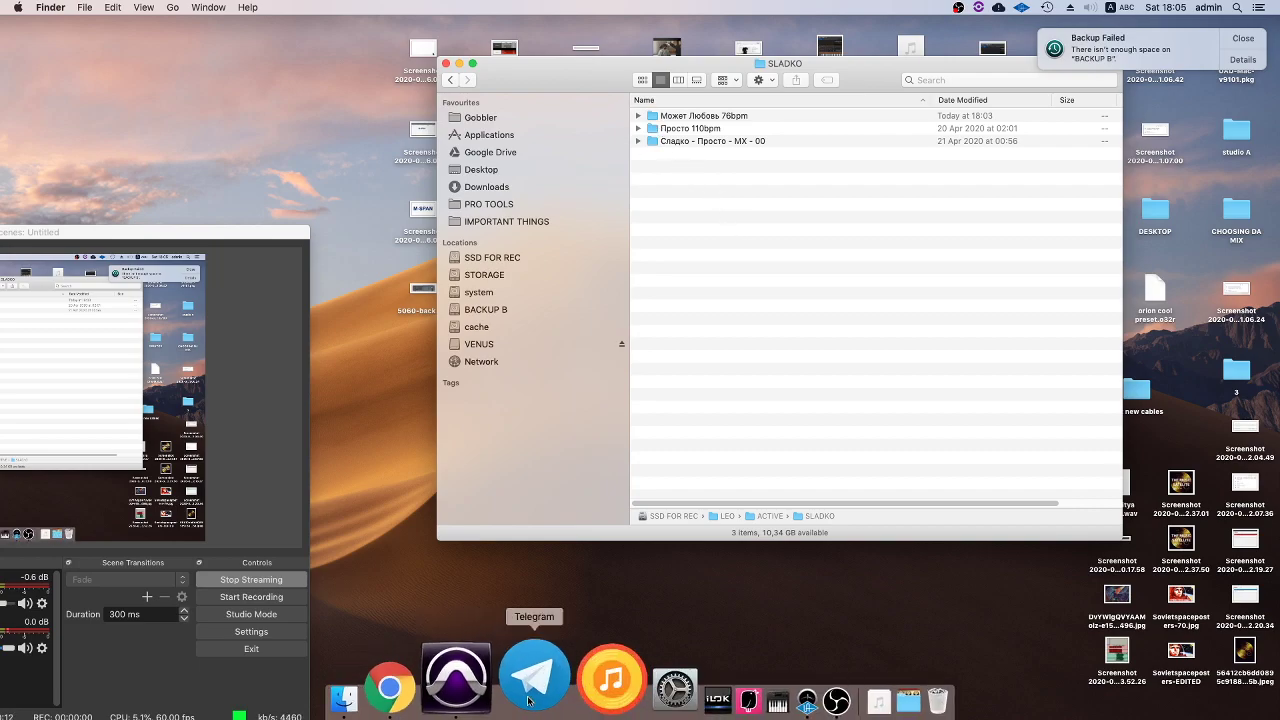
- Switch to Pro Tools, start creating a new session and check the available bit depth options
left_click(505, 680)
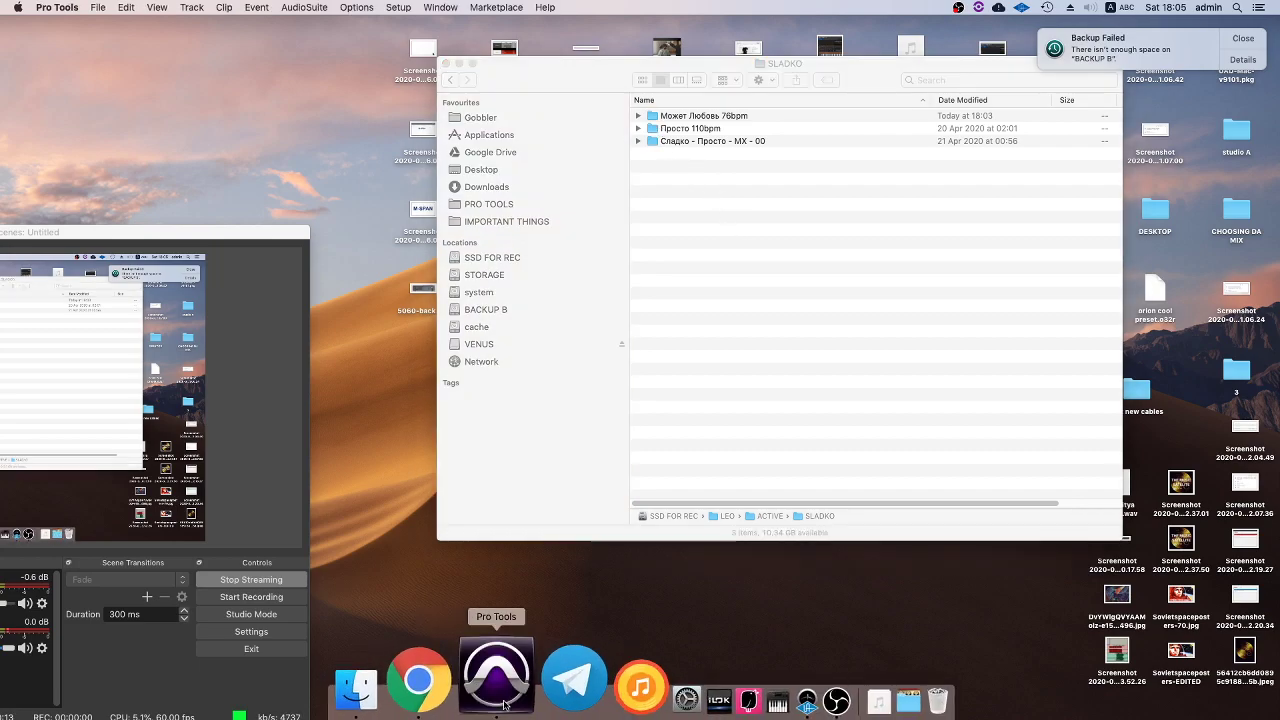
left_click(97, 6)
left_click(115, 30)
left_click(615, 420)
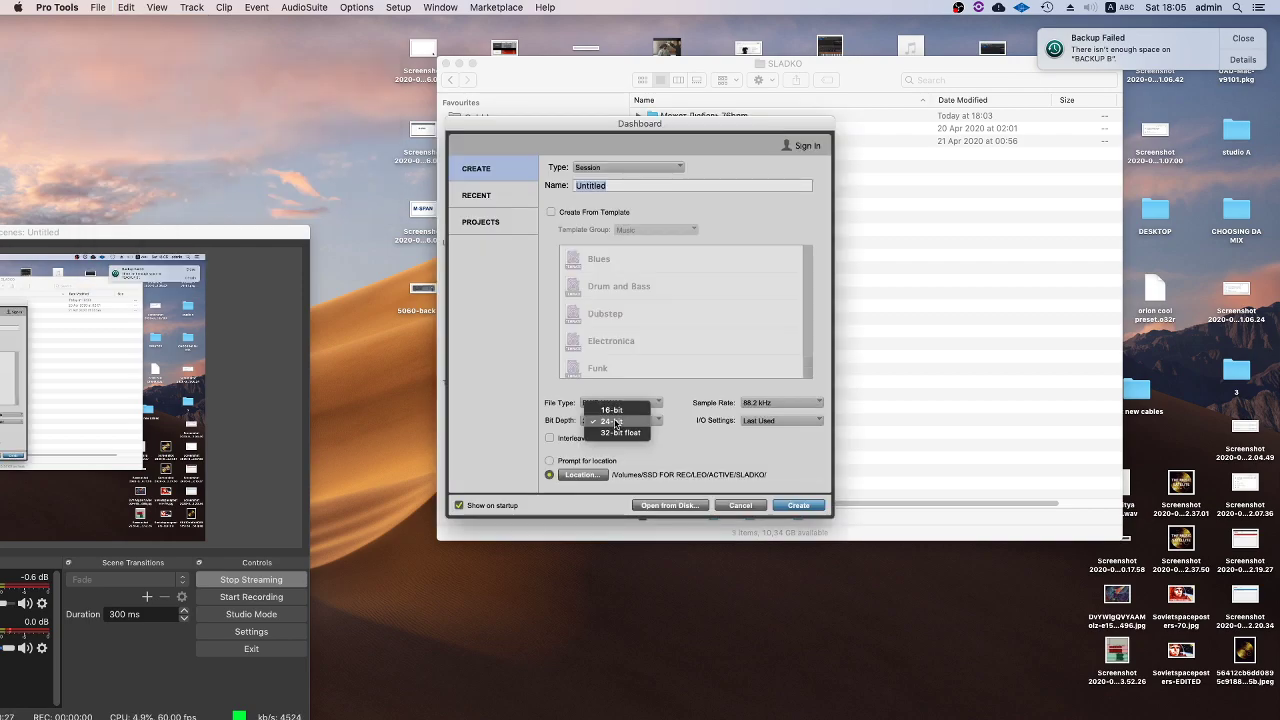
left_click(525, 354)
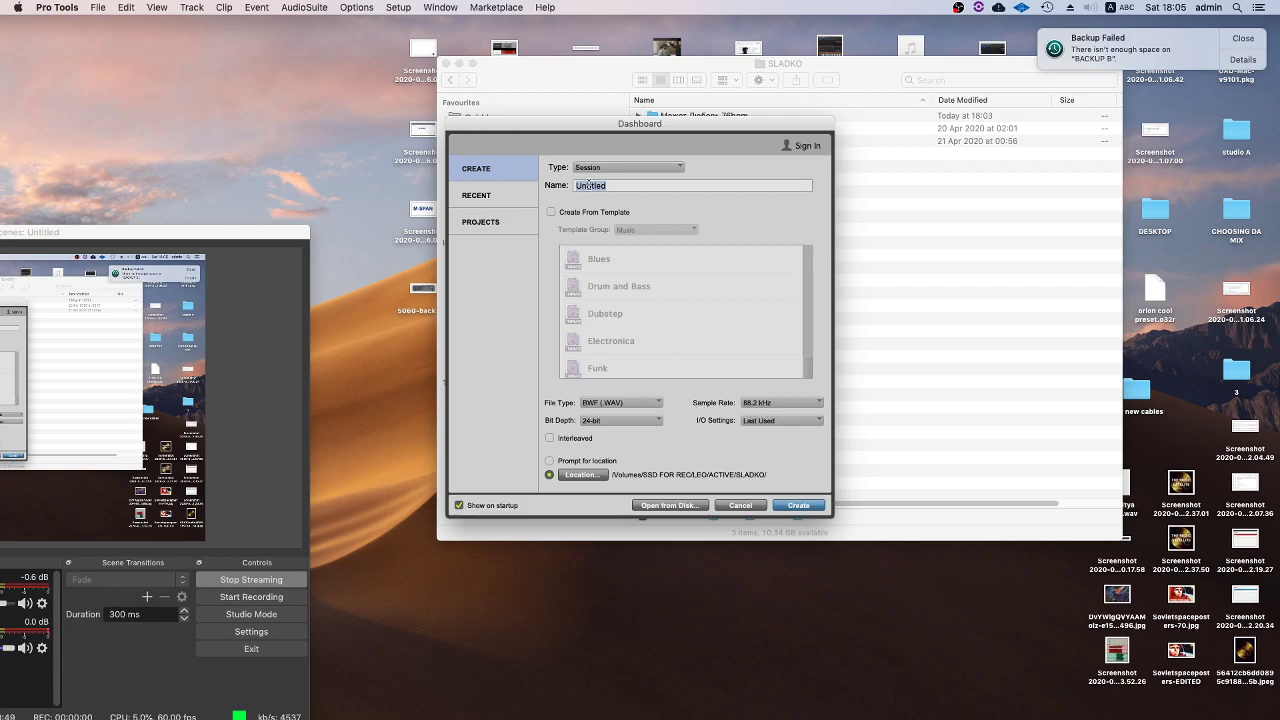
- Dismiss the Backup Failed notification and move the Dashboard window clear of the SLADKO folder listing
mouse_move(619, 123)
left_mouse_down()
mouse_move(616, 196)
mouse_move(613, 119)
left_mouse_up()
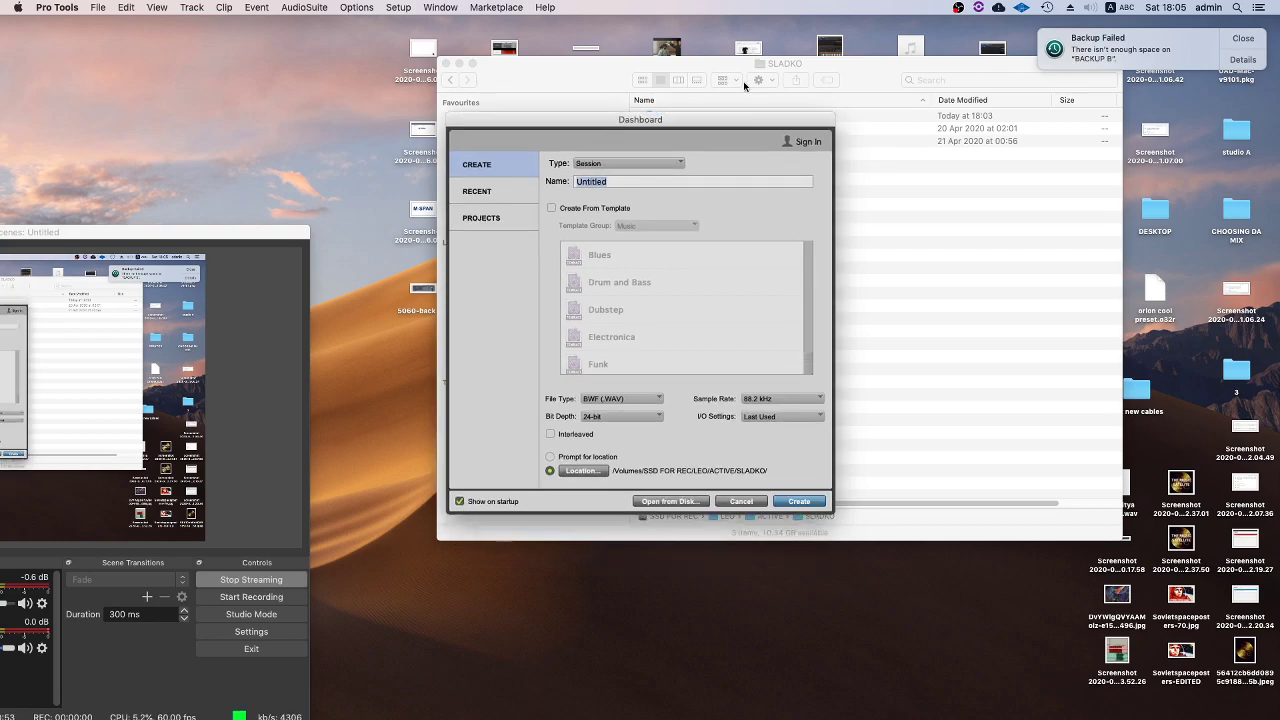
left_click(1236, 44)
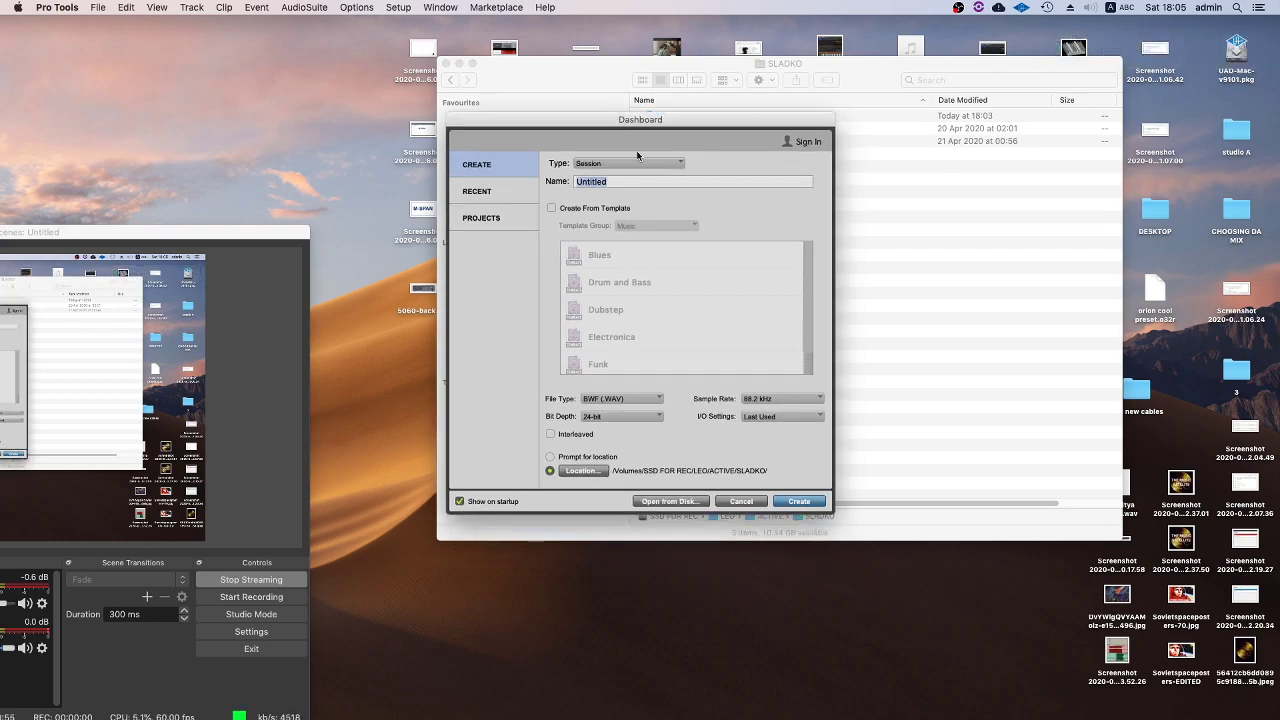
left_click_drag(610, 121, 616, 165)
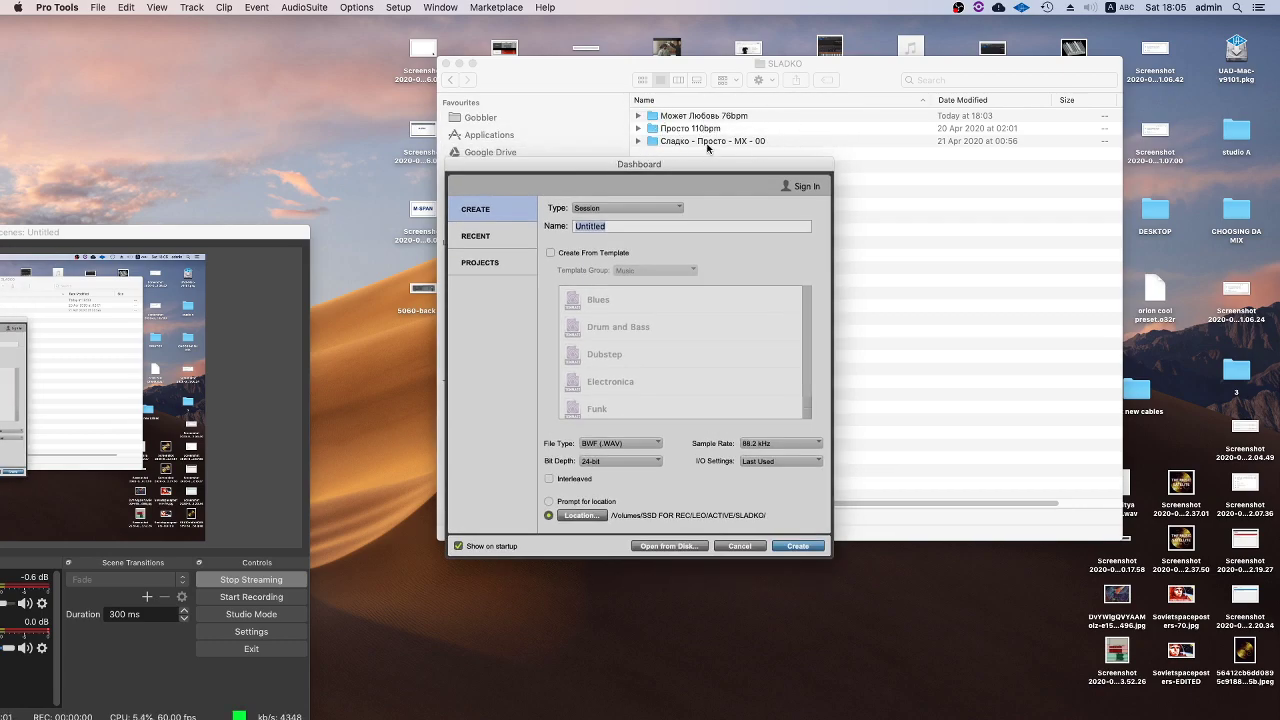
left_click_drag(646, 166, 834, 162)
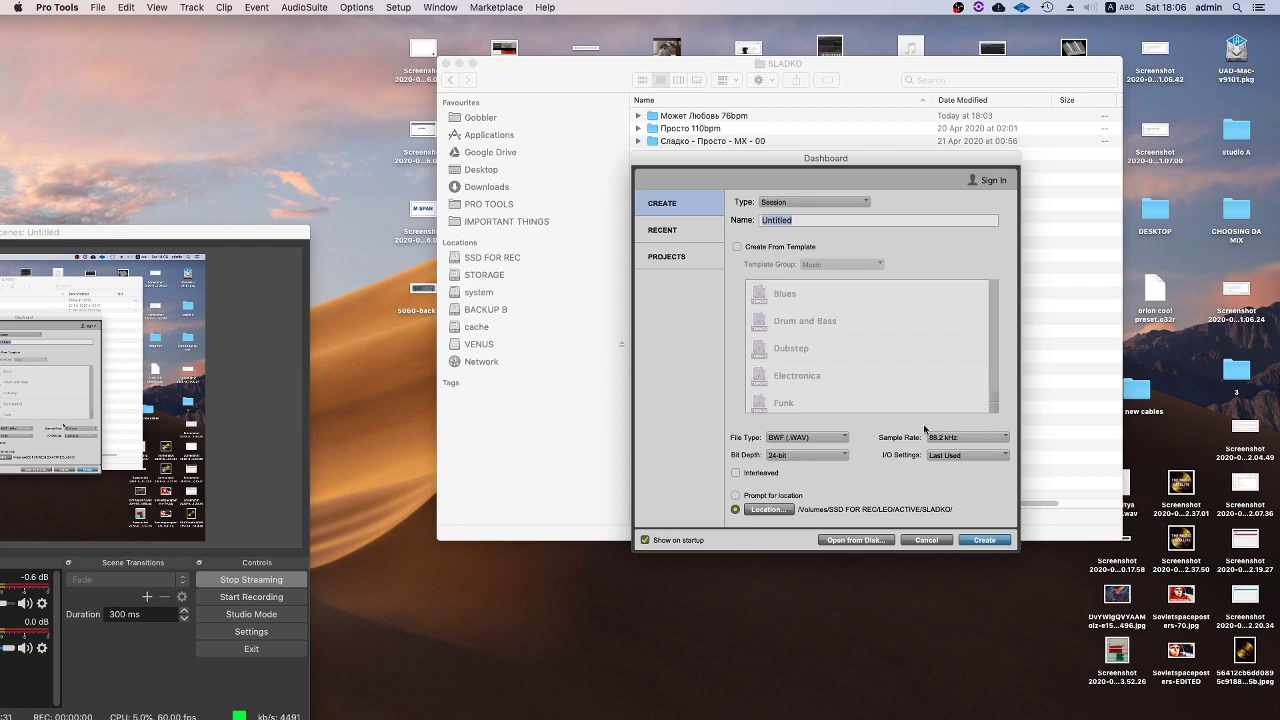
- Review the new session's bit depth options and choose the SLADKO folder as its storage location
left_click(791, 456)
left_click(805, 456)
left_click(781, 510)
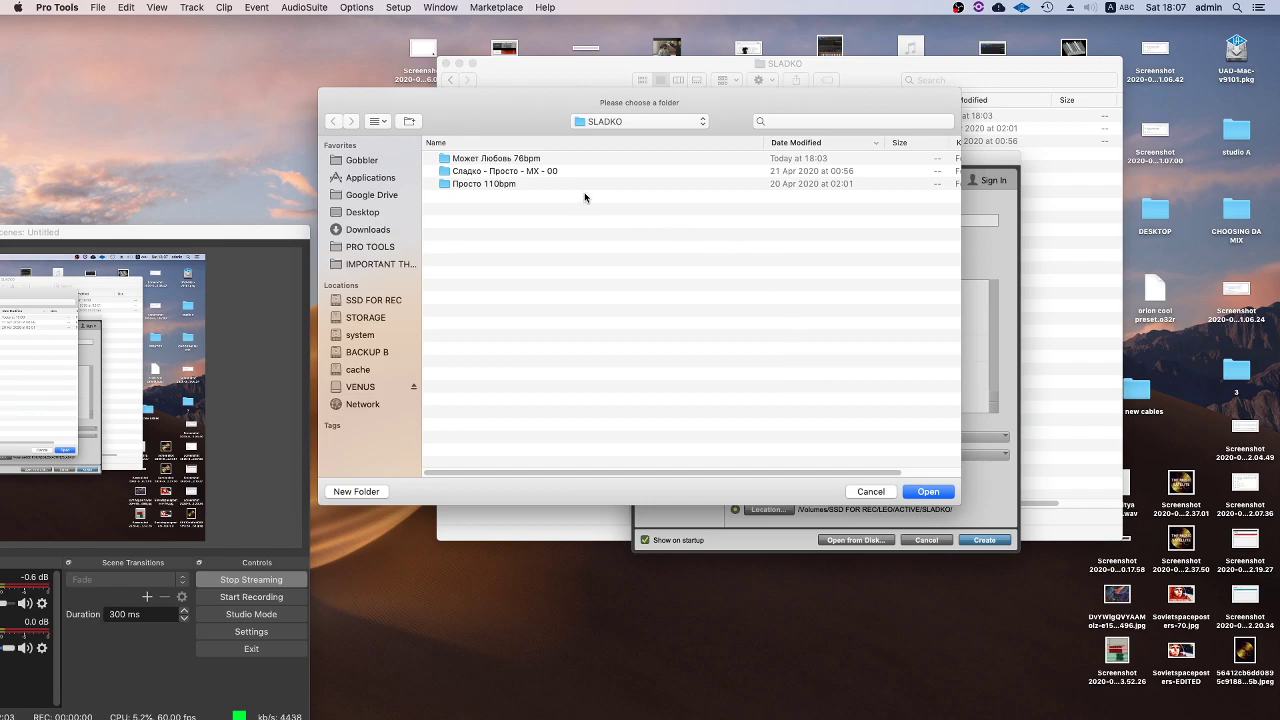
left_click(530, 172)
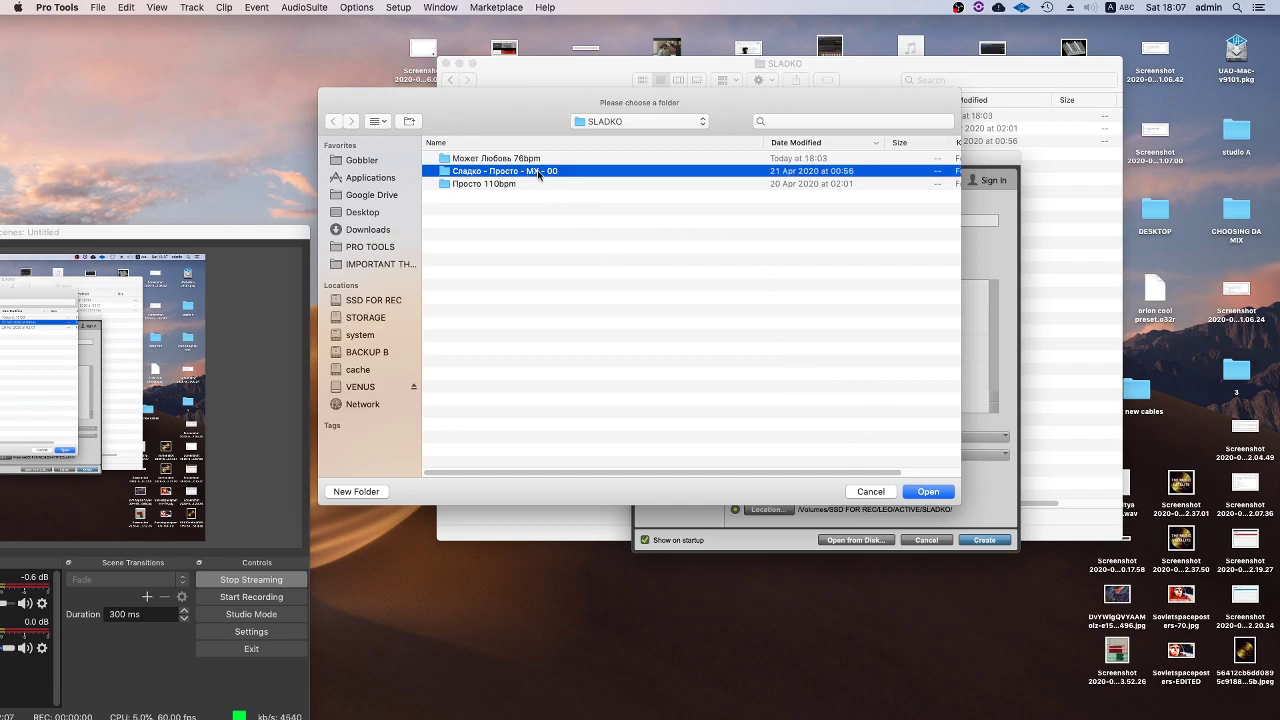
left_click(542, 235)
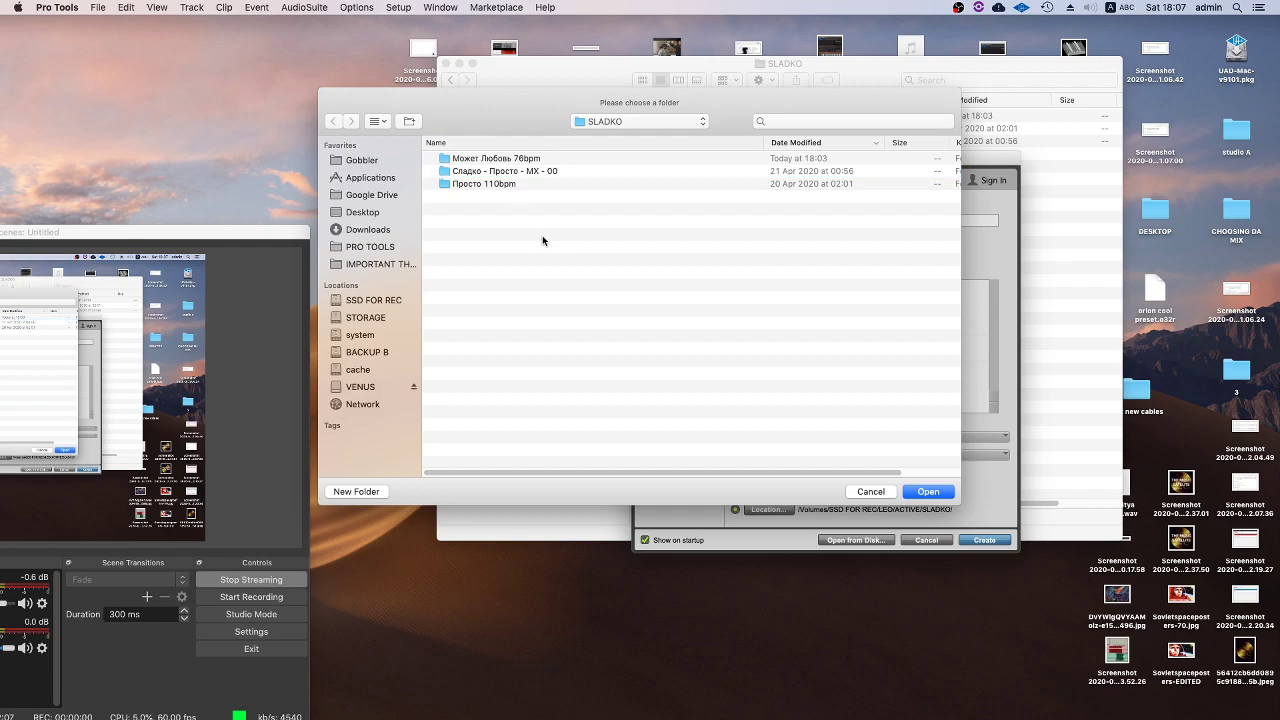
left_click(928, 494)
- Copy the name of the "Сладко - Просто - MX - 00" folder in Finder
left_click(1059, 284)
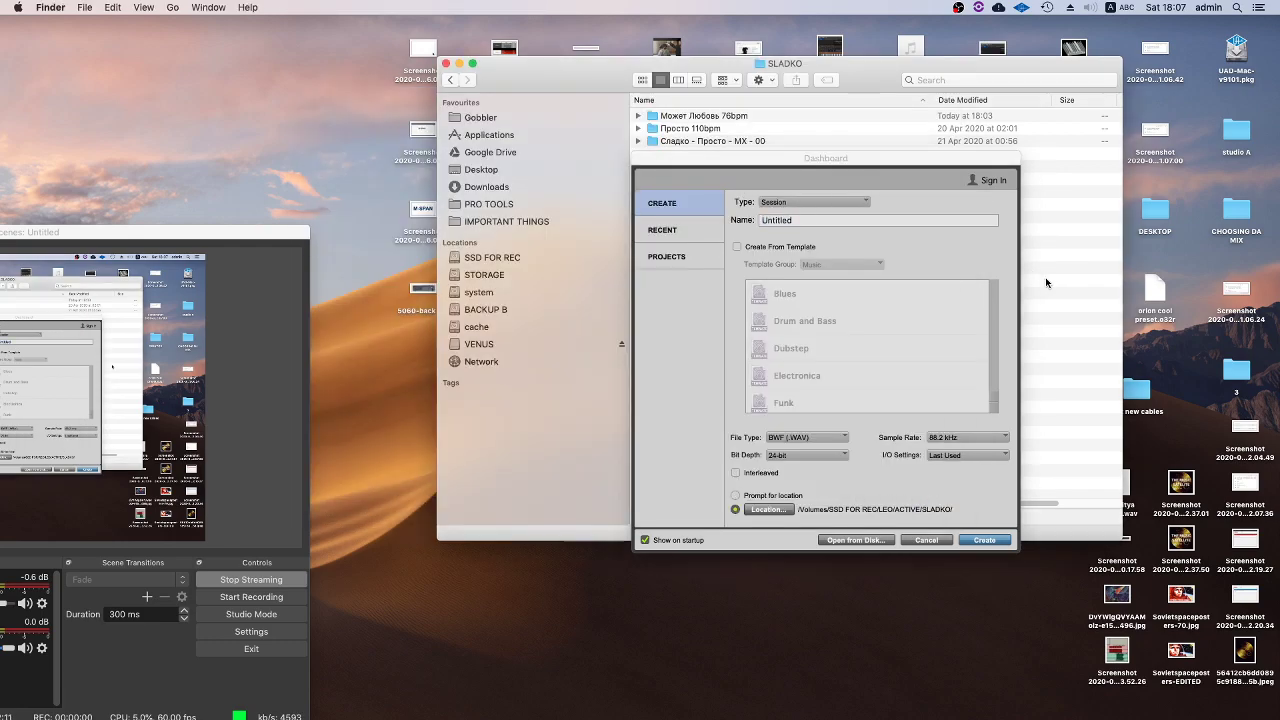
left_click(700, 141)
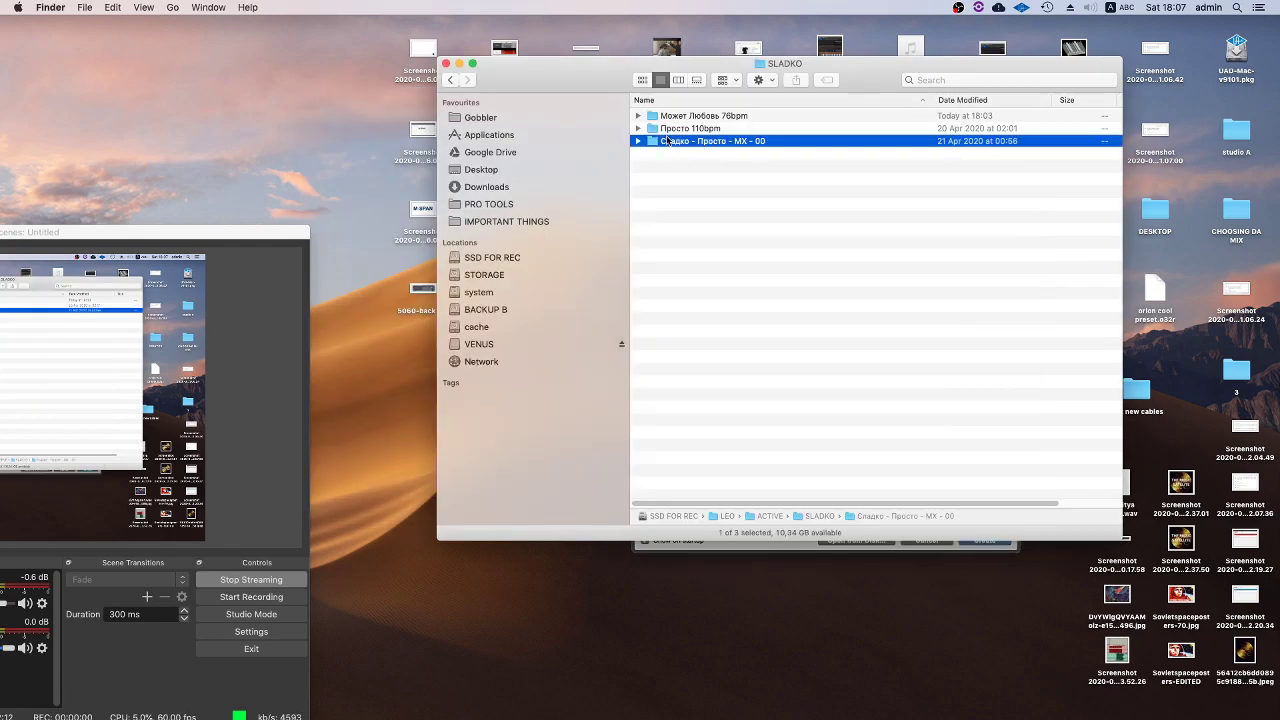
left_click(733, 143)
key("super+a")
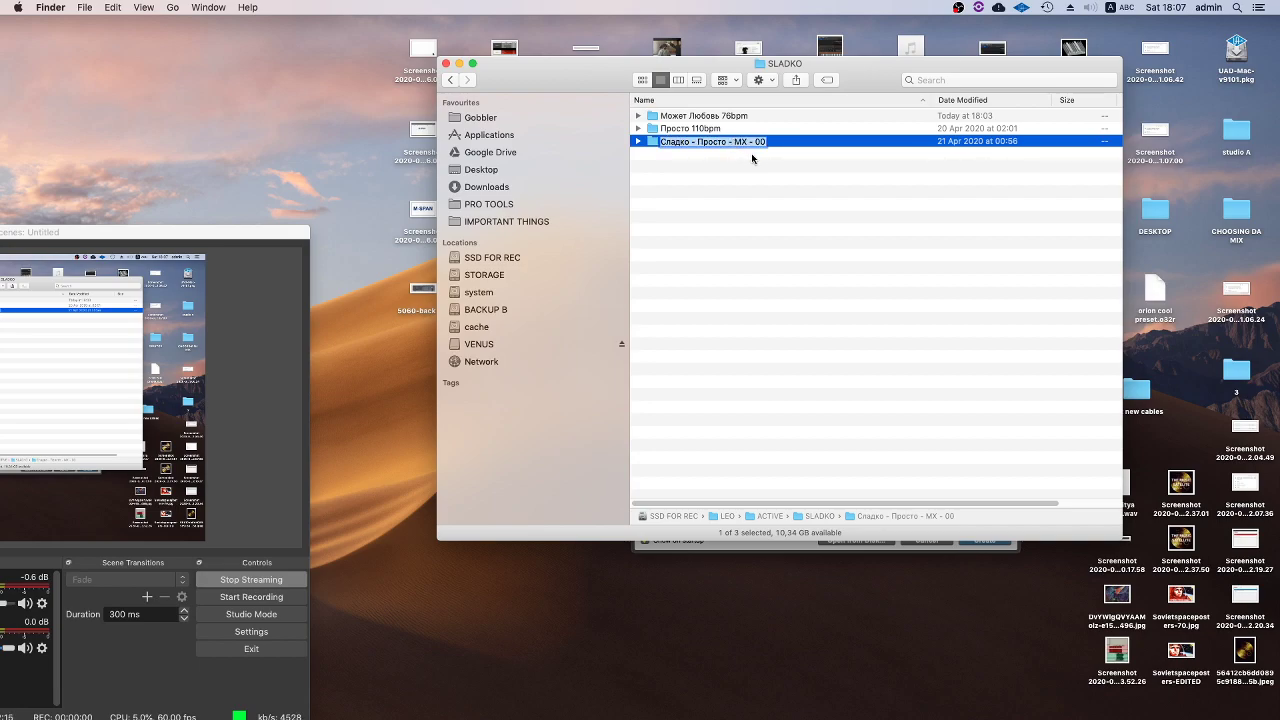
key("super+c")
key("Return")
- Return to the Pro Tools Dashboard, select the session name and cancel the new session setup
left_click(744, 549)
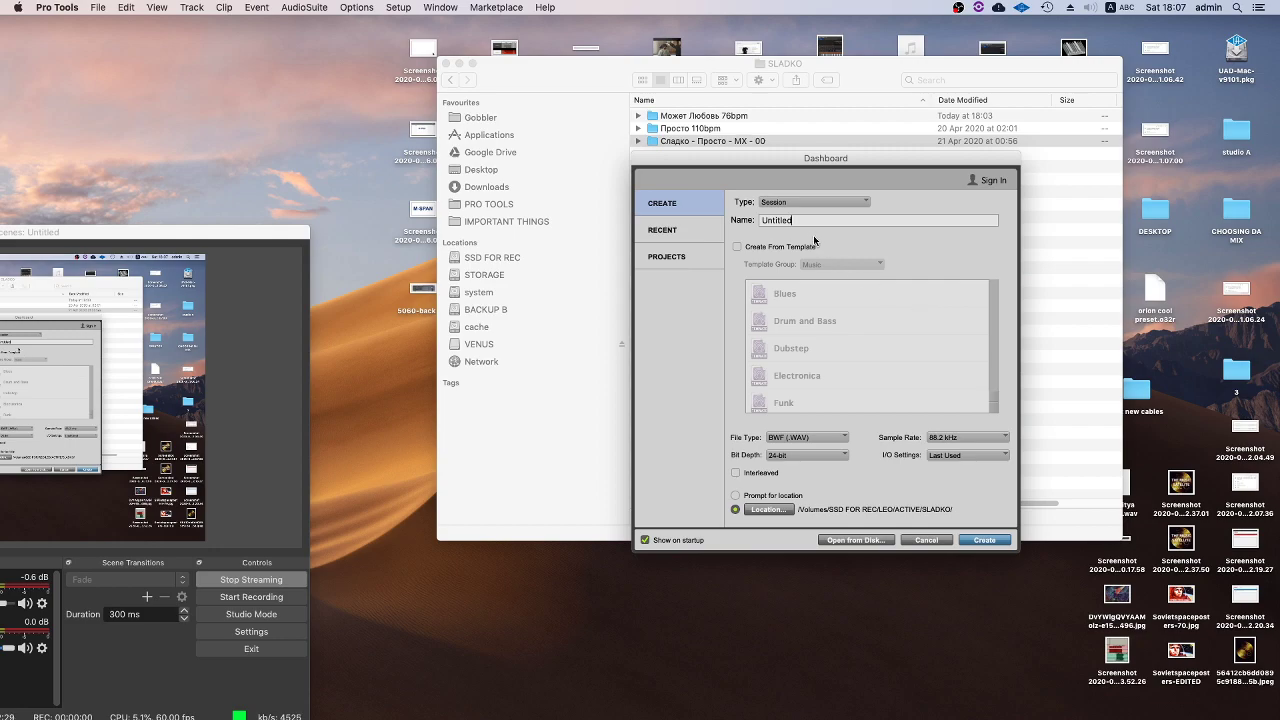
double_click(787, 220)
left_click(926, 540)
- Examine the subfolders and session file inside the "Сладко - Просто - MX - 00" folder in Finder
left_click(637, 141)
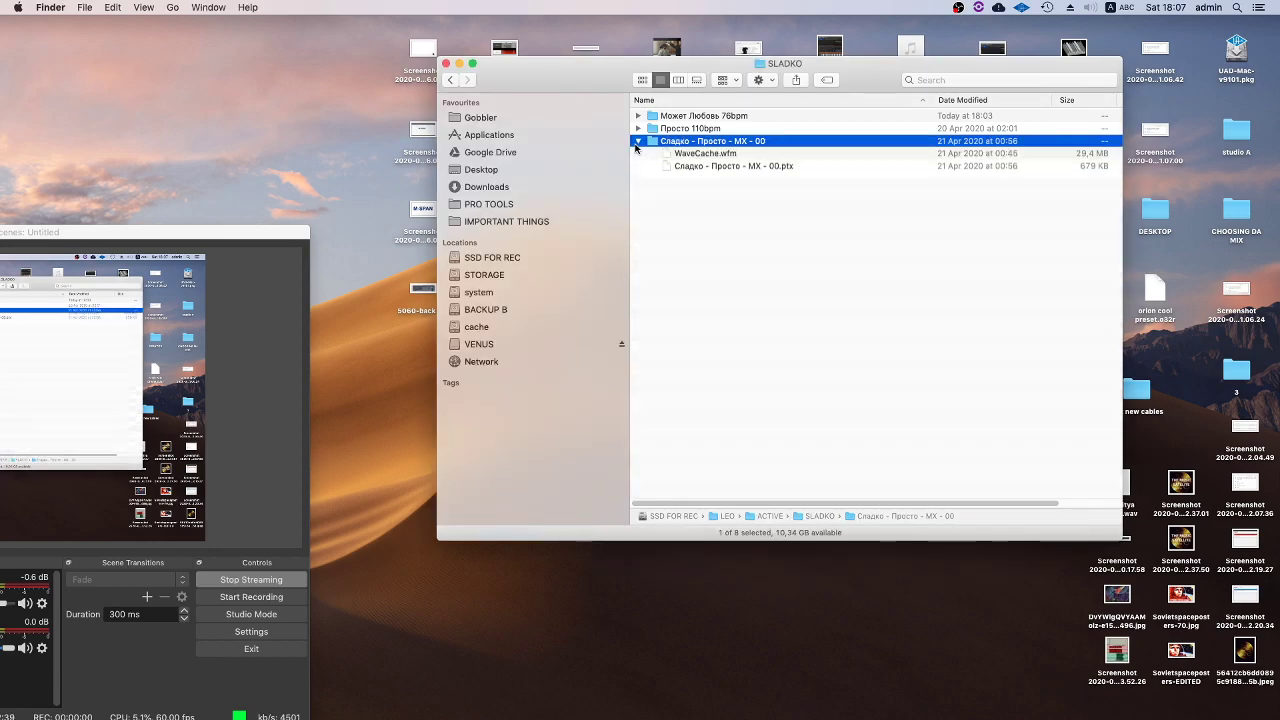
left_click(637, 141)
left_click(712, 204)
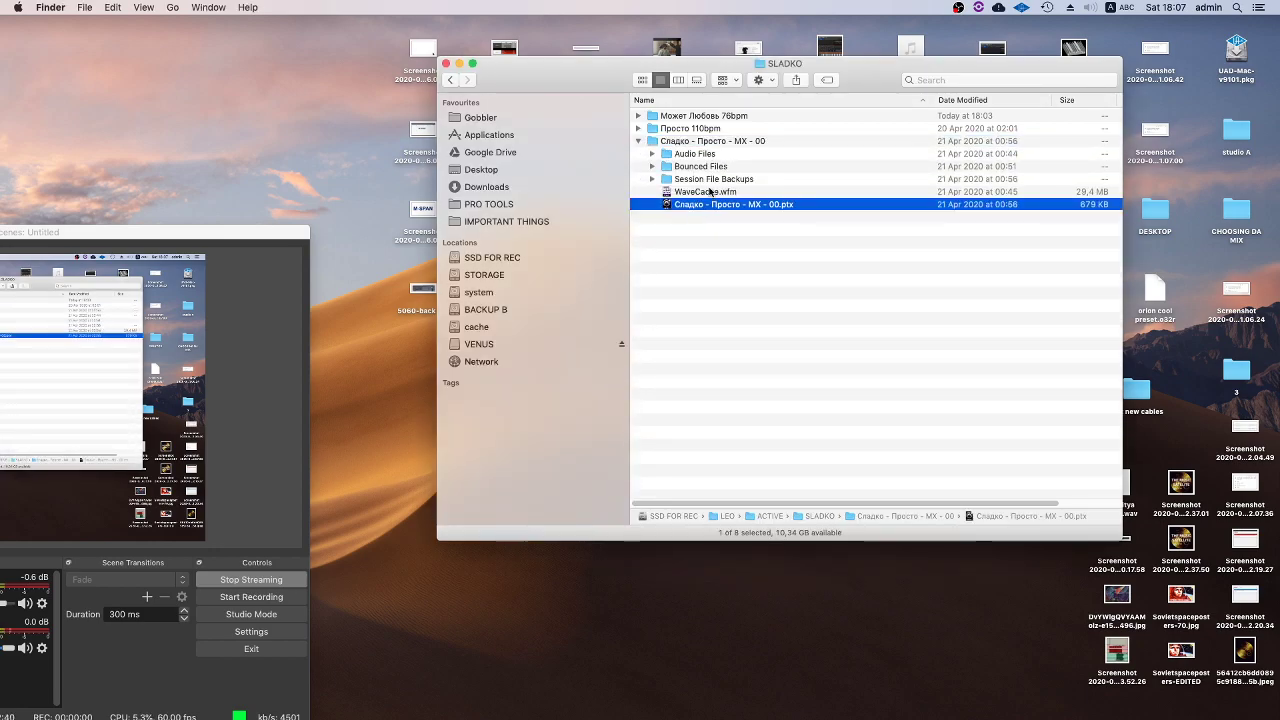
left_click(640, 141)
left_click(637, 142)
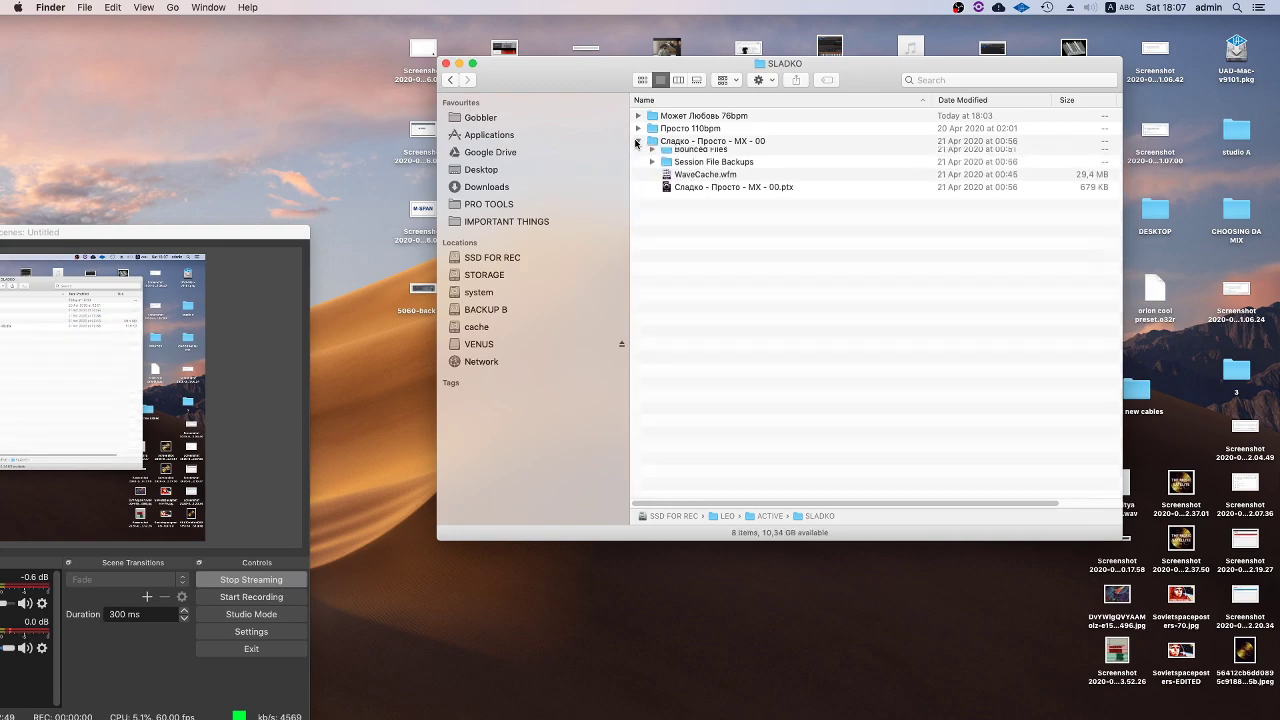
left_click(637, 141)
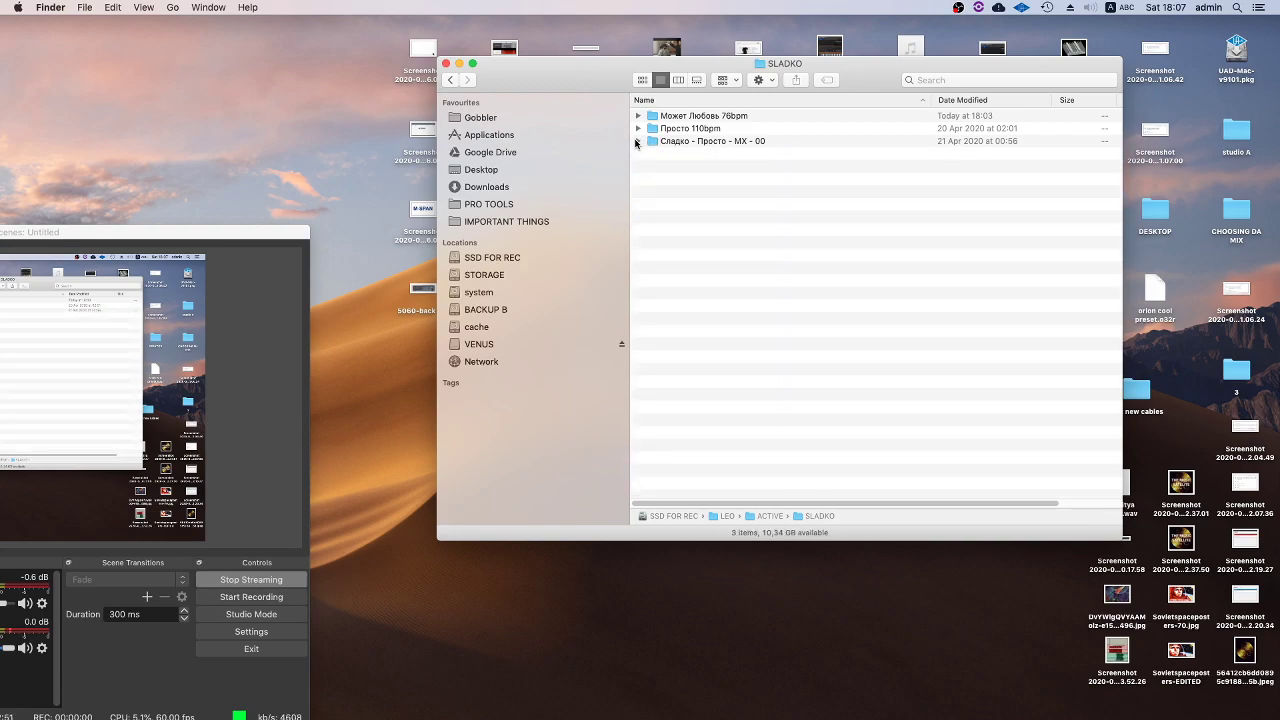
left_click(677, 117)
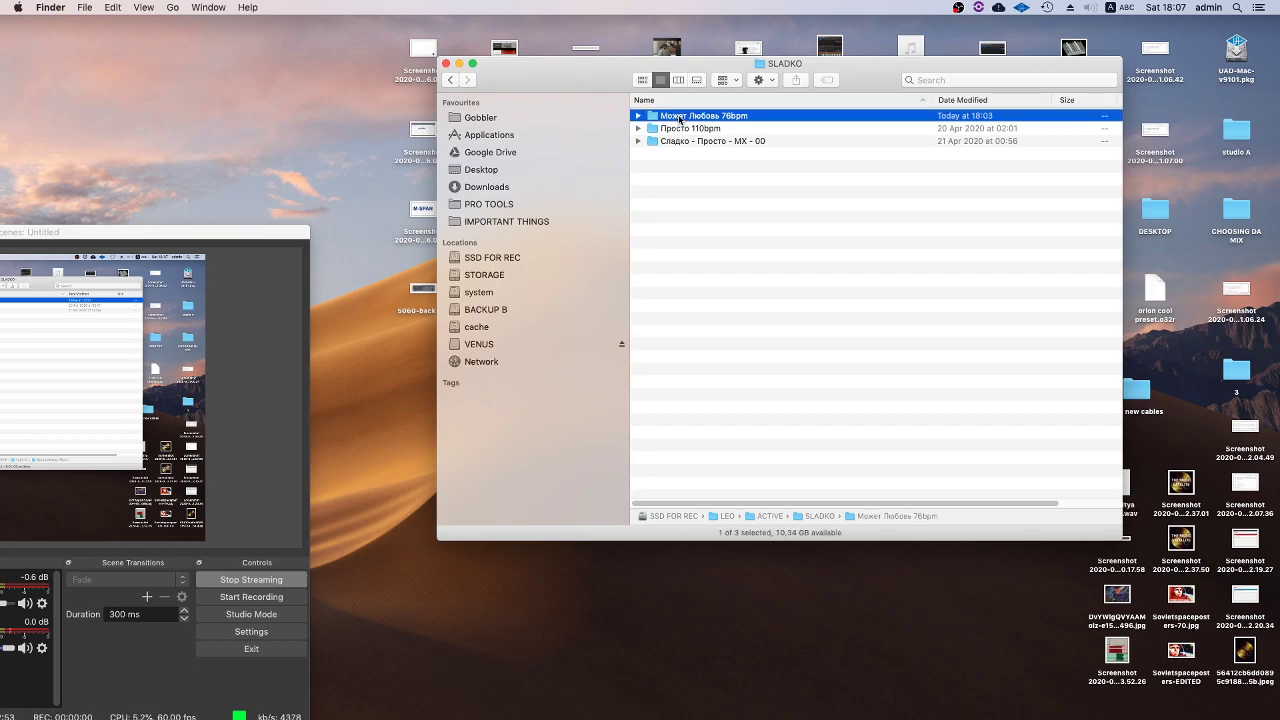
left_click(667, 146)
left_click(638, 141)
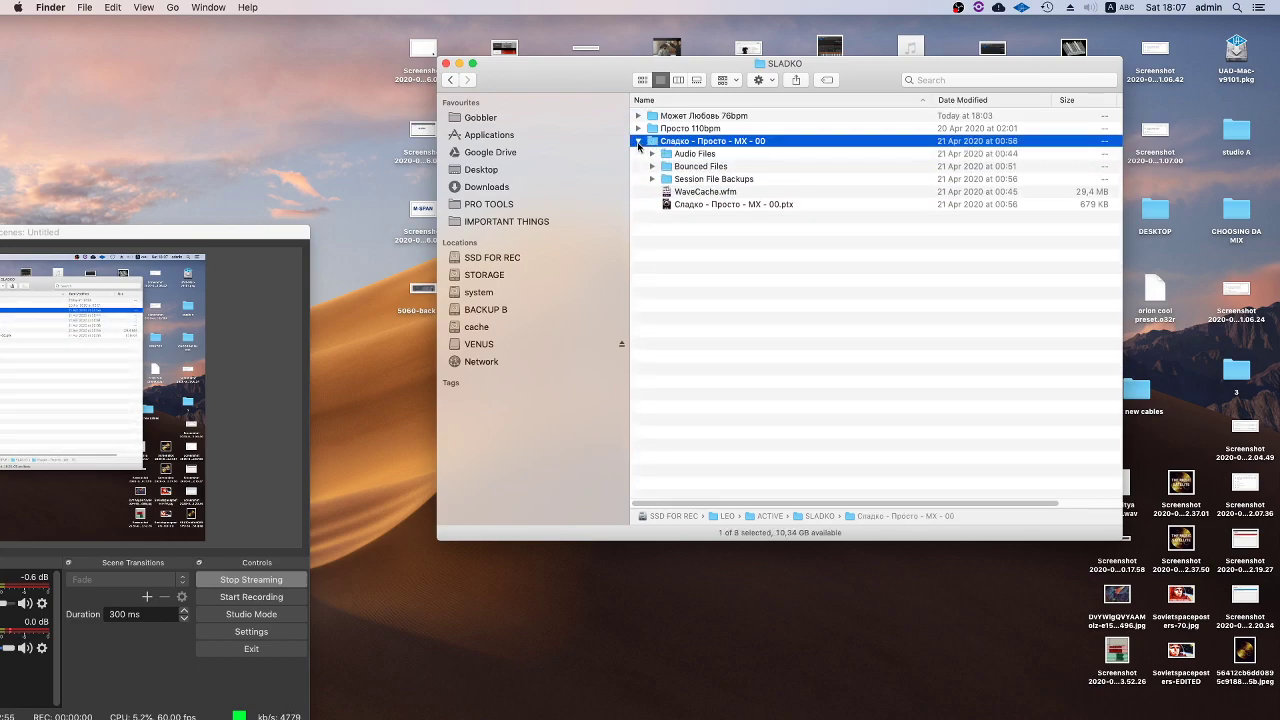
left_click(638, 141)
left_click(699, 168)
left_click(639, 141)
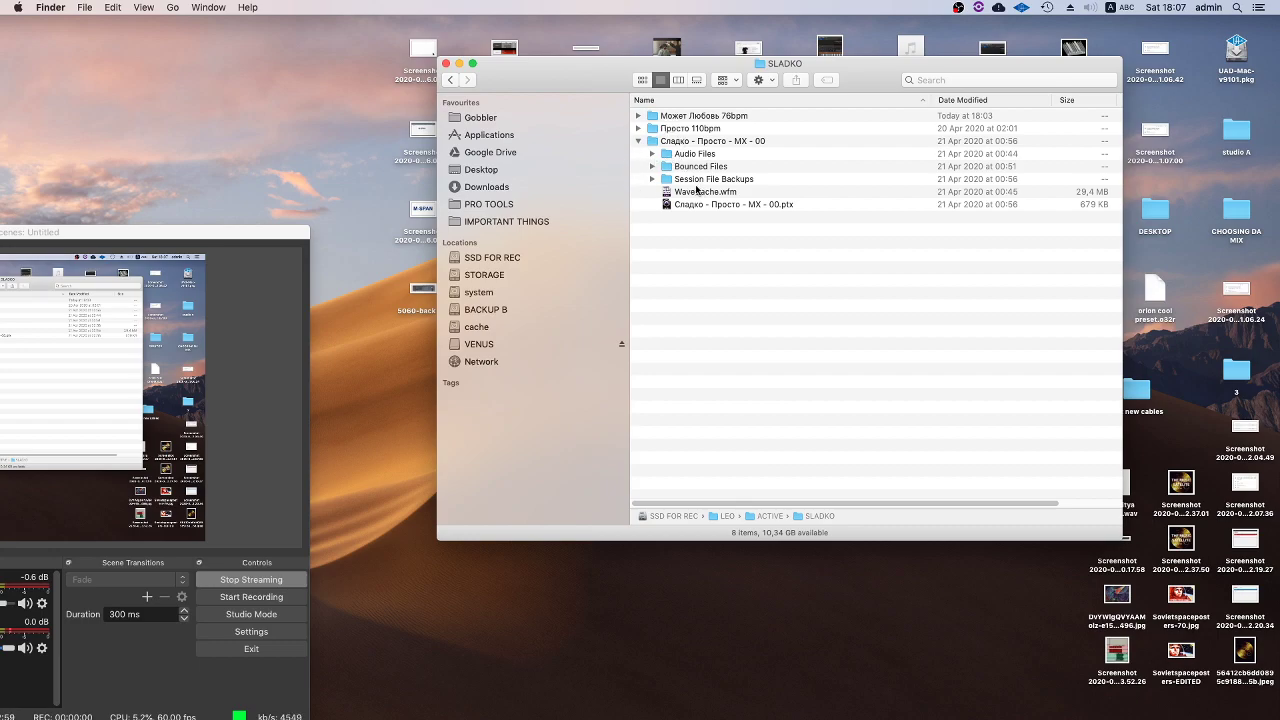
left_click(638, 141)
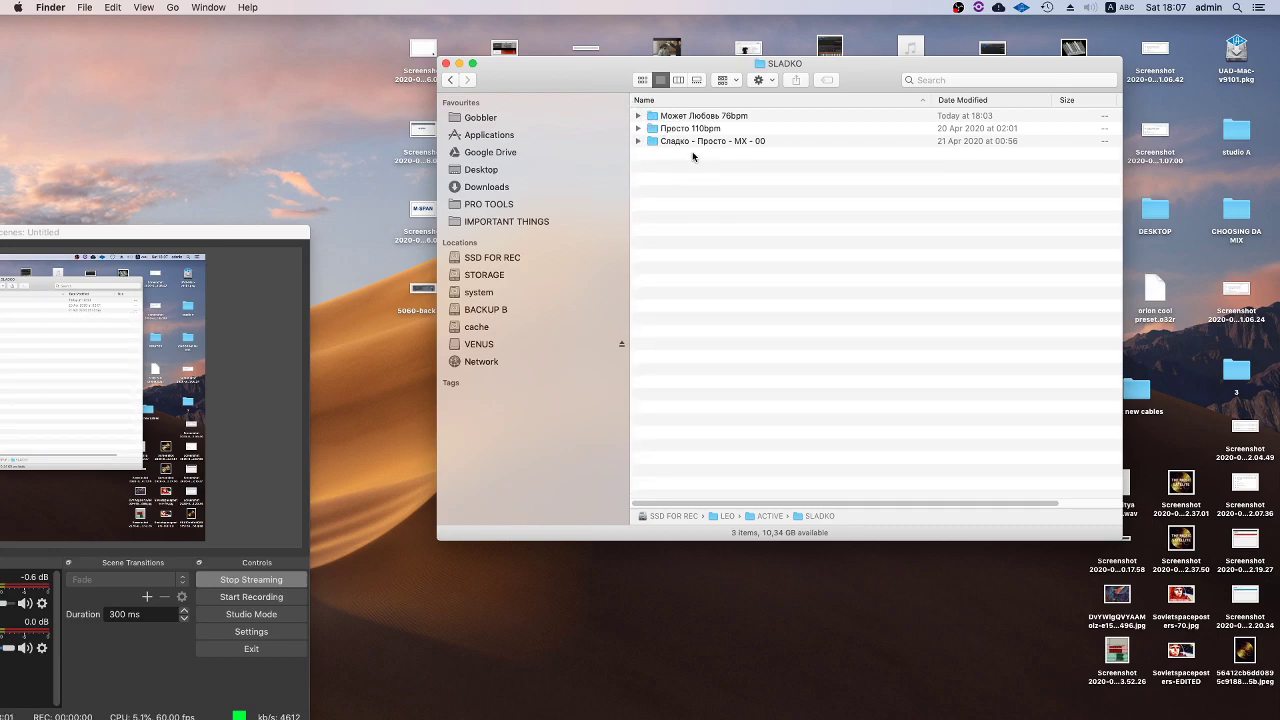
- Open the "Сладко - Просто - MX - 00" folder, view the actions available for its .ptx session file and return to SLADKO
left_click(672, 145)
left_click(704, 144, "super")
left_click(699, 143)
key("Up")
key("Up")
left_click(700, 146)
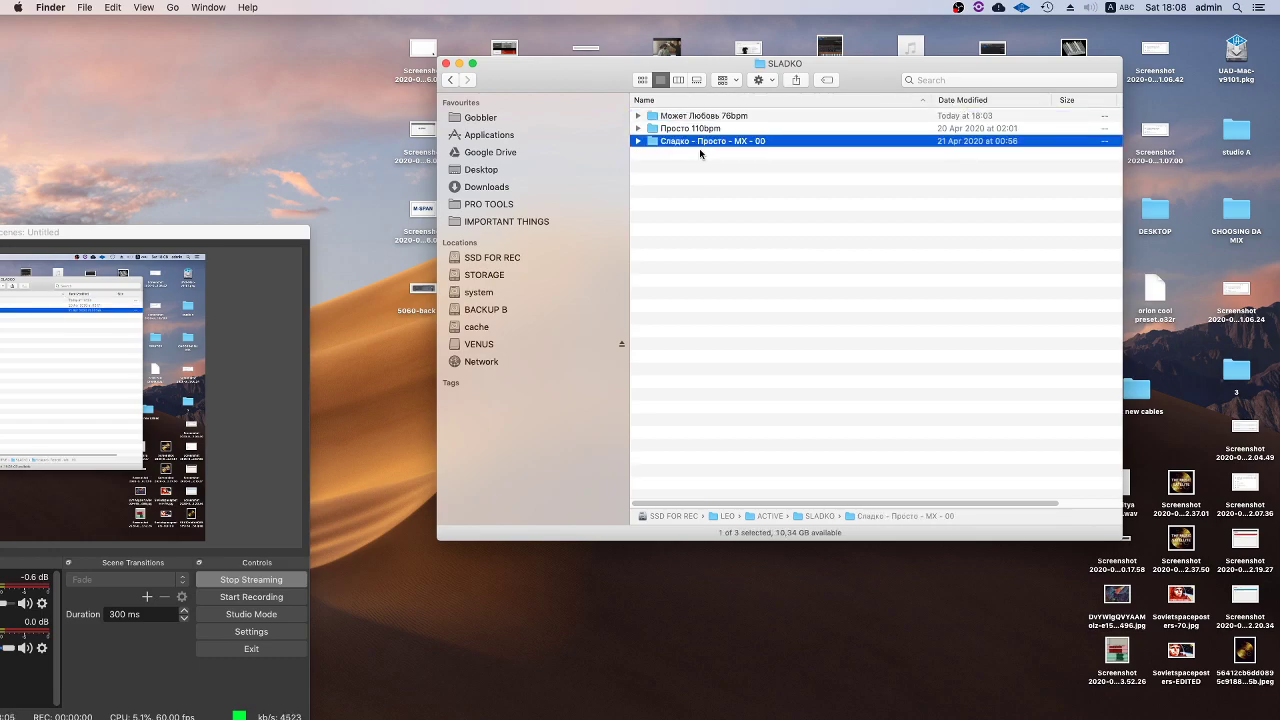
double_click(652, 148)
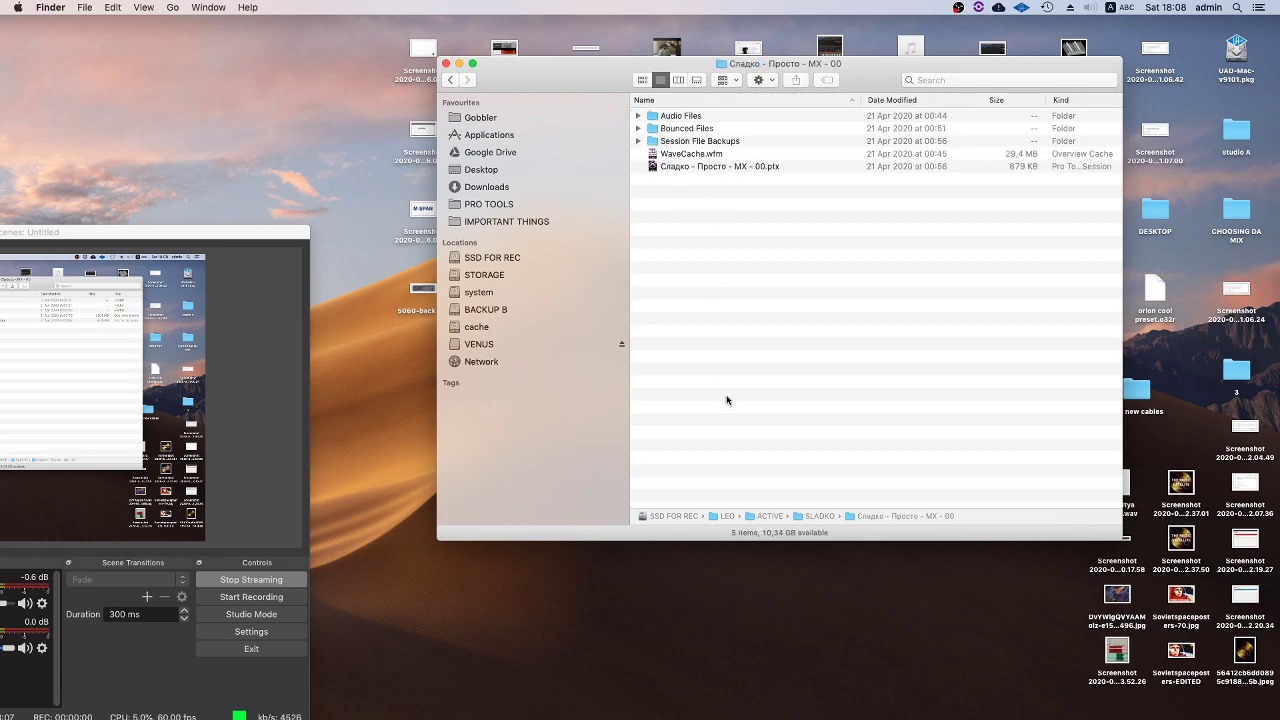
right_click(722, 166)
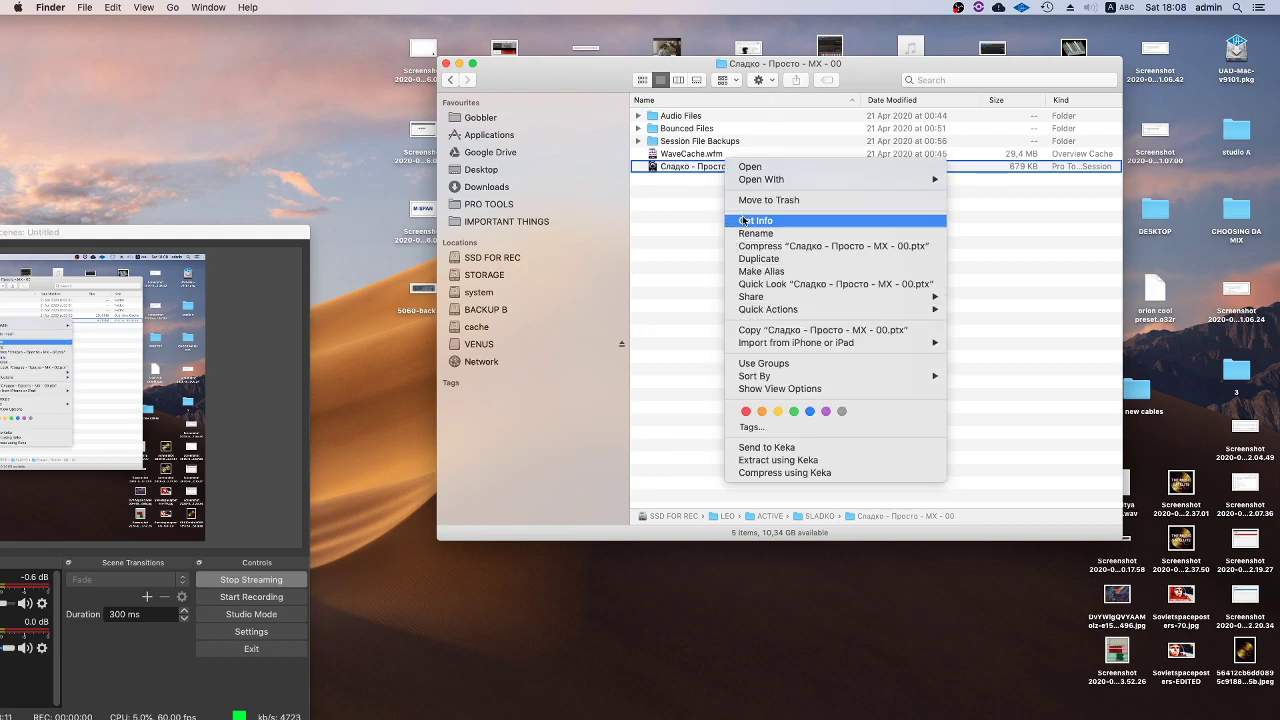
left_click(674, 183)
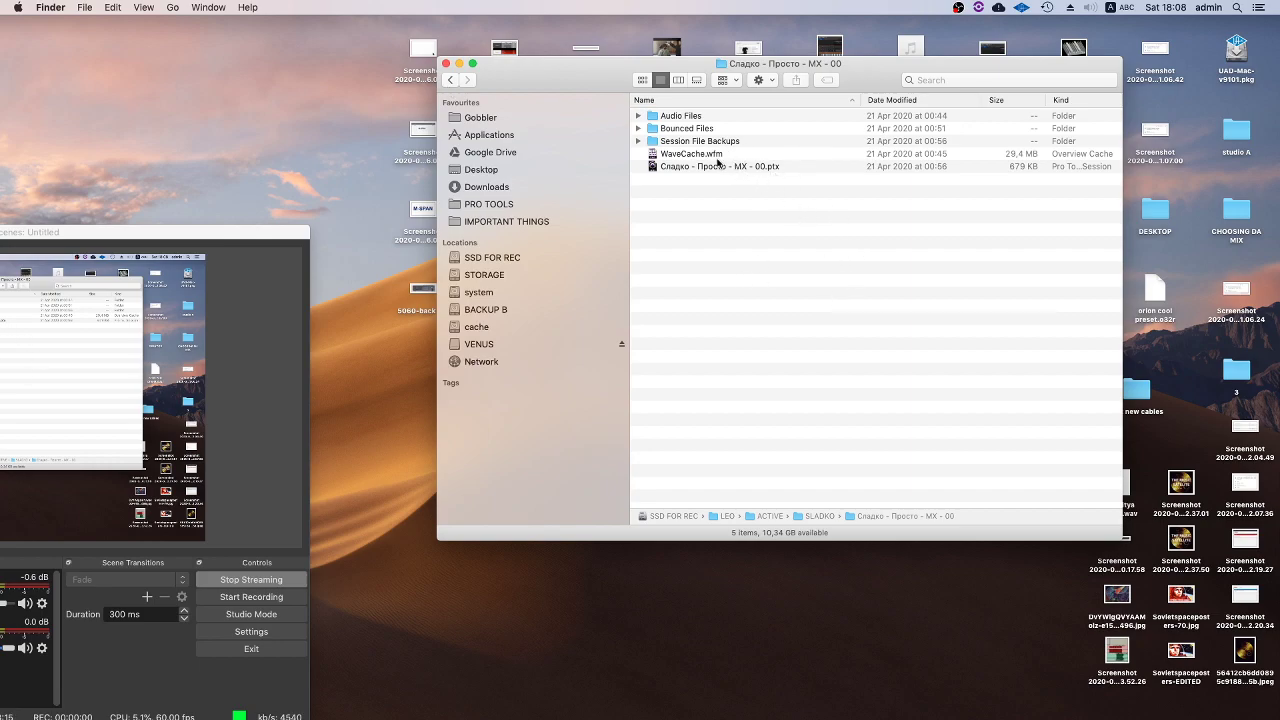
right_click(705, 166)
key("Escape")
left_click(451, 80)
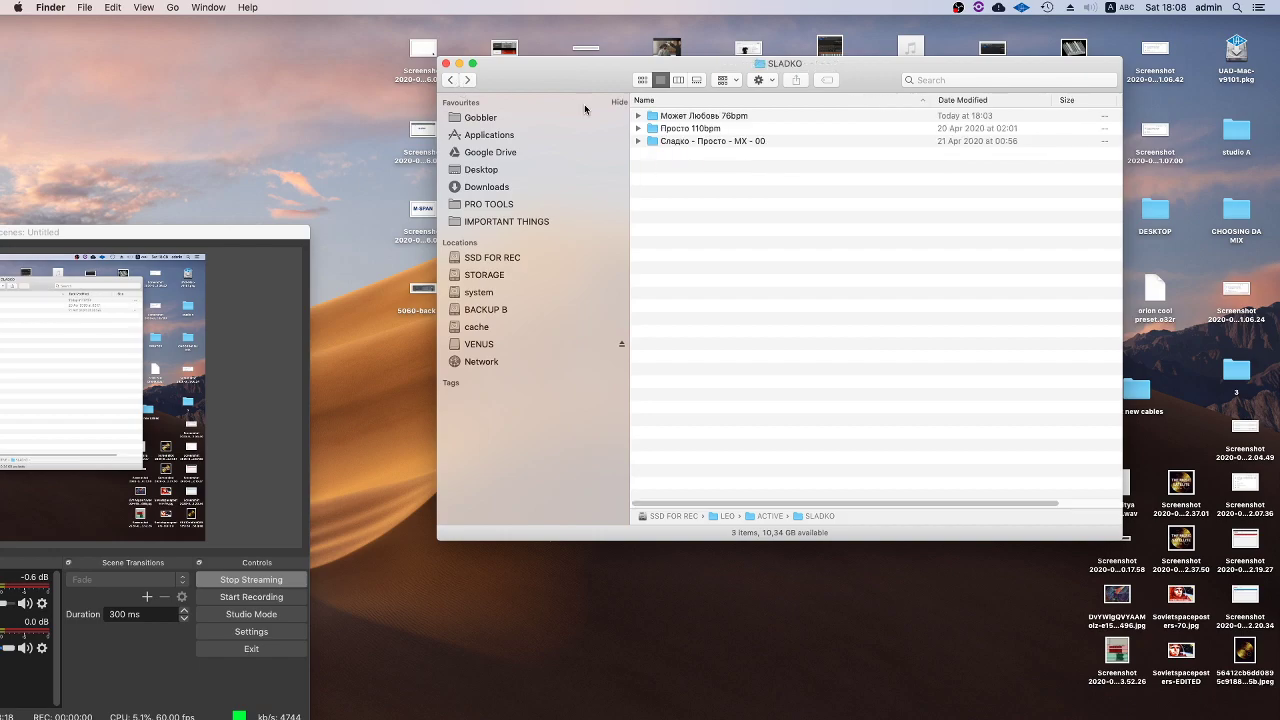
- Switch to OBS, mute the lower audio mixer channel and return to the SLADKO folder in Finder
left_click(691, 143)
left_click(723, 183)
mouse_move(510, 715)
key("super+Tab")
mouse_move(590, 715)
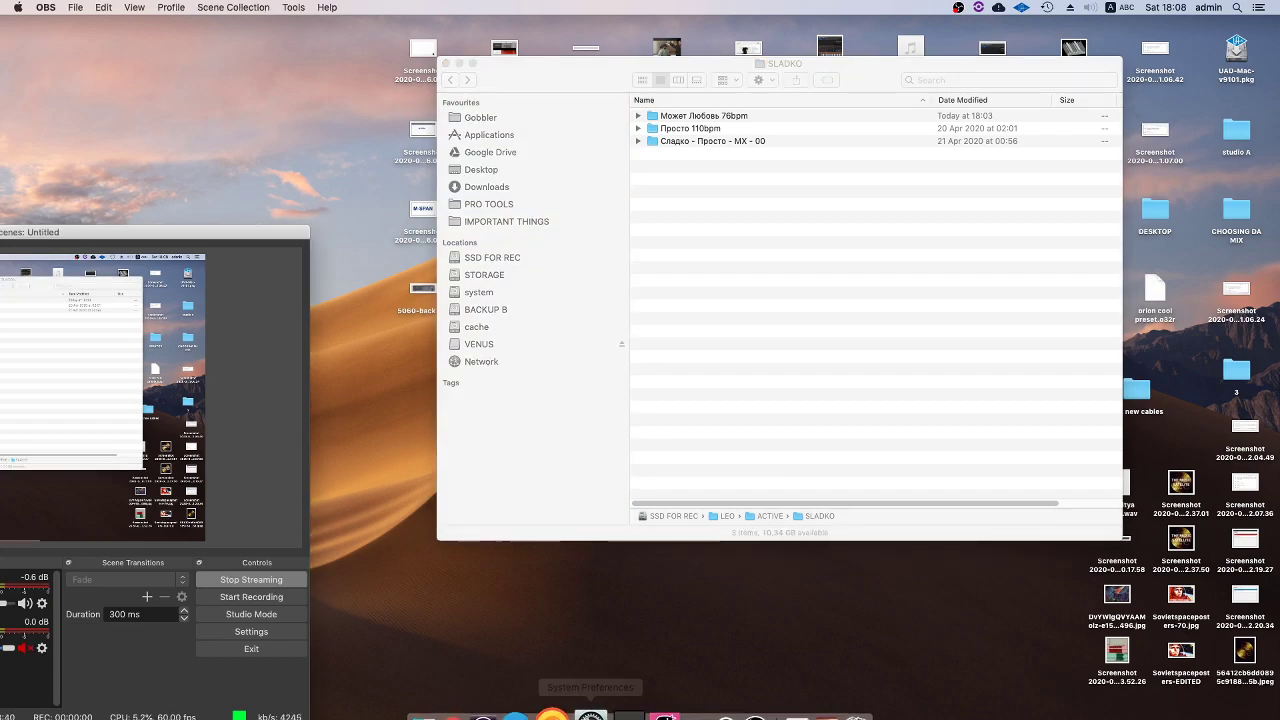
left_click(266, 585)
left_click(26, 648)
left_click(731, 240)
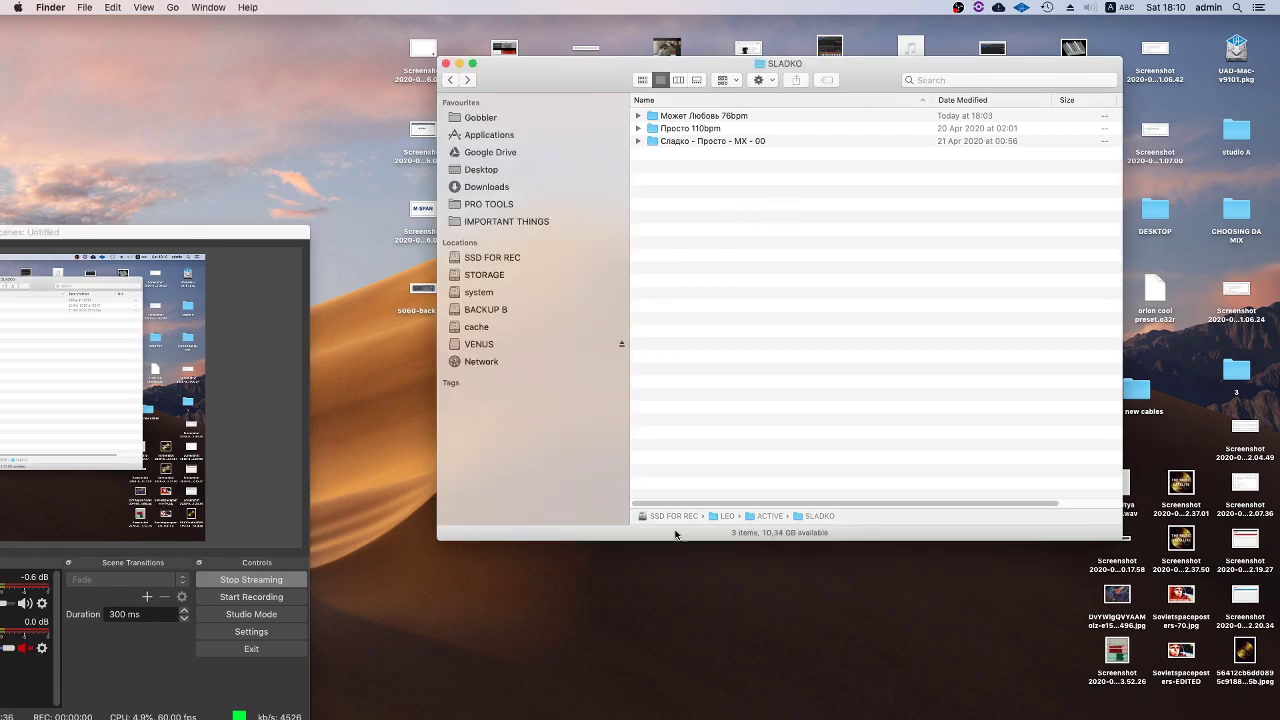
mouse_move(623, 700)
left_click(505, 690)
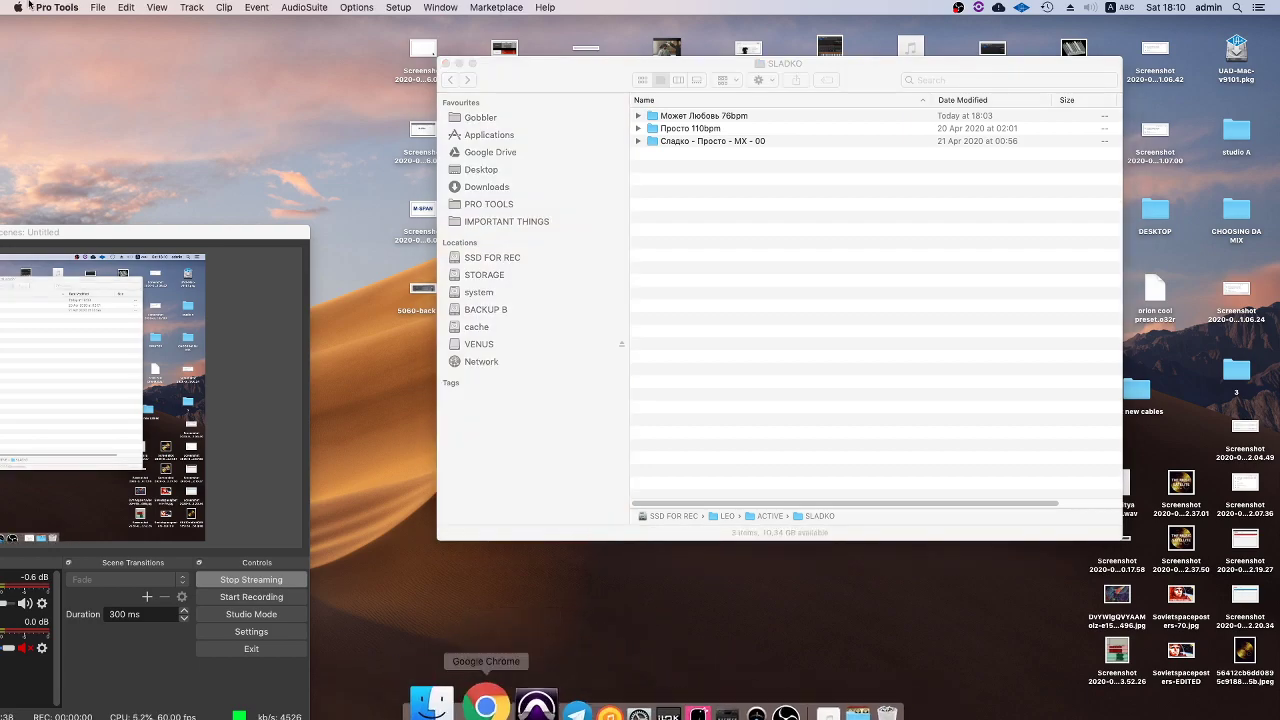
left_click(98, 7)
mouse_move(140, 60)
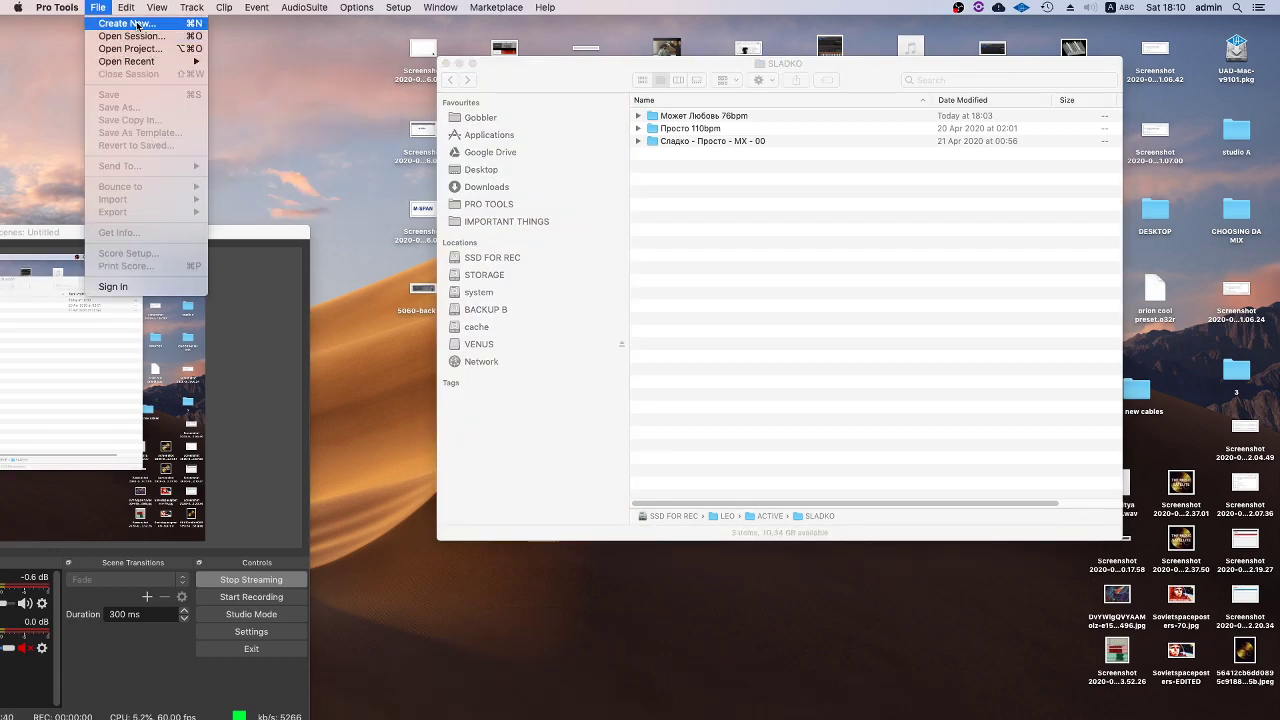
left_click(771, 163)
- Copy the "Сладко - Просто - MX - 00" folder name, search This Mac for it and clear the search
left_click(697, 141)
left_click(697, 141)
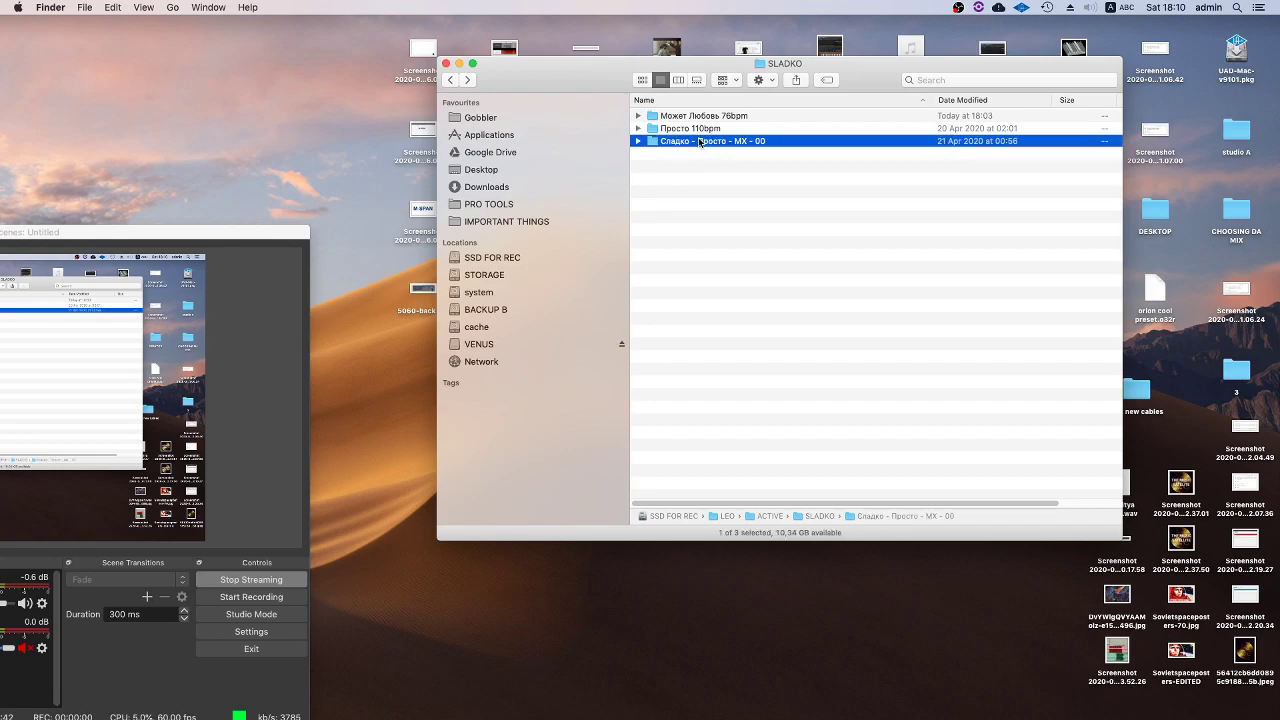
key("super+c")
left_click(920, 82)
key("super+v")
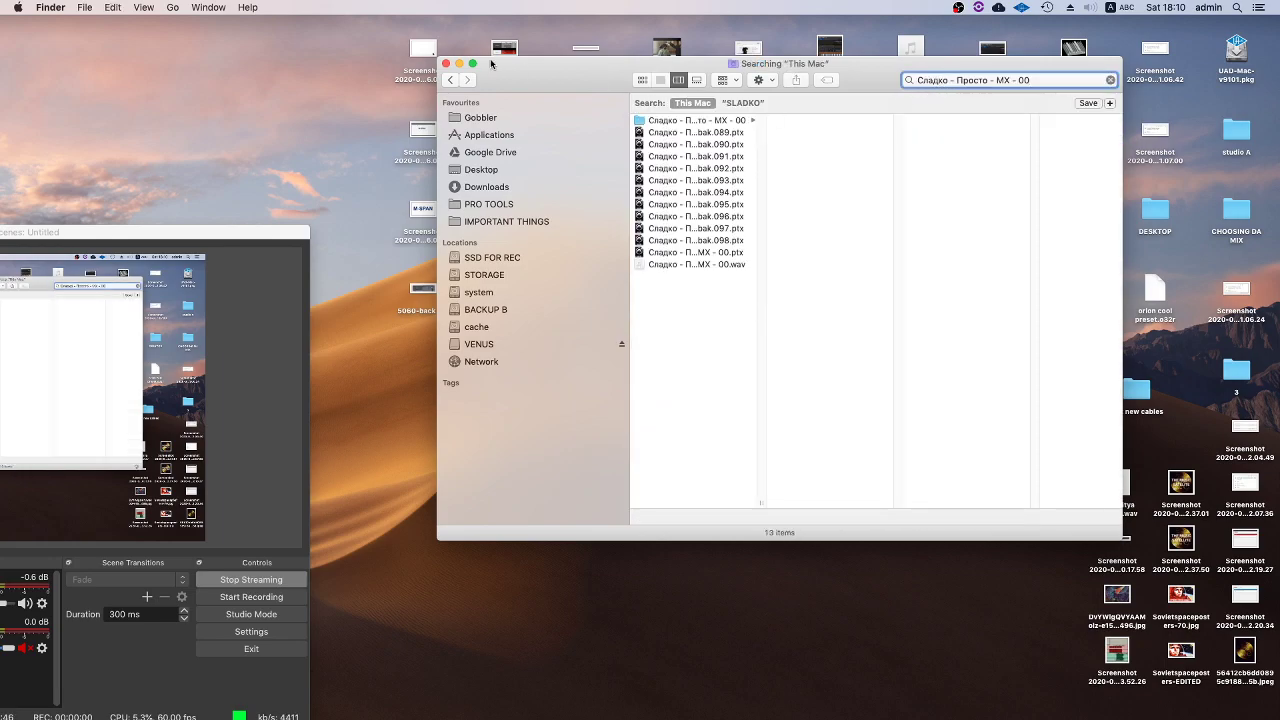
key("Escape")
- Open a blank document in TextEdit and paste the copied "Сладко - Просто - MX - 00" folder name into it
left_click(695, 117)
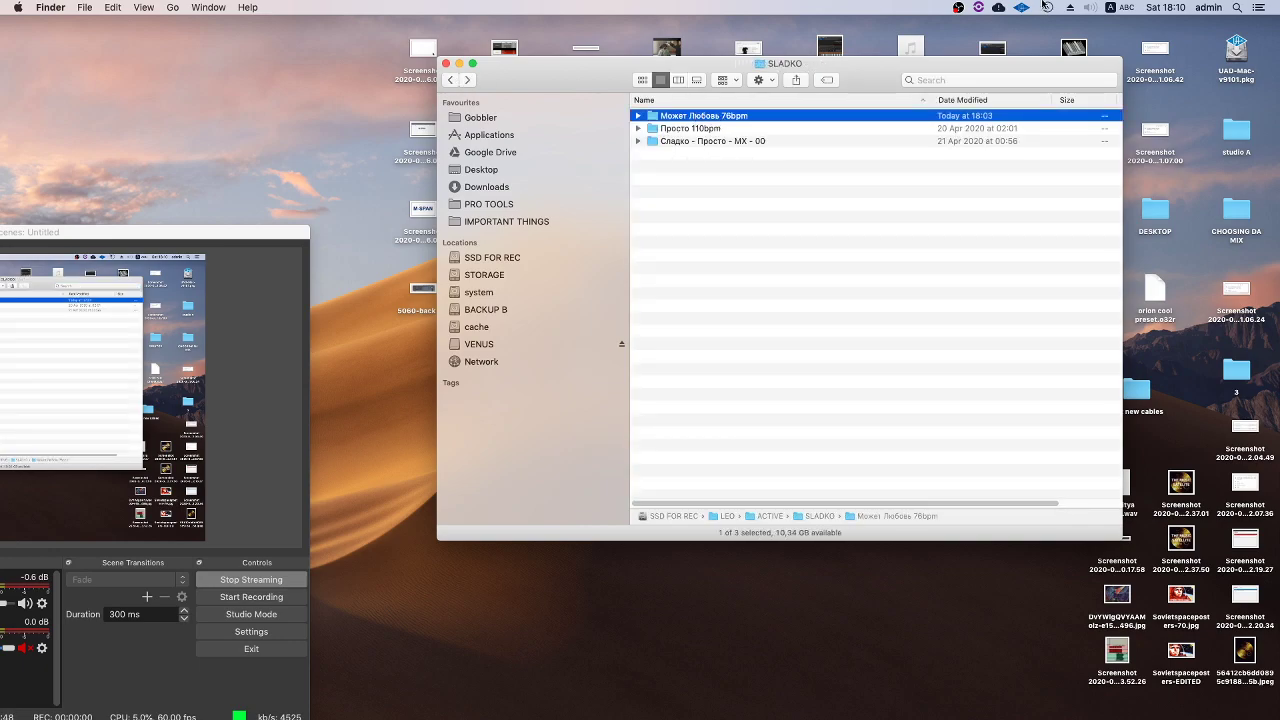
key("super+space")
type("textEdit")
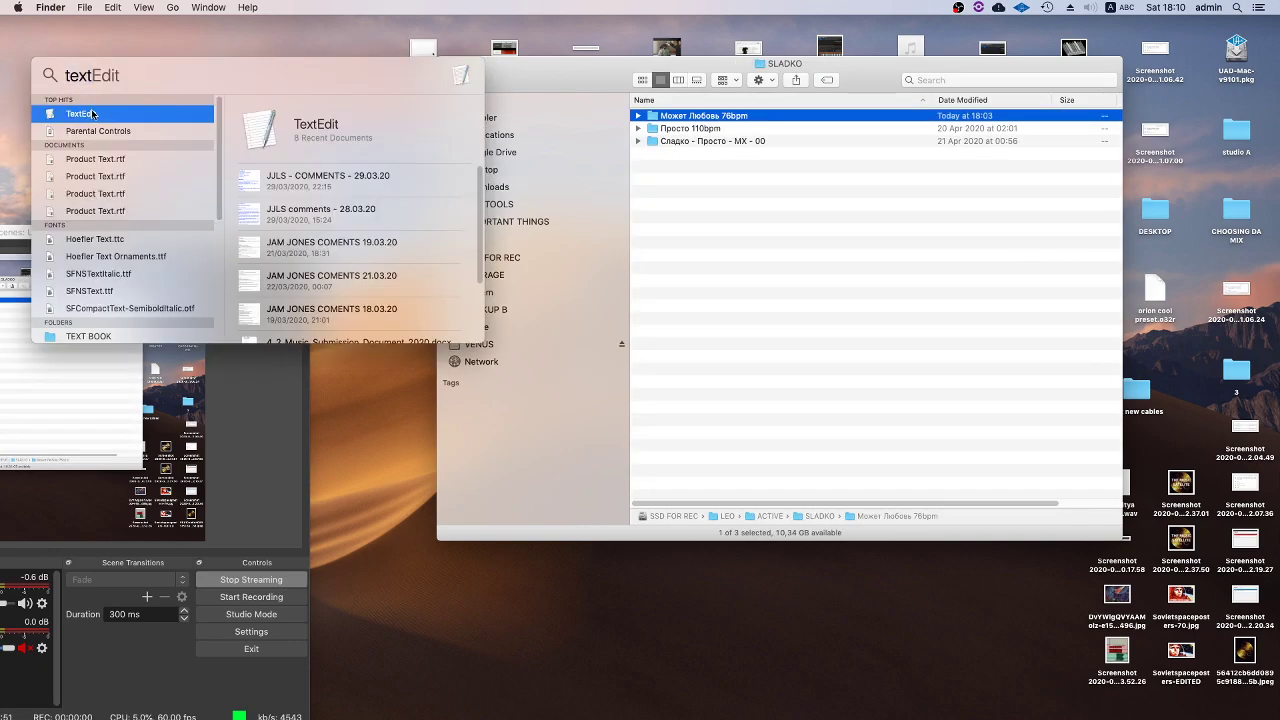
left_click(91, 114)
key("super+v")
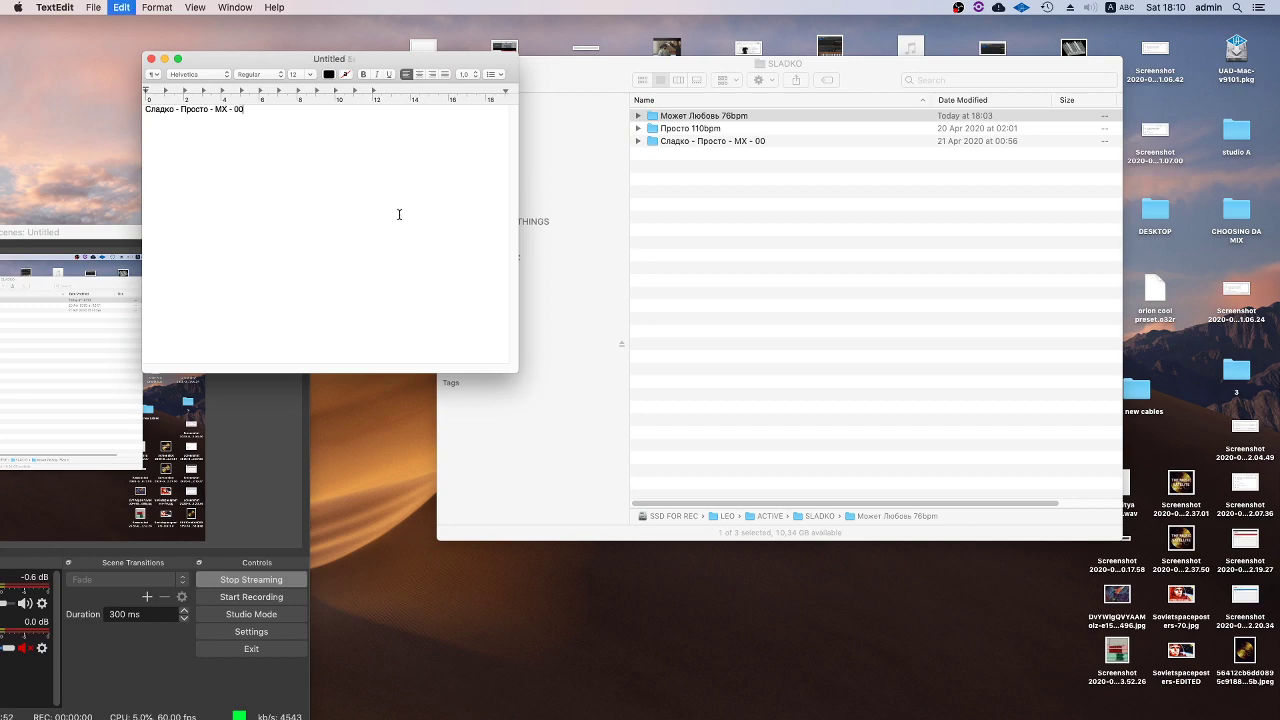
- Replace "Просто" with "Может Любовь" from the song folder's name and cut the full text "Сладко - Может Любовь - MX - 00"
left_click(703, 114)
left_click(689, 115)
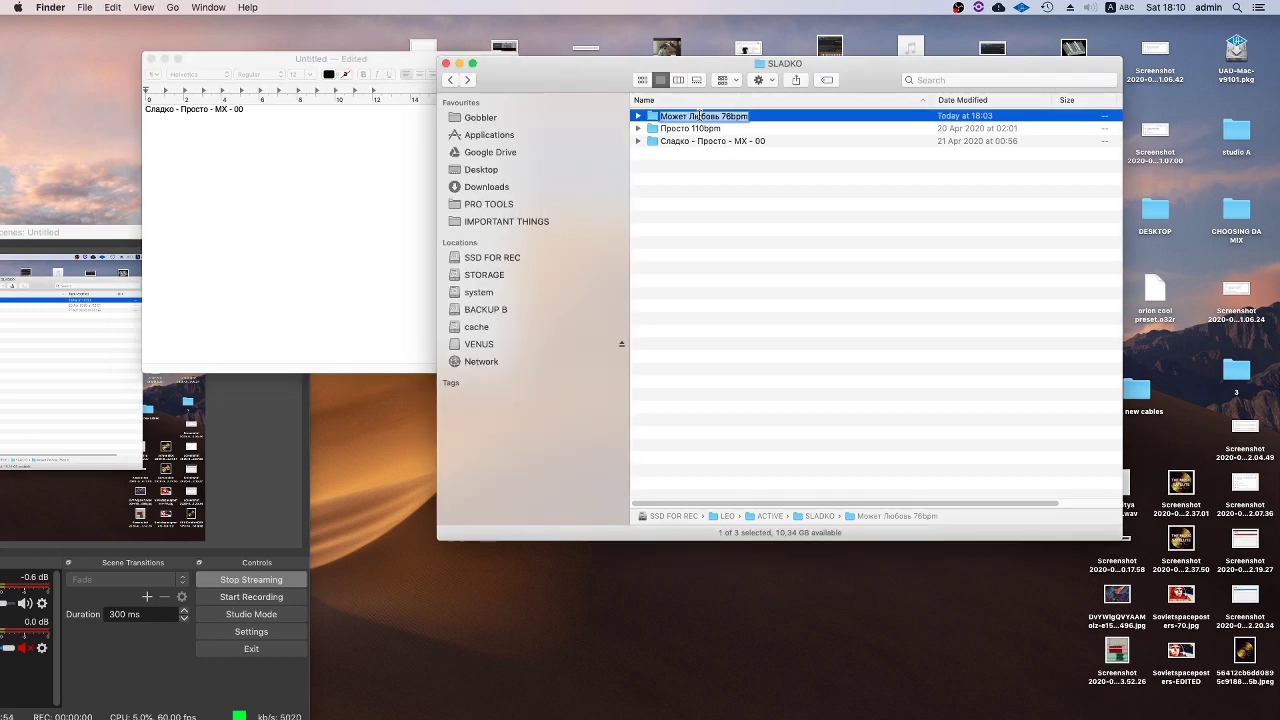
key("super+c")
left_click(193, 108)
double_click(193, 108)
key("super+v")
key("super+a")
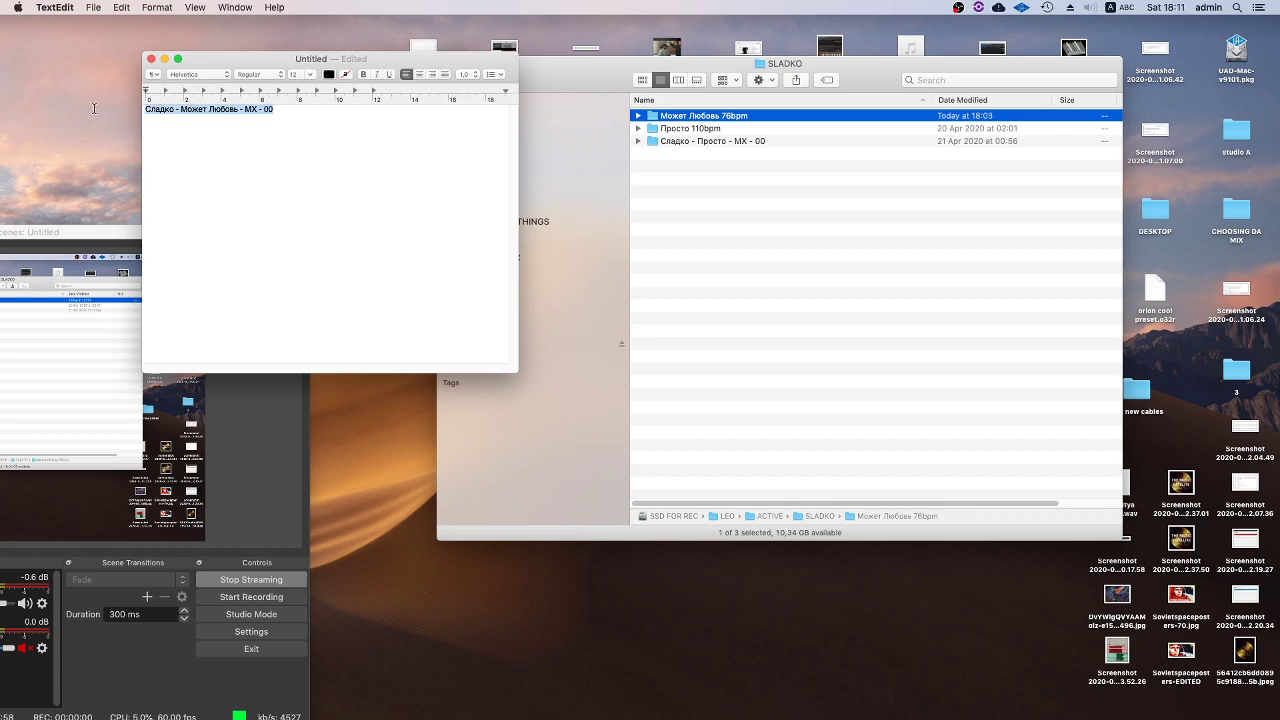
key("super+x")
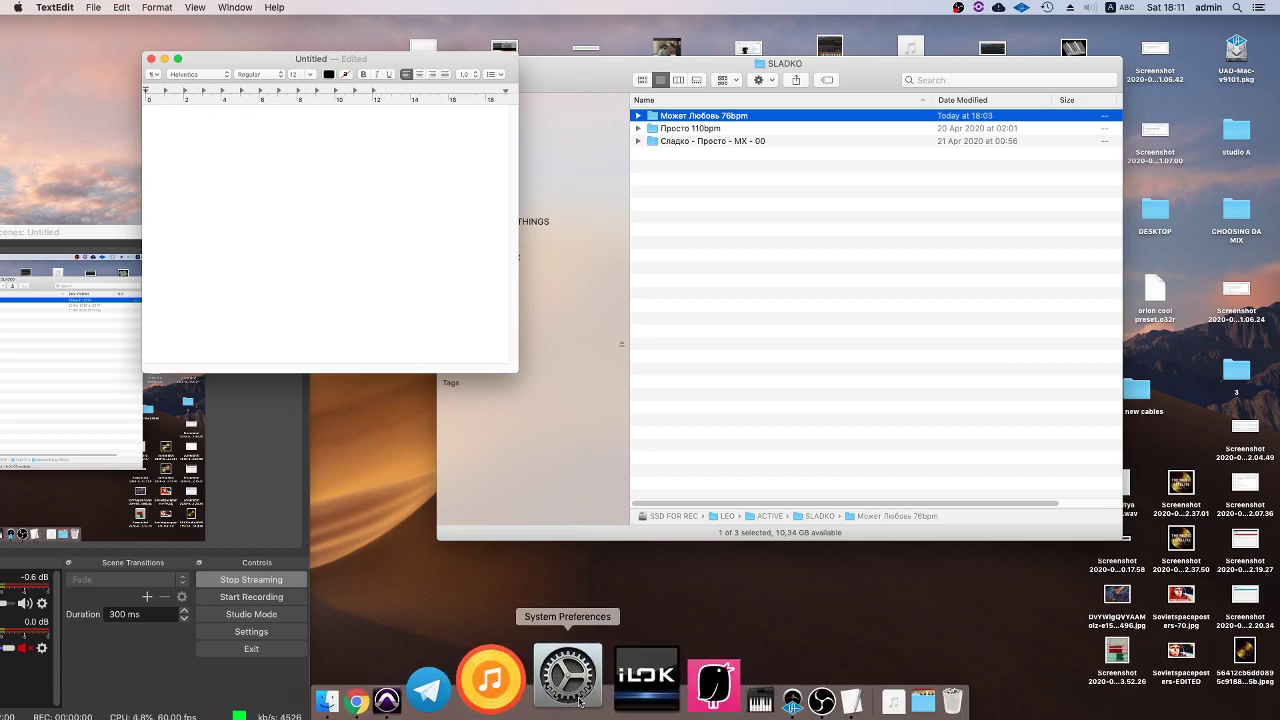
- Unmute the lower audio mixer channel in OBS and switch to Pro Tools
left_click(494, 650)
left_click(30, 668)
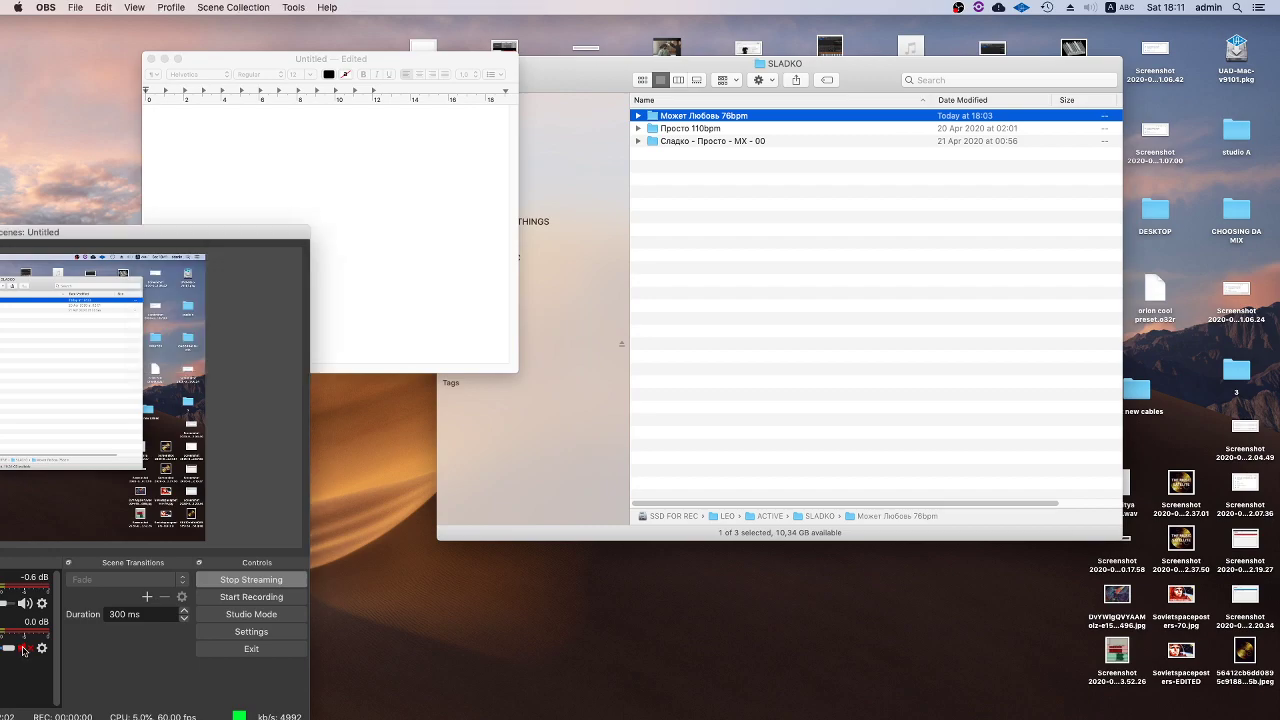
left_click(485, 700)
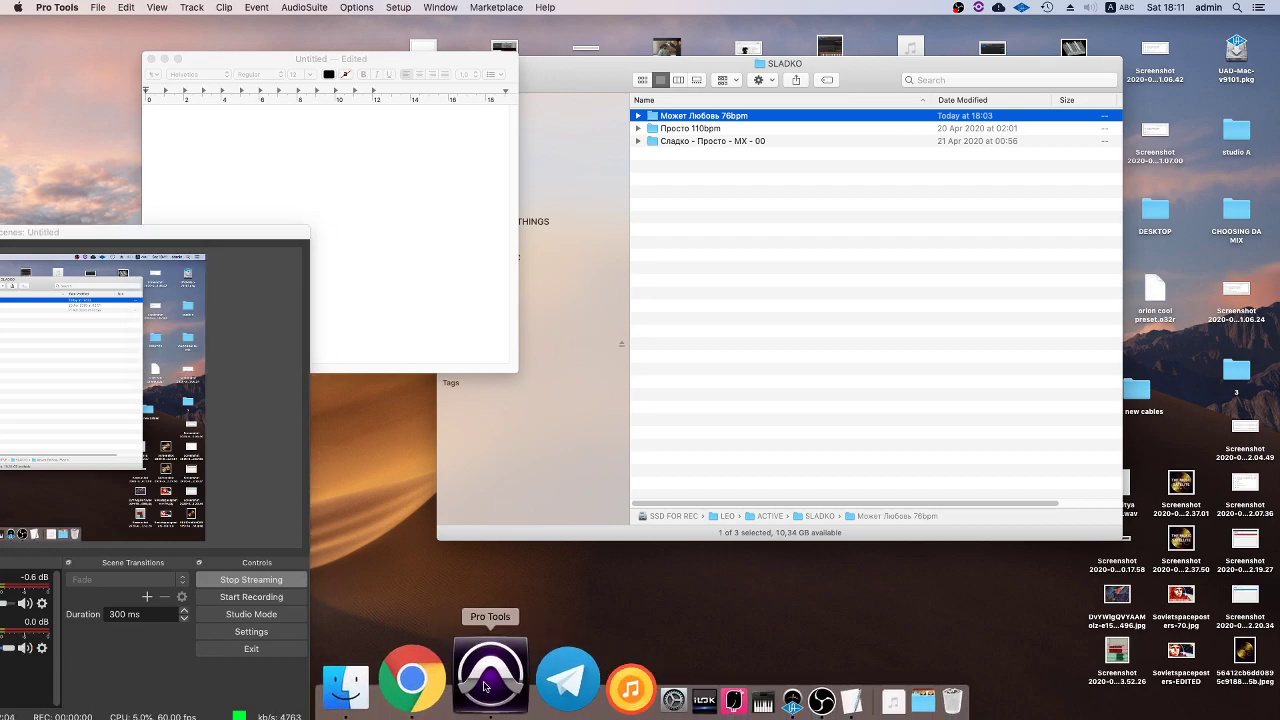
- Set up a new 88.2 kHz, 24-bit session and name it "Сладко - Может Любовь - MX - 00"
left_click(98, 7)
left_click(123, 28)
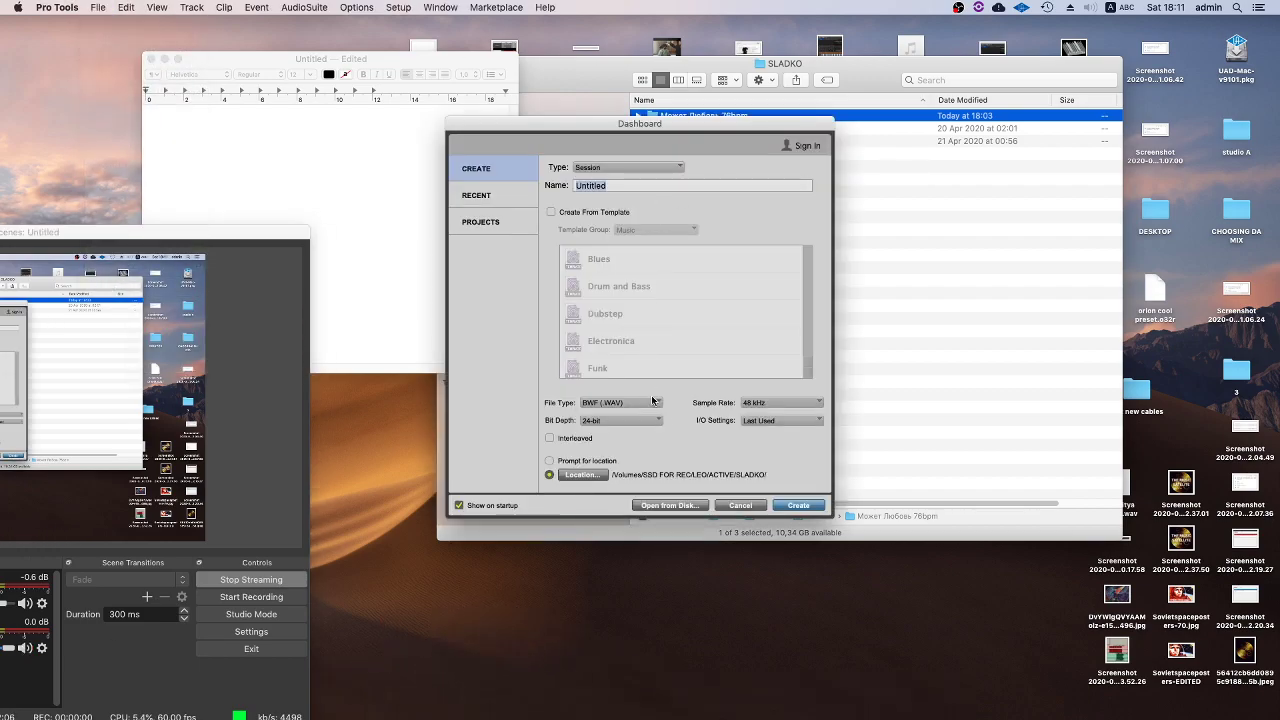
left_click(765, 404)
left_click(775, 414)
left_click(620, 420)
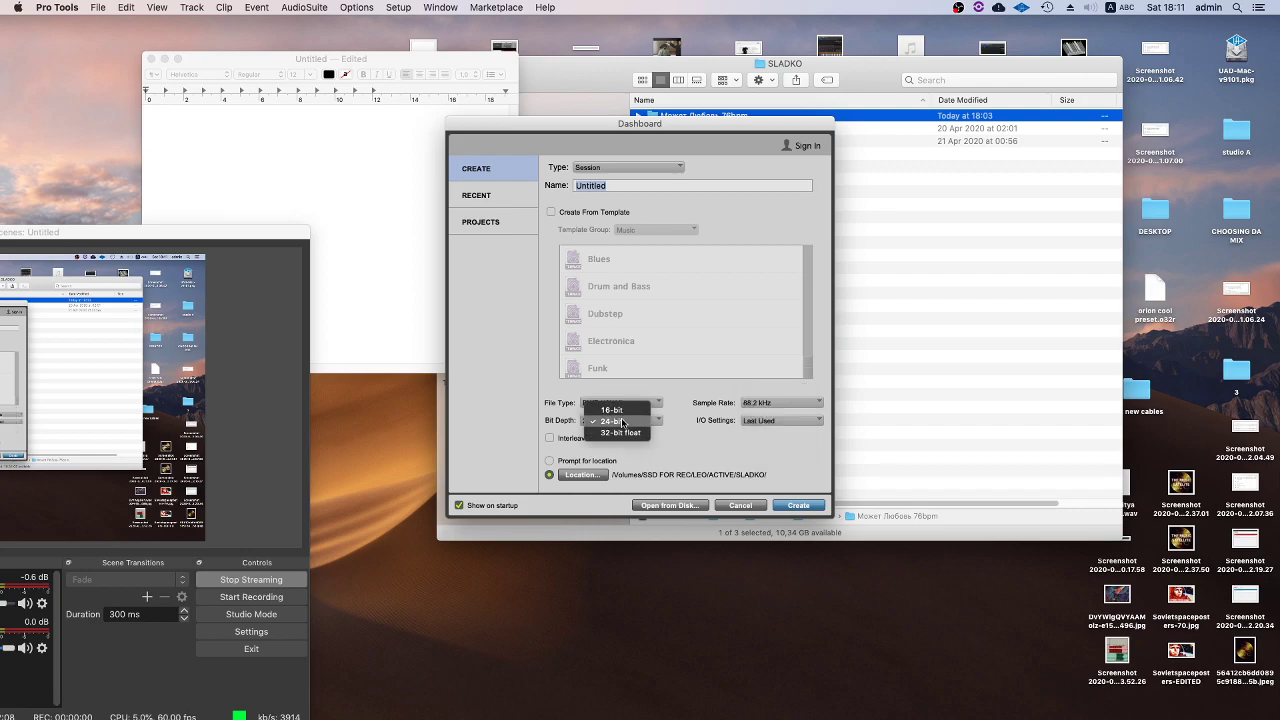
left_click(711, 459)
double_click(620, 189)
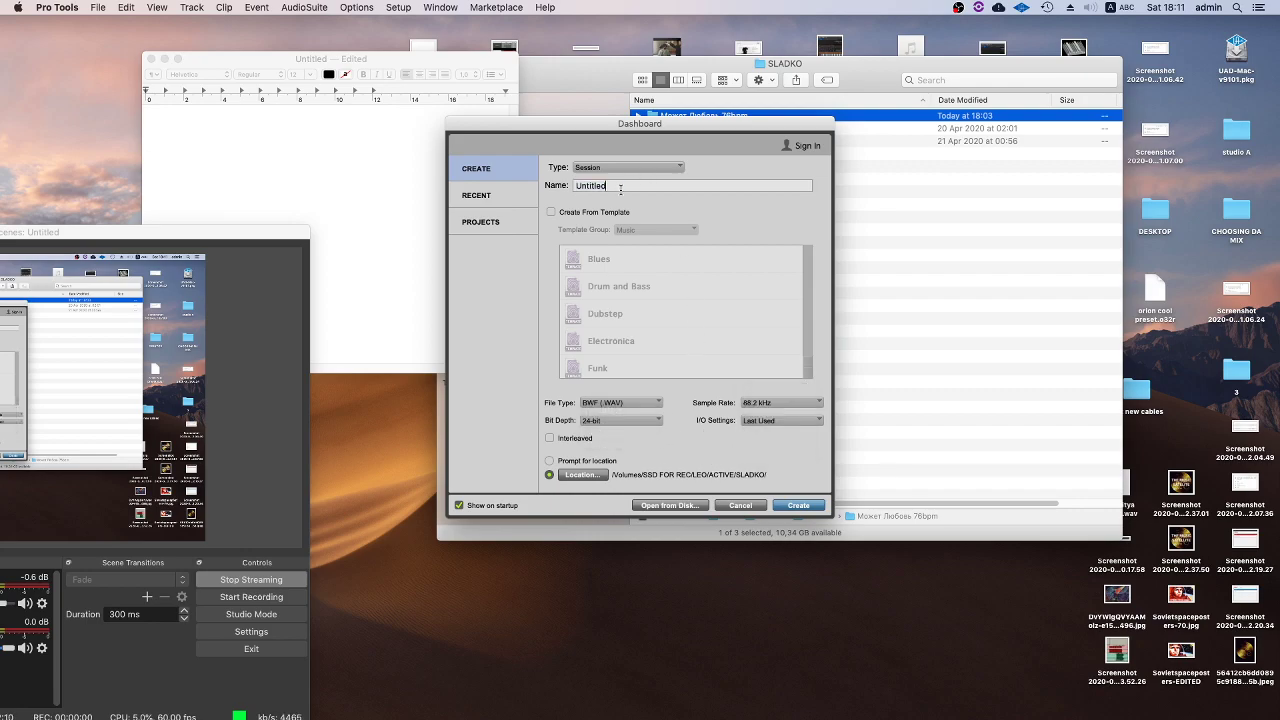
key("super+v")
- Switch to Chrome and search Google Images for "neve 5060"
mouse_move(475, 705)
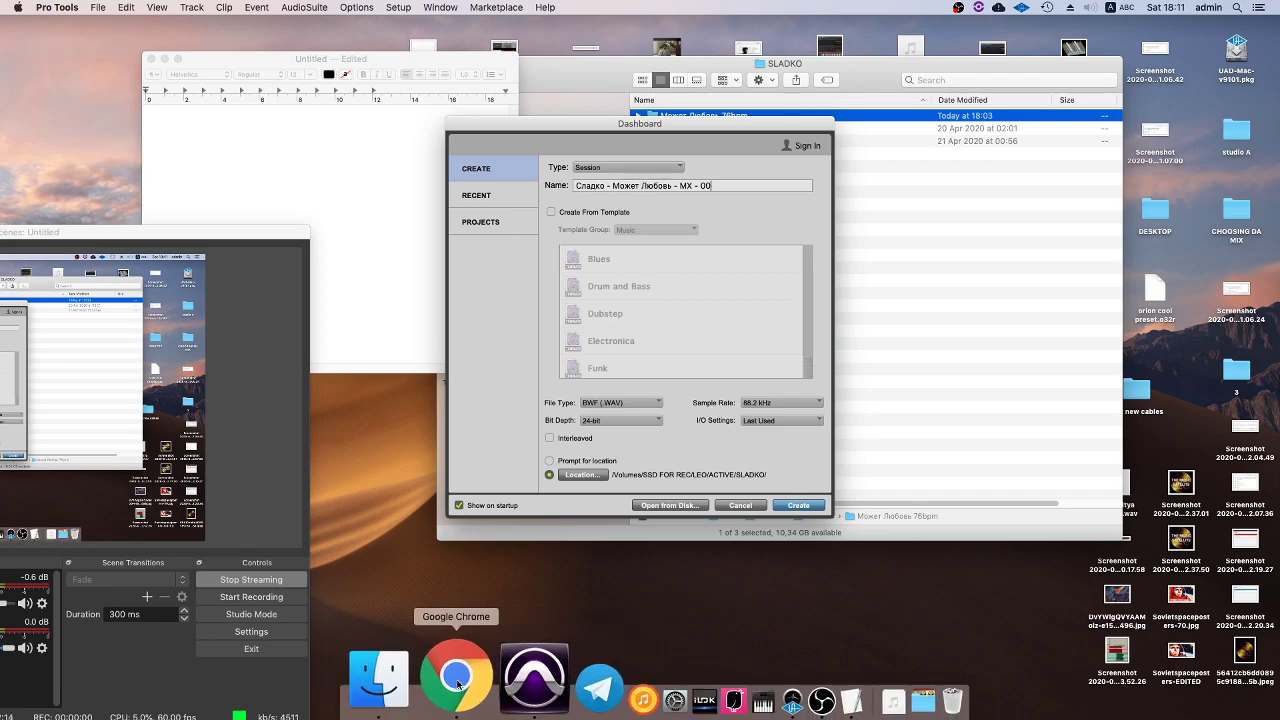
left_click(487, 678)
left_click(253, 75)
type("neve 5060")
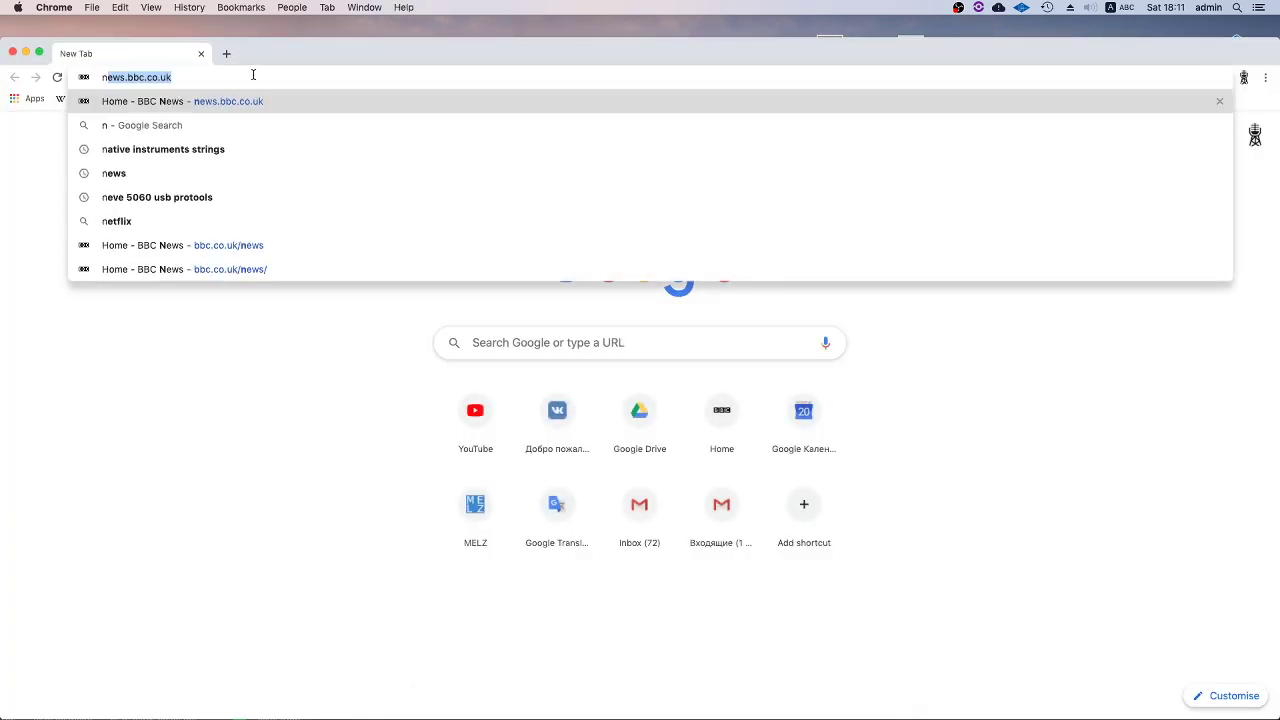
key("Return")
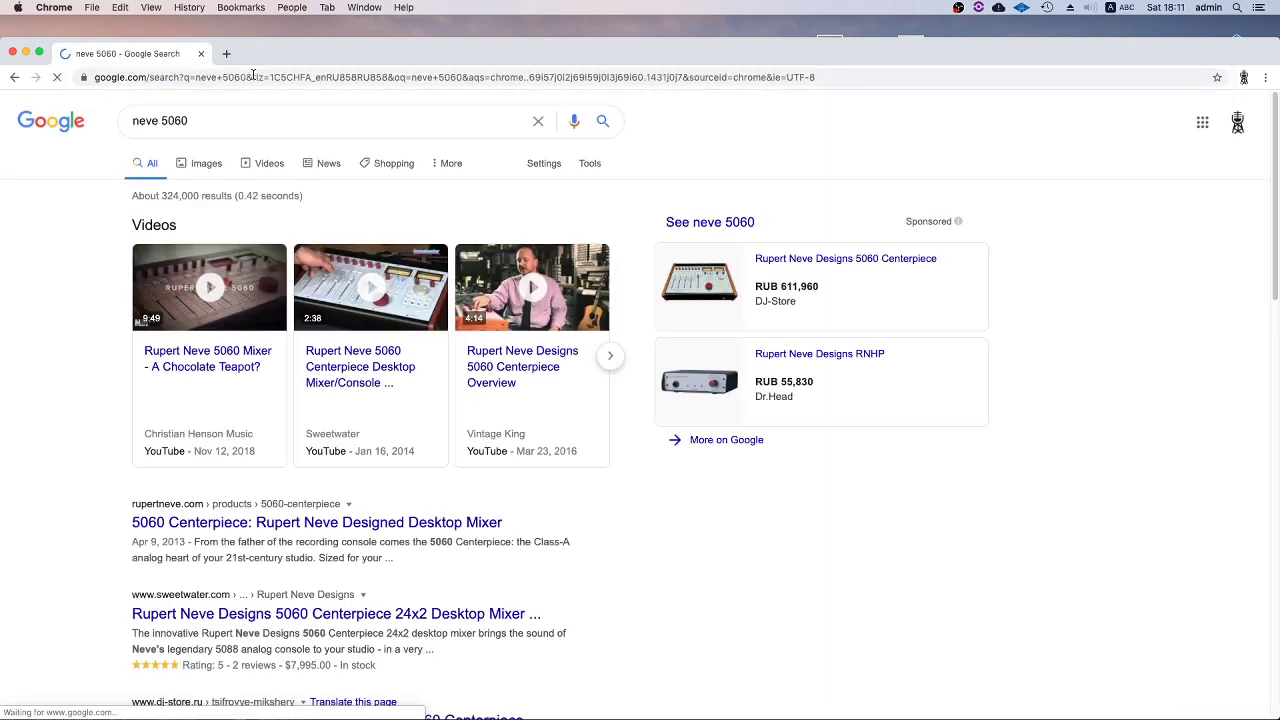
left_click(210, 168)
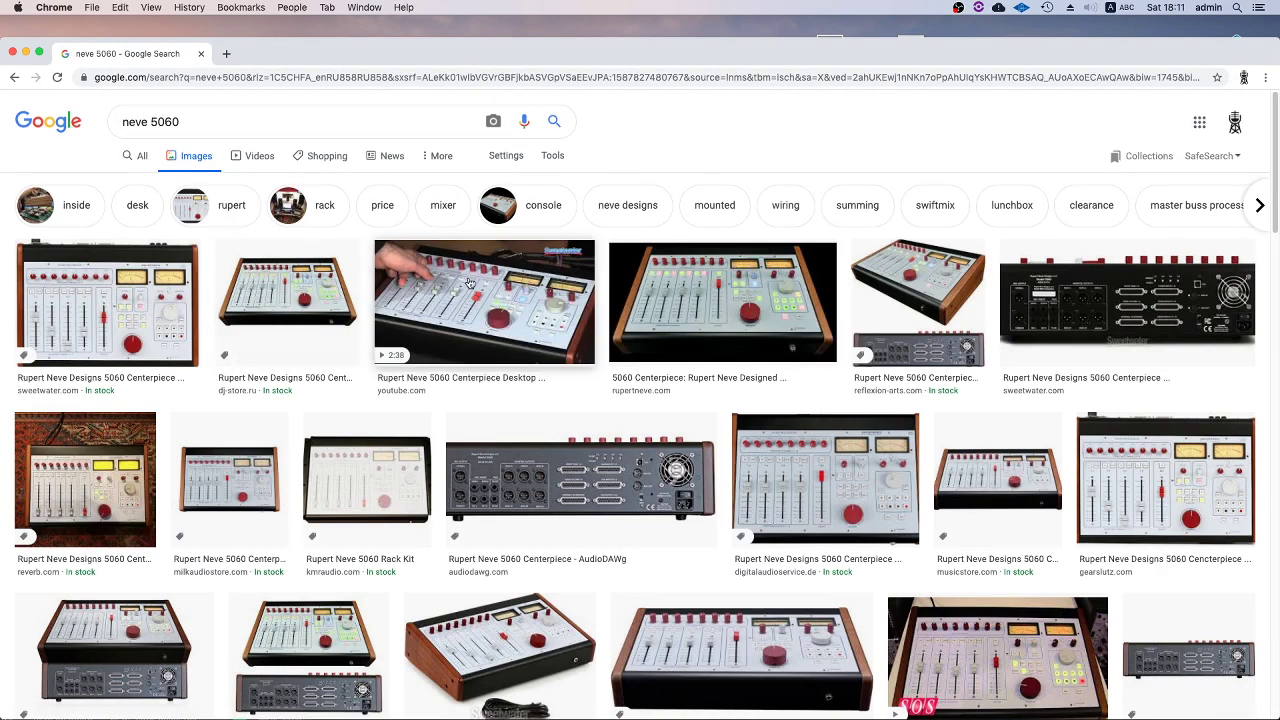
- Examine the front and rear panel pictures of the Neve 5060 mixer and minimize the browser
left_click(140, 298)
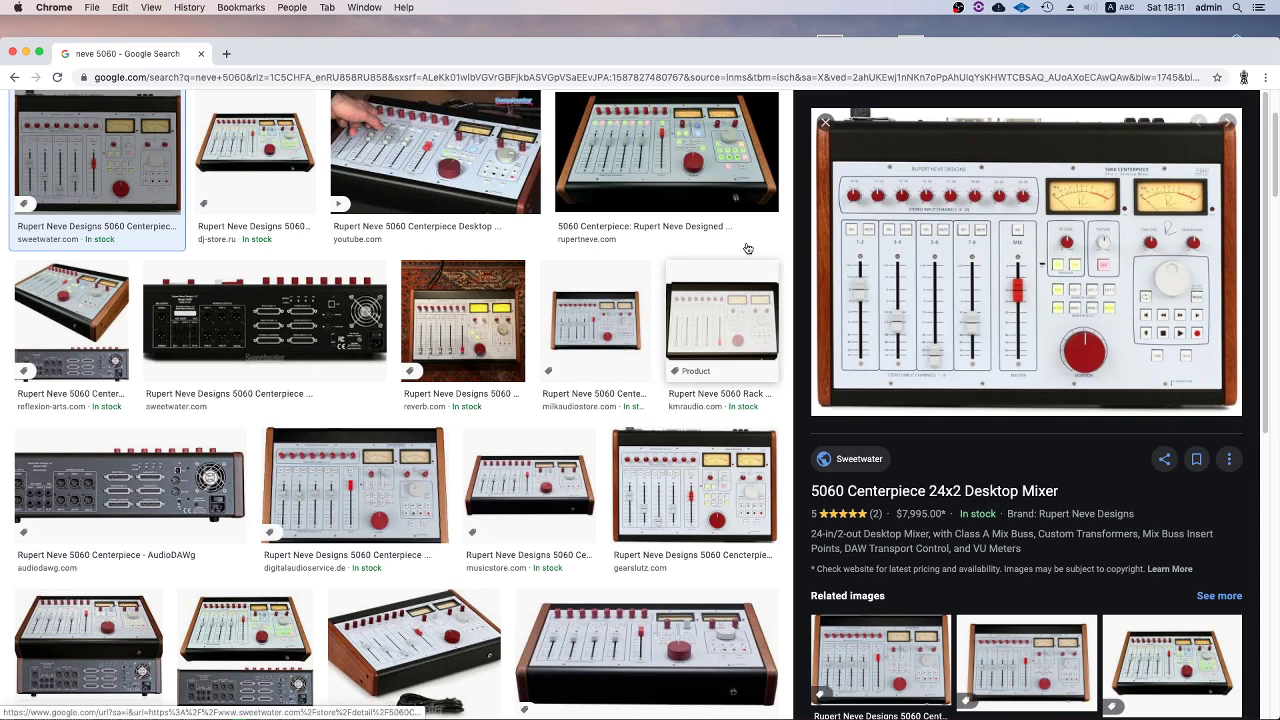
left_click(265, 320)
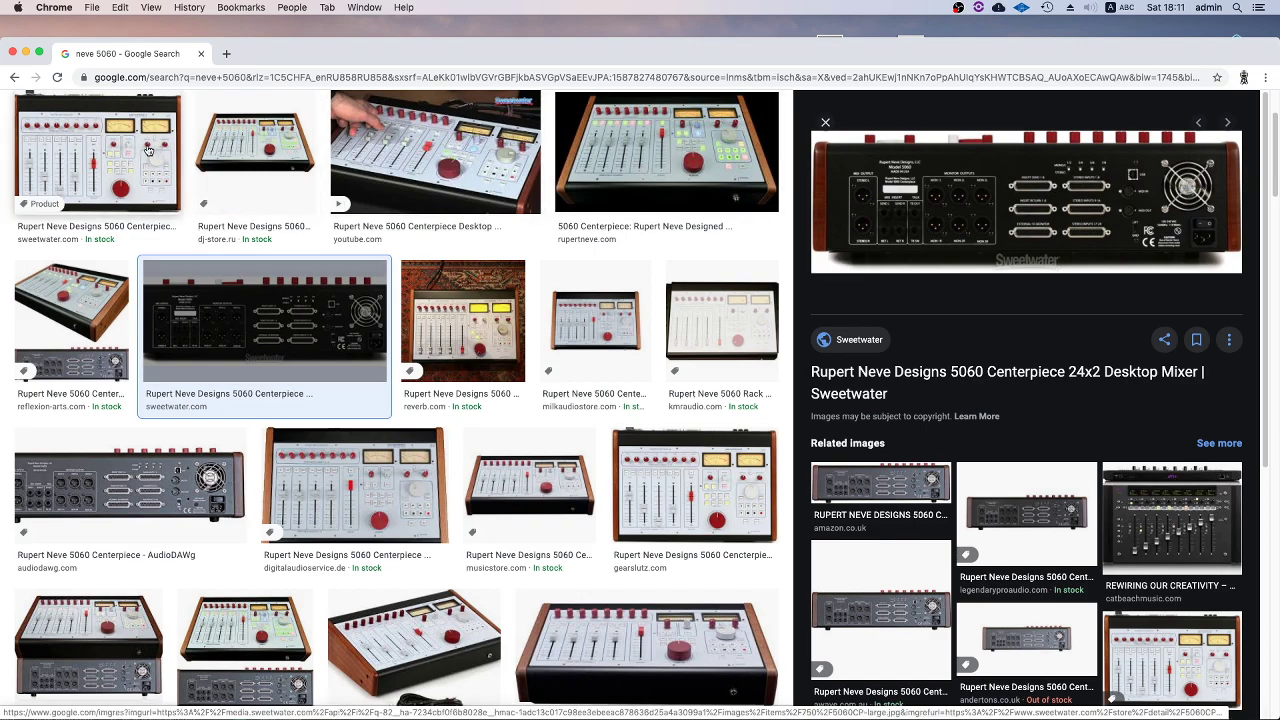
left_click_drag(97, 150, 330, 180)
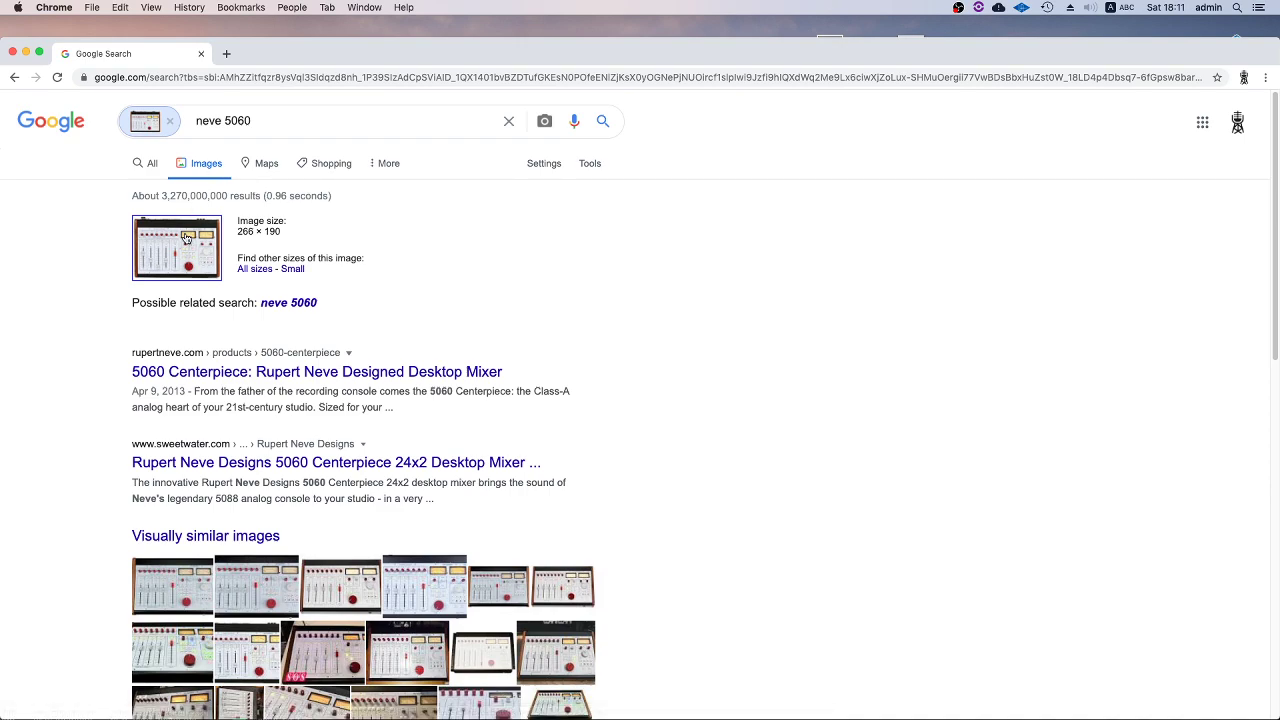
left_click(291, 301)
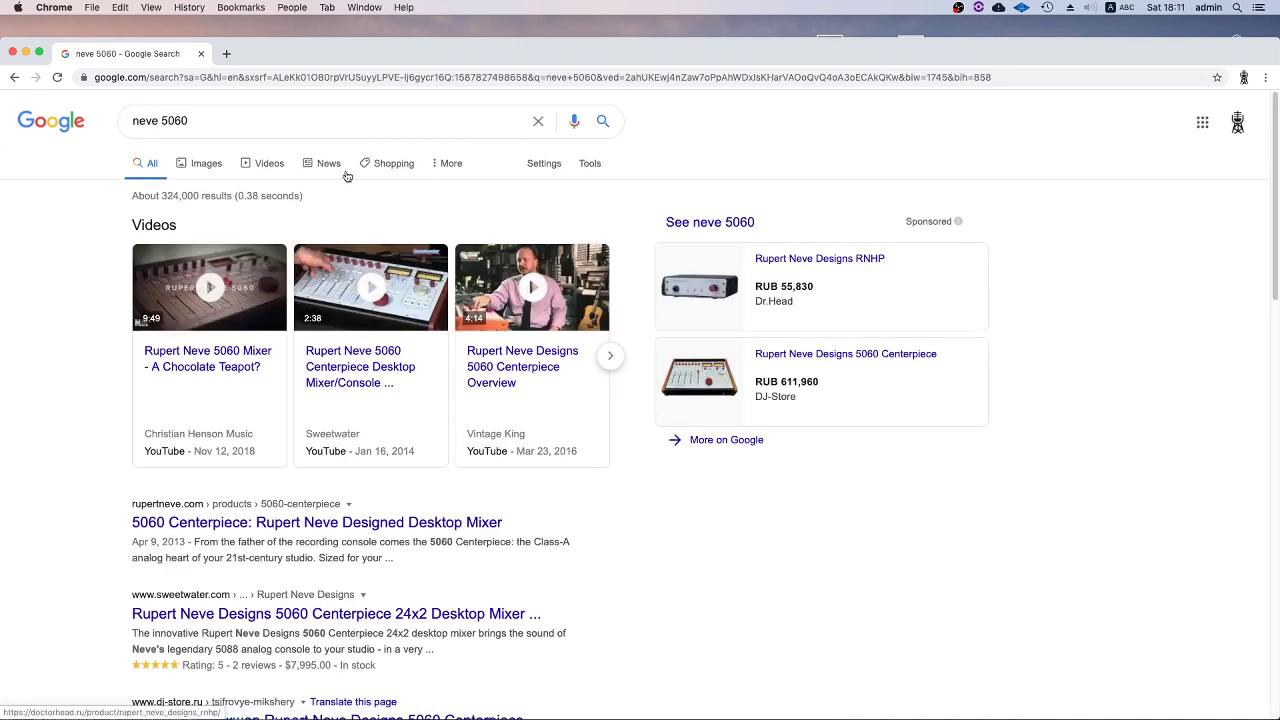
left_click(200, 164)
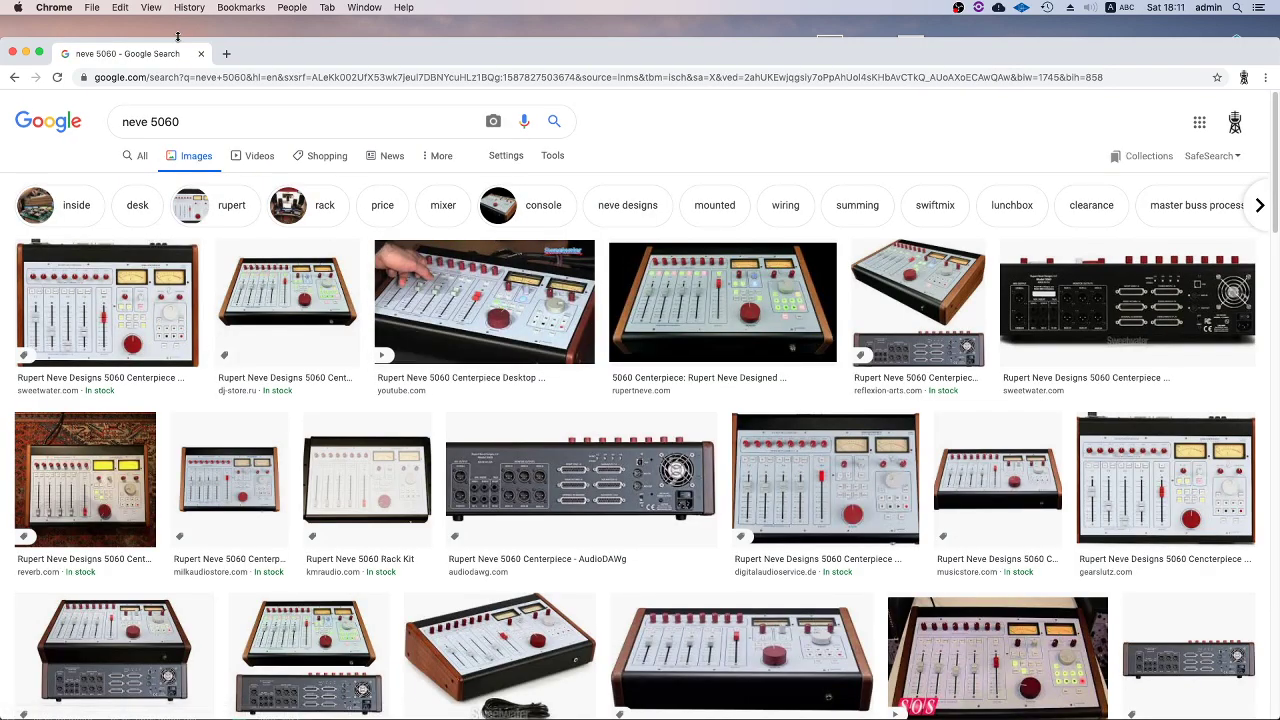
key("super+m")
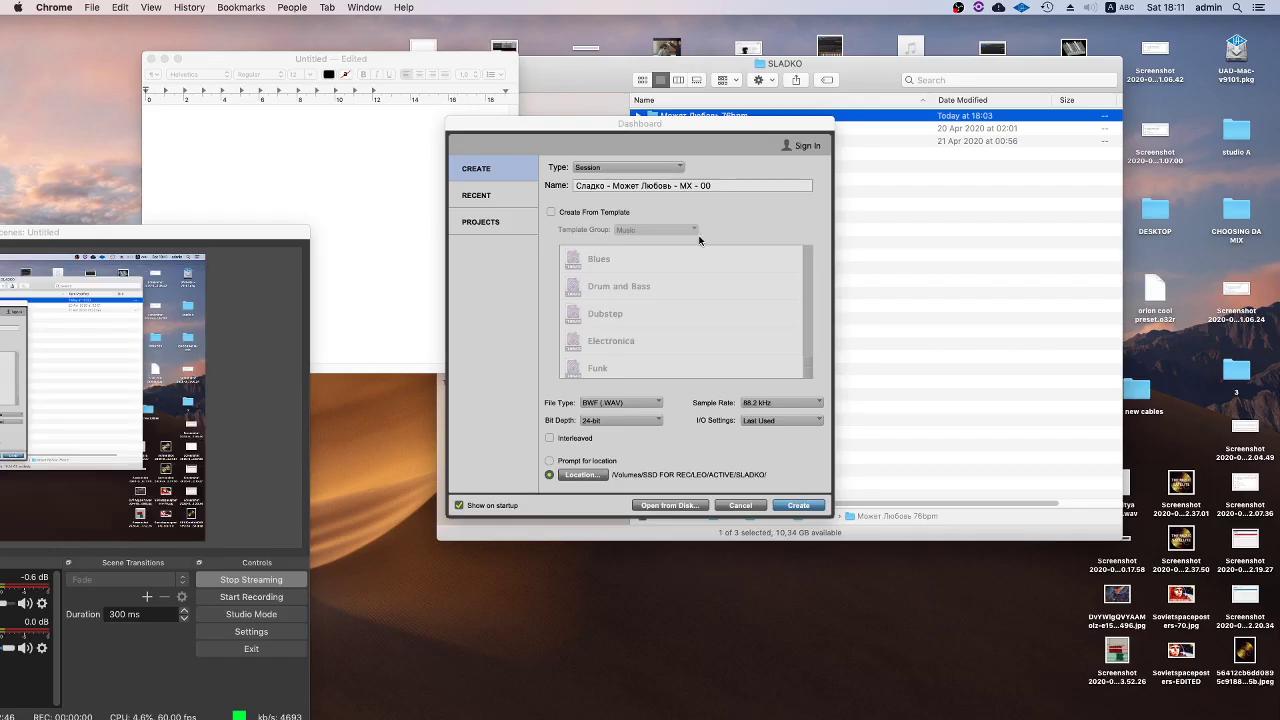
- Move the Dashboard up and create the "Сладко - Может Любовь - MX - 00" session in the SLADKO folder
left_click(704, 186)
triple_click(624, 186)
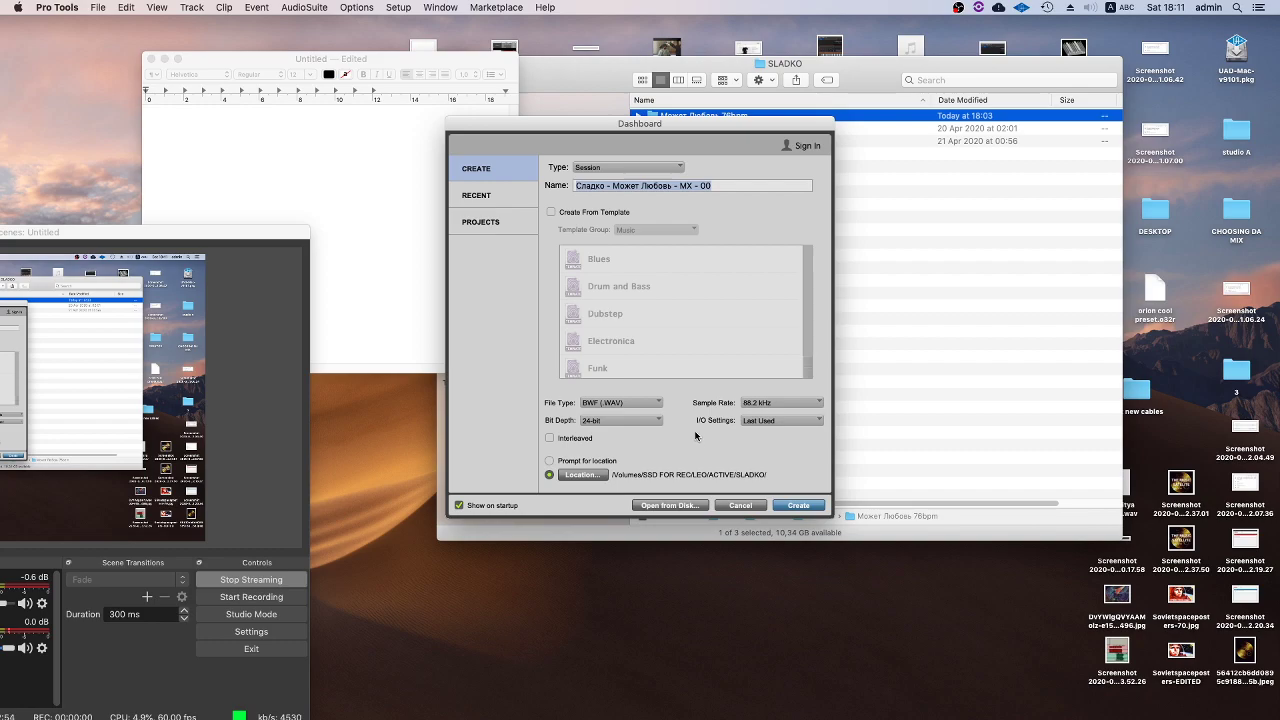
left_click_drag(691, 125, 691, 72)
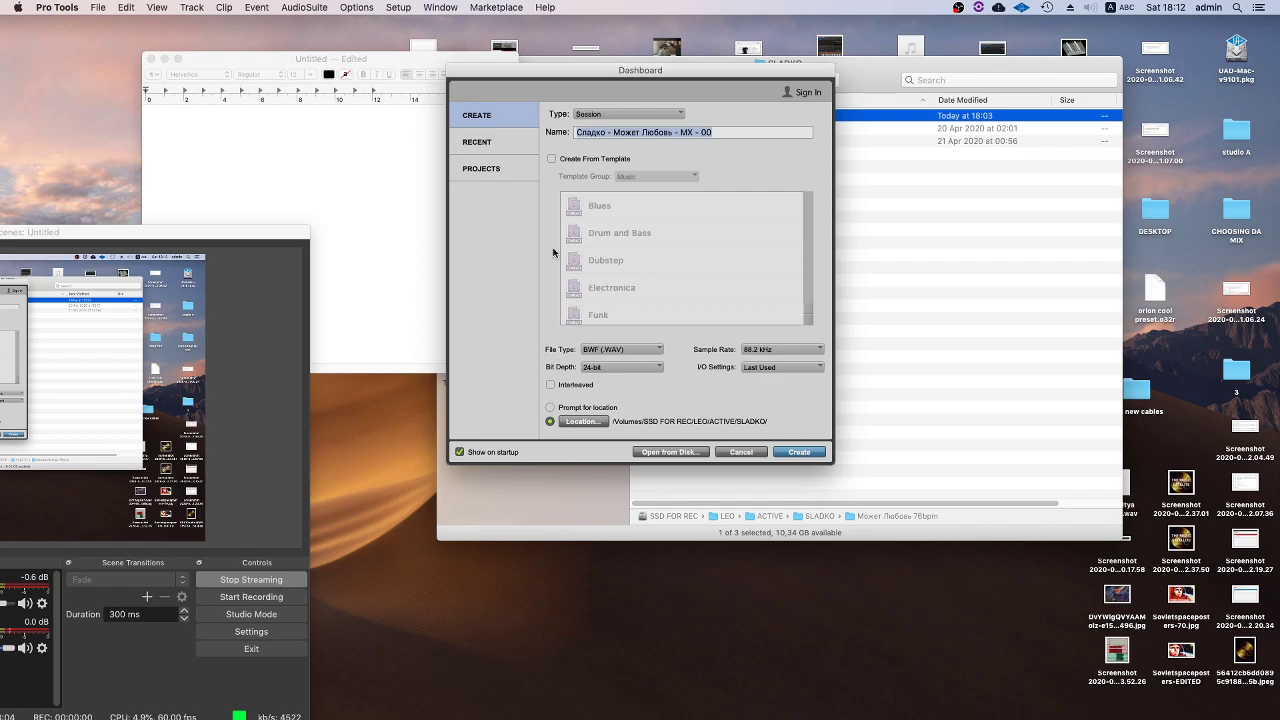
left_click(800, 452)
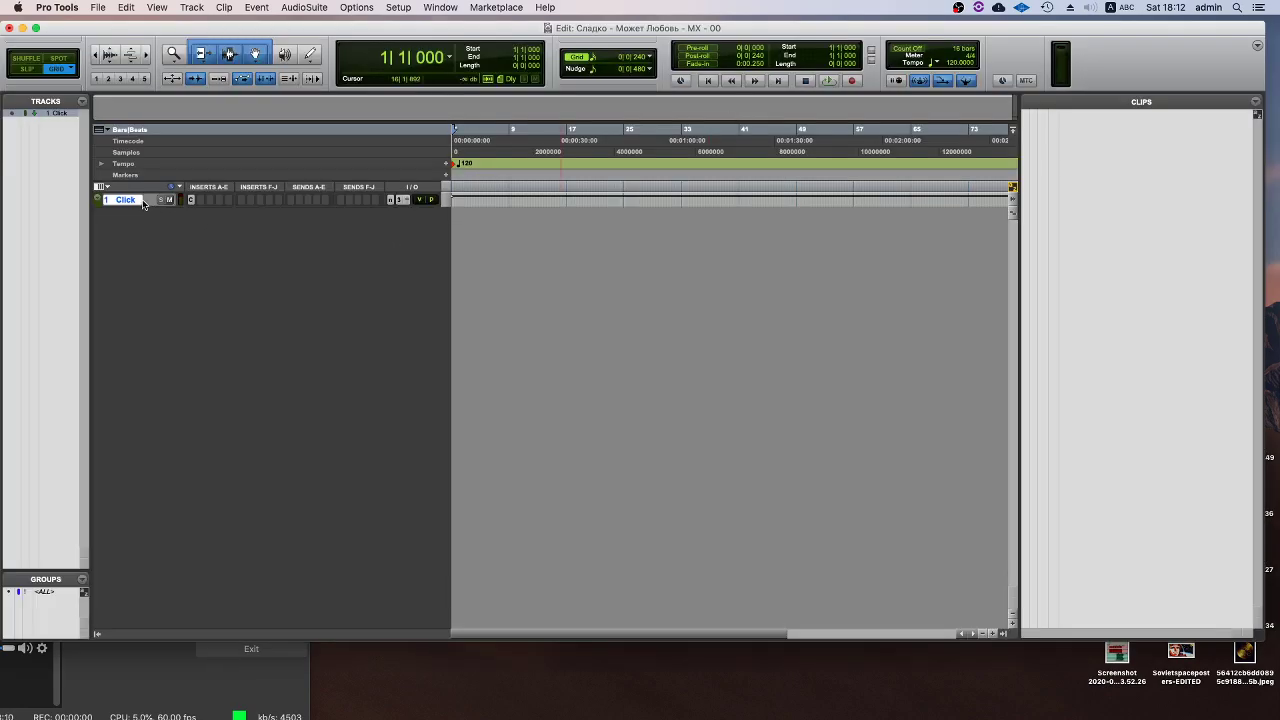
- Switch to Finder and check the tempo written in the "Может Любовь 76bpm" folder name
left_click(433, 708)
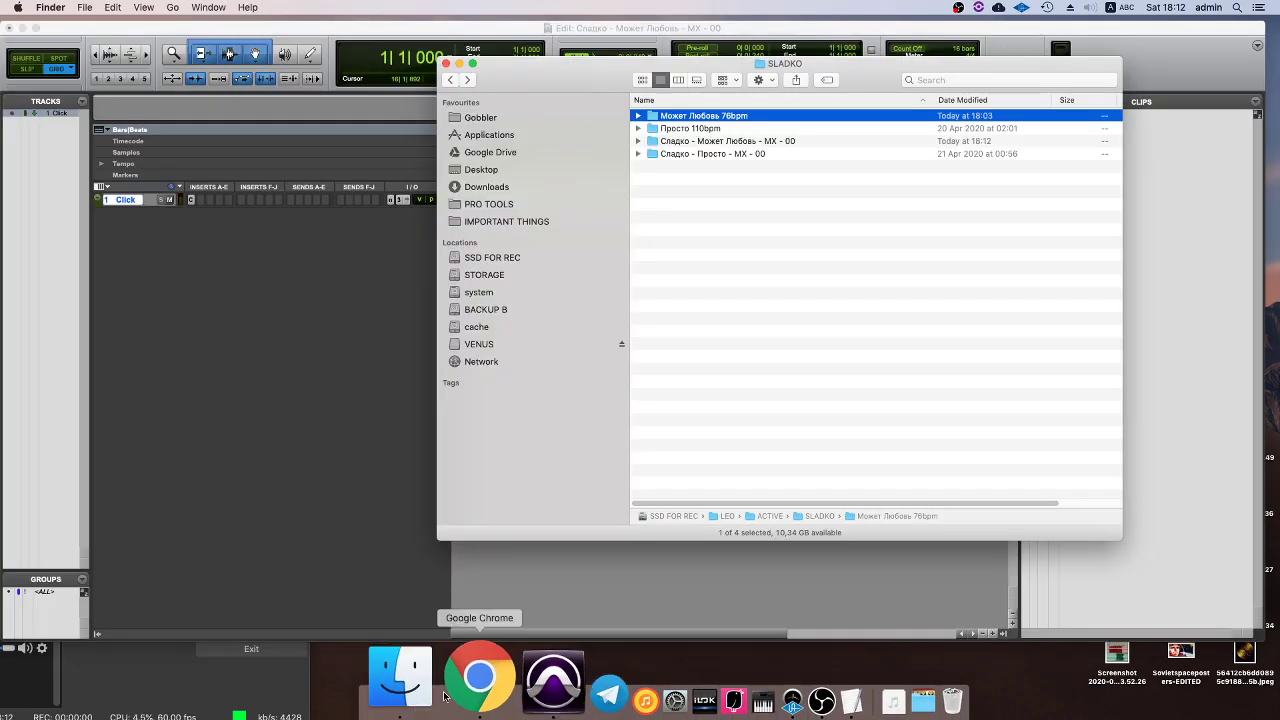
left_click(730, 116)
left_click(728, 116)
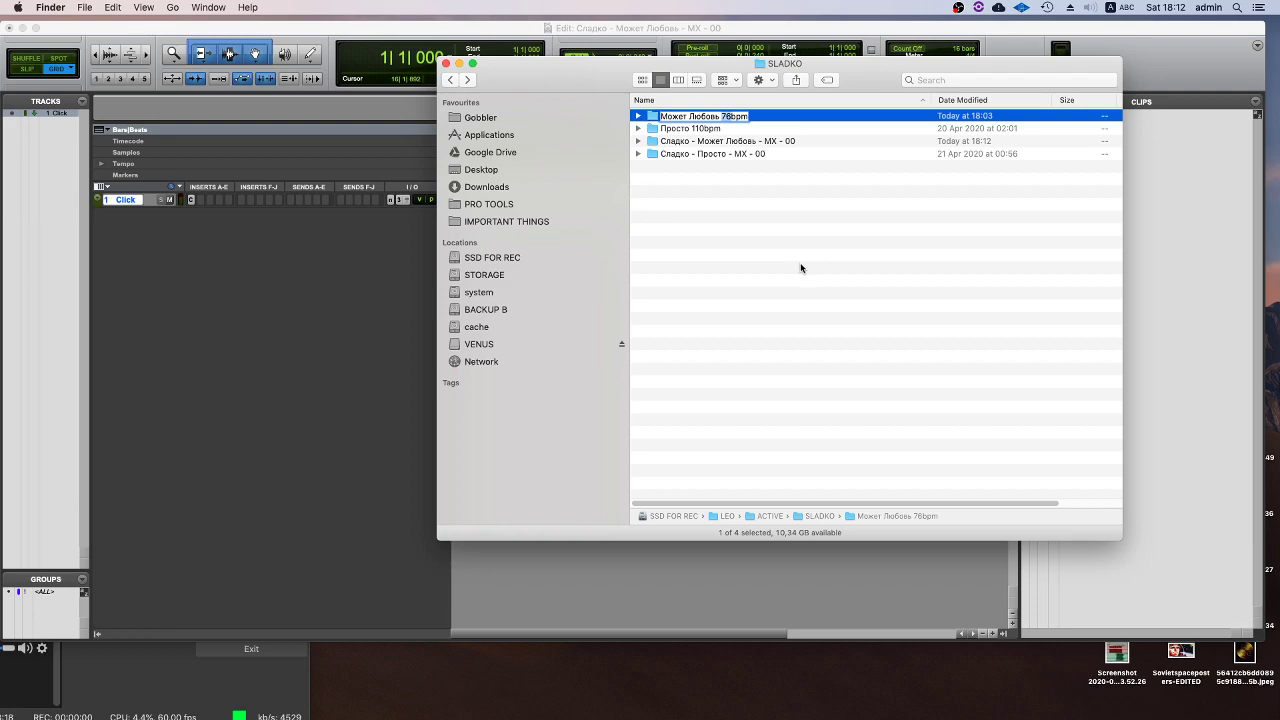
- Return to Pro Tools and try to change the BPM of the session's starting tempo marker
left_click(647, 29)
double_click(452, 166)
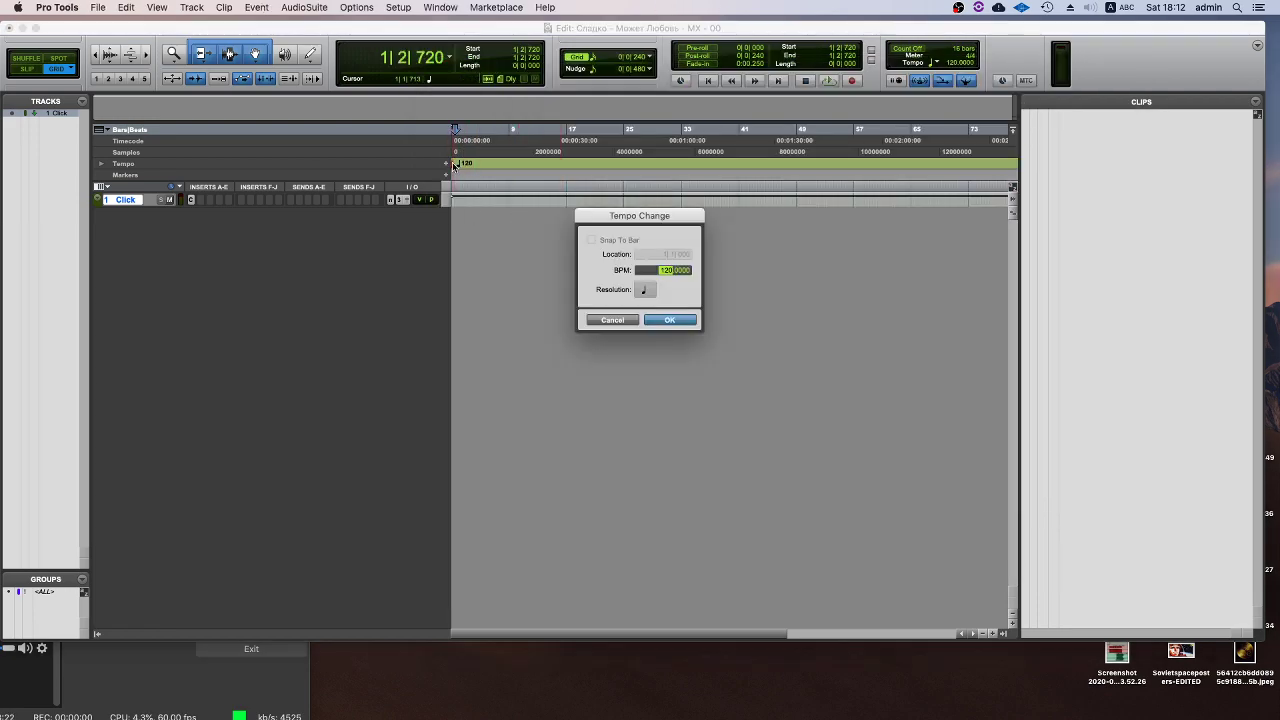
left_click(676, 274)
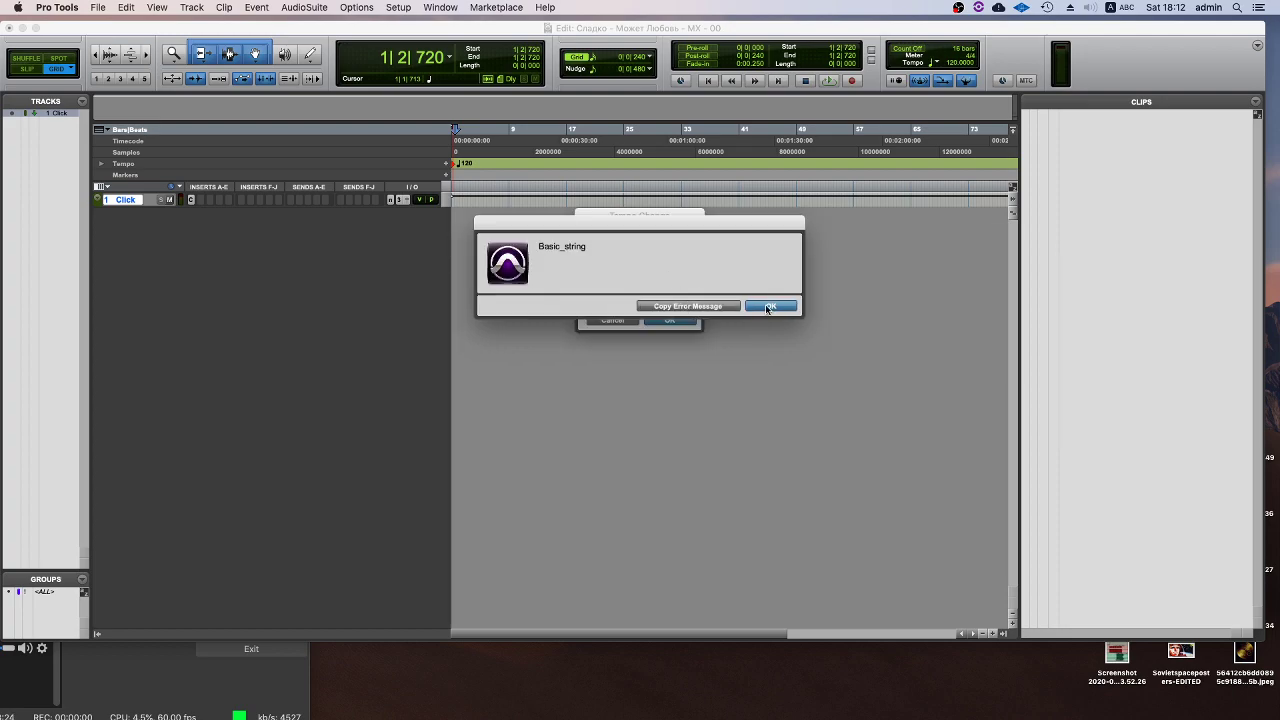
left_click(766, 306)
left_click(686, 364)
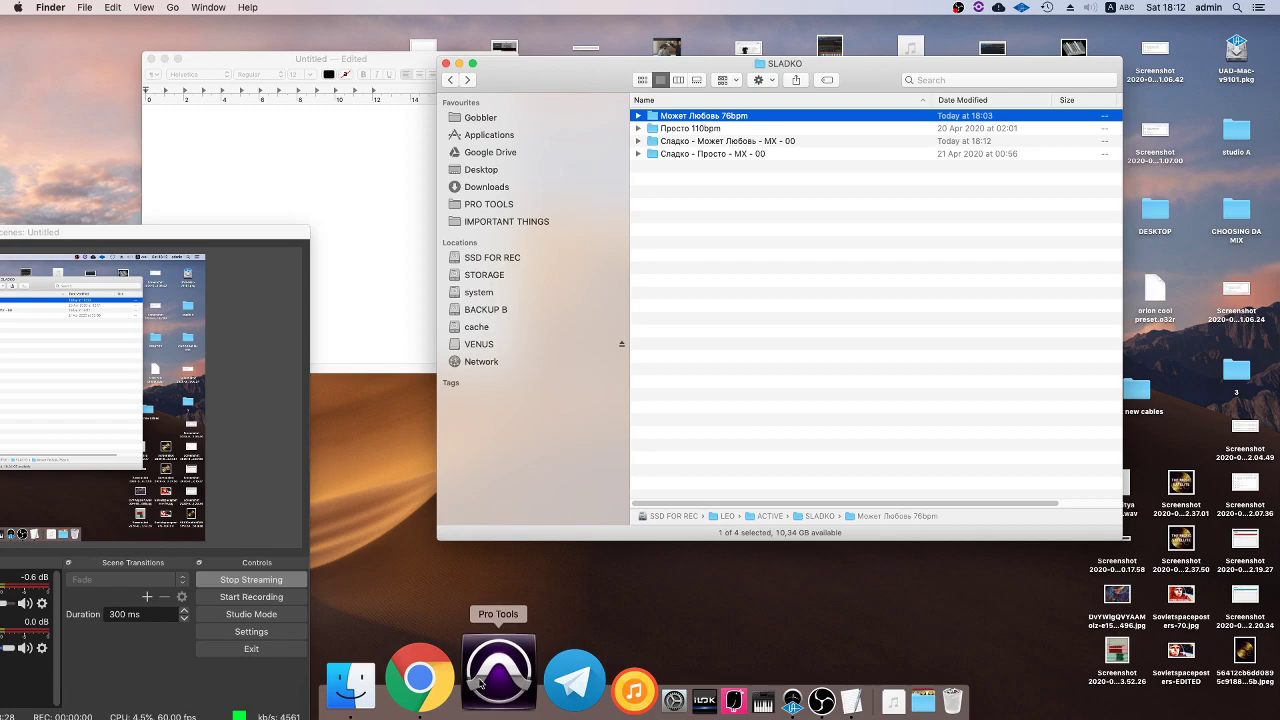
- Relaunch Pro Tools and open the .ptx file of the "Сладко - Просто - MX - 00" folder from Finder's column view
left_click(459, 674)
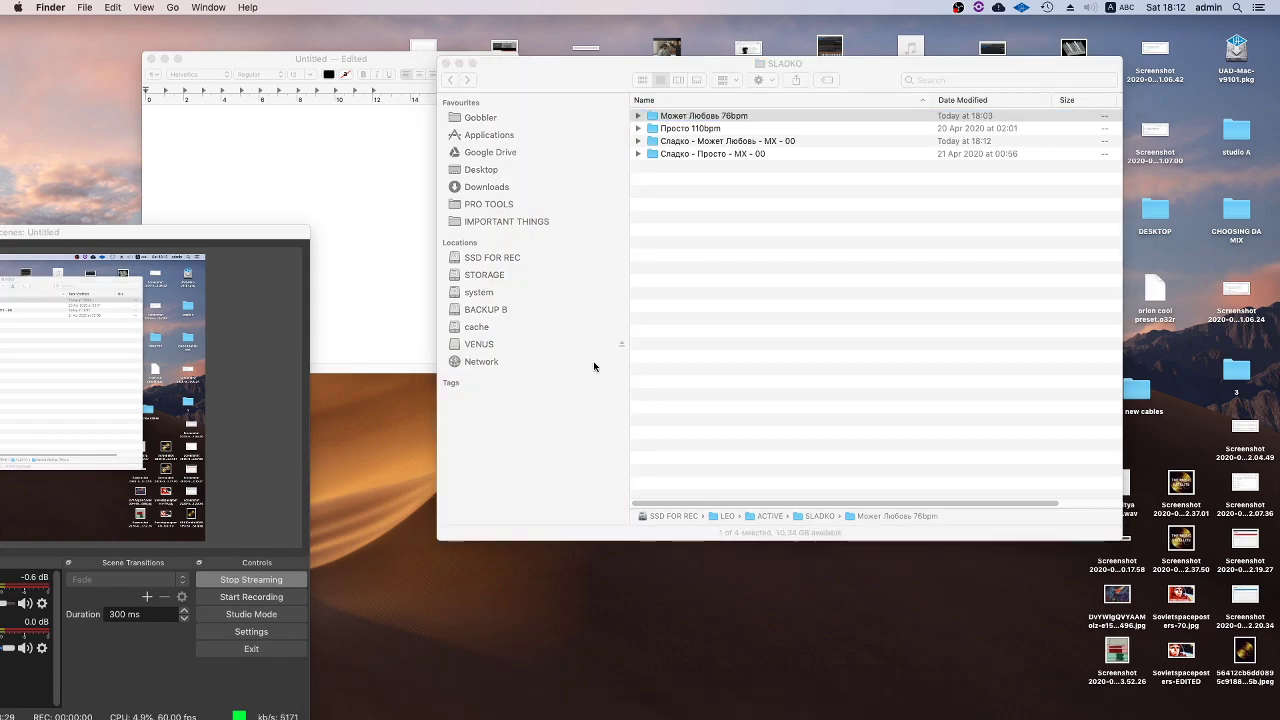
left_click(717, 145)
key("super+3")
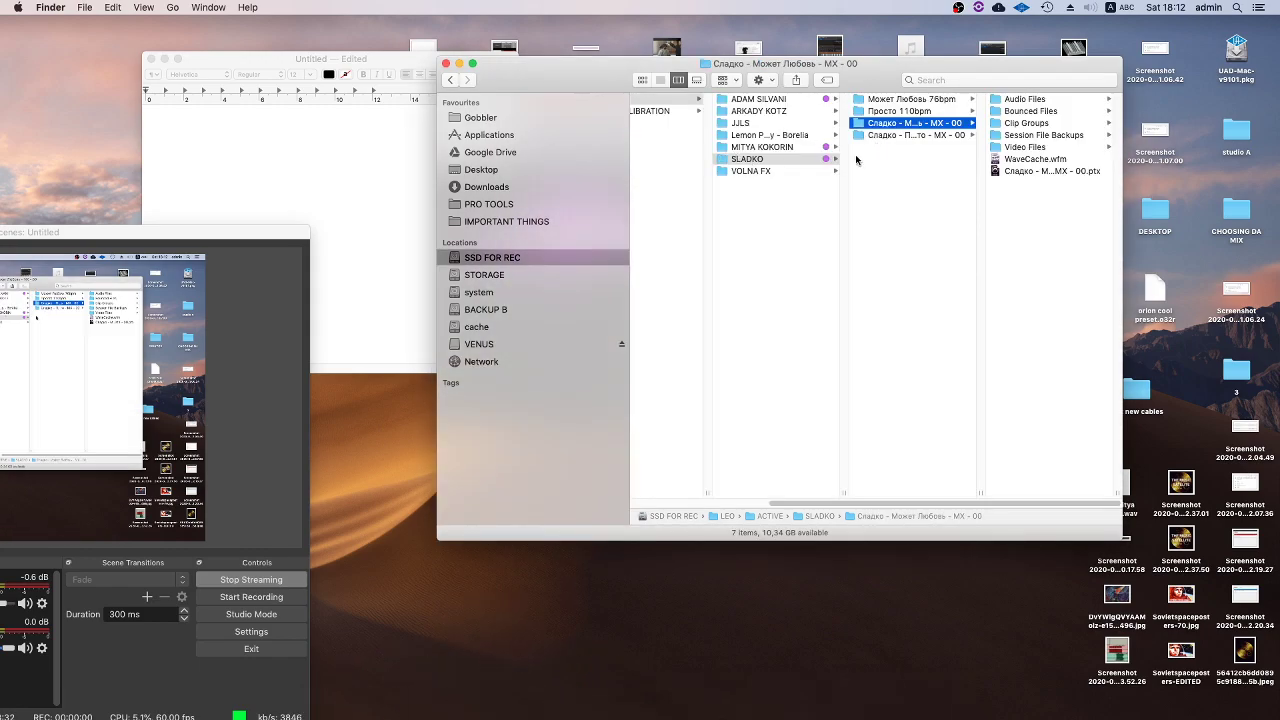
left_click(903, 134)
double_click(1025, 147)
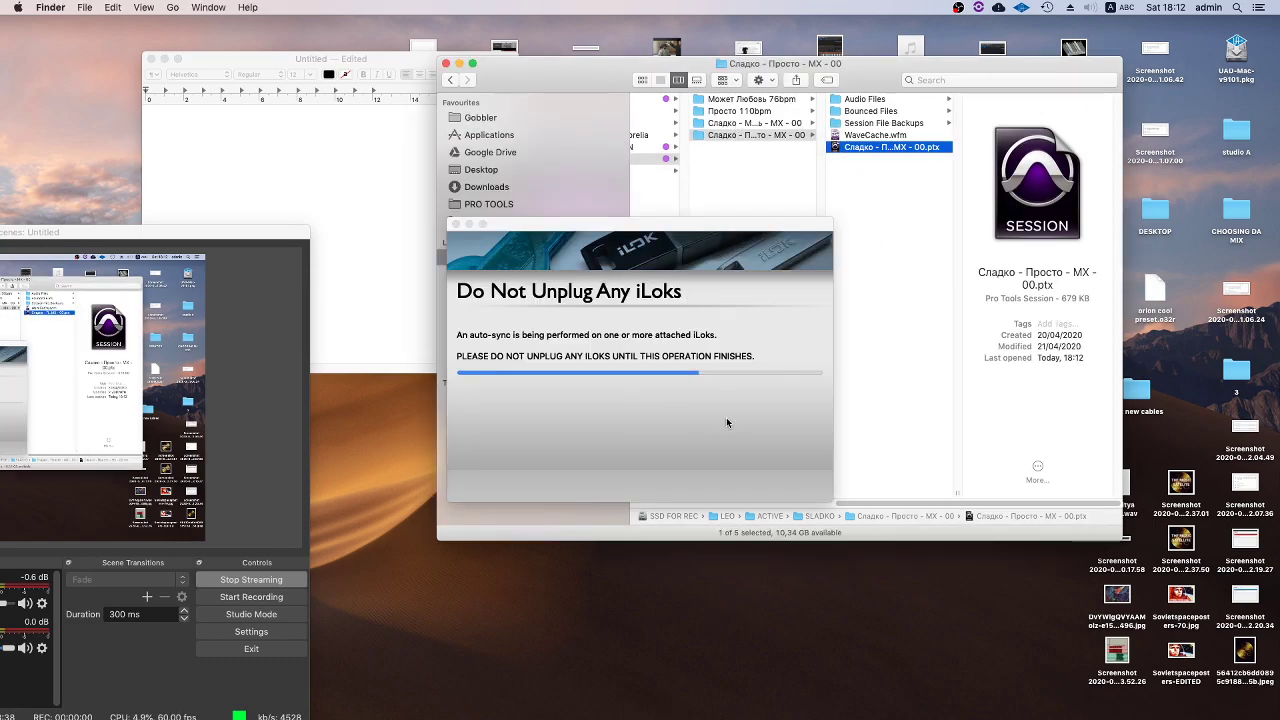
- Select the .ptx file of the "Сладко - Может Любовь - MX - 00" folder in Finder's column view
left_click(729, 404)
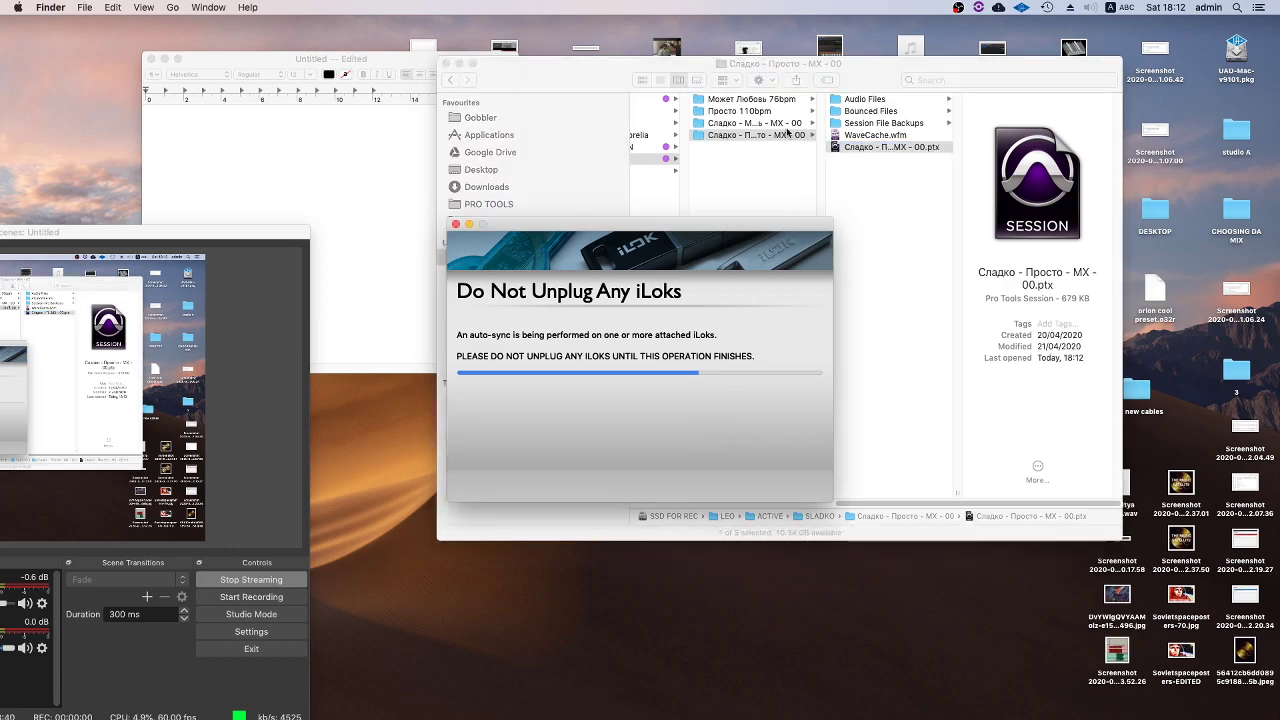
left_click(785, 123)
left_click(900, 171)
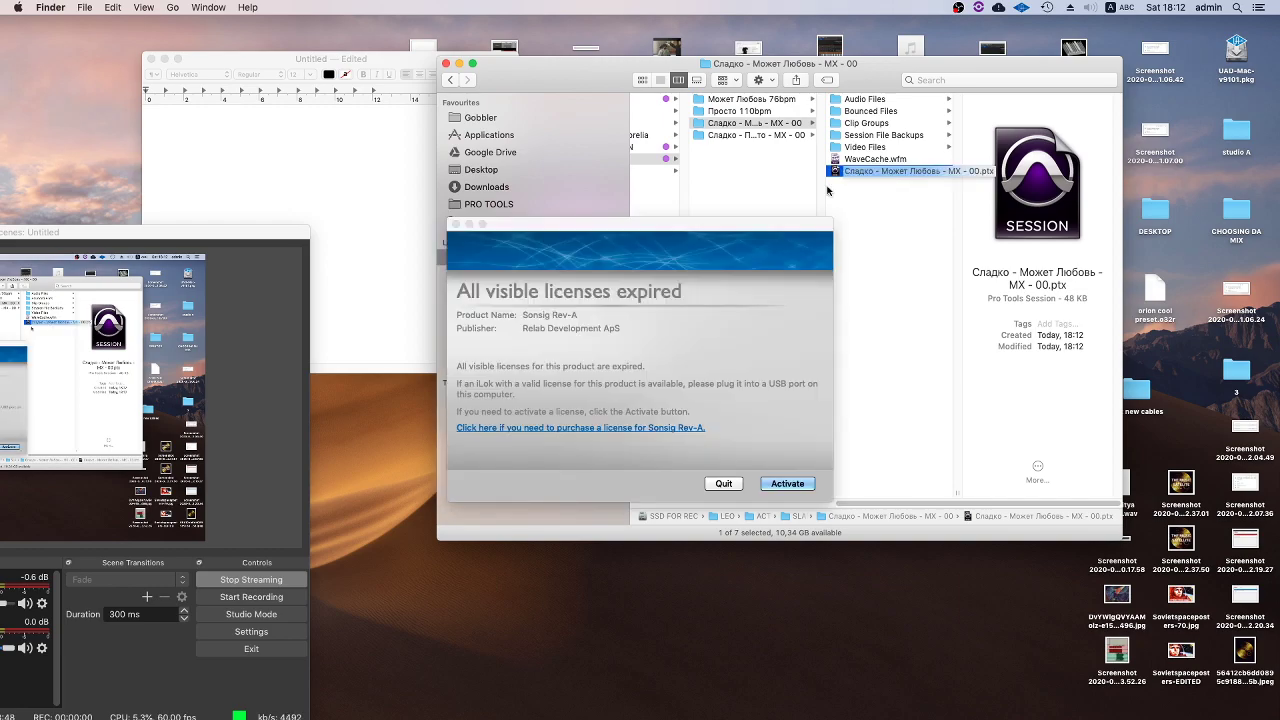
- Quit the plug-in activation windows, including those for Sonsig Rev-A and H3000 Factory Native, without activating anything
left_click(724, 484)
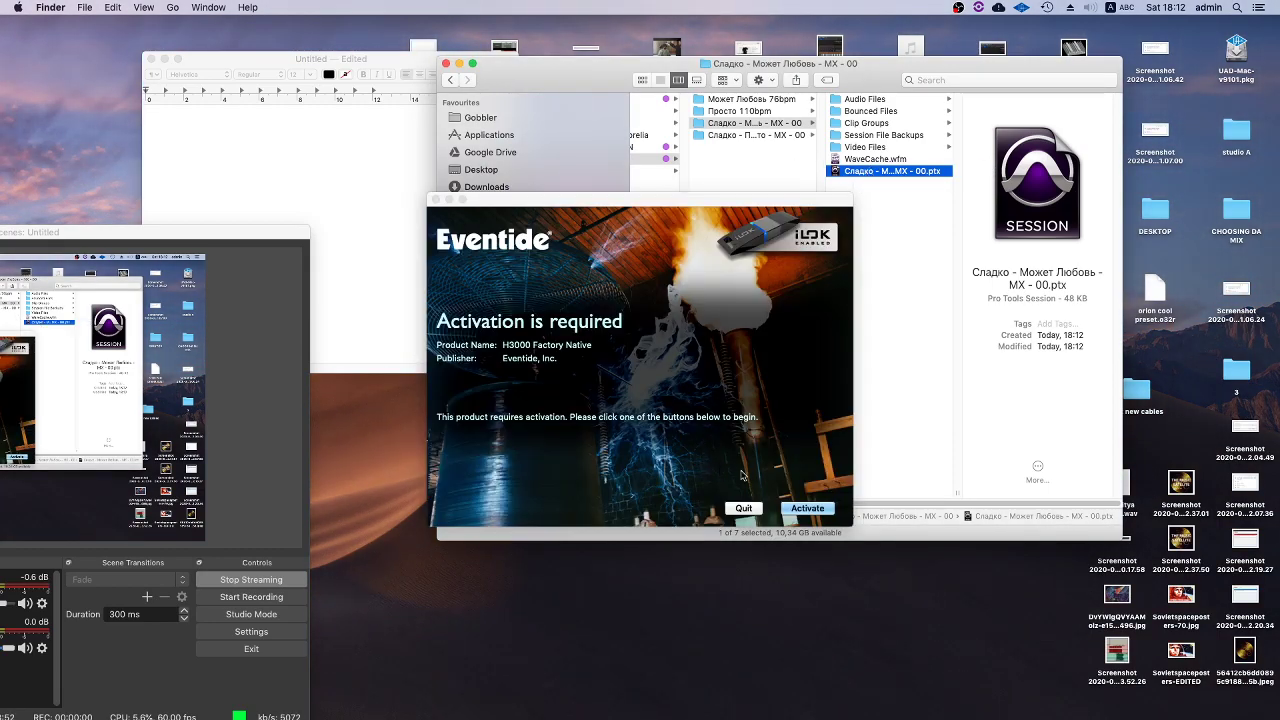
left_click(743, 509)
left_click(740, 510)
- Open the "Сладко - Может Любовь - MX - 00.ptx" session from Finder
left_click(889, 231)
left_click(875, 159)
left_click(880, 171)
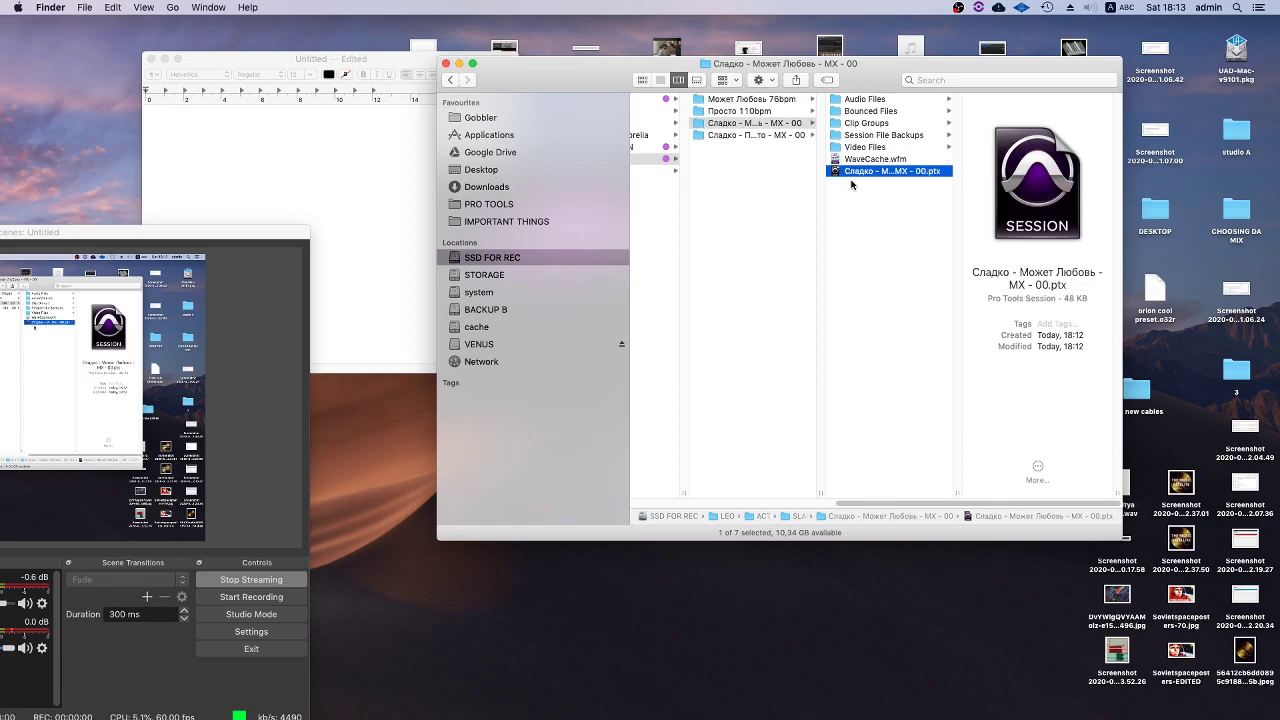
double_click(857, 172)
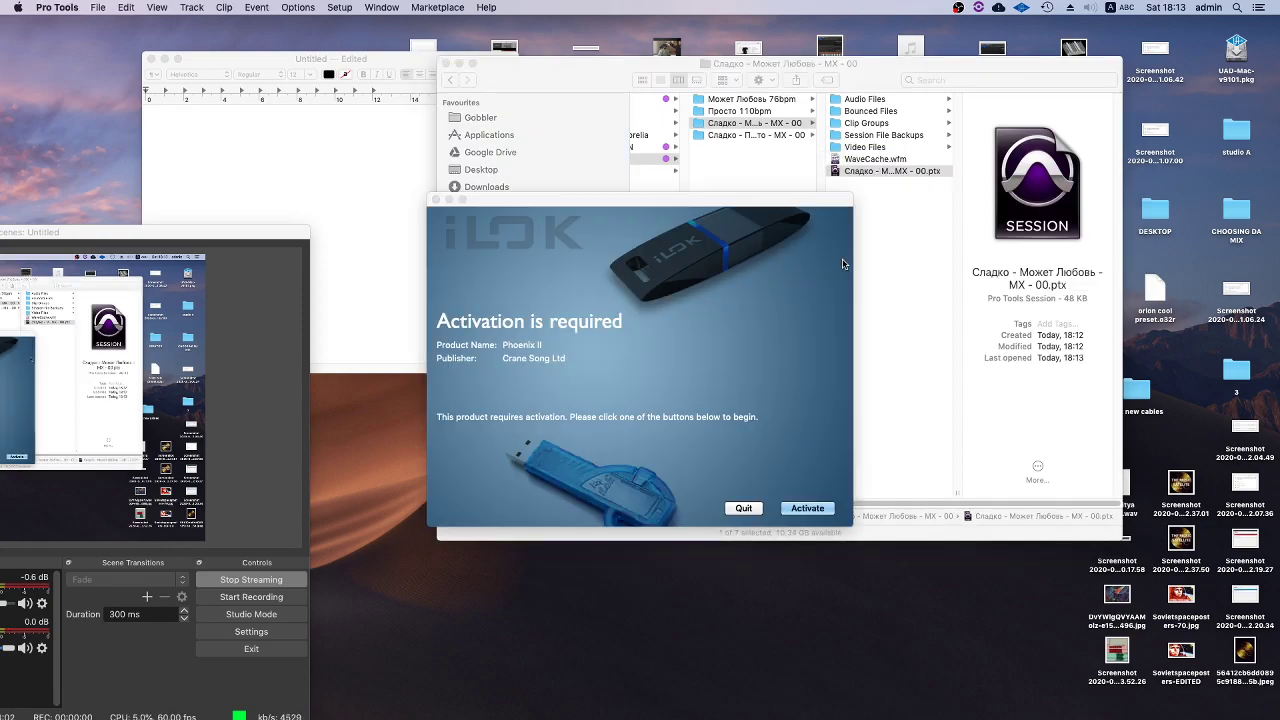
- Quit the Phoenix II activation, decline moving the failed plug-ins to the unused folder, and close WavesHeadTracker
left_click(743, 508)
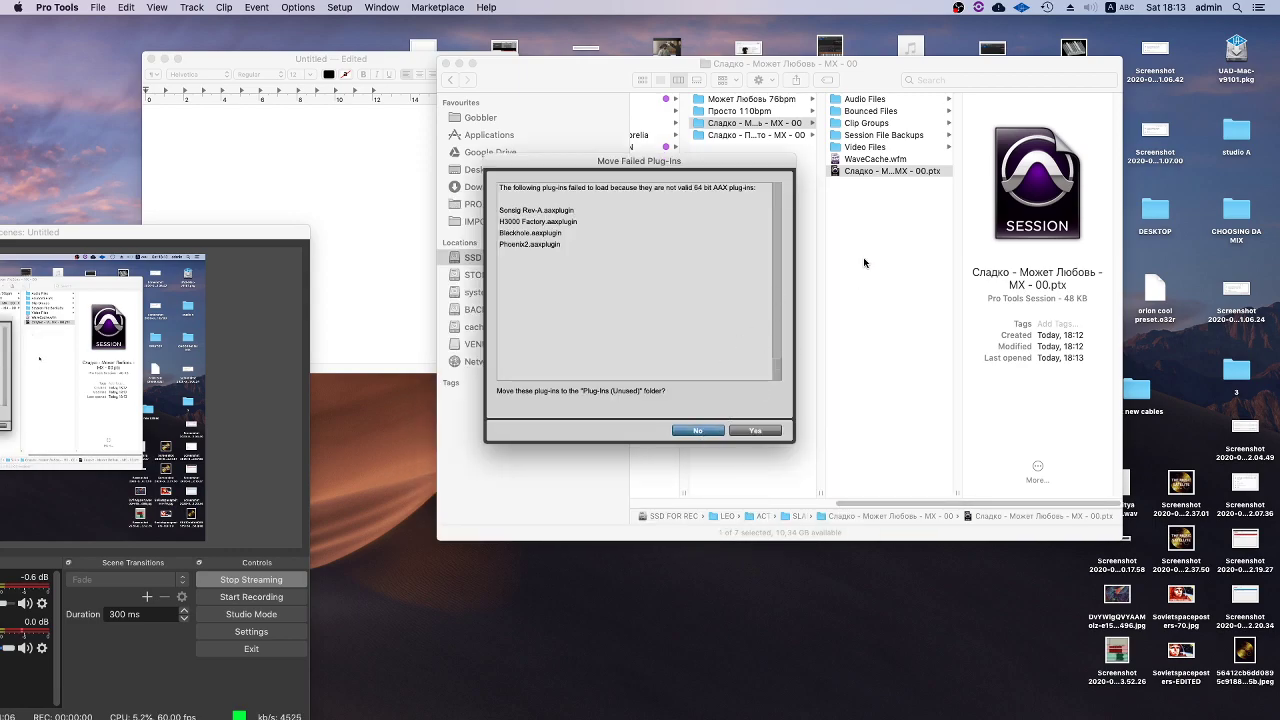
key("Return")
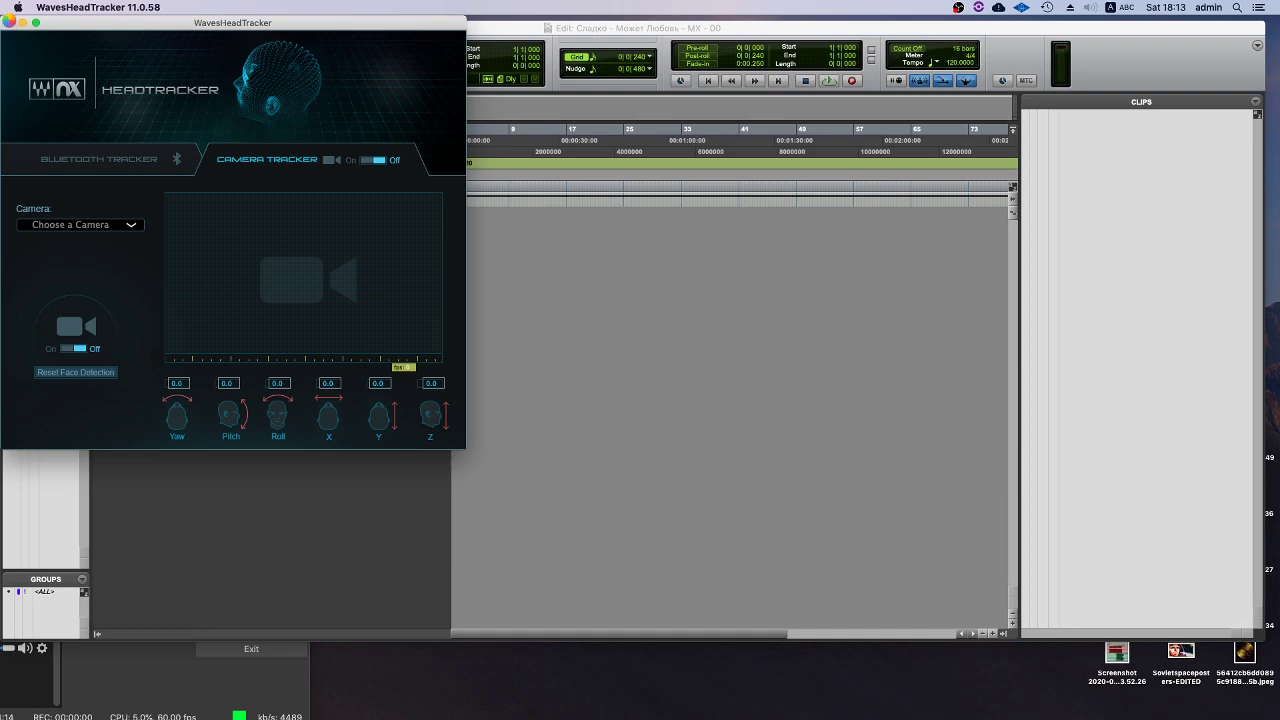
left_click(10, 22)
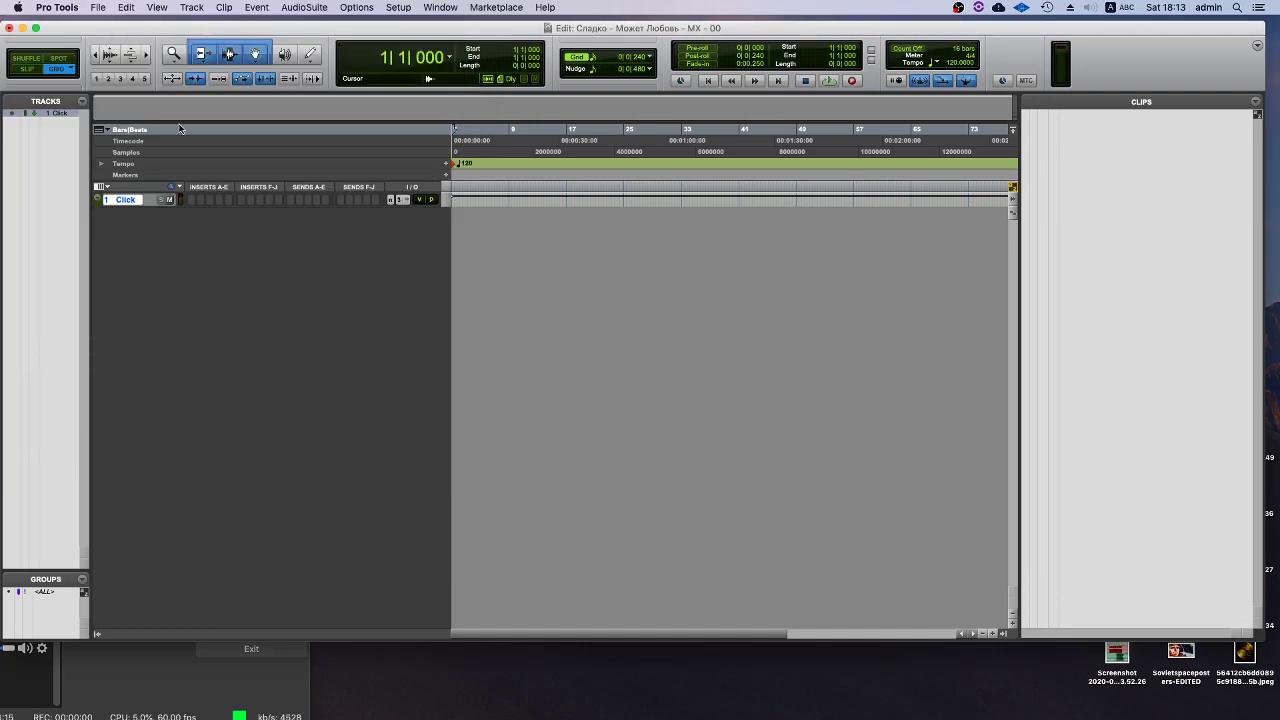
- Set the BPM of the session's starting tempo marker to 76
double_click(456, 167)
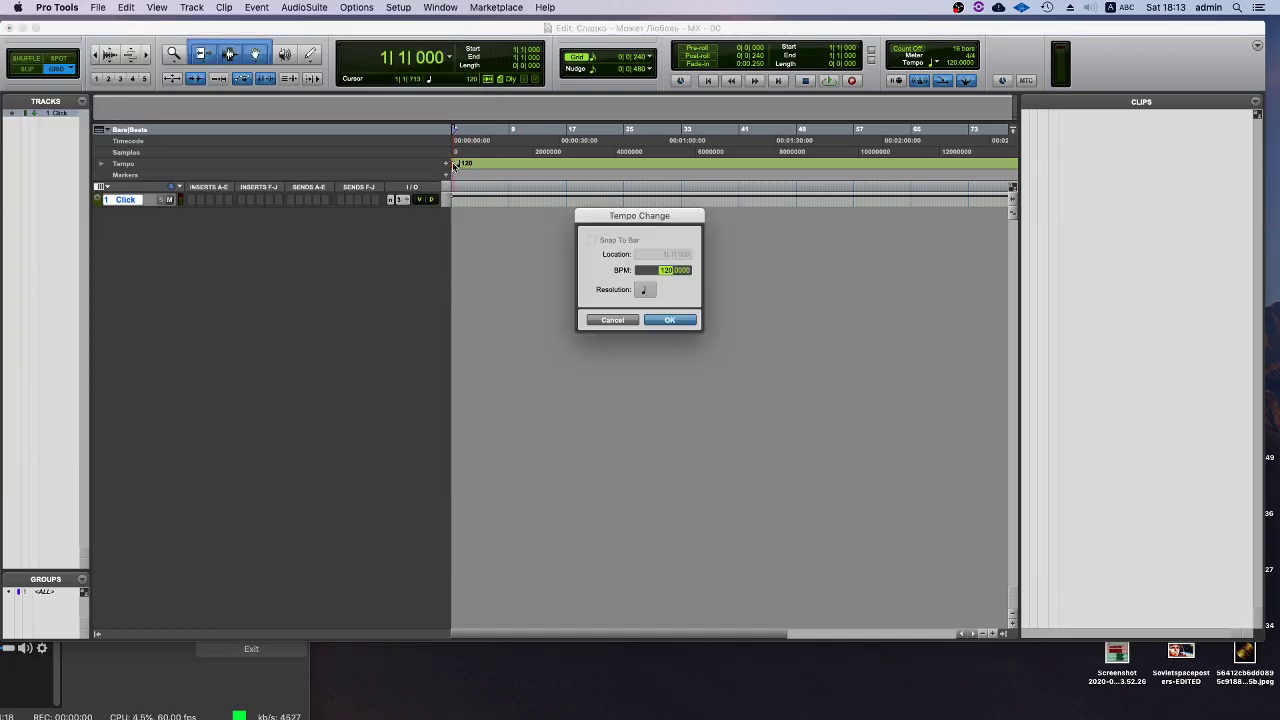
type("76")
key("Return")
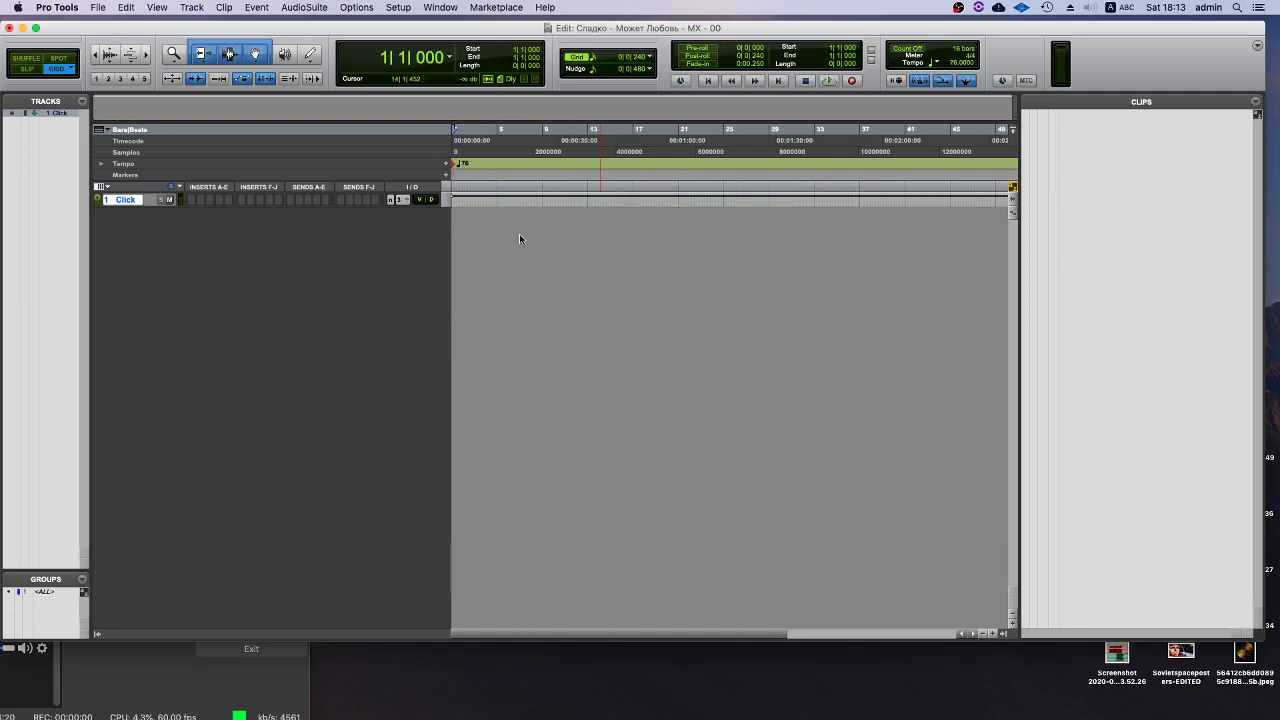
key("super+bracketleft")
key("super+bracketleft")
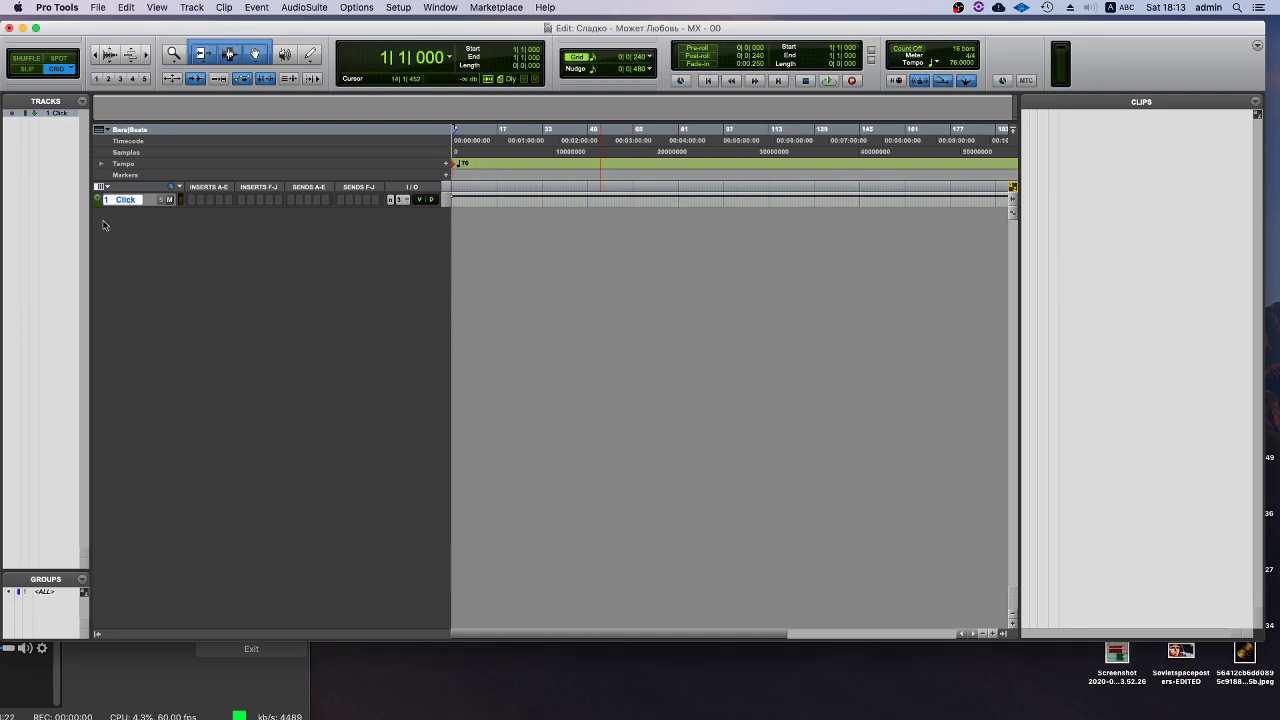
left_click(99, 8)
mouse_move(111, 189)
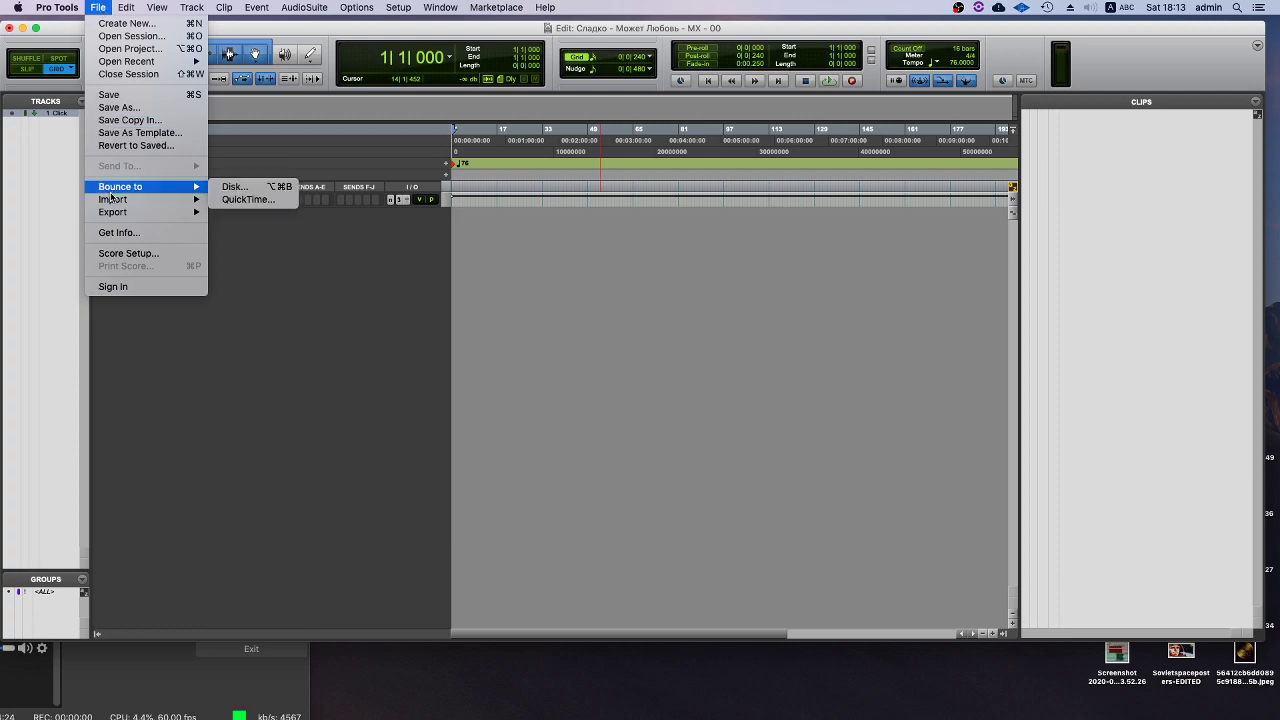
left_click(252, 200)
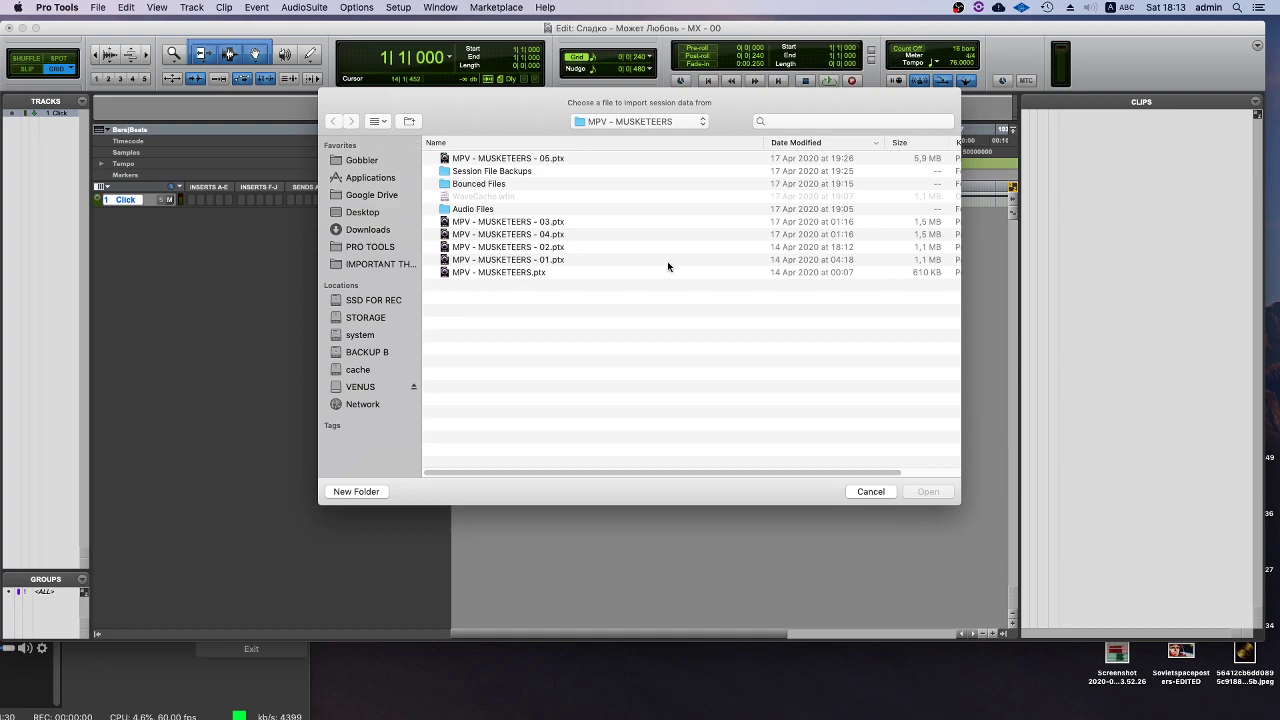
left_click(616, 122)
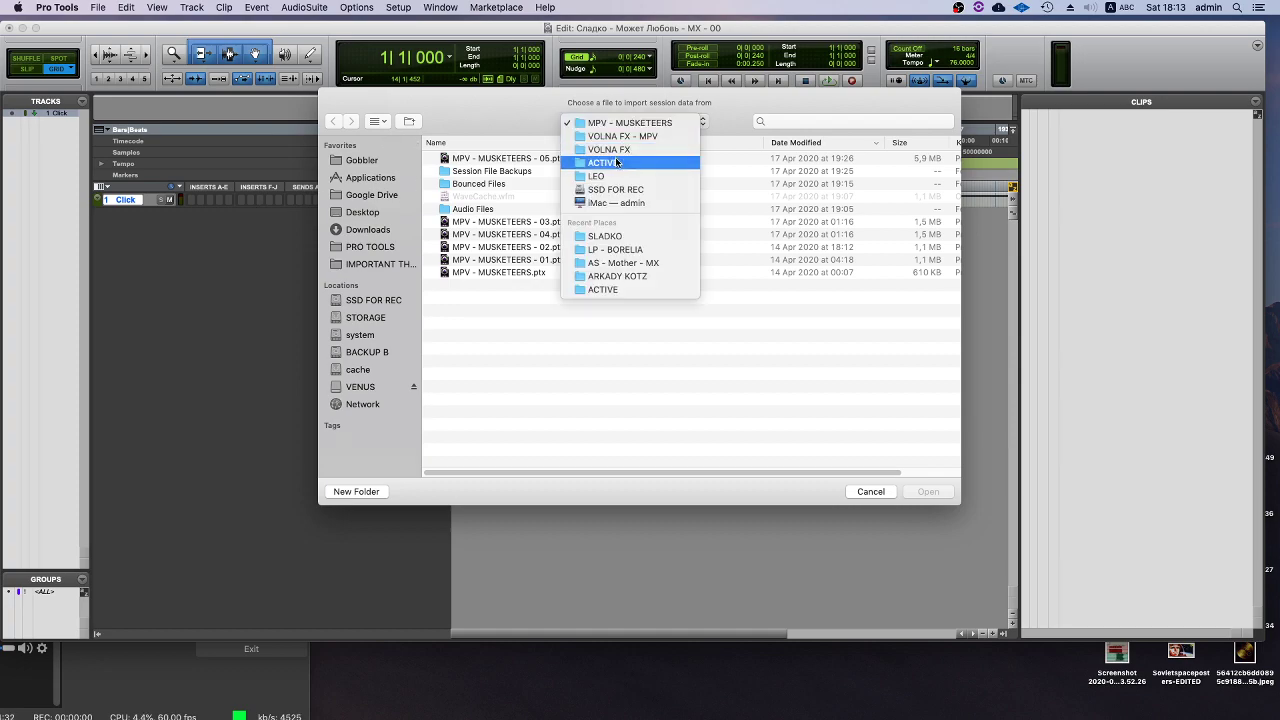
left_click(617, 162)
double_click(469, 160)
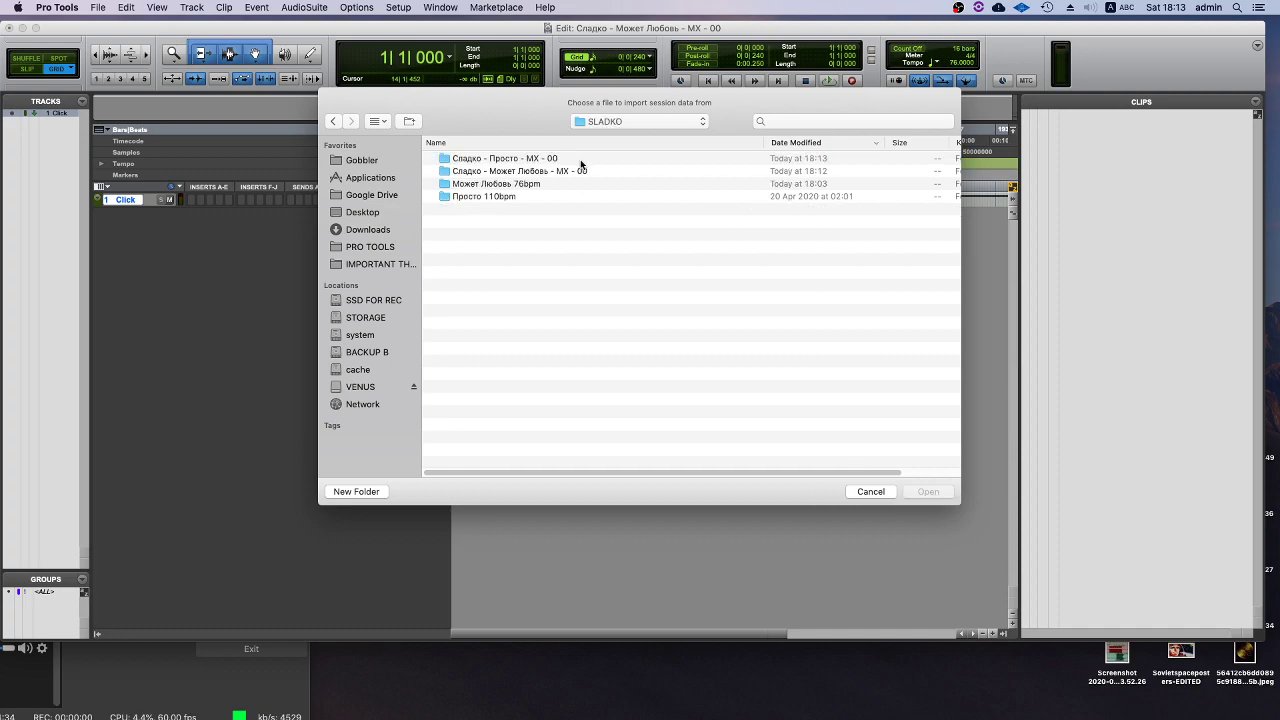
double_click(531, 160)
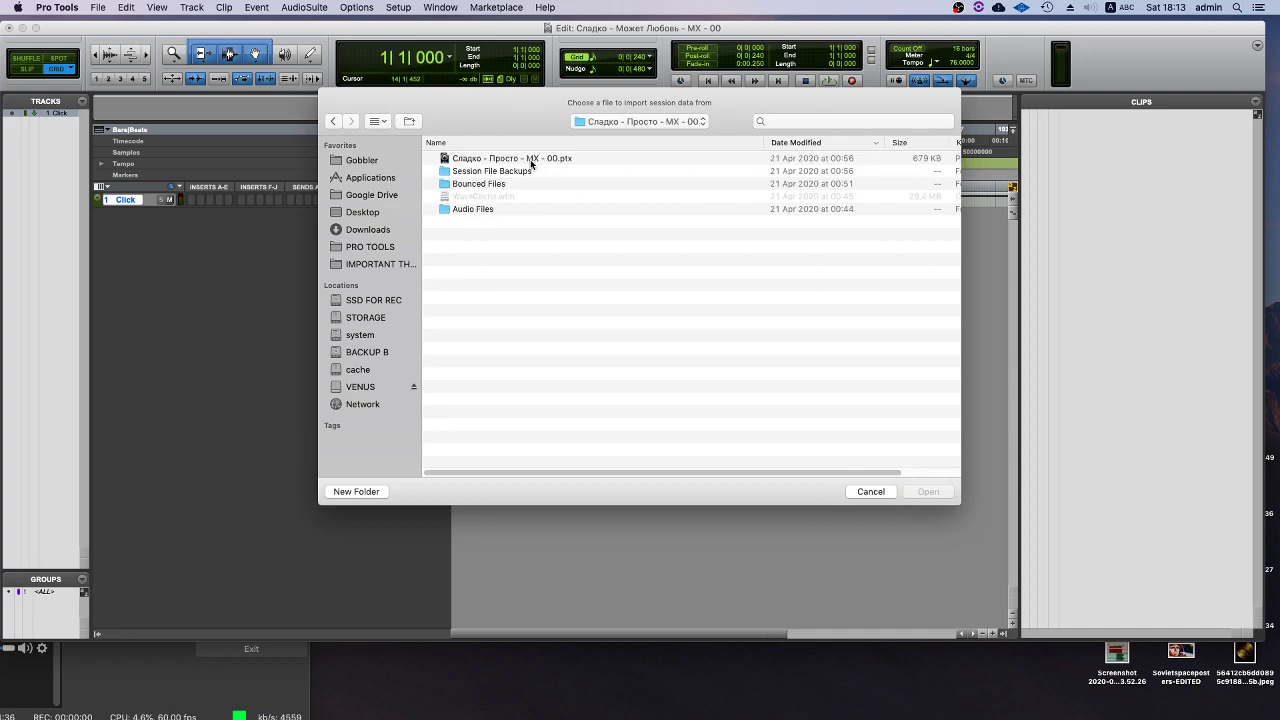
left_click(501, 160)
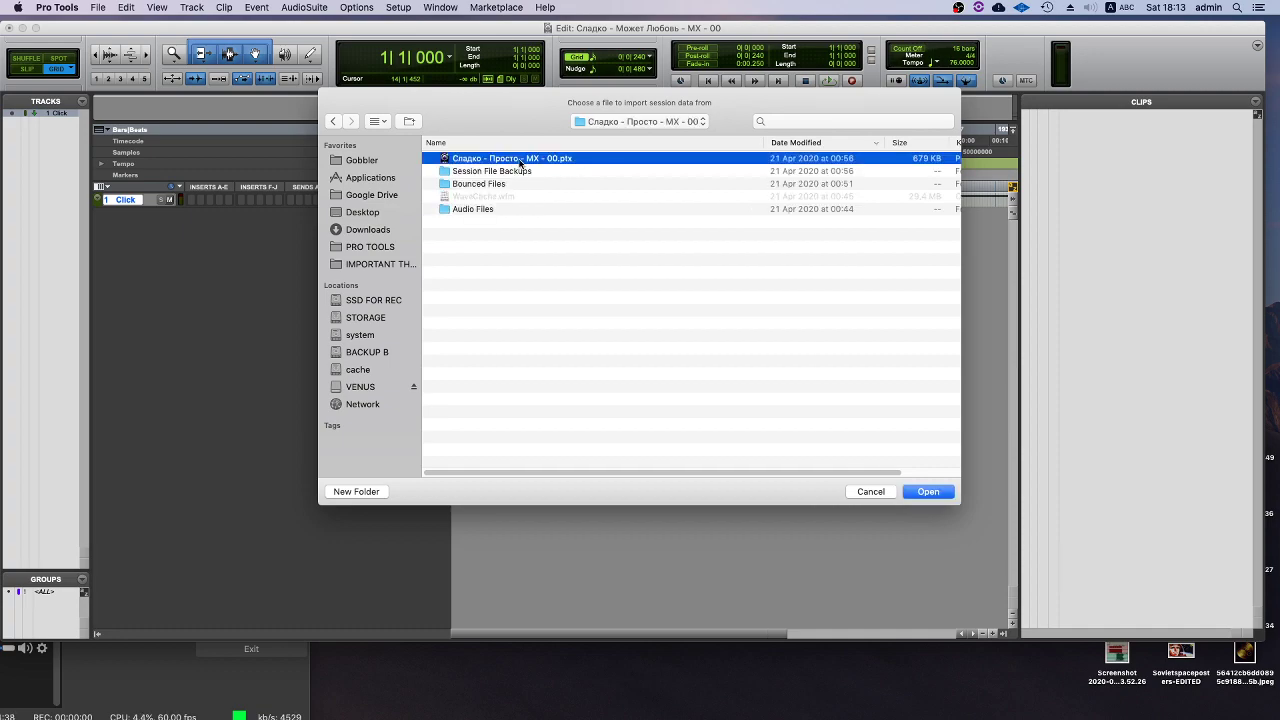
double_click(519, 160)
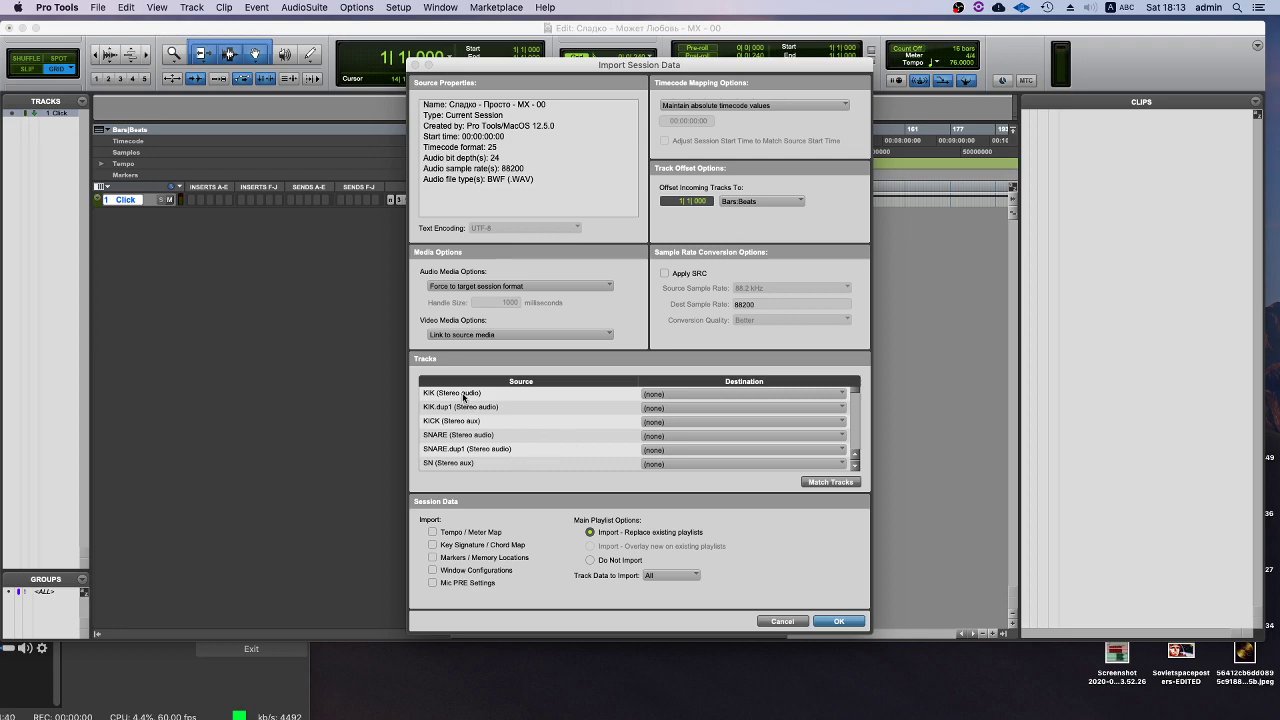
scroll(500, 430, "down", 10)
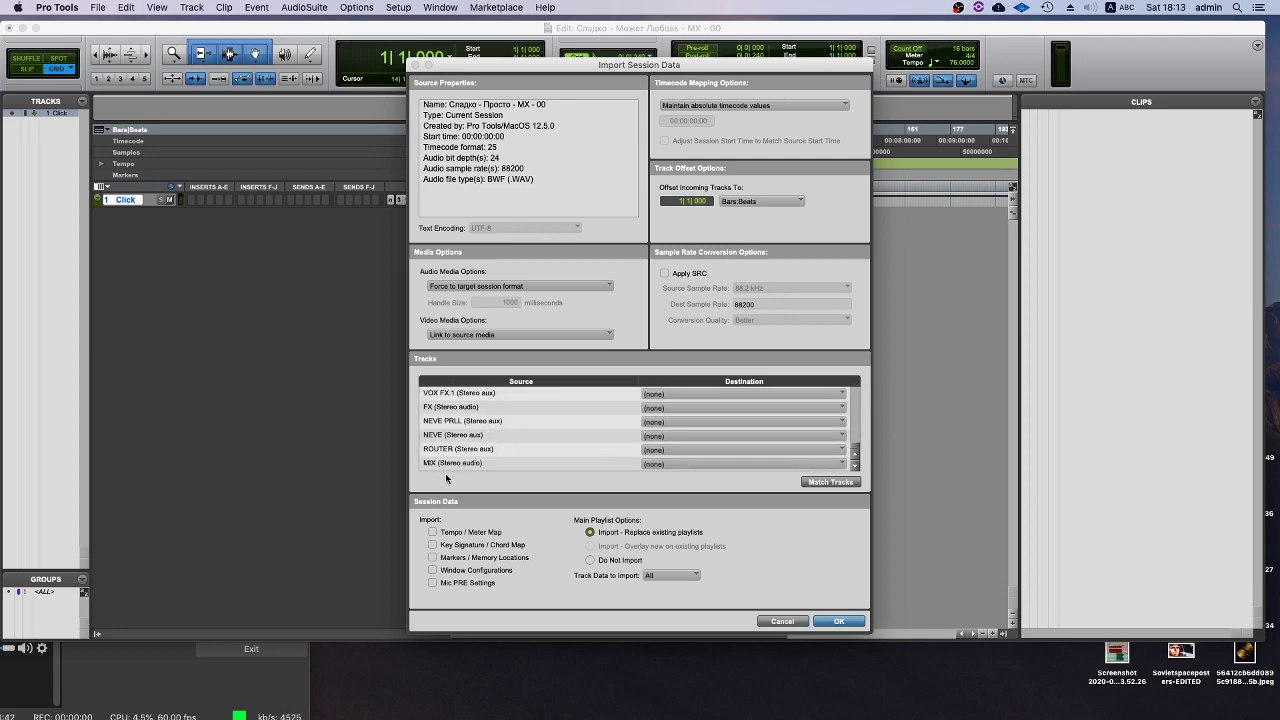
left_click(455, 466, "shift")
left_click(598, 560)
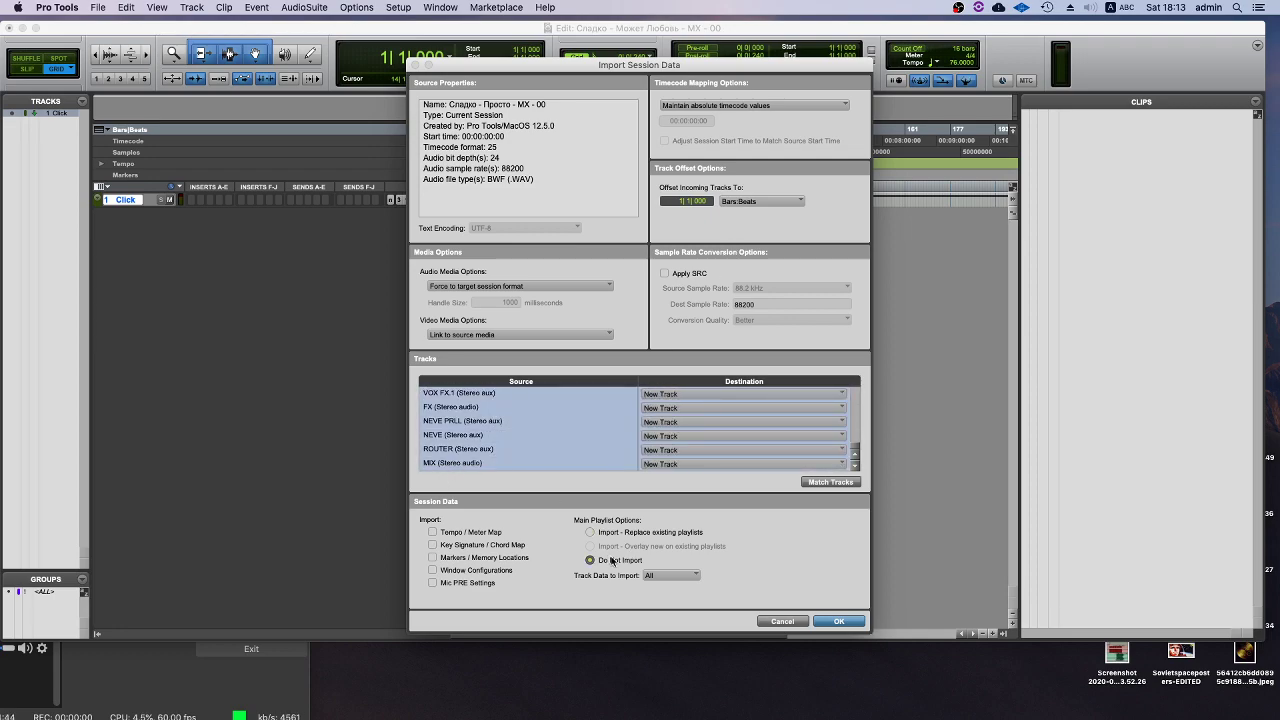
left_click(666, 577)
left_click(756, 579)
left_click(794, 625)
- Switch to Finder and open the "Может Любовь" folder inside "Может Любовь 76bpm"
mouse_move(424, 712)
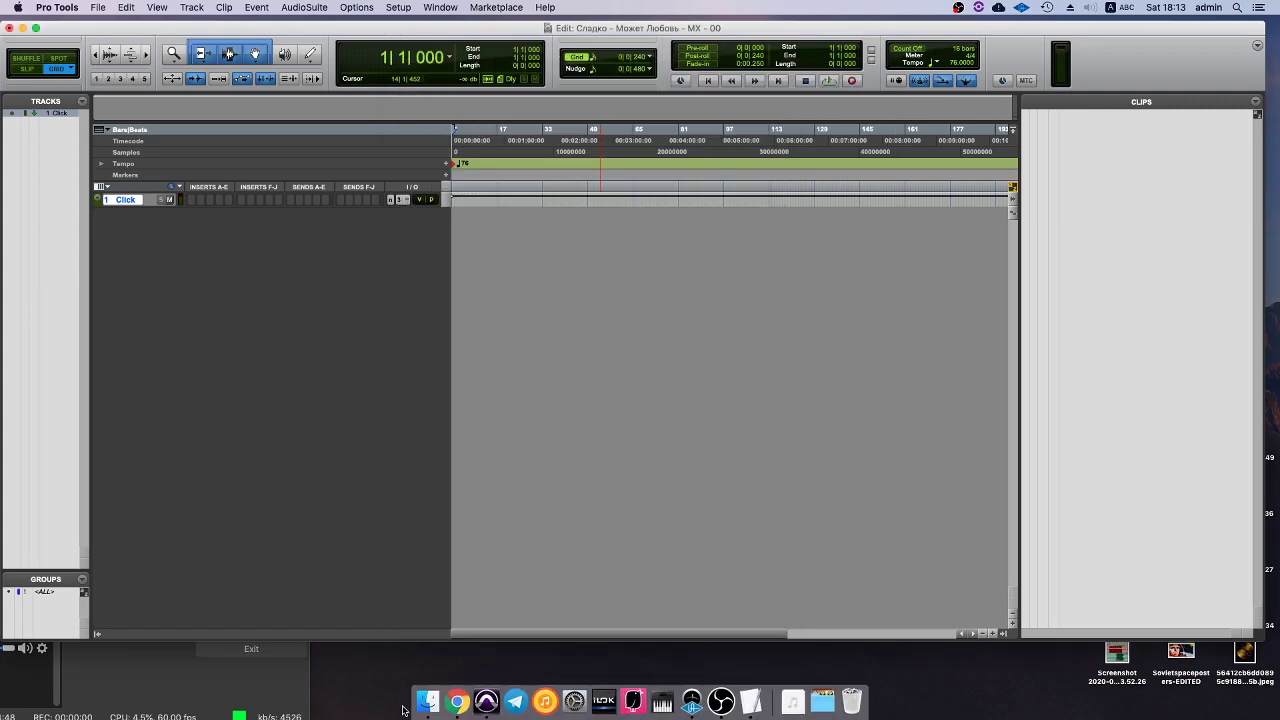
left_click(424, 690)
key("Up")
key("Up")
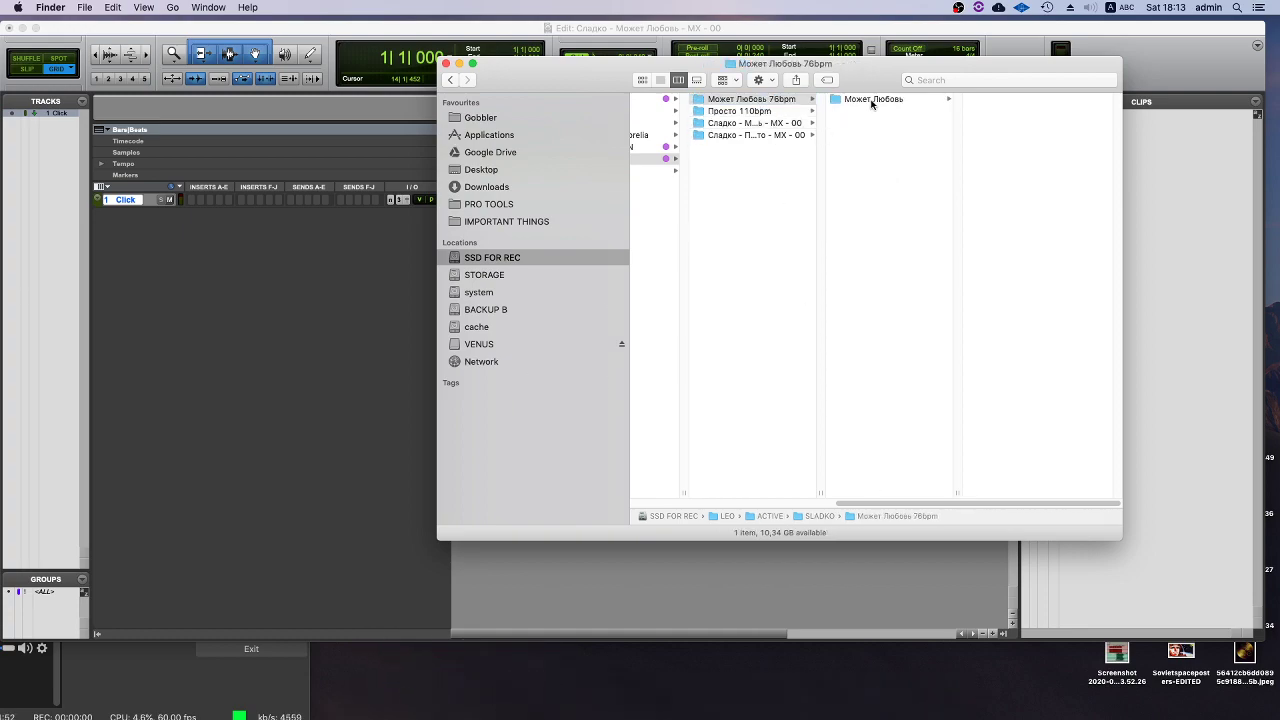
left_click(872, 100)
left_click(988, 100)
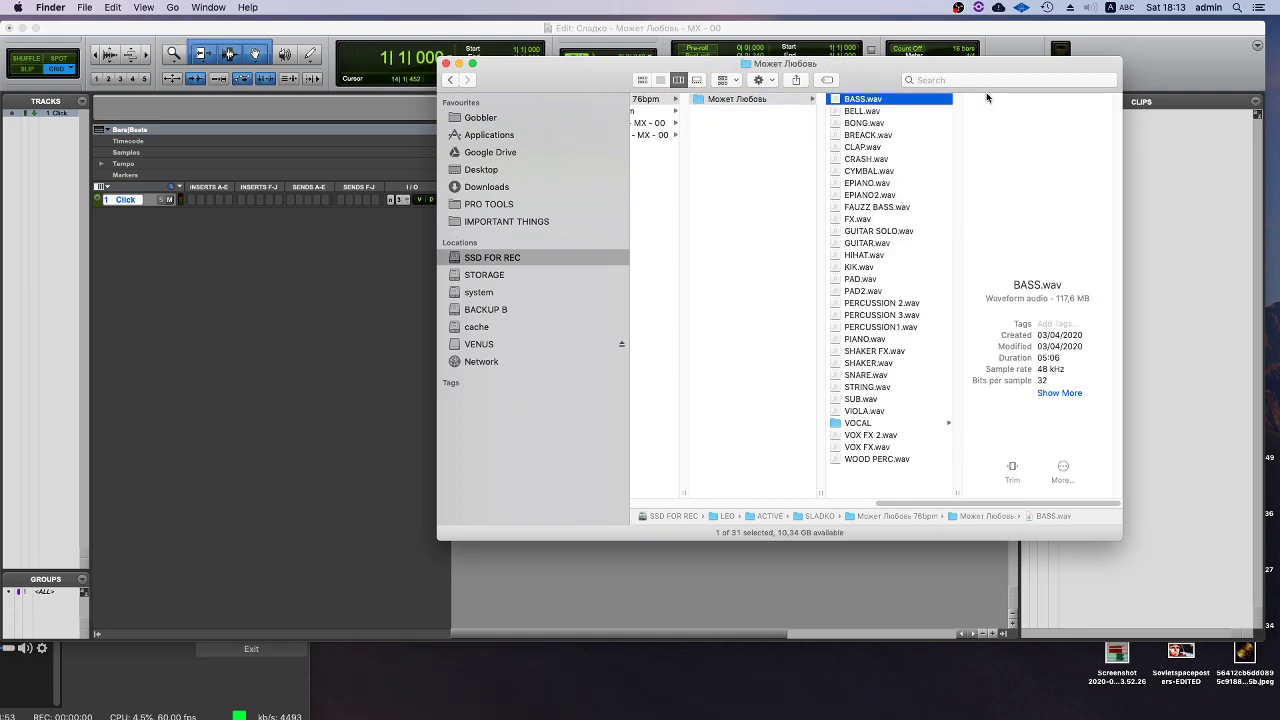
- Select all WAV files from BASS to WOOD PERC, excluding the VOCAL folder, and import them into the Pro Tools Edit window as new tracks
left_click(858, 412, "shift")
left_click(868, 436, "super")
left_click(868, 459, "super")
left_click(866, 447, "super")
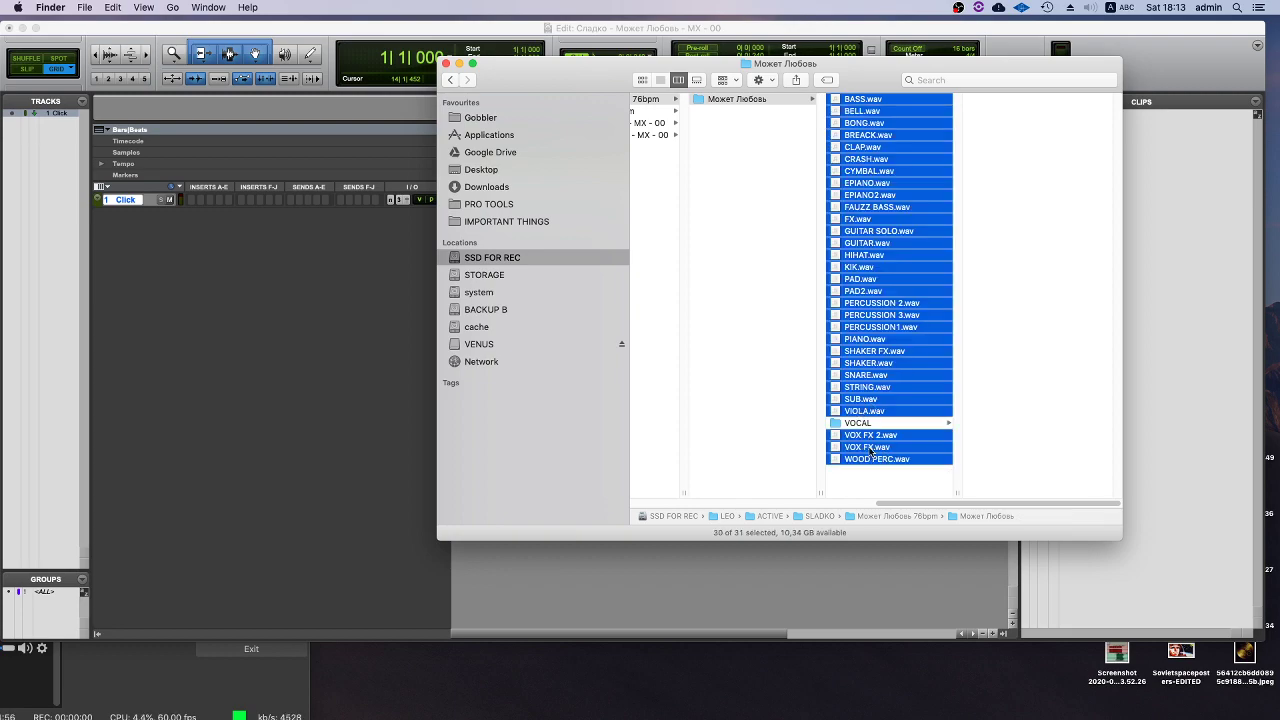
left_click_drag(857, 76, 513, 273)
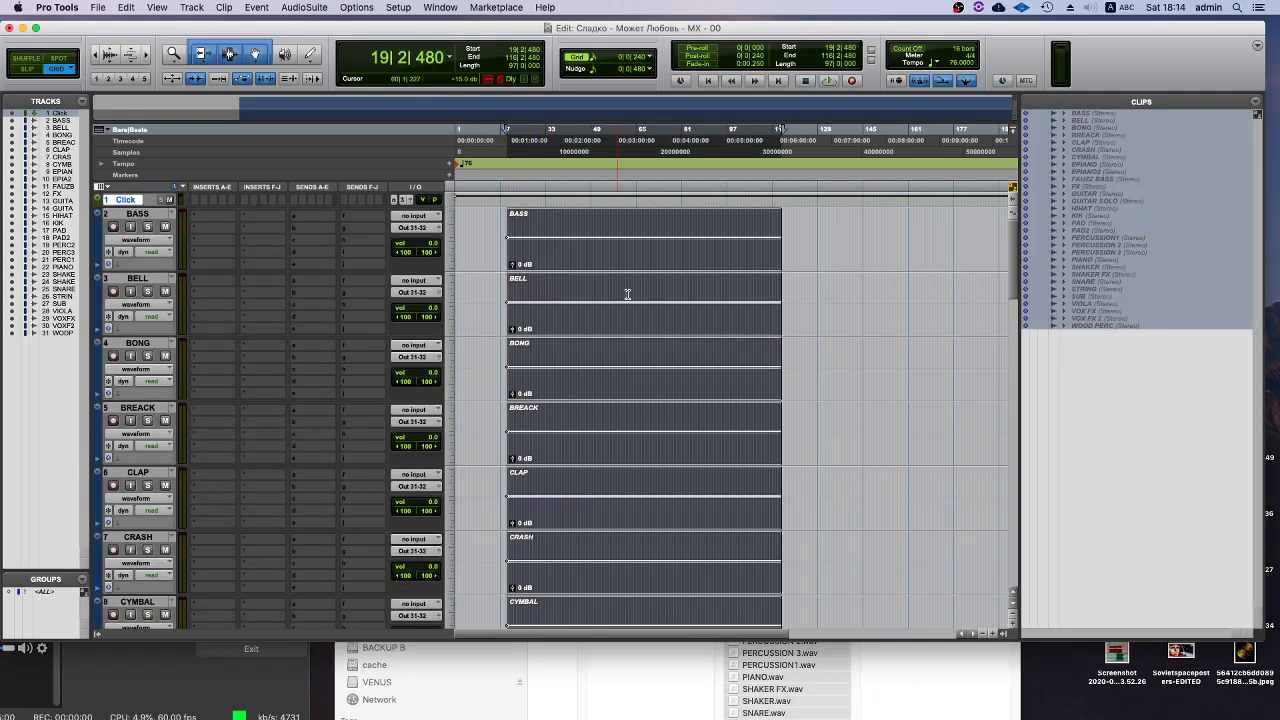
- Move all imported audio clips to the session start at 1|1|000 and clear the selection
scroll(608, 300, "down", 15)
scroll(599, 547, "down", 3)
key("super+a")
left_click_drag(676, 503, 624, 503)
left_click(624, 503)
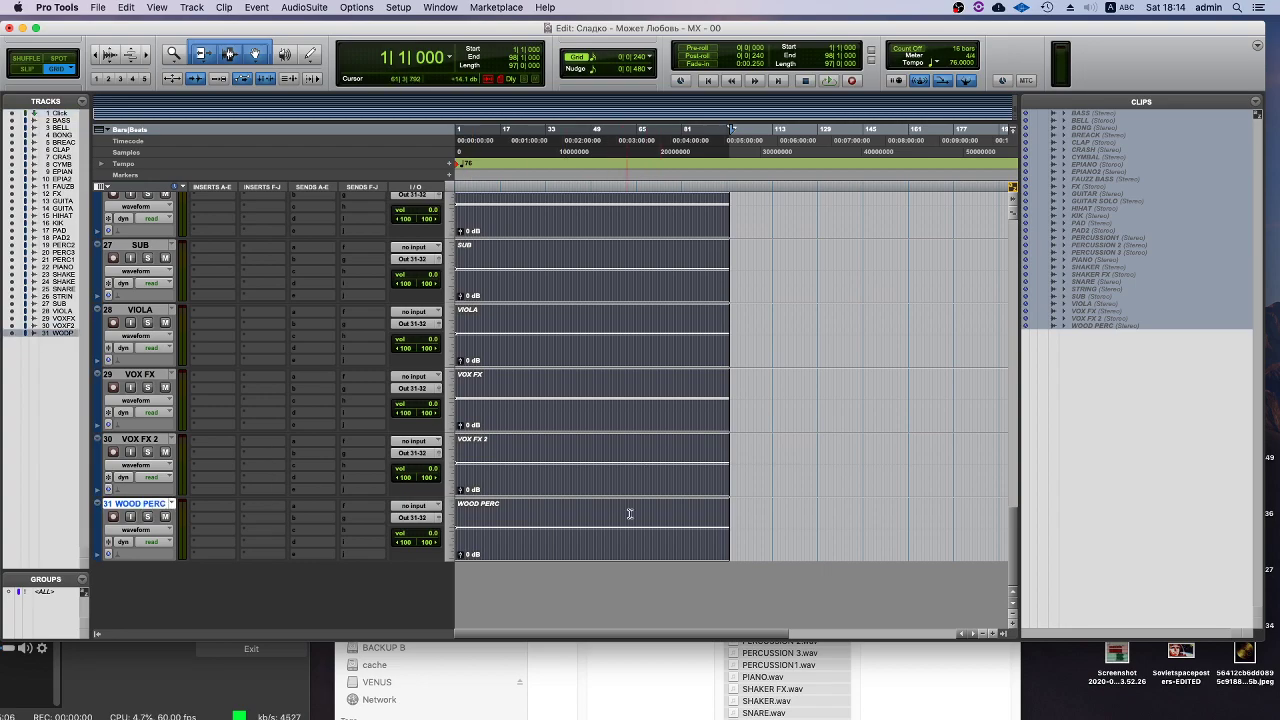
left_click(751, 515)
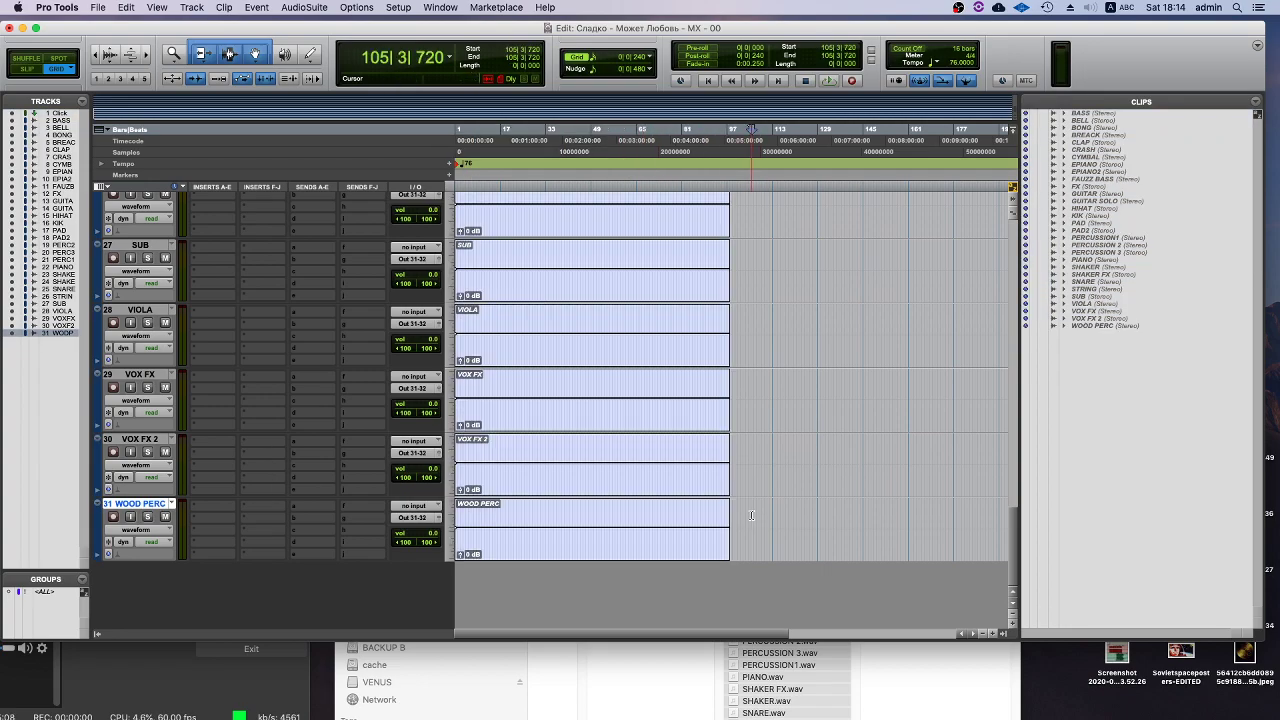
left_click(766, 679)
left_click_drag(755, 406, 771, 167)
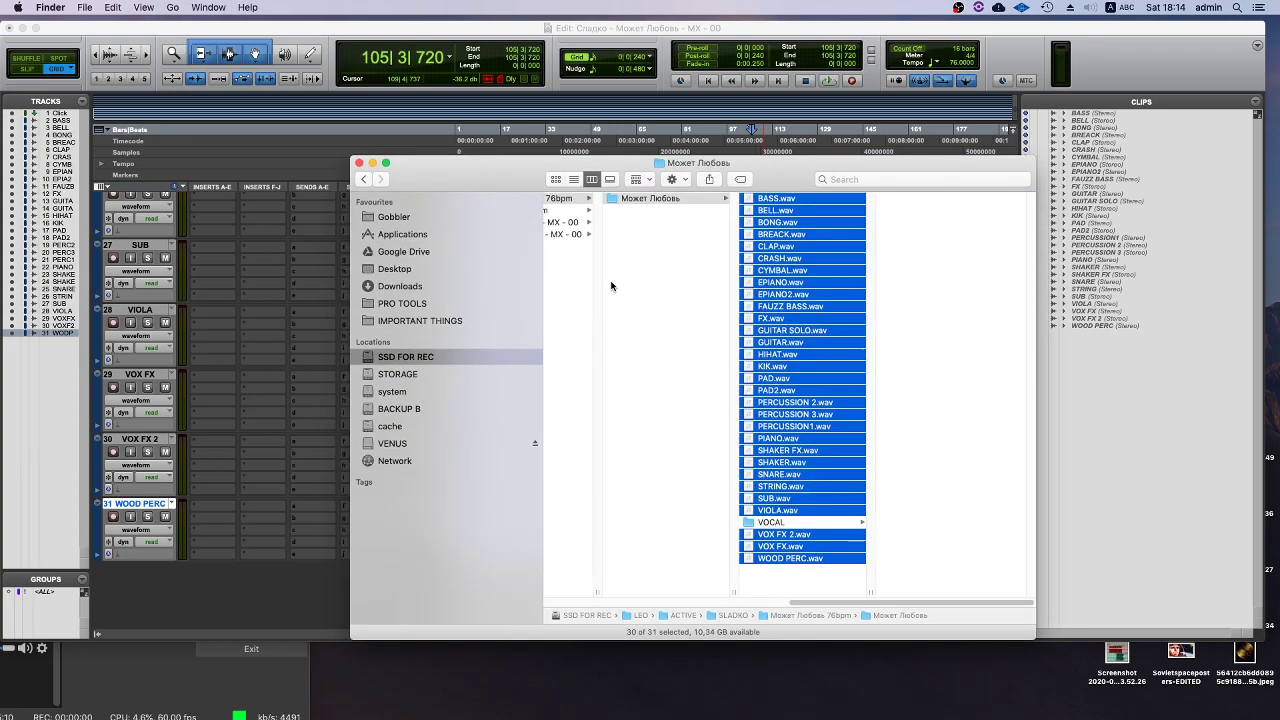
left_click(566, 210)
left_click(543, 45)
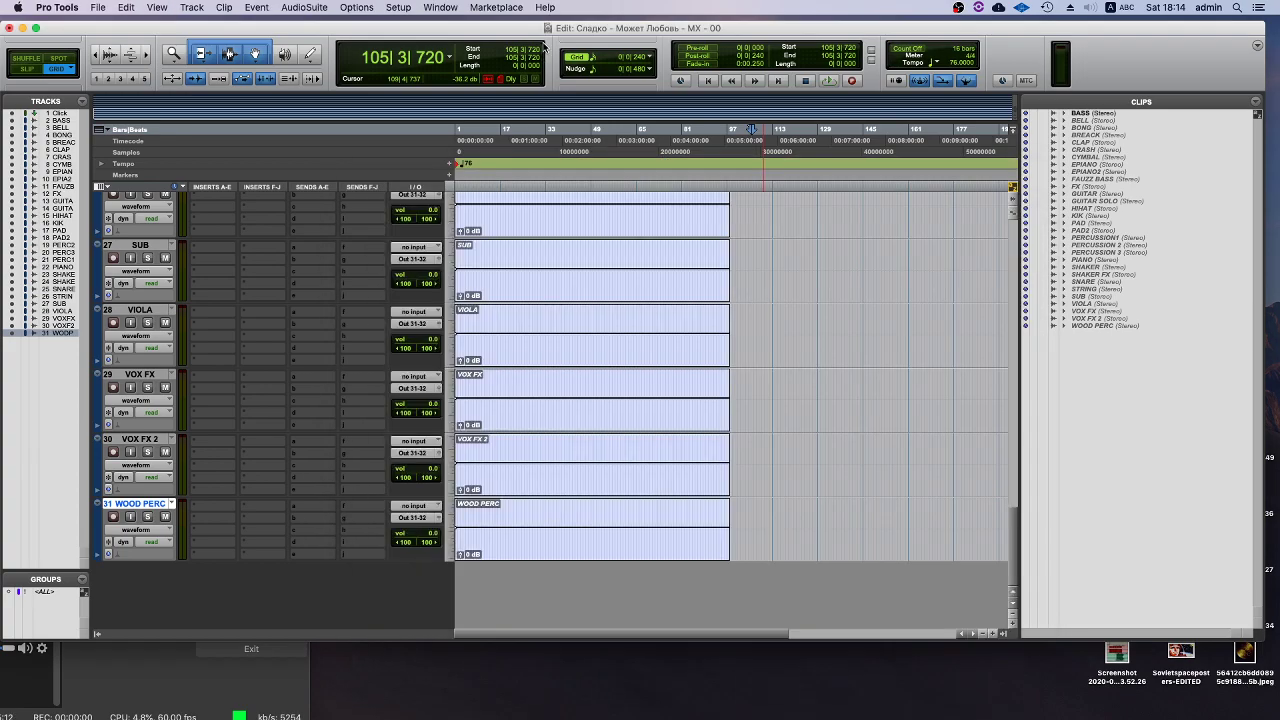
- Try to import audio into the session with the Import Audio command
left_click(126, 7)
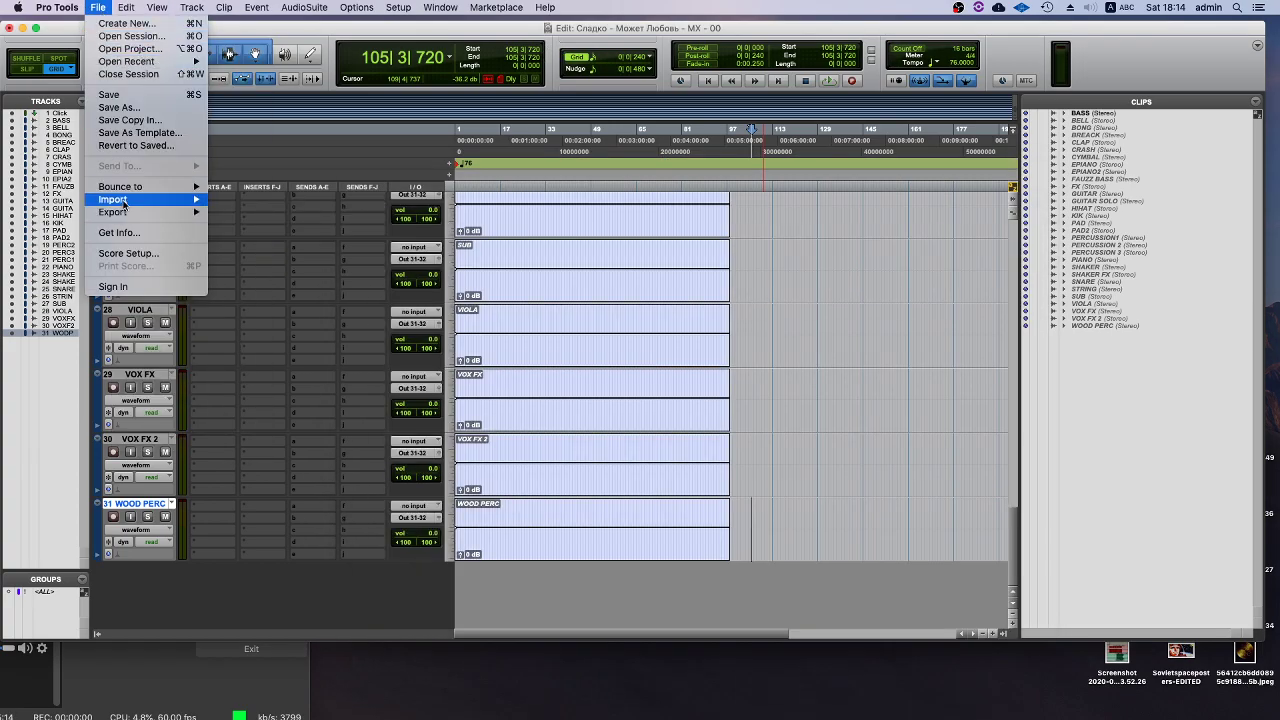
mouse_move(124, 203)
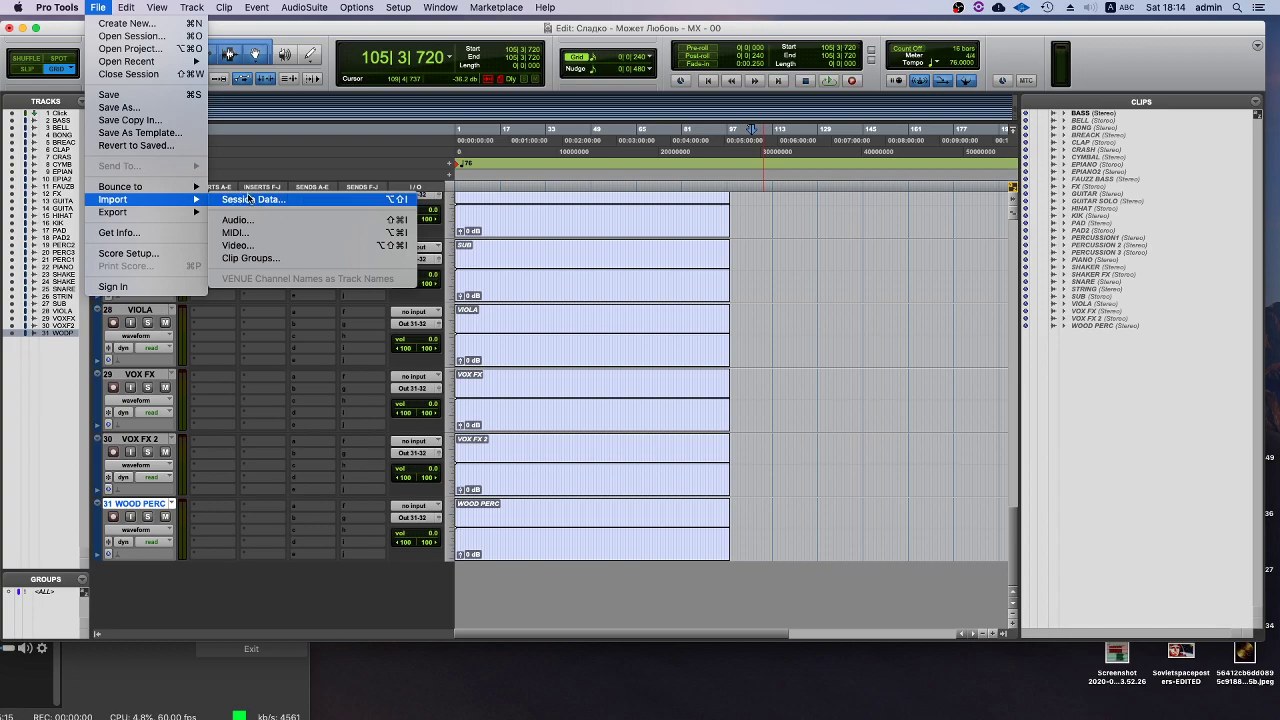
left_click(420, 217)
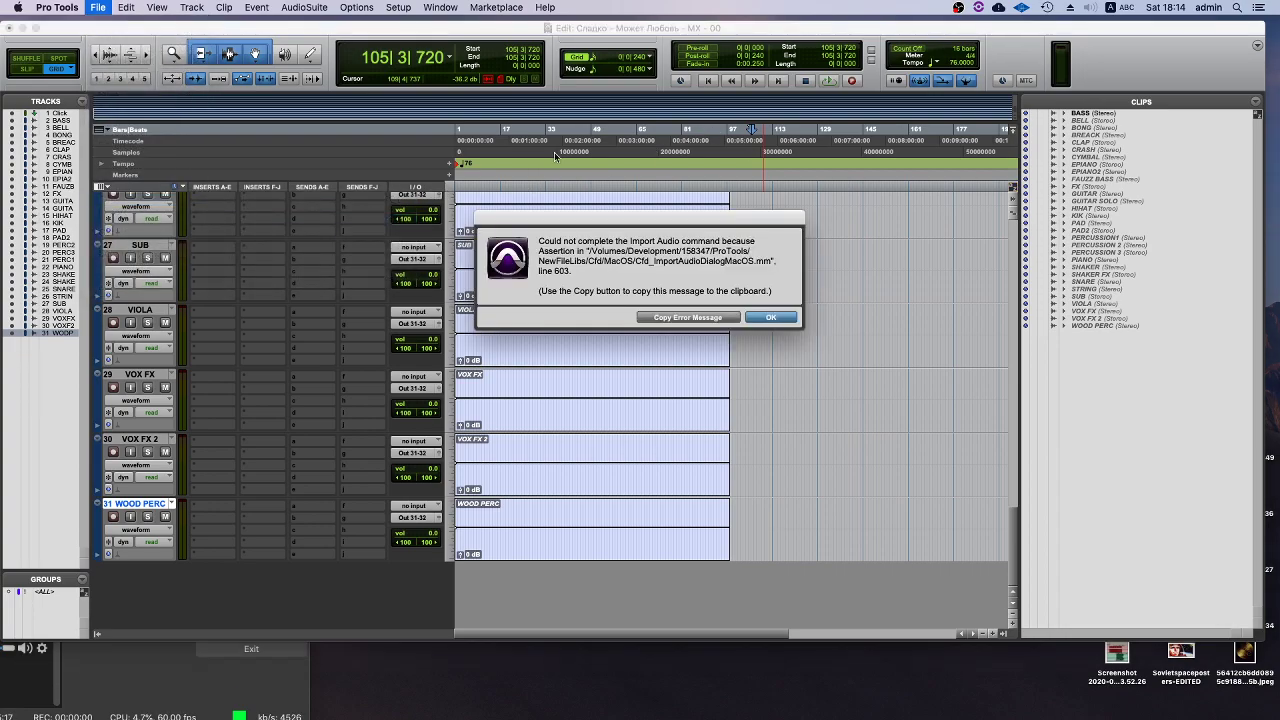
left_click(777, 318)
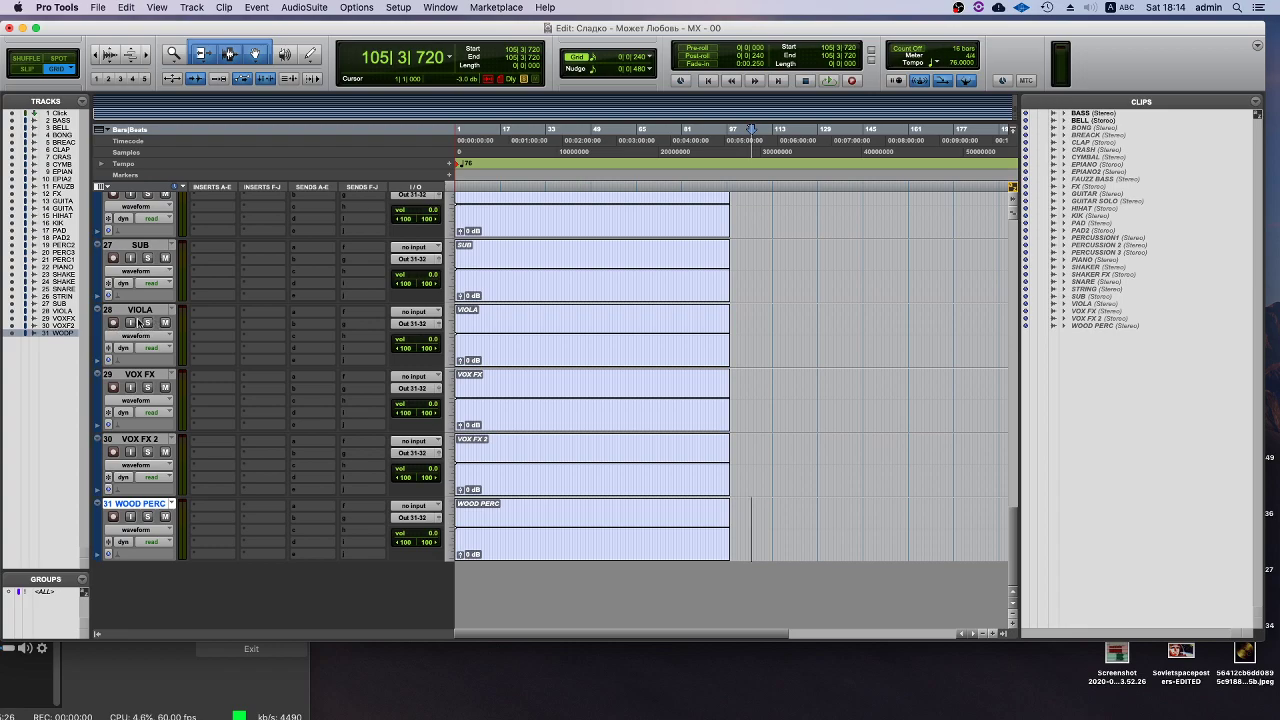
- Save the session with the newly added audio tracks
left_click(97, 7)
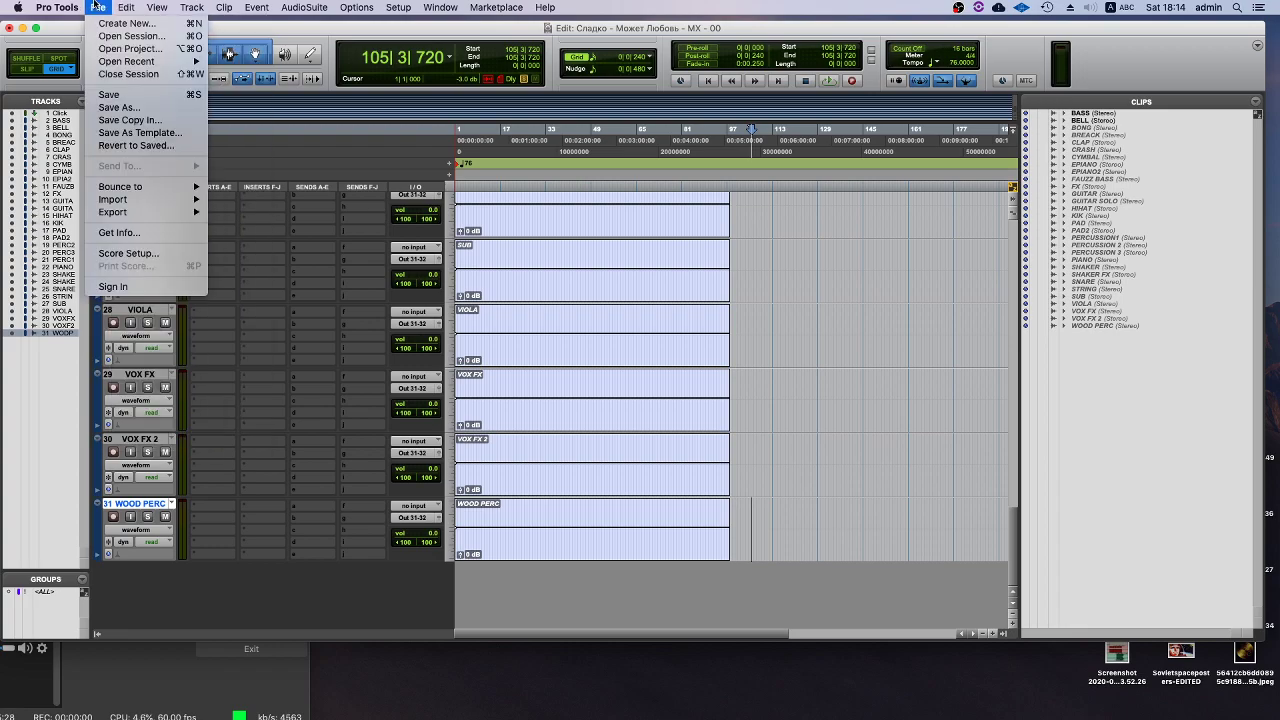
left_click(120, 96)
scroll(587, 323, "up", 10)
scroll(587, 323, "up", 5)
left_click(57, 7)
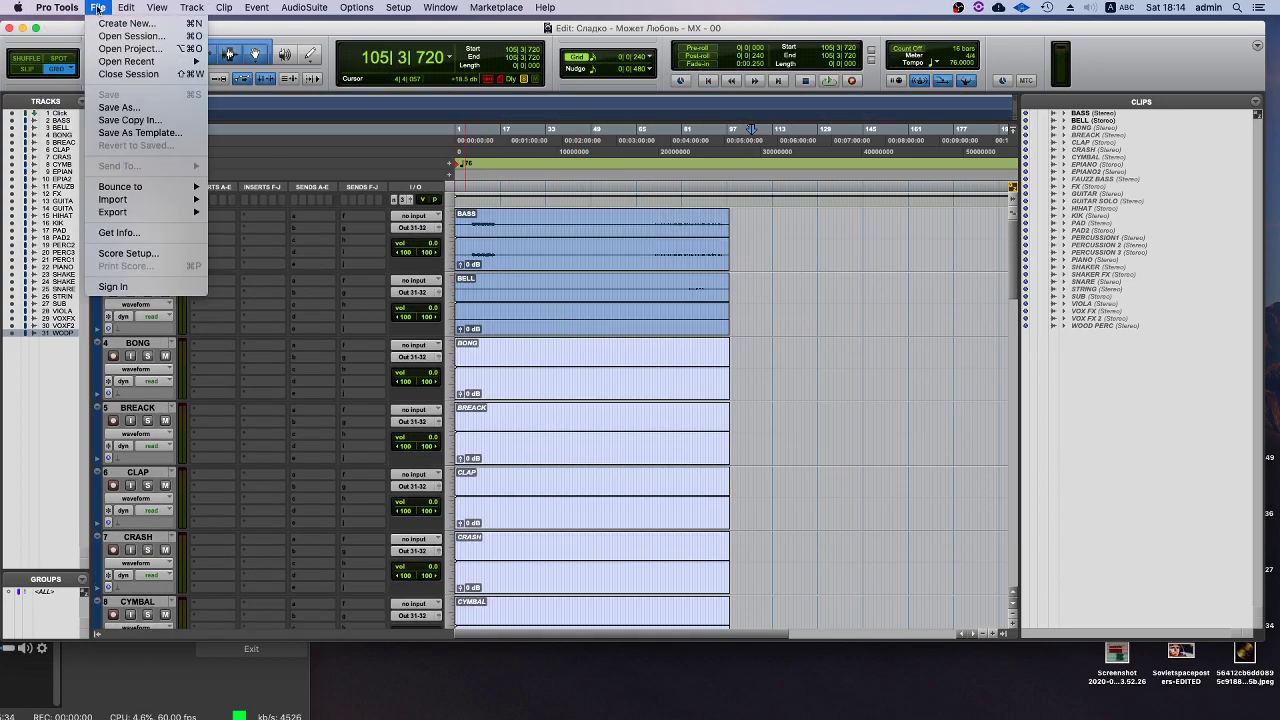
- Quit Pro Tools despite the incomplete tasks and reopen Сладко - Может Любовь - MX - 00.ptx from its session folder in Finder
left_click(72, 131)
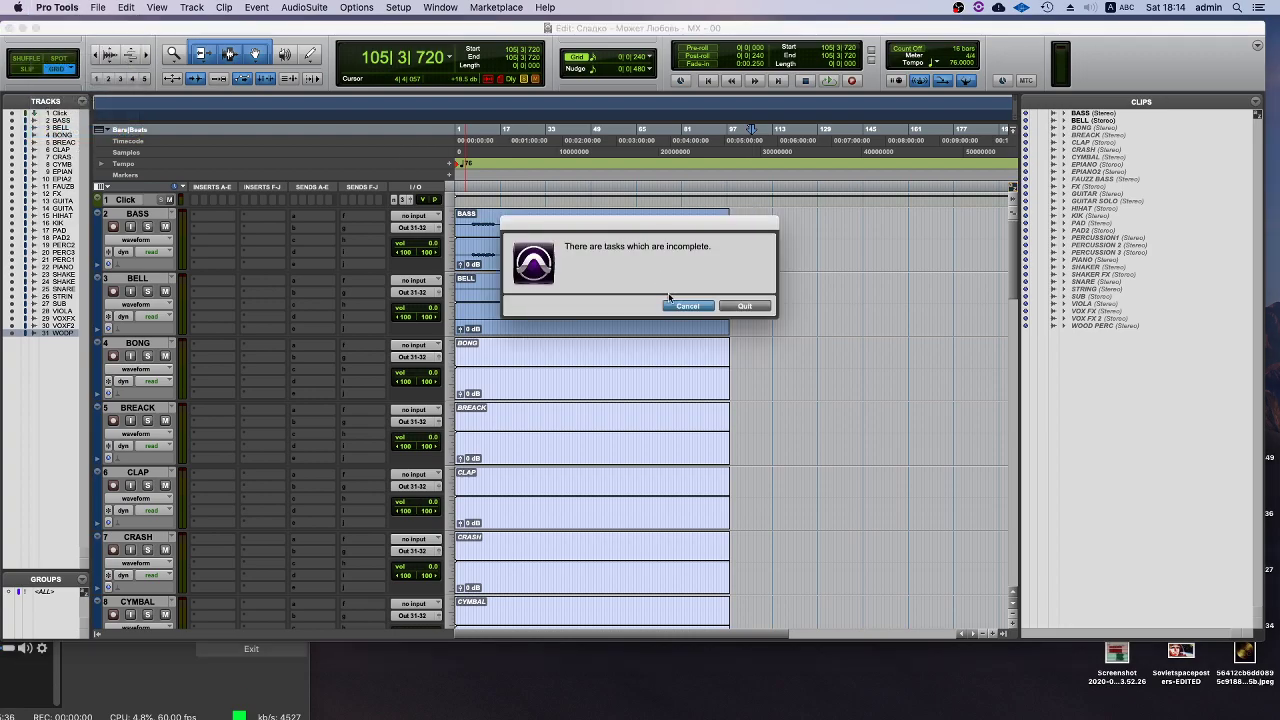
left_click(748, 307)
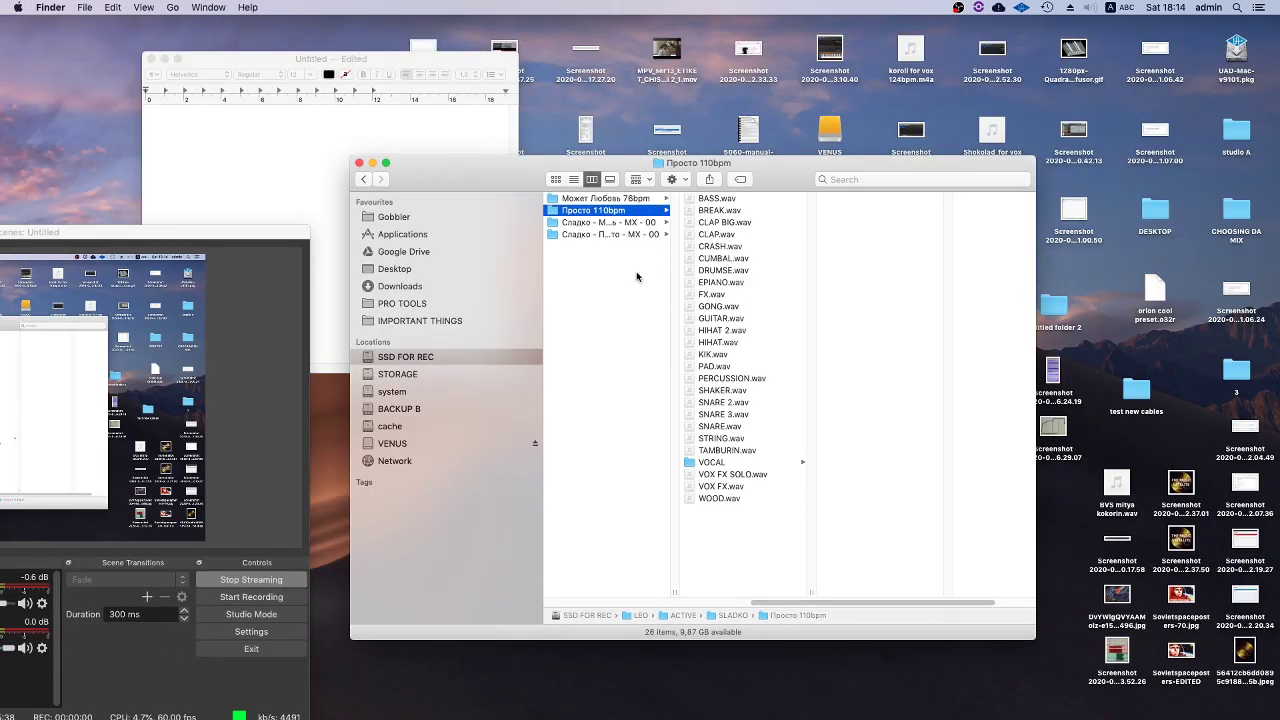
left_click(620, 234)
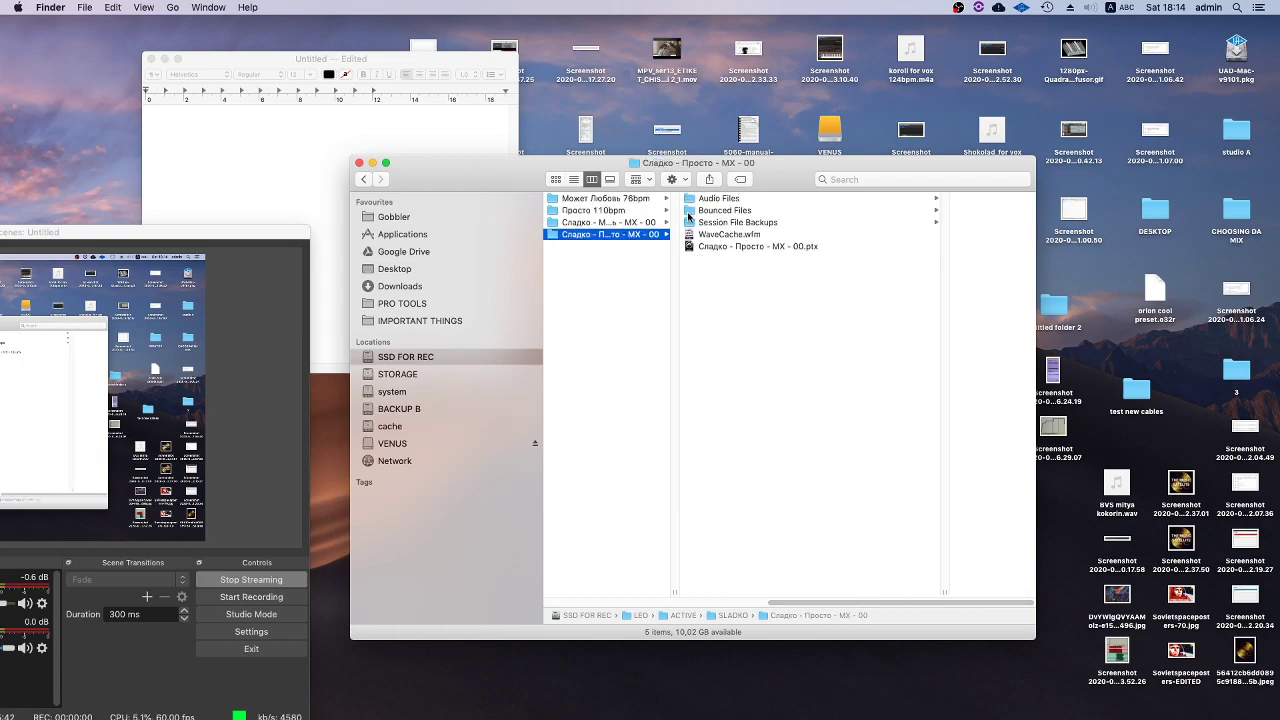
key("Up")
double_click(810, 592)
double_click(752, 234)
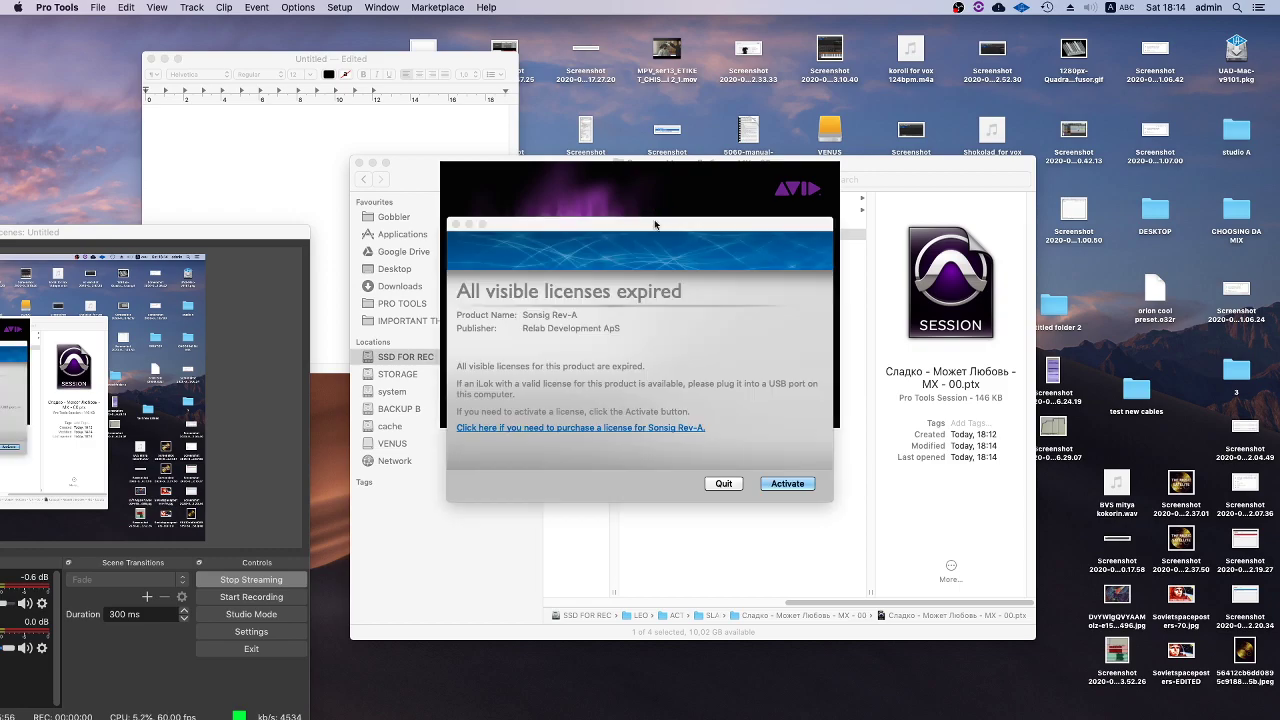
- Skip every plug-in activation request during startup and decline moving the failed plug-ins to the unused folder
left_click(724, 484)
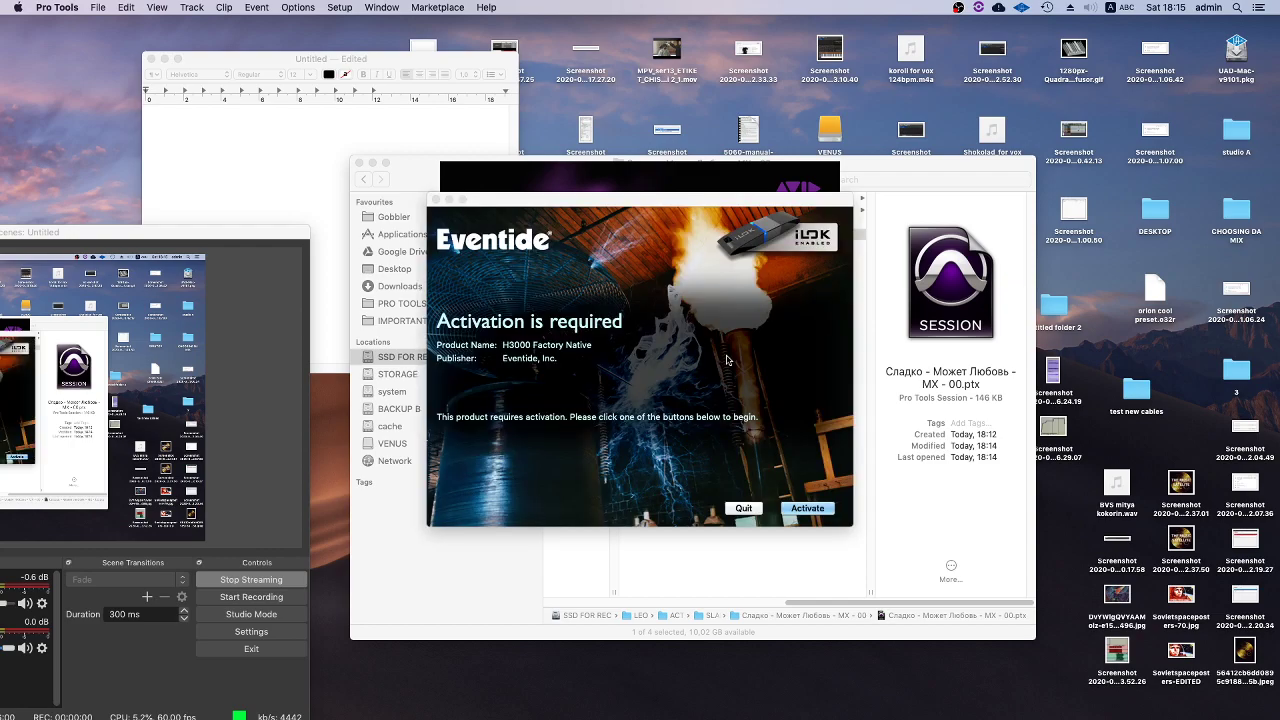
left_click(741, 511)
left_click(745, 510)
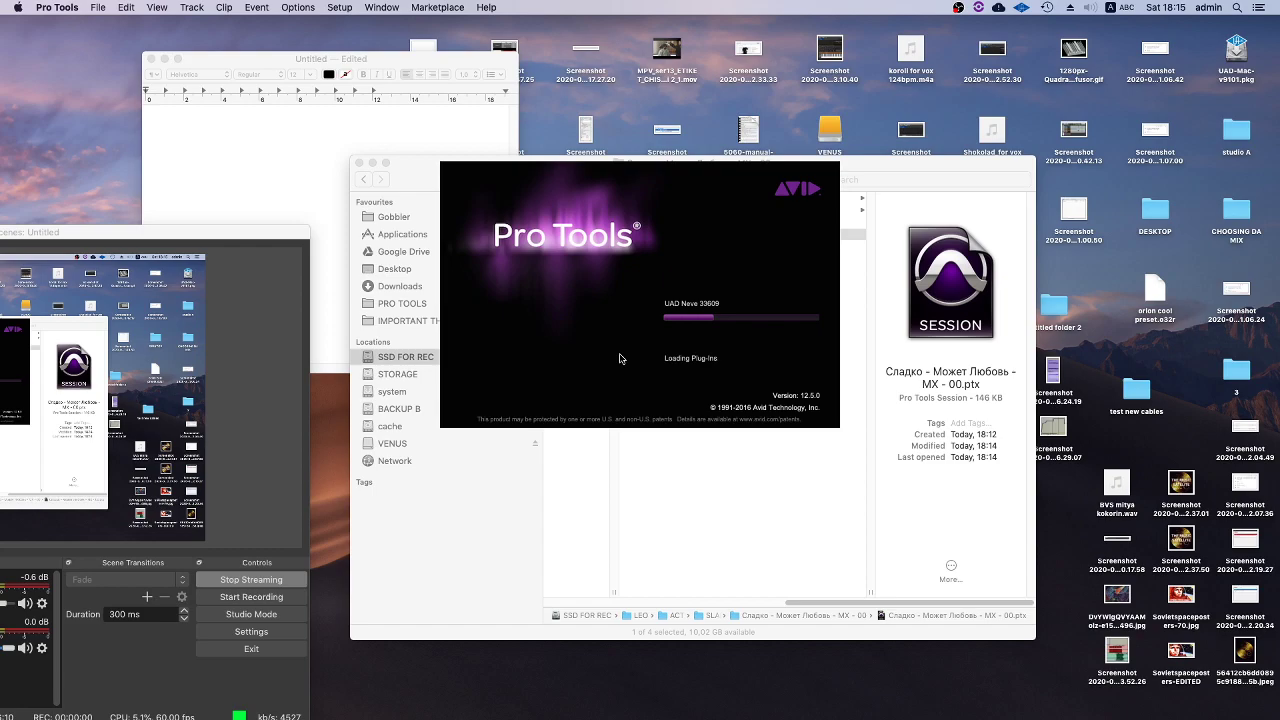
left_click(744, 509)
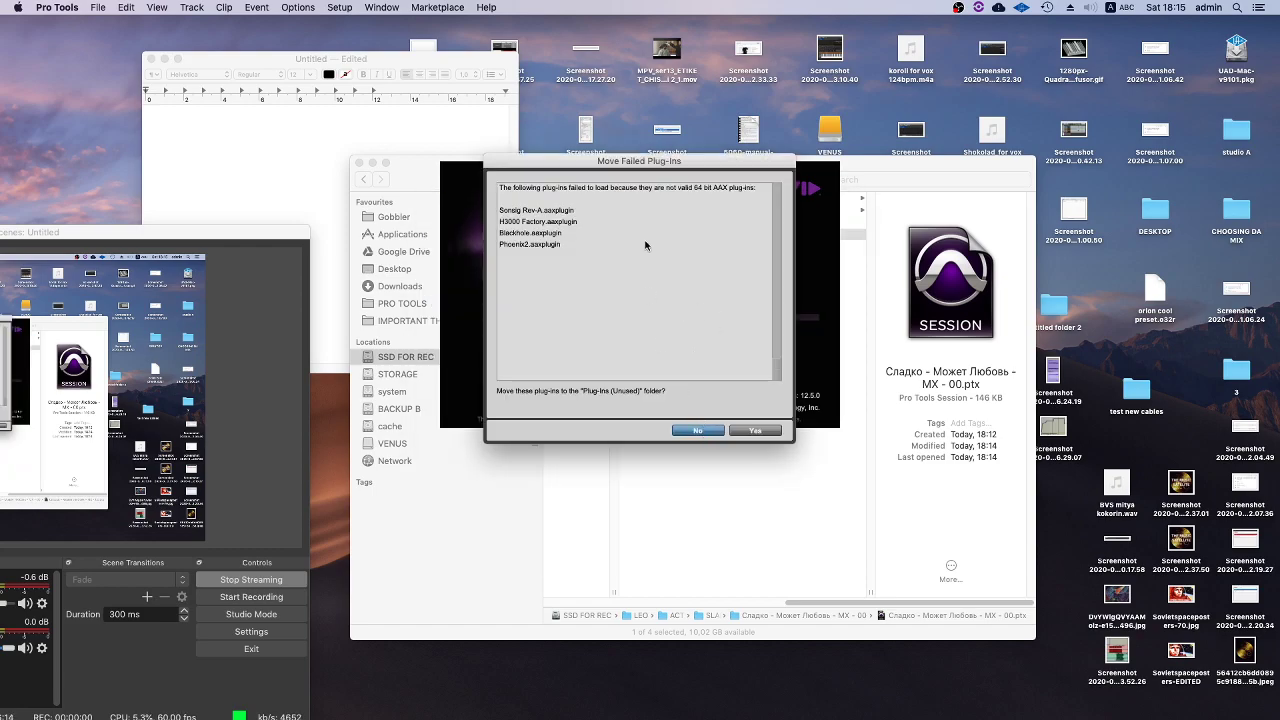
key("Return")
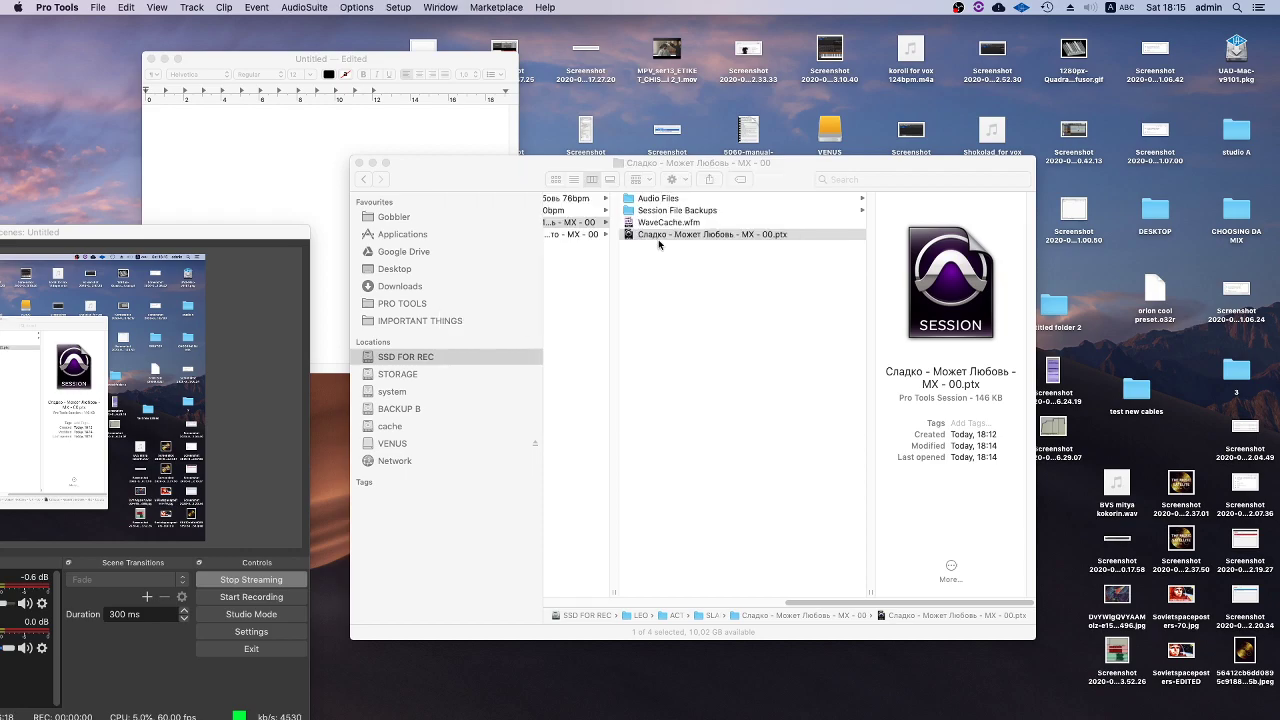
- Examine the reopened session's tracks and check the Task Manager for running tasks, closing it again
scroll(572, 389, "up", 10)
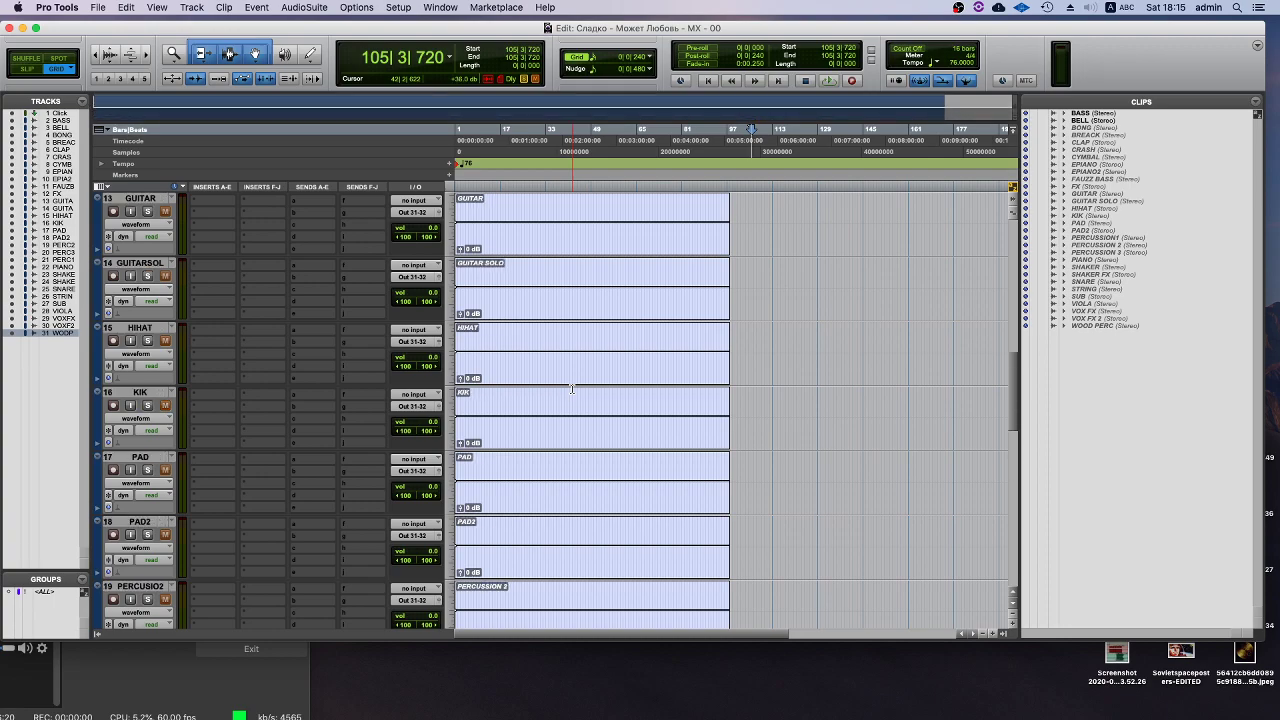
scroll(572, 389, "up", 10)
left_click(428, 7)
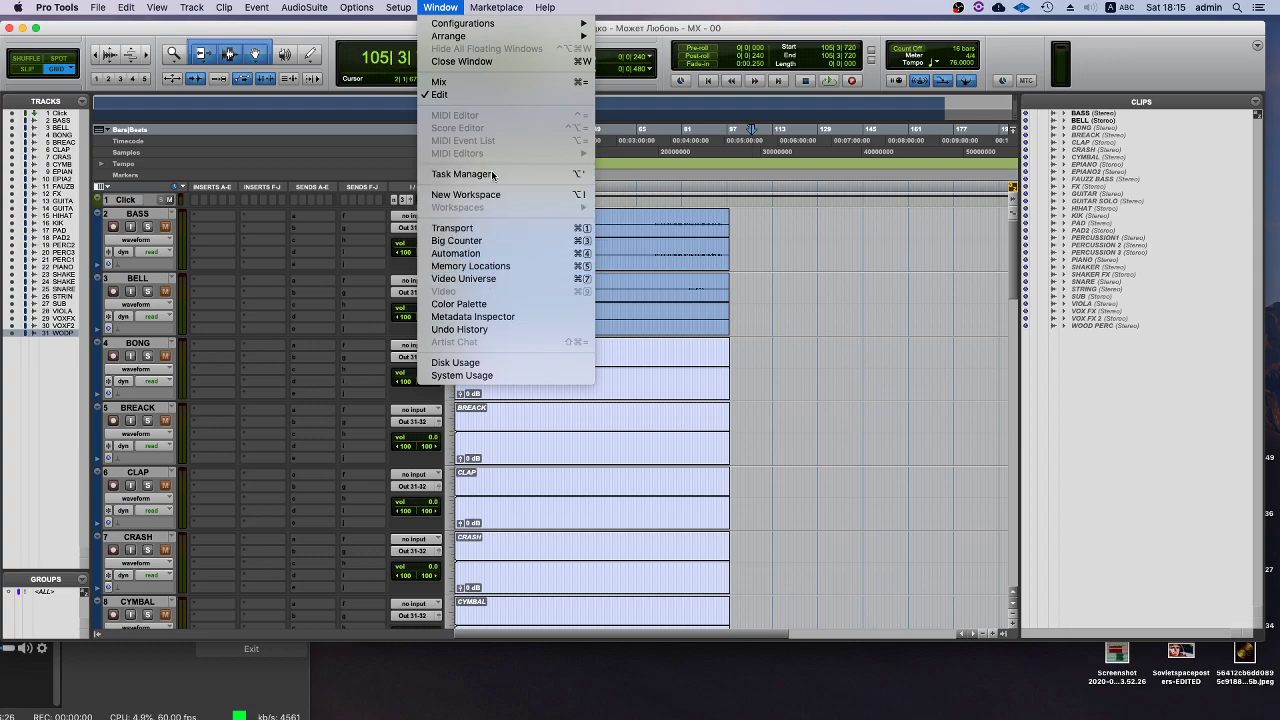
left_click(462, 174)
left_click(32, 30)
- Select the WOOD PERC track at the end of the session's track list
scroll(674, 269, "down", 10)
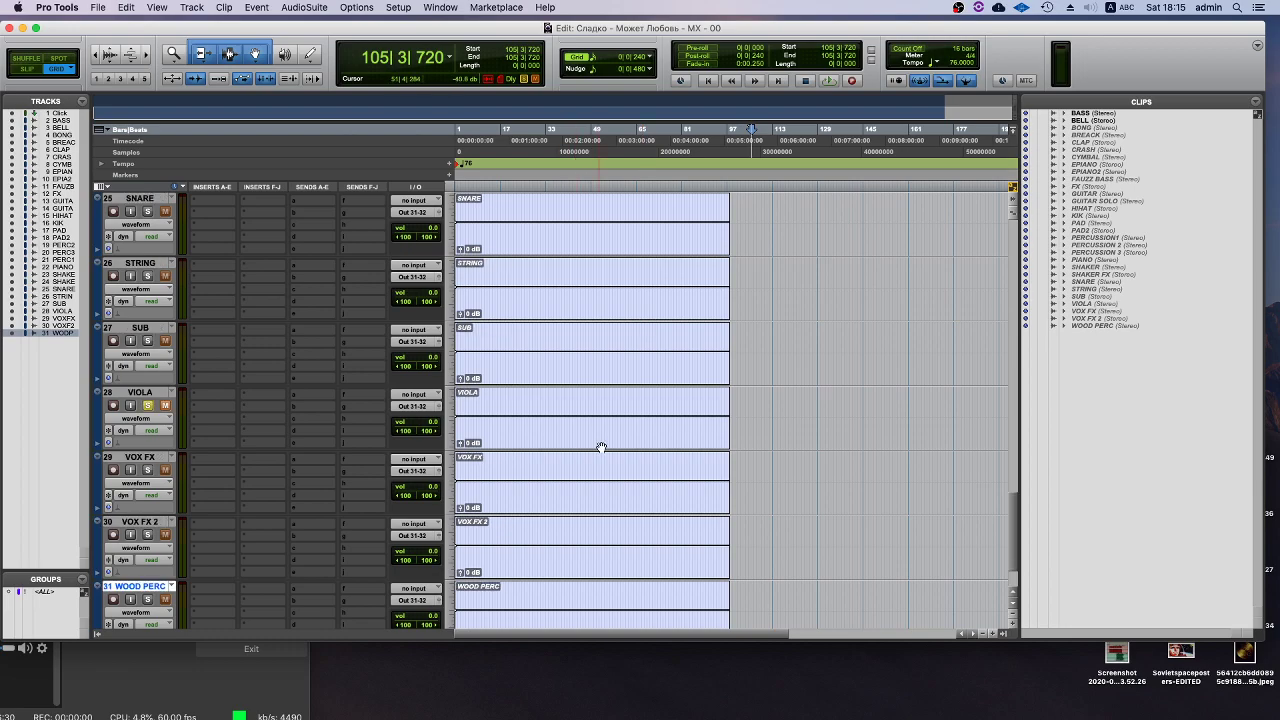
scroll(601, 447, "down", 3)
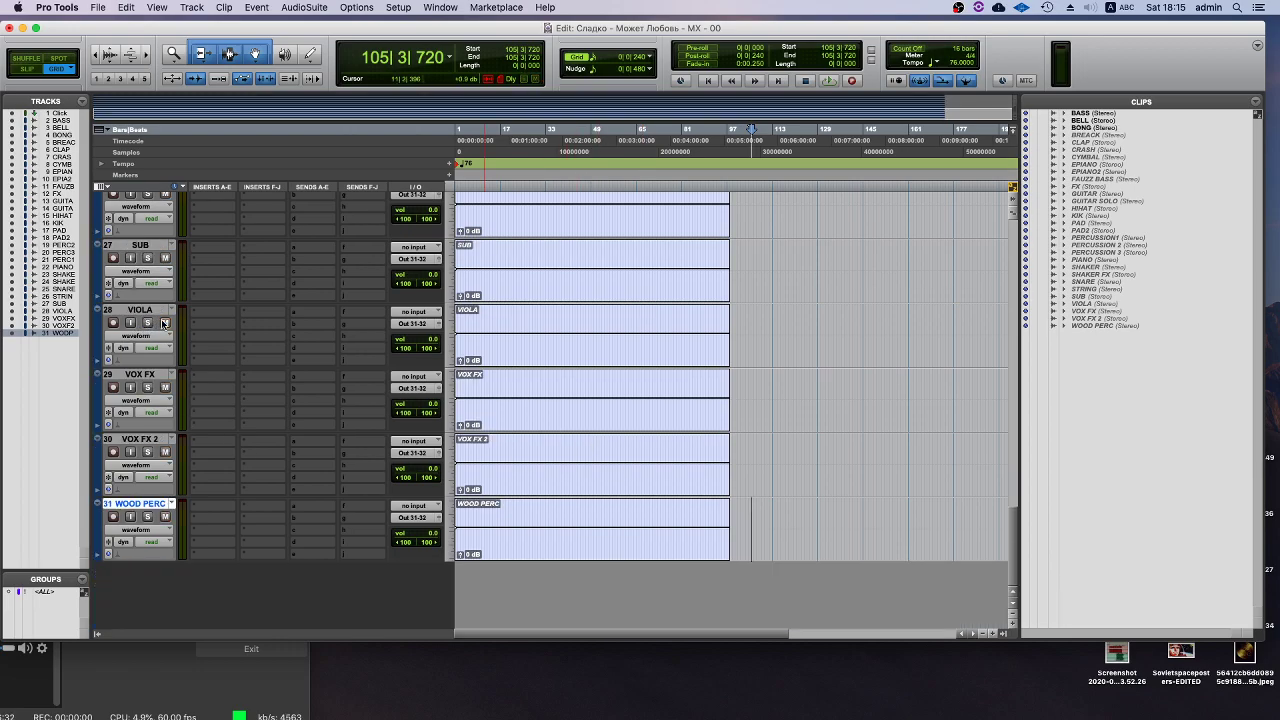
scroll(538, 385, "down", 10)
left_click(143, 504)
- Switch to Finder, open the VOCAL folder inside Может Любовь 76bpm, and select all its WAV files from OCTAVA DOWN L to SHEPOT R
left_click(418, 688)
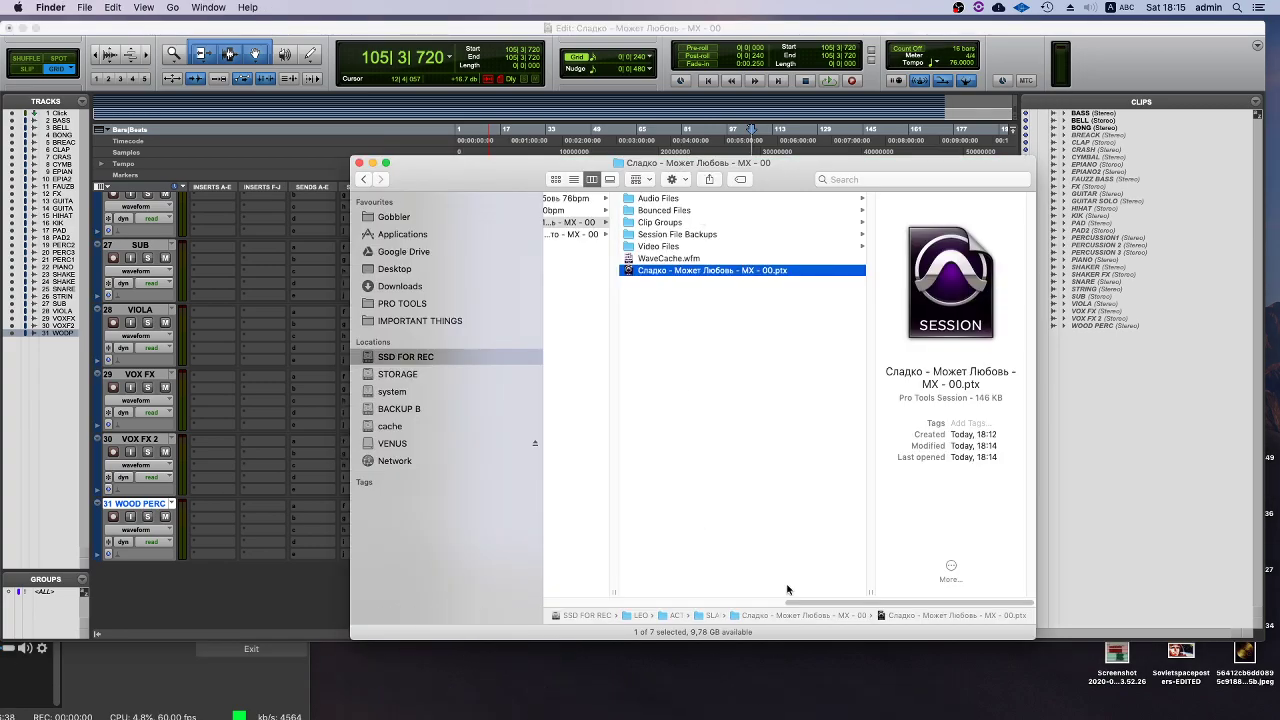
left_click_drag(783, 607, 720, 607)
left_click(688, 200)
left_click(796, 200)
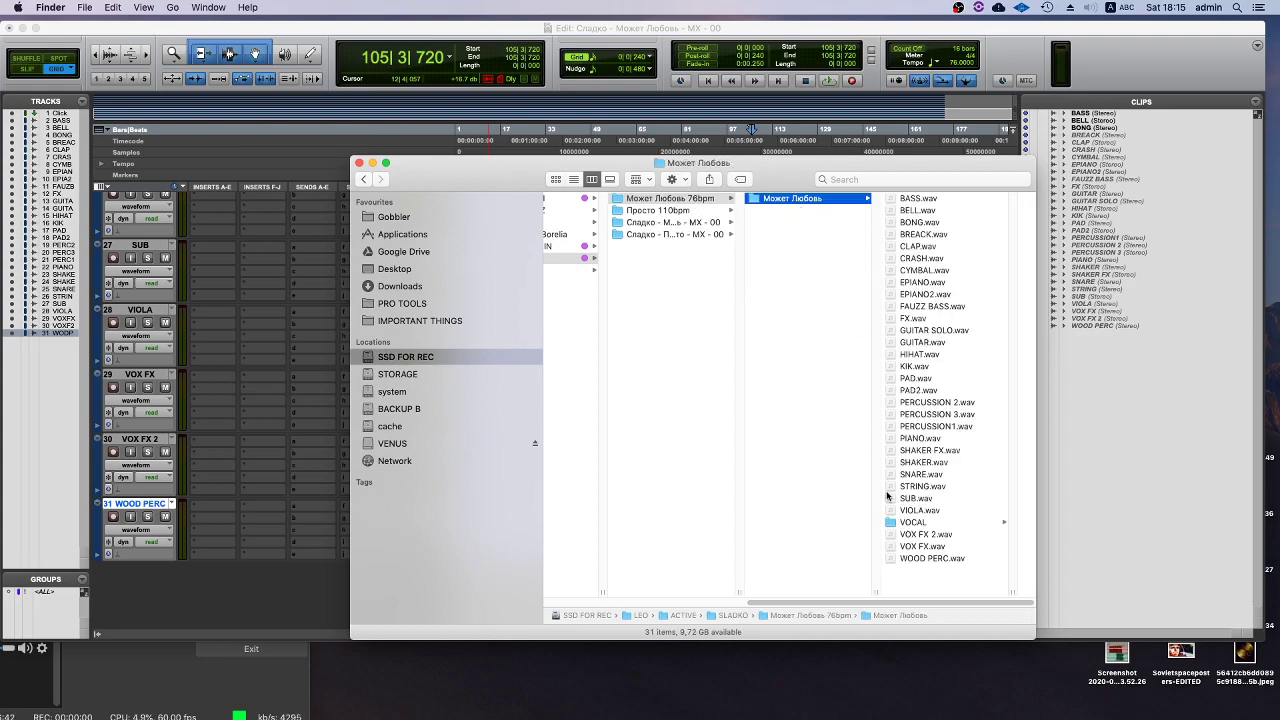
left_click(912, 522)
left_click(945, 204)
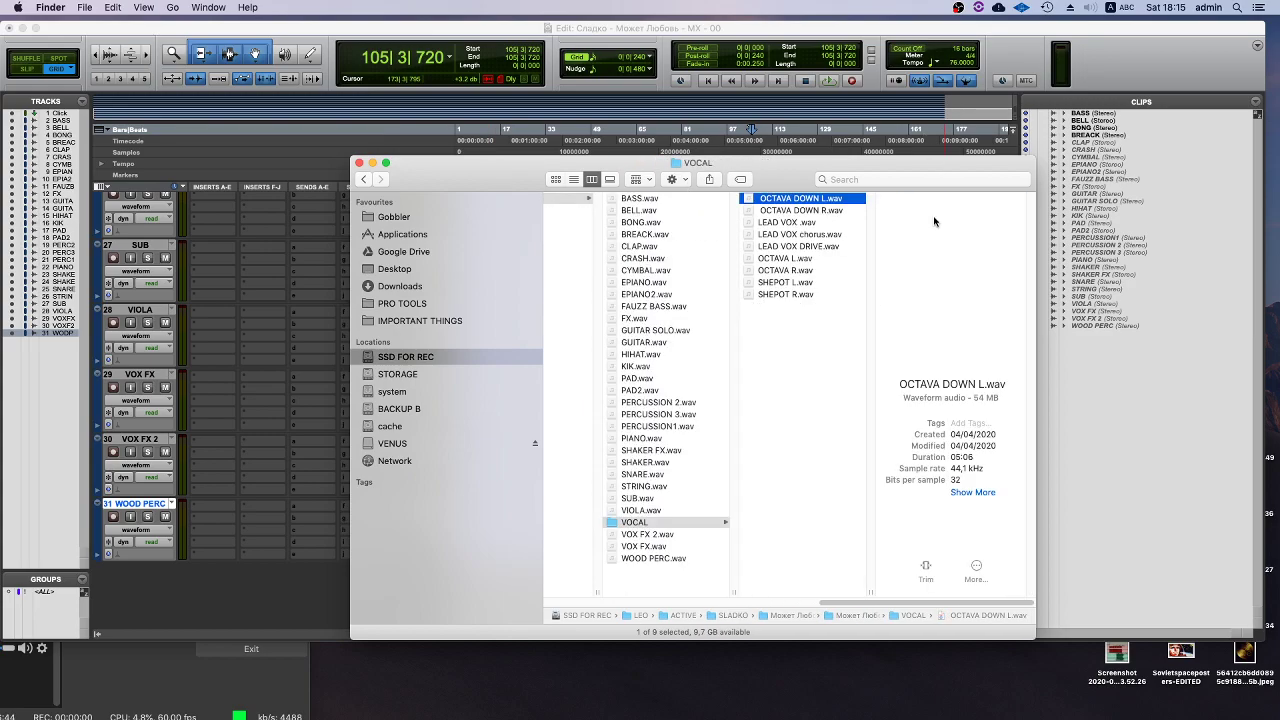
left_click(856, 294, "shift")
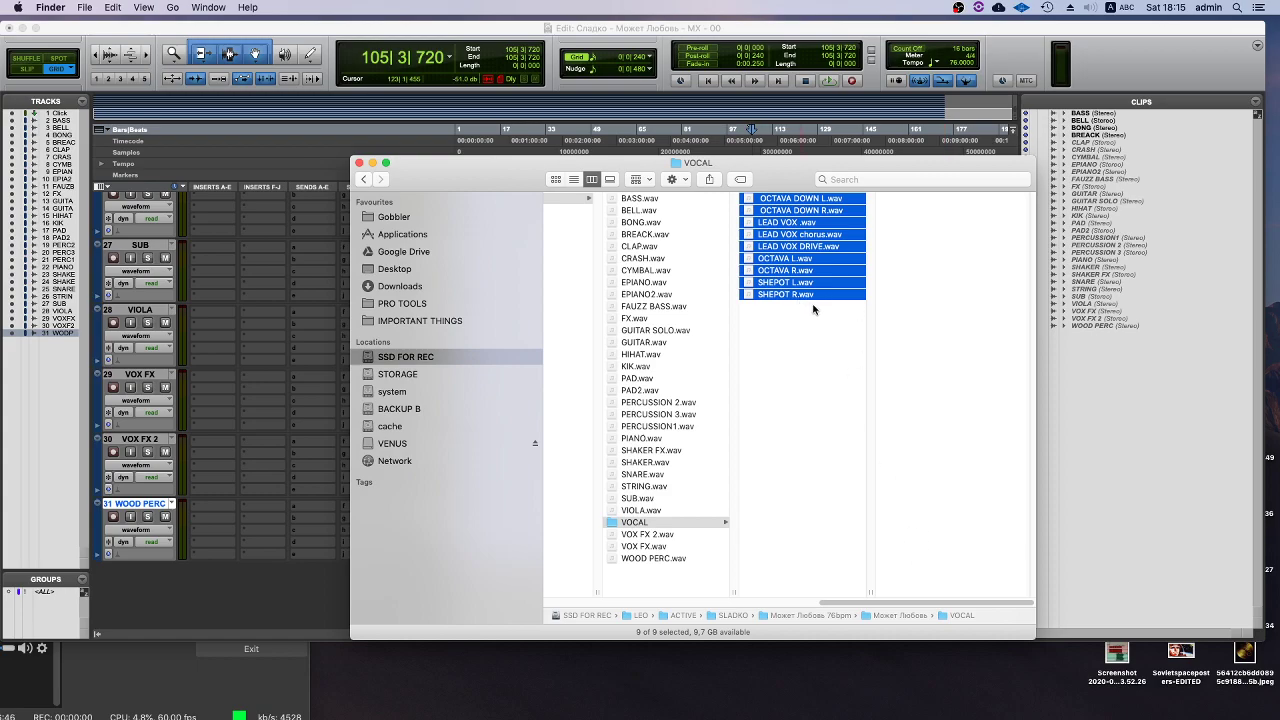
- Check the audio channel format of OCTAVA DOWN L.wav and OCTAVA DOWN R.wav in their file info windows, closing both
left_click(563, 30)
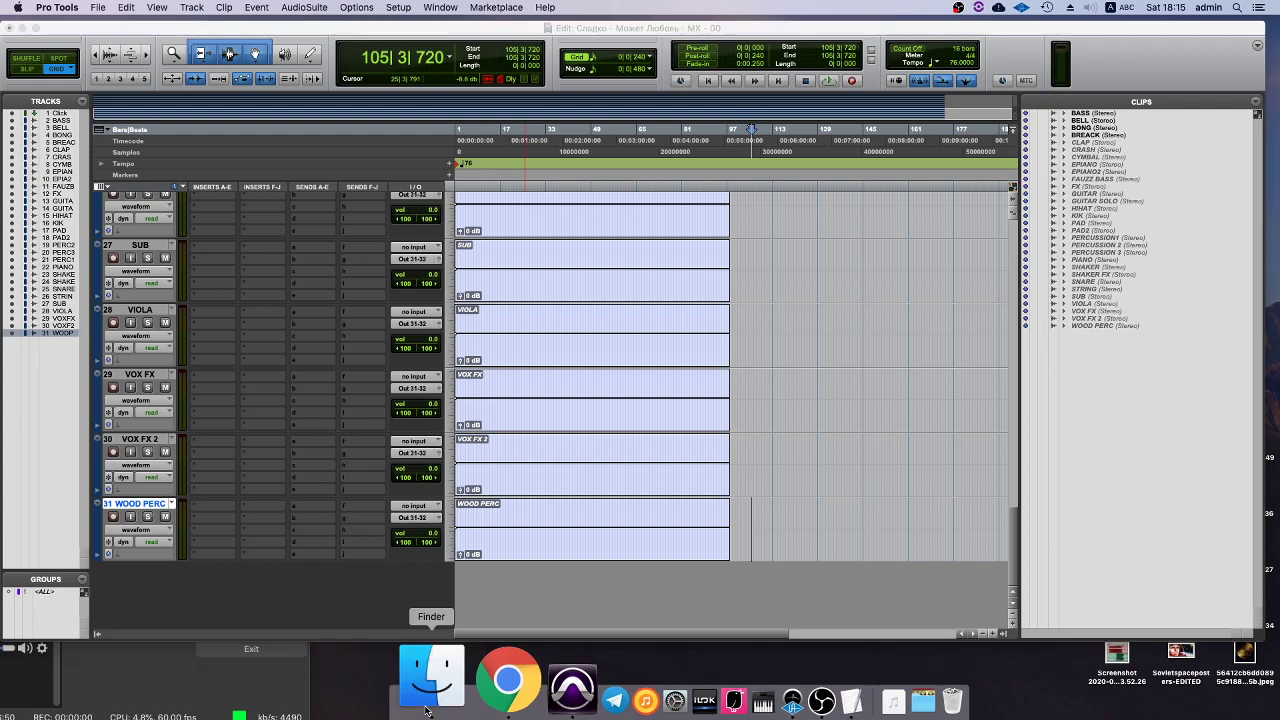
left_click(429, 682)
left_click(811, 200)
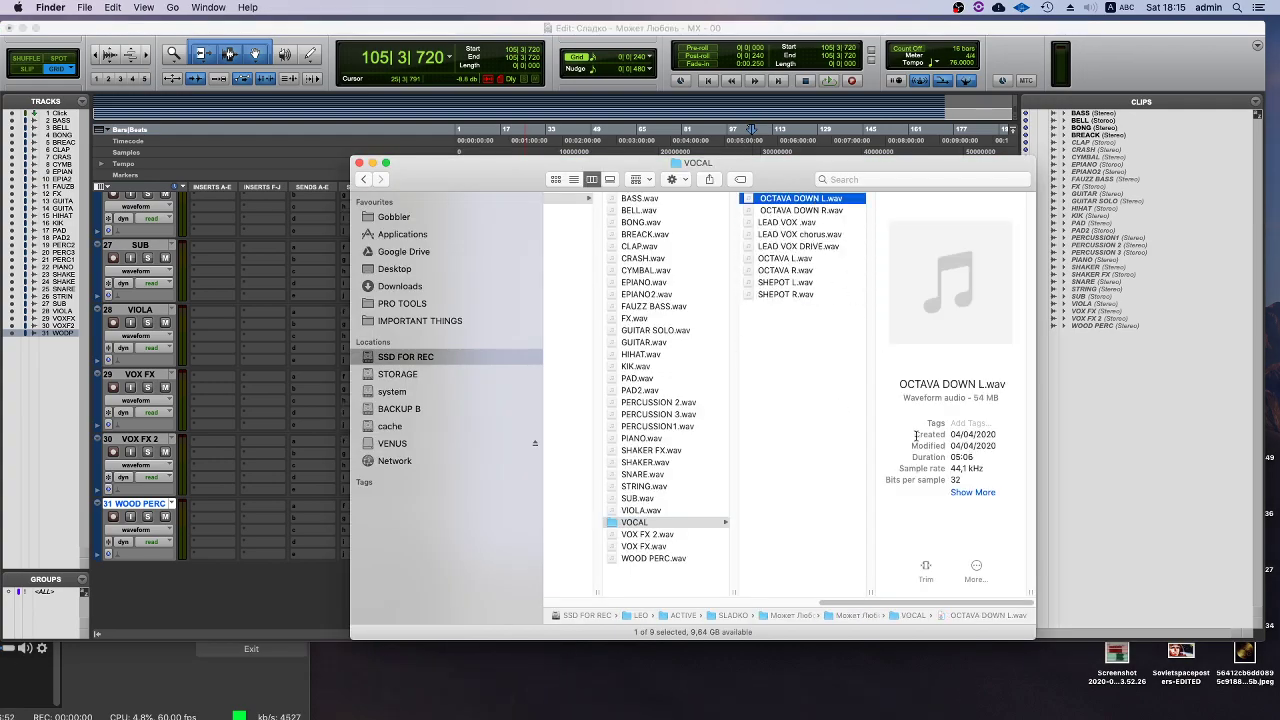
right_click(766, 200)
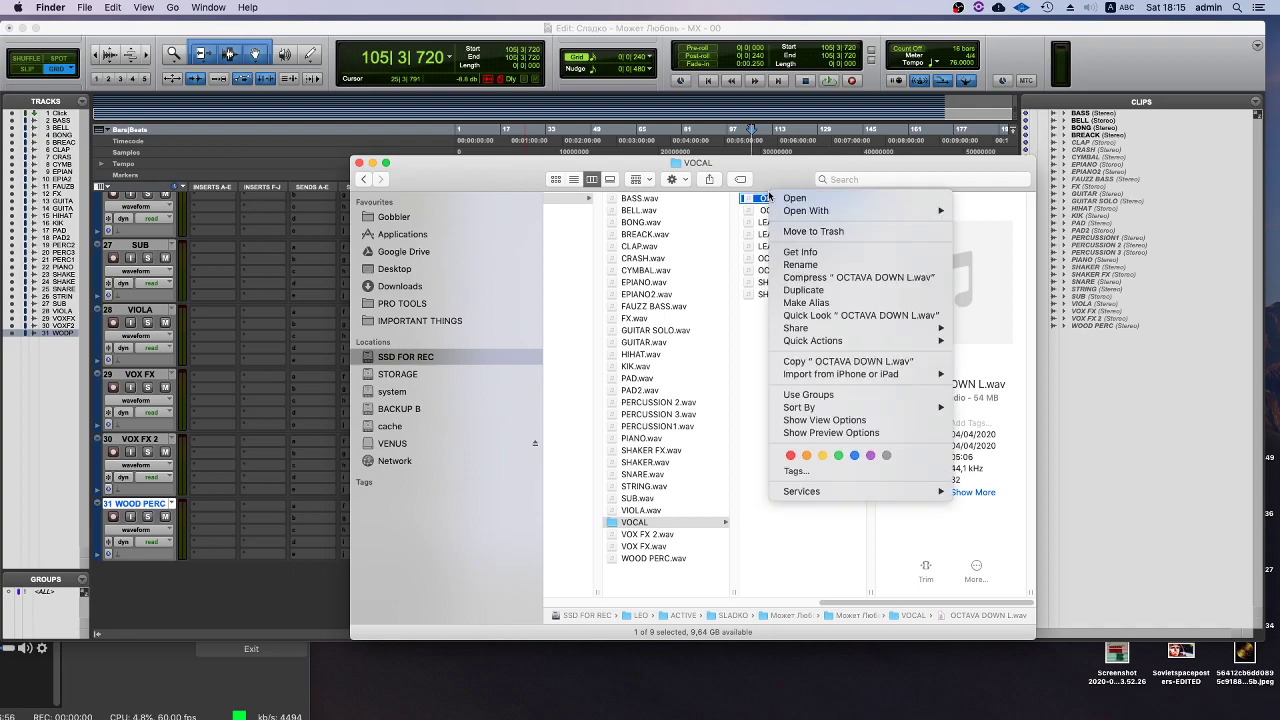
left_click(800, 253)
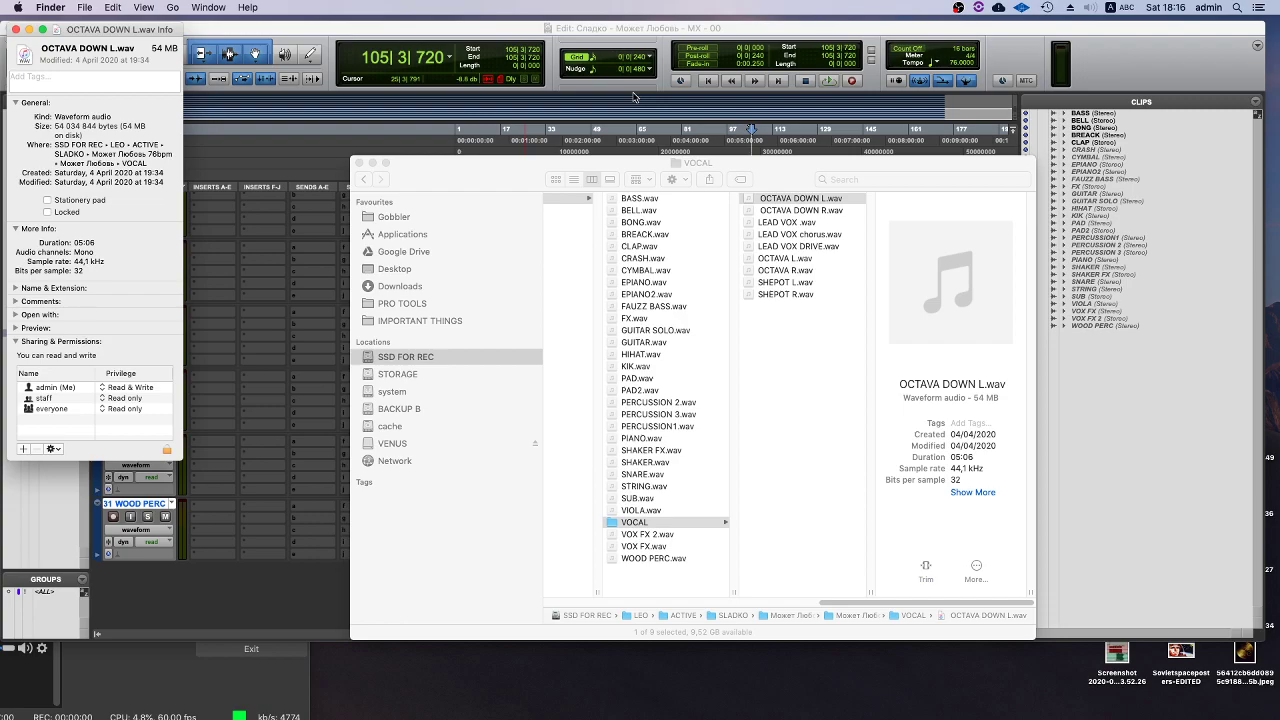
right_click(822, 211)
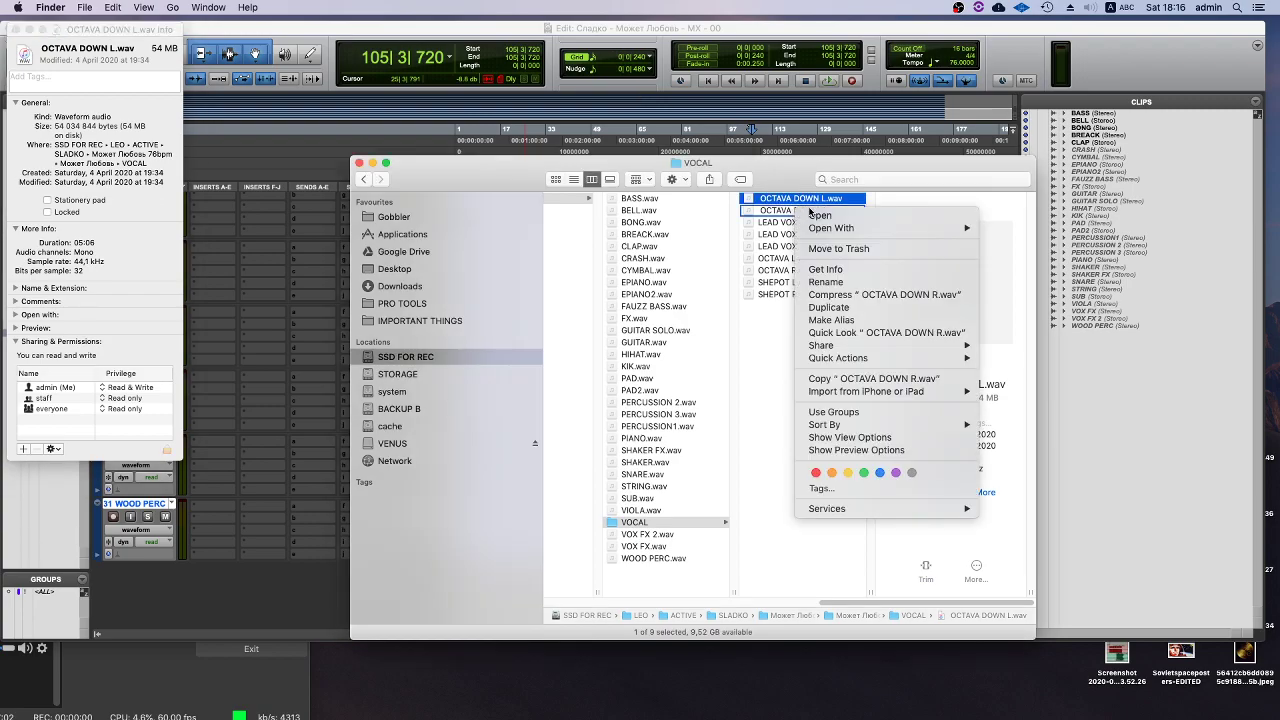
left_click(820, 270)
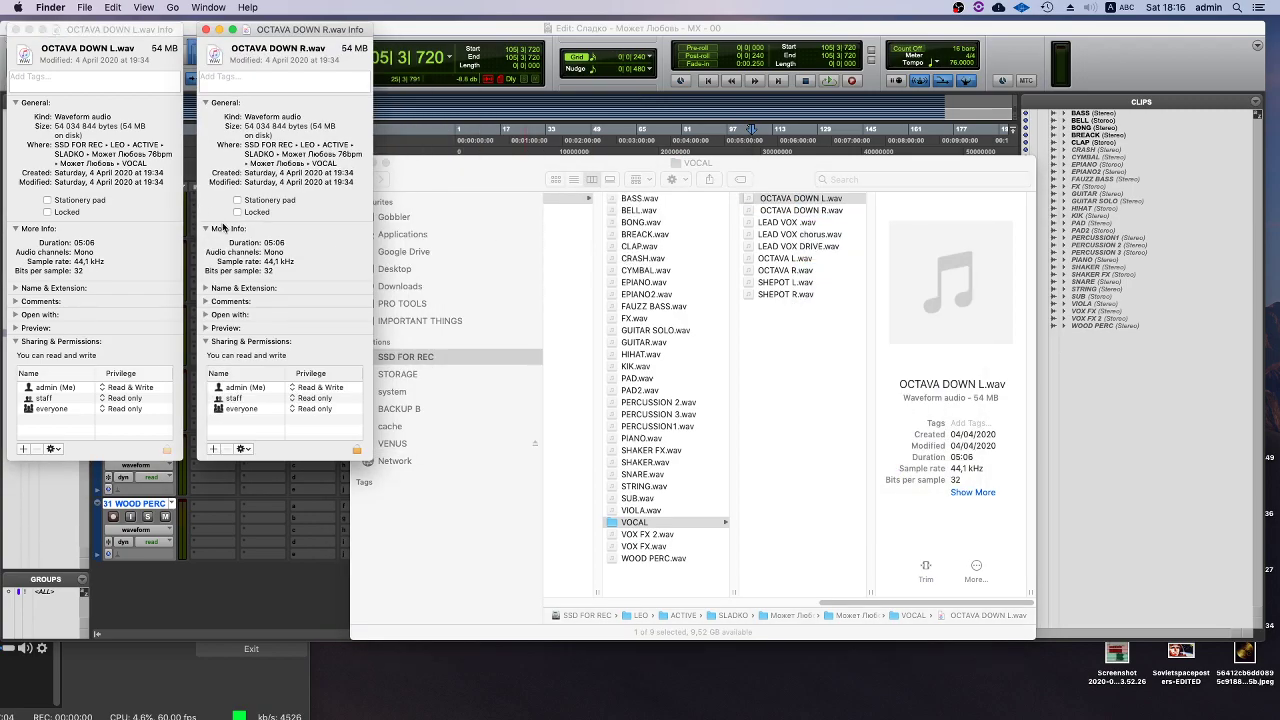
left_click(207, 29)
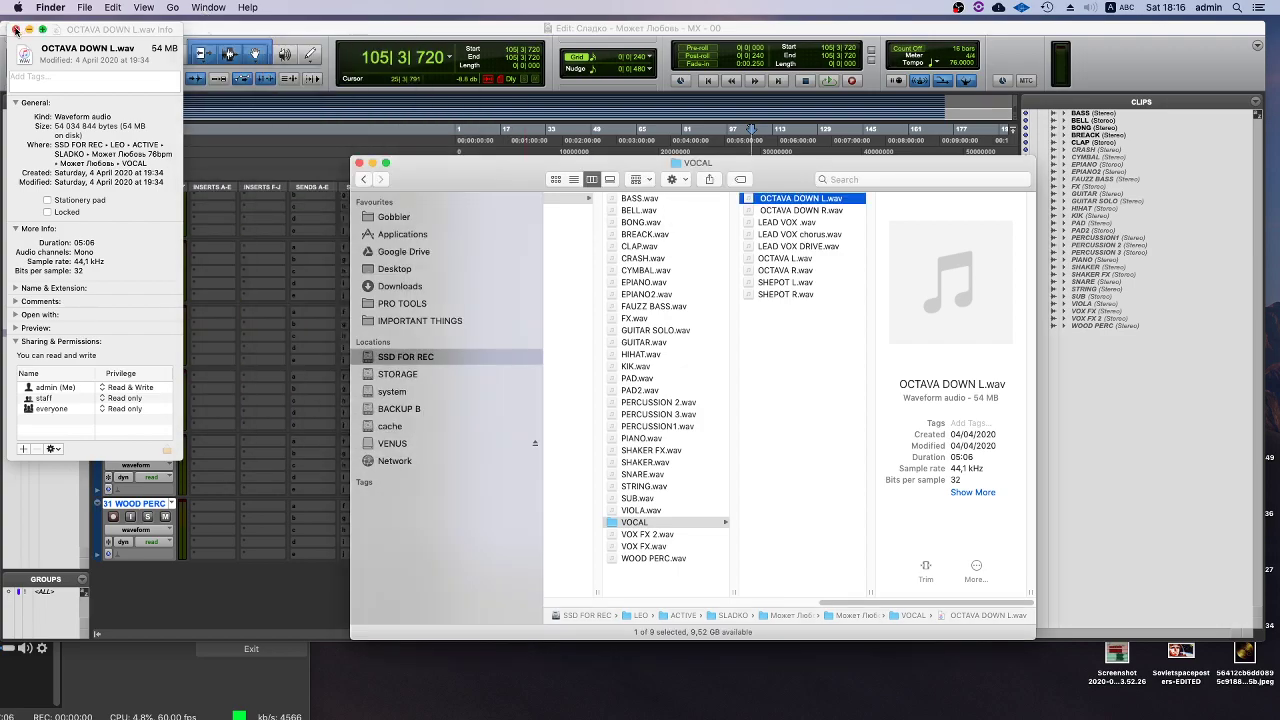
left_click(18, 29)
- Back in Pro Tools, create nine new mono audio tracks in Samples below WOOD PERC and colour them dark orange-brown
left_click(372, 163)
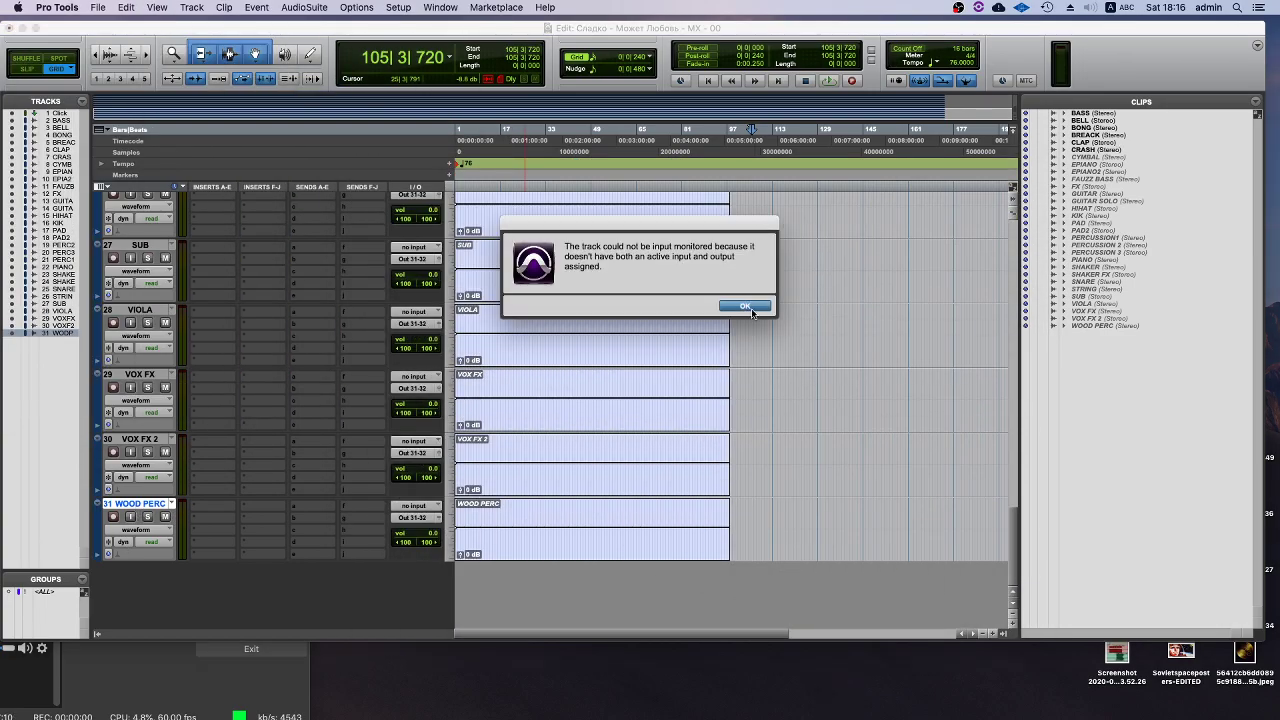
left_click(746, 307)
key("super+shift+n")
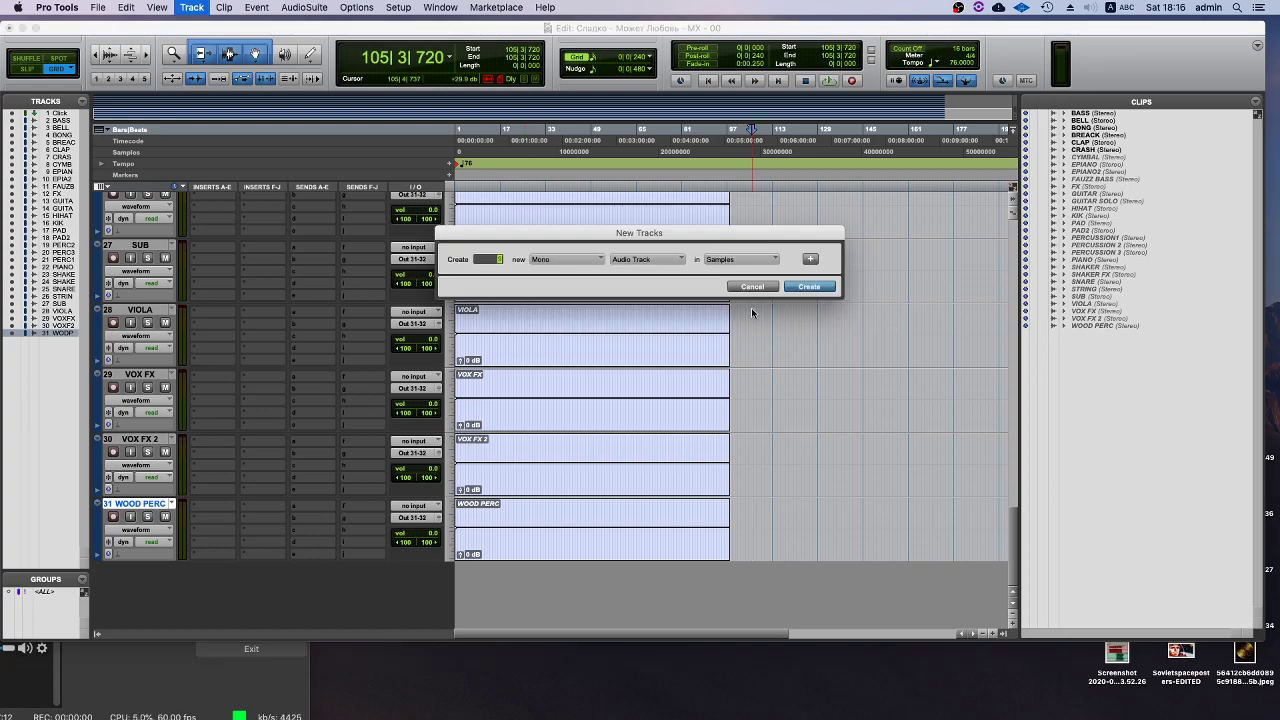
left_click(821, 287)
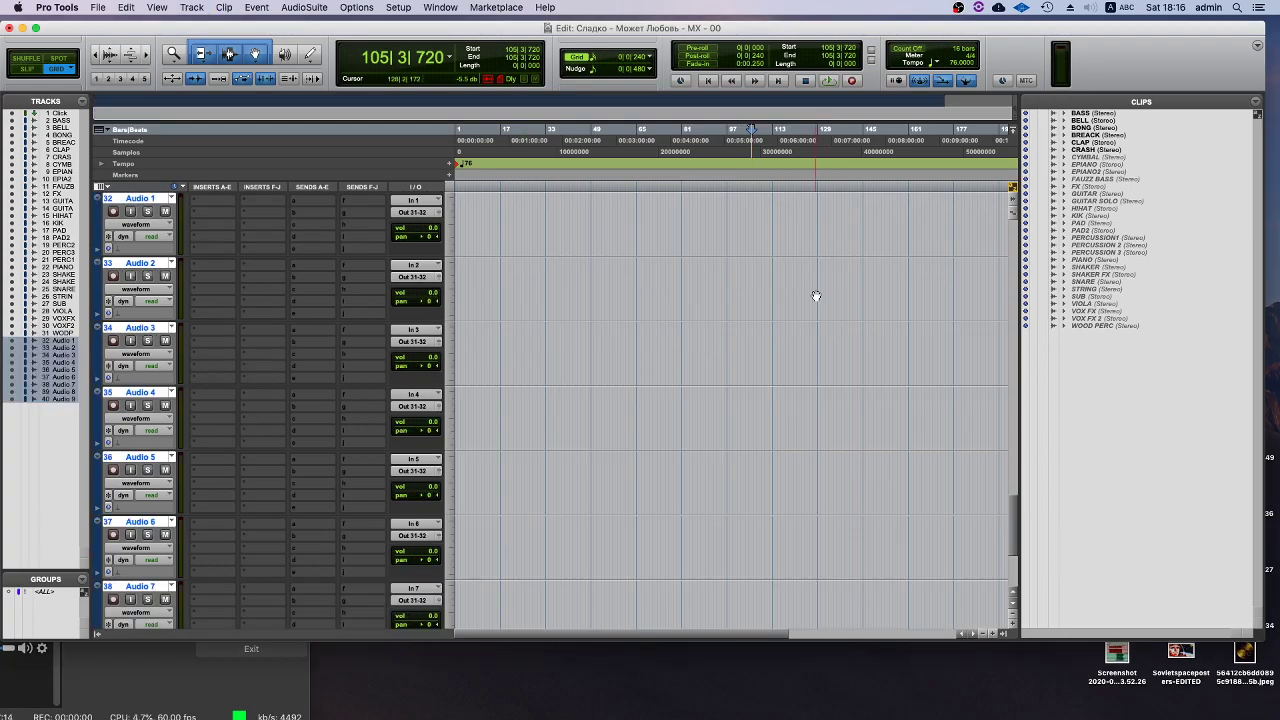
double_click(97, 285)
left_click(362, 148)
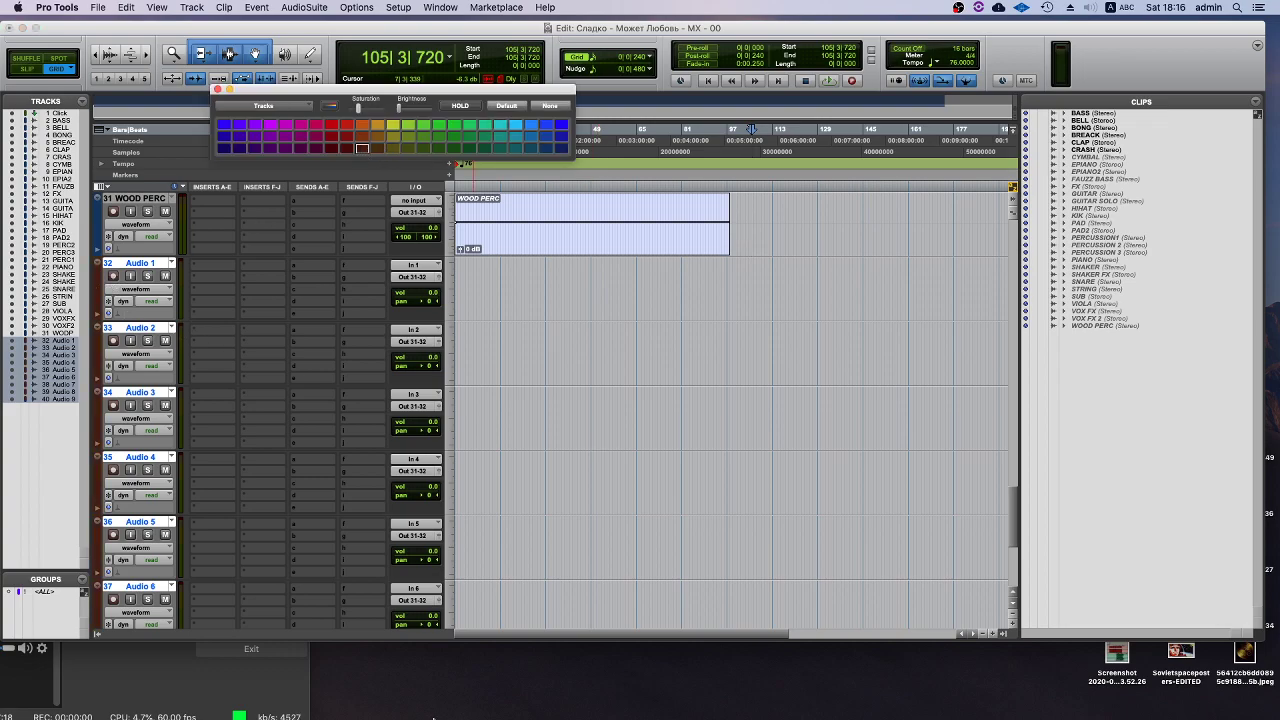
- Select all nine WAV files in the VOCAL folder in Finder and import them onto the new tracks starting at Audio 1
left_click(896, 706)
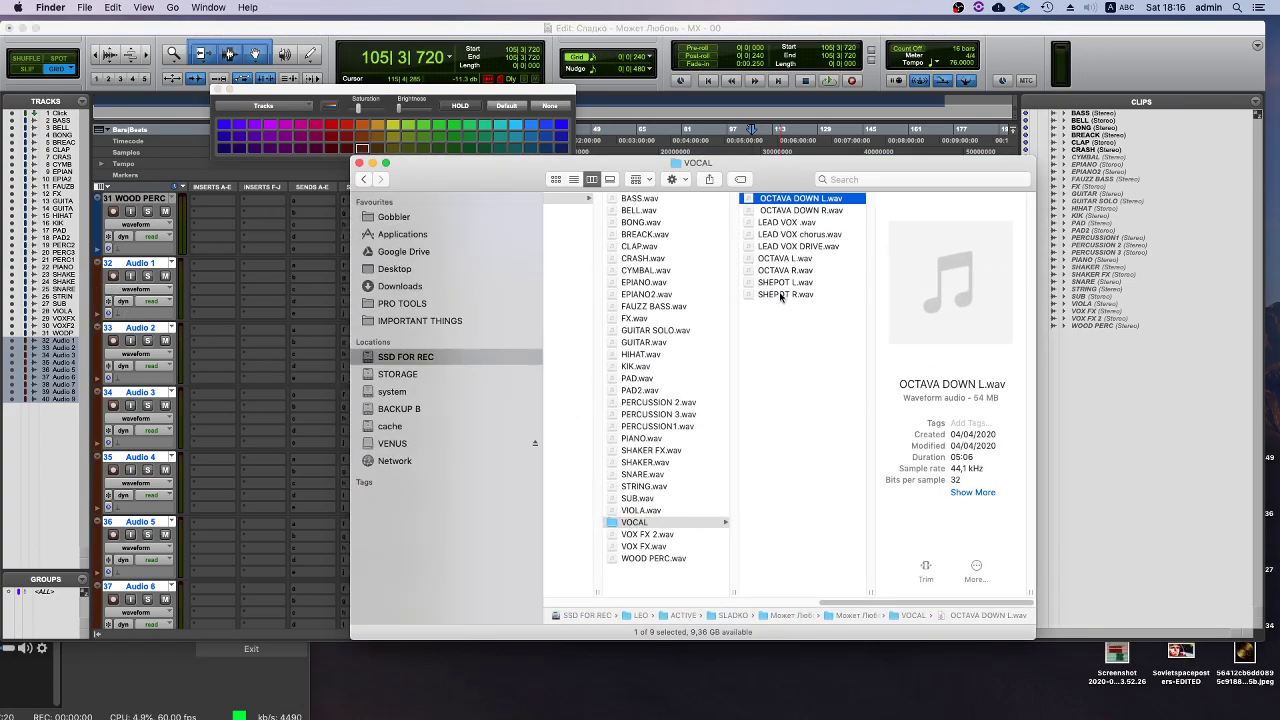
left_click(781, 295, "shift")
left_click_drag(760, 163, 505, 268)
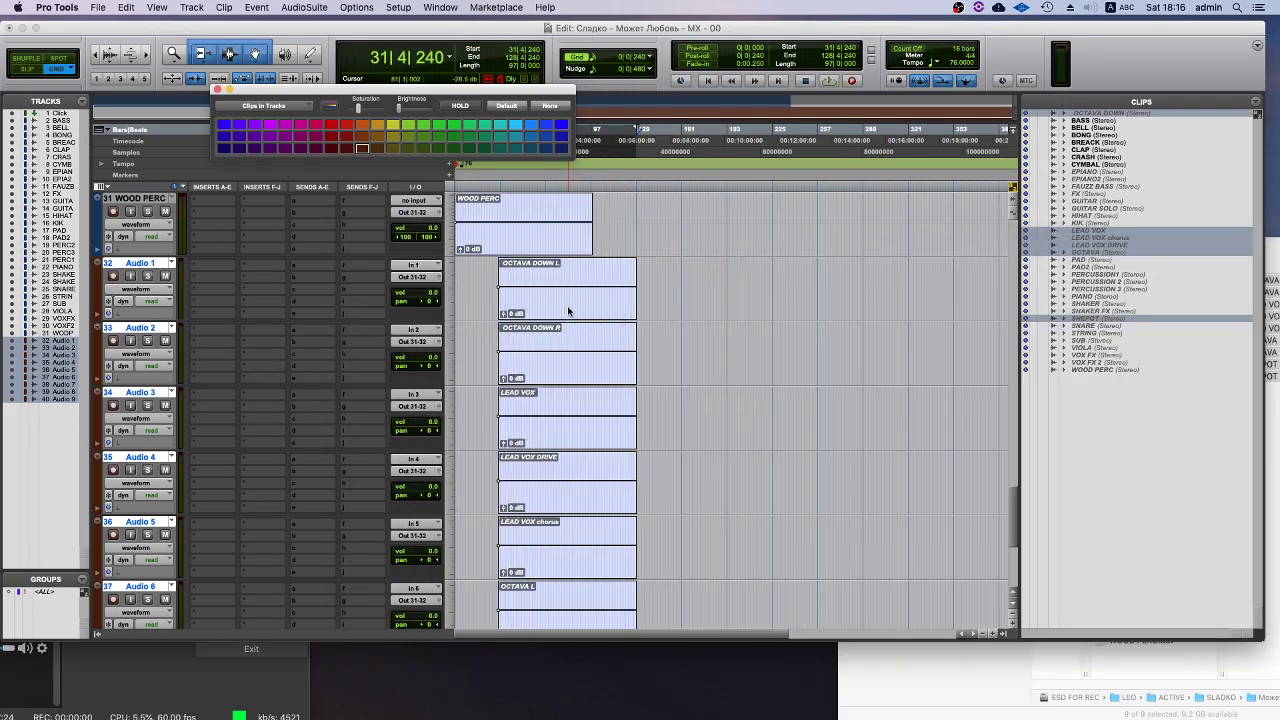
- Select all nine vocal clips, from OCTAVA DOWN L through the SHEPOT clips, and move them to the session start at 1|1|000
left_click(568, 312)
left_click(566, 380, "shift")
left_click(560, 445, "shift")
scroll(561, 440, "down", 2)
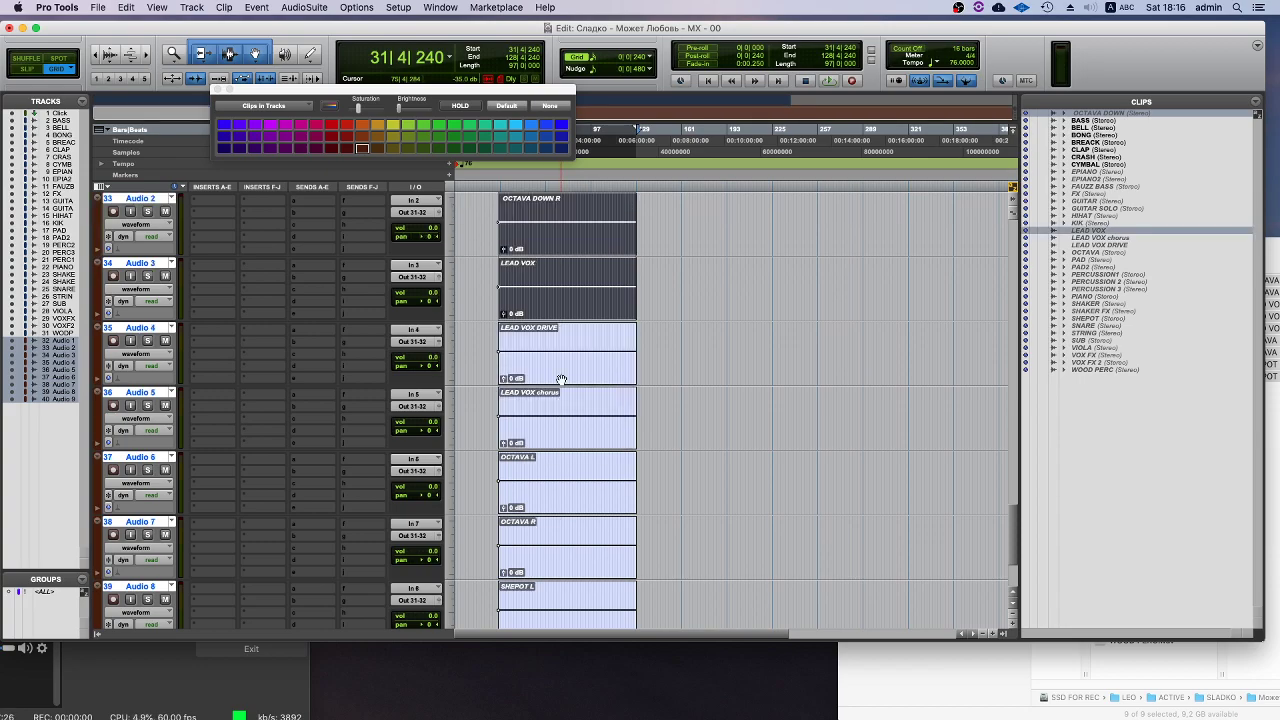
left_click(561, 380, "shift")
left_click(561, 432, "shift")
scroll(561, 432, "down", 1)
left_click(561, 432, "shift")
scroll(561, 435, "down", 1)
left_click(561, 435, "shift")
left_click(557, 506, "shift")
left_click(548, 566, "shift")
scroll(561, 445, "up", 3)
key("Return")
scroll(409, 415, "up", 14)
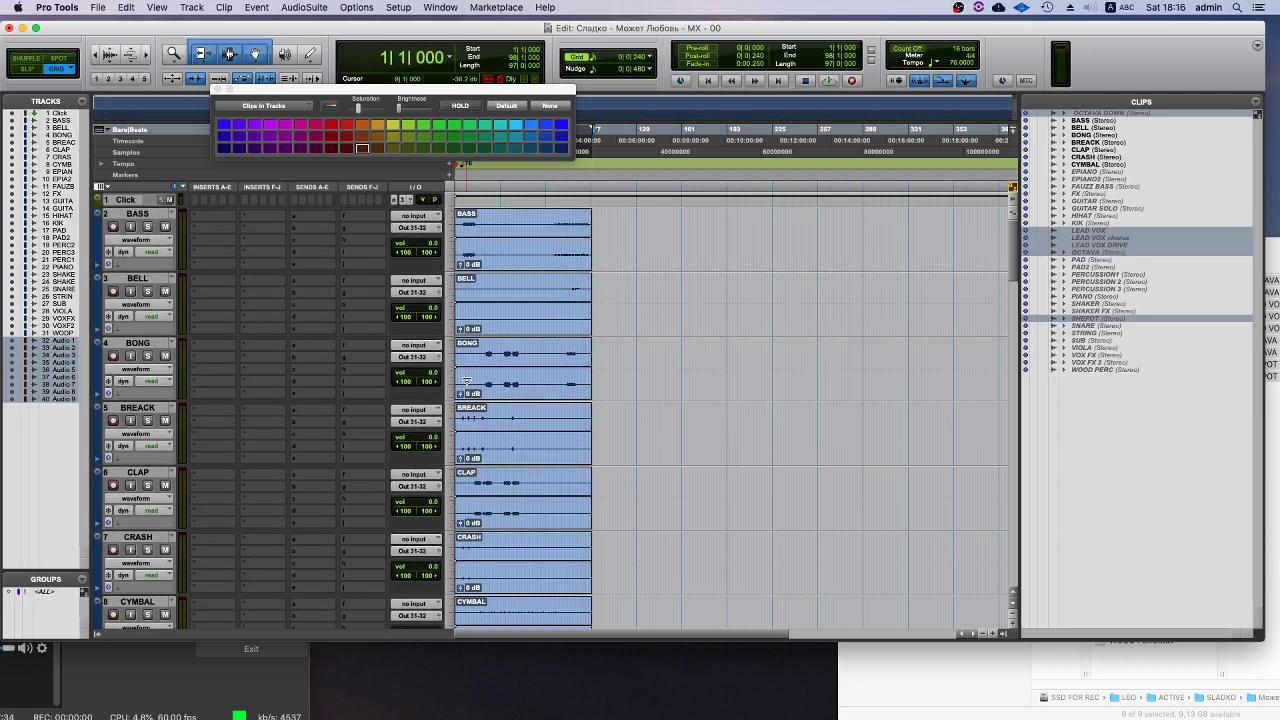
- Review the Operation and Processing preferences, examining the auto backup and audio import settings
left_click(57, 7)
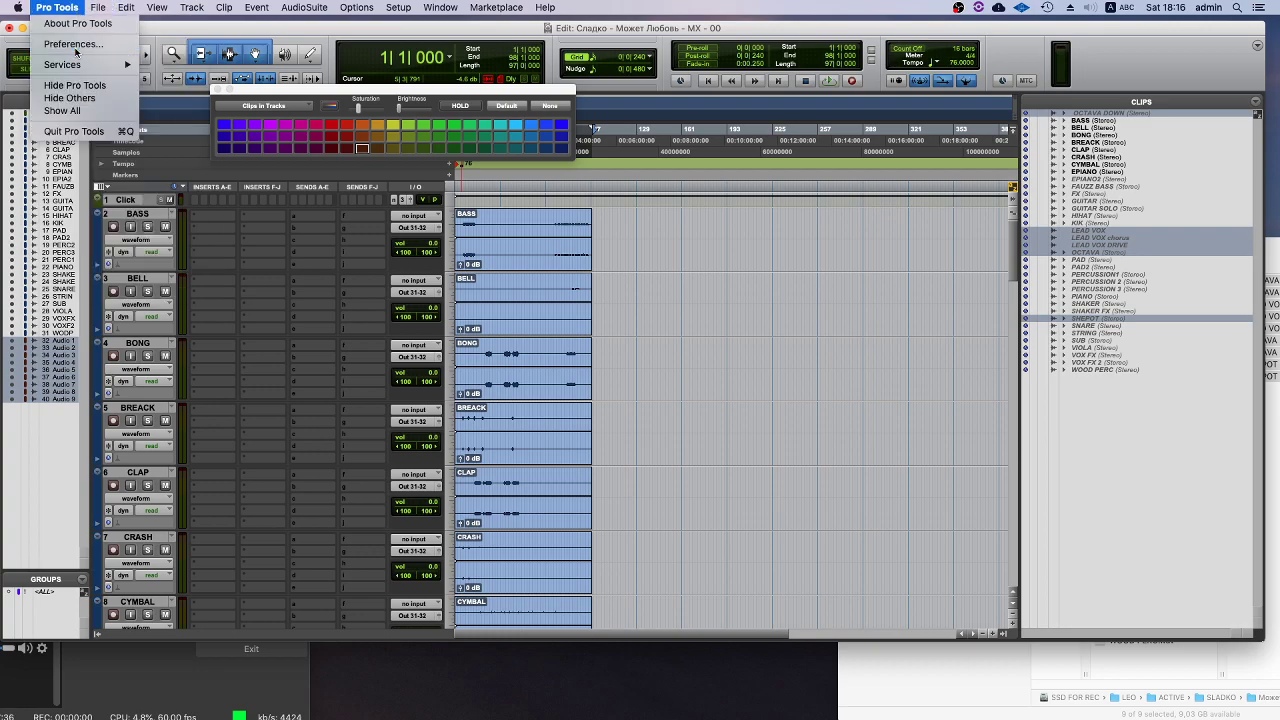
left_click(57, 42)
left_click(471, 124)
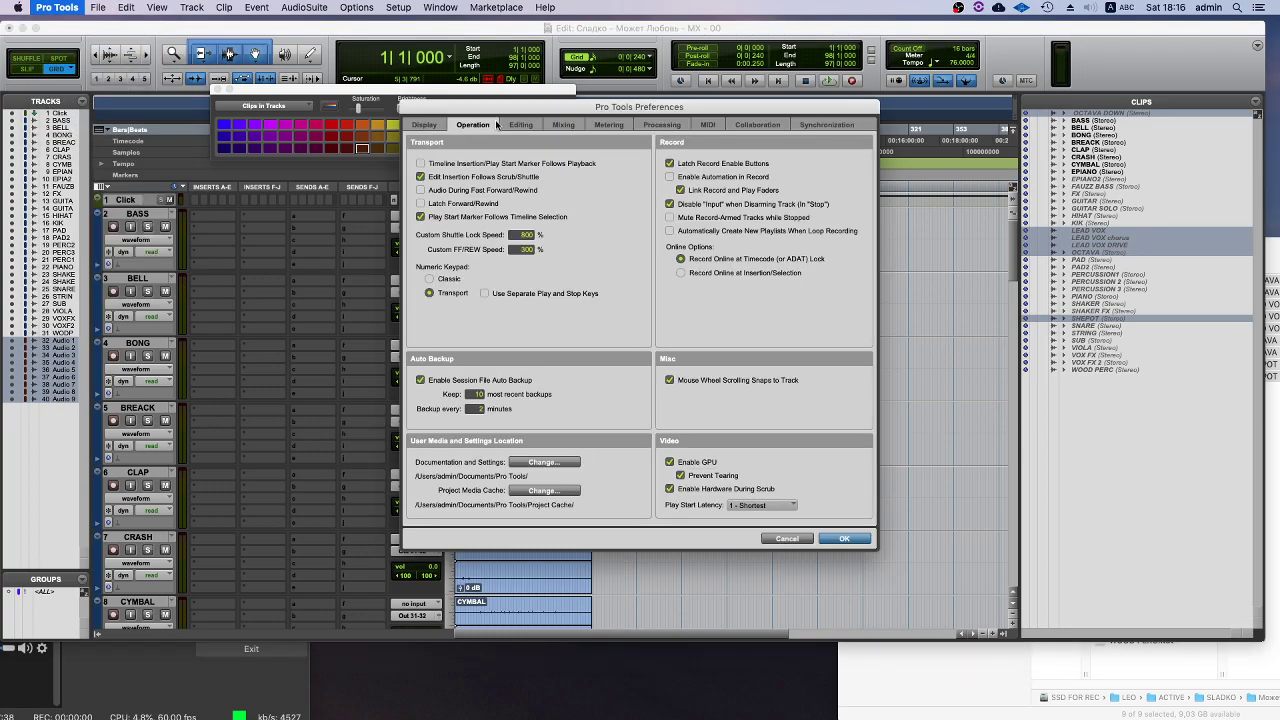
left_click(657, 124)
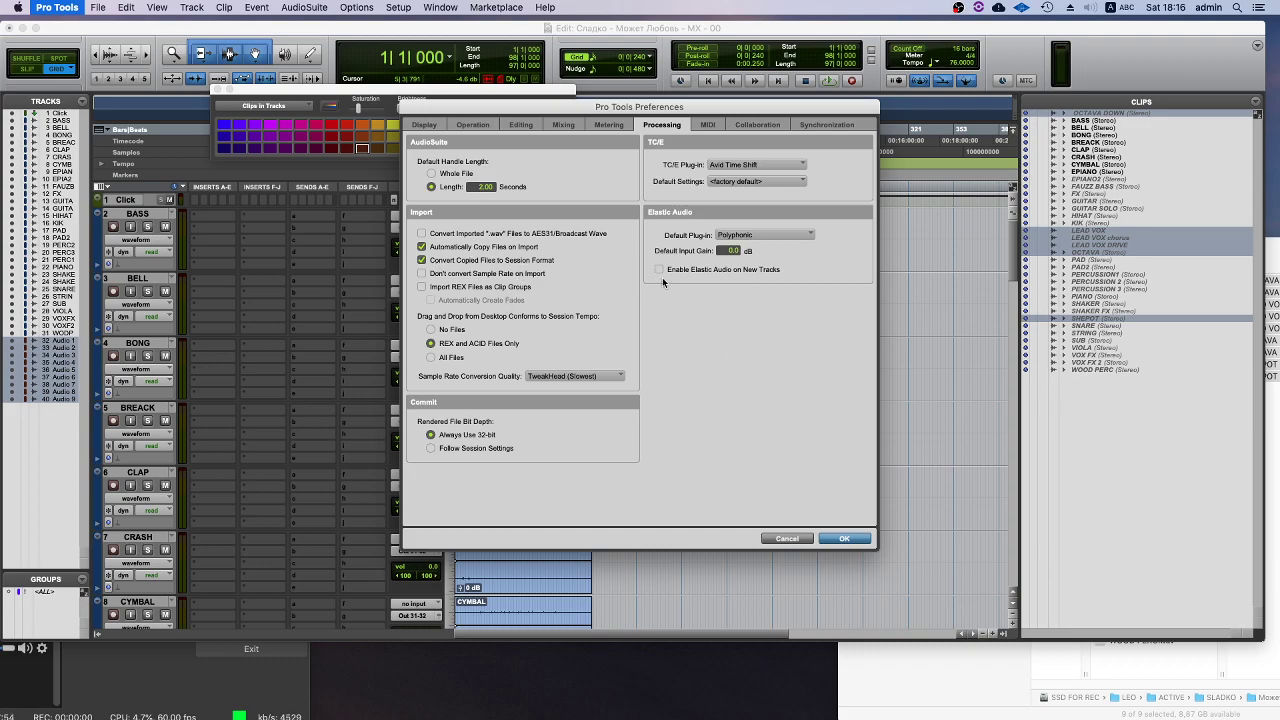
left_click(843, 539)
- Close the preferences and look over the imported instrument tracks and their clips, from BASS down to SNARE
left_click(491, 240)
scroll(491, 240, "down", 10)
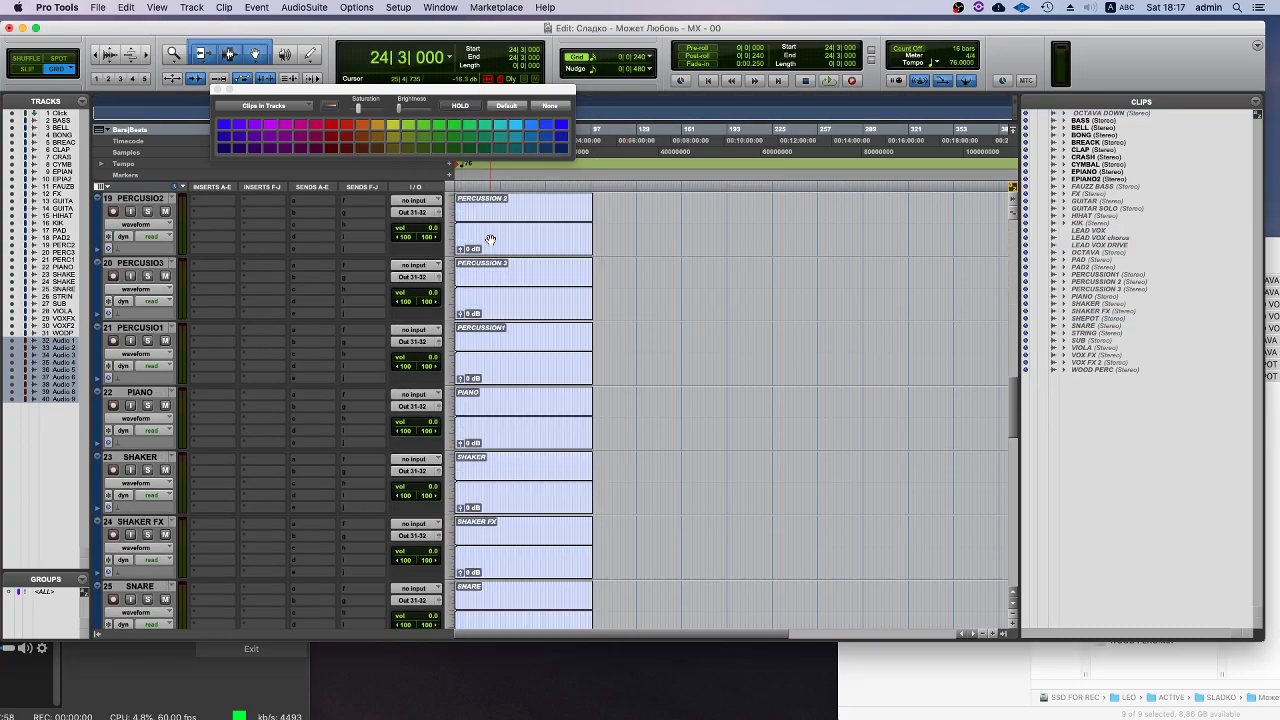
scroll(491, 240, "up", 7)
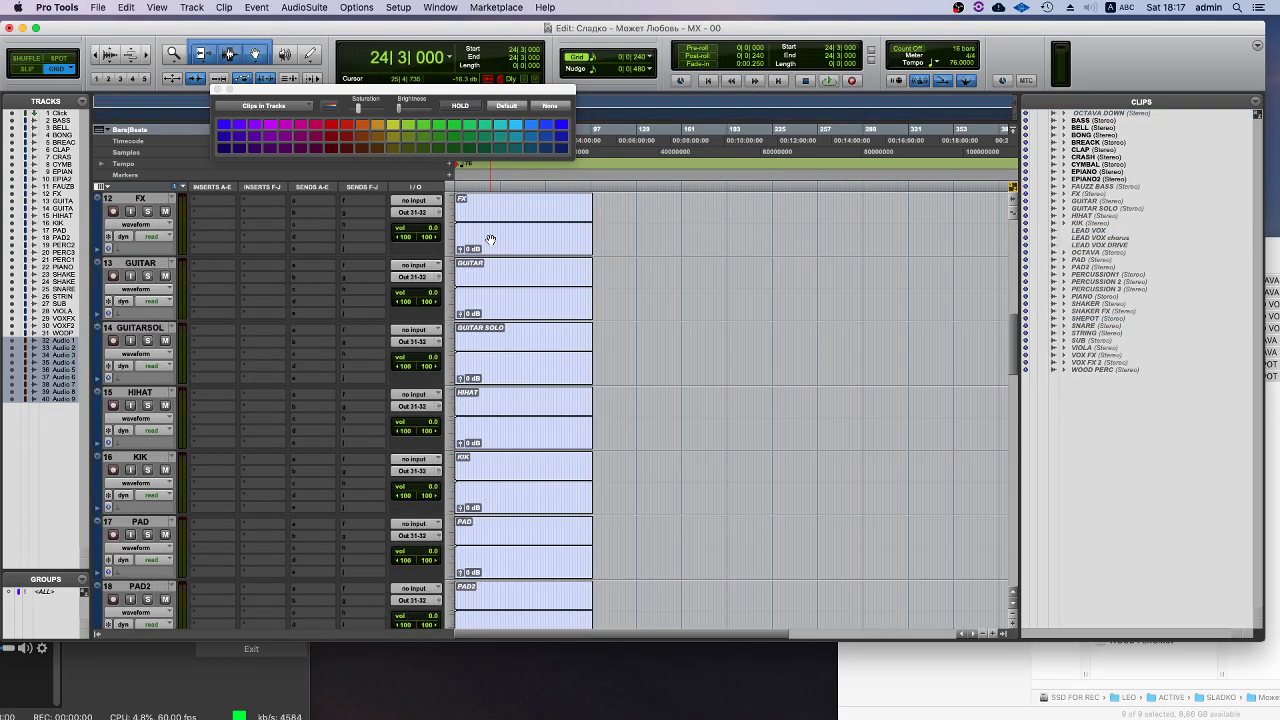
scroll(491, 240, "up", 10)
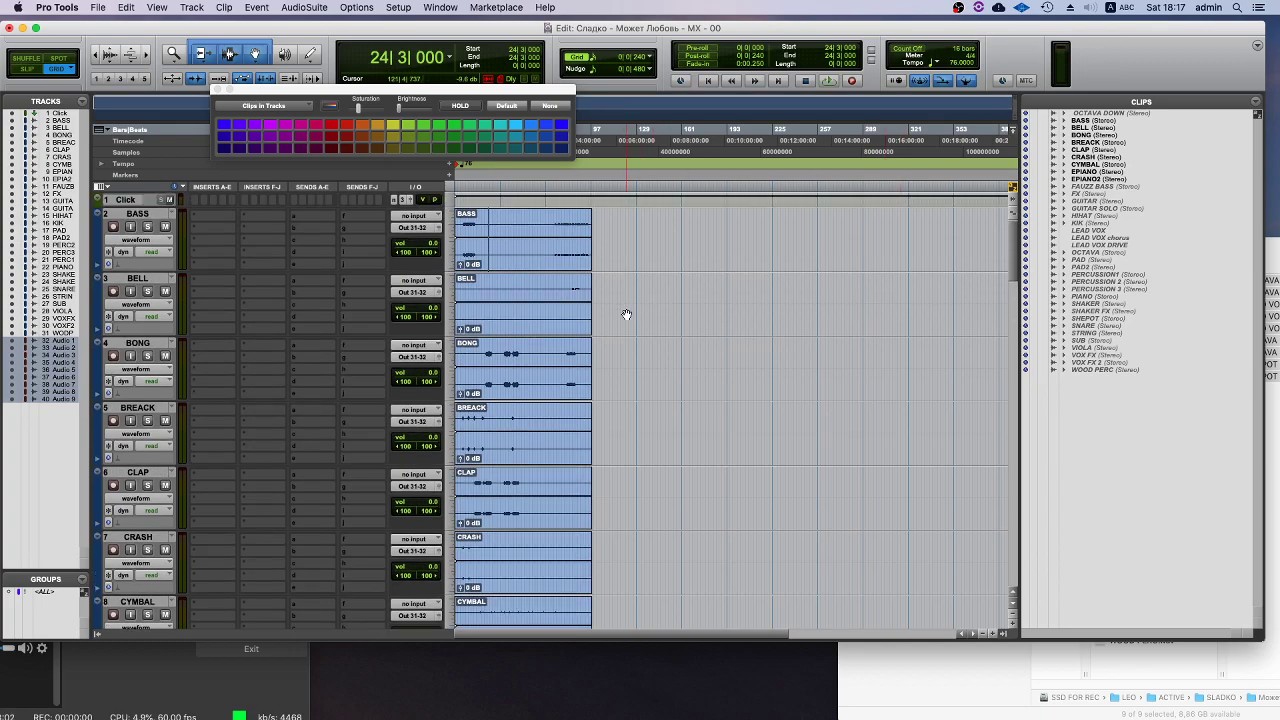
scroll(626, 315, "down", 5)
scroll(626, 315, "up", 5)
left_click(125, 199)
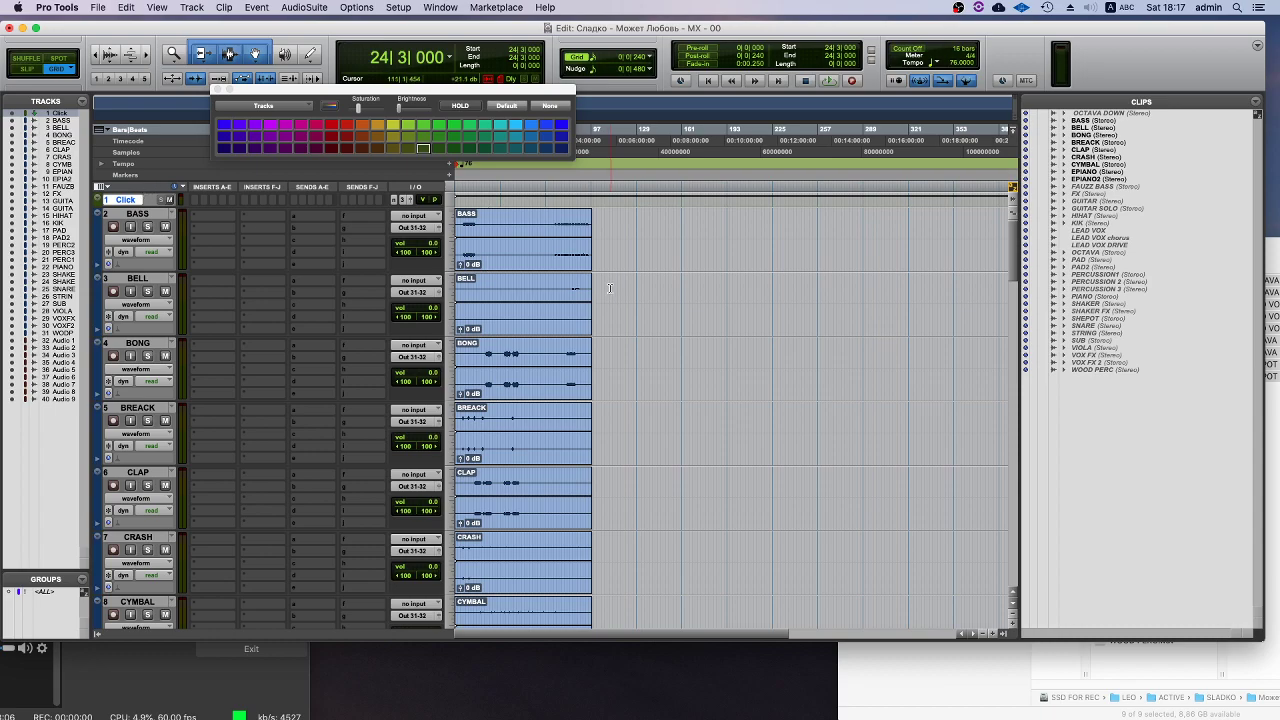
left_click(141, 213)
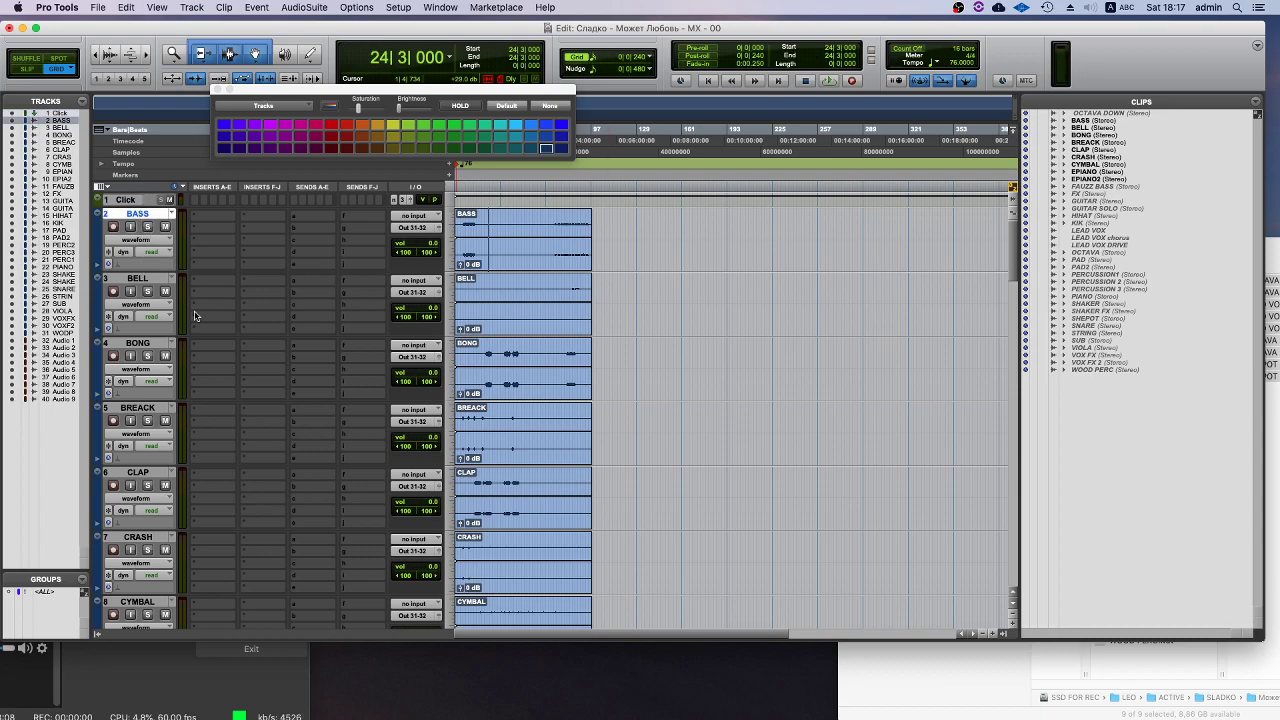
scroll(196, 317, "down", 15)
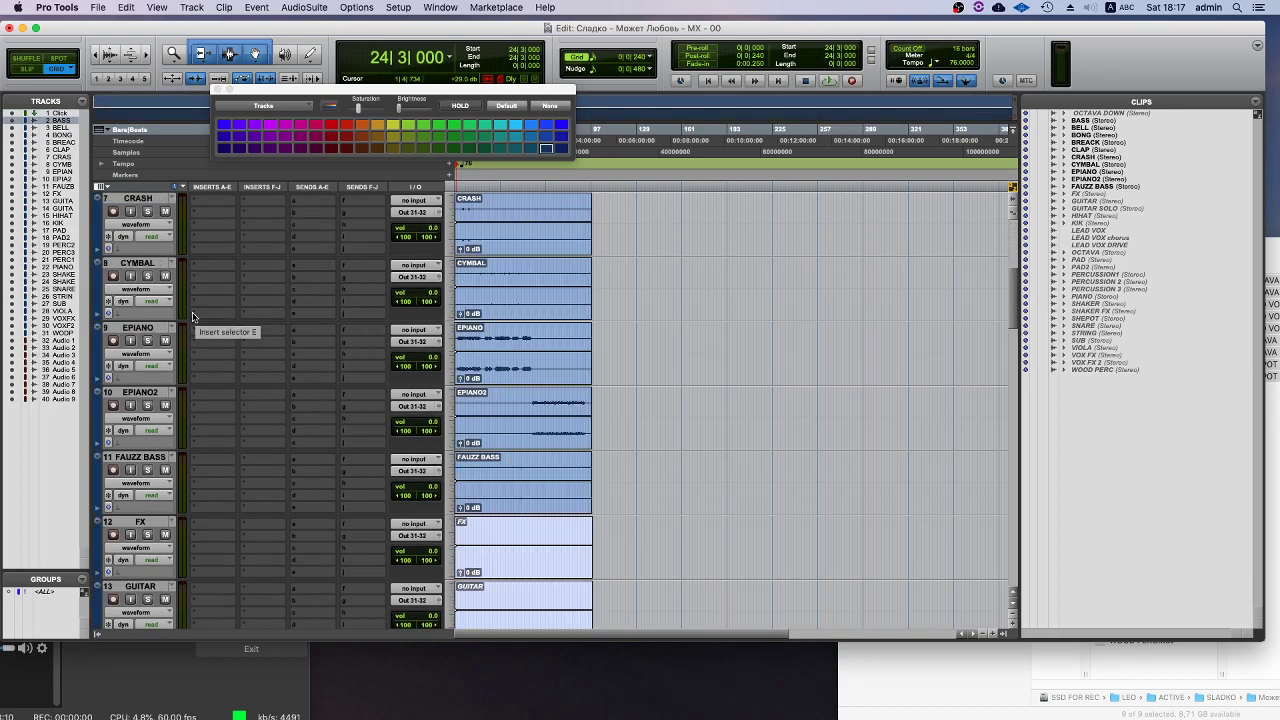
scroll(196, 317, "up", 15)
- Select the Click track as the insertion point and save the session
left_click(125, 199)
left_click(98, 7)
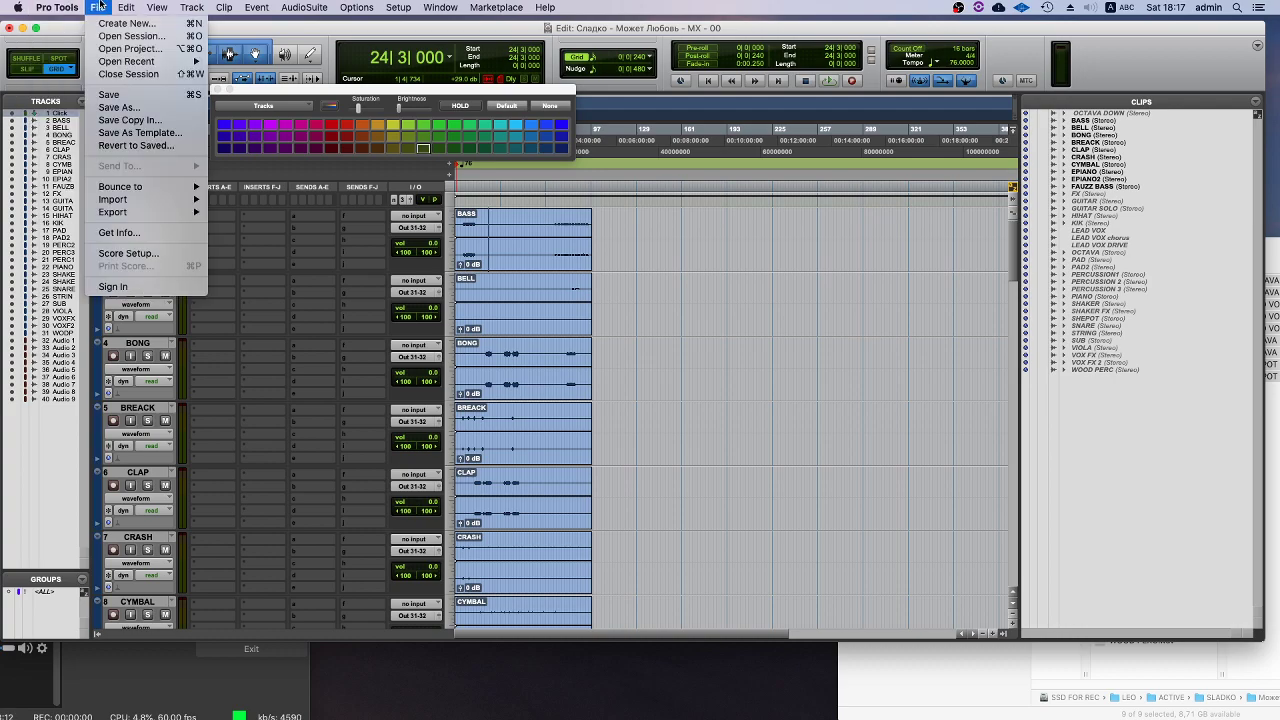
mouse_move(106, 202)
left_click(98, 7)
left_click(98, 7)
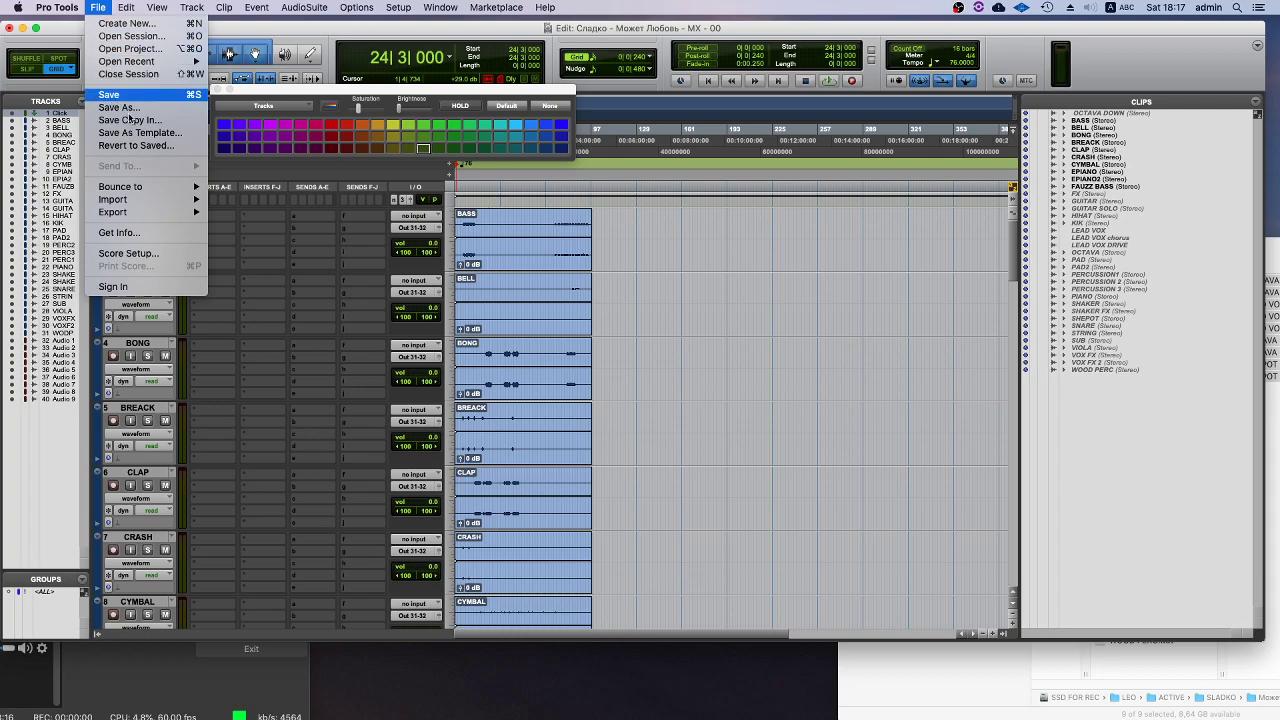
left_click(108, 94)
- Choose "Сладко - Просто - MX - 00.ptx" as the source for importing session data and select all its tracks
left_click(106, 7)
mouse_move(108, 199)
left_click(245, 199)
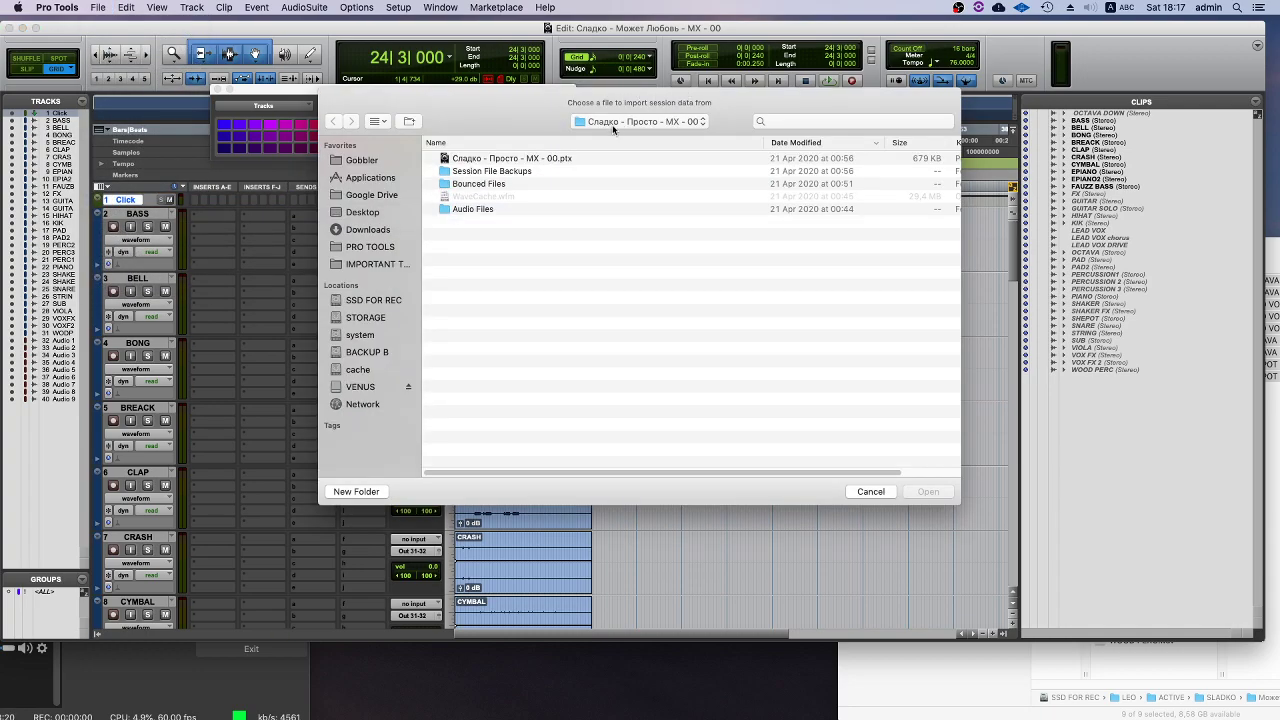
double_click(527, 160)
scroll(489, 410, "down", 10)
key("super+a")
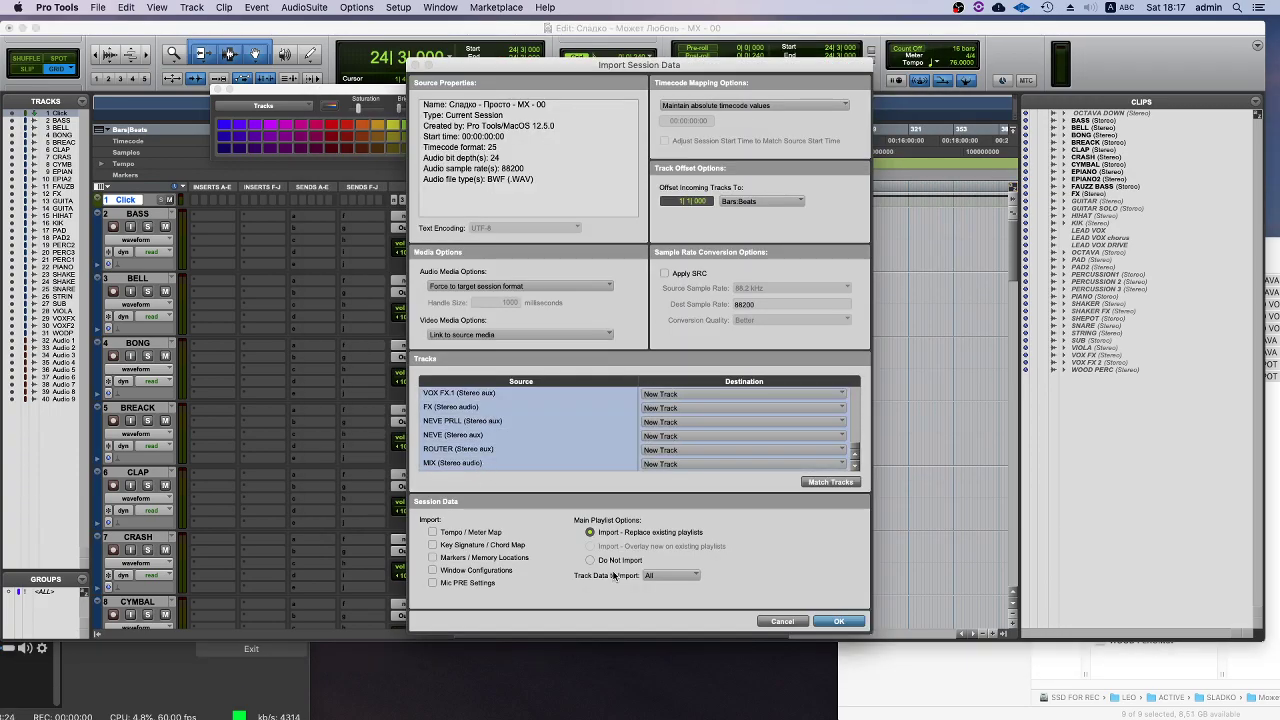
- Import the selected tracks without main playlists, excluding alternate playlists, clips and media, and clip gain from the track data
left_click(591, 560)
left_click(694, 578)
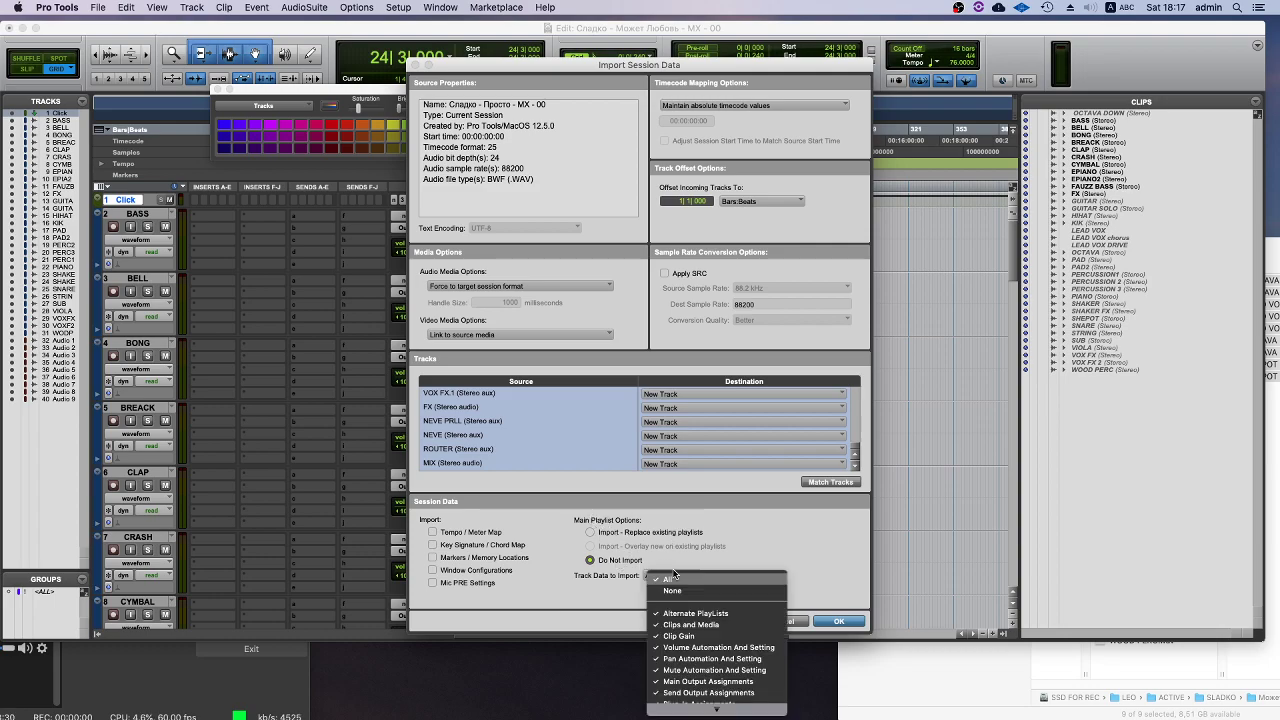
left_click(717, 625)
left_click(660, 577)
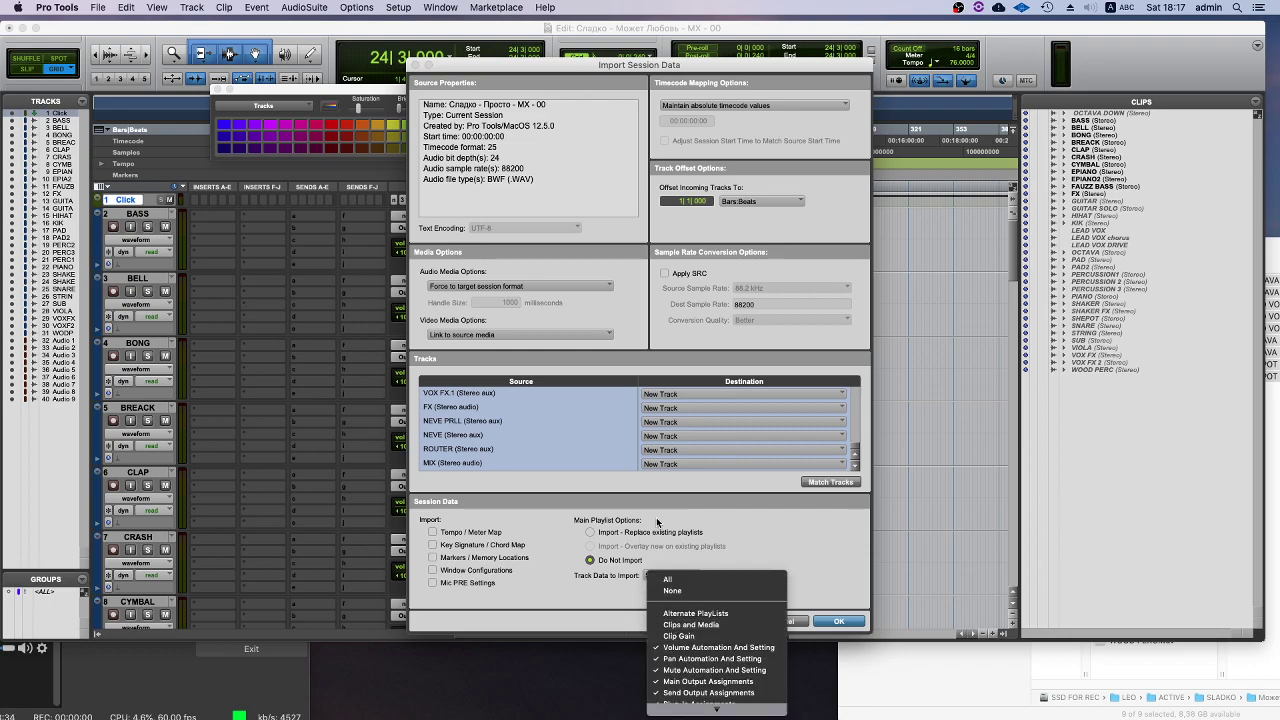
left_click(663, 546)
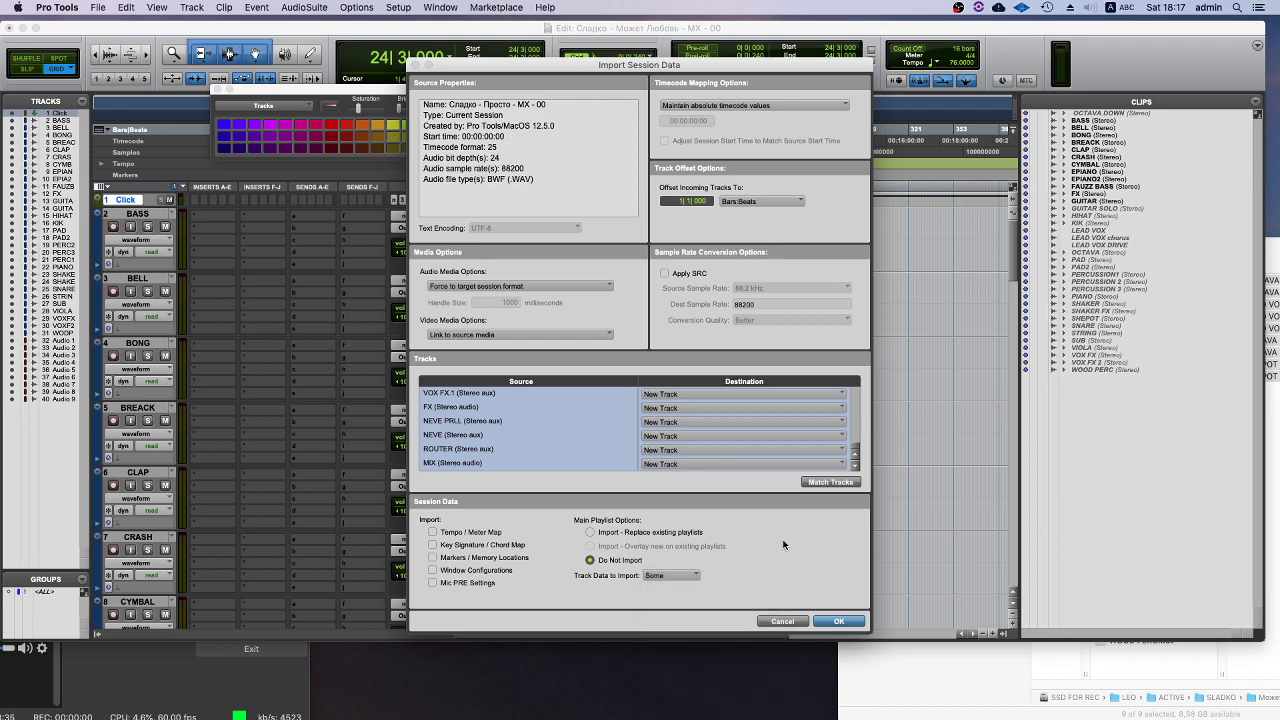
left_click(841, 621)
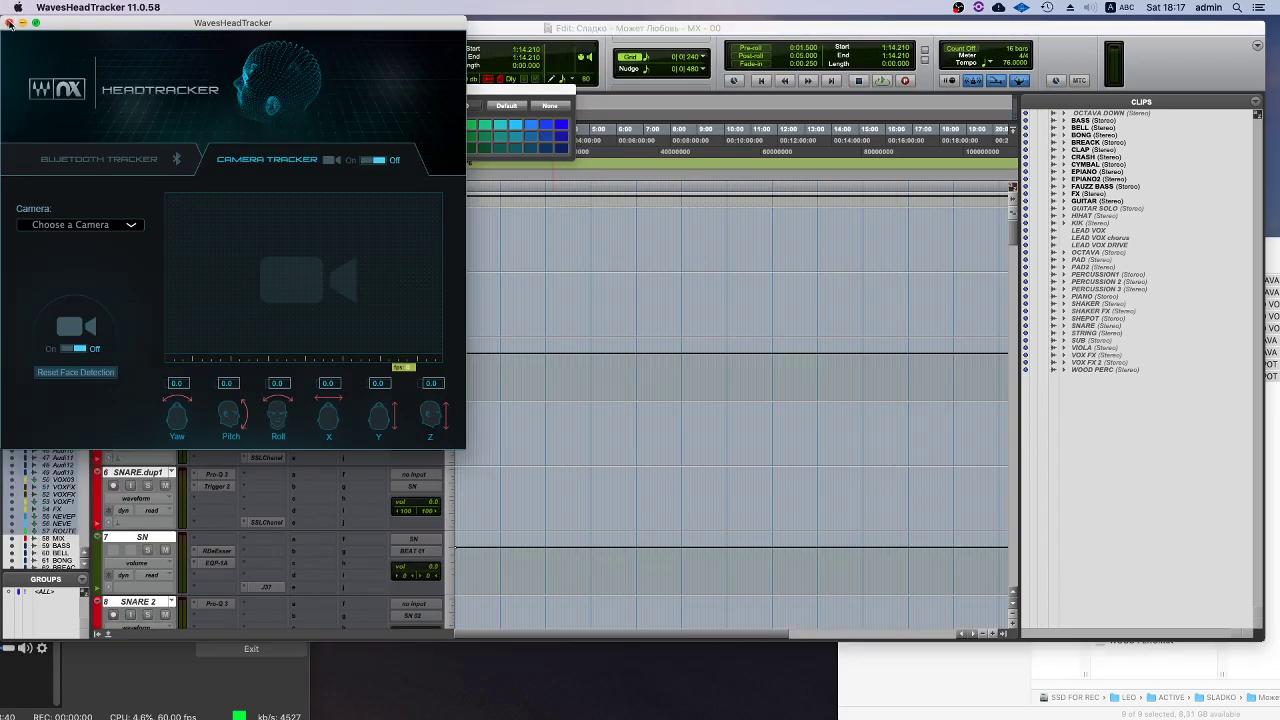
- Close the WavesHeadTracker window and examine the imported template tracks, including the volume automation on BEAT 01
left_click(9, 22)
left_click(208, 239)
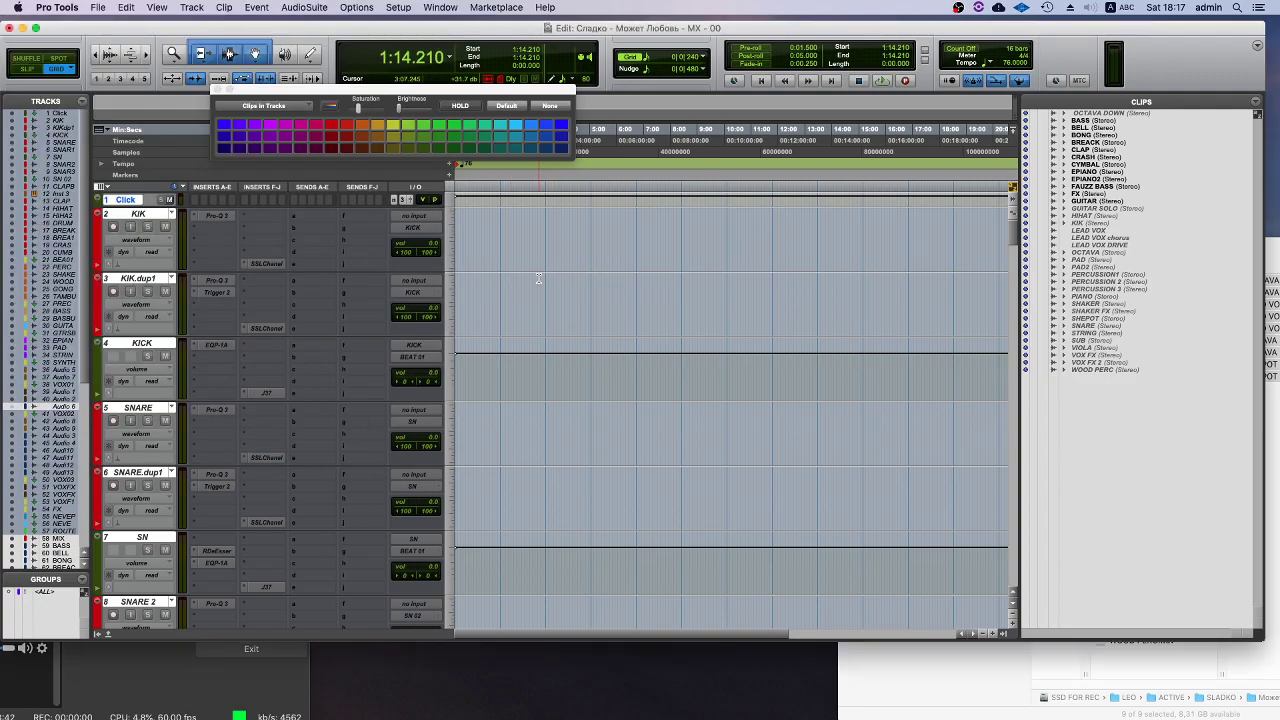
left_click(472, 210)
scroll(472, 210, "down", 15)
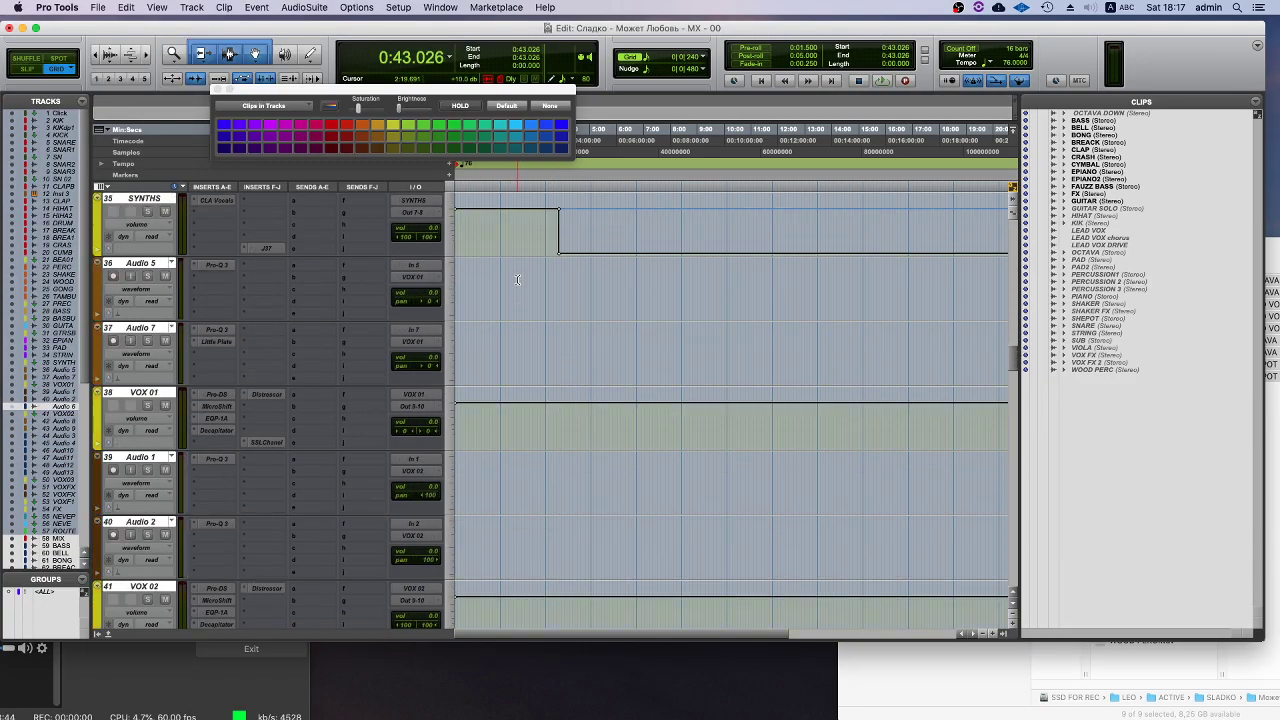
scroll(519, 278, "up", 5)
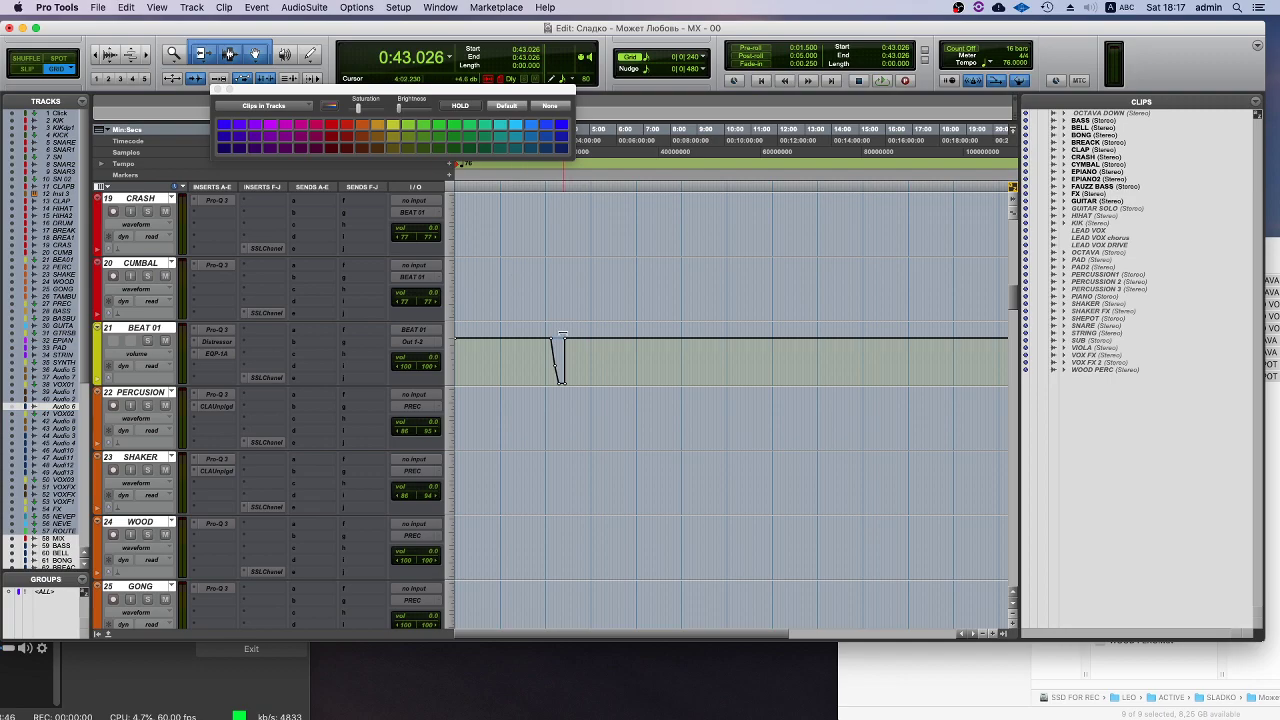
left_click_drag(528, 350, 618, 350)
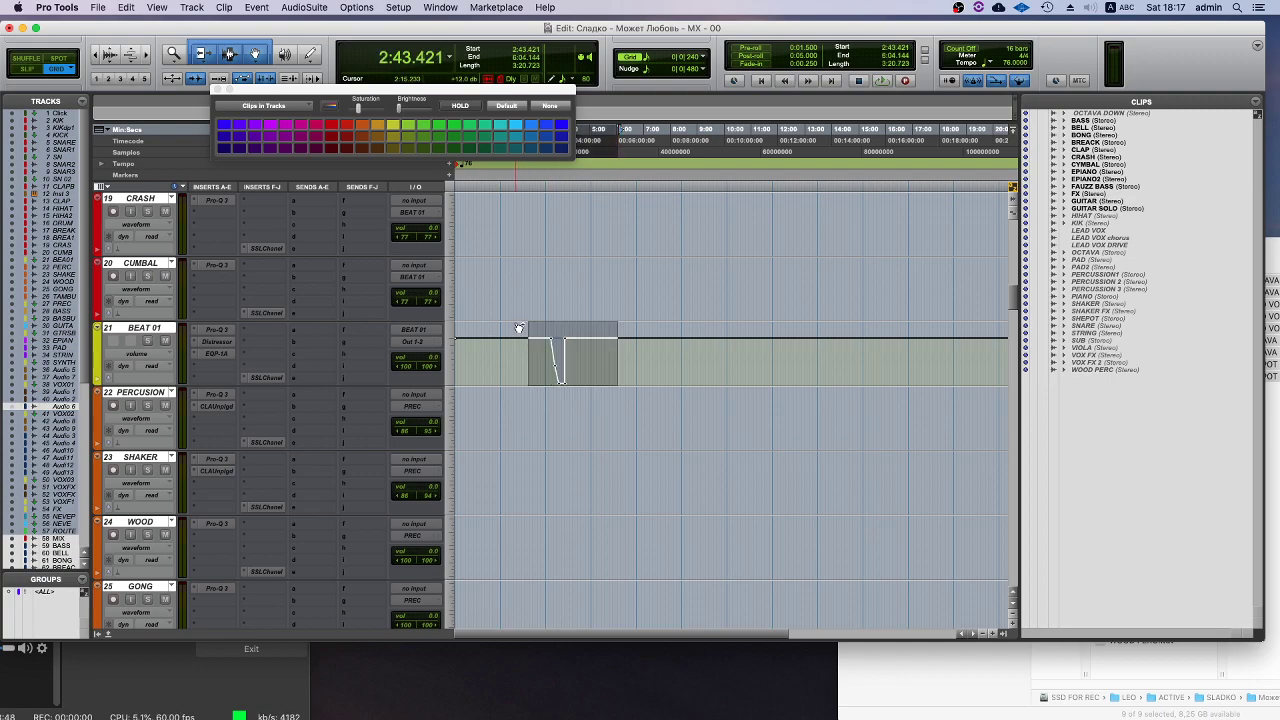
- Delete the tracks from Click through MIX, removing the whole imported template above BASS
scroll(352, 262, "up", 15)
left_click(142, 215)
scroll(185, 328, "down", 20)
scroll(185, 328, "down", 18)
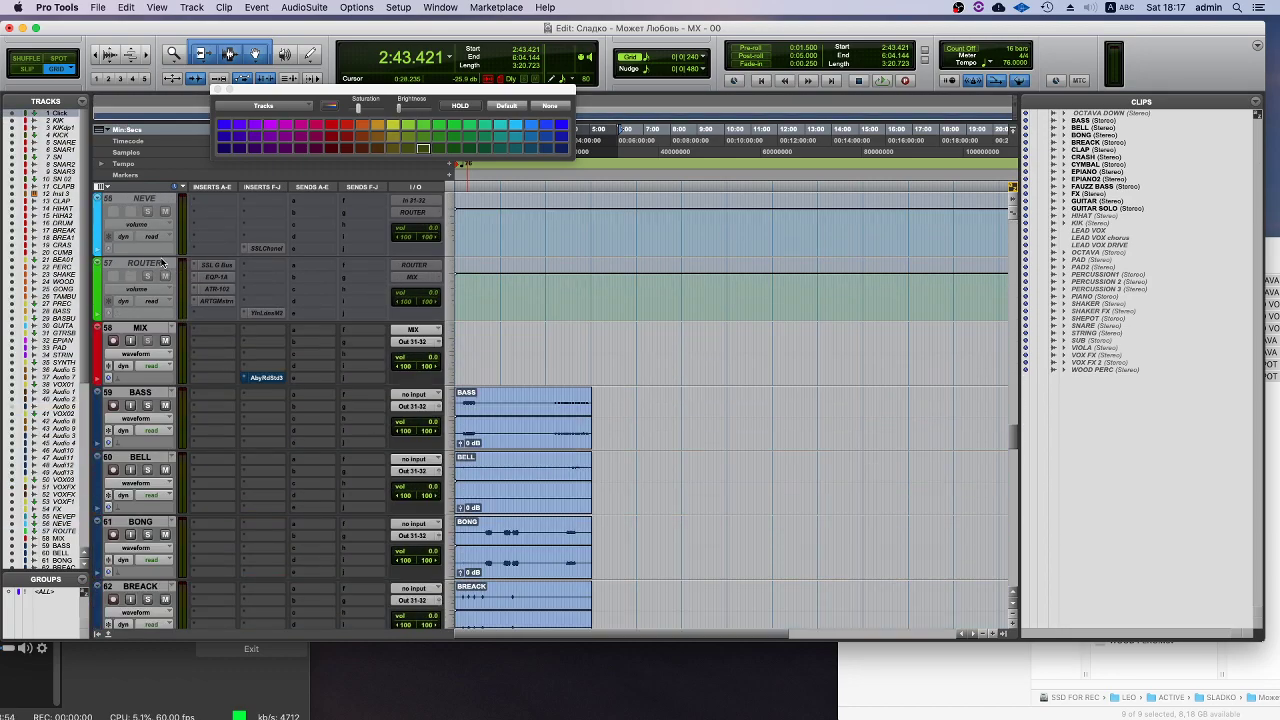
right_click(163, 263)
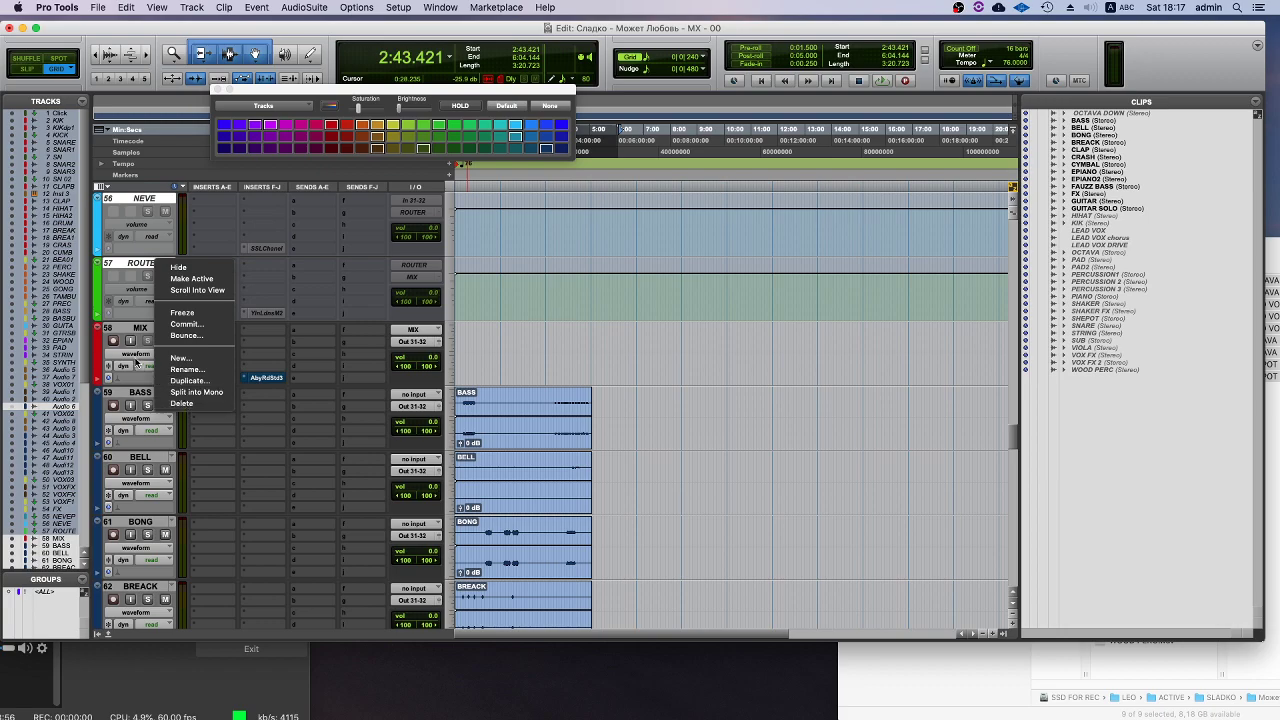
left_click(191, 278)
right_click(142, 328)
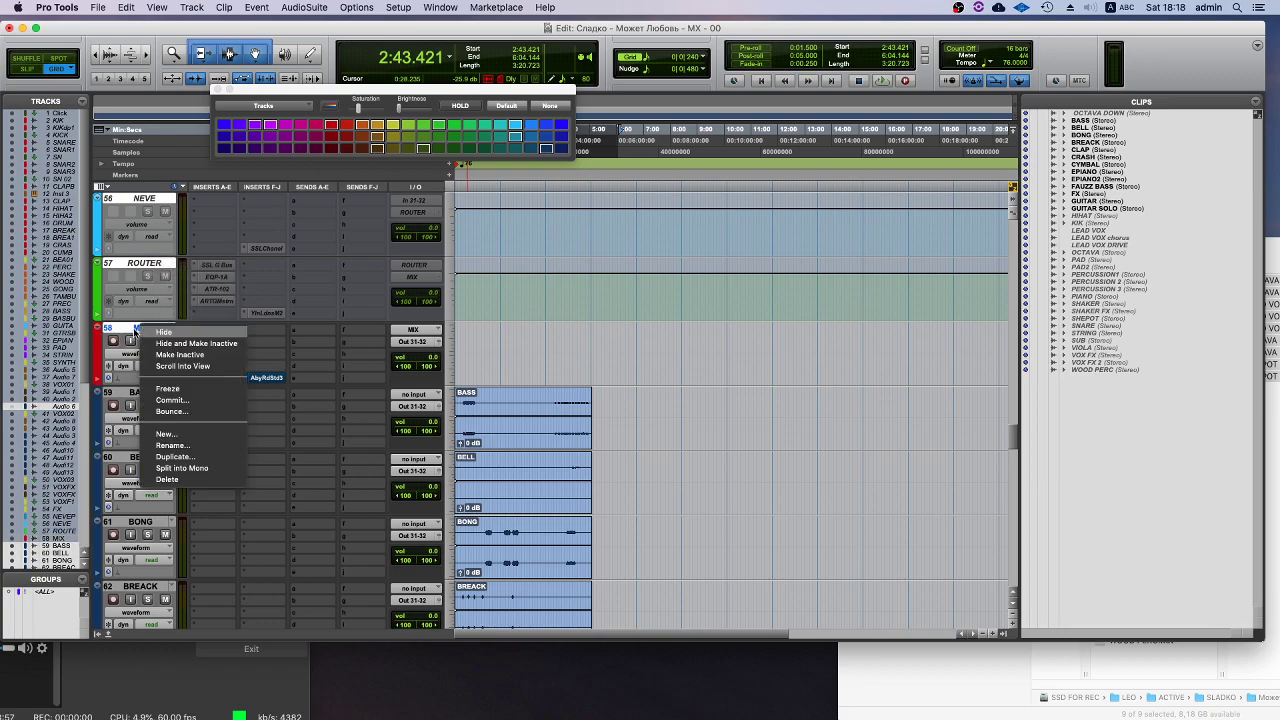
left_click(172, 479)
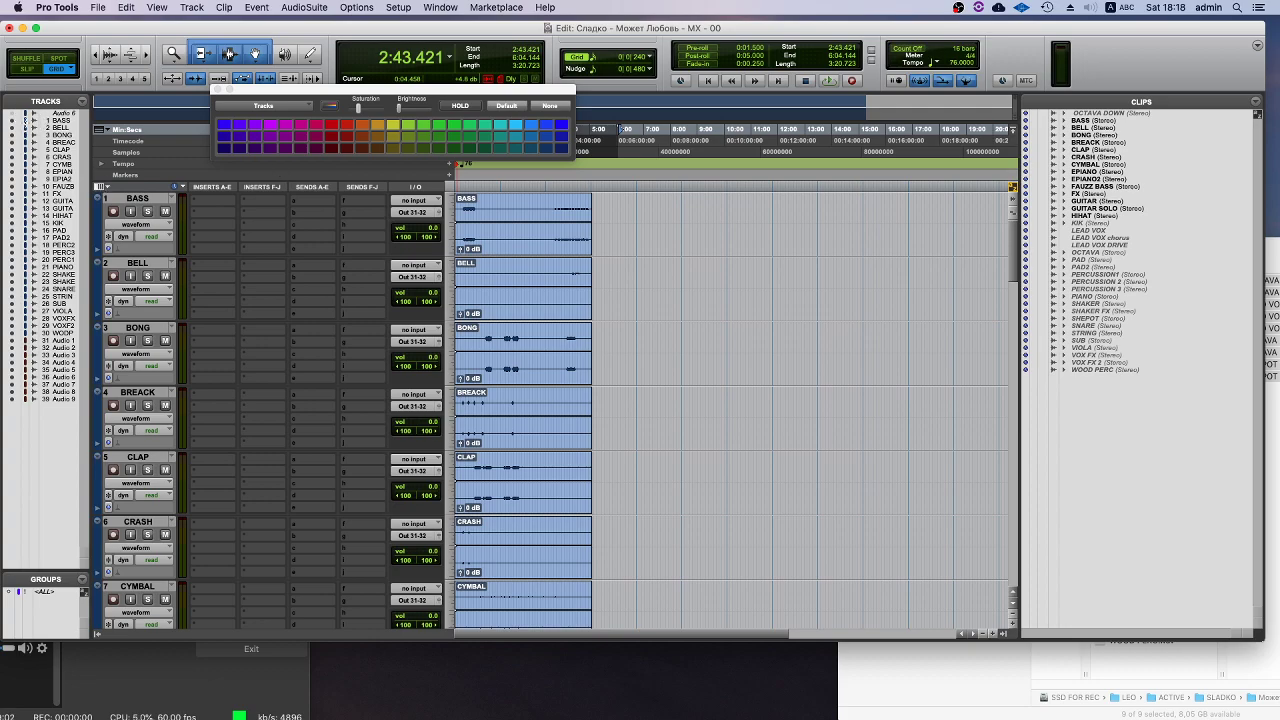
- Show the hidden Audio 6 track and select all tracks of "Сладко - Просто - MX - 00.ptx" for a new session data import
left_click(134, 199)
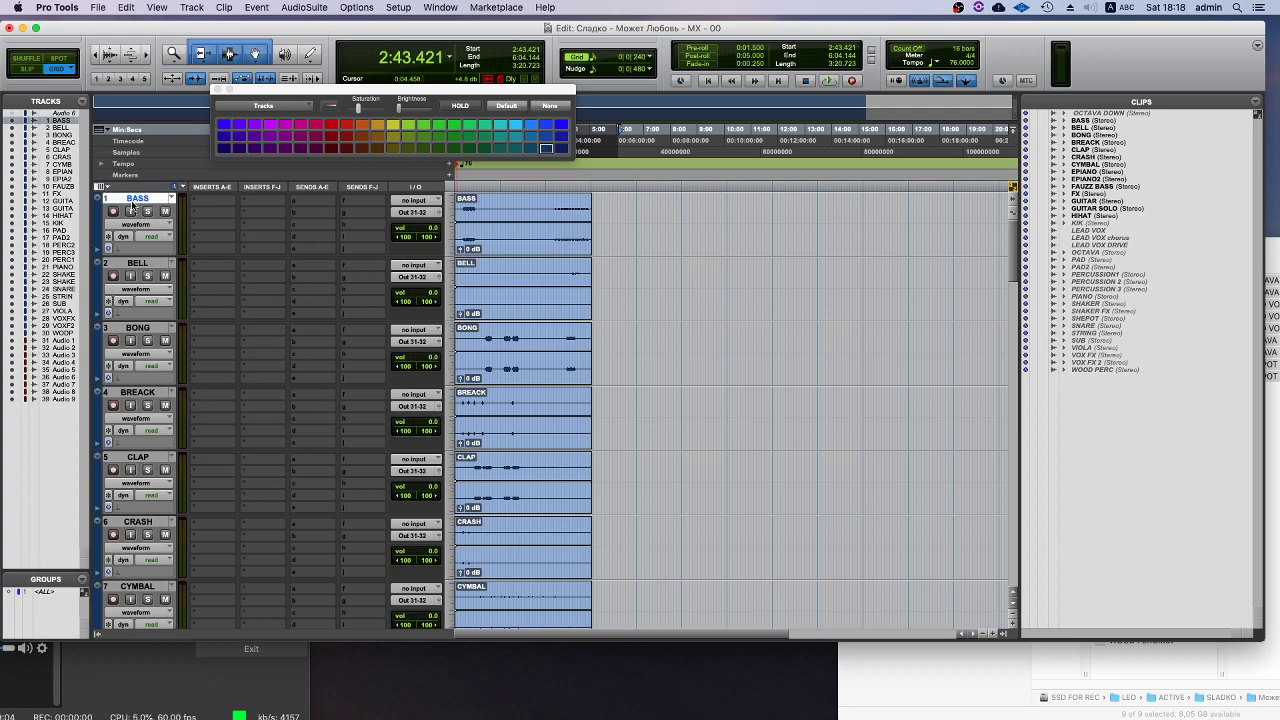
left_click(10, 114)
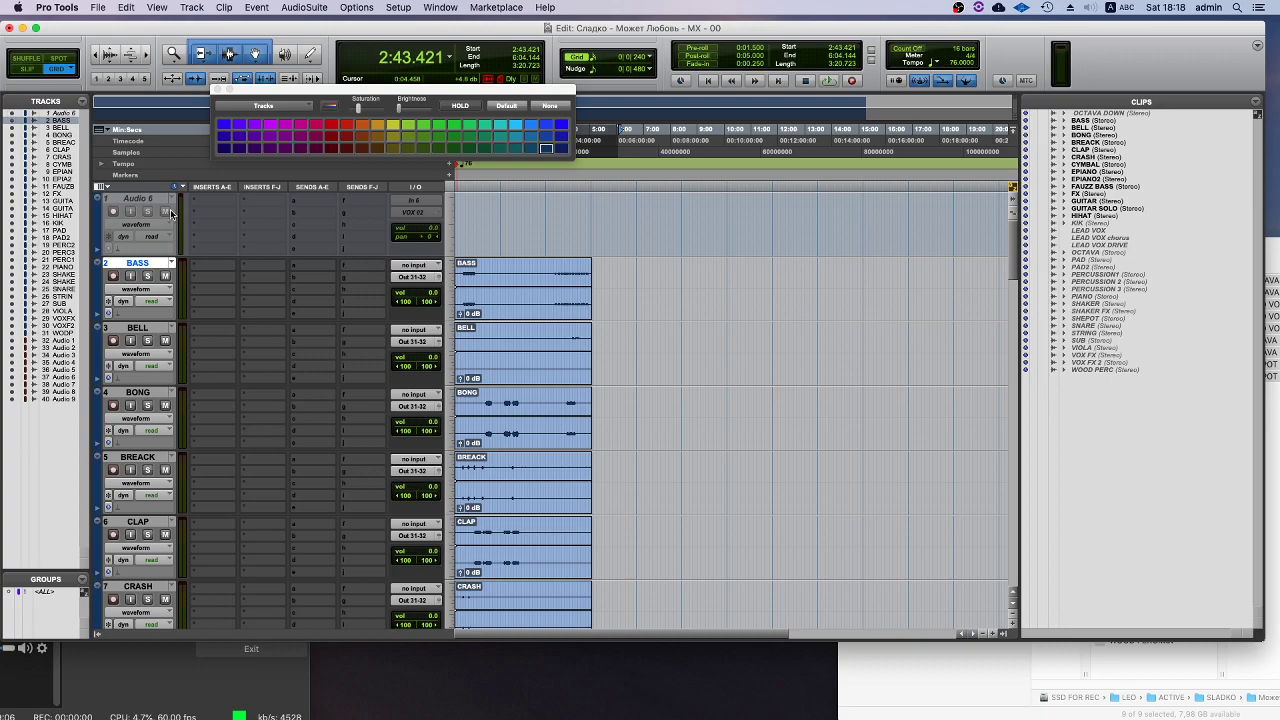
left_click(98, 7)
mouse_move(115, 200)
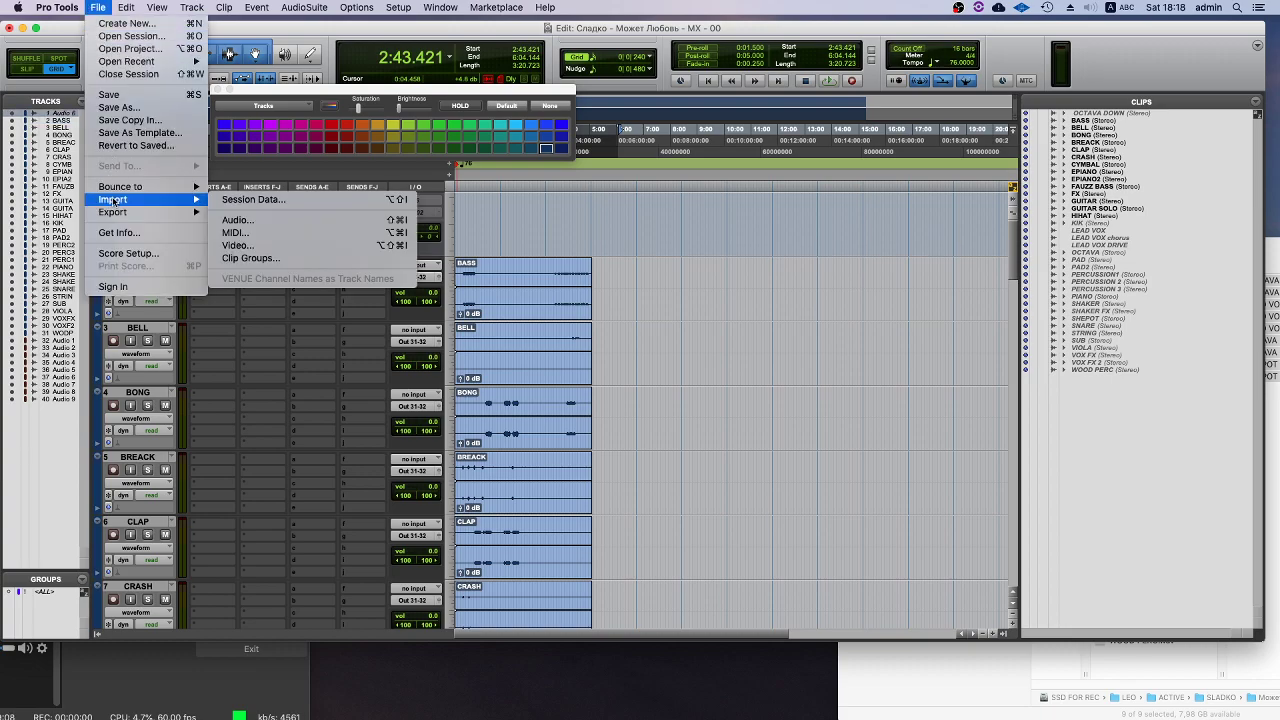
left_click(224, 200)
double_click(552, 160)
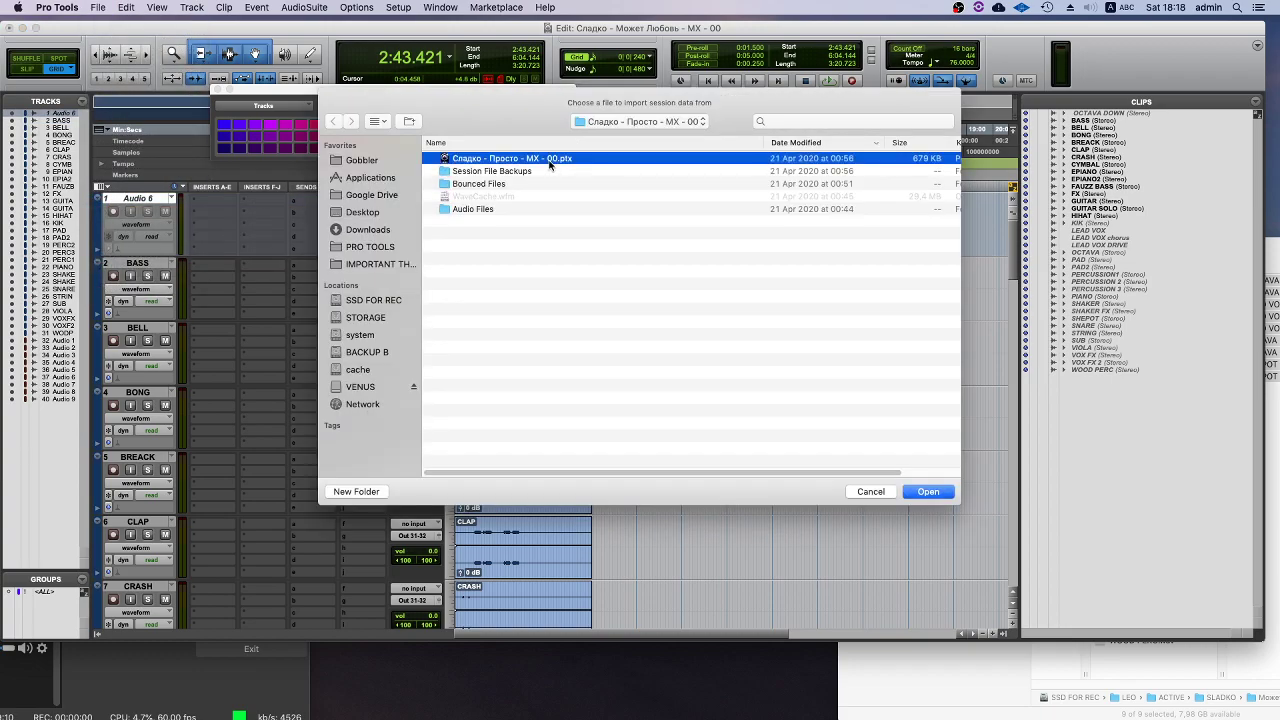
left_click(505, 390)
key("super+a")
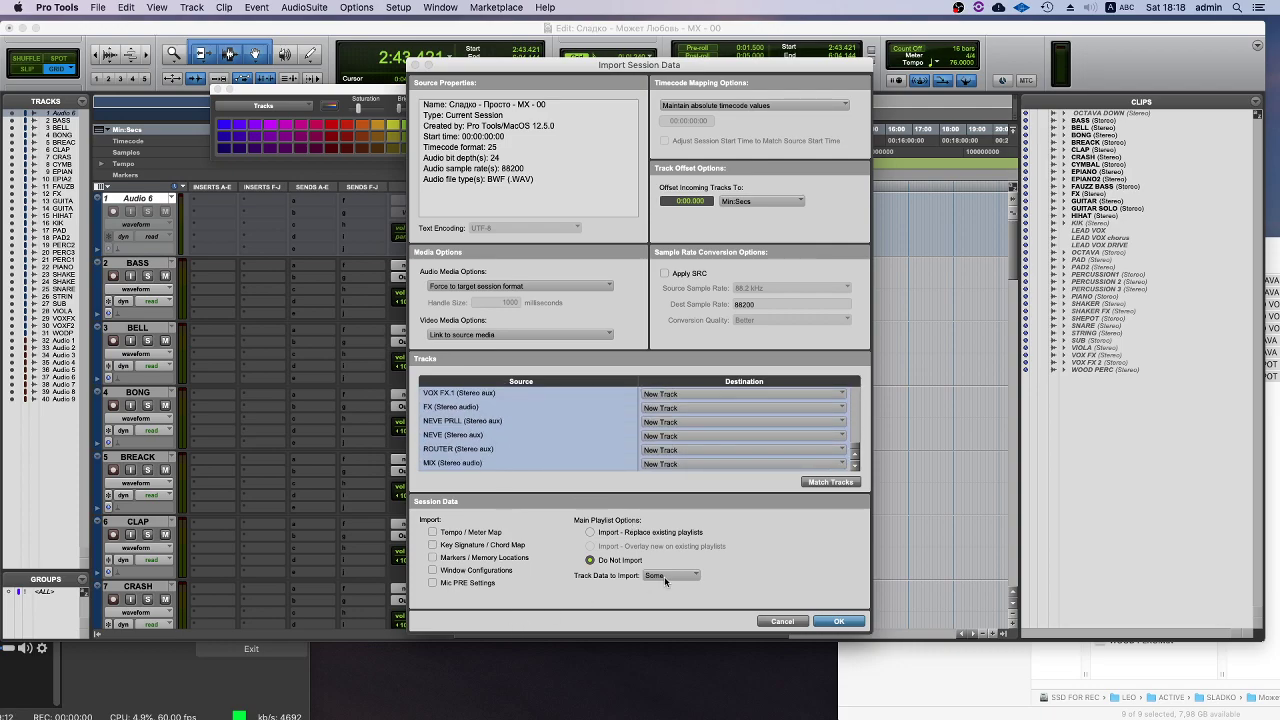
- Exclude volume and pan automation and settings from the track data and import all selected tracks as new tracks
left_click(670, 575)
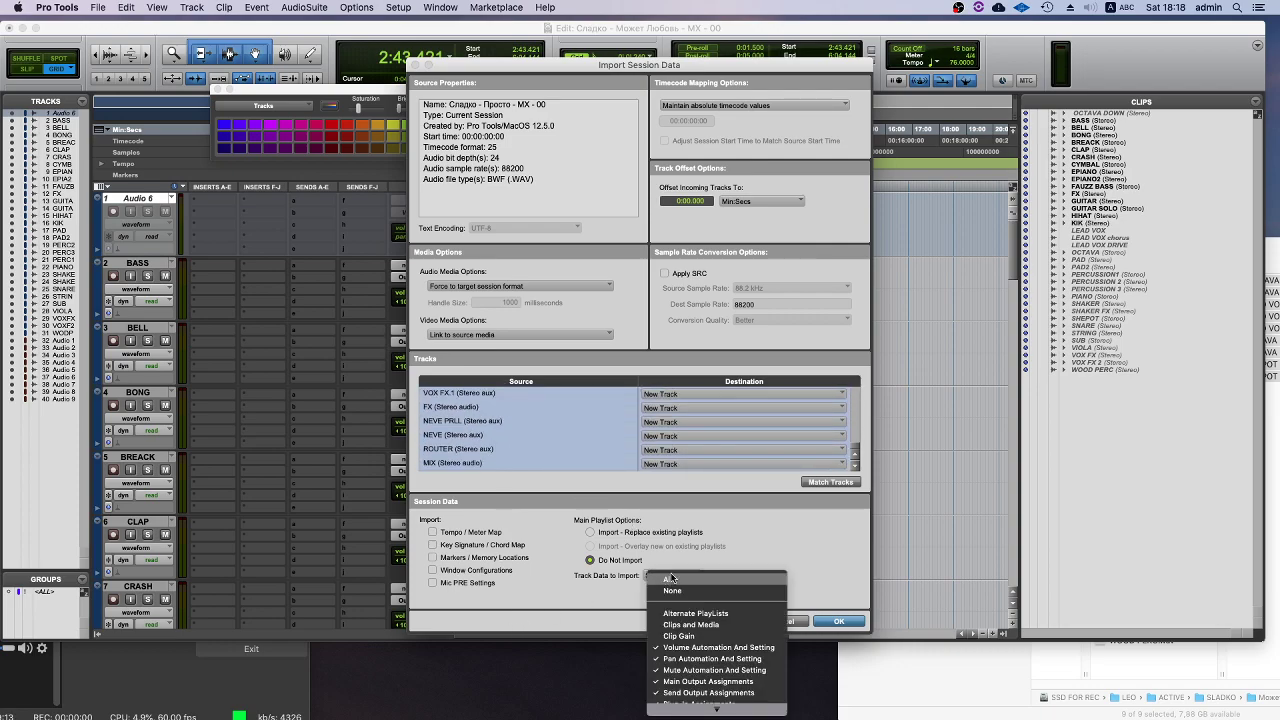
left_click(678, 648)
left_click(670, 580)
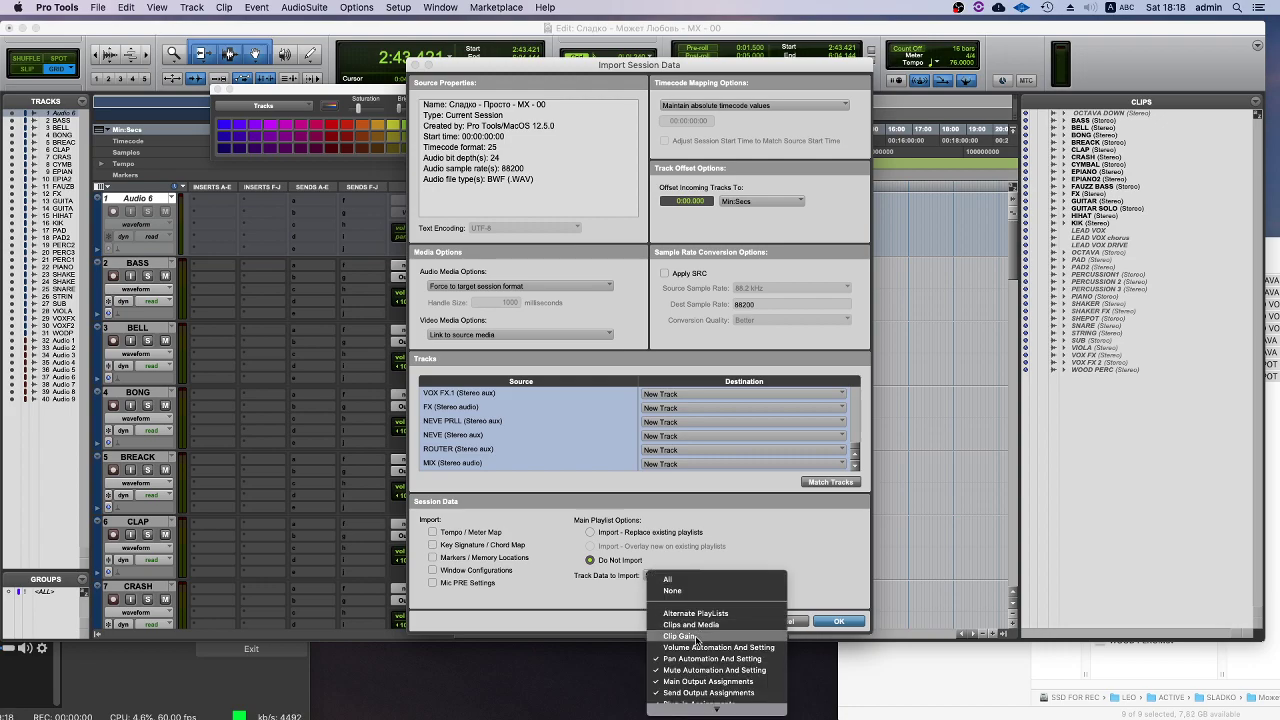
left_click(698, 659)
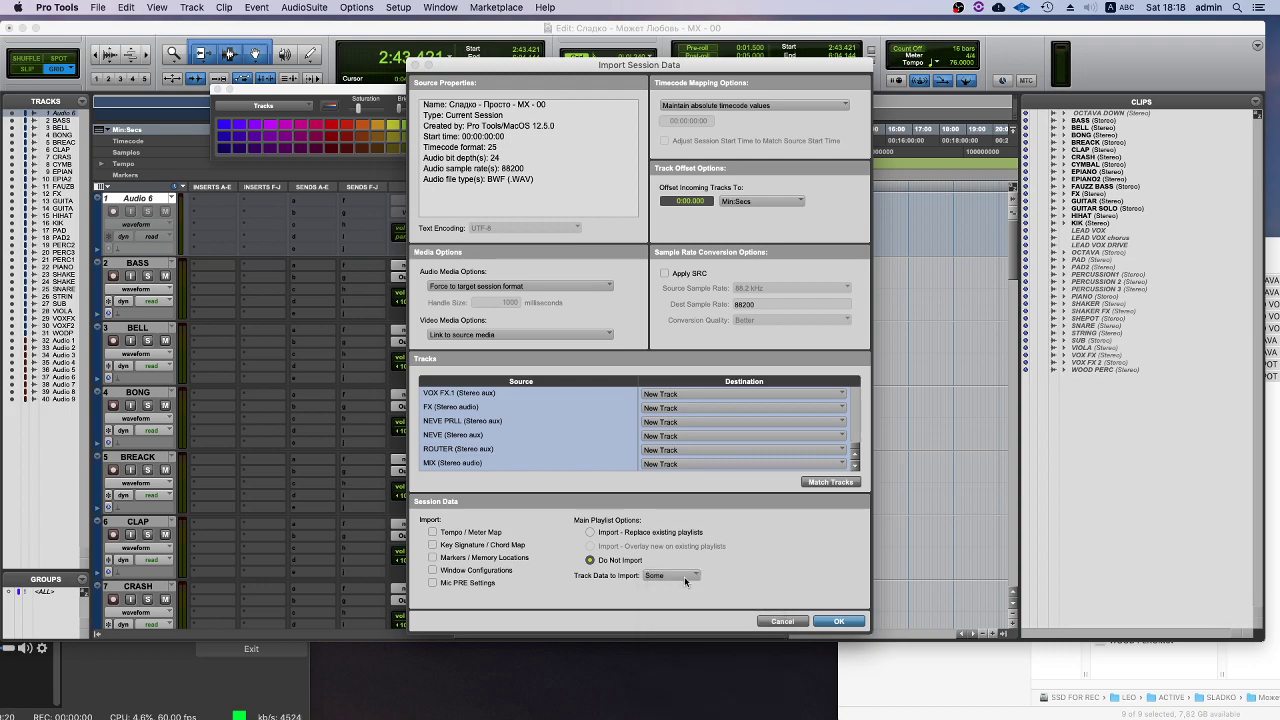
left_click(684, 577)
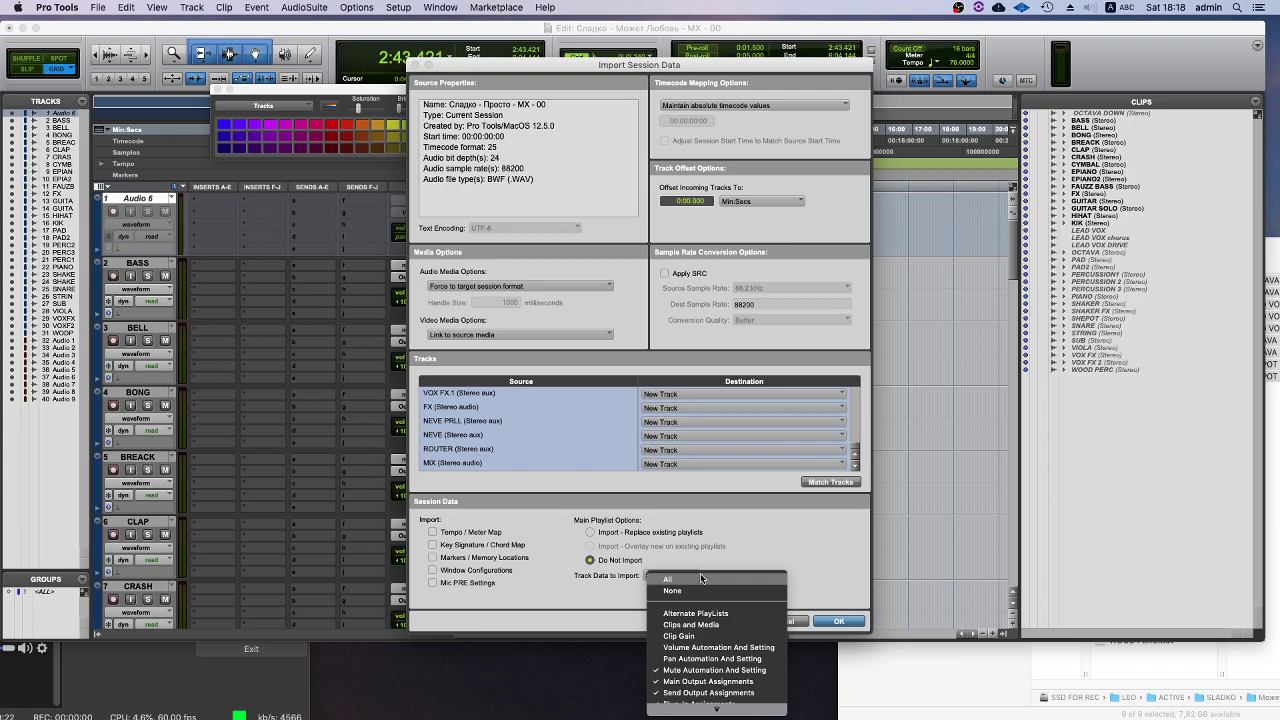
scroll(735, 679, "down", 5)
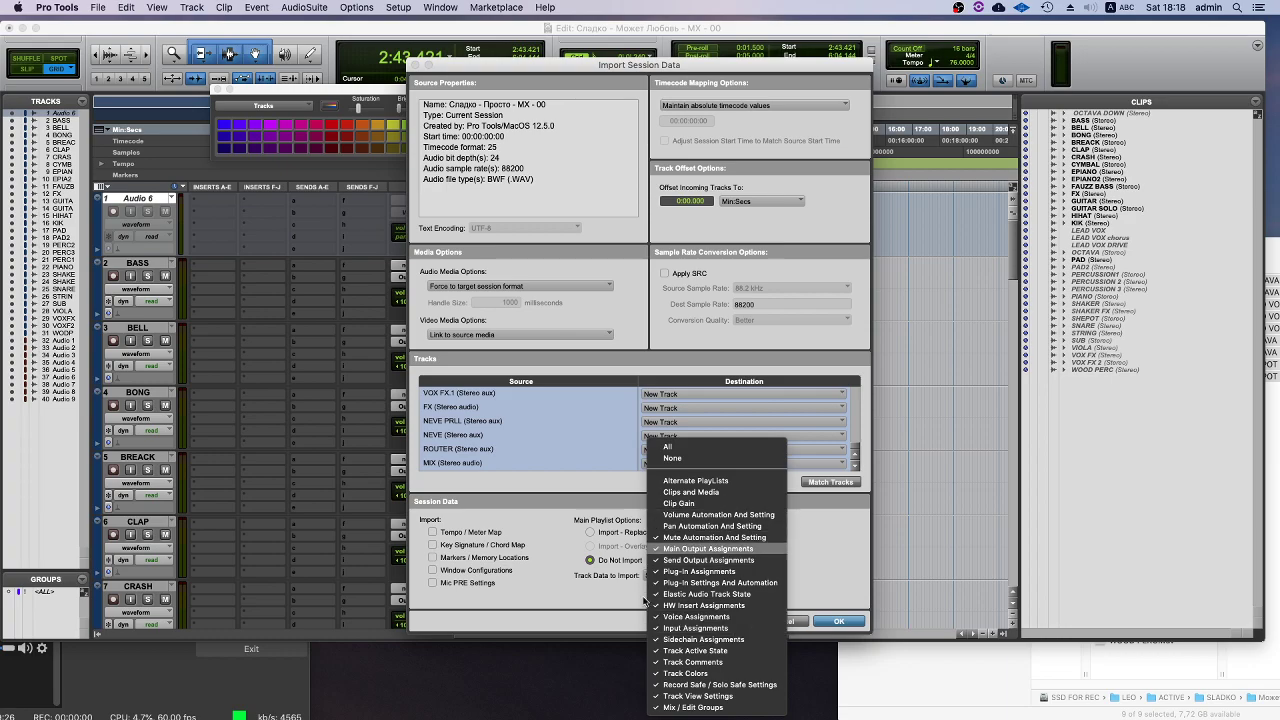
left_click(833, 524)
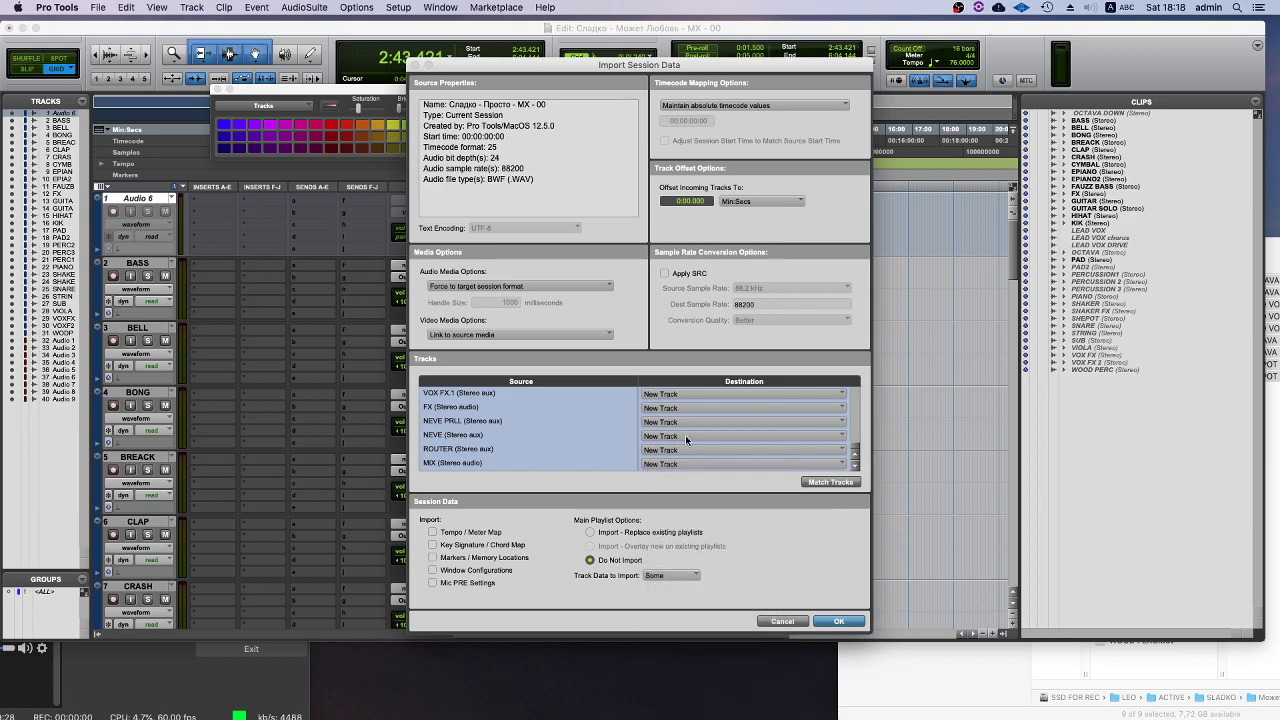
scroll(685, 435, "up", 5)
scroll(680, 459, "down", 5)
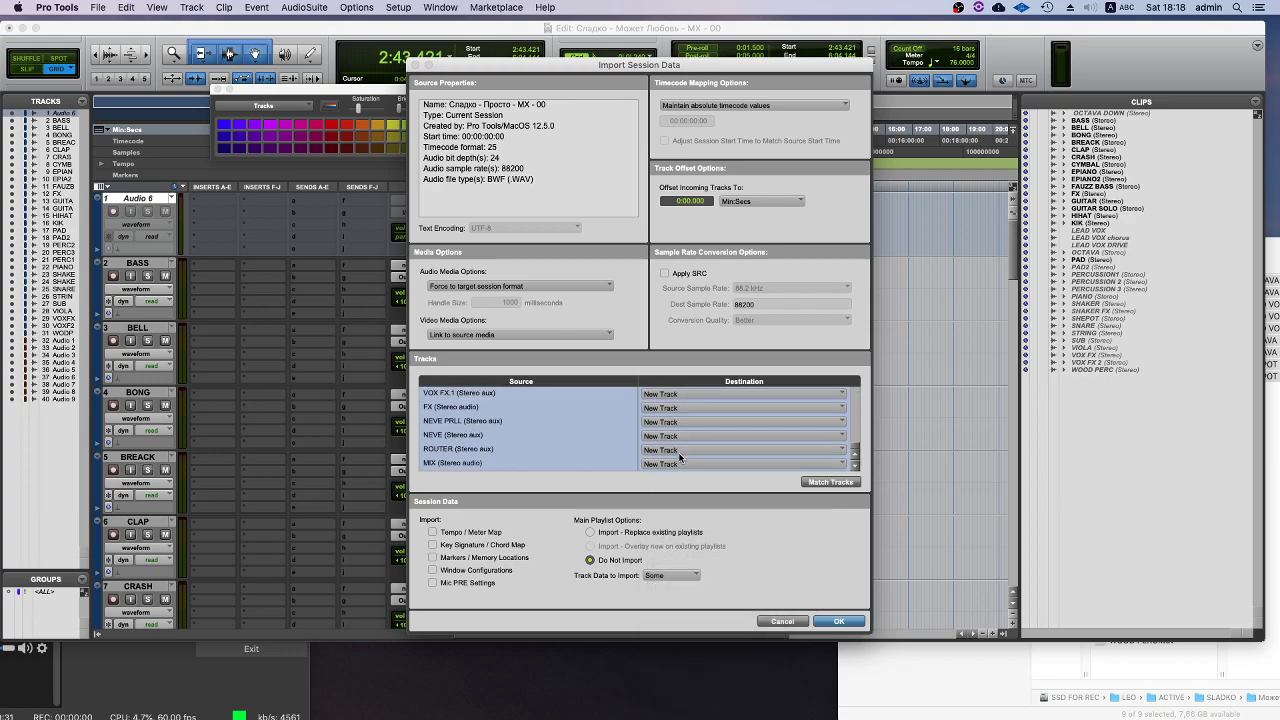
left_click(838, 621)
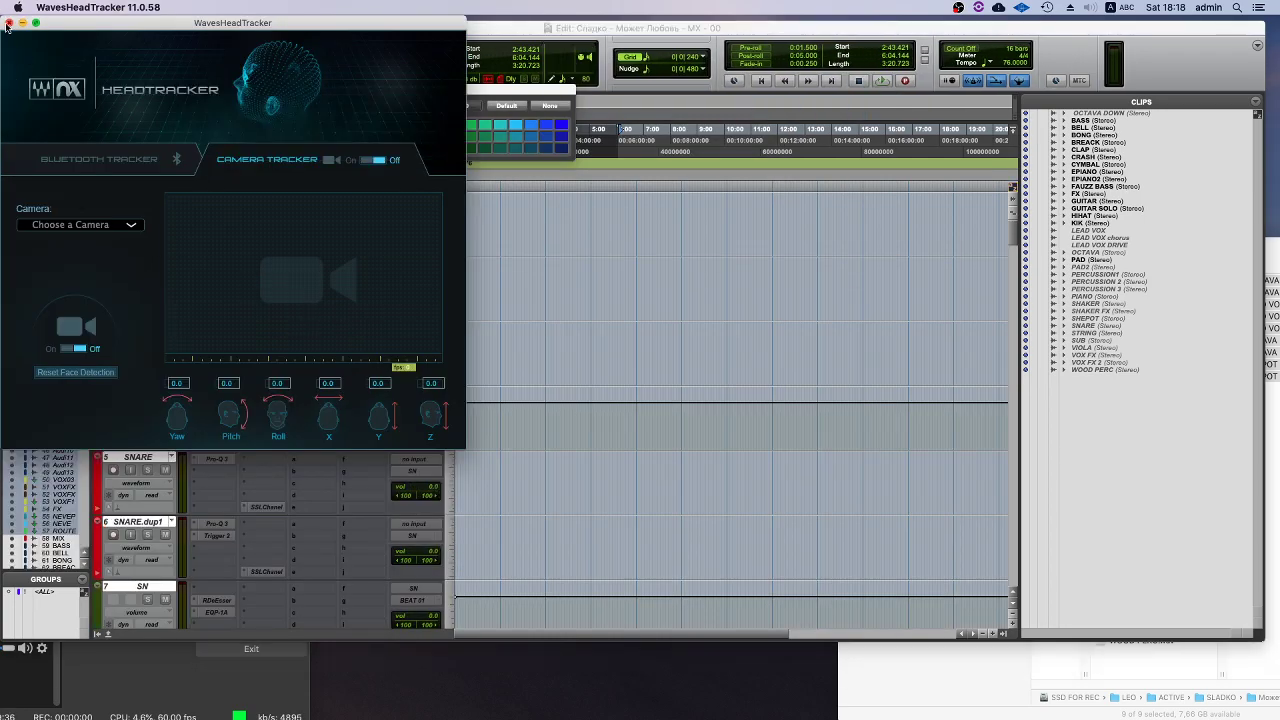
- Quit WavesHeadTracker, look through the imported template tracks down to NEVE and ROUTER, and select the MIX track
left_click(9, 22)
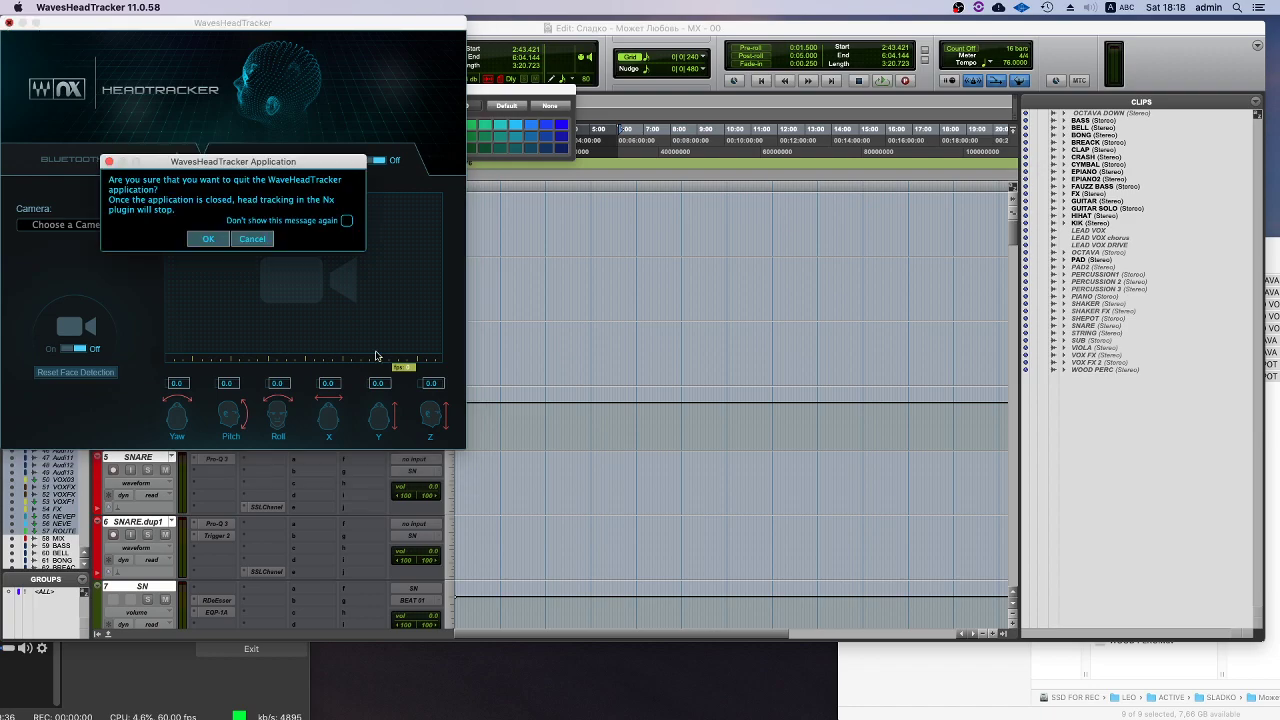
left_click(208, 239)
scroll(357, 443, "down", 15)
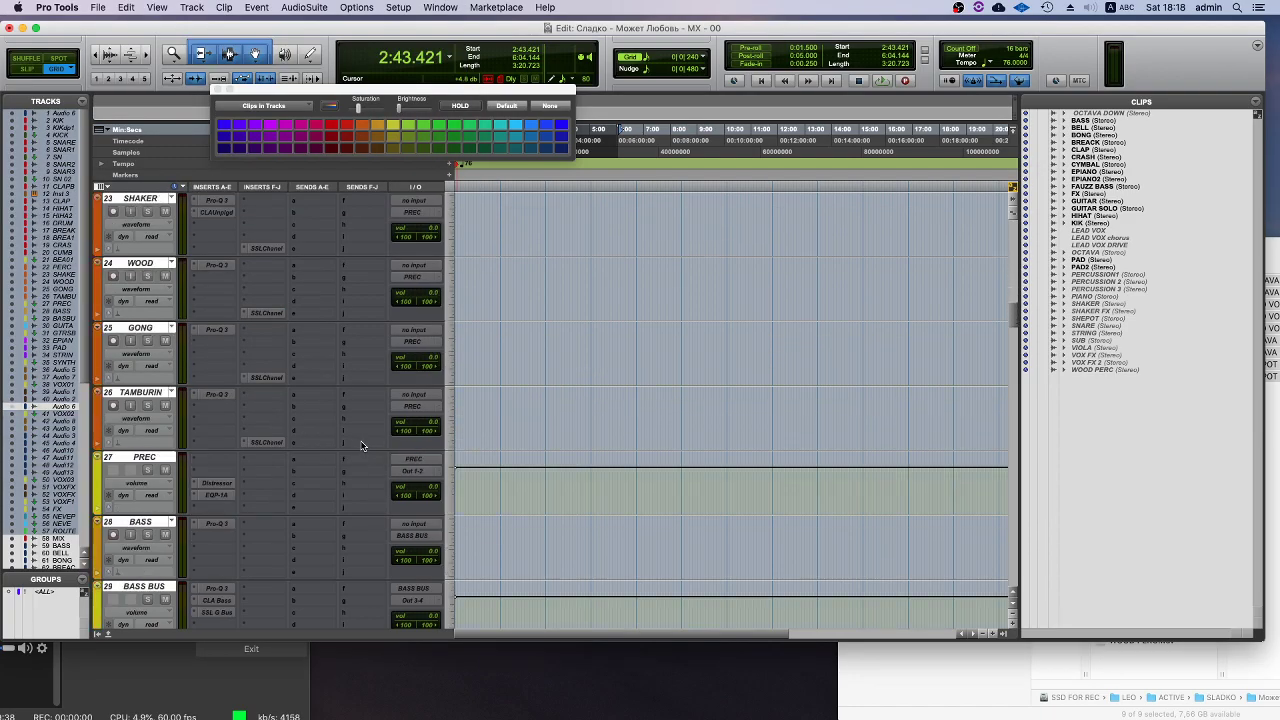
scroll(360, 444, "down", 20)
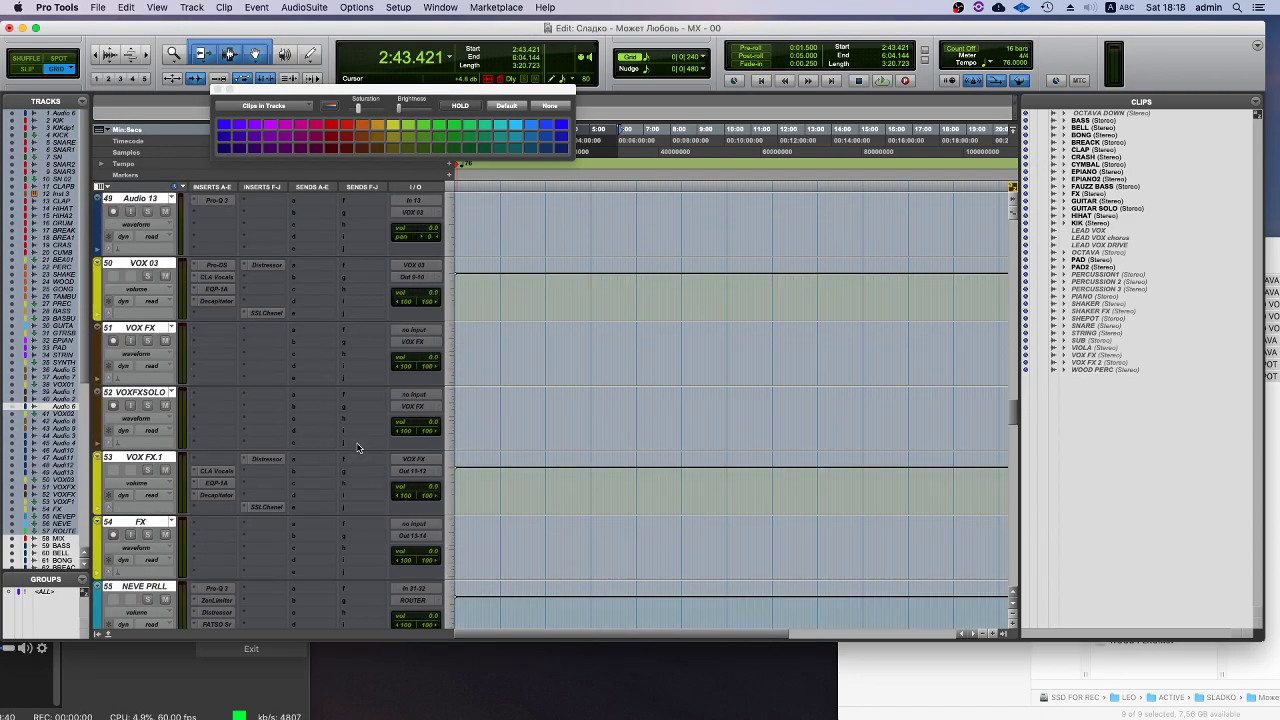
scroll(357, 448, "down", 1)
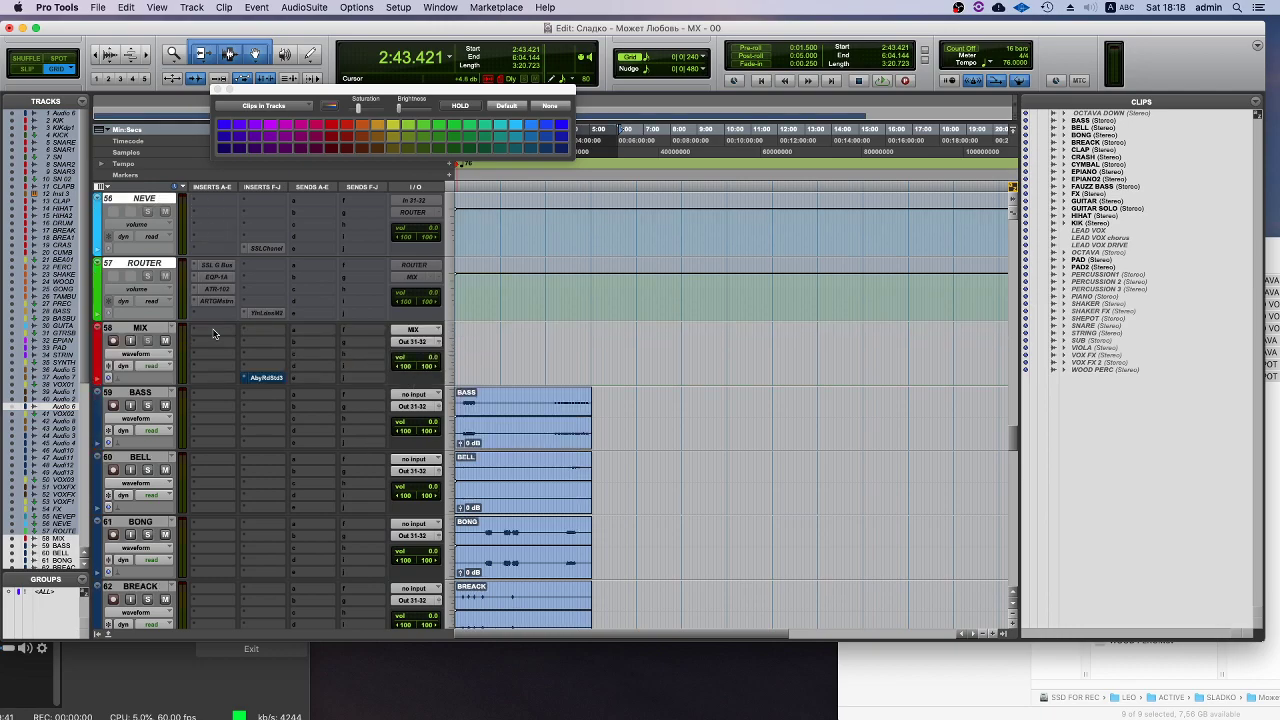
left_click(140, 328)
- Move the BASS clip from the audio track below MIX onto the template's BASS track
left_click(533, 445)
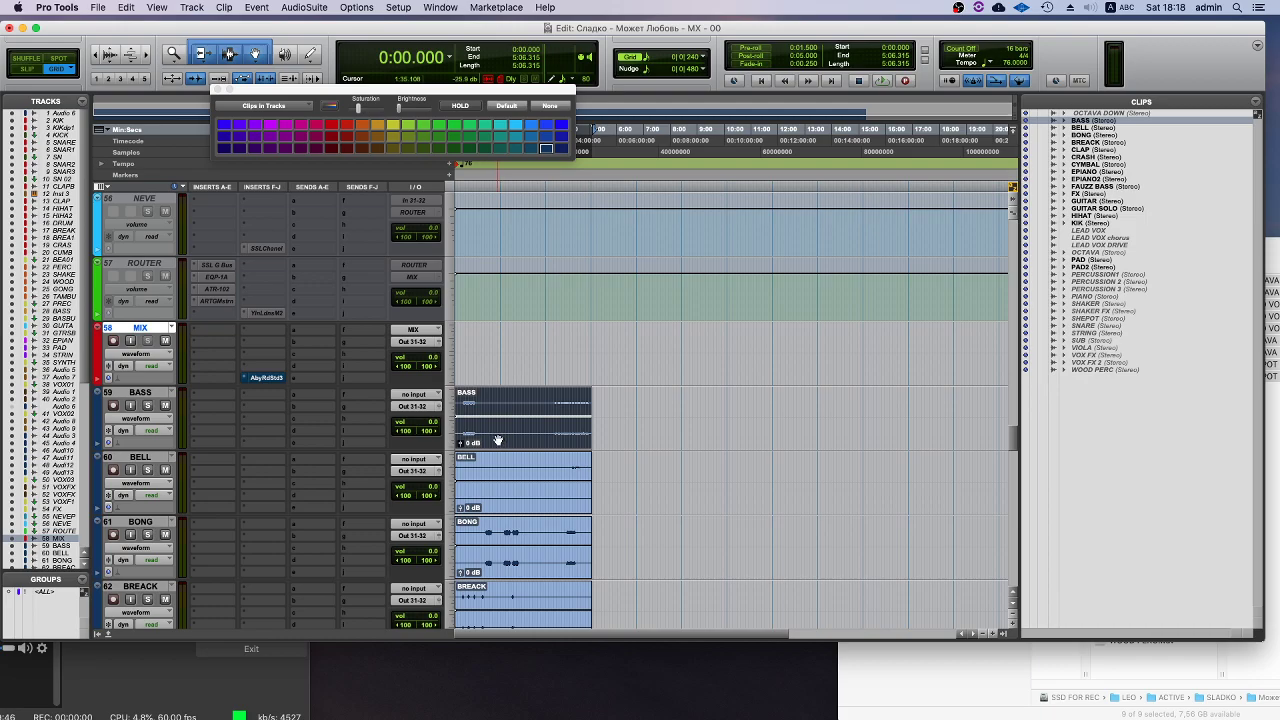
left_click_drag(481, 436, 436, 494)
scroll(474, 428, "down", 15)
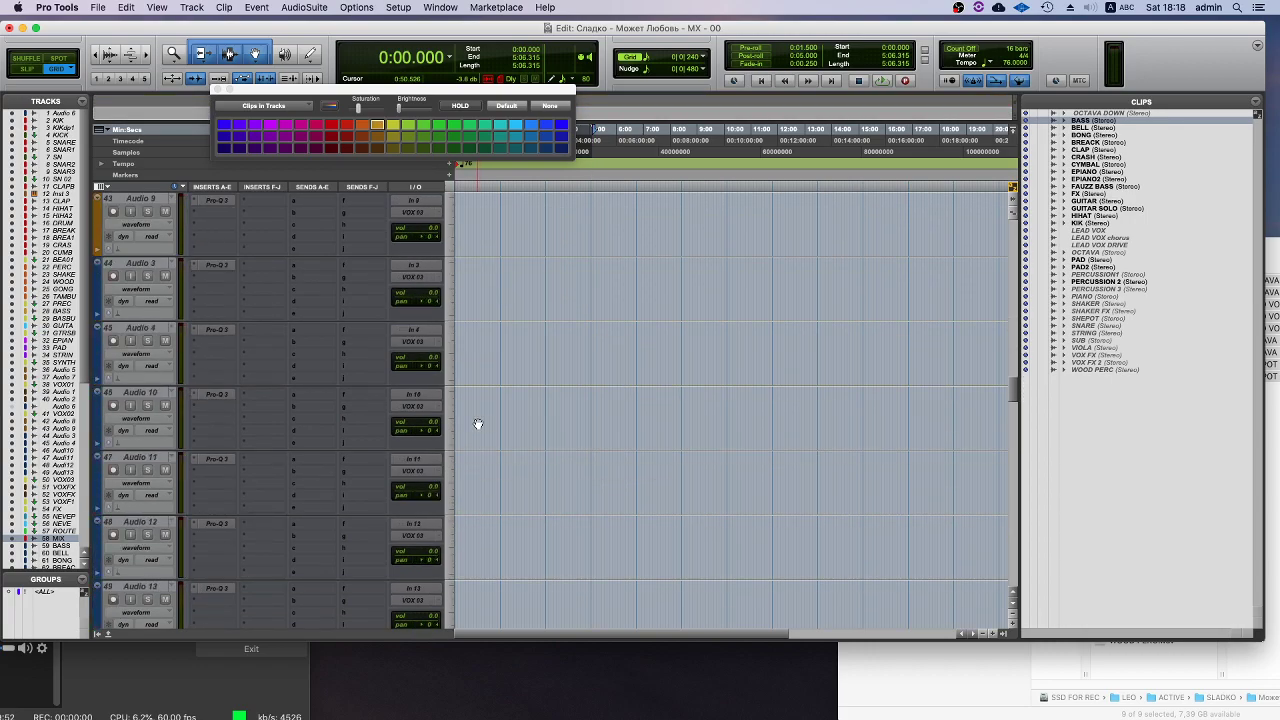
- Select the BELL clip plus the BELL and BONG tracks, and examine the remaining audio tracks and the template above them
left_click(495, 511)
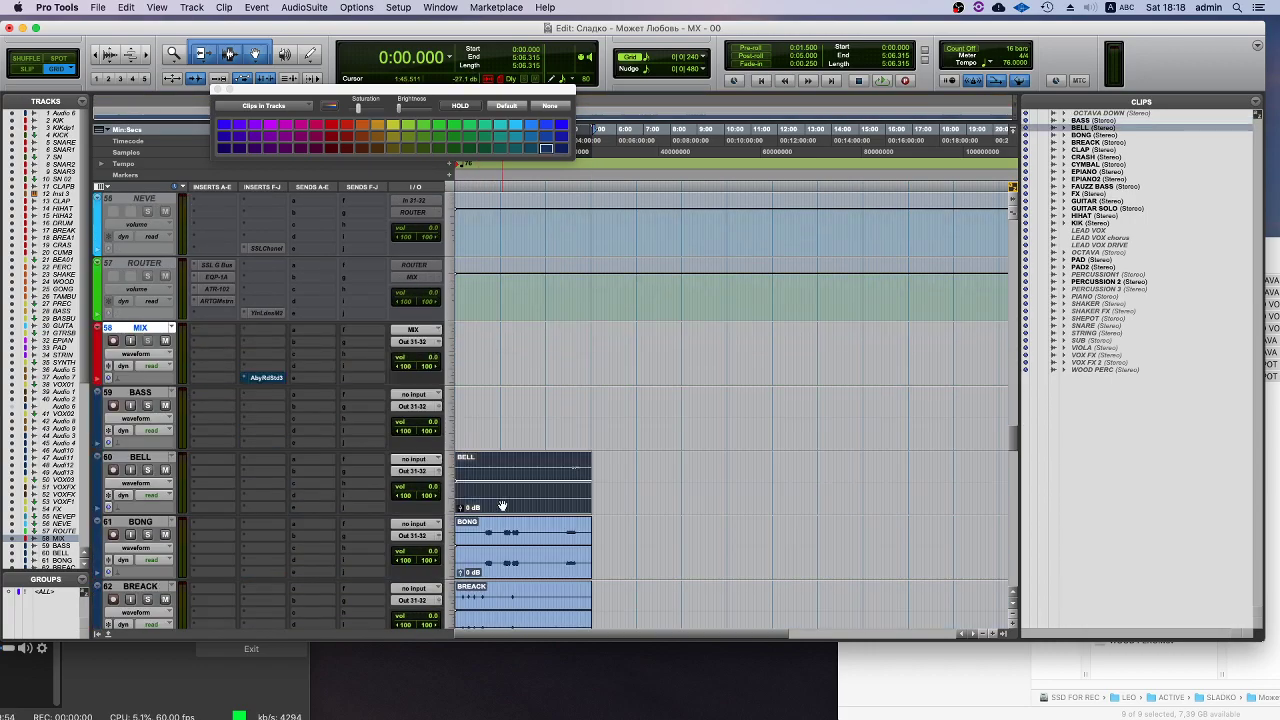
scroll(496, 503, "down", 2)
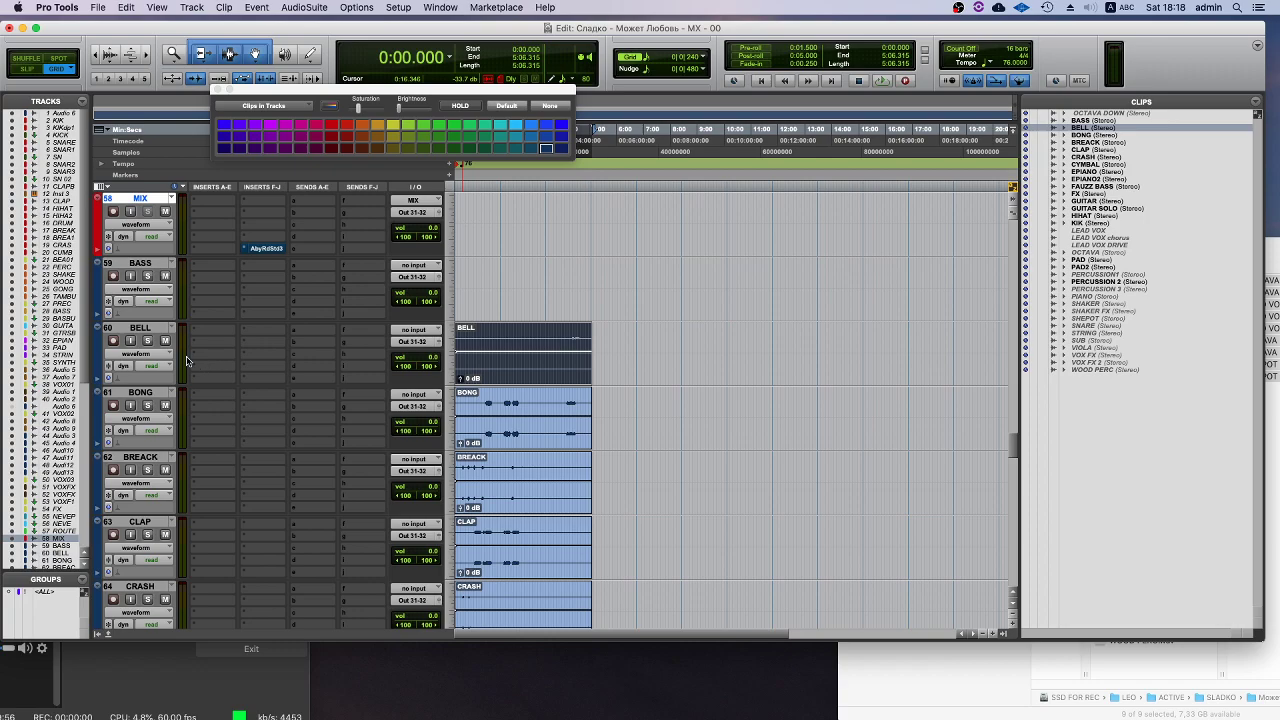
left_click(141, 330)
left_click(150, 393, "shift")
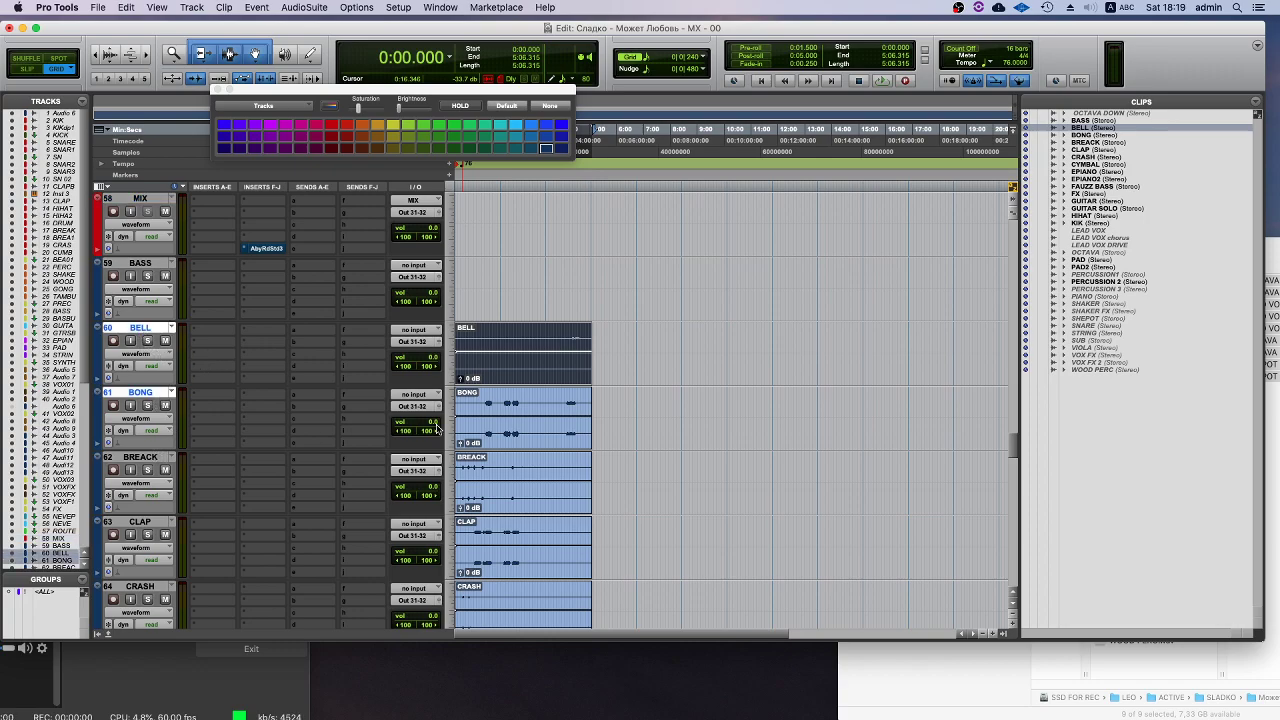
scroll(463, 410, "down", 3)
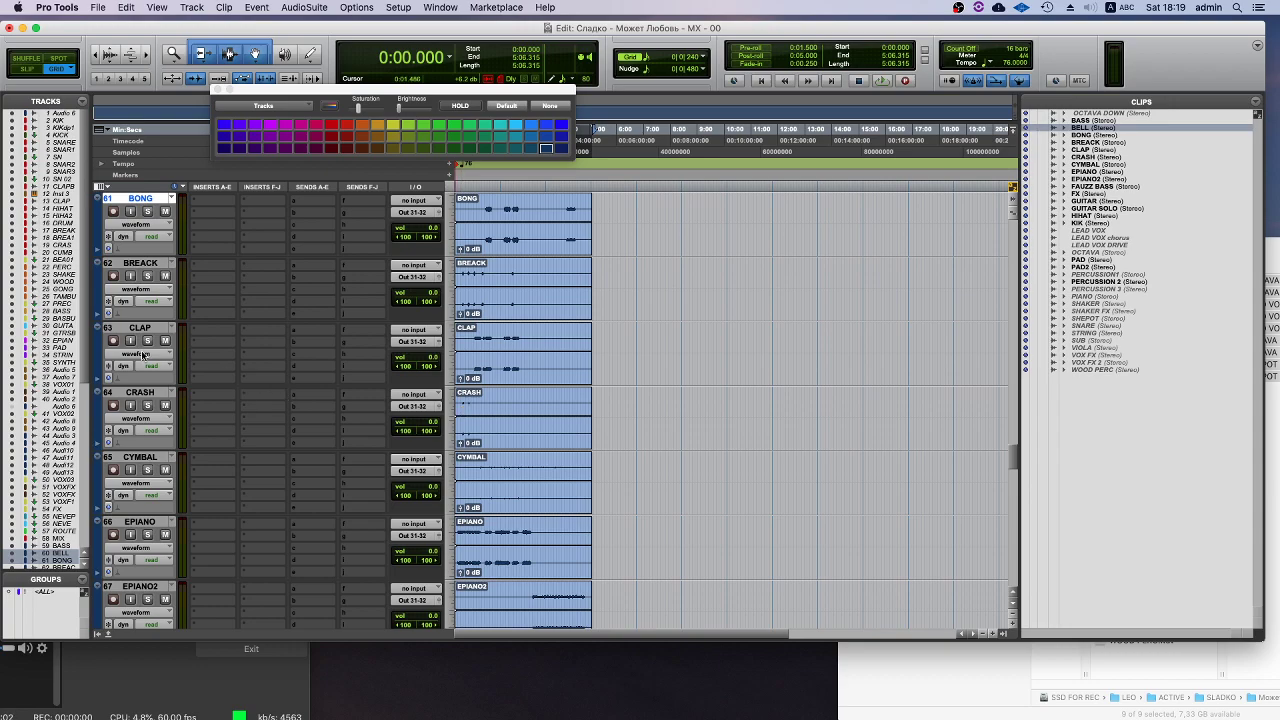
scroll(556, 455, "down", 7)
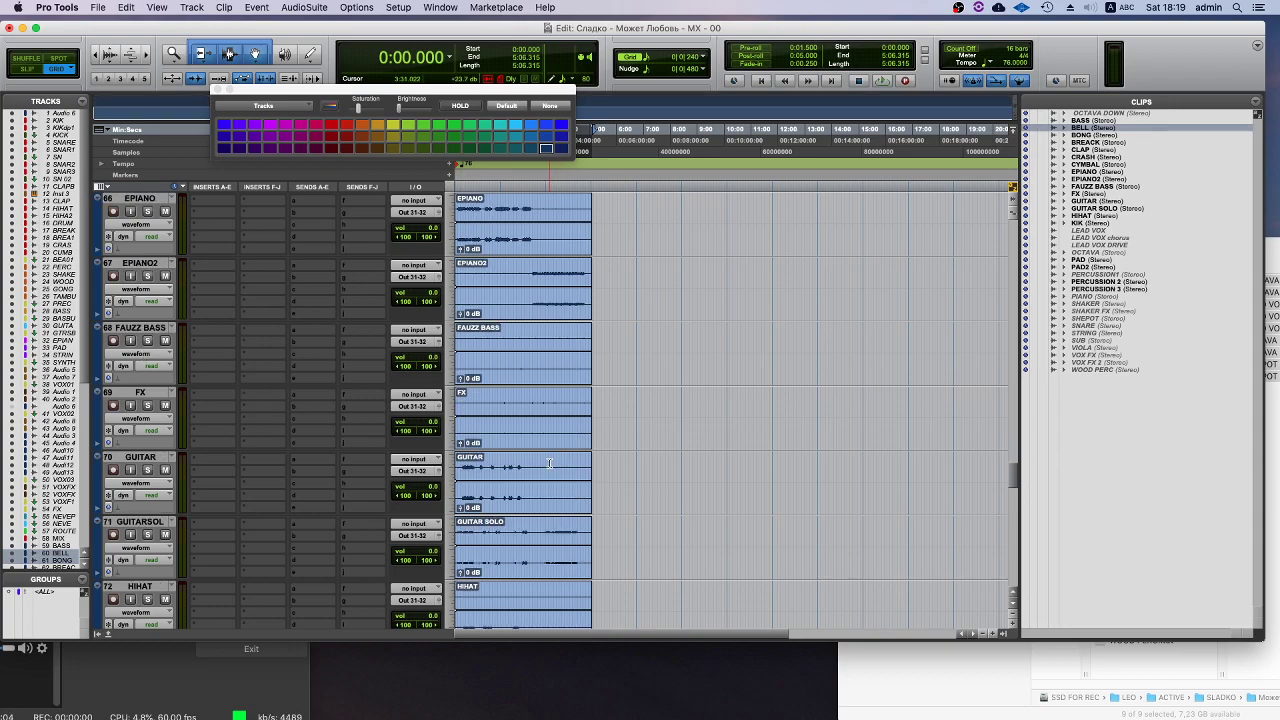
scroll(540, 420, "up", 12)
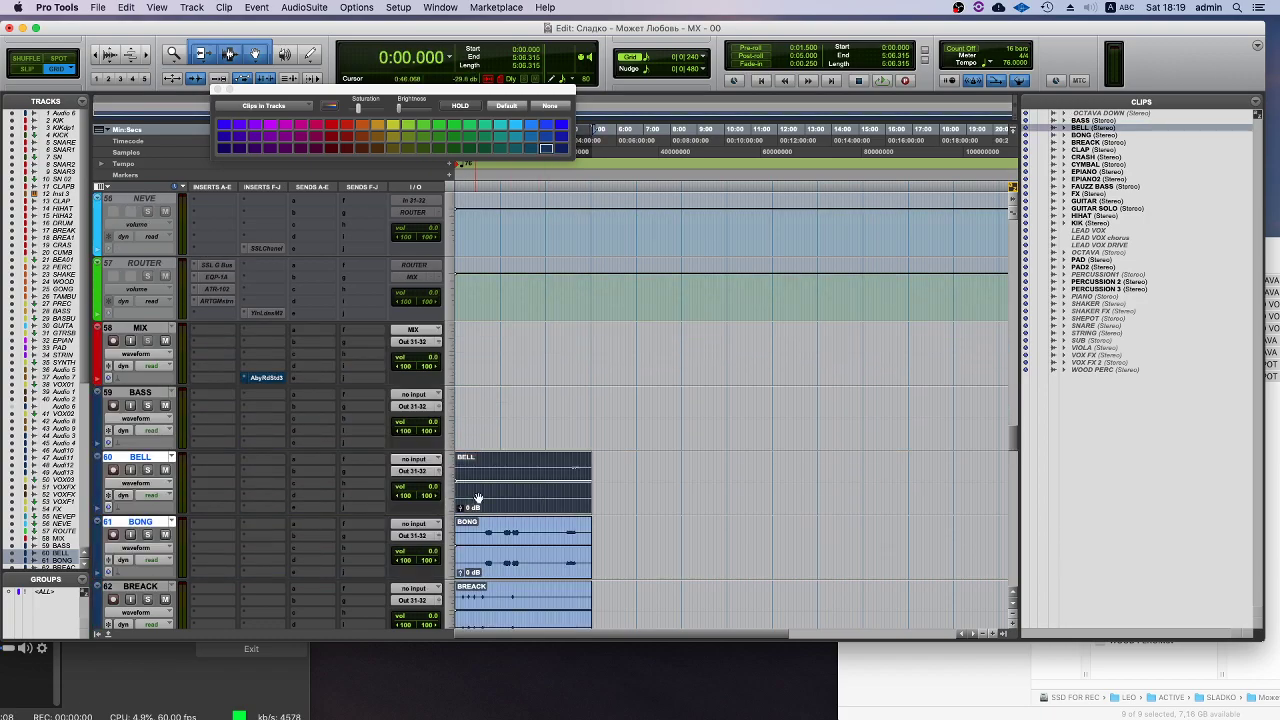
scroll(495, 340, "up", 20)
scroll(480, 270, "up", 20)
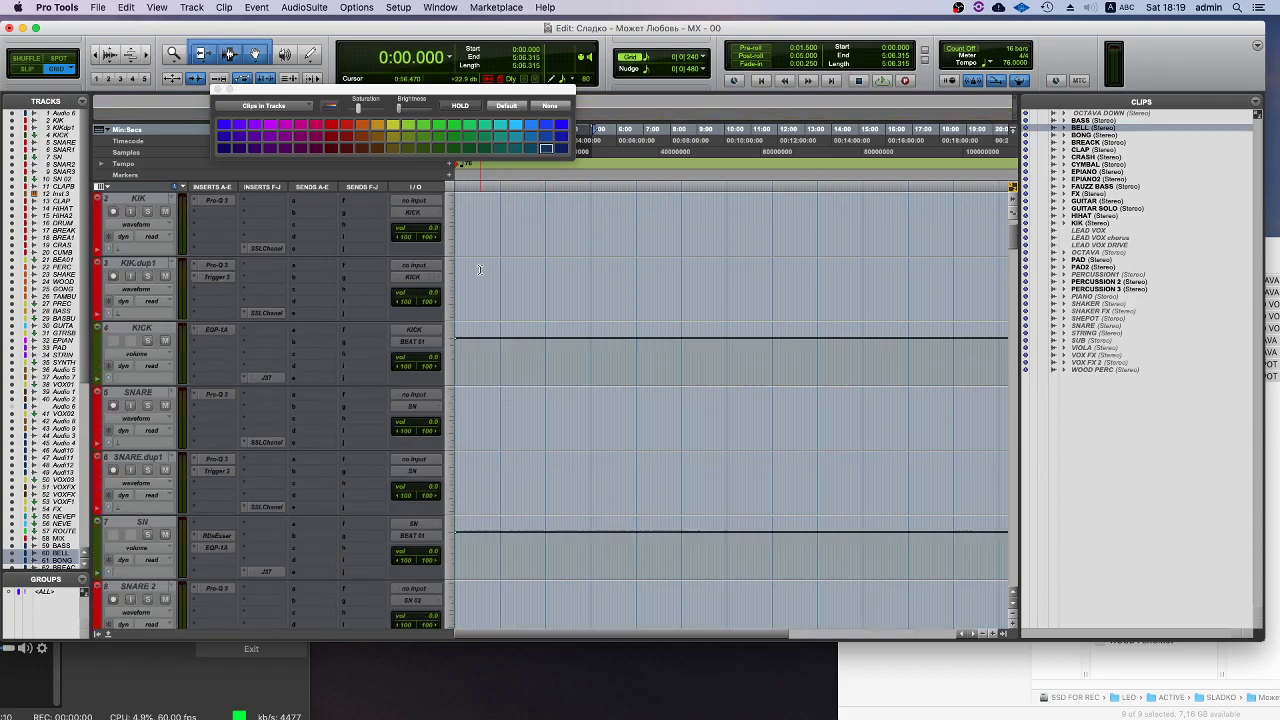
- Check the stream in OBS, return to Pro Tools and review the template tracks from Audio 6 down to MIX
left_click(137, 664)
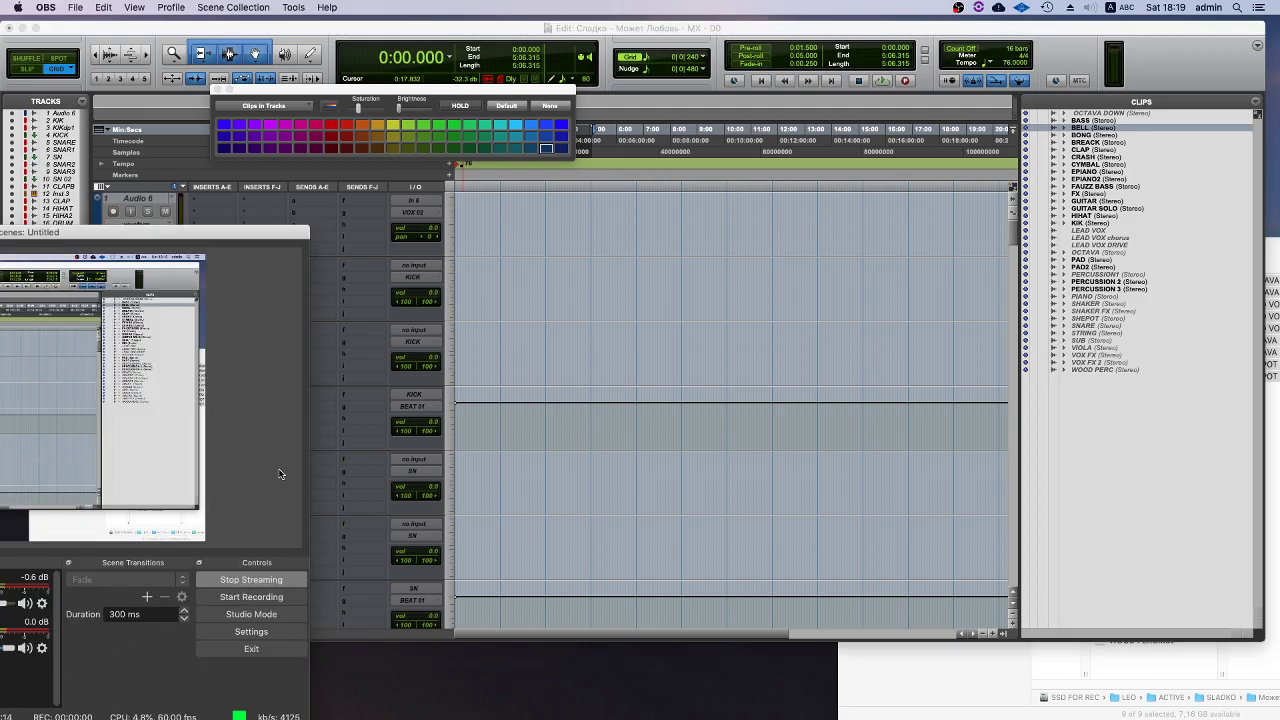
left_click(574, 158)
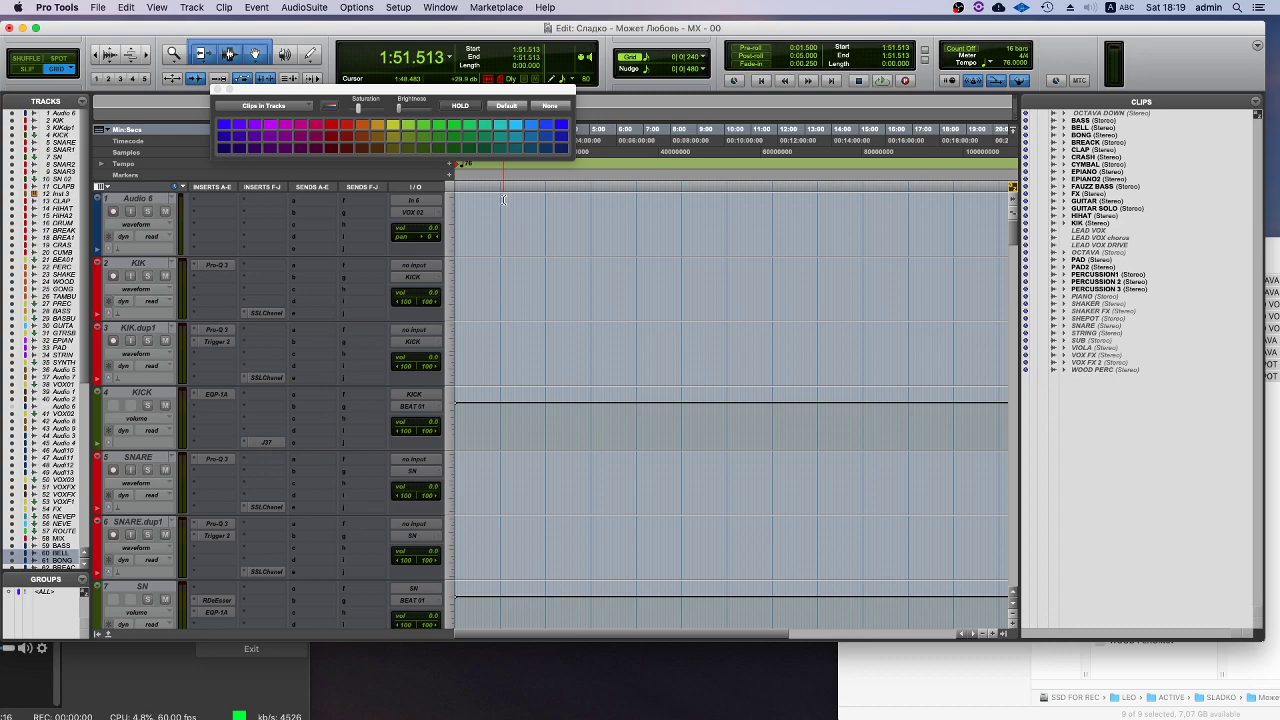
scroll(483, 236, "down", 15)
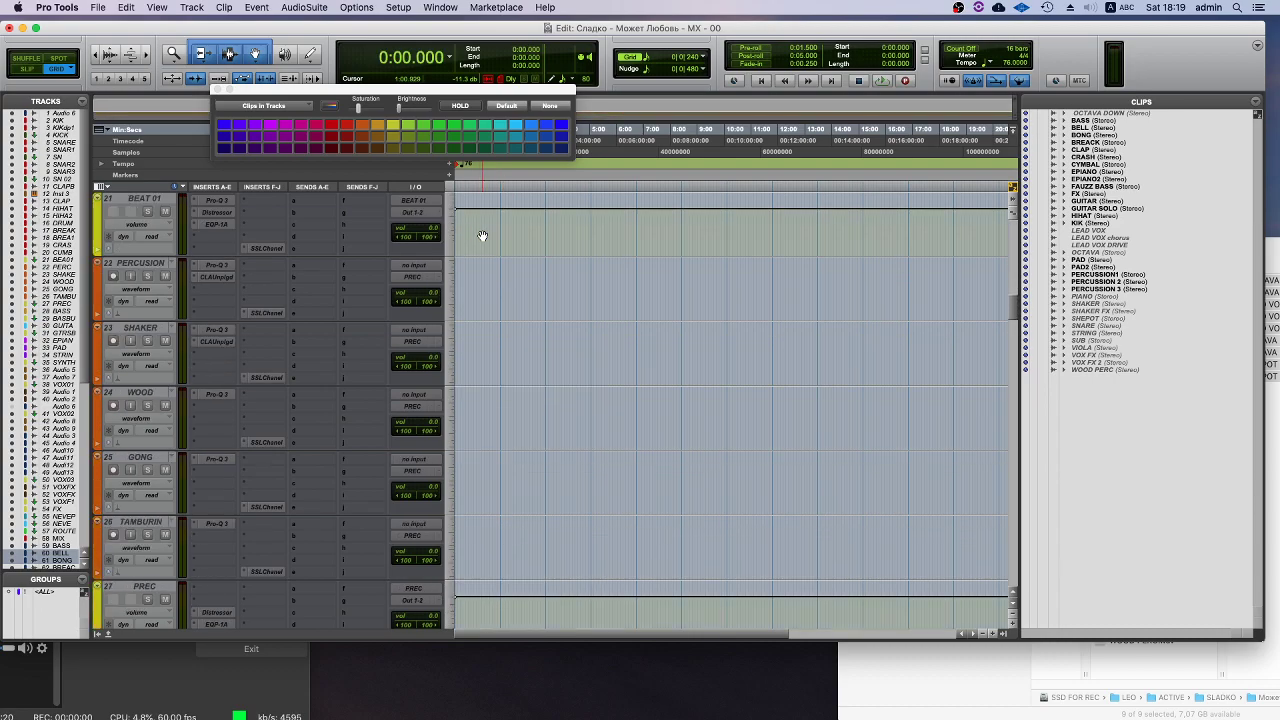
scroll(480, 234, "up", 15)
scroll(455, 240, "down", 20)
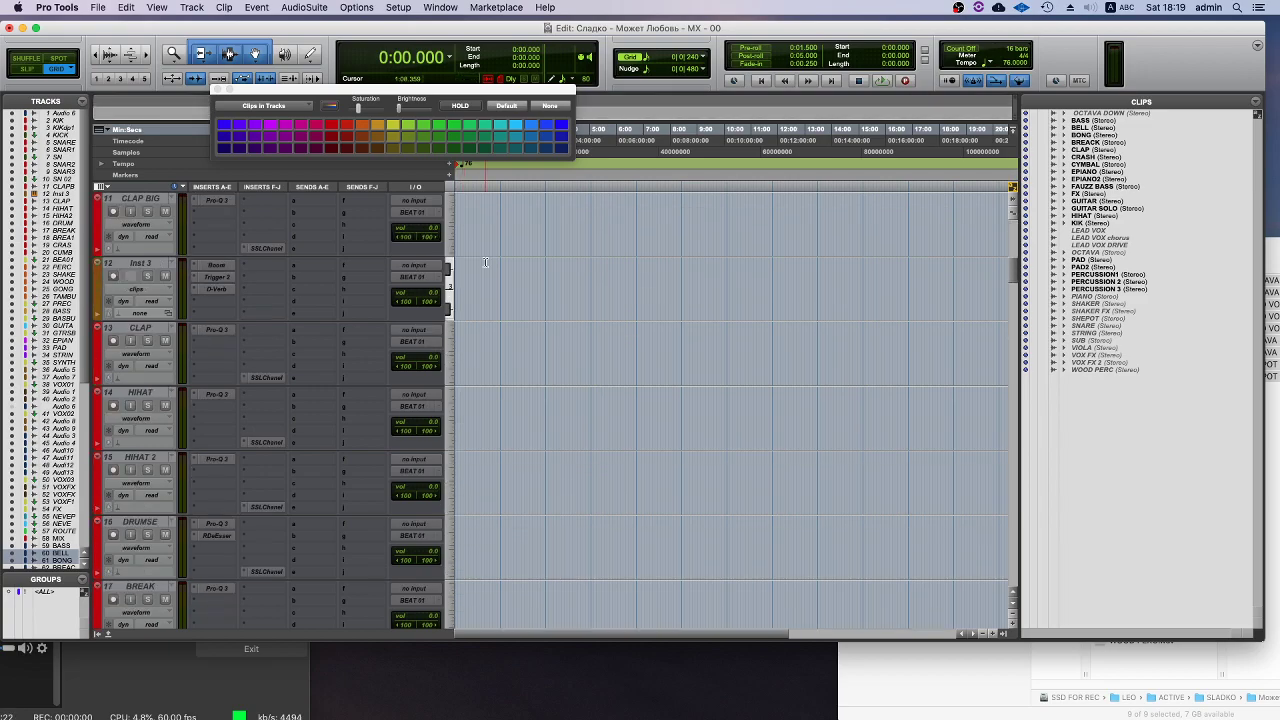
scroll(527, 334, "down", 13)
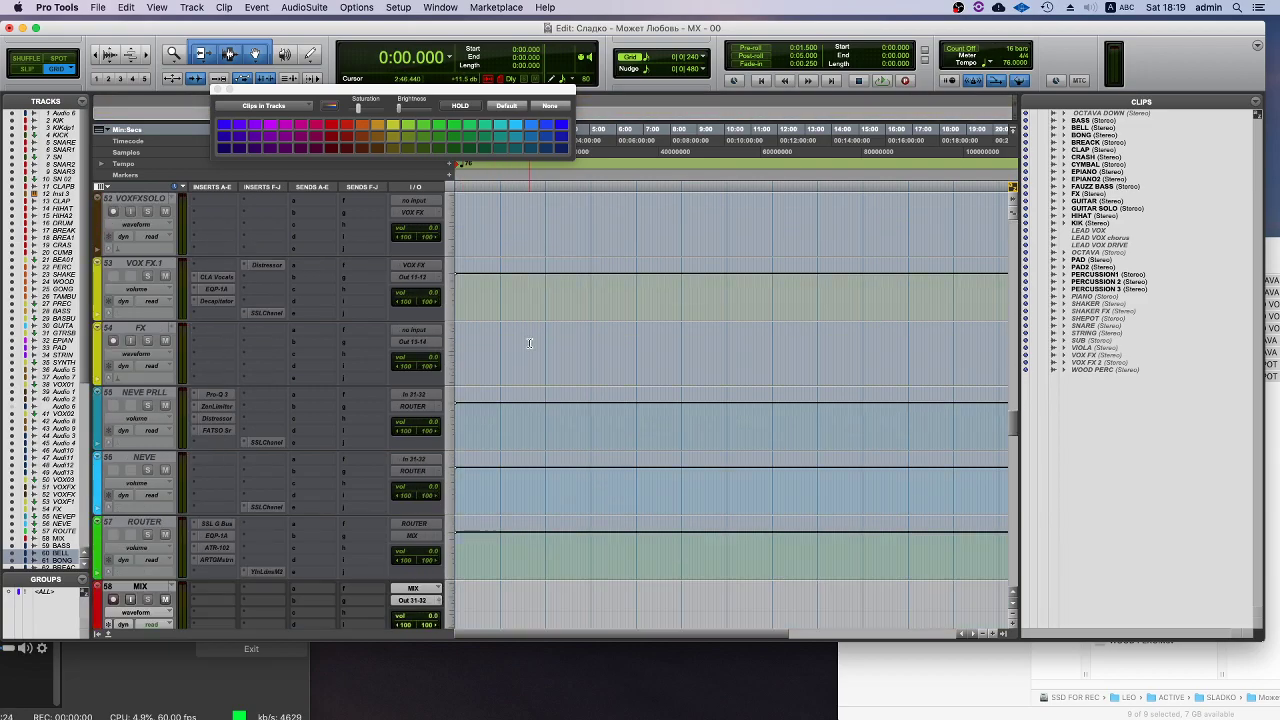
- Undo the move of the BASS clip onto the template's BASS track
left_click(506, 319)
scroll(506, 319, "up", 20)
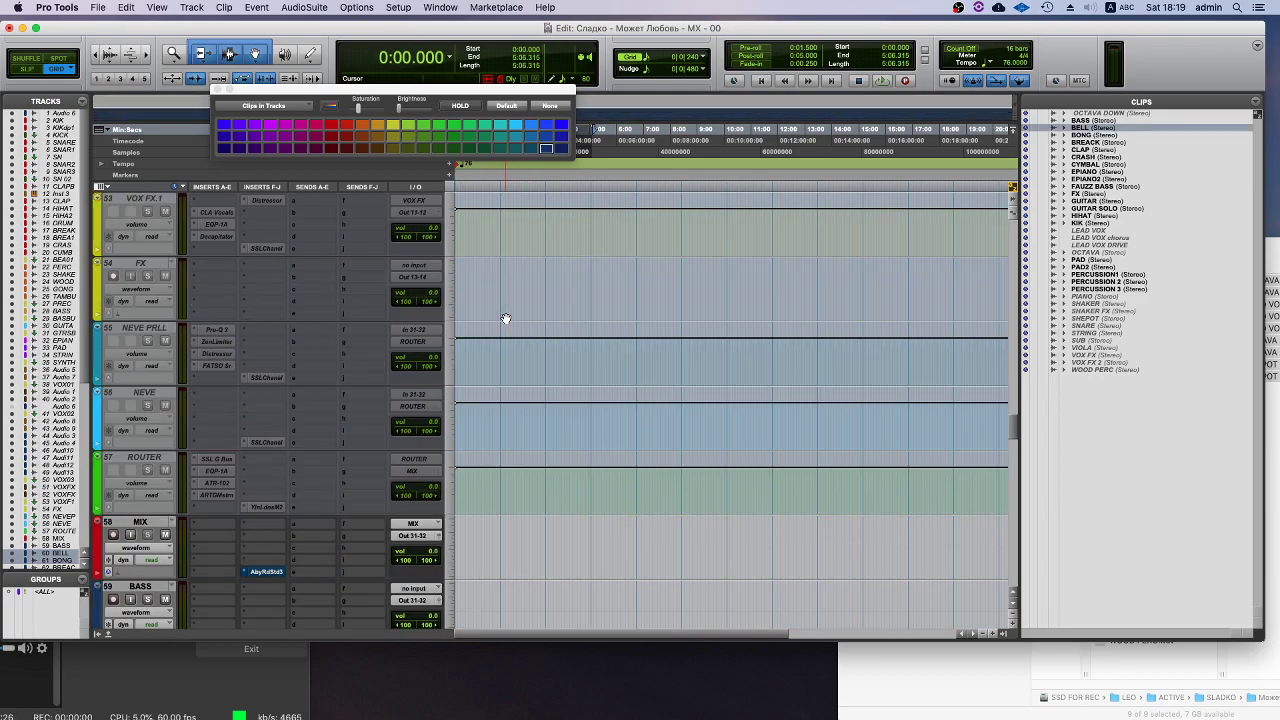
scroll(506, 319, "up", 3)
scroll(506, 319, "down", 4)
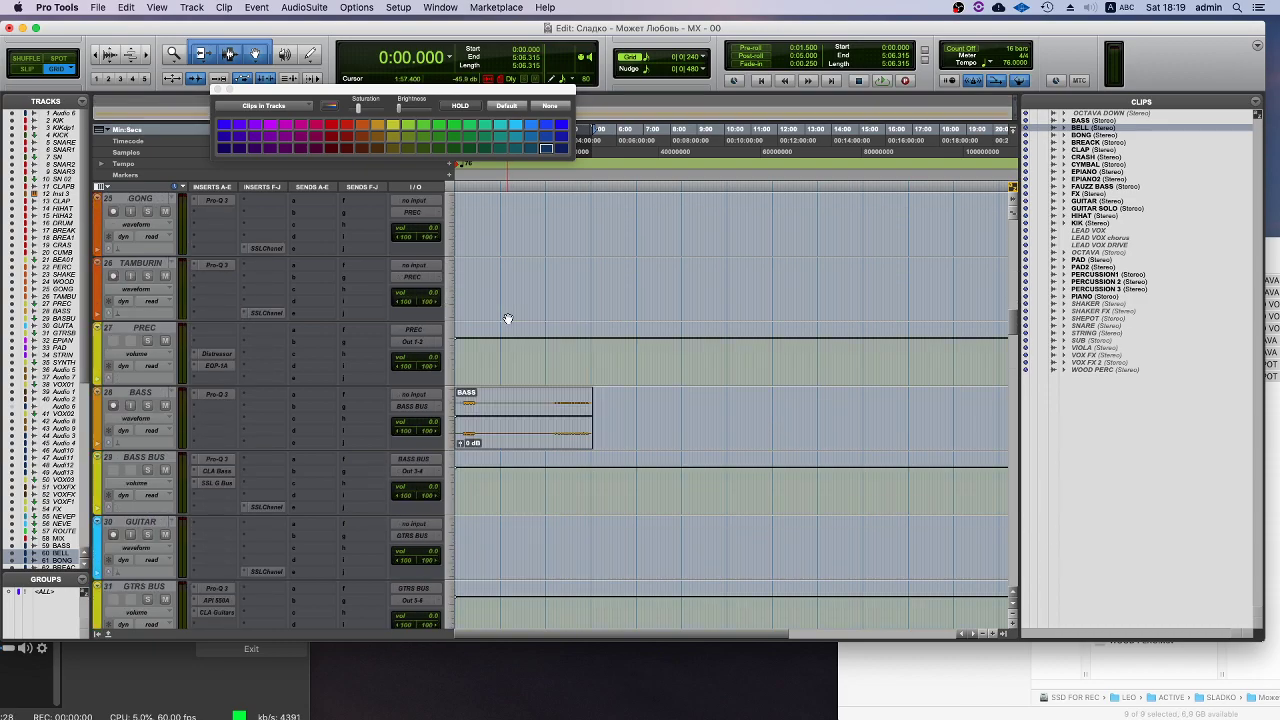
scroll(508, 317, "up", 1)
key("Delete")
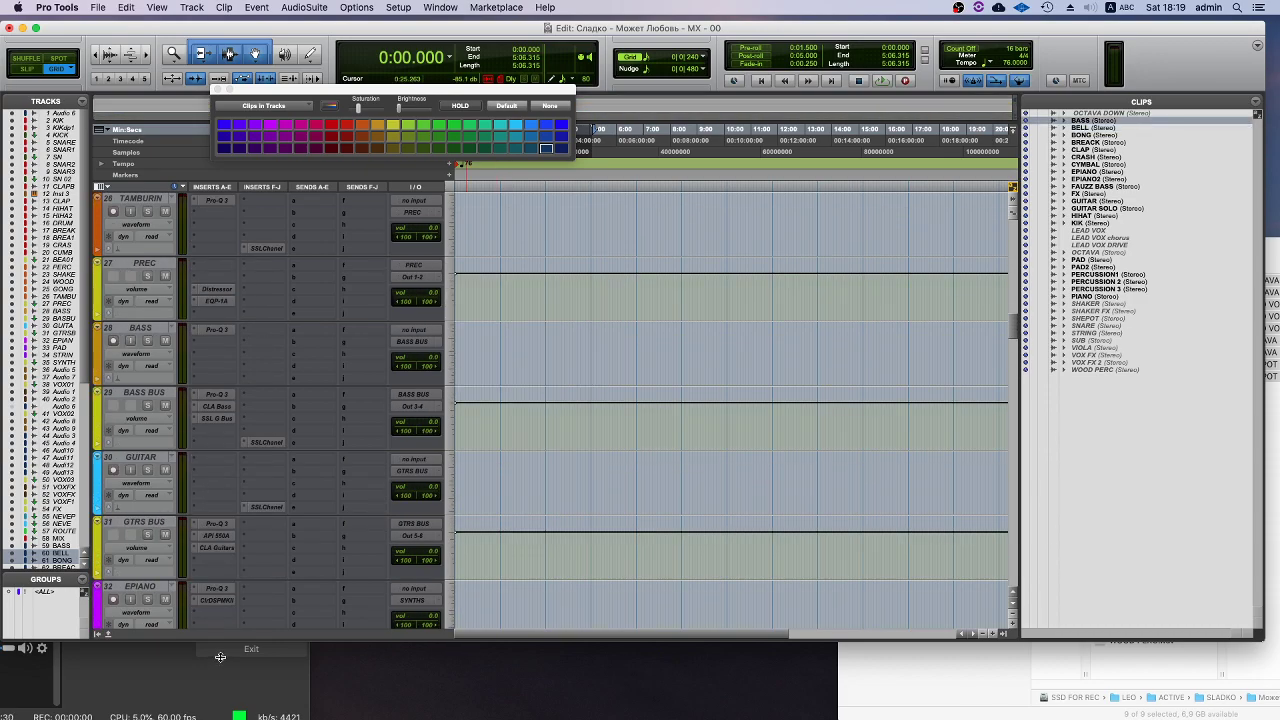
- Check the stream in OBS again, return to Pro Tools and look through the template down to the BASS audio track
left_click(180, 672)
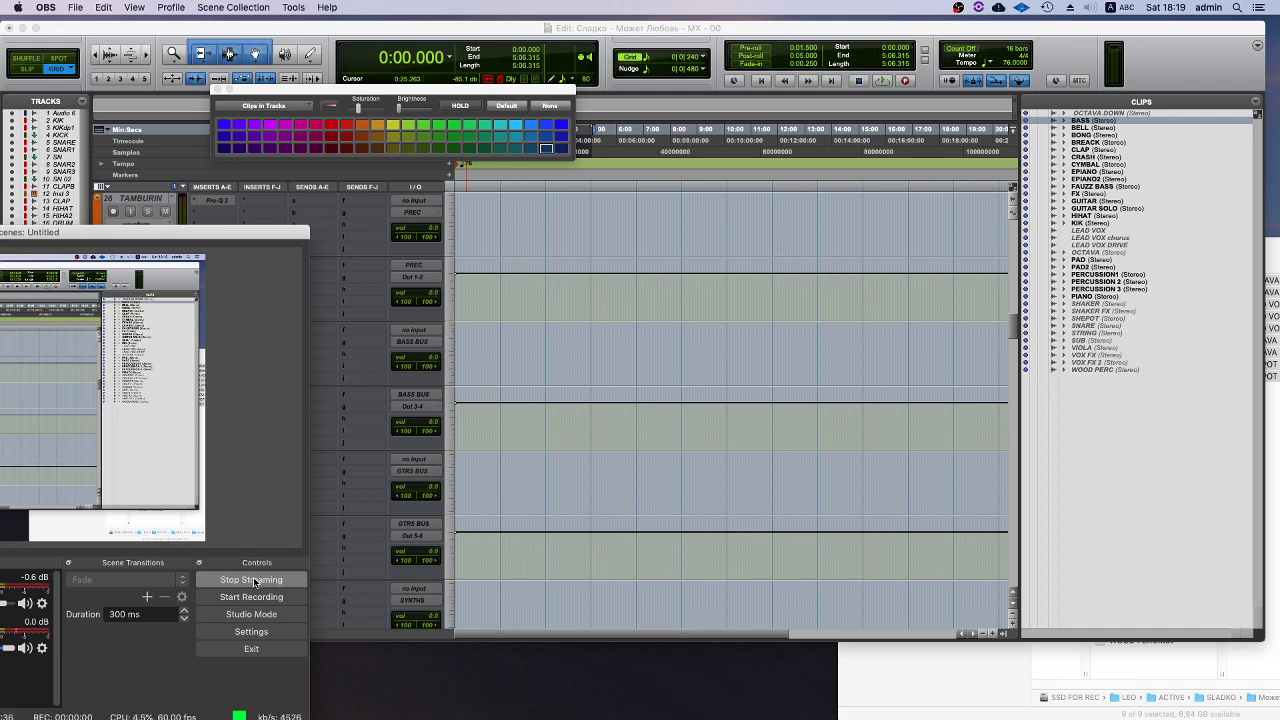
left_click(254, 580)
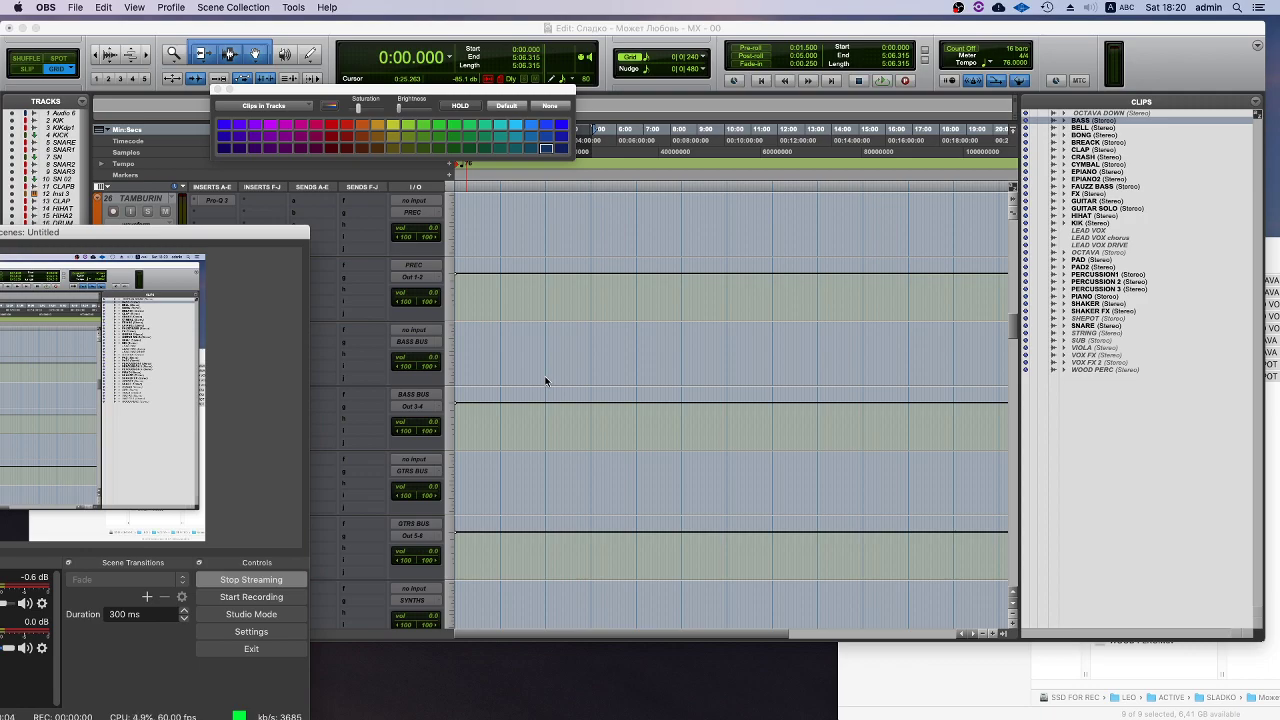
scroll(500, 382, "up", 10)
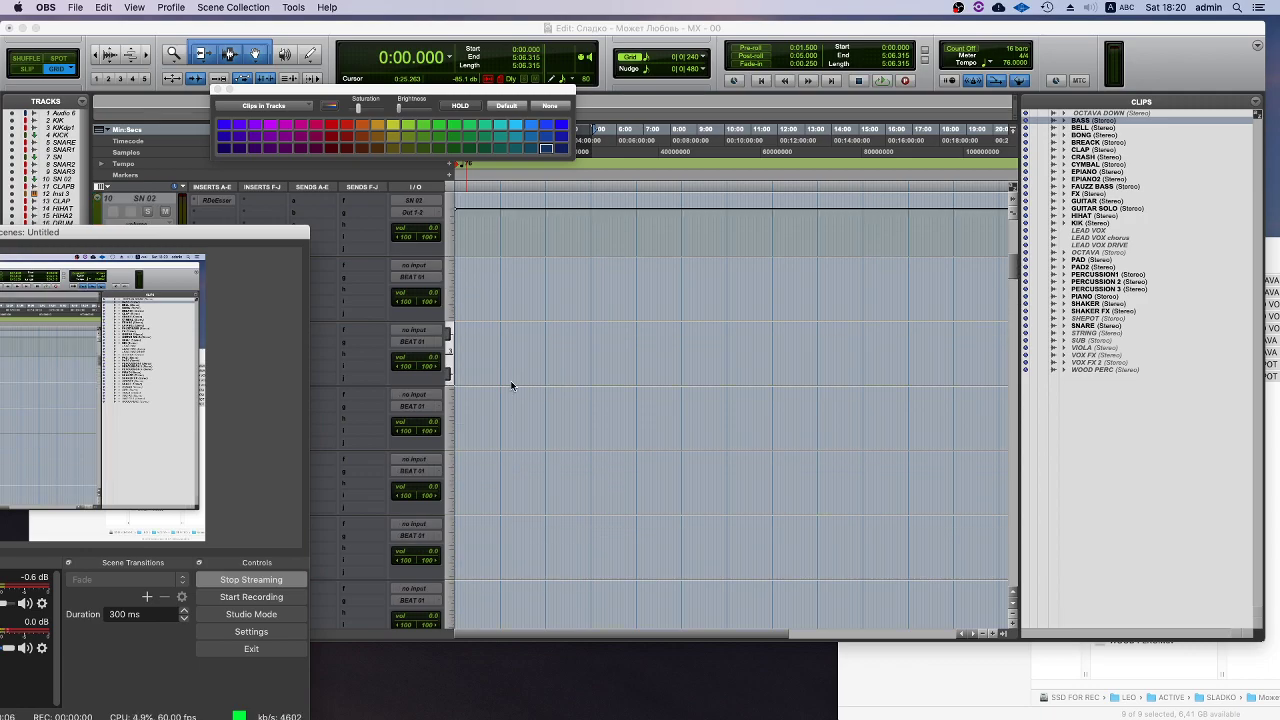
left_click(532, 40)
scroll(520, 398, "up", 3)
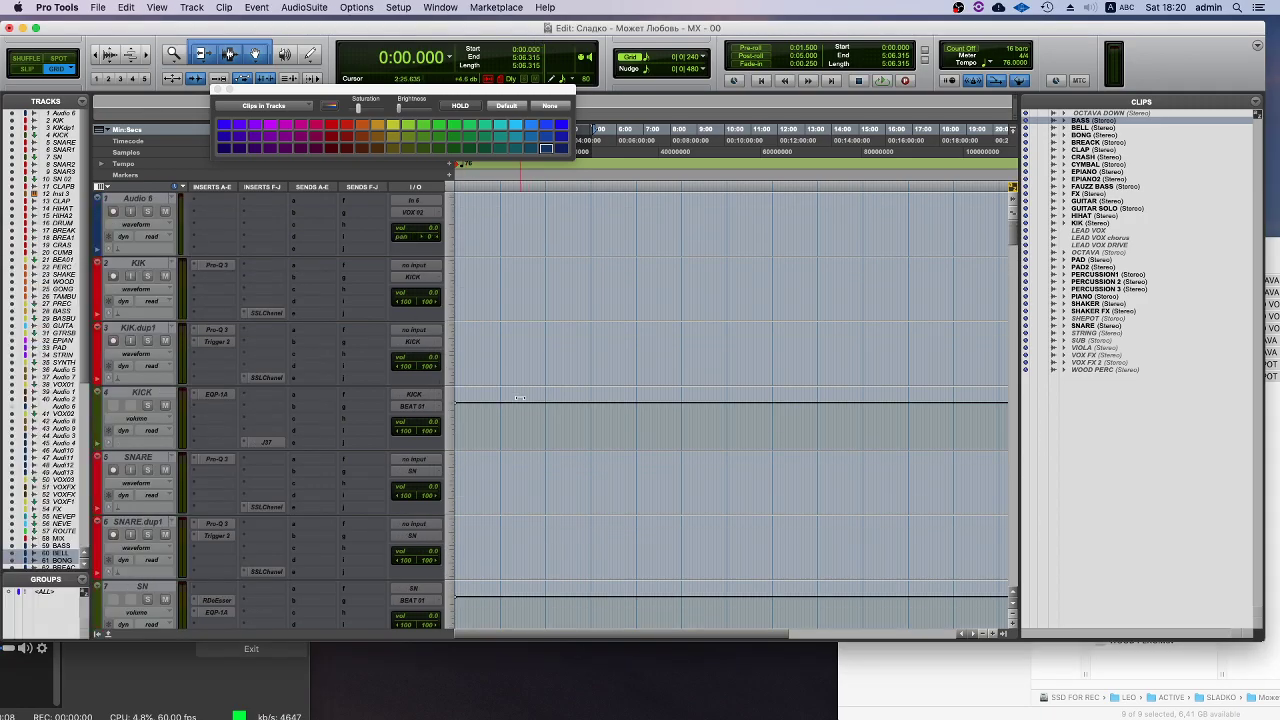
scroll(520, 396, "down", 15)
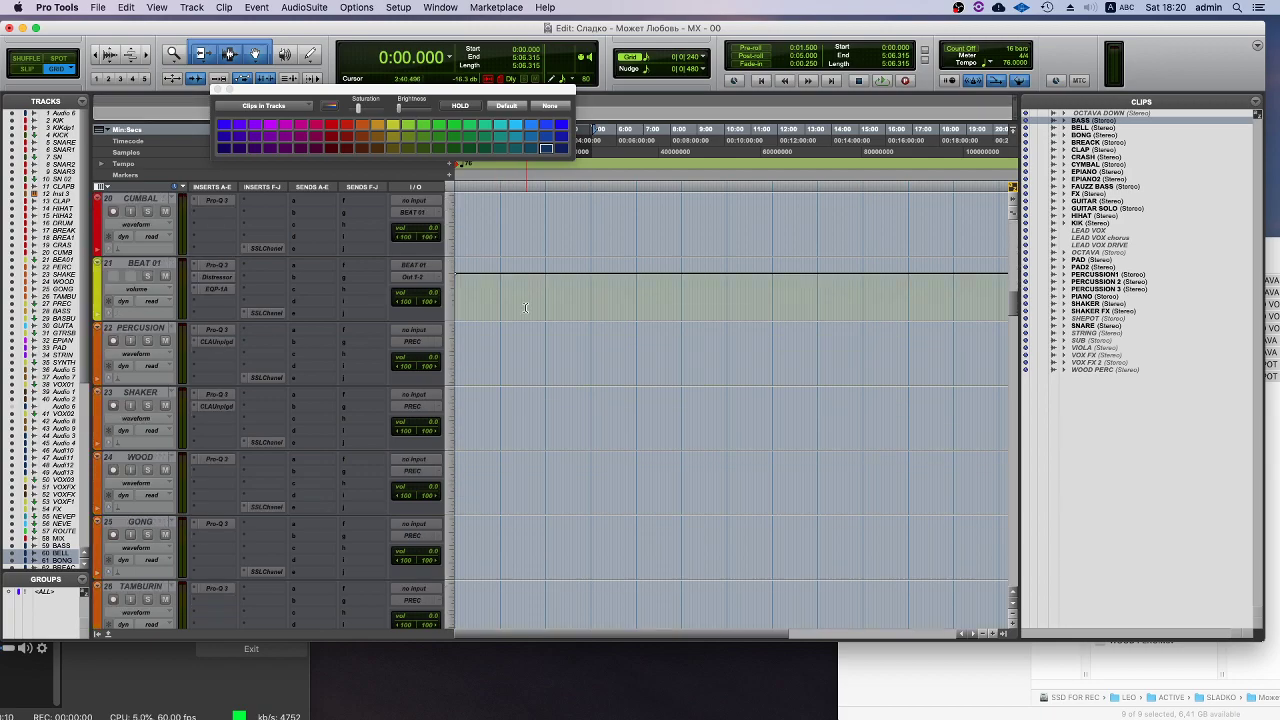
scroll(505, 333, "down", 14)
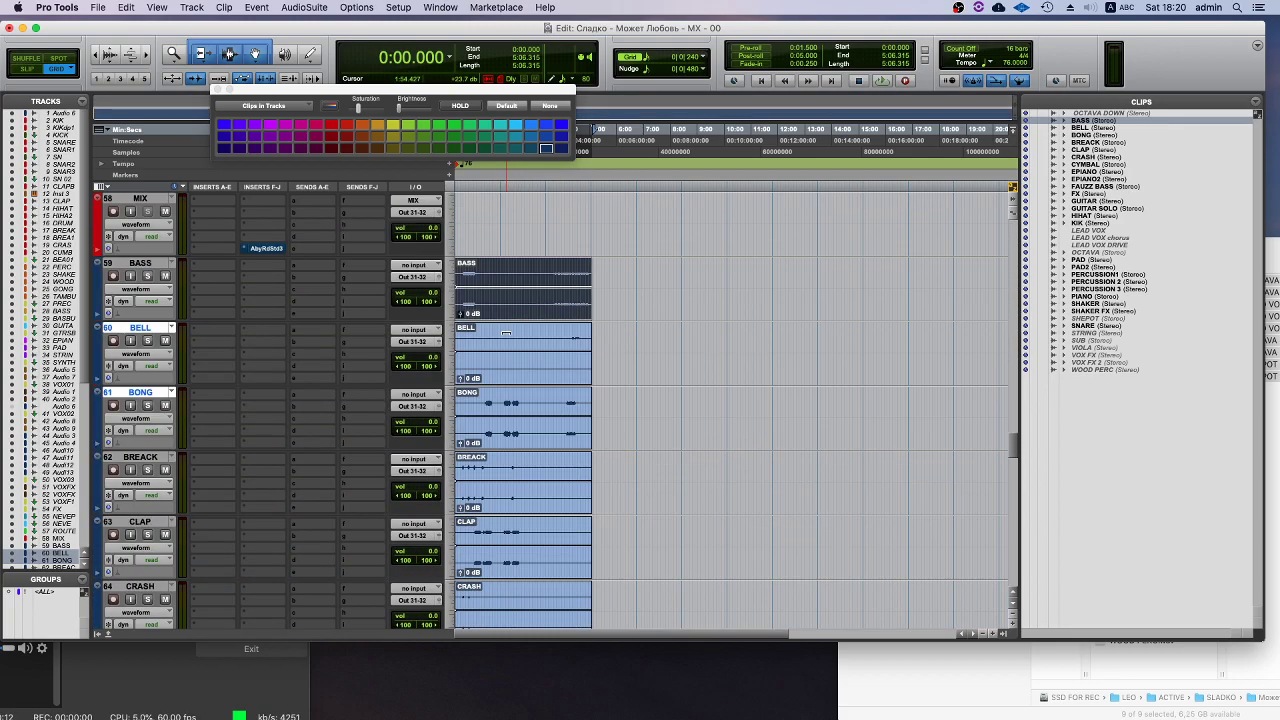
- Select the BASS track below MIX together with its audio clip
left_click(498, 313)
left_click(493, 377)
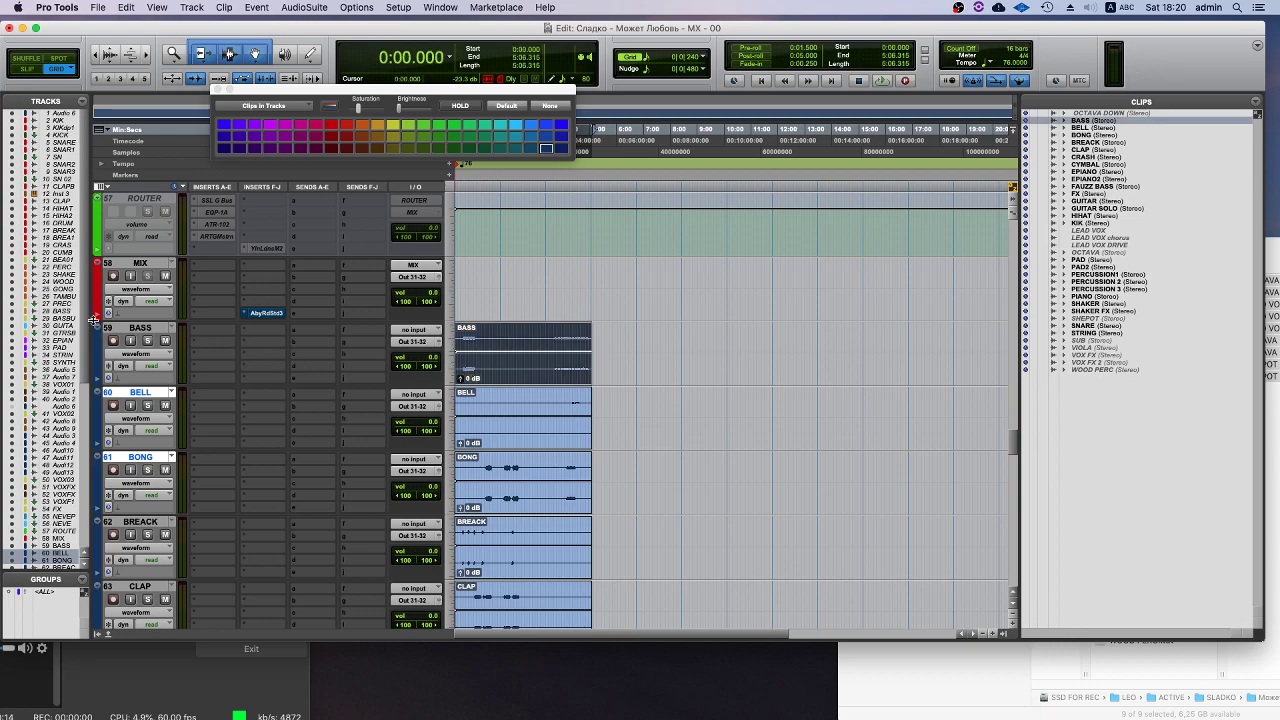
left_click(140, 327)
scroll(339, 409, "down", 1)
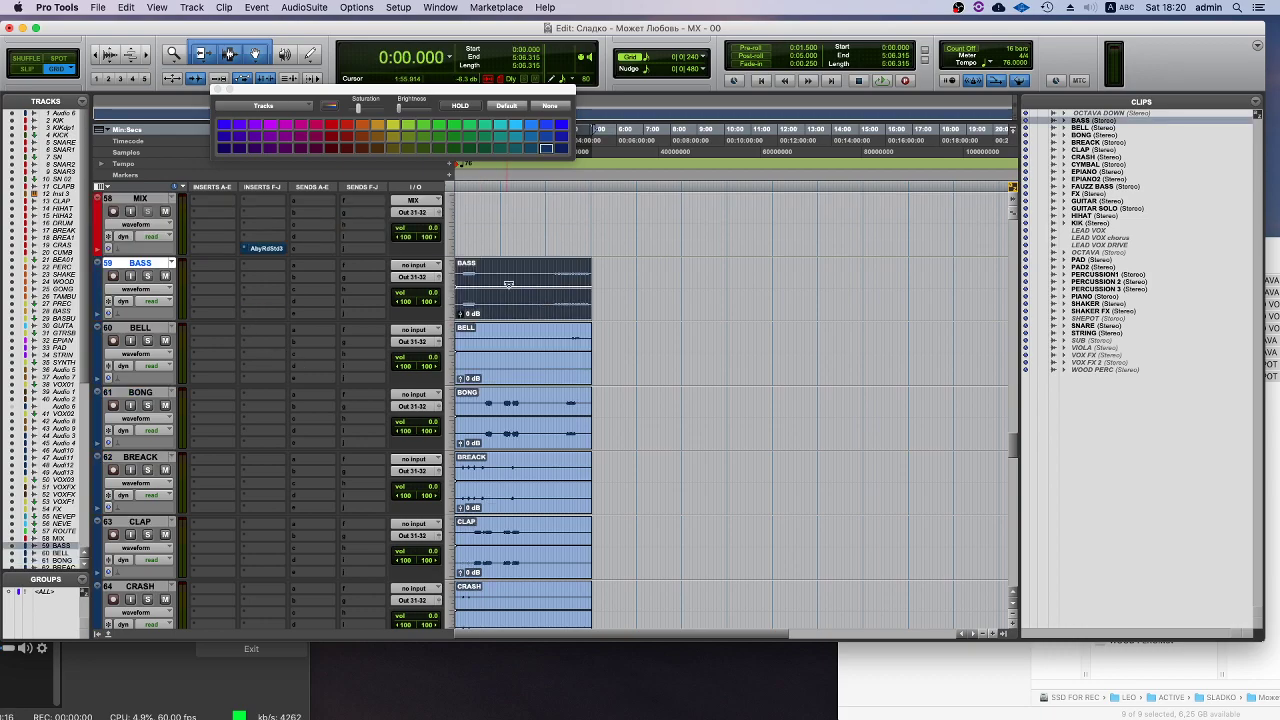
left_click(477, 267)
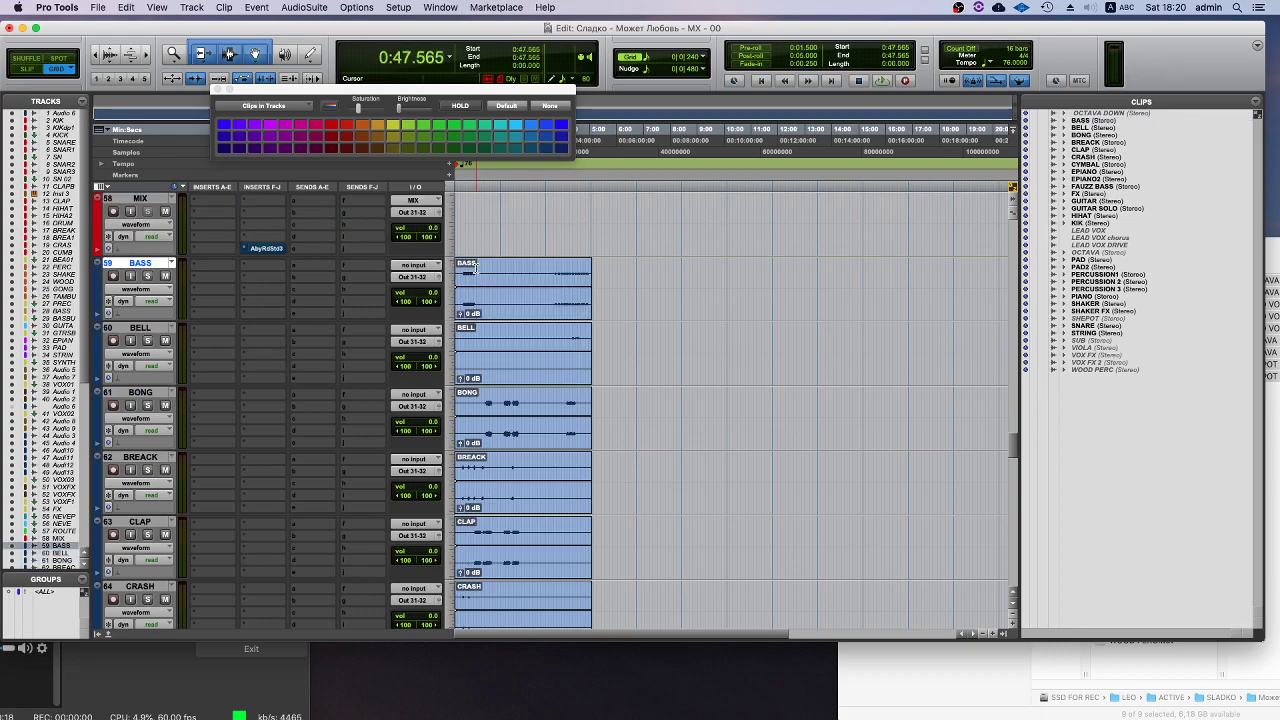
scroll(485, 266, "down", 3)
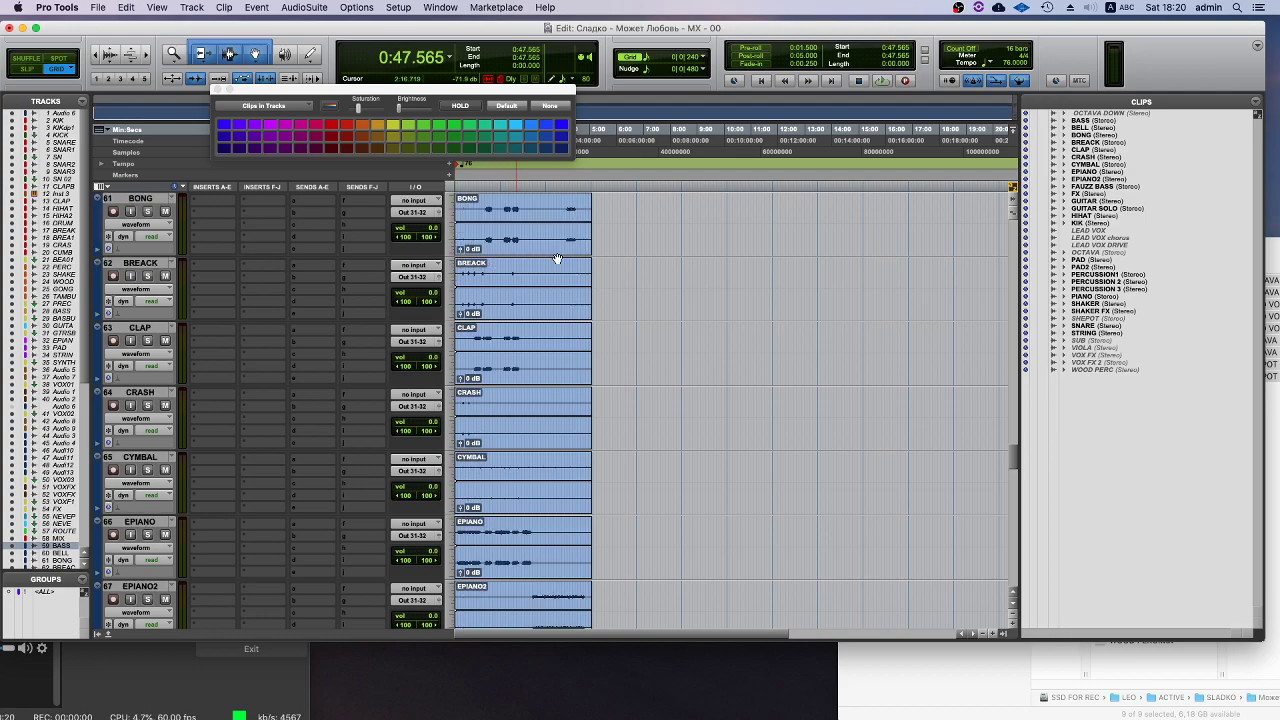
scroll(485, 400, "up", 5)
left_click(478, 430)
scroll(468, 404, "down", 3)
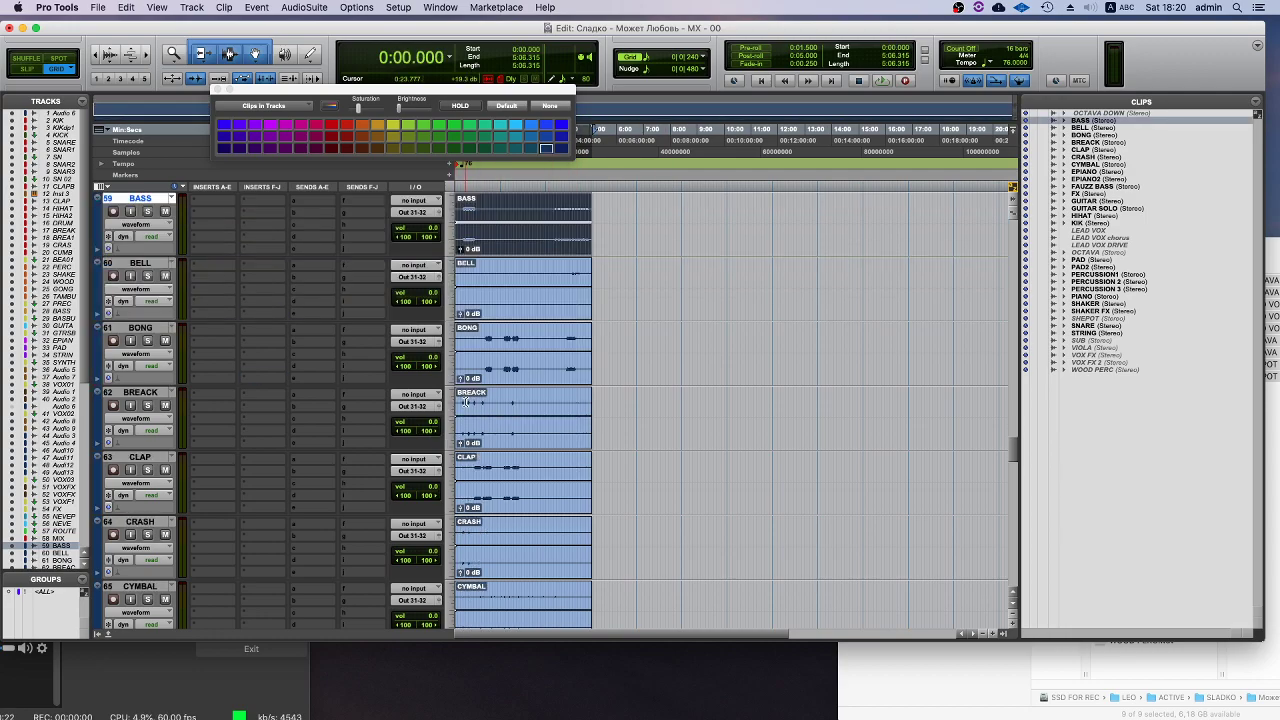
scroll(495, 313, "up", 2)
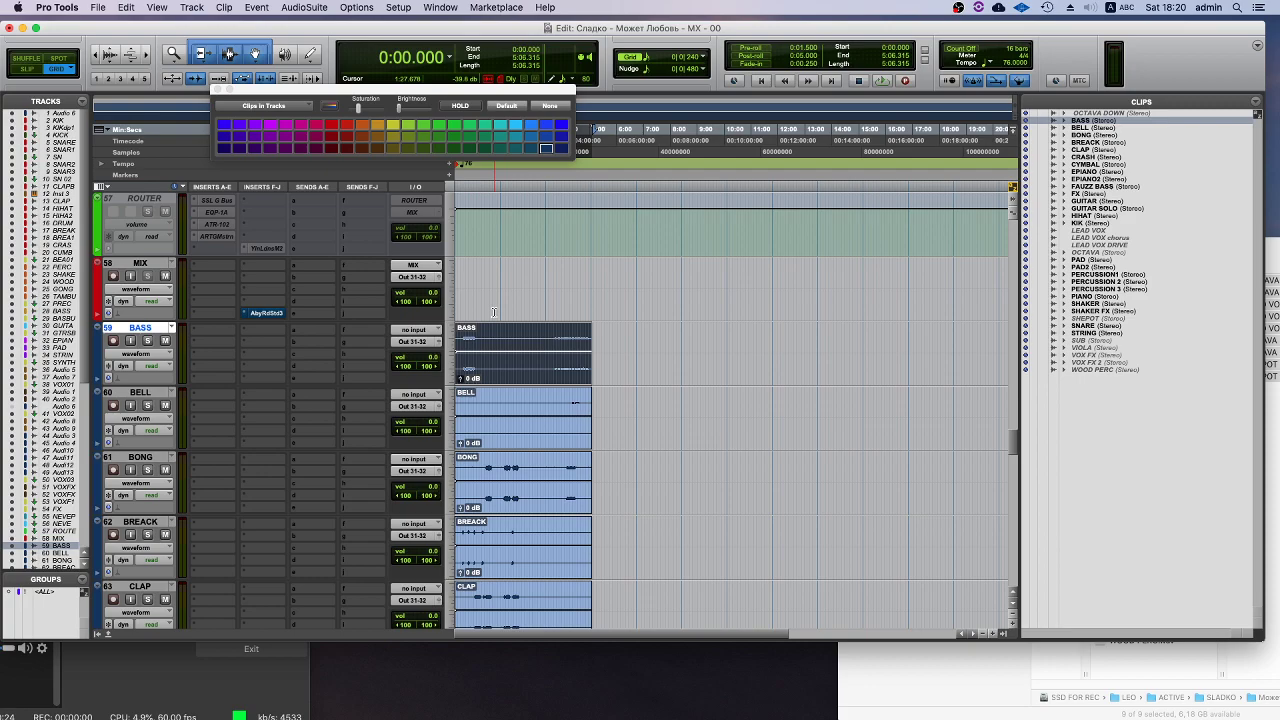
double_click(491, 372)
- Review the imported clips down to WOOD PERC and check the audio processing progress in the Task Manager, closing it when done
scroll(491, 360, "down", 8)
scroll(491, 353, "down", 18)
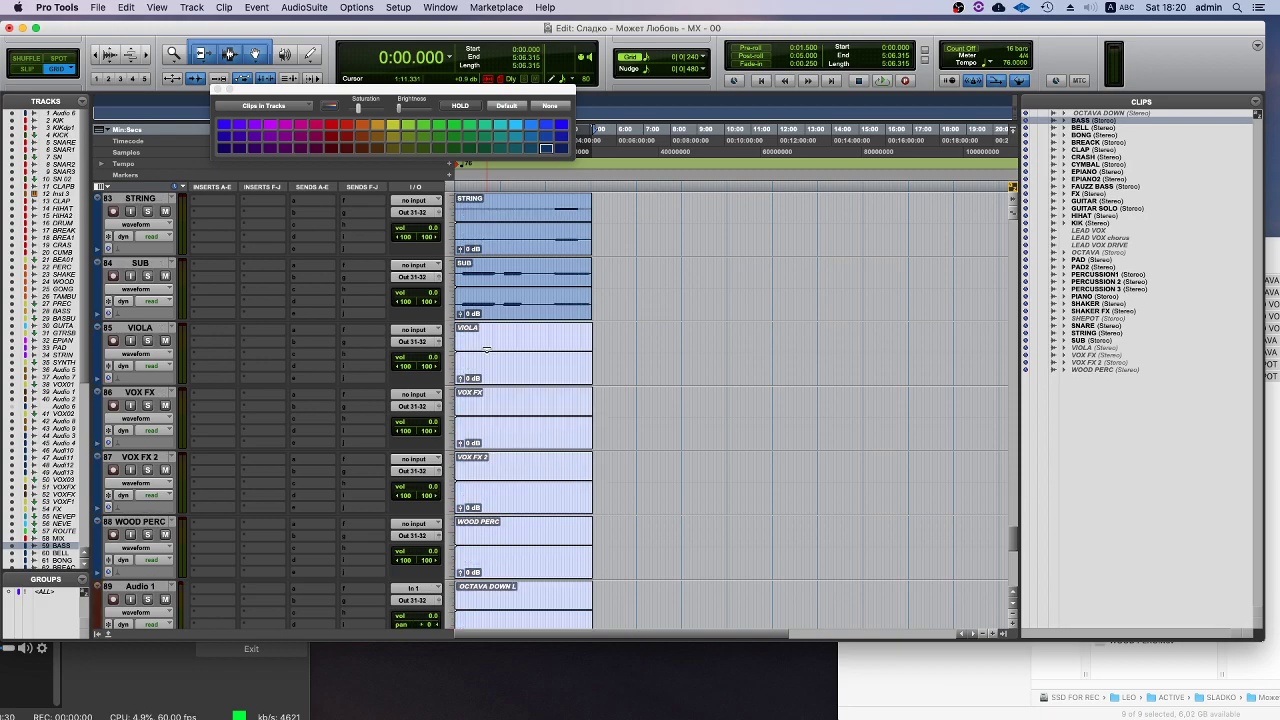
left_click(405, 7)
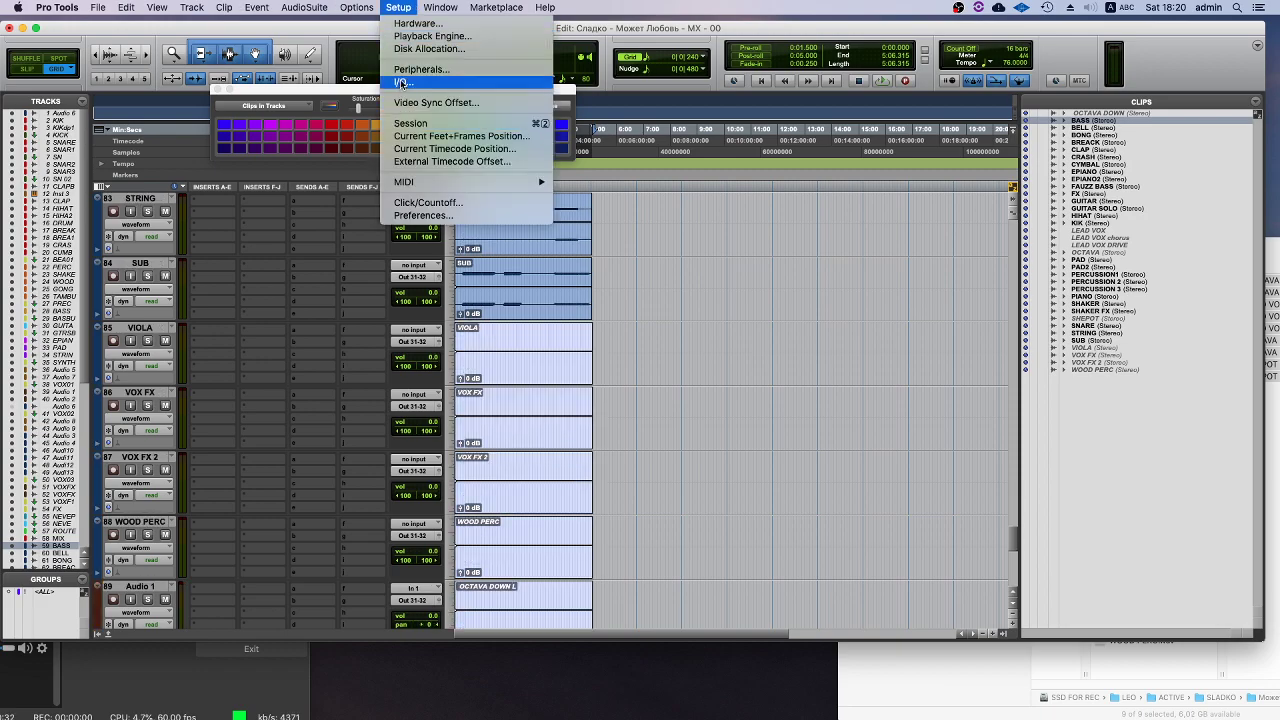
mouse_move(440, 6)
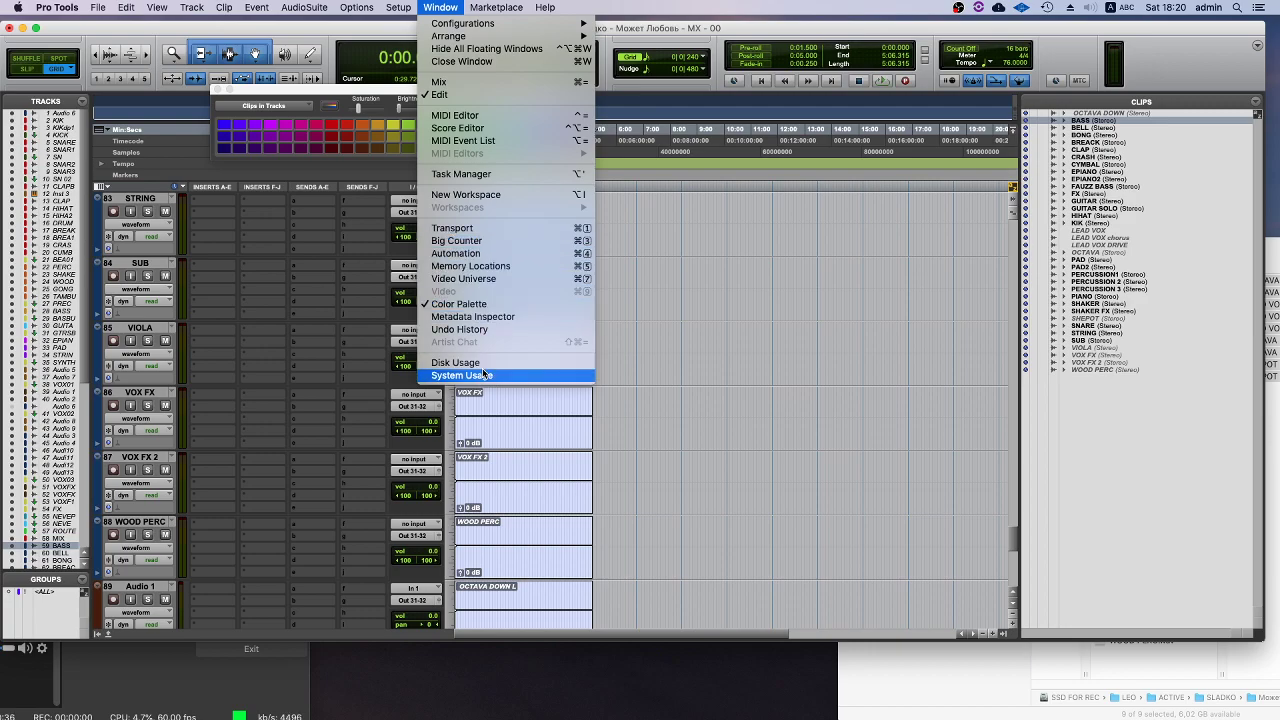
left_click(498, 175)
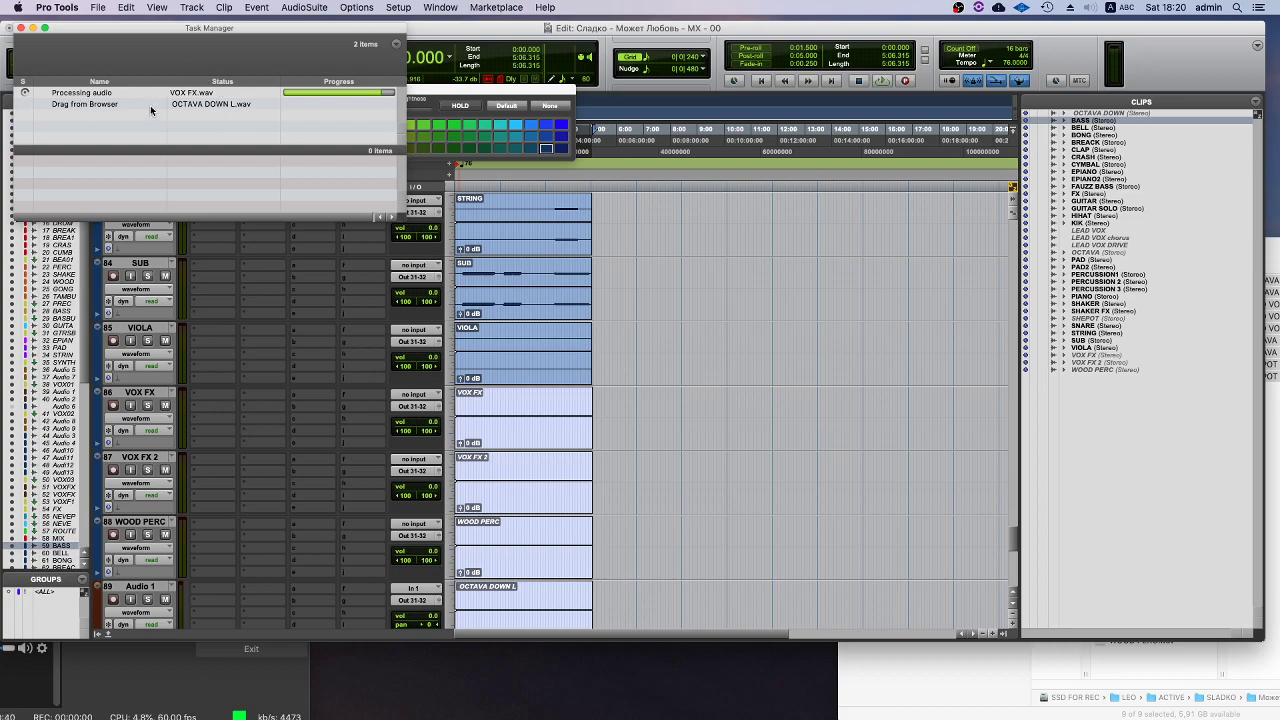
left_click(20, 28)
- Move the BASS clip from its imported track below MIX onto the template's BASS track
scroll(499, 256, "up", 15)
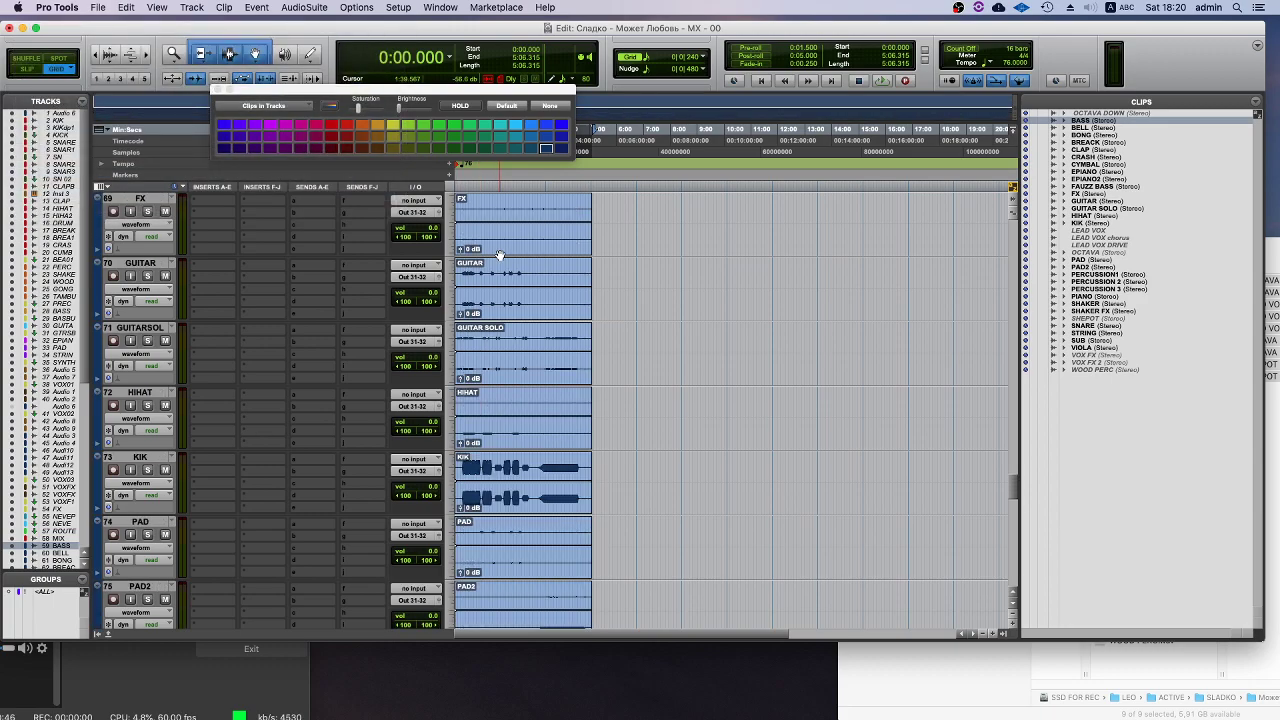
scroll(499, 256, "up", 5)
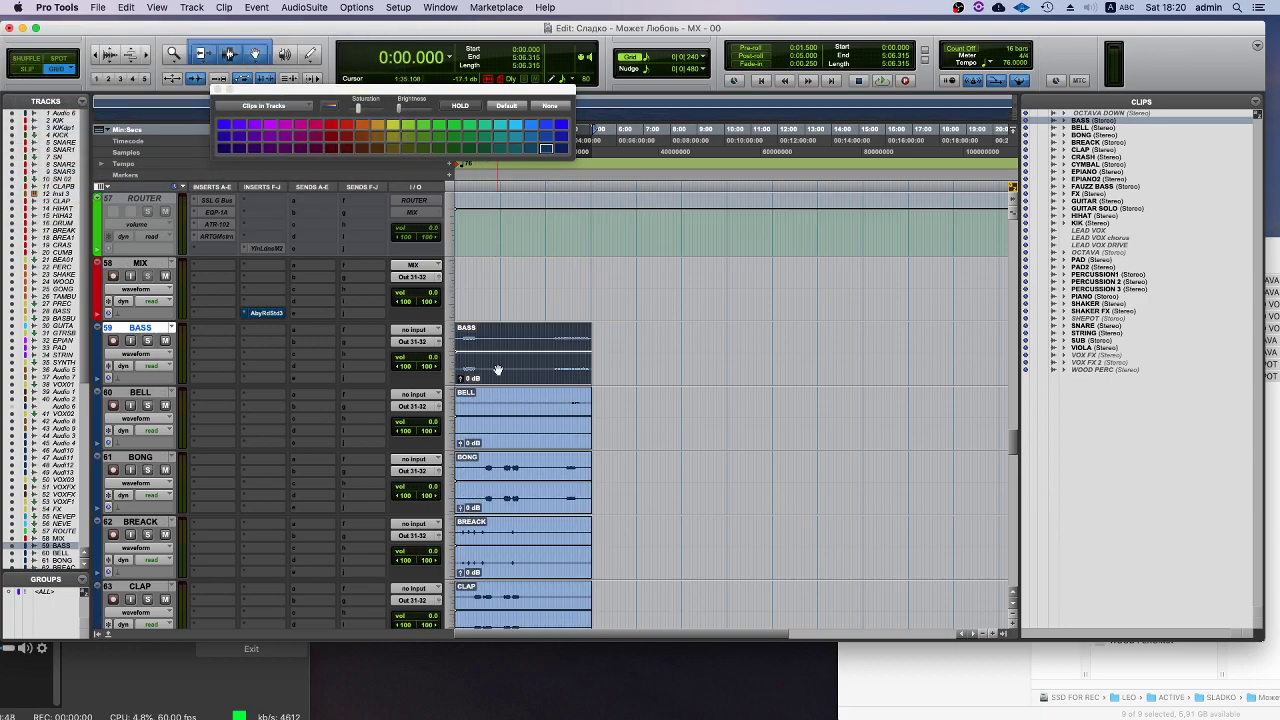
left_click_drag(482, 374, 453, 381)
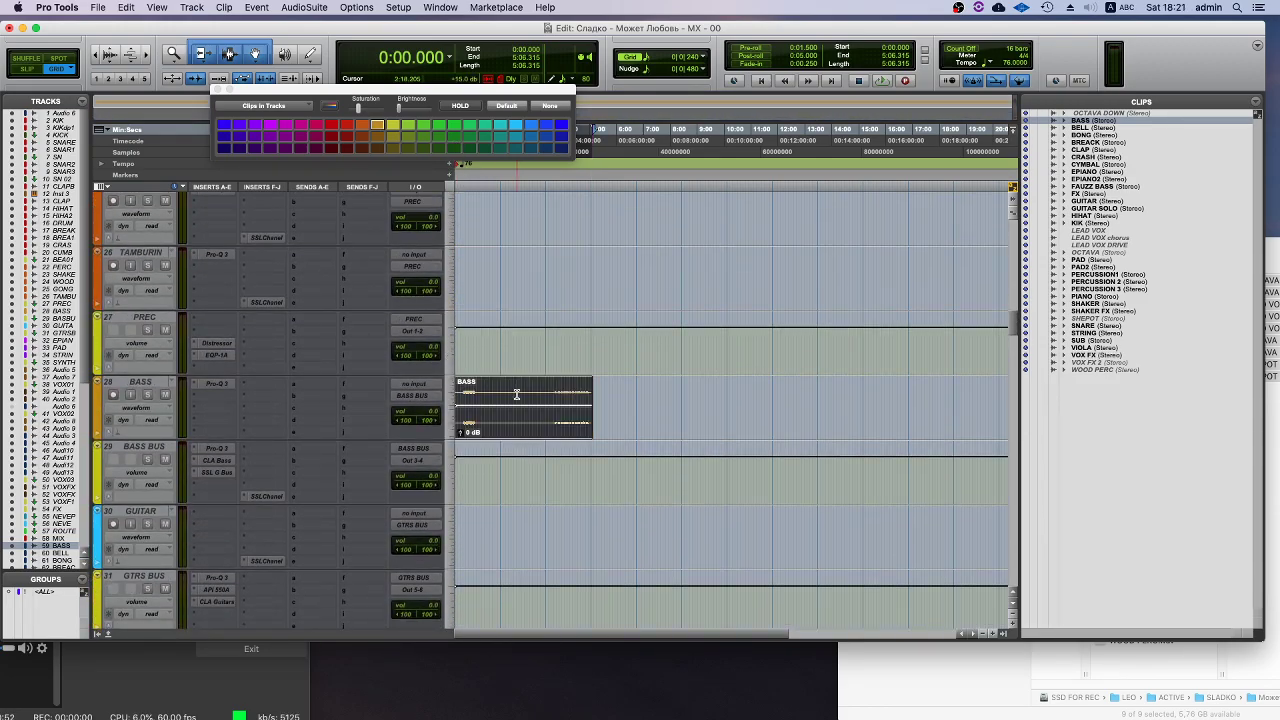
- Move the BELL clip from its imported track onto the template's TAMBURIN track
scroll(499, 400, "down", 20)
left_click(487, 442)
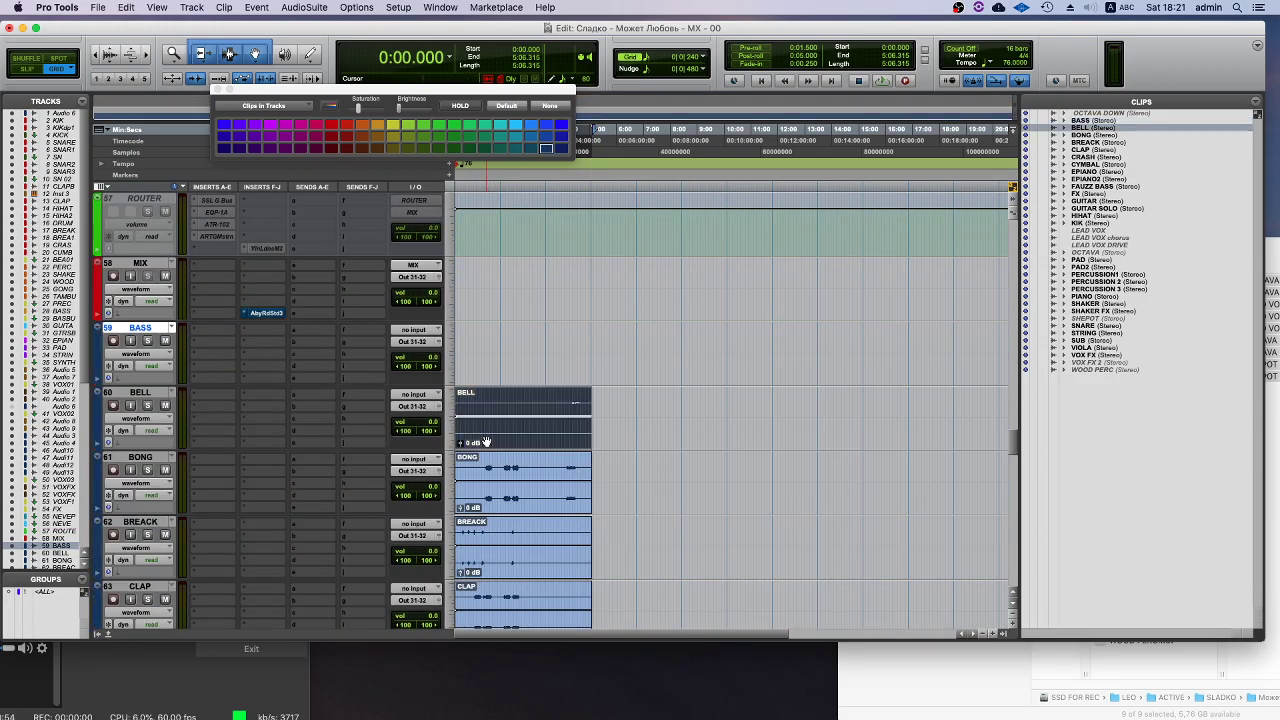
left_click_drag(487, 442, 502, 604)
scroll(490, 392, "down", 1)
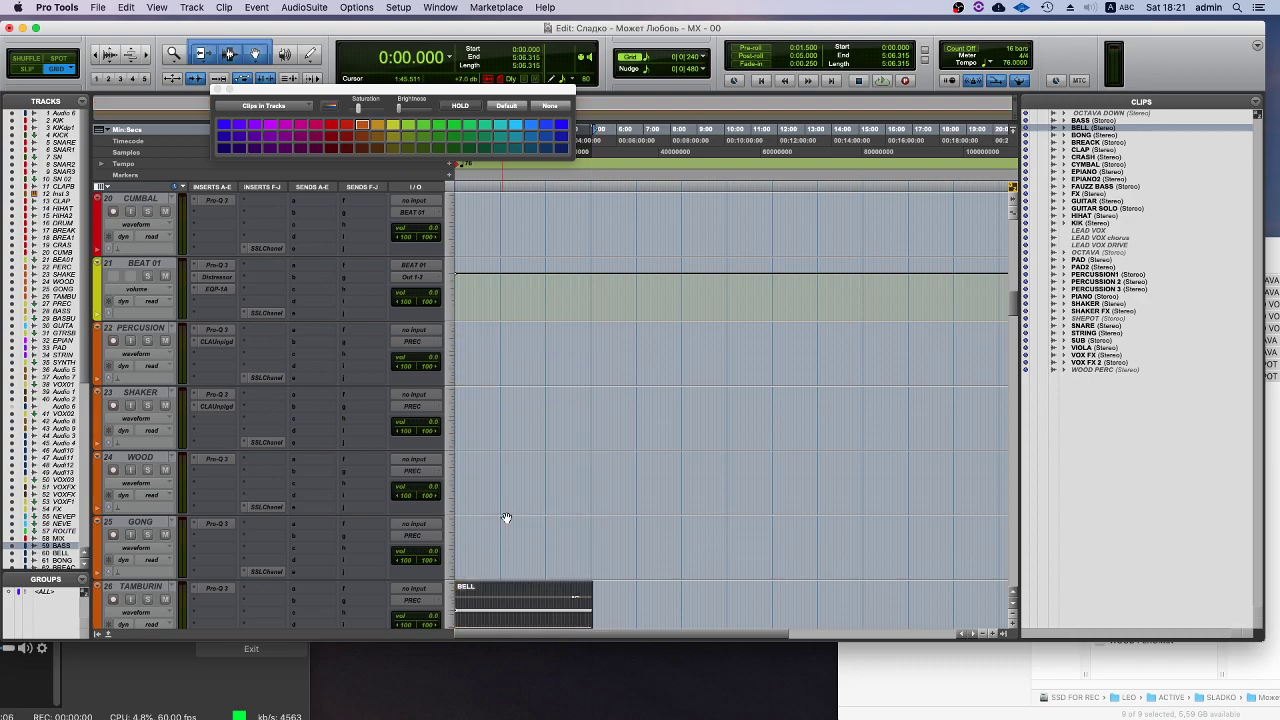
scroll(502, 541, "down", 3)
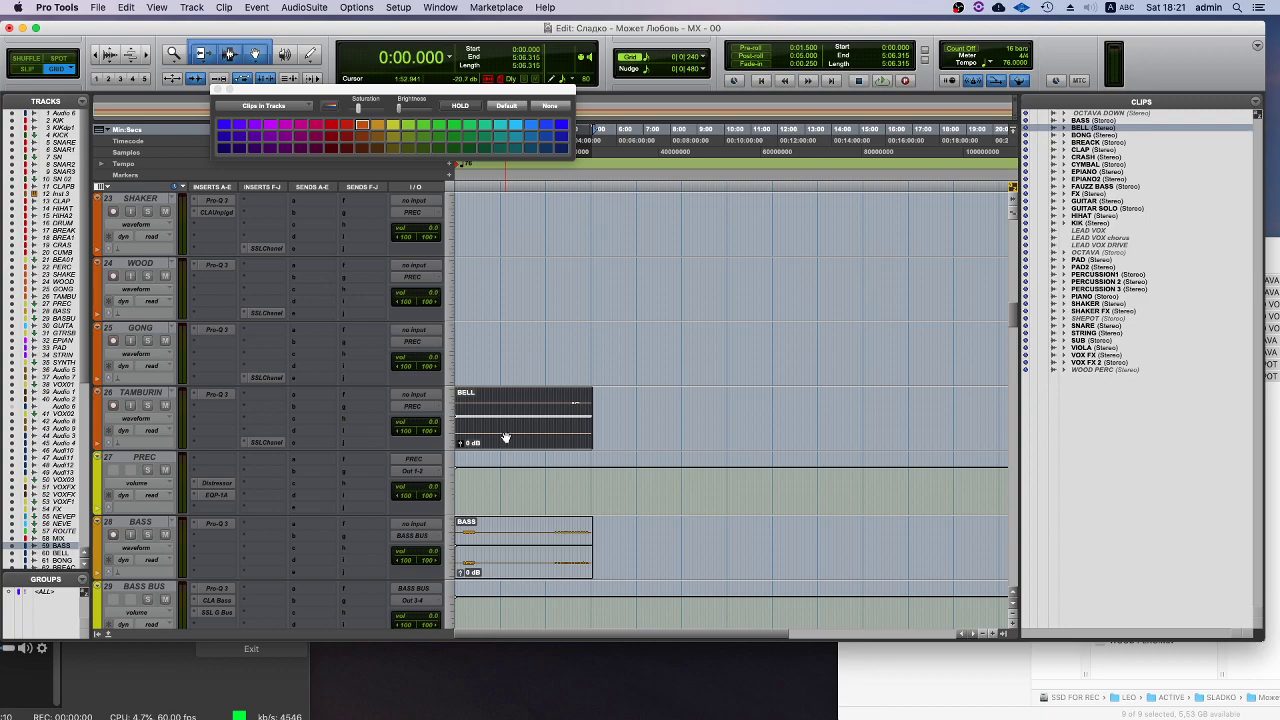
scroll(518, 411, "down", 1)
- Move the BONG clip from its imported track onto the template's GONG track and select that track
scroll(488, 372, "down", 20)
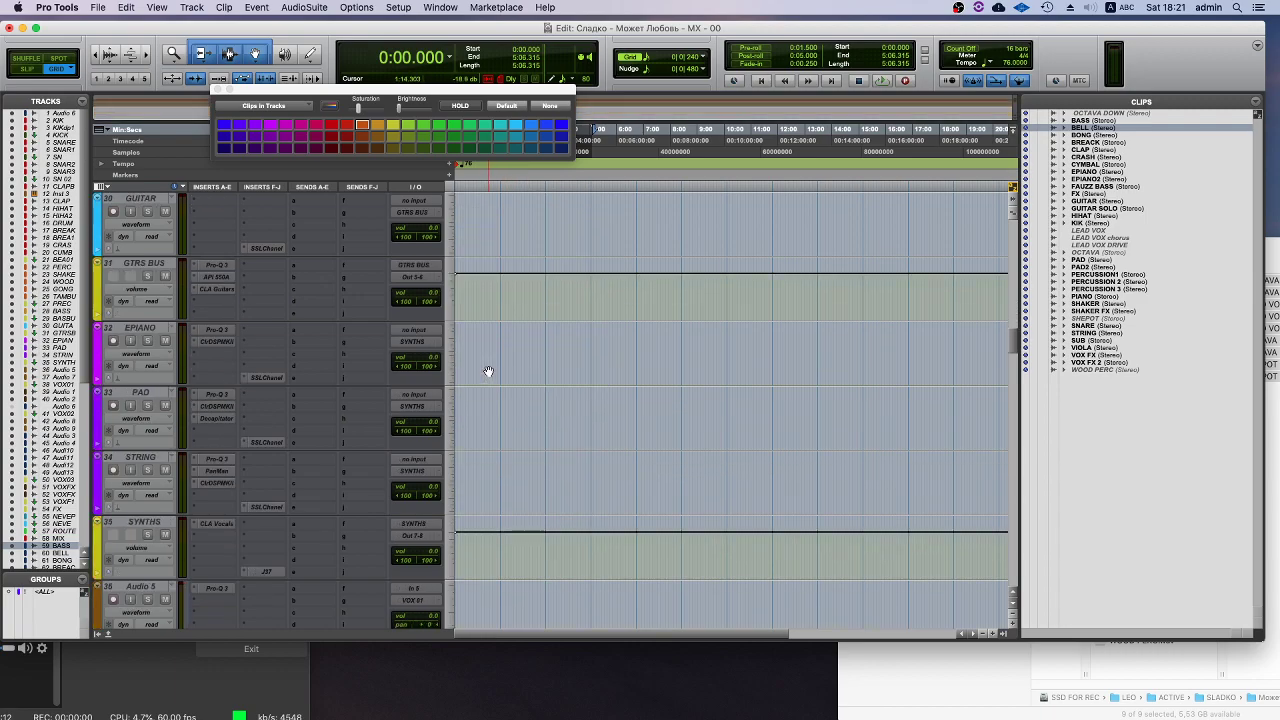
scroll(483, 366, "down", 3)
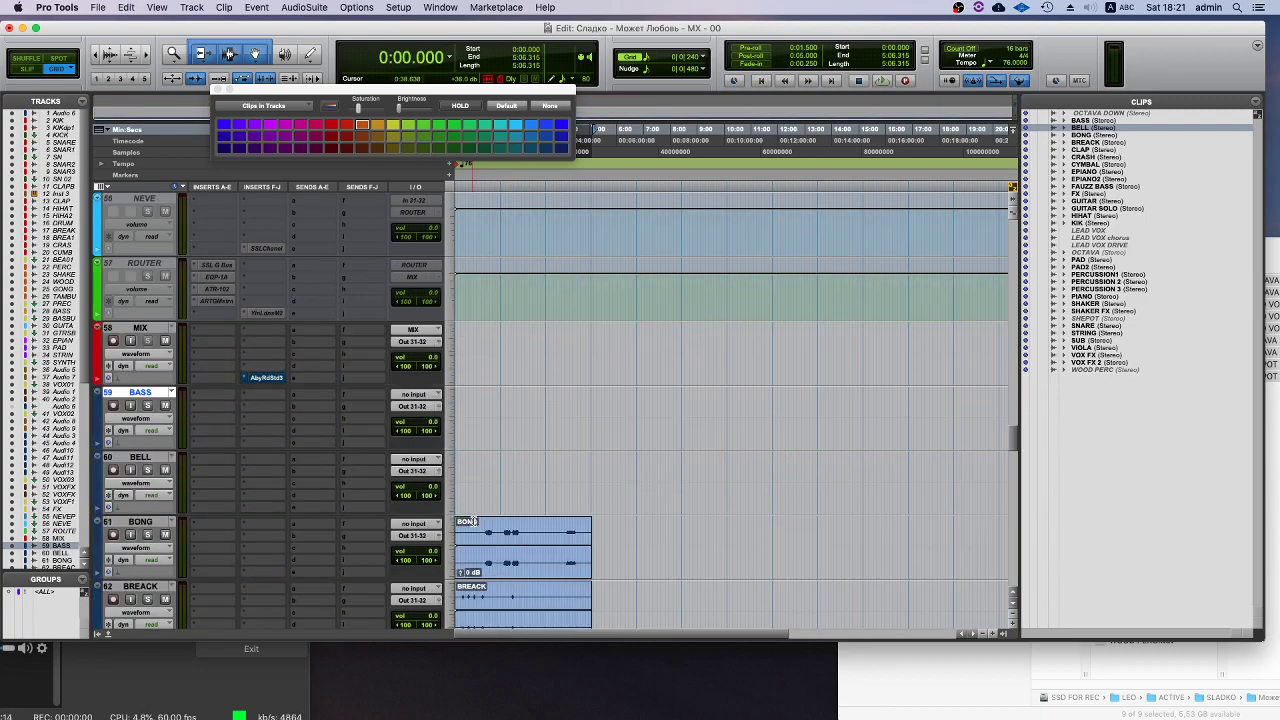
left_click(478, 563)
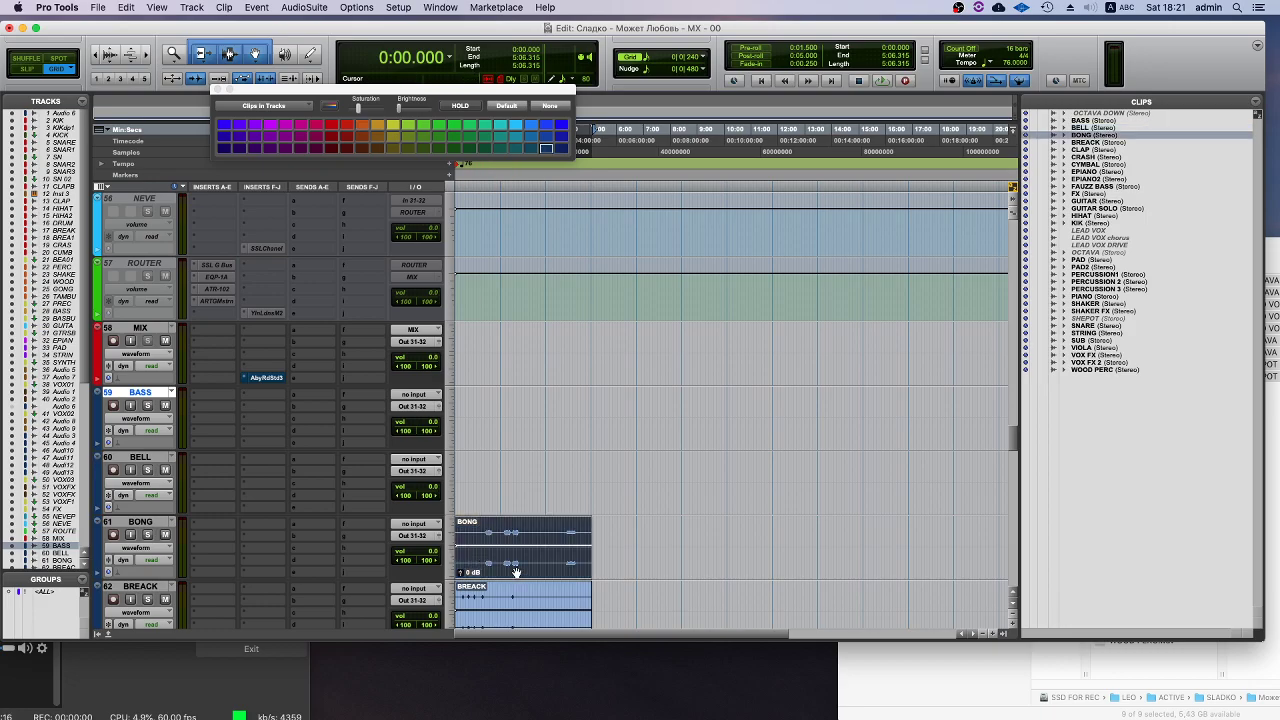
scroll(480, 300, "up", 20)
scroll(463, 247, "up", 4)
scroll(468, 200, "up", 12)
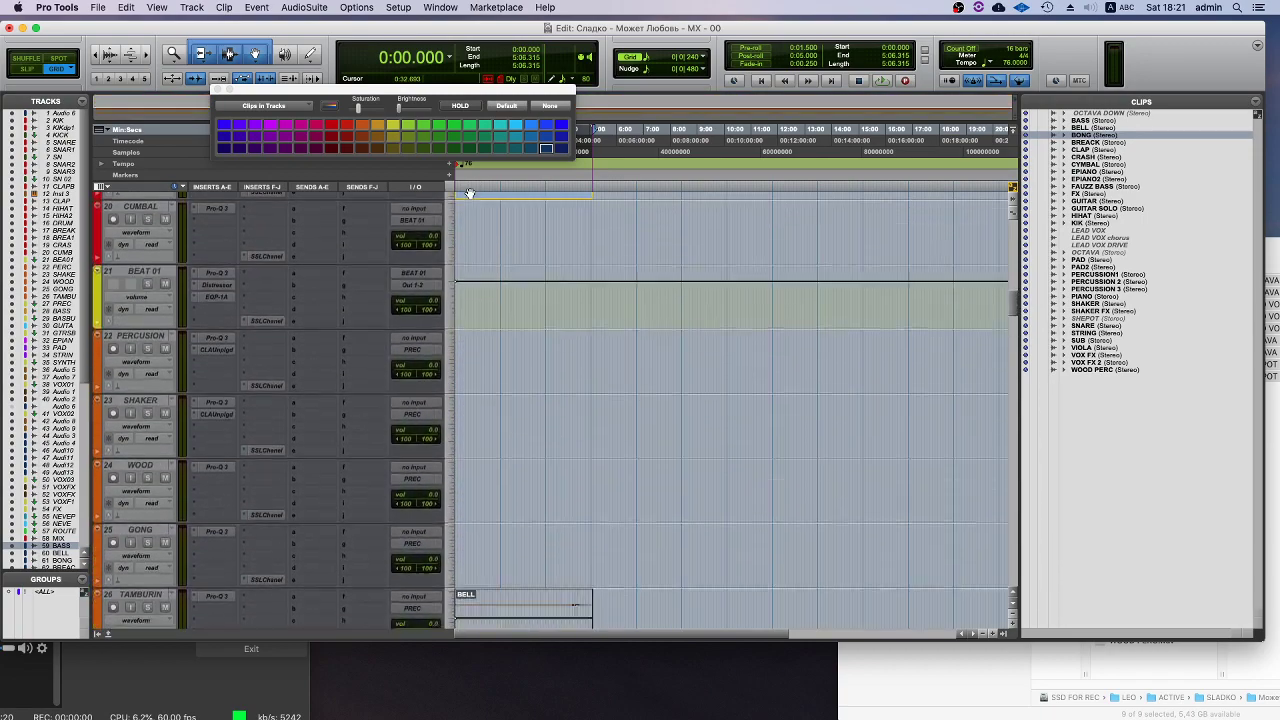
left_click_drag(437, 492, 446, 600)
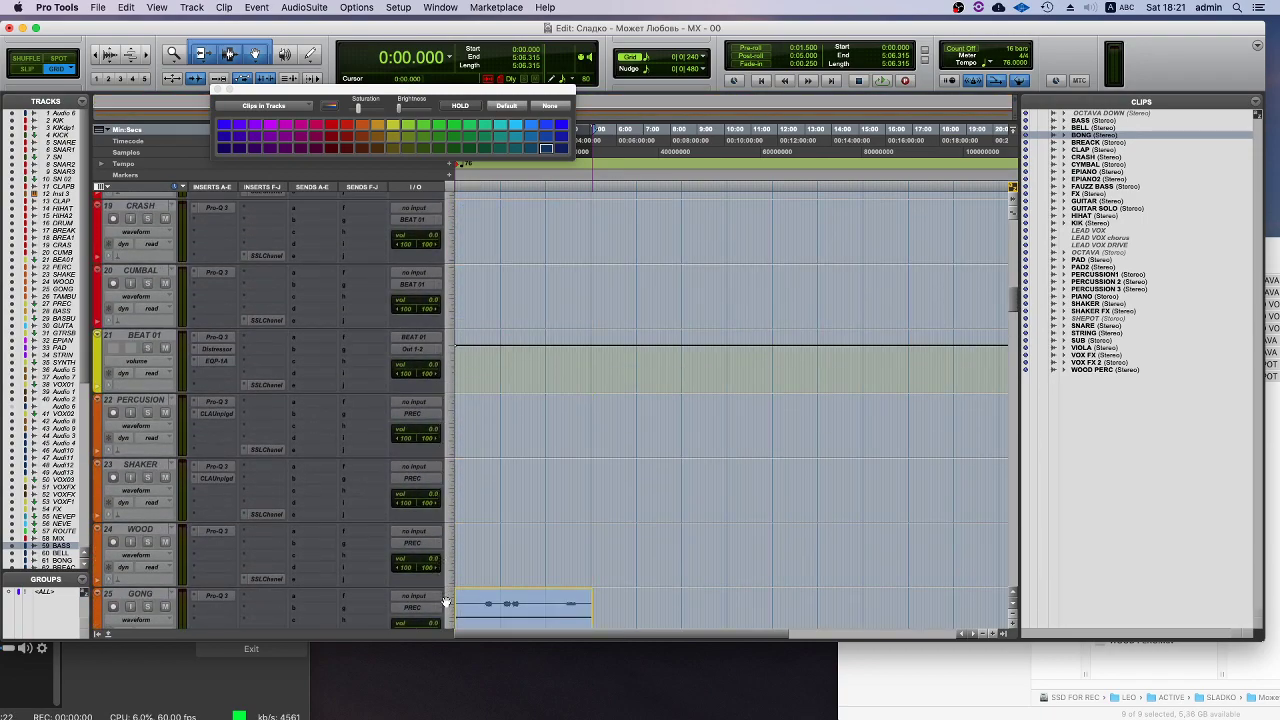
scroll(446, 600, "down", 2)
left_click(128, 460)
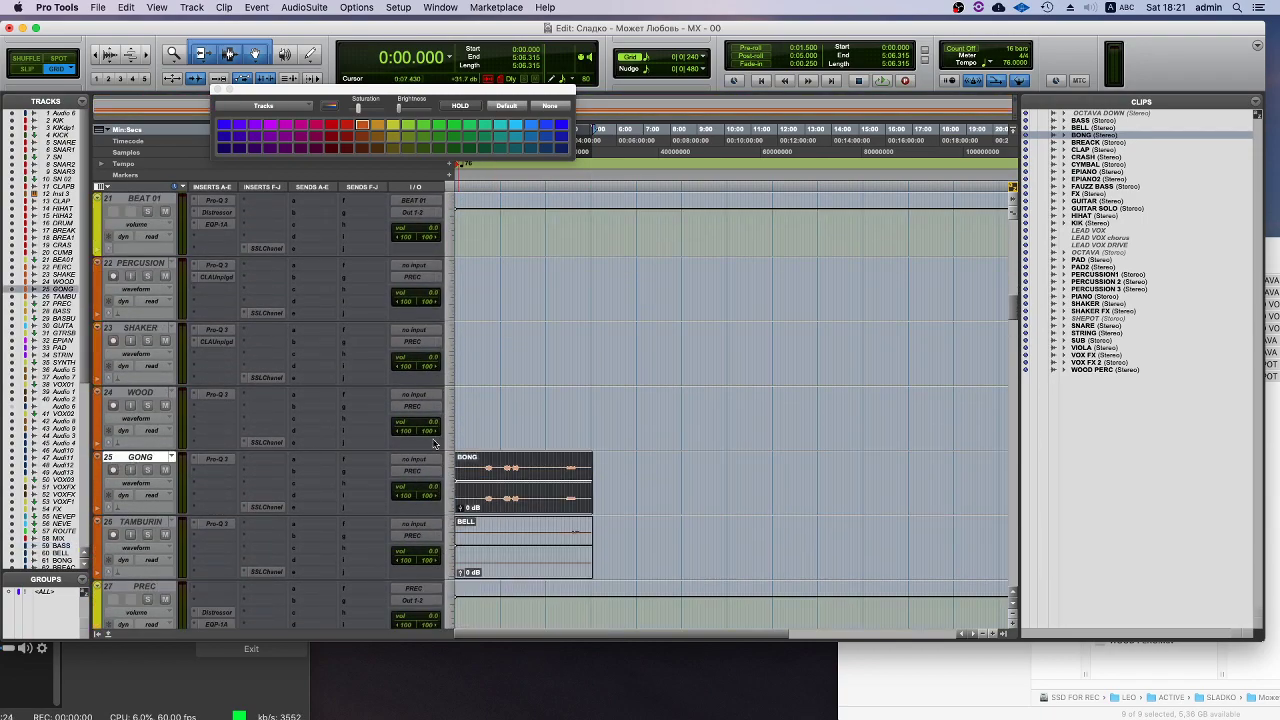
left_click(490, 462)
- Move the BREACK clip from its imported track up into the template's percussion tracks
scroll(505, 460, "down", 20)
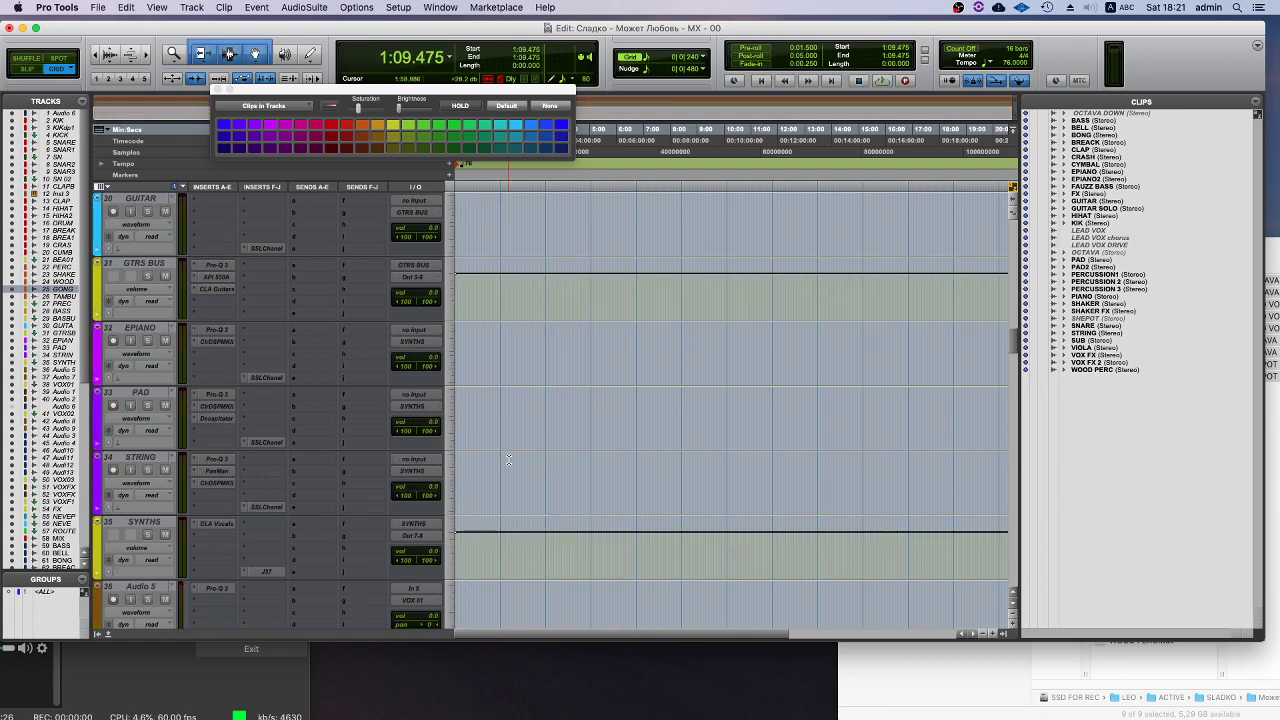
scroll(511, 460, "down", 20)
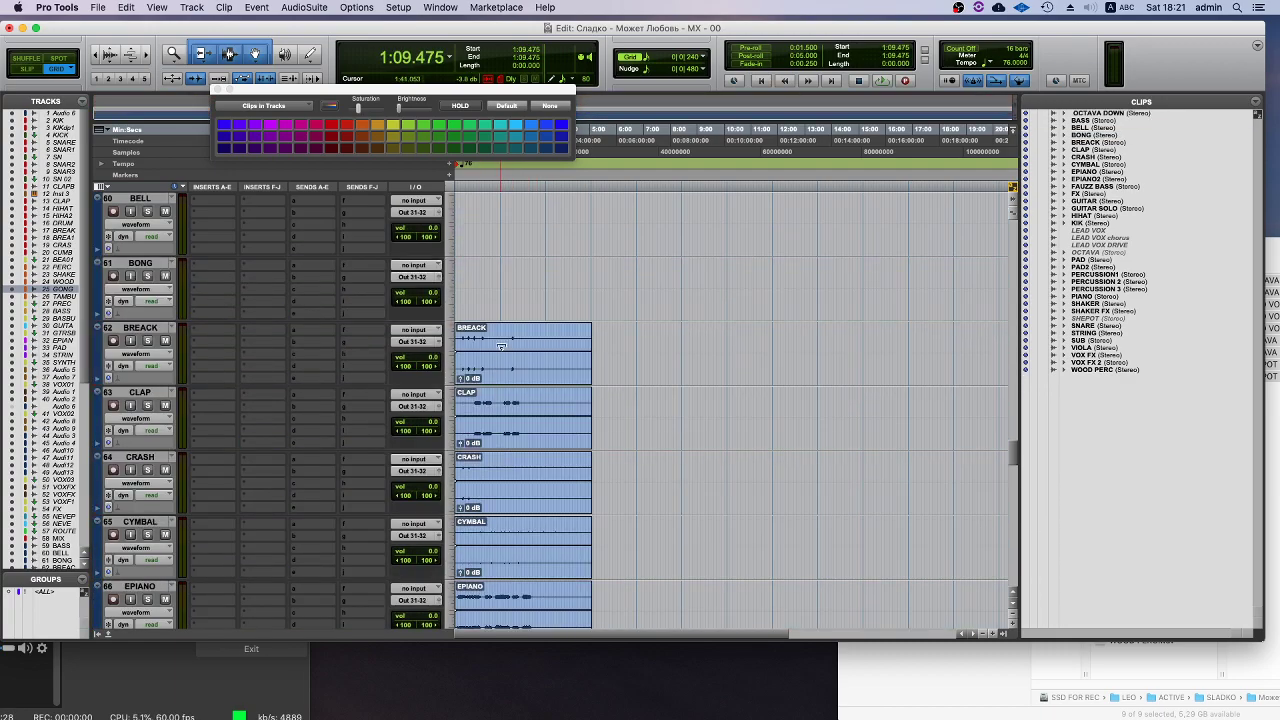
left_click_drag(481, 357, 461, 440)
- Move the CLAP clip from its imported track up to the template's CLAP BIG track
scroll(503, 434, "down", 15)
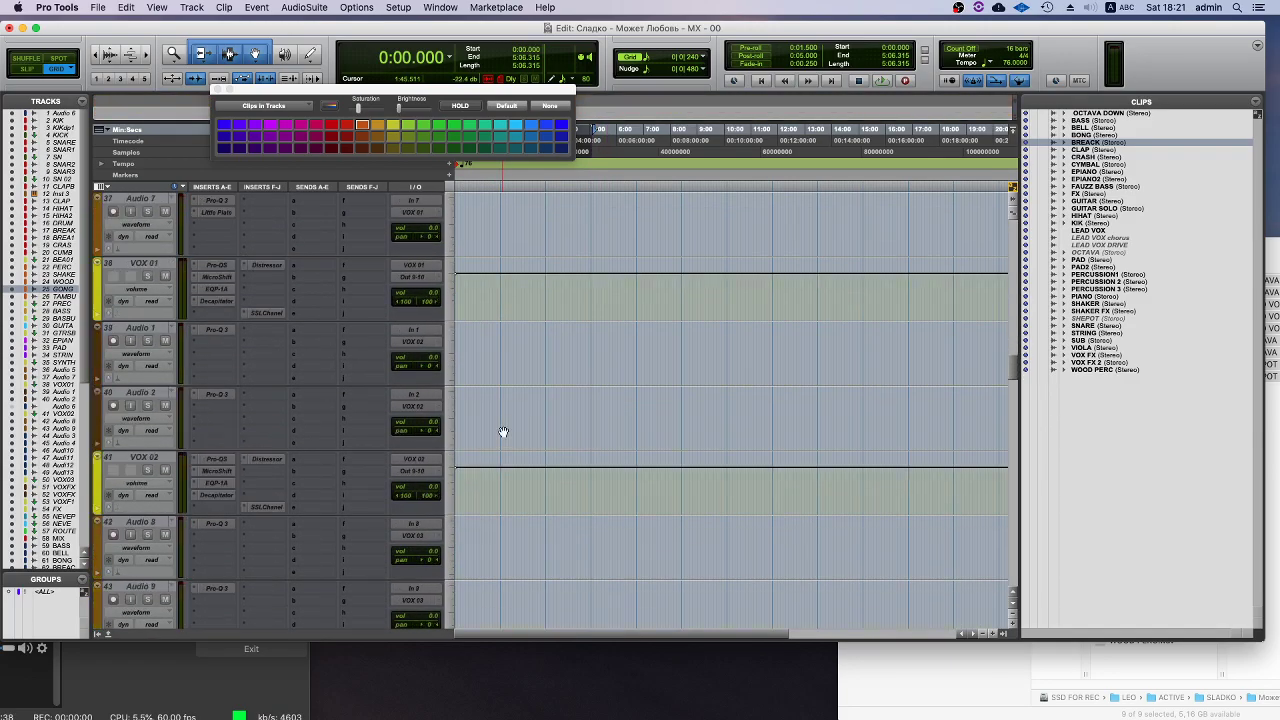
scroll(506, 425, "down", 5)
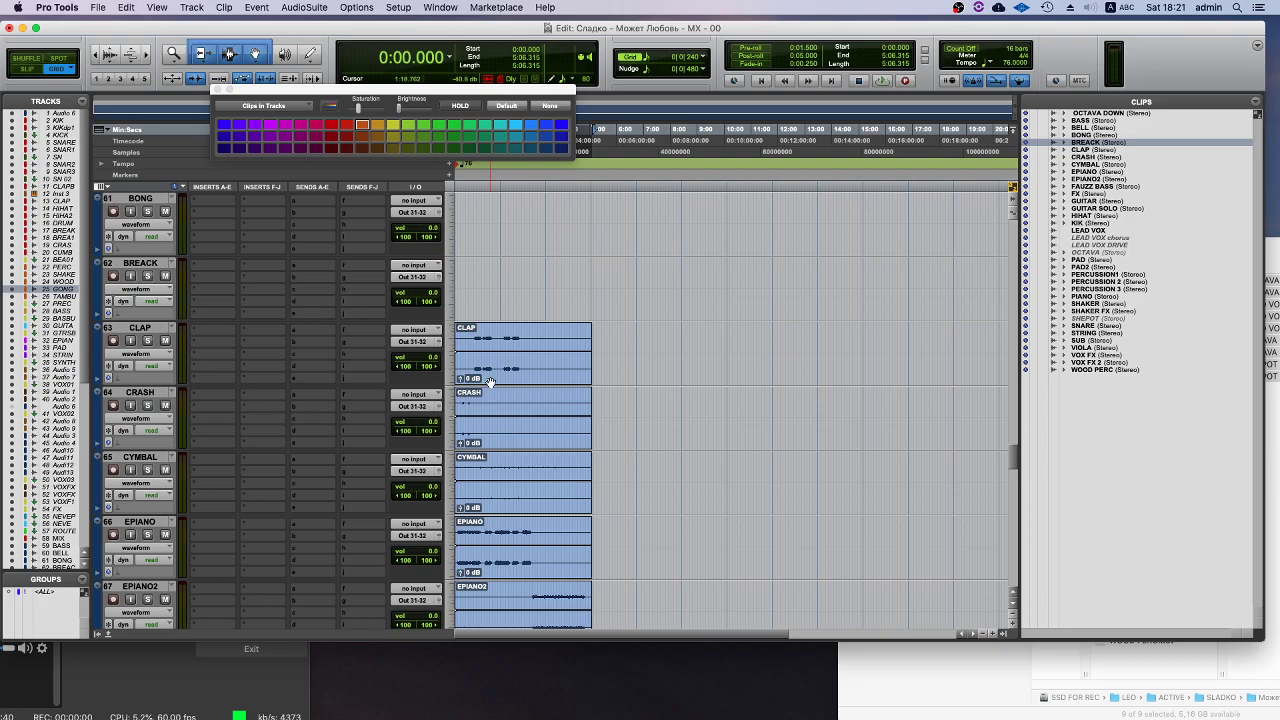
left_click(489, 381)
scroll(480, 300, "up", 20)
left_click_drag(489, 380, 444, 268)
scroll(437, 245, "up", 15)
left_click_drag(455, 432, 465, 492)
scroll(466, 489, "down", 3)
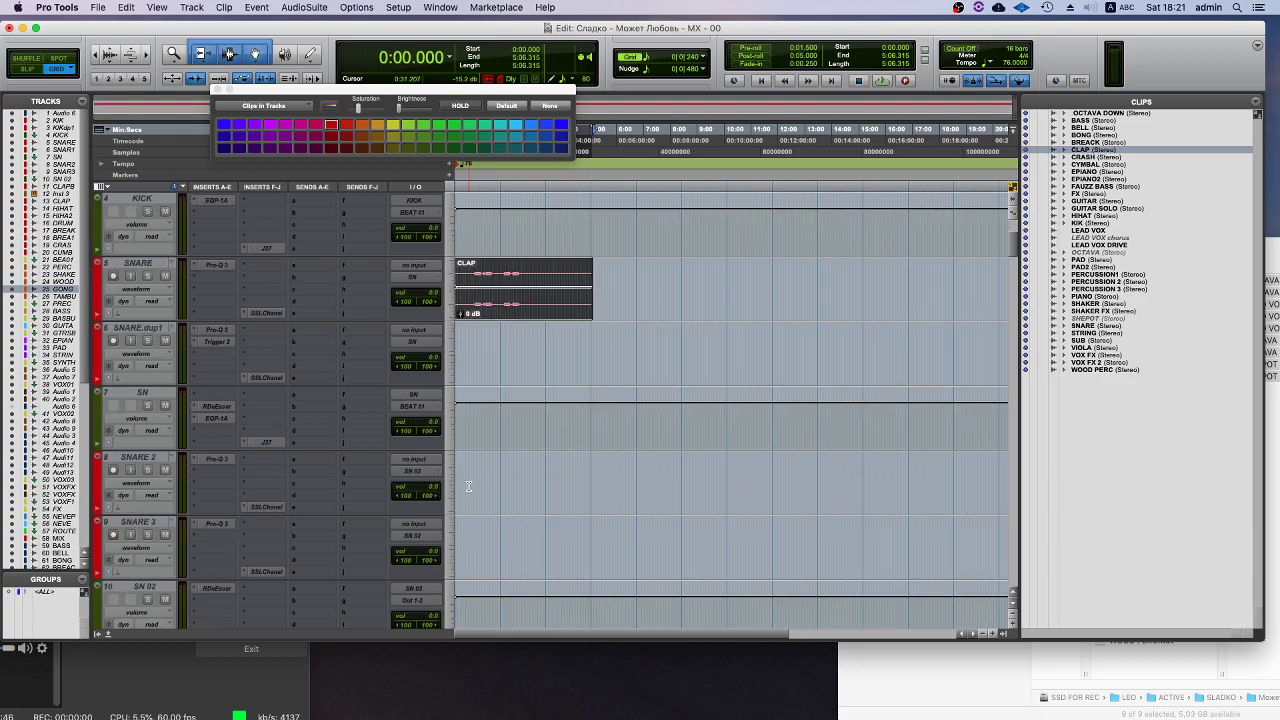
scroll(468, 486, "down", 1)
left_click_drag(495, 230, 486, 612)
scroll(491, 566, "down", 4)
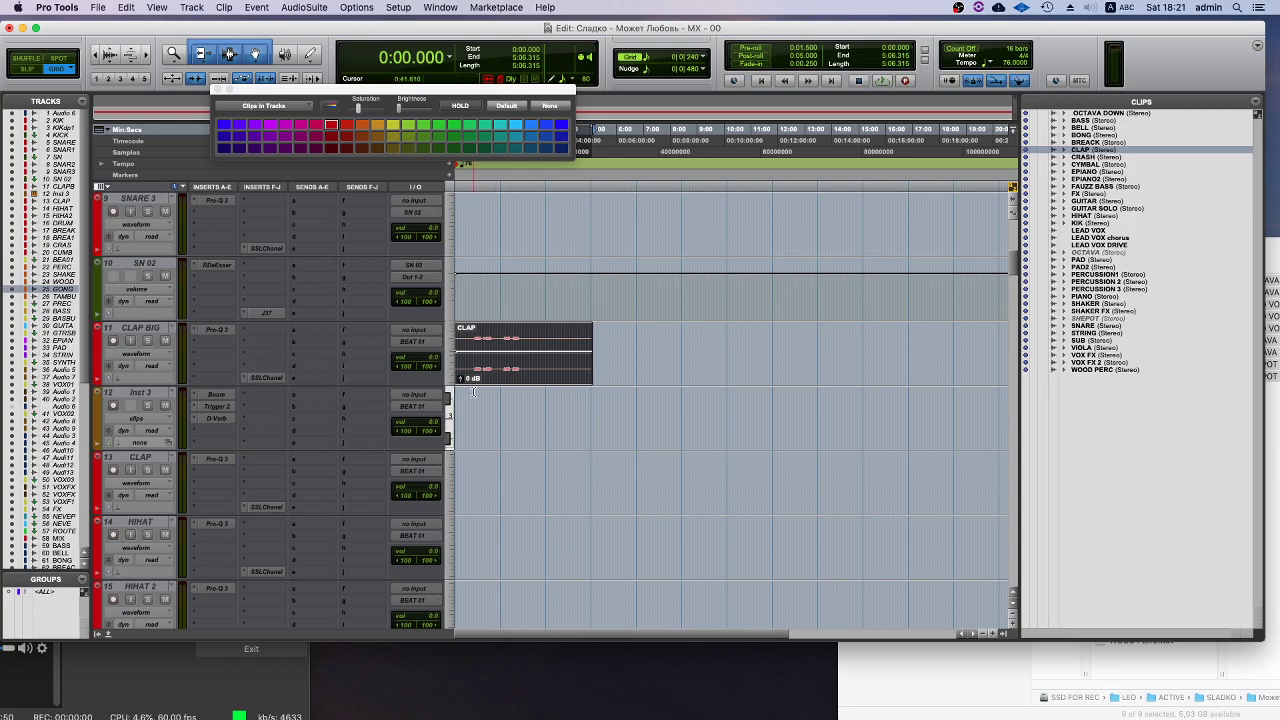
left_click_drag(459, 399, 471, 457)
- Move the CRASH clip from its imported track up into the template's red drum tracks
scroll(491, 446, "down", 15)
scroll(494, 440, "down", 20)
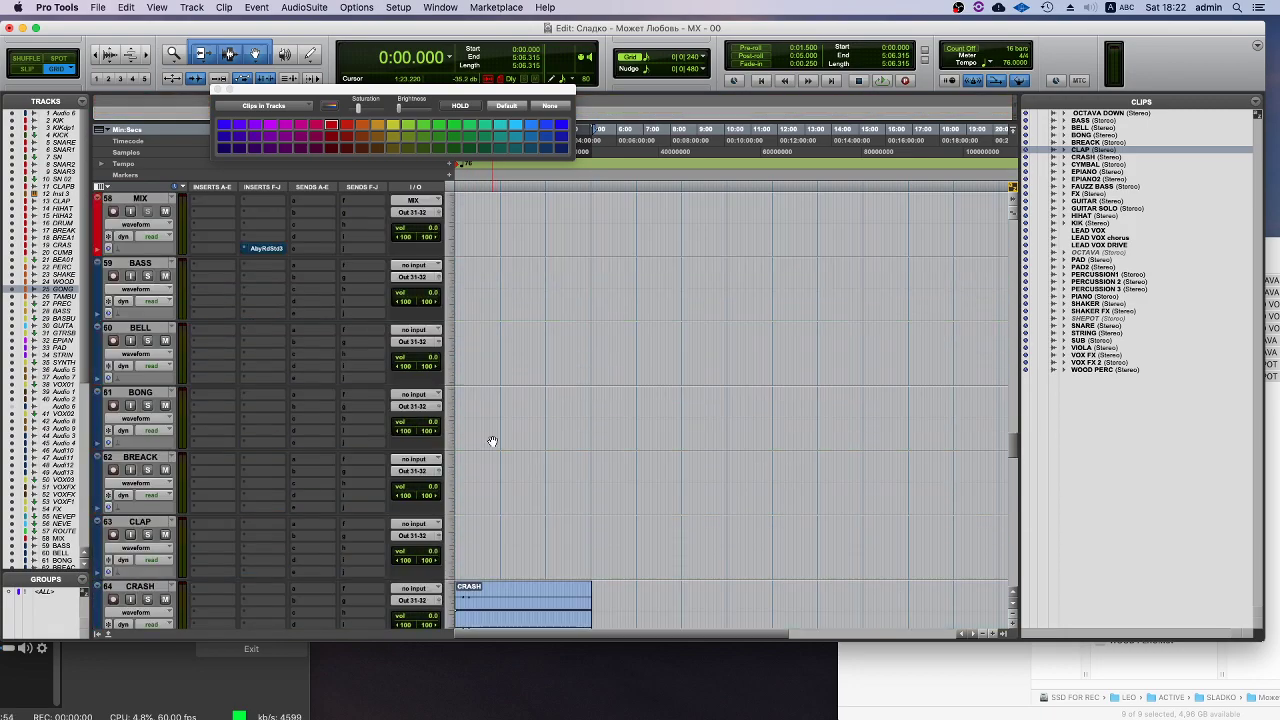
left_click_drag(469, 373, 452, 491)
scroll(460, 272, "up", 20)
scroll(486, 463, "down", 20)
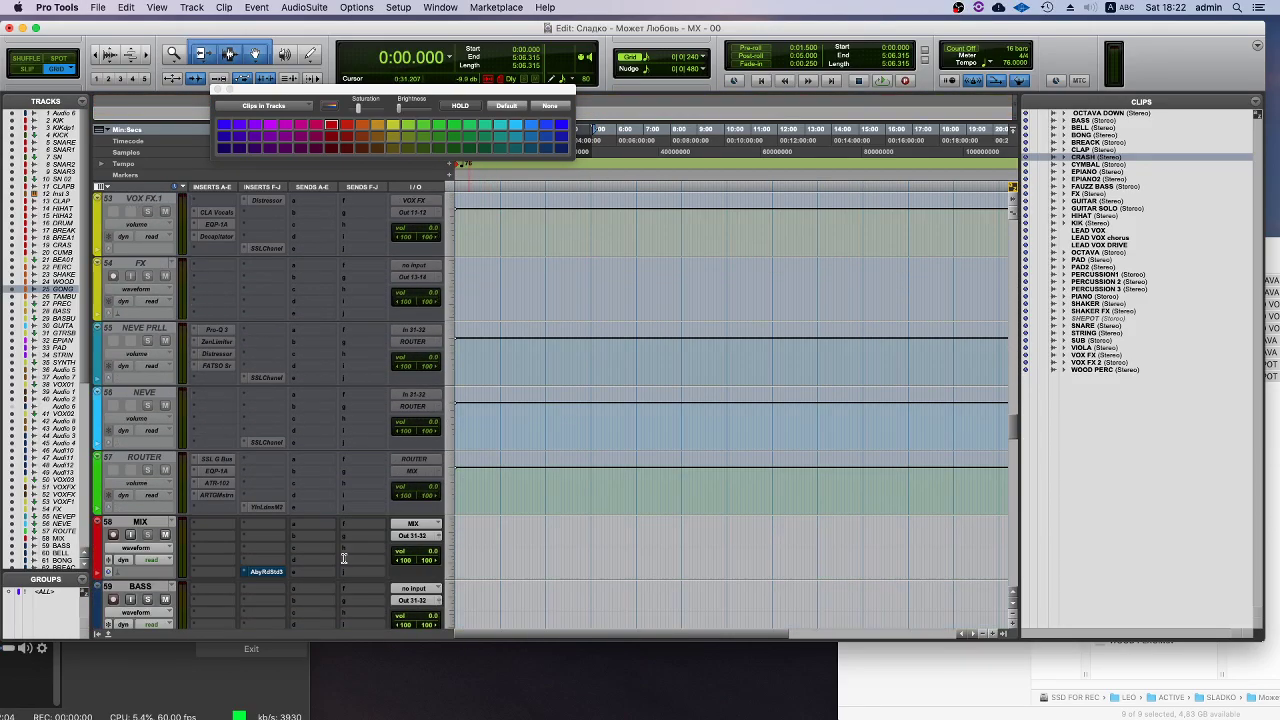
- Mute the audio source in OBS, return to Pro Tools and review the remaining unplaced clips down to SHEPOT R
left_click(27, 661)
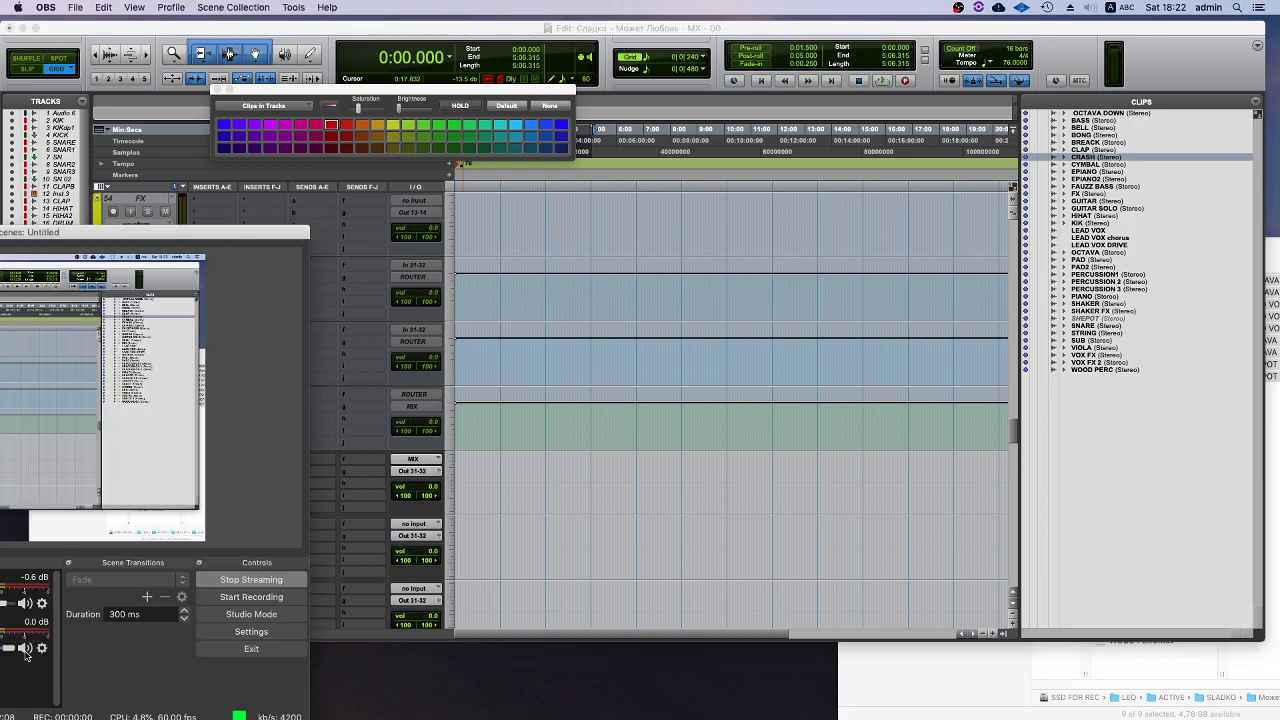
left_click(503, 477)
scroll(503, 470, "down", 20)
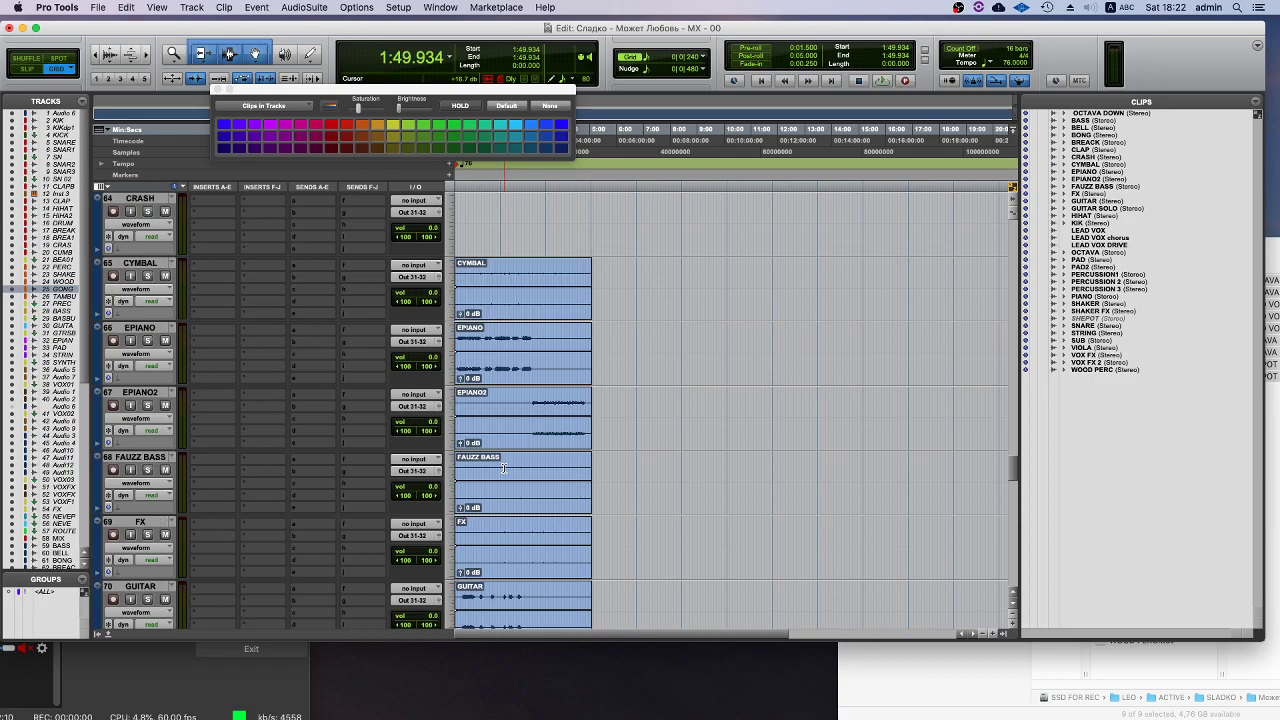
scroll(503, 468, "down", 8)
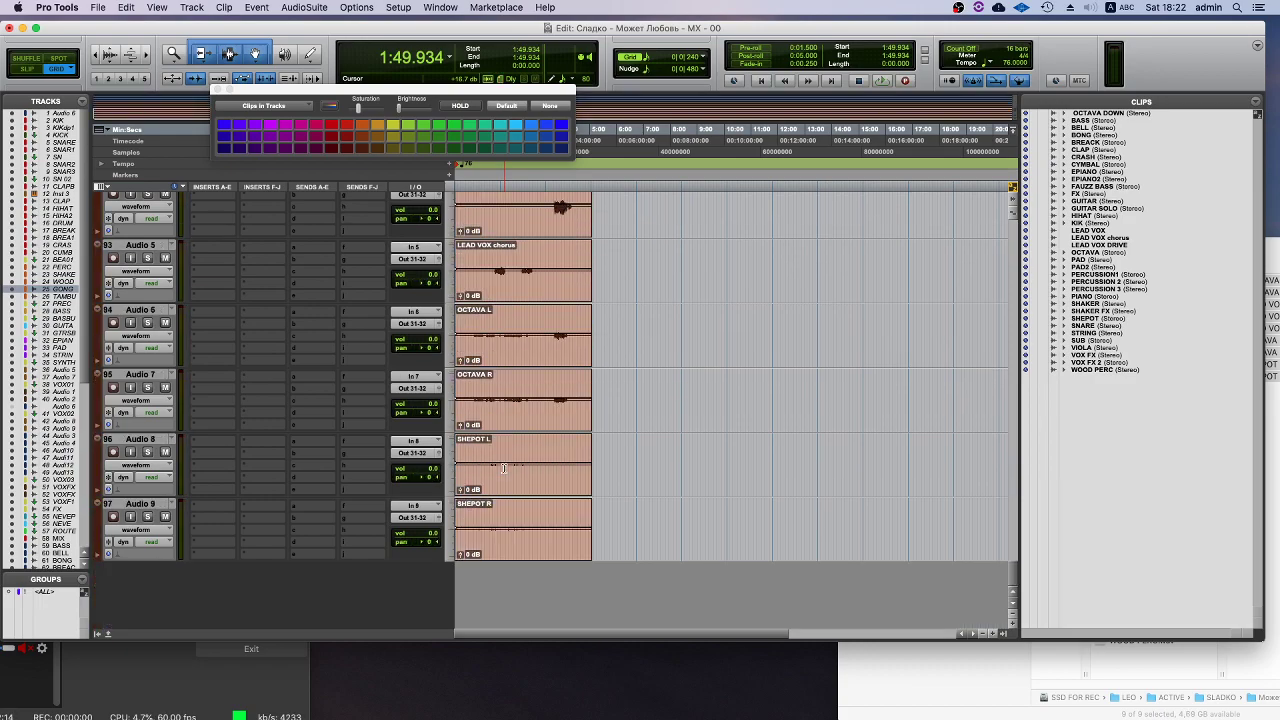
scroll(503, 468, "up", 15)
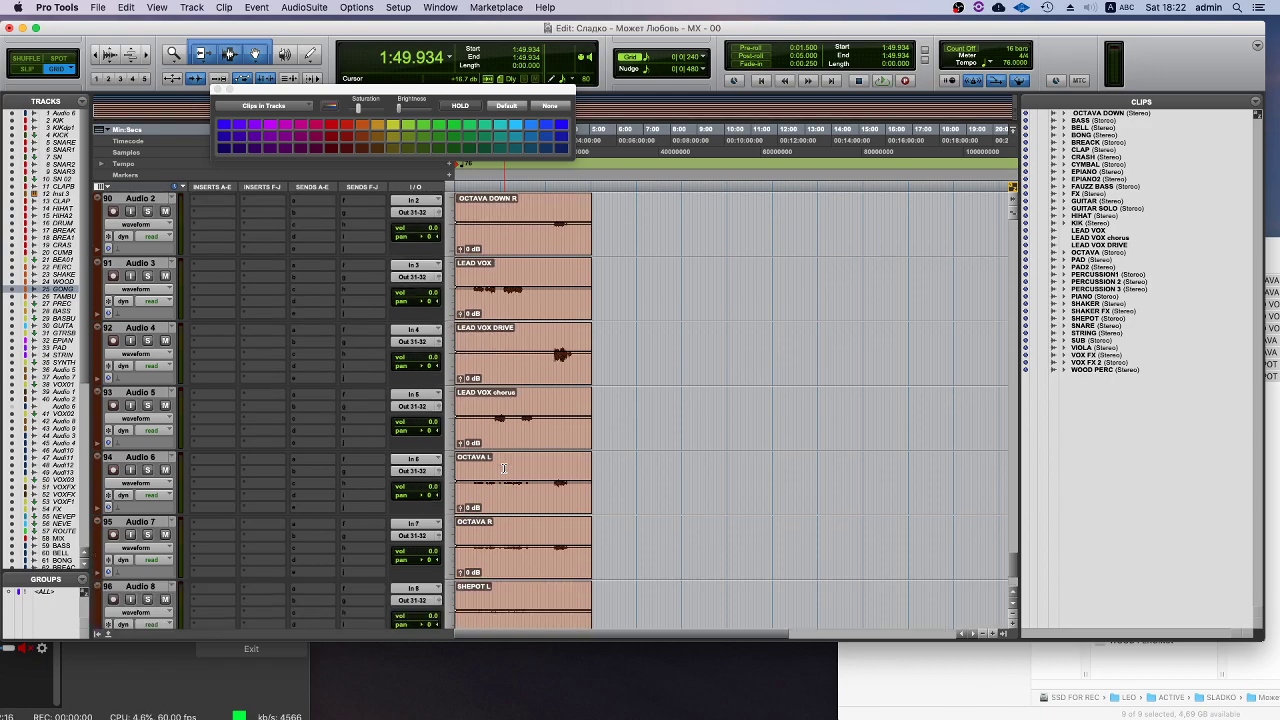
key("super+a")
- Move the CYMBAL clip from its imported track up into the template's red drum tracks
scroll(503, 468, "up", 5)
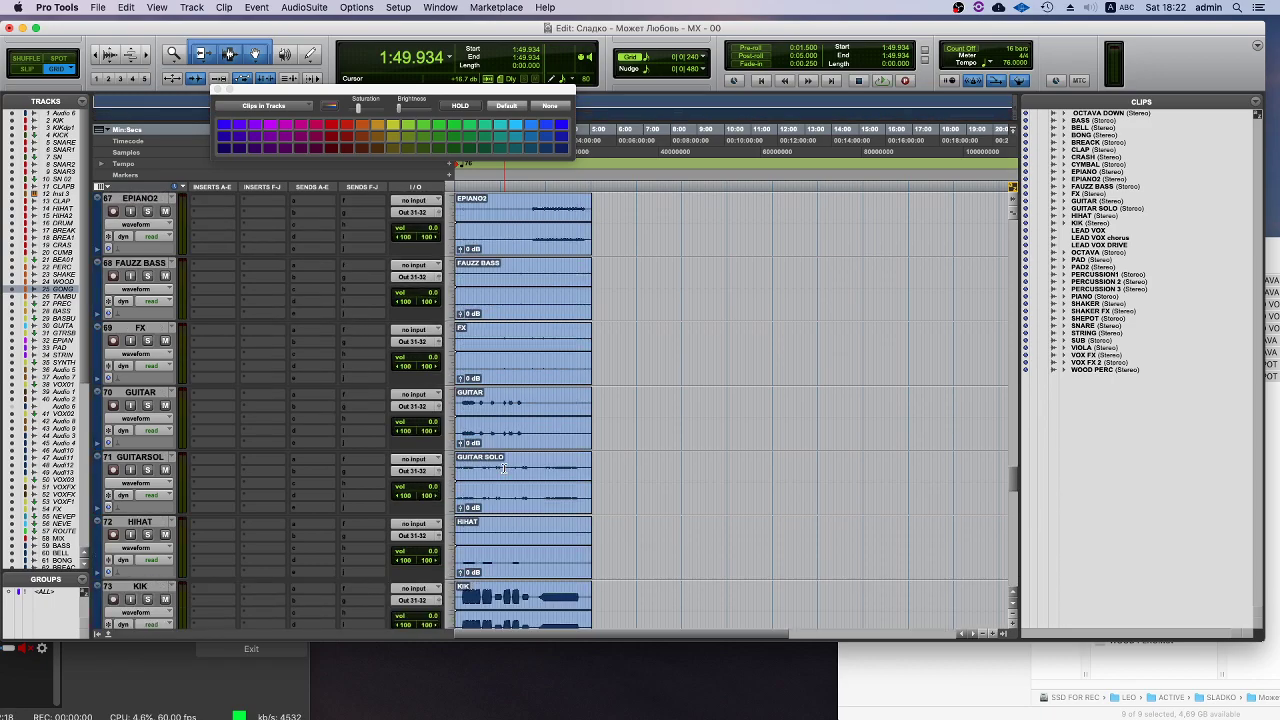
left_click_drag(484, 312, 454, 298)
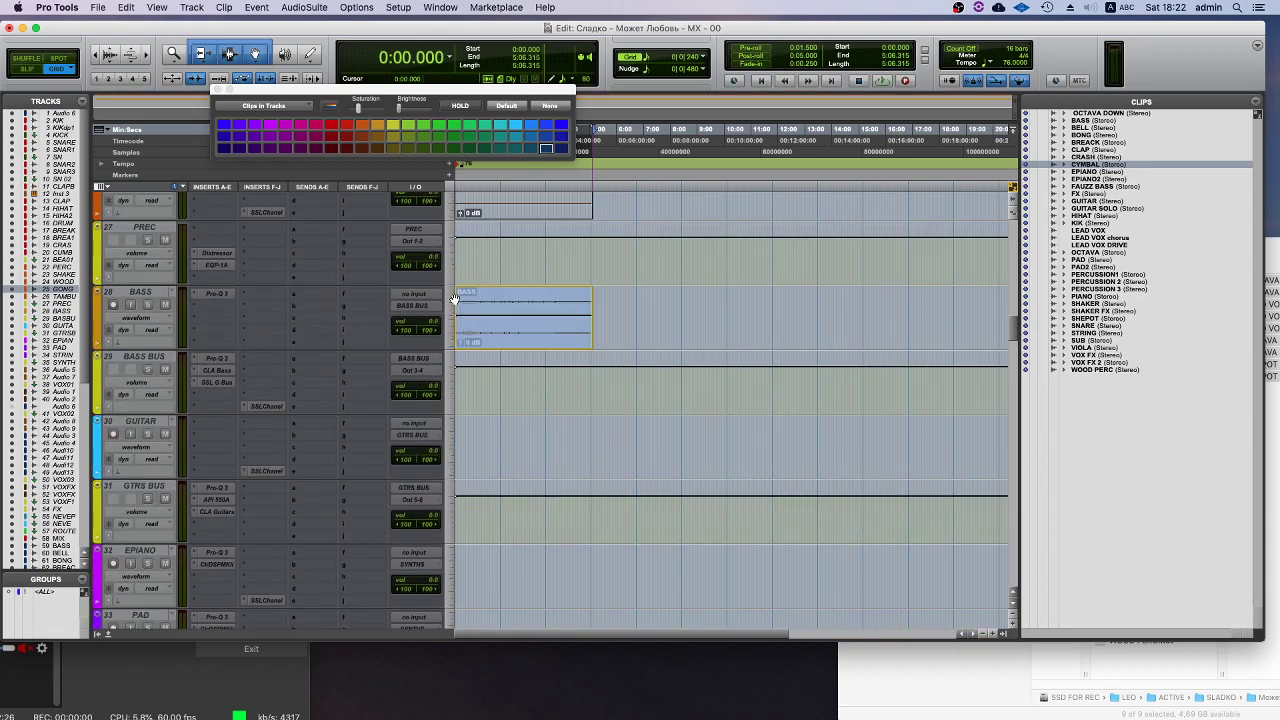
left_click_drag(464, 240, 466, 618)
- Move the EPIANO clip from its imported track up onto the template's EPIANO track
scroll(525, 414, "down", 10)
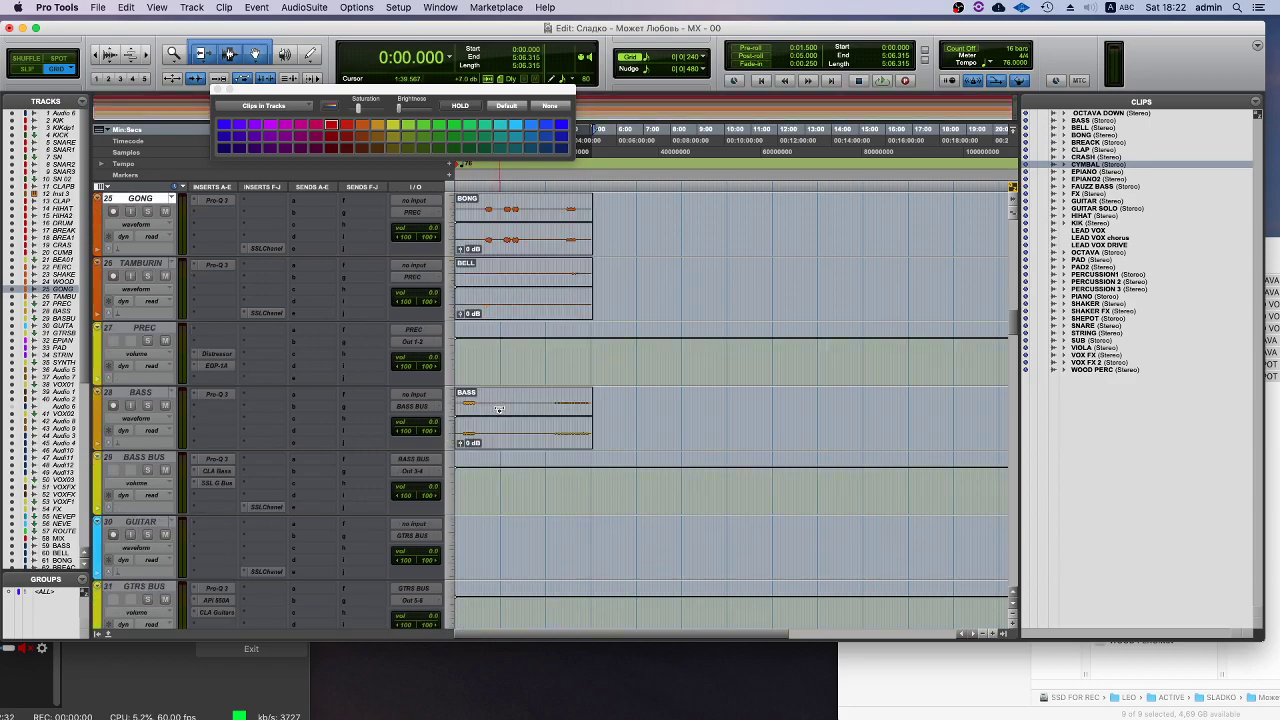
scroll(525, 414, "down", 5)
left_click_drag(498, 422, 464, 307)
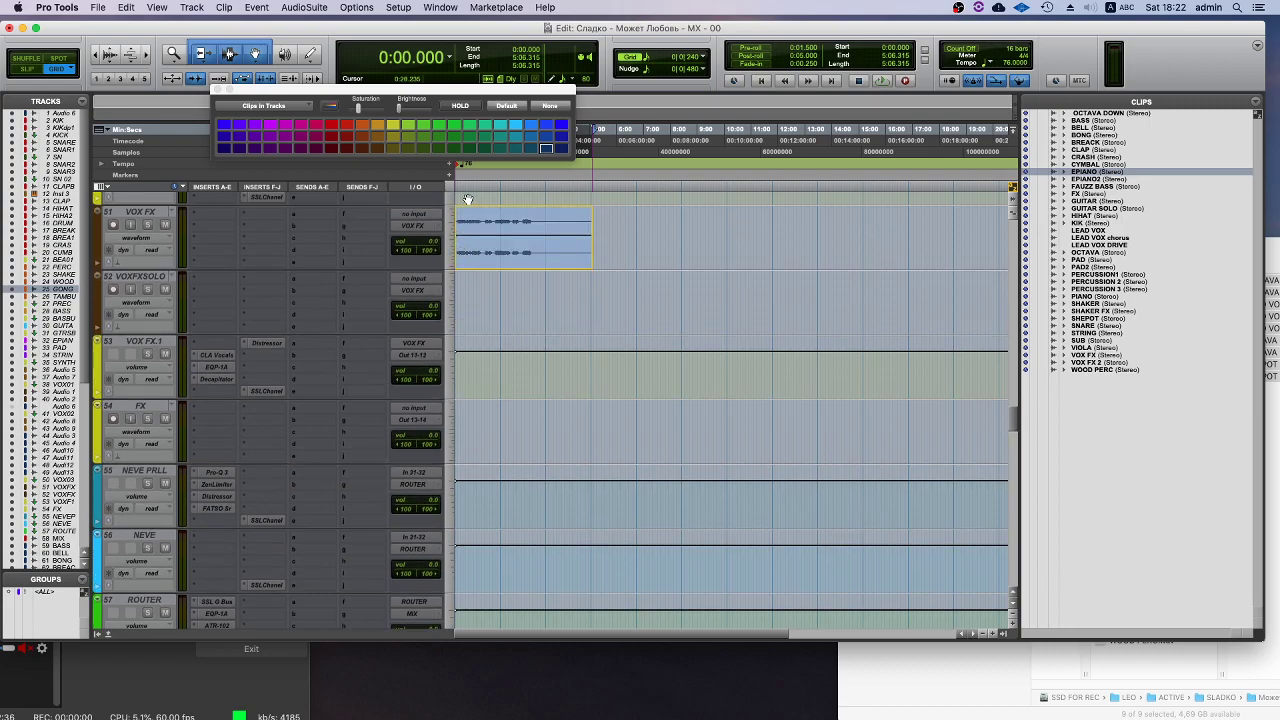
key("p")
key("p")
key("p")
key("p")
key("p")
key("p")
key("p")
key("p")
key("p")
key("p")
key("p")
key("p")
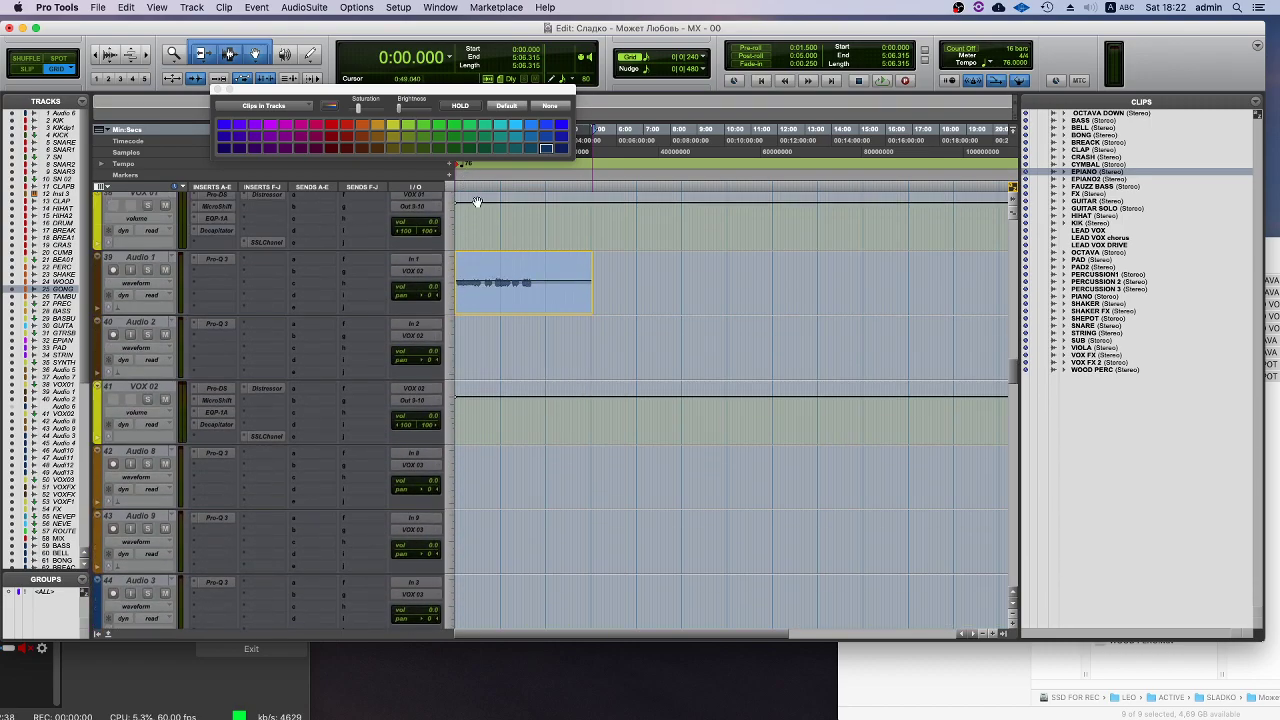
key("p")
key("p")
key("p")
key("p")
key("p")
key("p")
key("p")
- Move the EPIANO2 clip from its imported track up onto the template's PAD track, directly below EPIANO
scroll(470, 450, "down", 20)
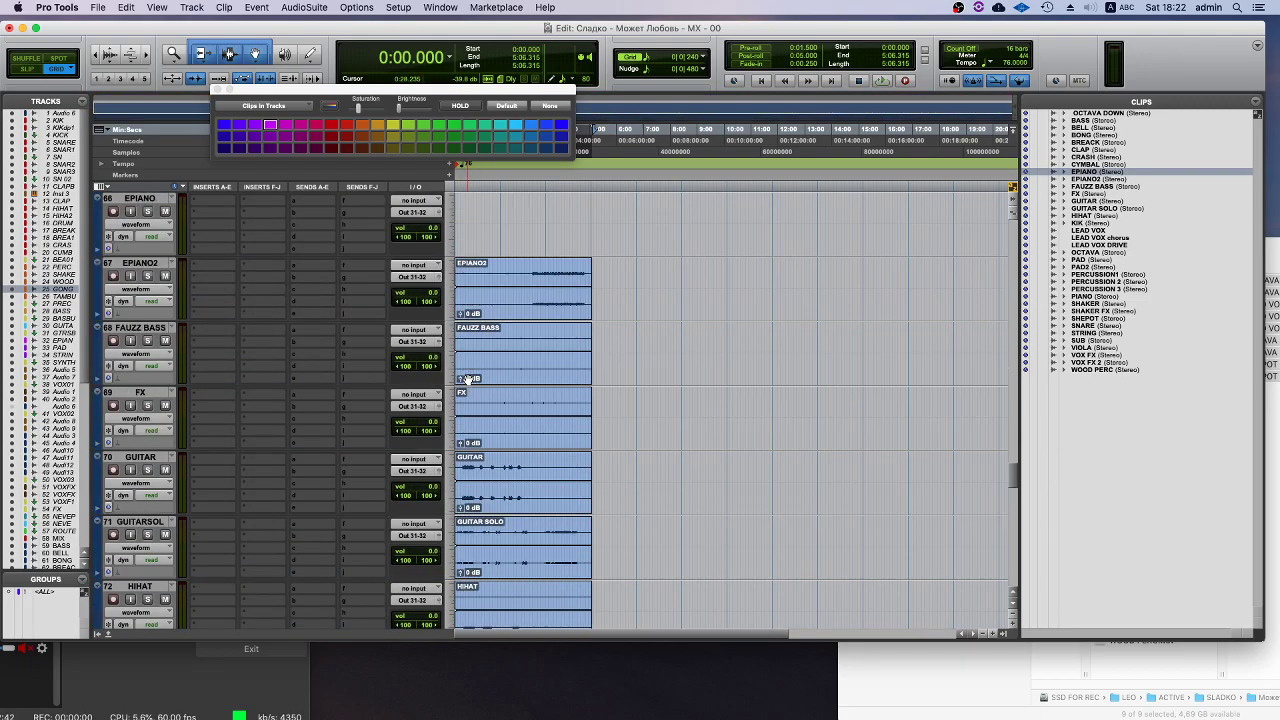
left_click(477, 262)
scroll(466, 220, "up", 15)
scroll(468, 240, "up", 20)
left_click_drag(471, 304, 474, 389)
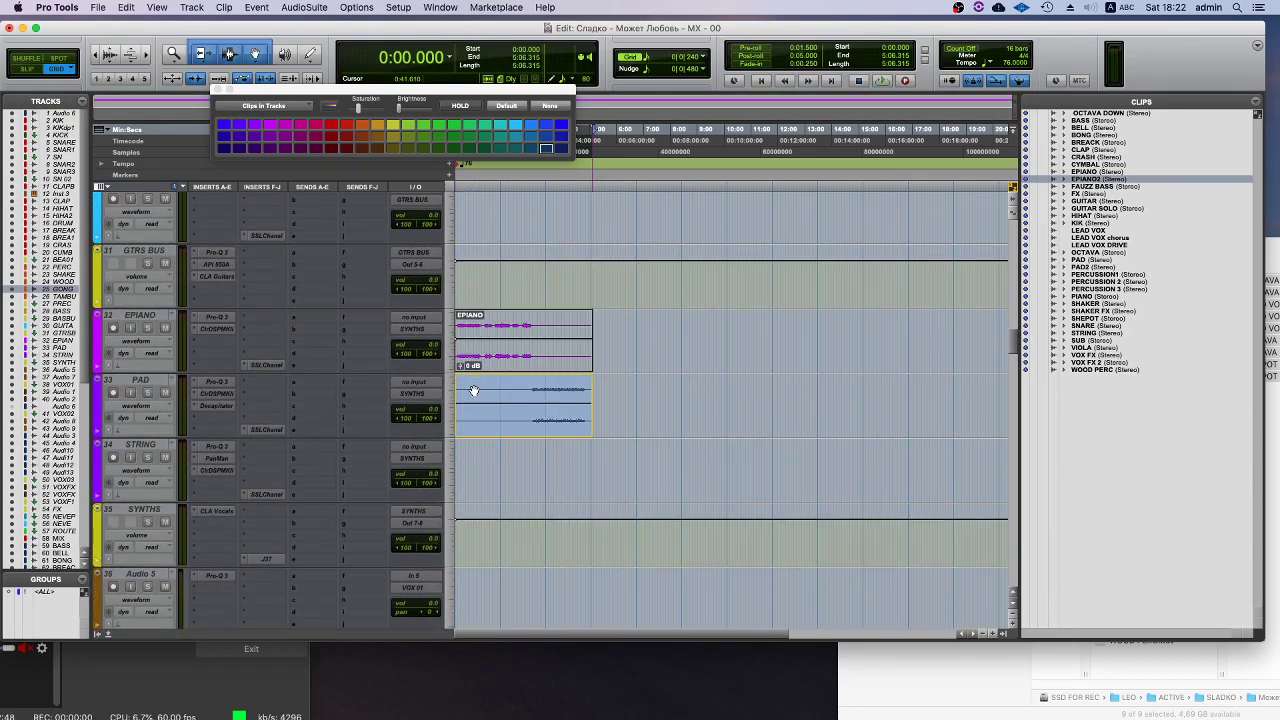
left_click_drag(474, 389, 476, 388)
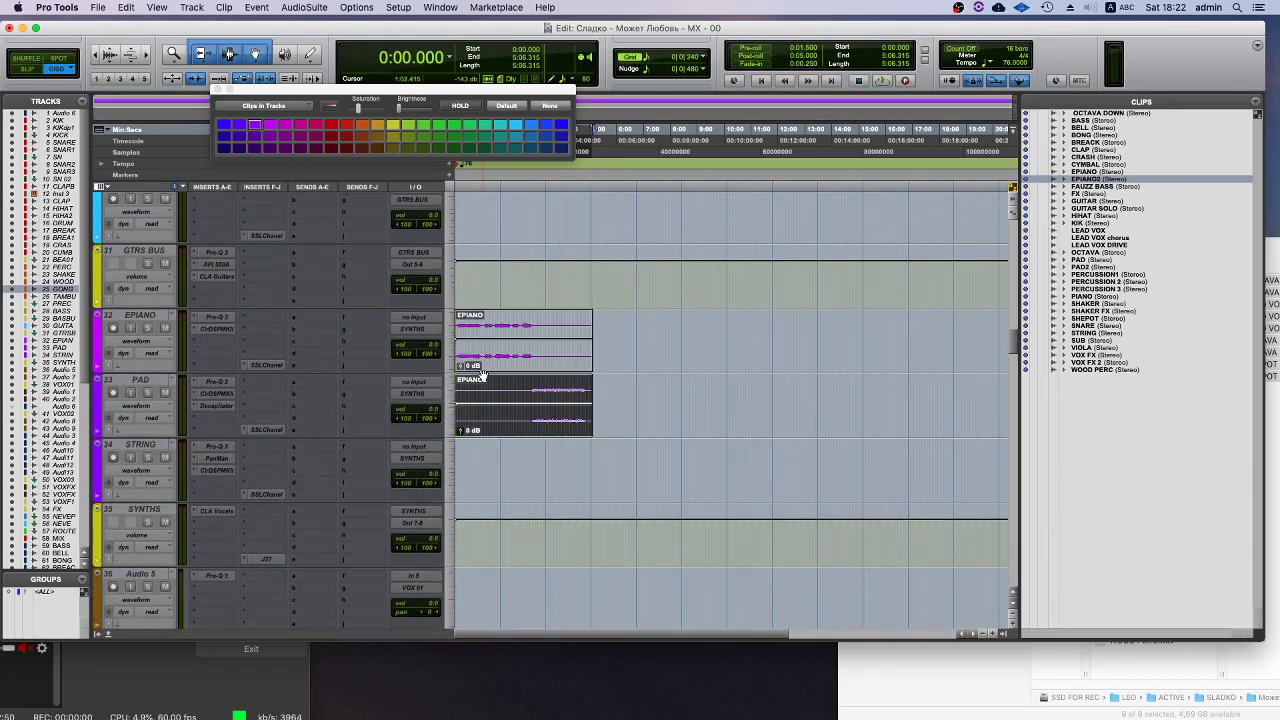
- Switch to OBS to unmute the audio source briefly, mute it again and return to the Pro Tools session
right_click(138, 320)
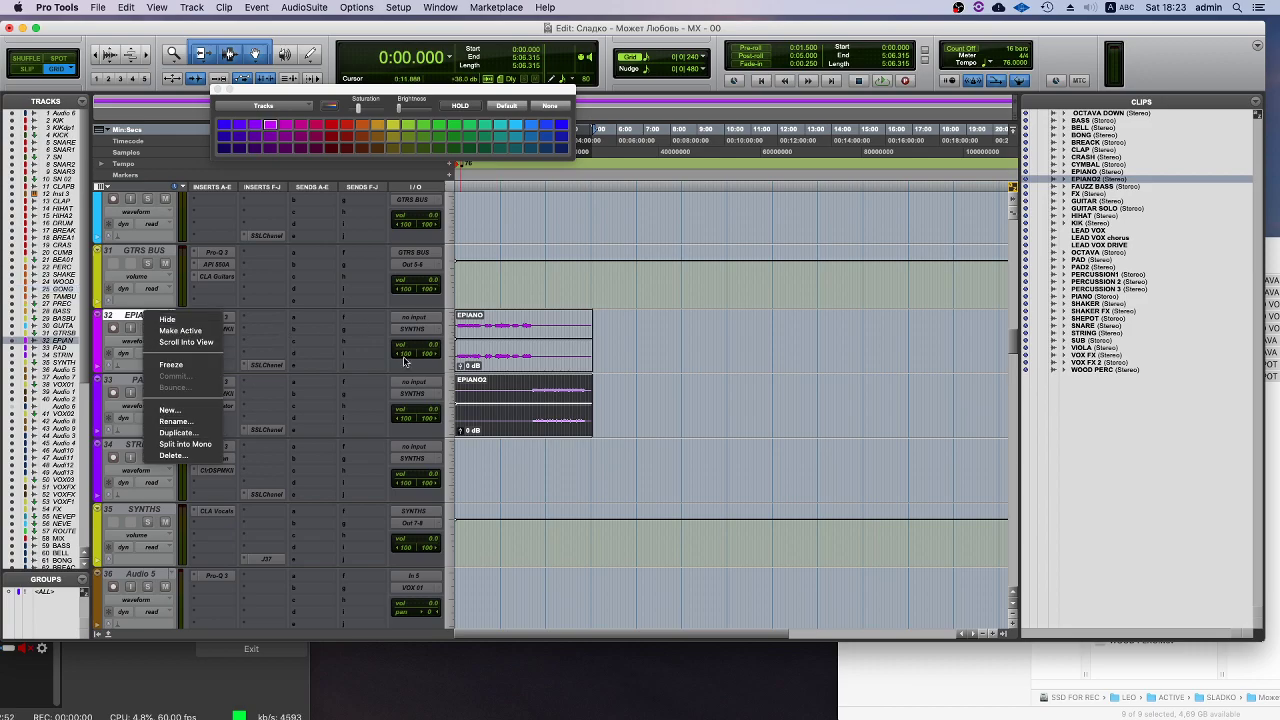
left_click(112, 695)
left_click(112, 695)
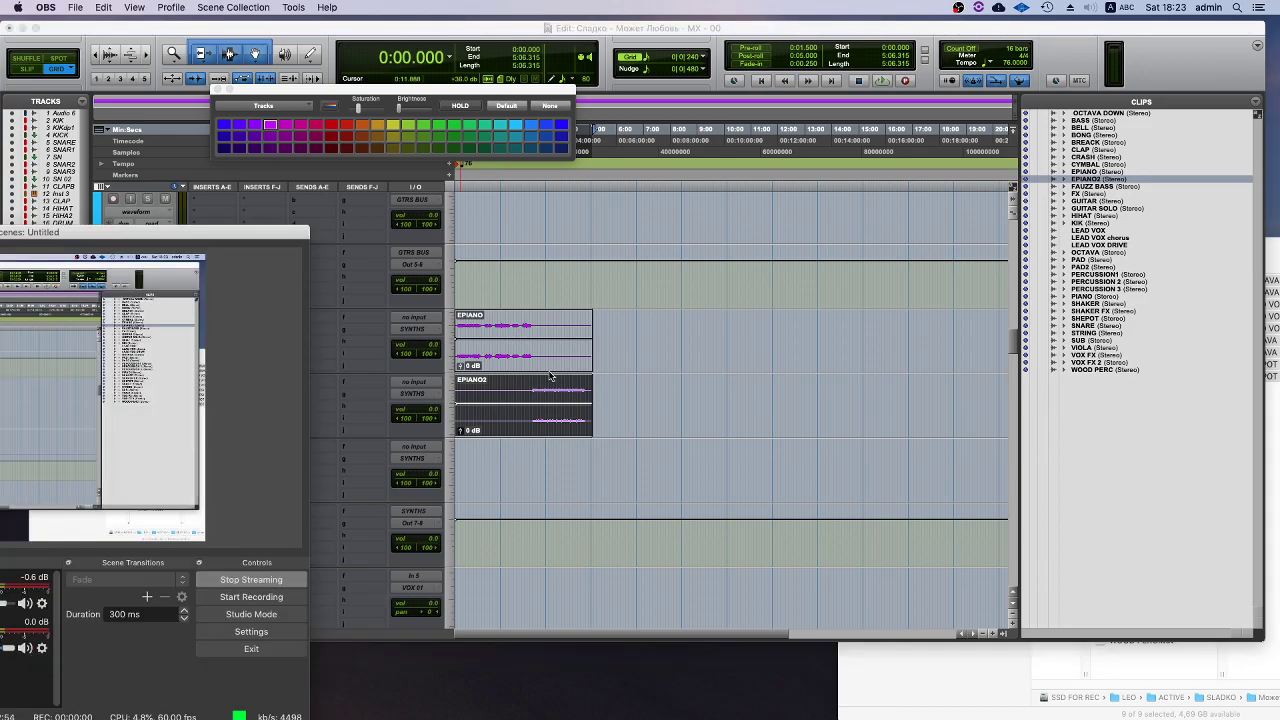
left_click(535, 388)
left_click(535, 388)
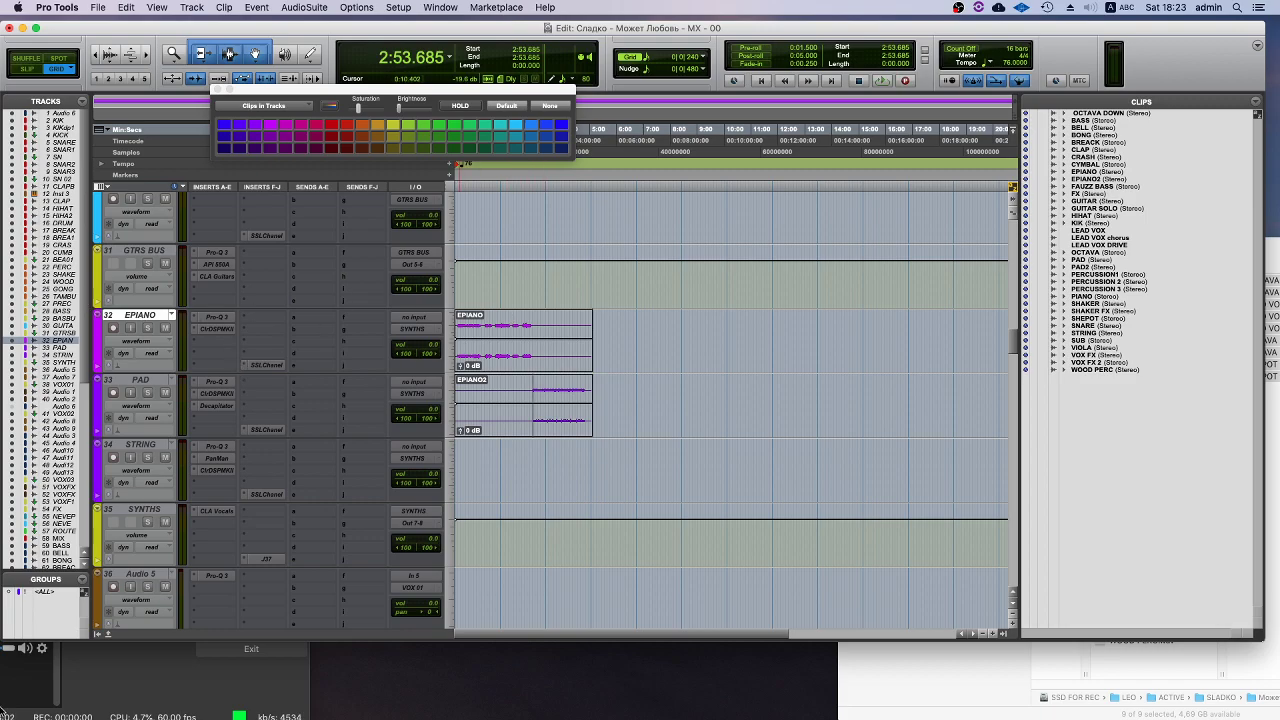
left_click(27, 652)
left_click(560, 330)
- Duplicate the template's EPIANO track once without its playlists and move the EPIANO2 clip from PAD onto the duplicate
right_click(133, 318)
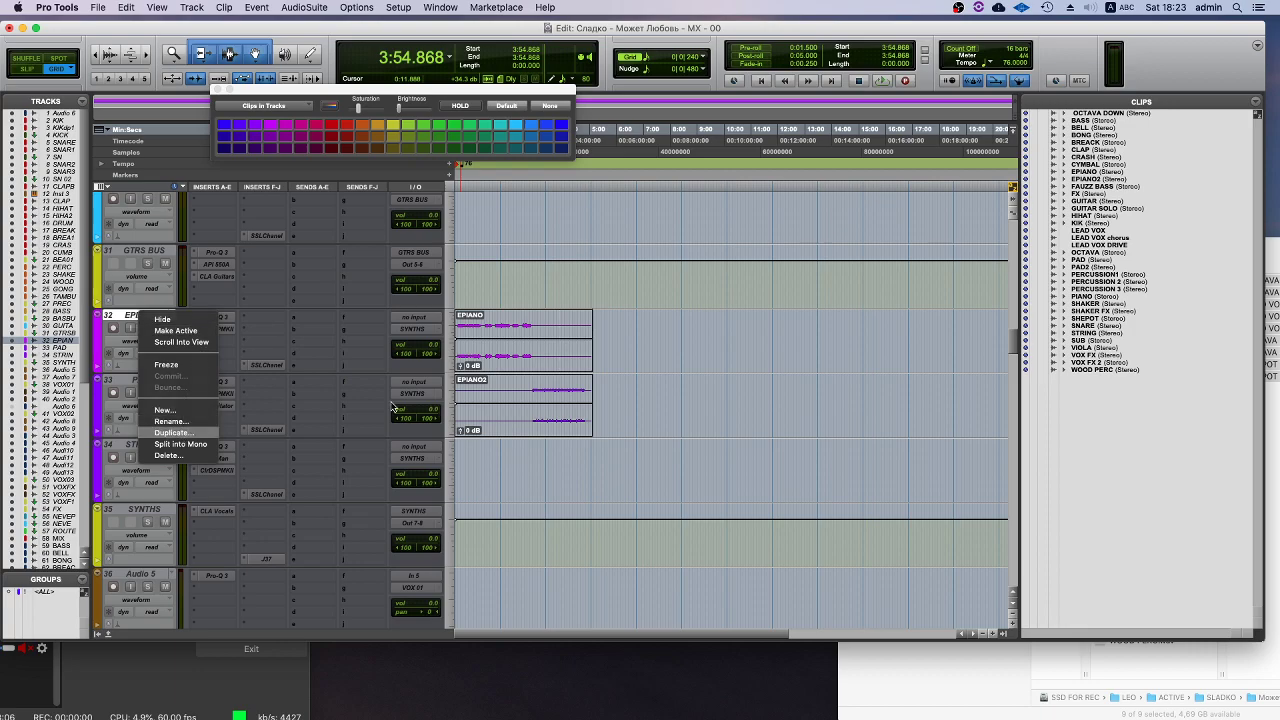
left_click(171, 432)
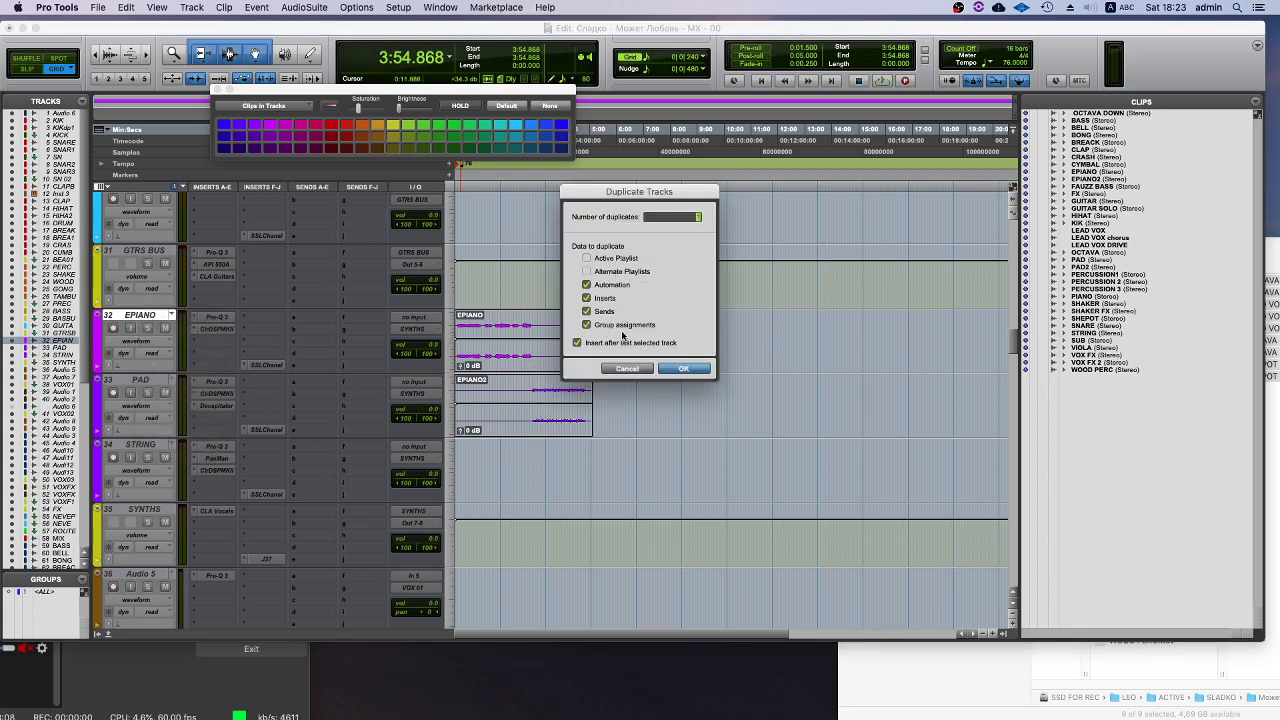
left_click(683, 368)
left_click_drag(534, 445, 534, 382)
left_click(135, 446)
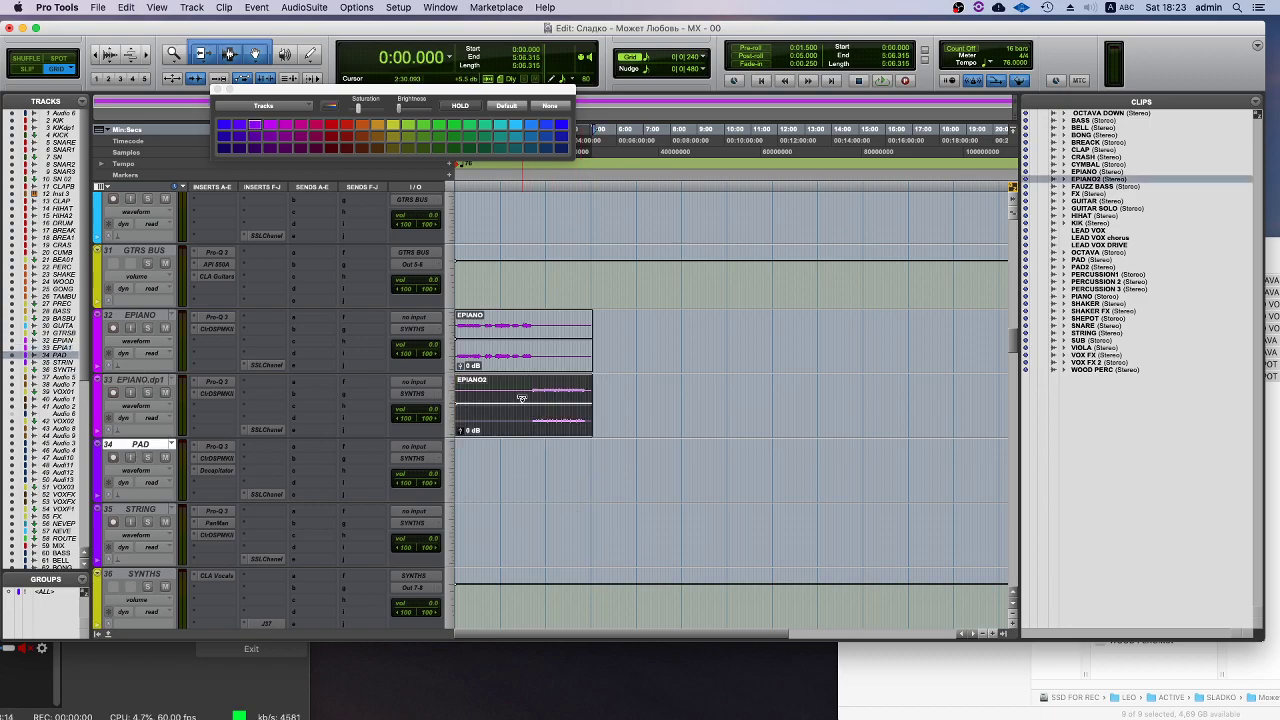
- Select the FAUZZ BASS clip on its imported track and open the track commands for the template's BASS track
scroll(521, 398, "down", 15)
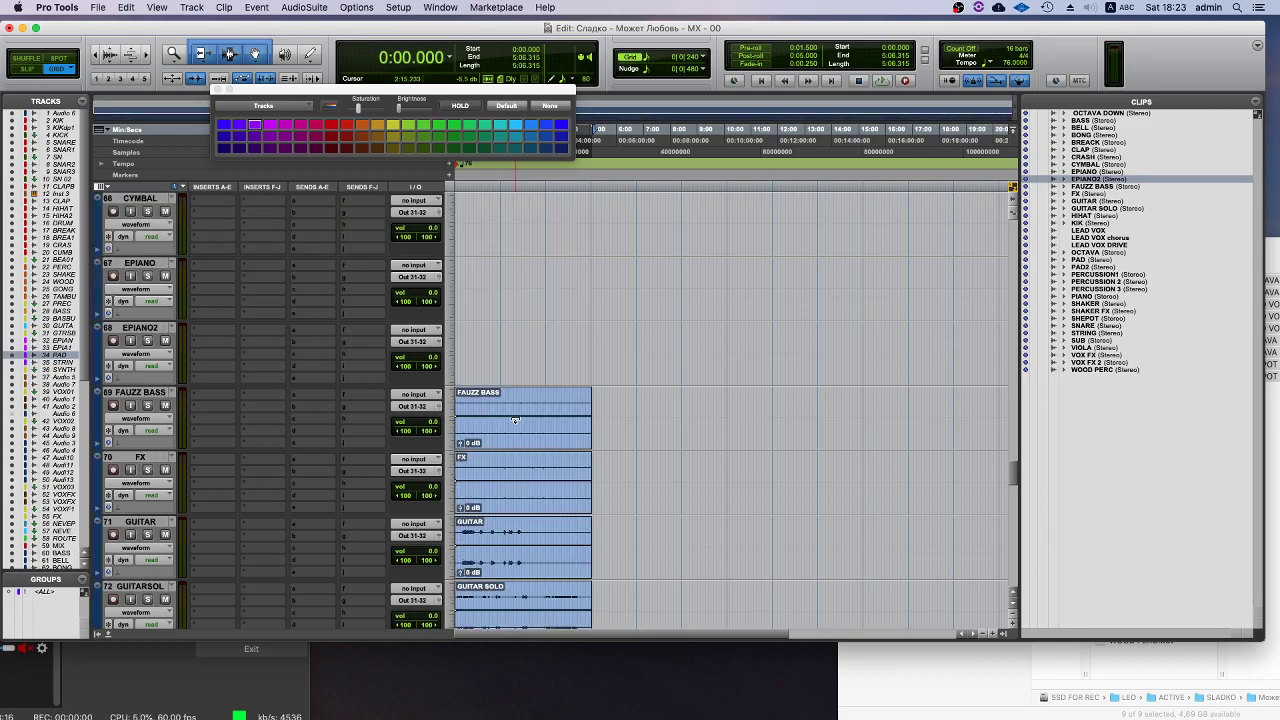
left_click(507, 440)
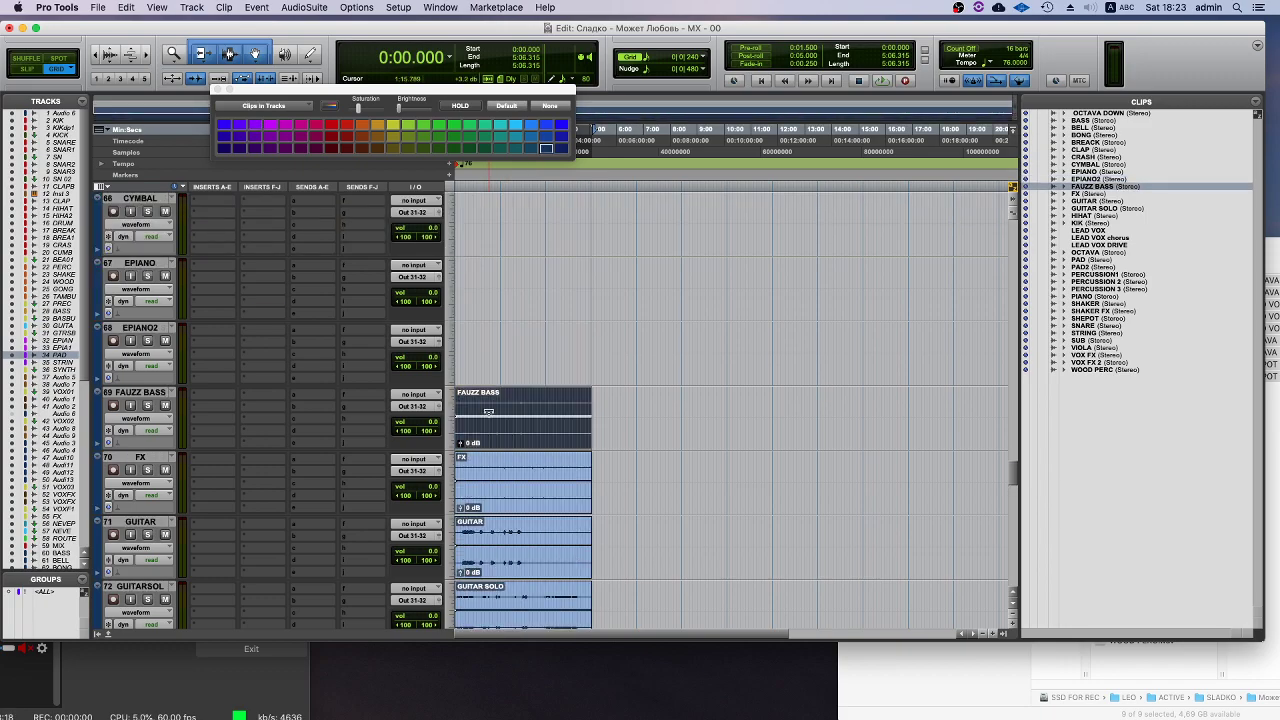
scroll(497, 443, "up", 17)
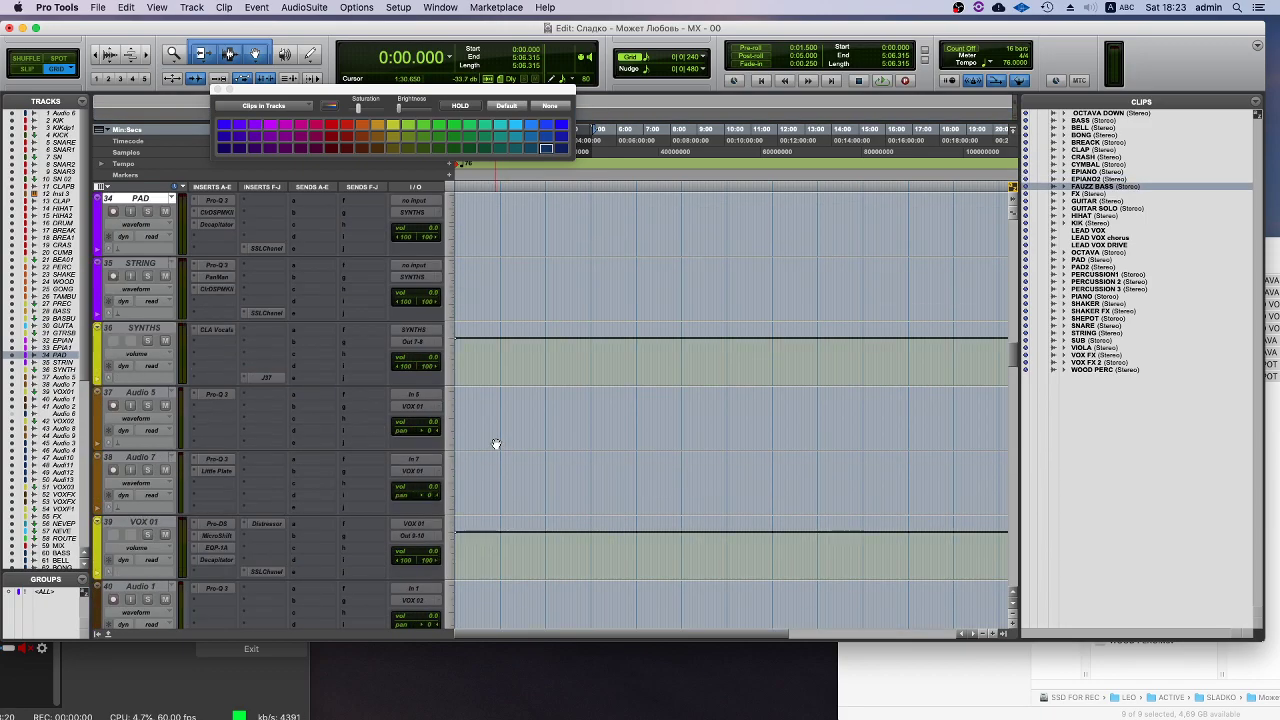
right_click(134, 330)
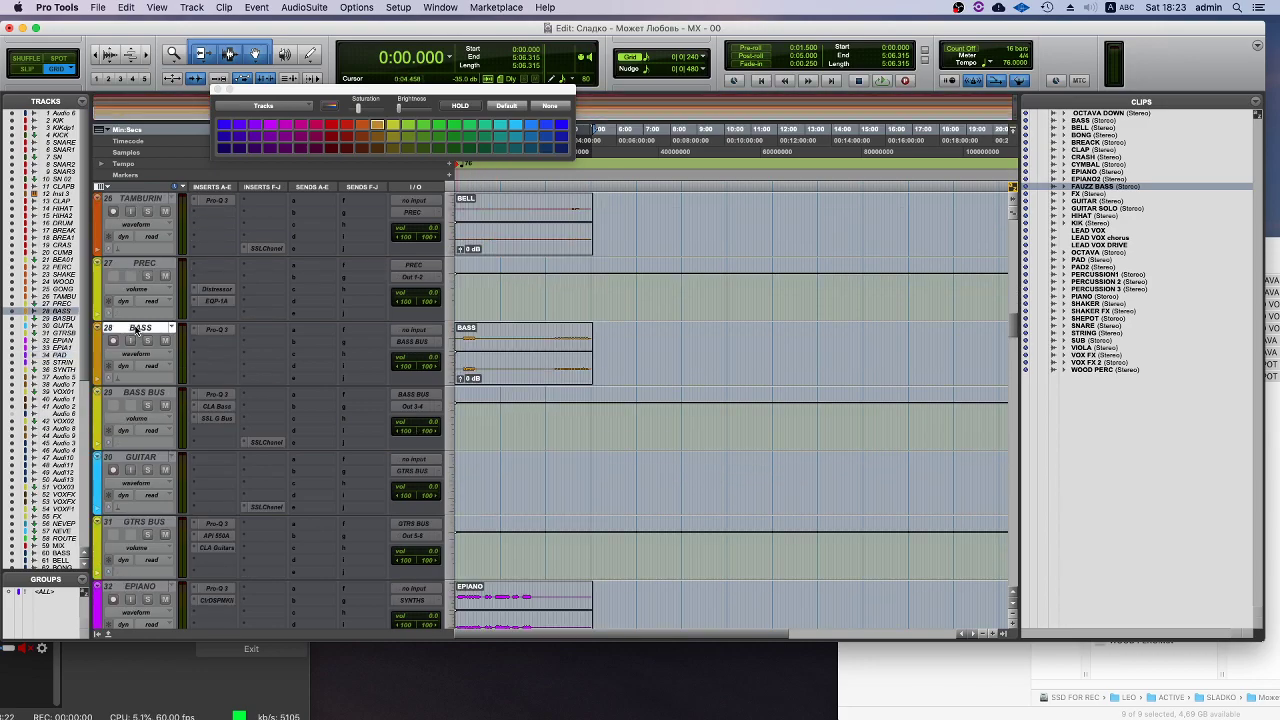
- Duplicate the BASS track once, keeping its automation, inserts and sends, and insert the copy after the selected track
left_click(528, 381)
key("alt+shift+d")
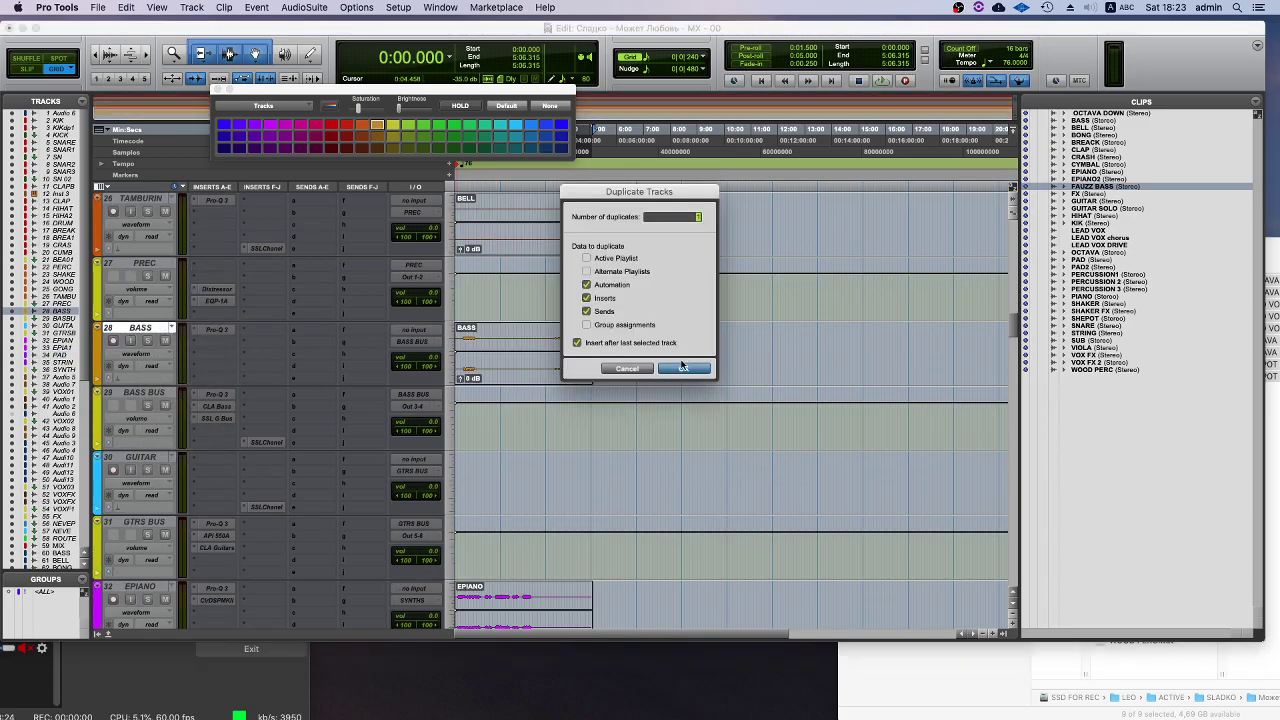
left_click(683, 368)
- Move the FAUZZ BASS clip from its imported track onto the empty duplicated BASS track, starting at the session start
scroll(588, 418, "down", 18)
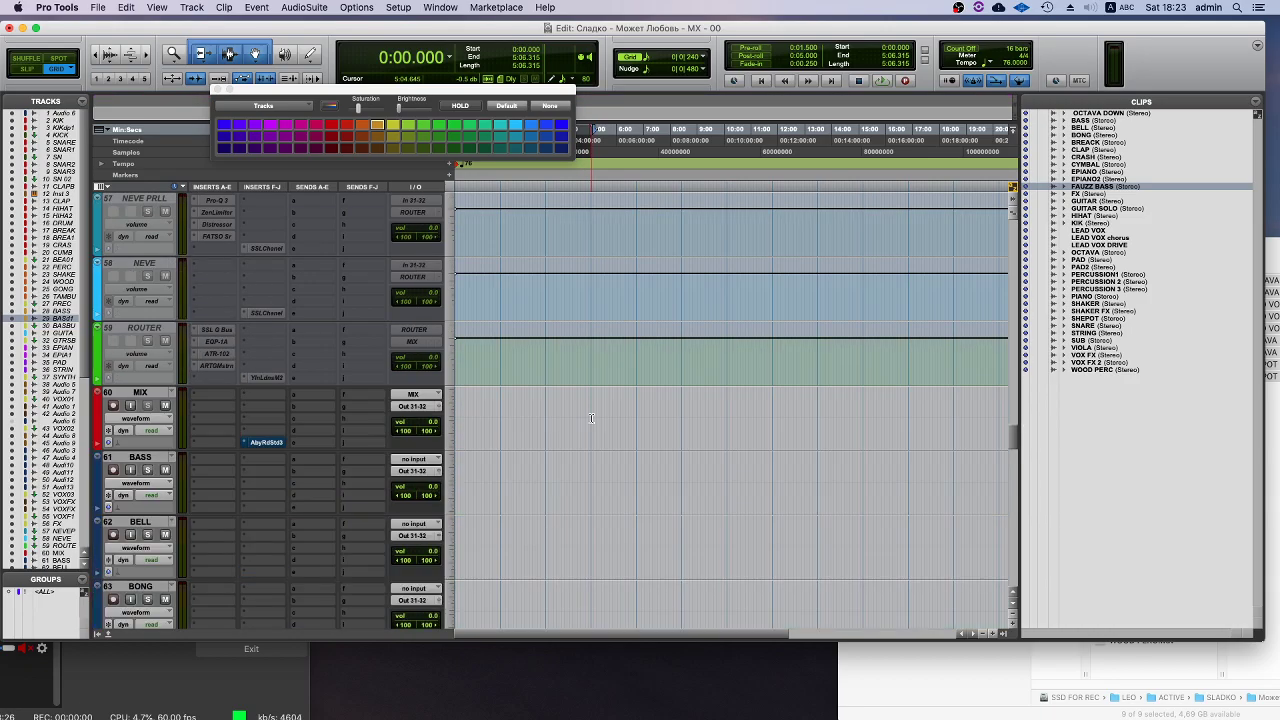
scroll(476, 329, "up", 2)
left_click(455, 437)
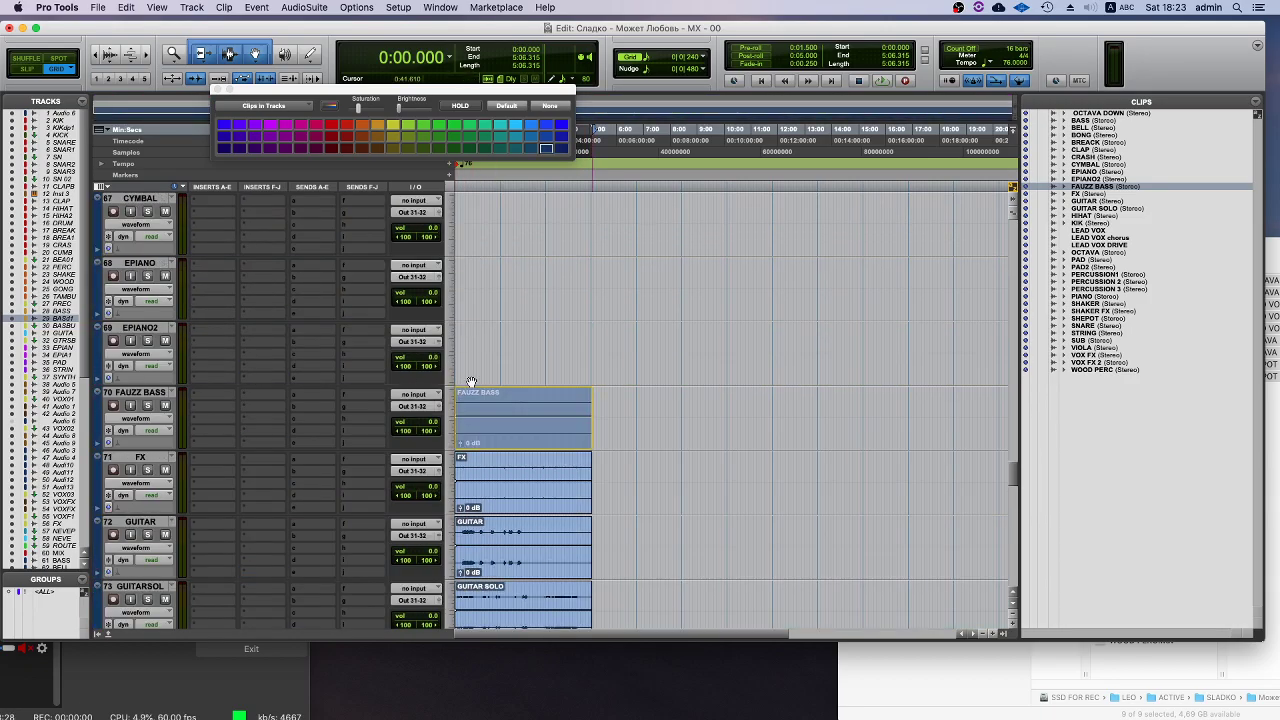
scroll(450, 320, "up", 12)
scroll(445, 217, "up", 4)
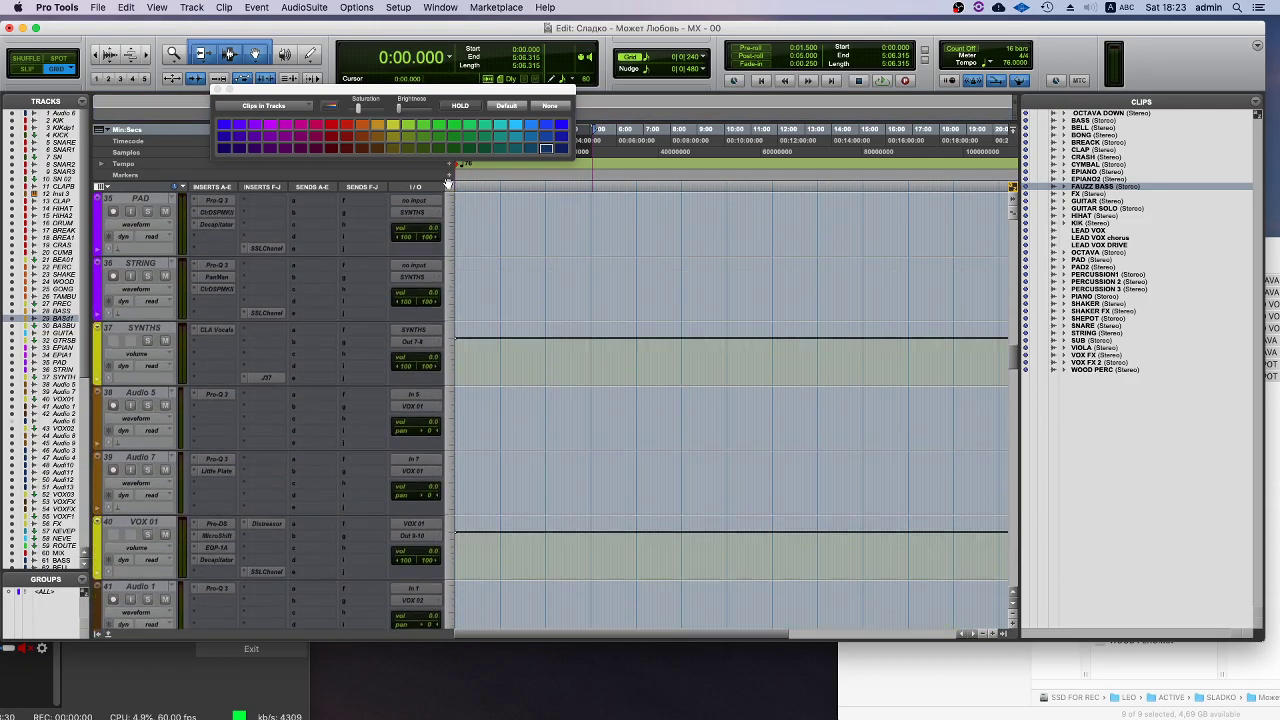
scroll(446, 313, "up", 2)
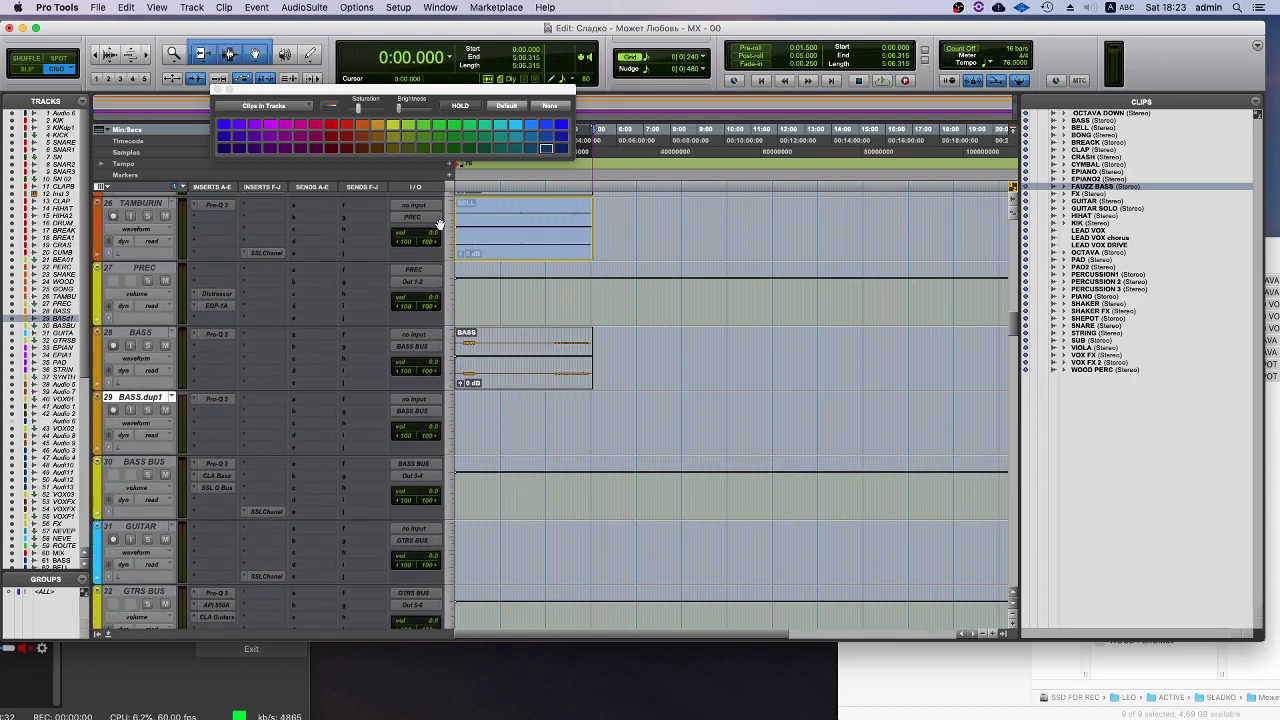
left_click(489, 413)
- Delete the emptied imported tracks from BASS through FAUZZ BASS below the MIX track
scroll(525, 431, "down", 13)
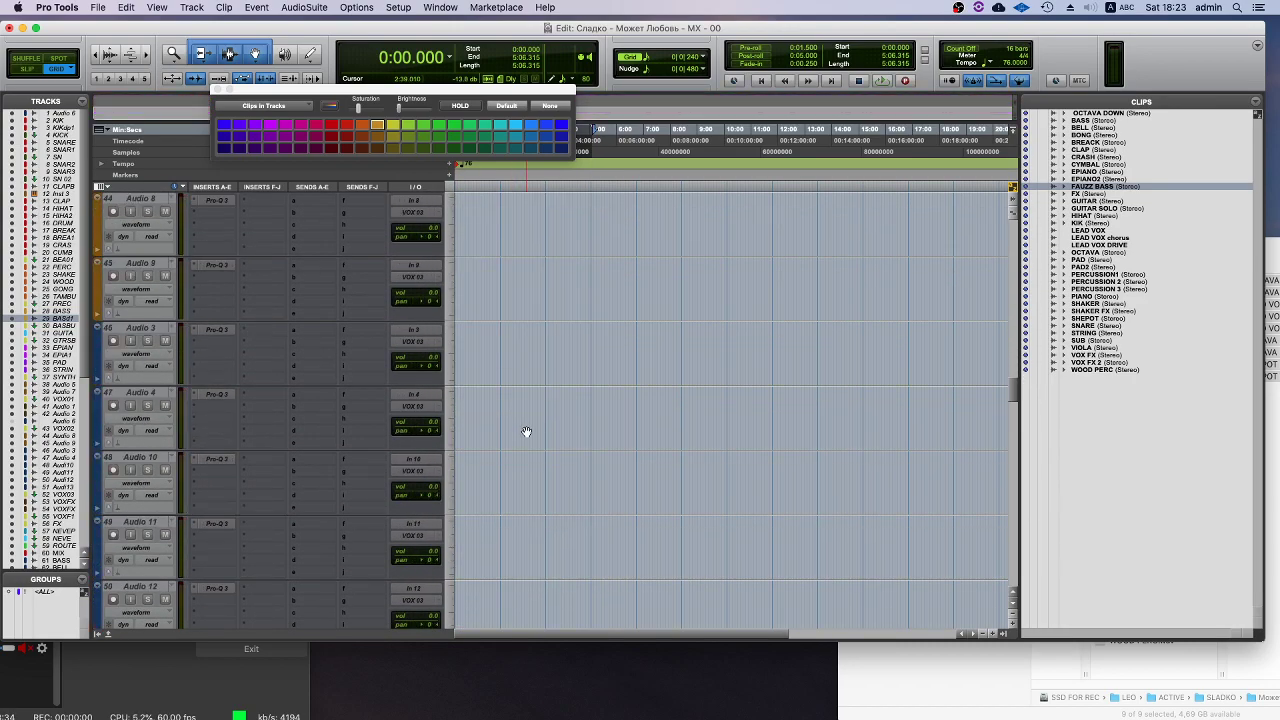
left_click(141, 320)
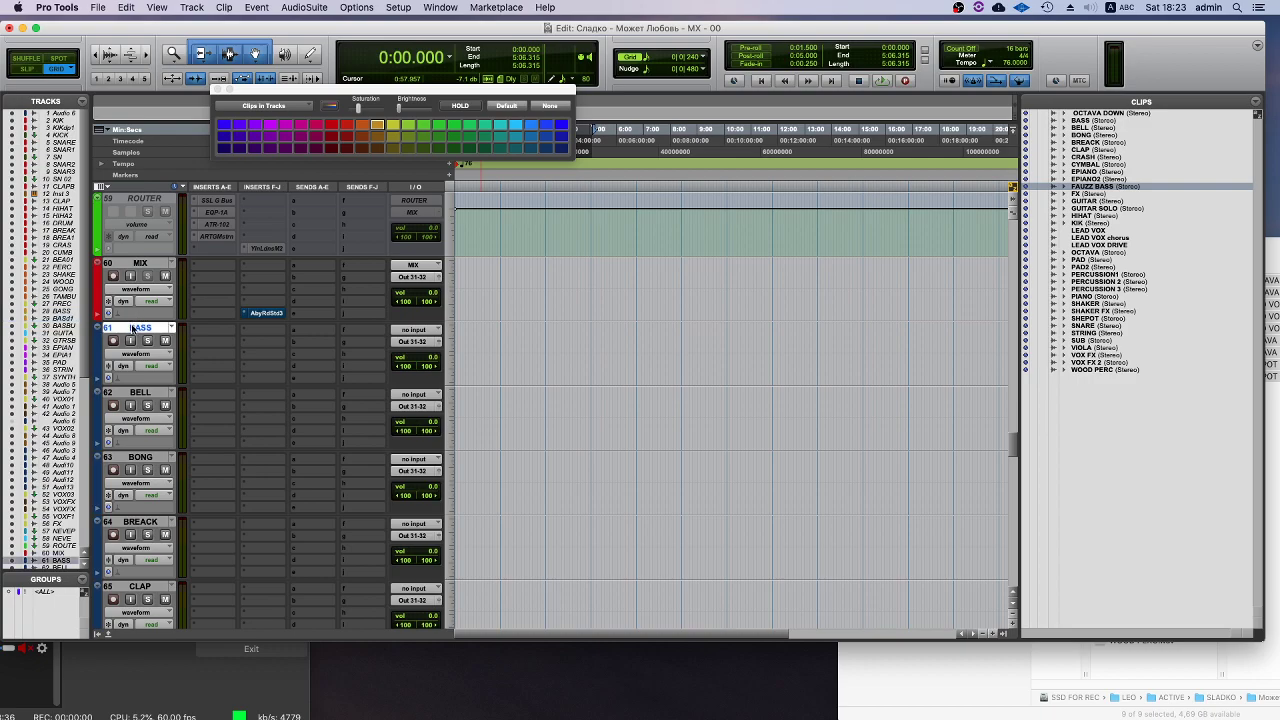
scroll(145, 340, "down", 3)
right_click(135, 530)
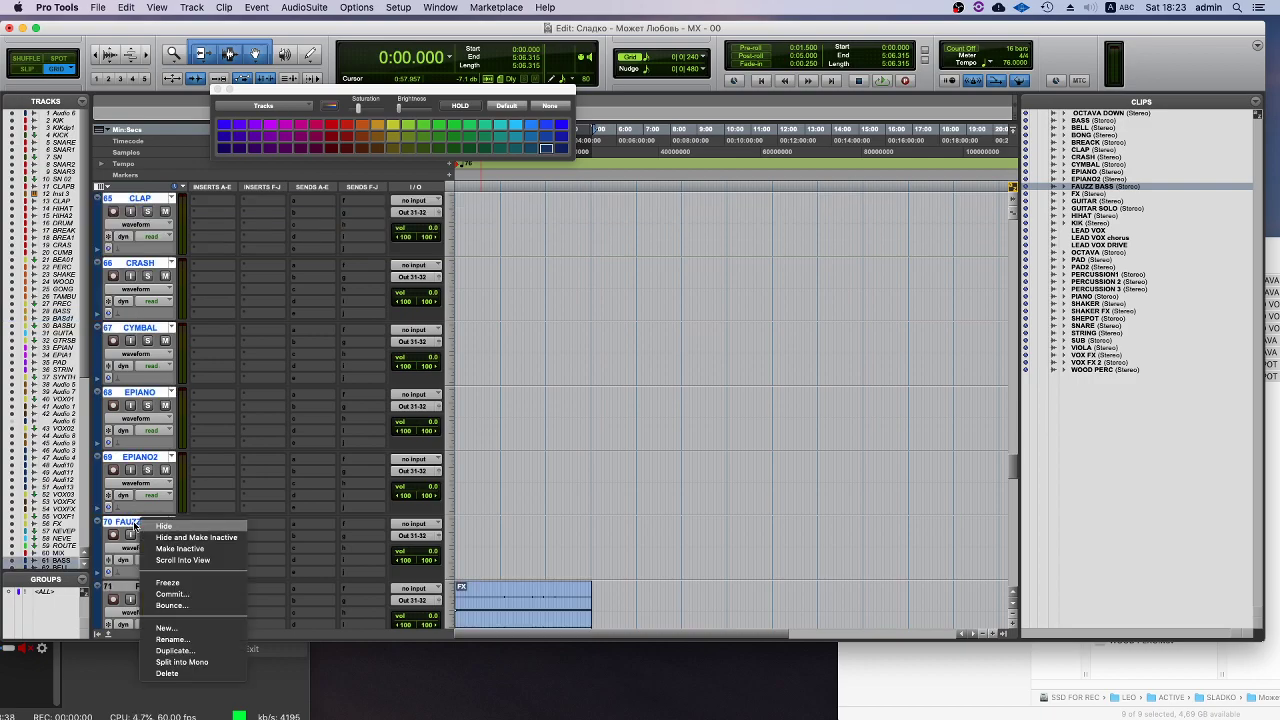
left_click(181, 677)
- Move the FX clip from its imported track onto a matching track in the mix template
scroll(544, 323, "up", 3)
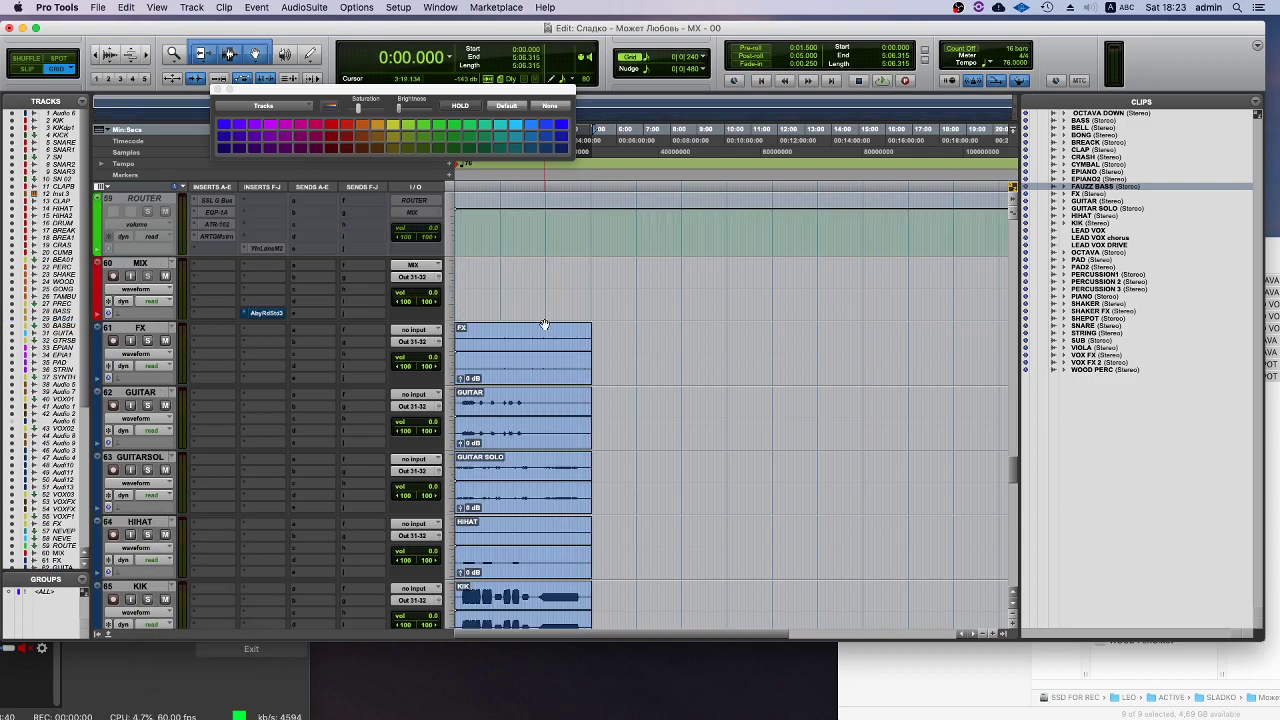
left_click_drag(471, 366, 420, 410)
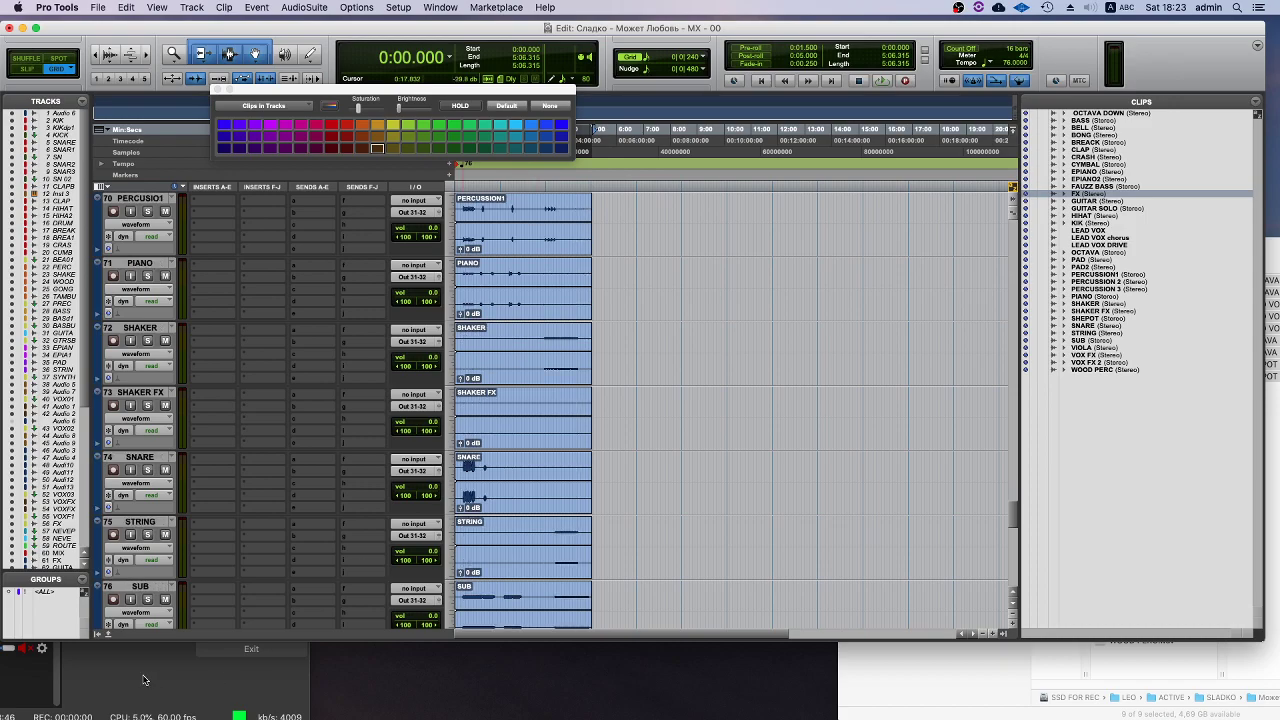
- Unmute the lower audio source in OBS, audition the song around 0:19 in Pro Tools, and mute the source again
left_click(143, 680)
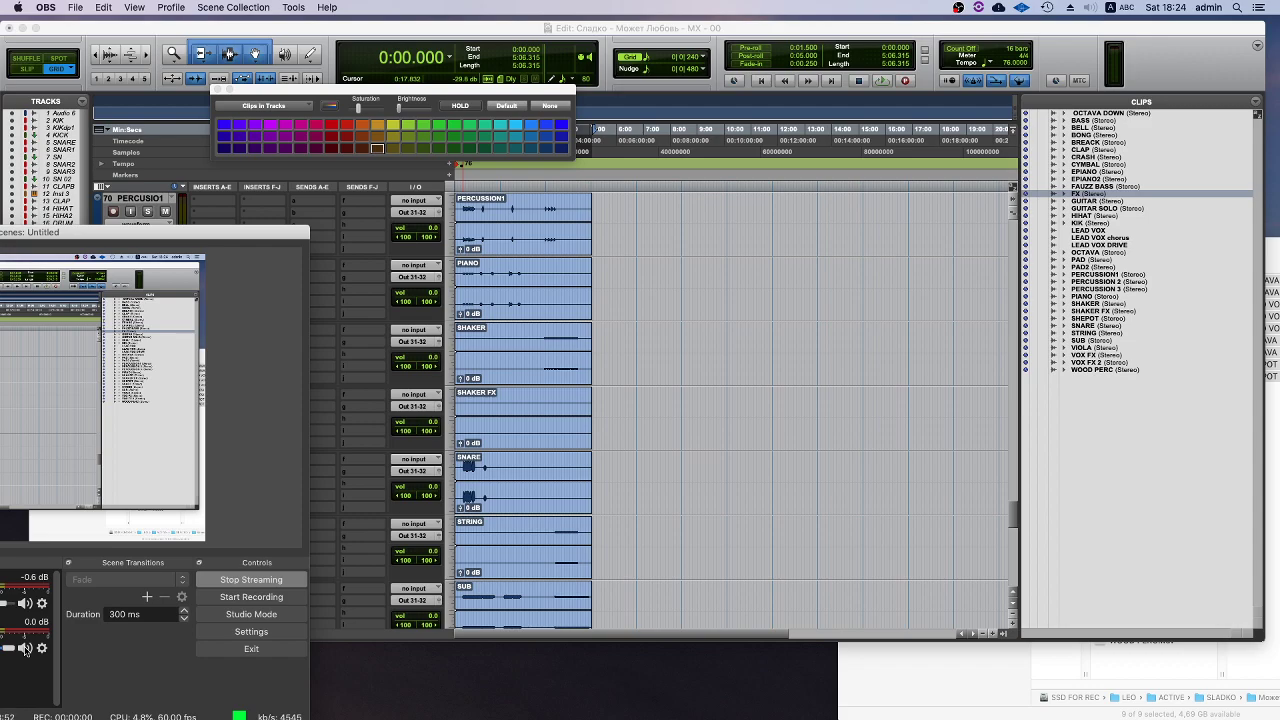
left_click(465, 203)
scroll(470, 240, "up", 5)
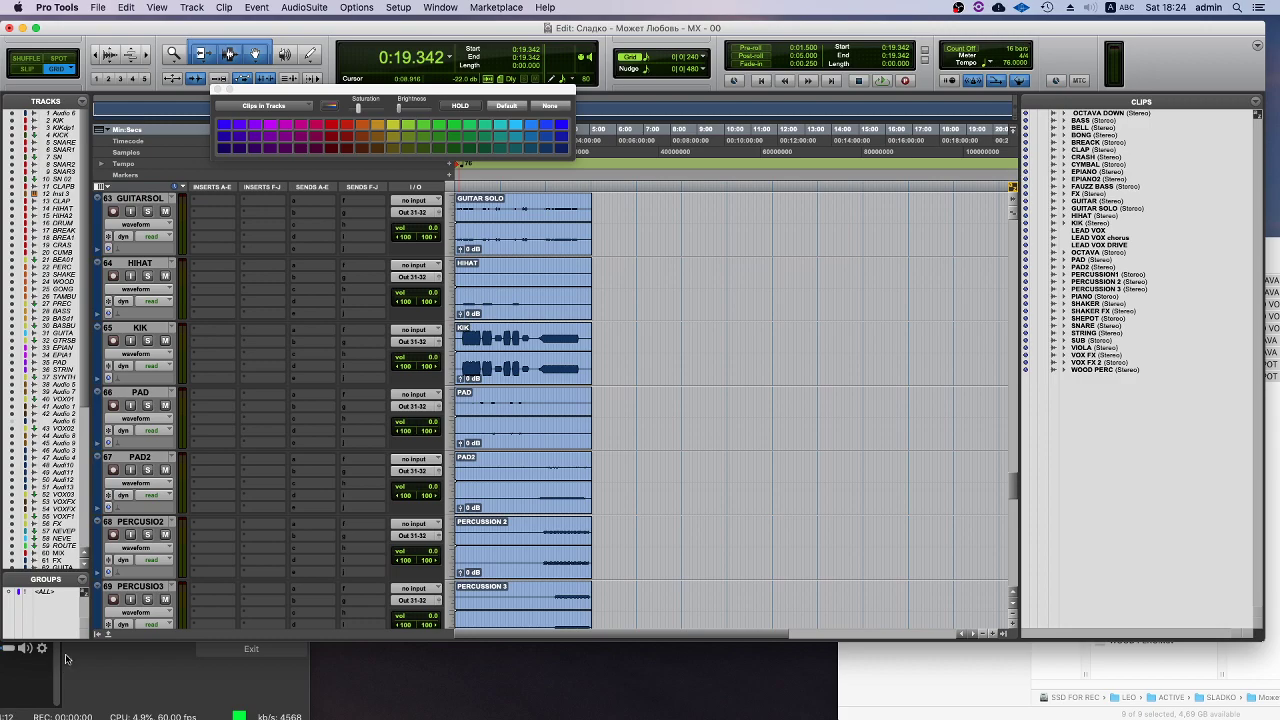
left_click(27, 652)
- Move the KIK clip from its imported track onto the template's KIK track
left_click_drag(551, 344, 461, 270)
scroll(460, 258, "up", 20)
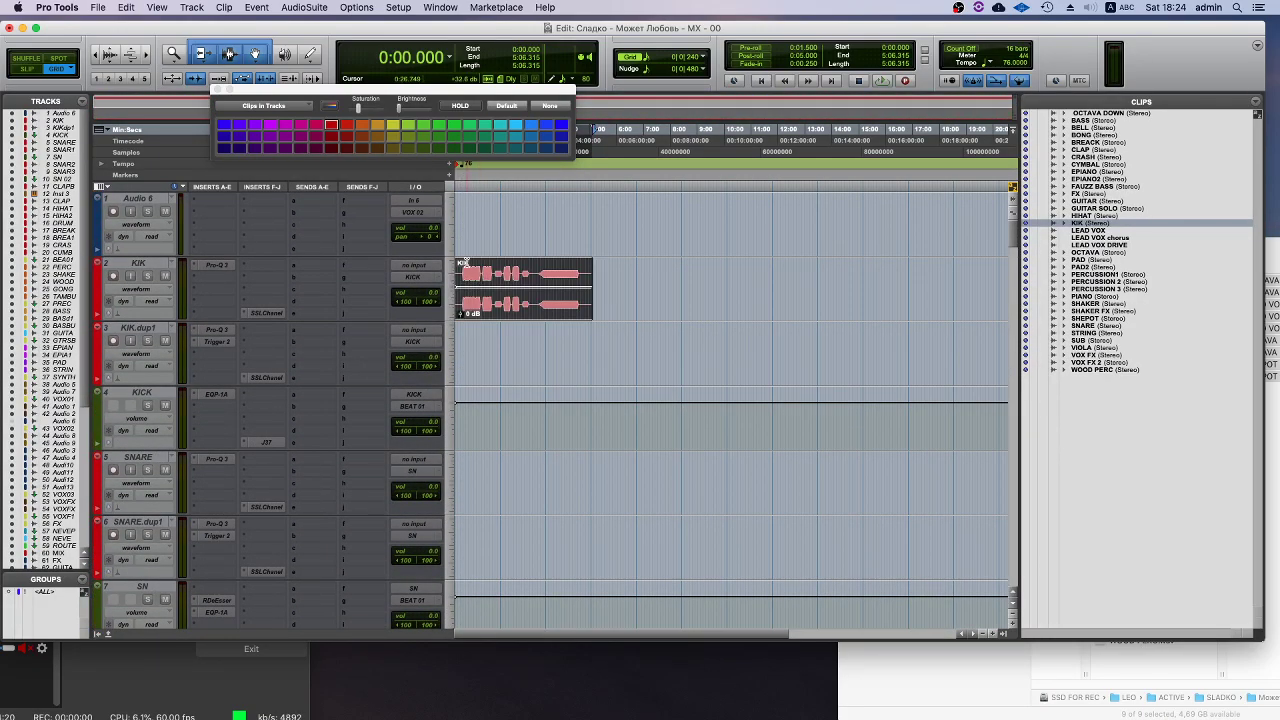
- Move the GUITAR clip from its imported track onto the template's GUITAR track above GTRS BUS
scroll(470, 270, "down", 10)
scroll(482, 295, "down", 12)
scroll(477, 304, "down", 5)
left_click(492, 350)
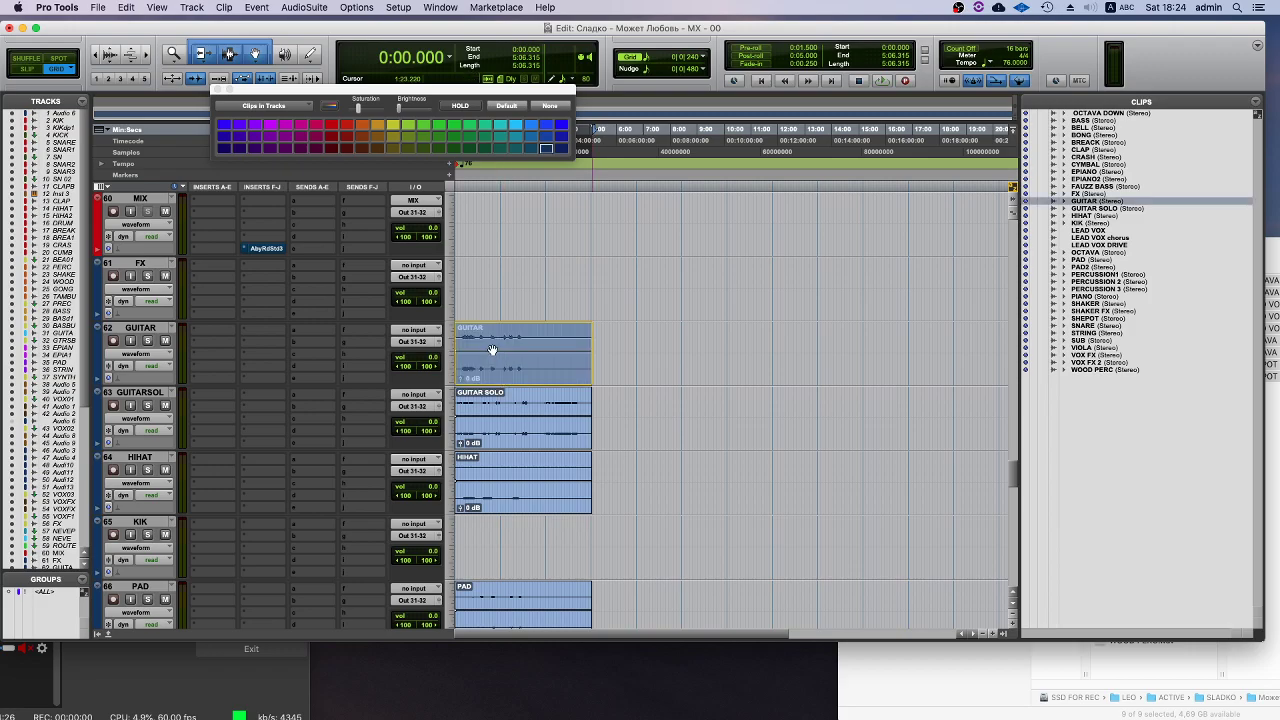
left_click_drag(492, 350, 472, 445)
- Duplicate the template's GUITAR track once with its automation, inserts and sends
scroll(472, 445, "down", 15)
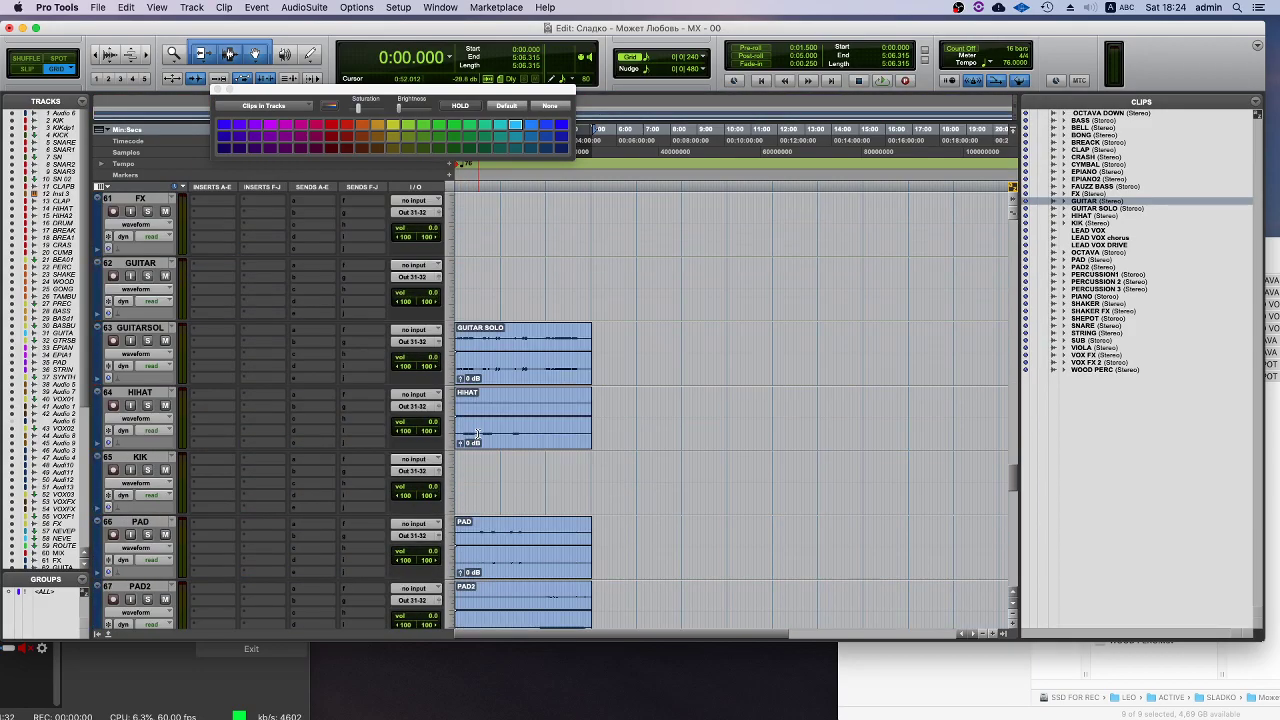
scroll(485, 371, "up", 17)
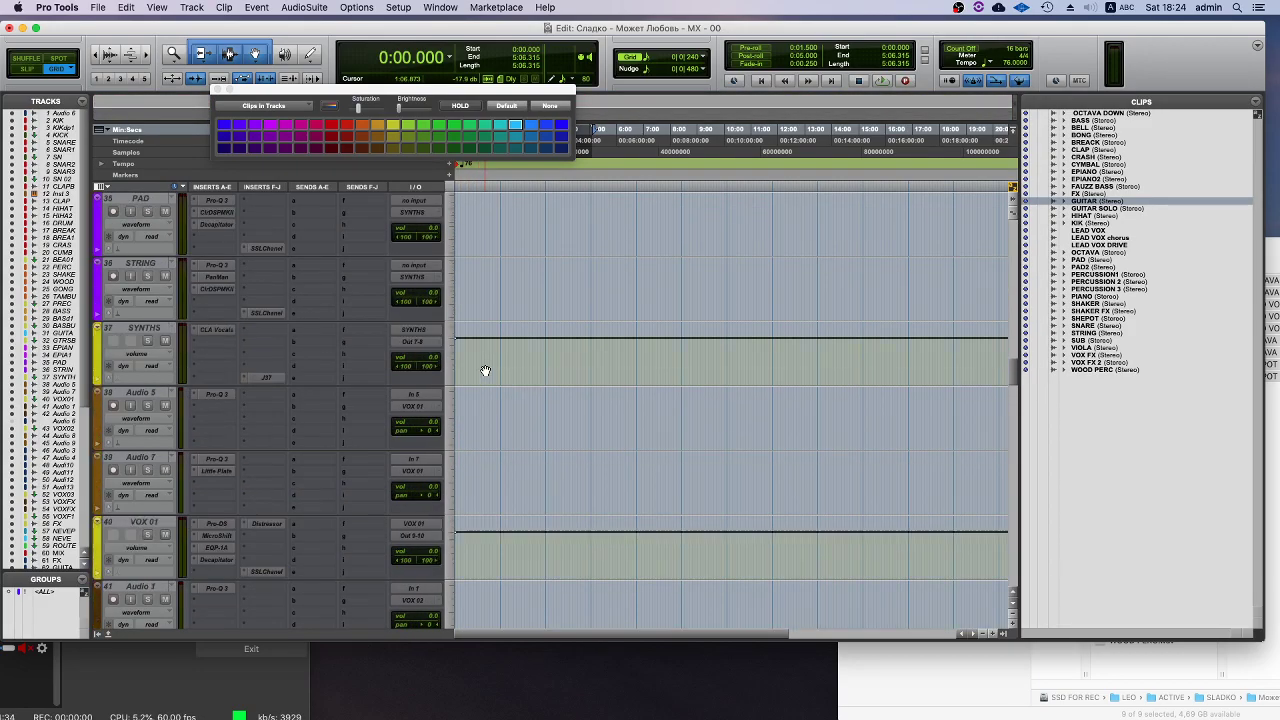
scroll(485, 371, "down", 3)
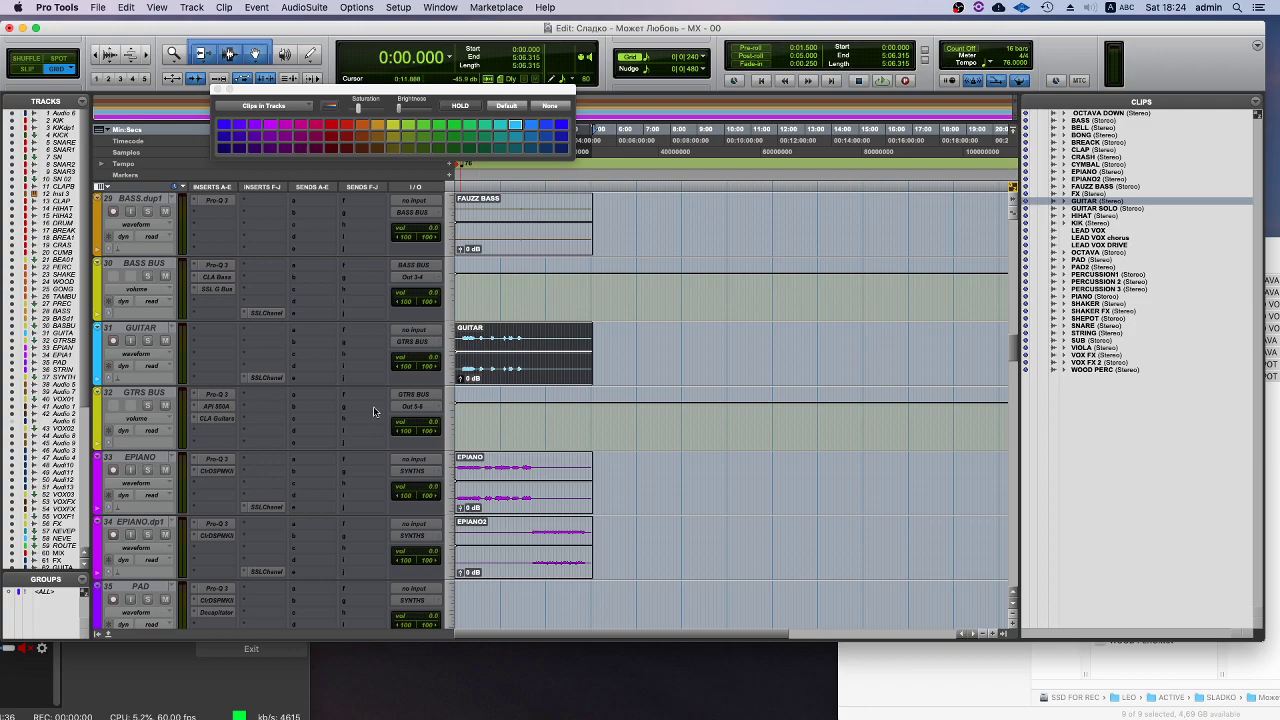
right_click(136, 332)
left_click(175, 445)
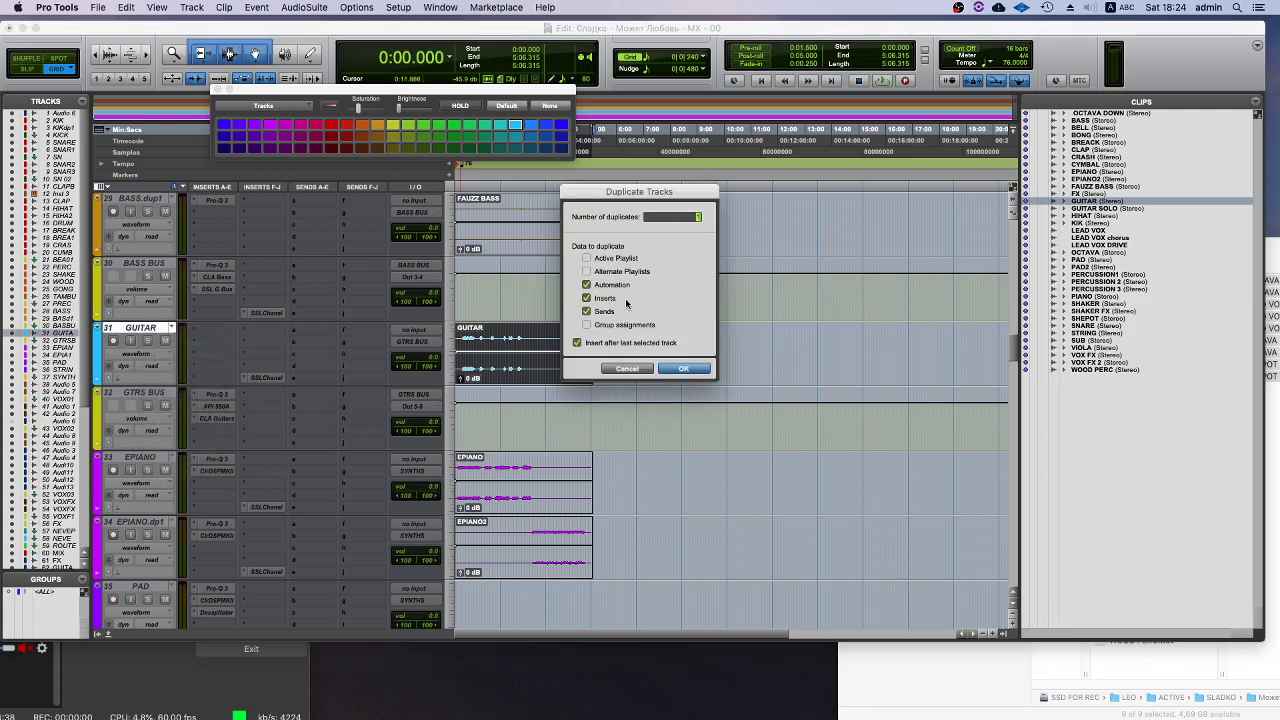
left_click(683, 369)
- Move the GUITAR SOLO clip from its imported track onto the duplicated GUITAR track
scroll(622, 382, "down", 12)
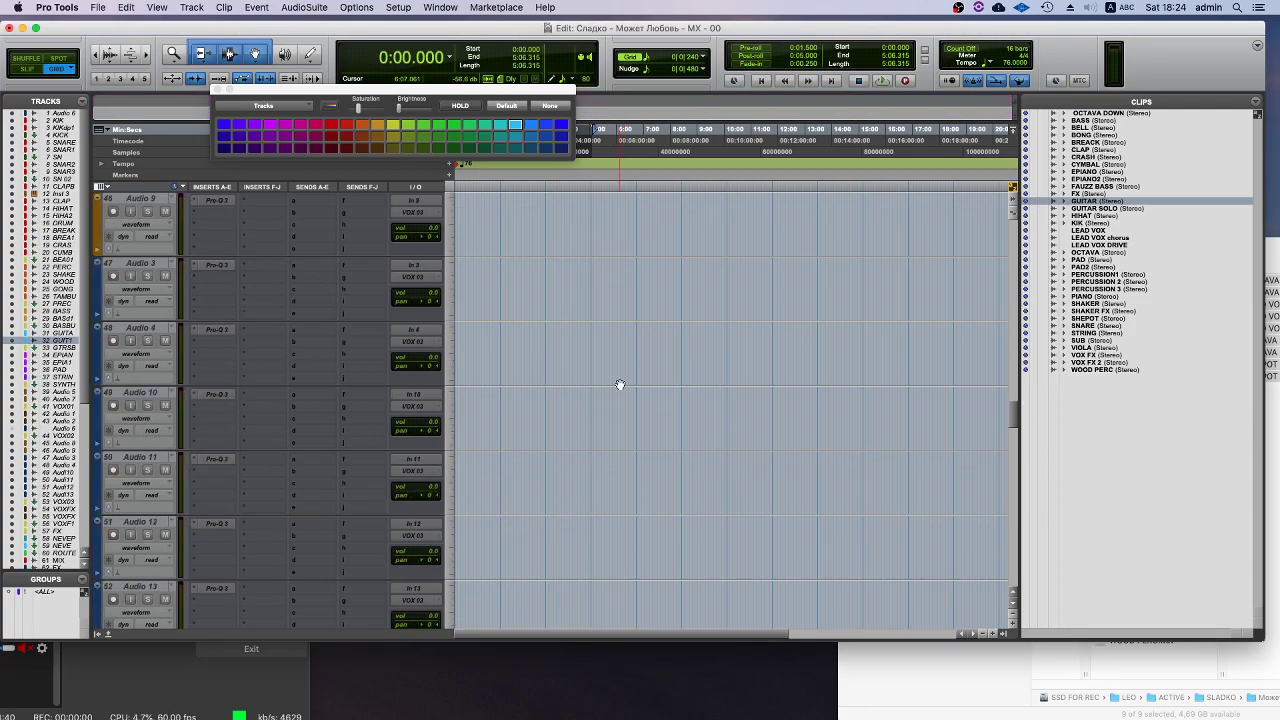
scroll(620, 385, "up", 12)
left_click(525, 400)
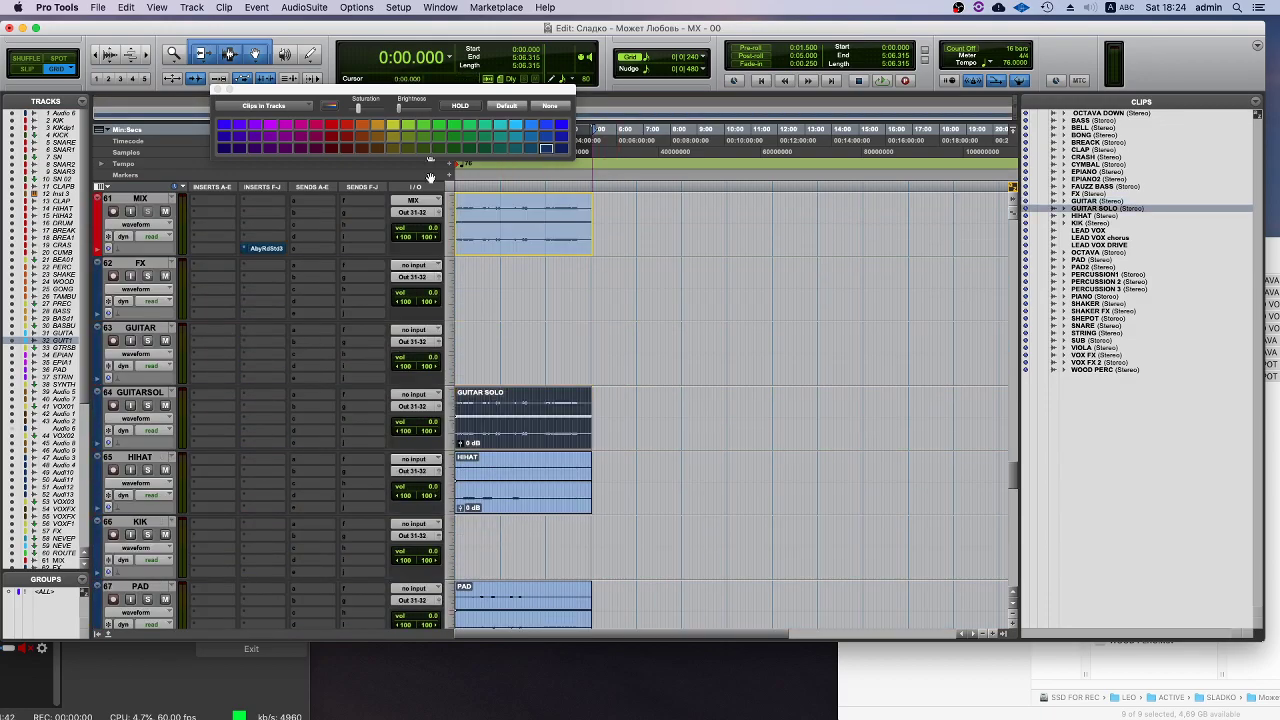
scroll(504, 363, "down", 15)
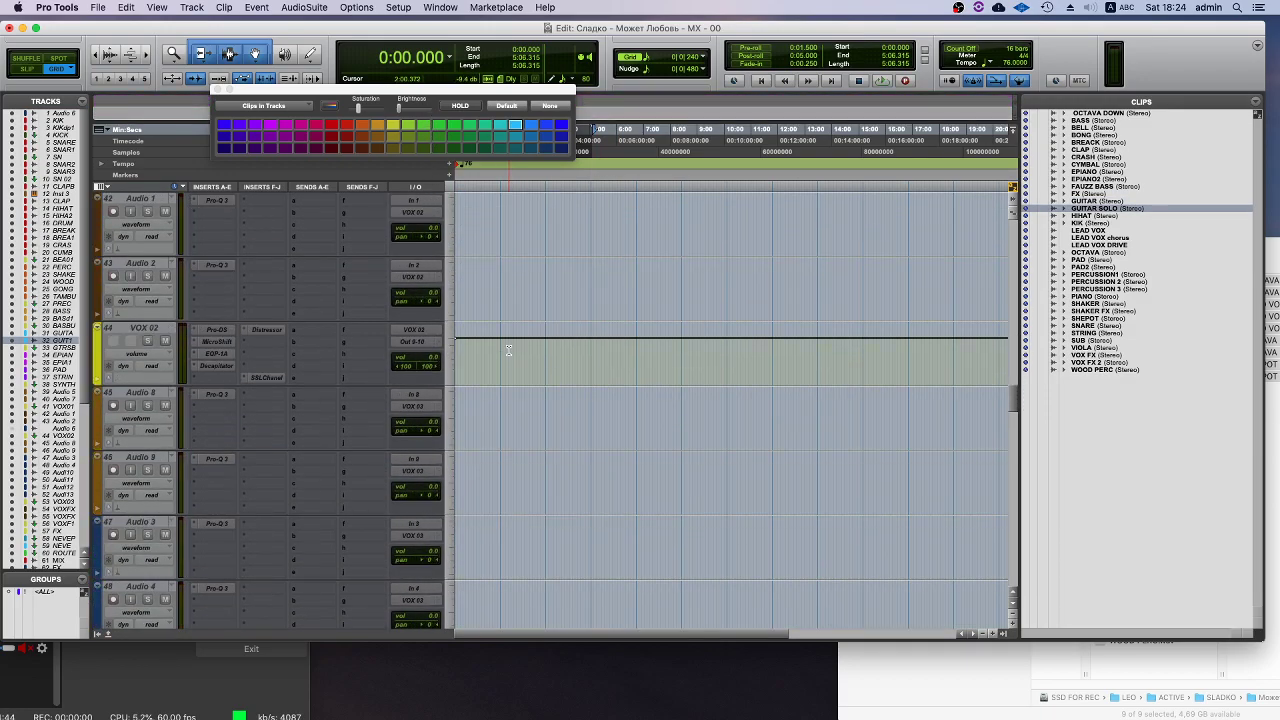
- Move the HIHAT clip from its imported track onto a hi-hat track in the template's drum section
scroll(510, 363, "down", 2)
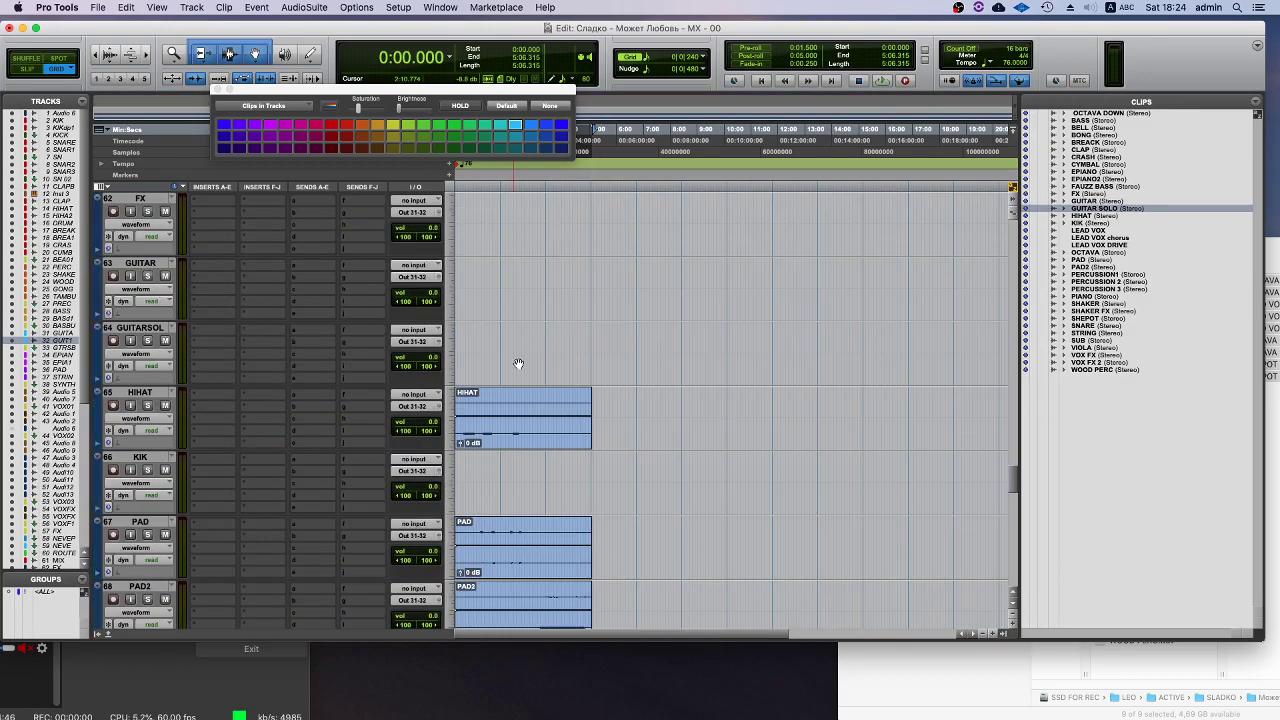
left_click(485, 436)
scroll(483, 226, "up", 15)
scroll(483, 226, "up", 15)
scroll(437, 532, "up", 8)
left_click_drag(462, 279, 454, 305)
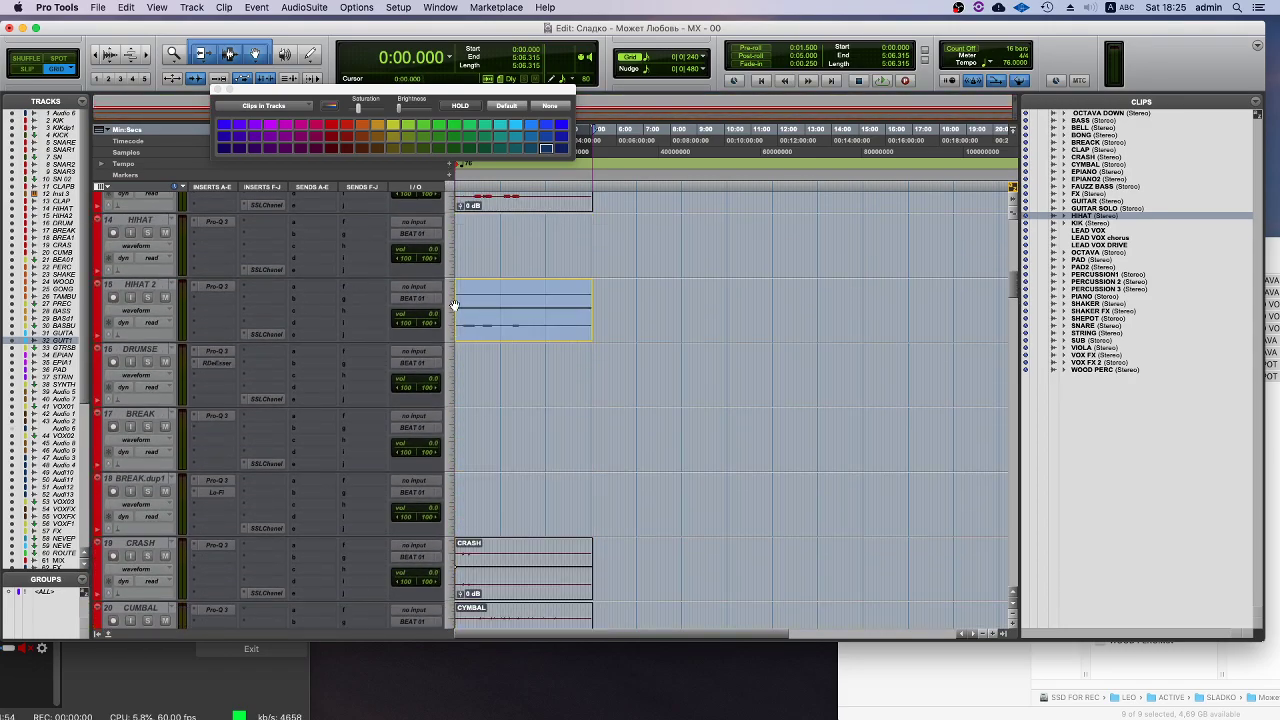
- Move the PAD clip from its imported track onto the template's PAD track
scroll(515, 318, "down", 20)
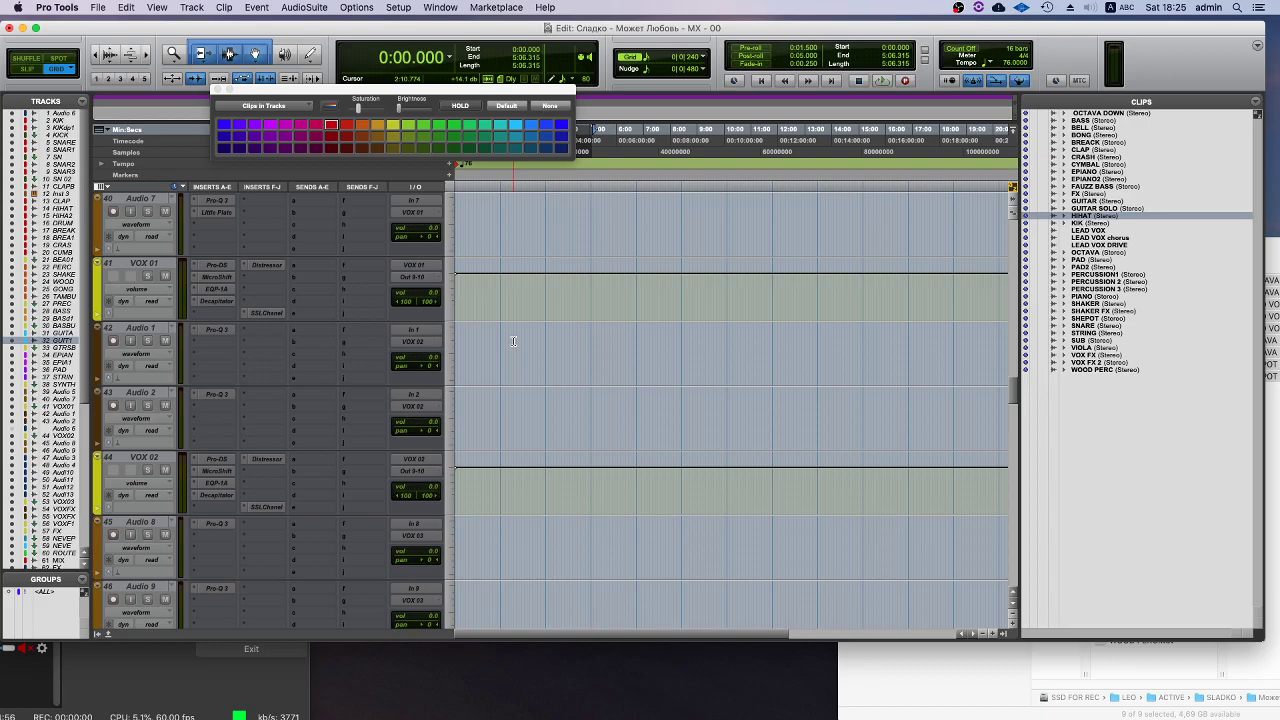
scroll(513, 341, "down", 15)
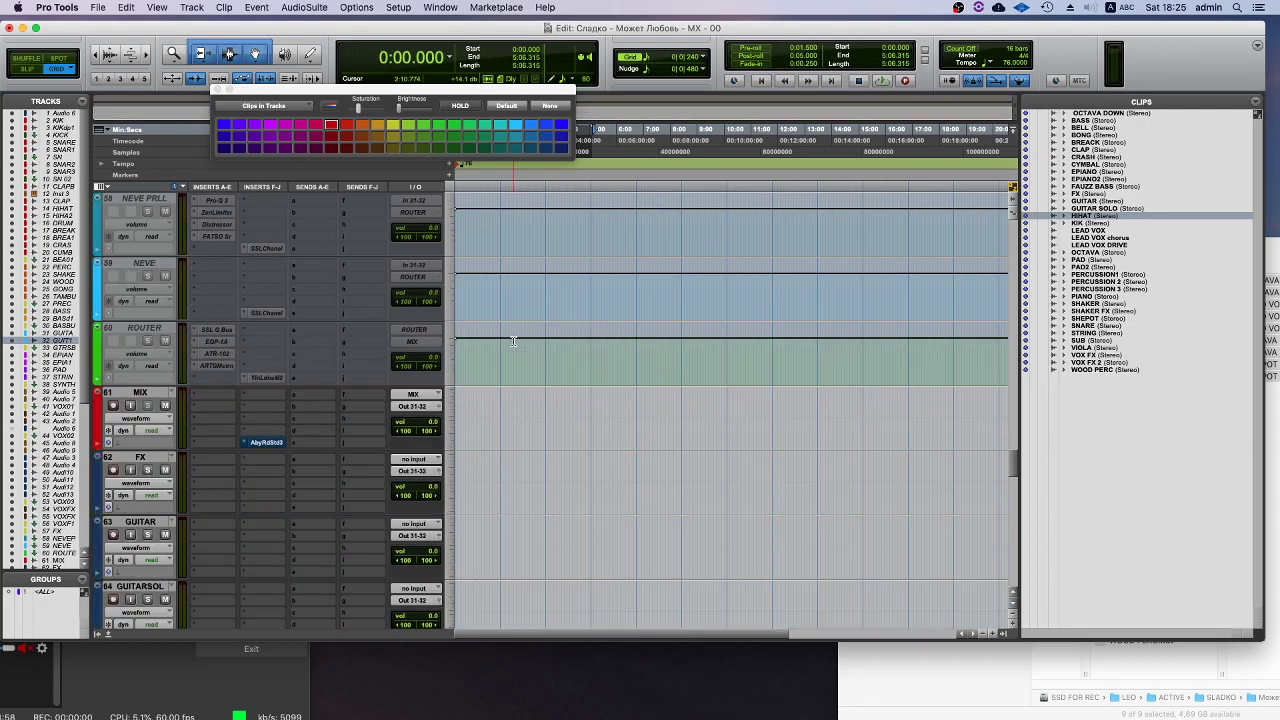
left_click_drag(505, 465, 523, 289)
scroll(517, 311, "down", 10)
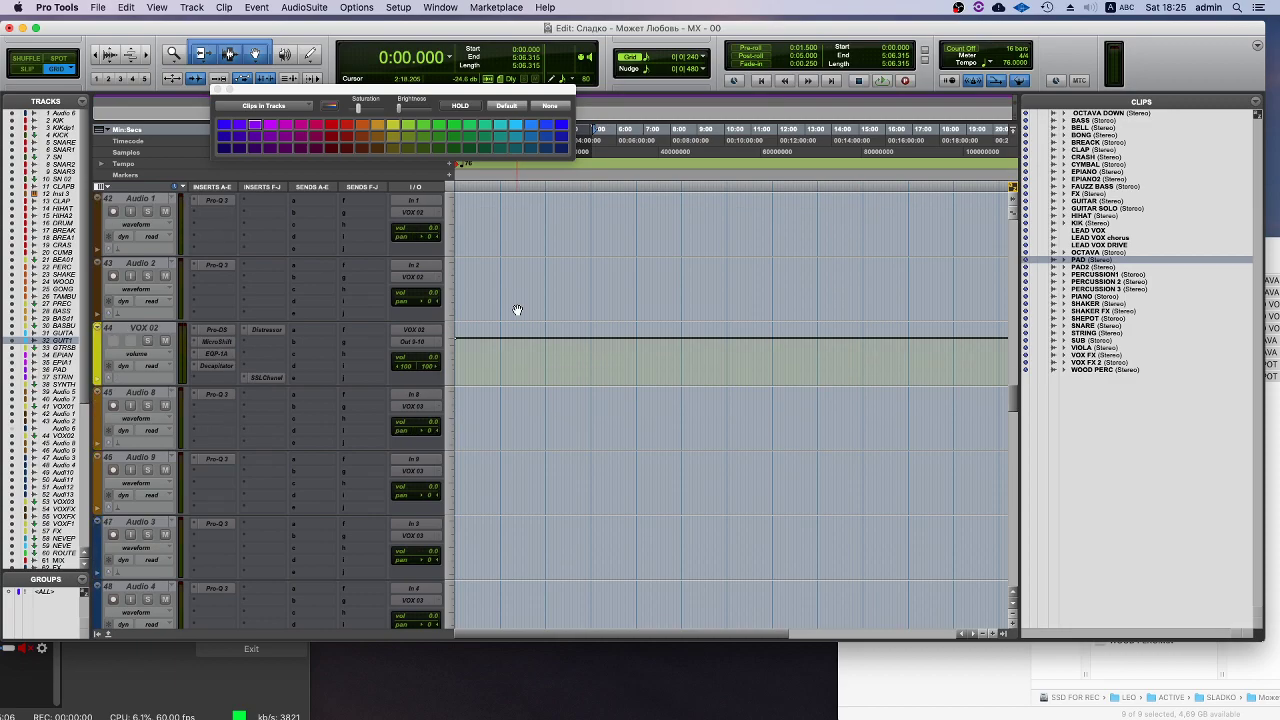
- Delete the emptied imported tracks from FX through PAD below the MIX track
scroll(517, 311, "down", 15)
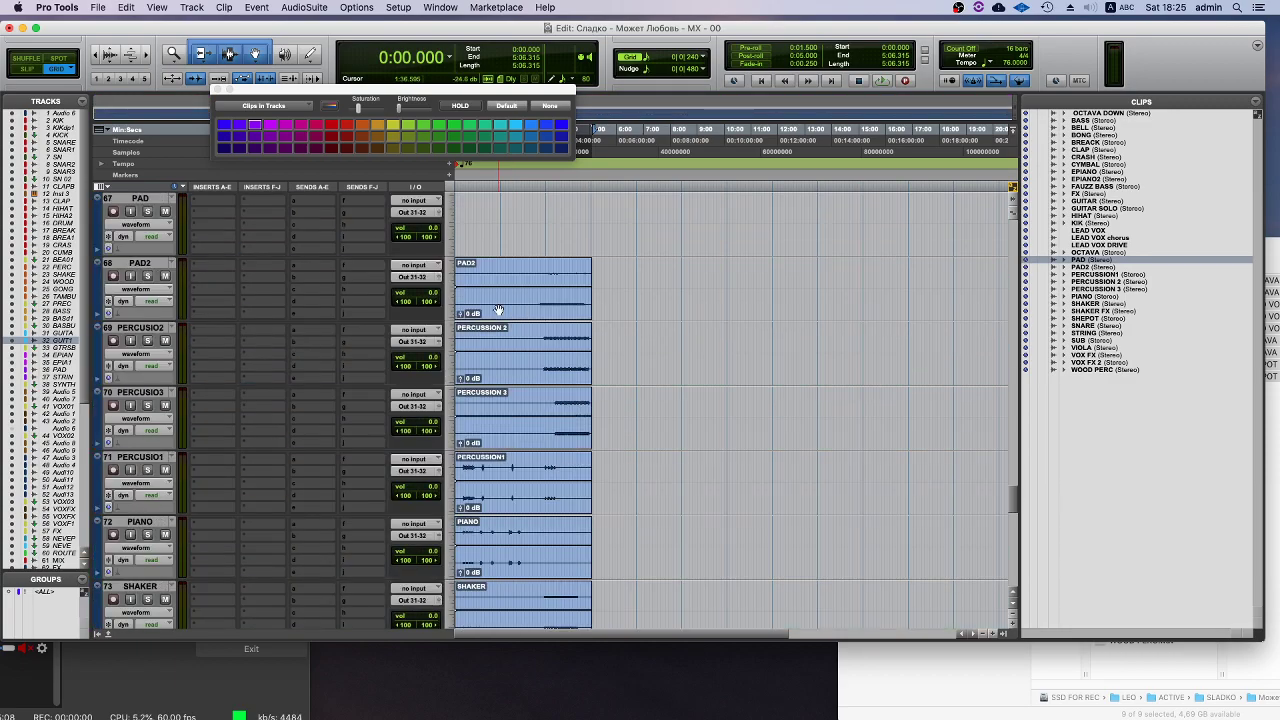
left_click(498, 291)
scroll(147, 367, "up", 2)
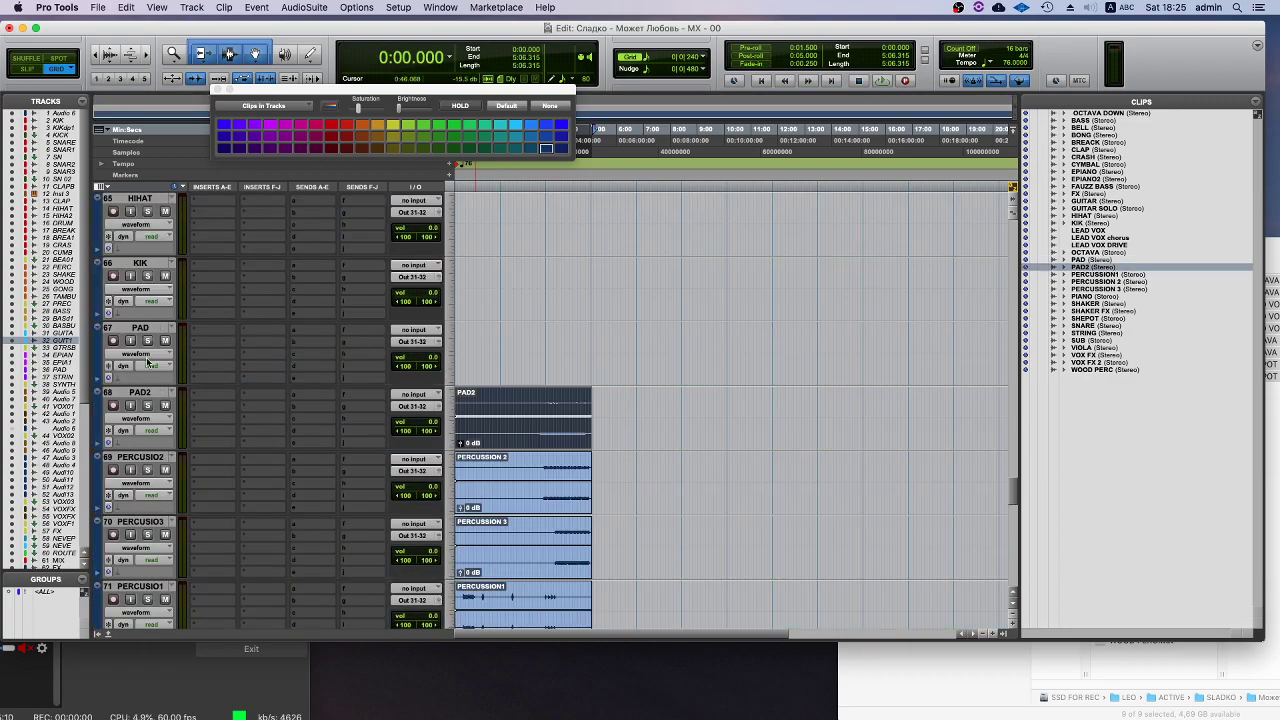
scroll(147, 328, "up", 5)
right_click(141, 328)
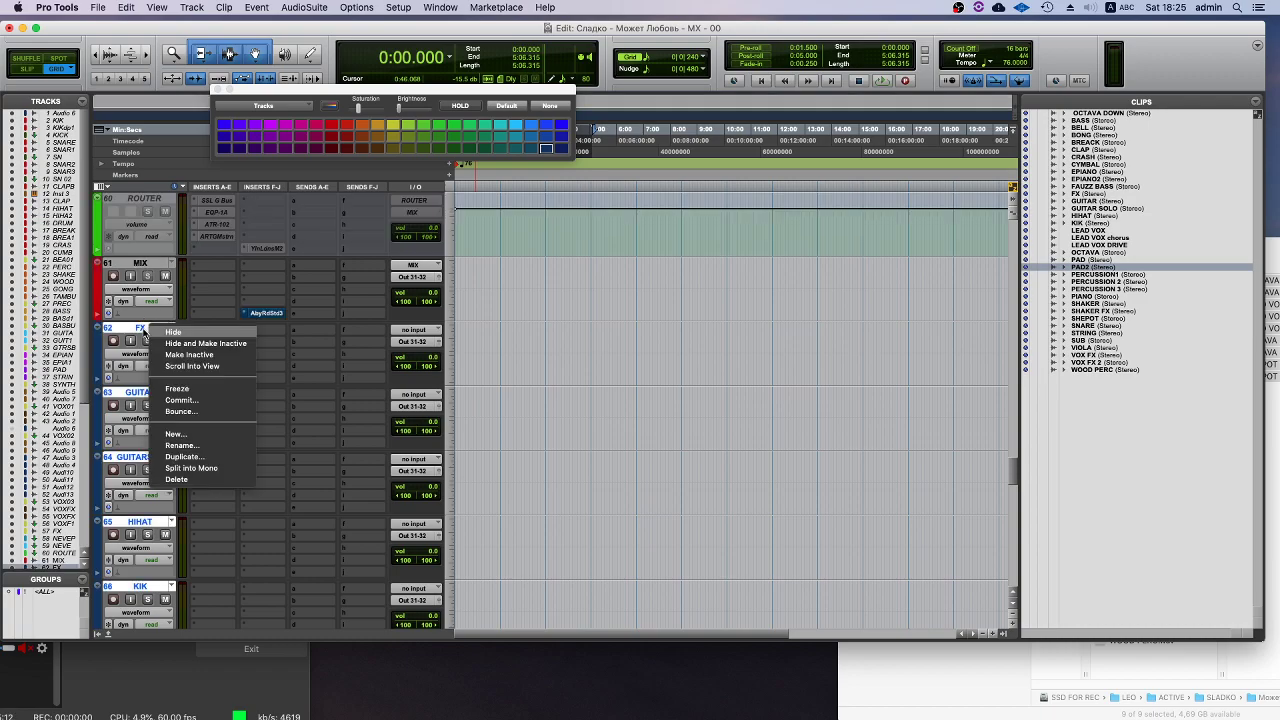
left_click(177, 479)
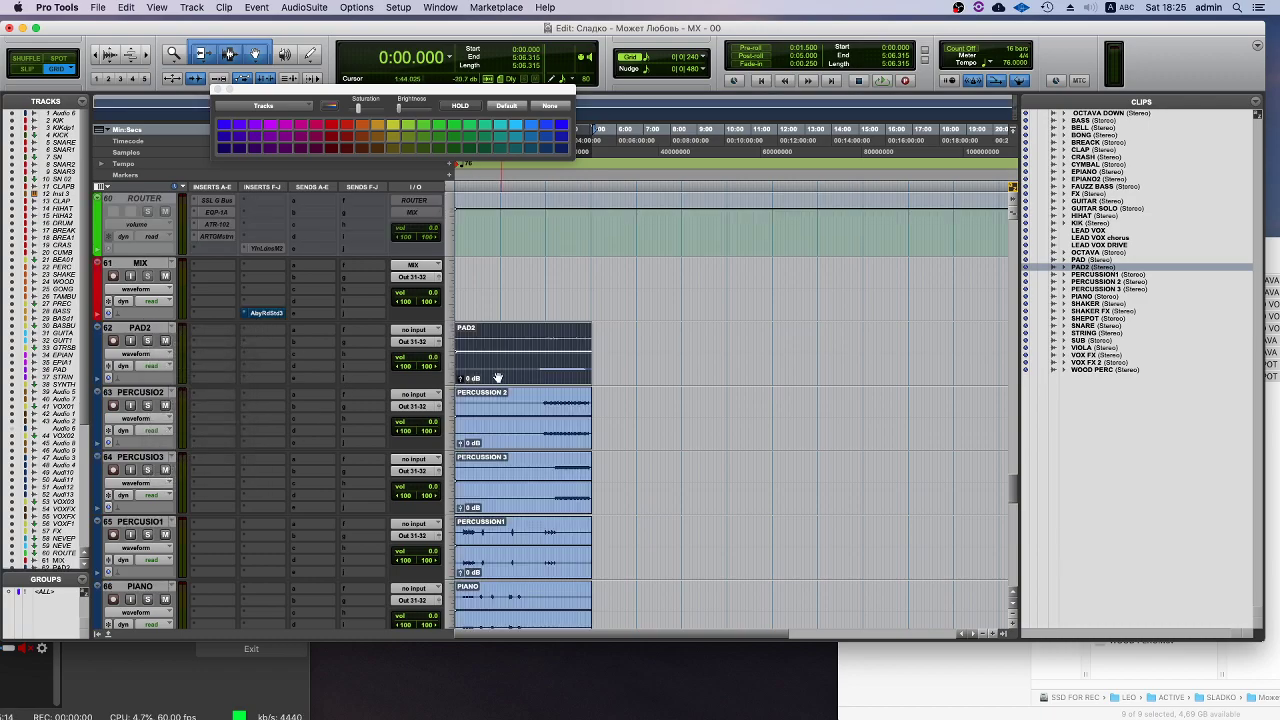
- Move the PAD2 clip from its imported track onto the template's STRING track
scroll(476, 229, "up", 20)
left_click(474, 520)
left_click(477, 618)
scroll(480, 600, "down", 4)
left_click(490, 582)
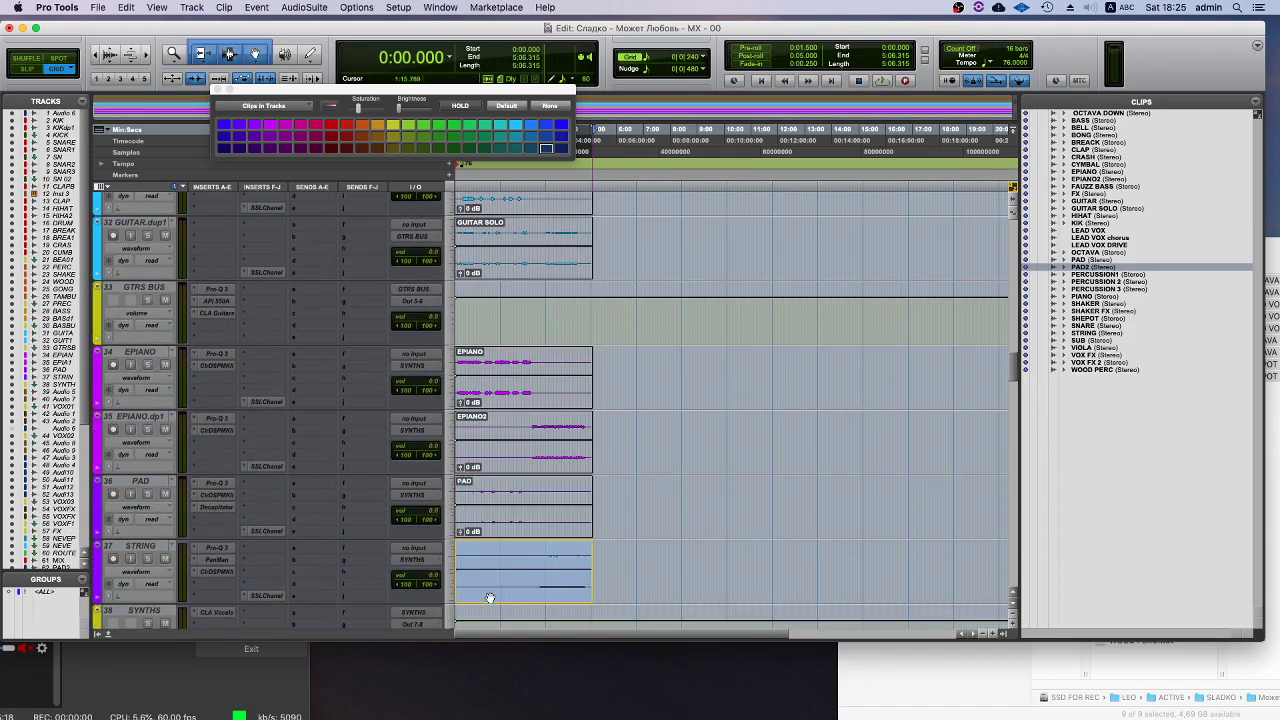
left_click_drag(490, 603, 490, 604)
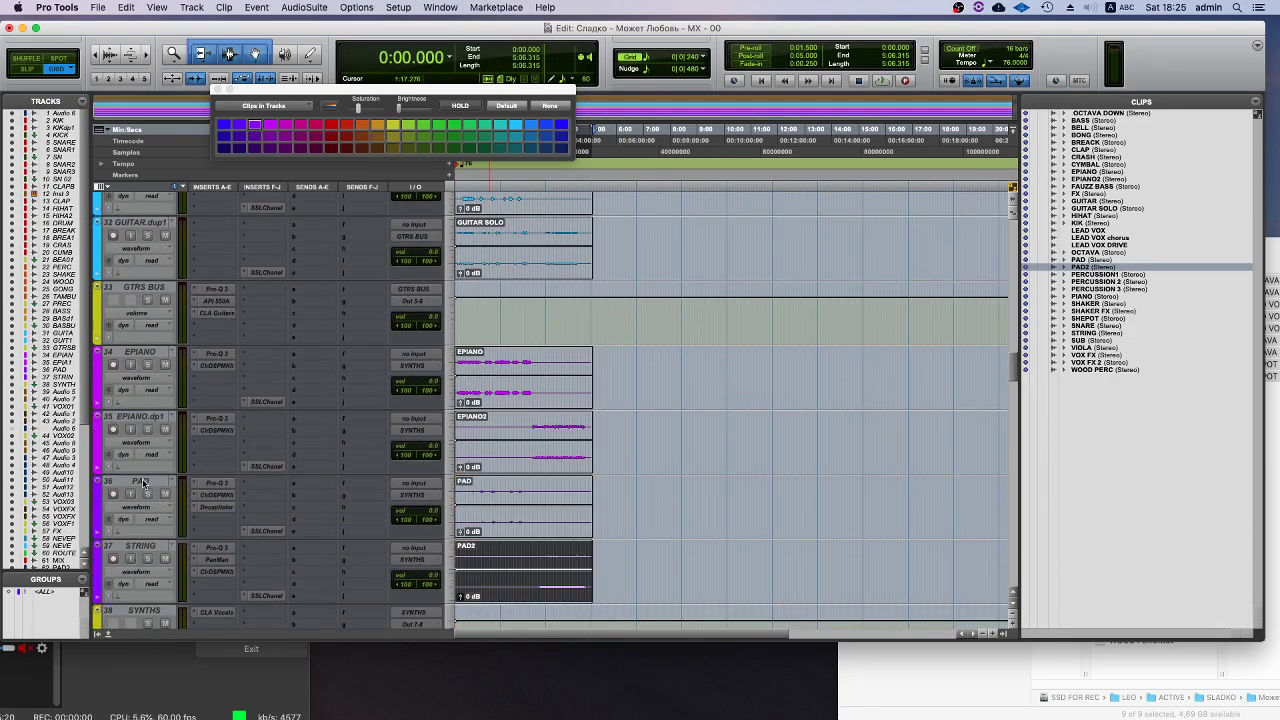
- Duplicate the template's PAD track once with its automation, inserts and sends
right_click(143, 483)
left_click(195, 596)
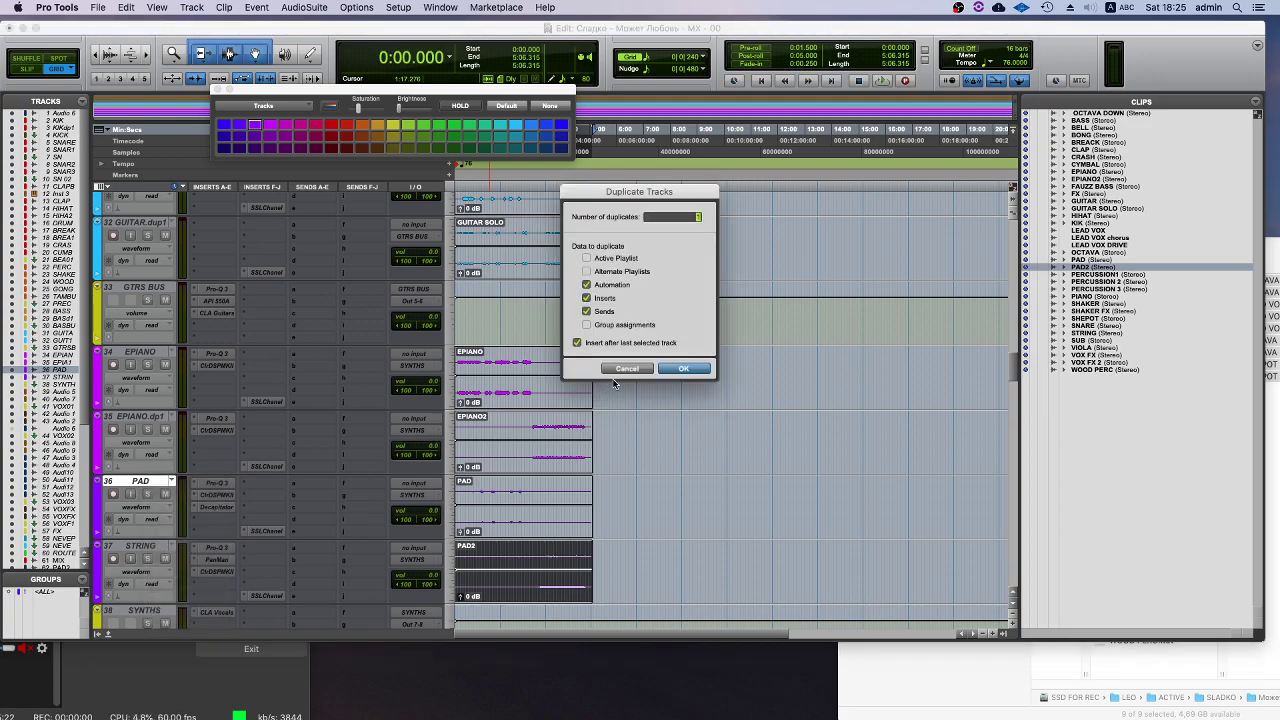
left_click(680, 369)
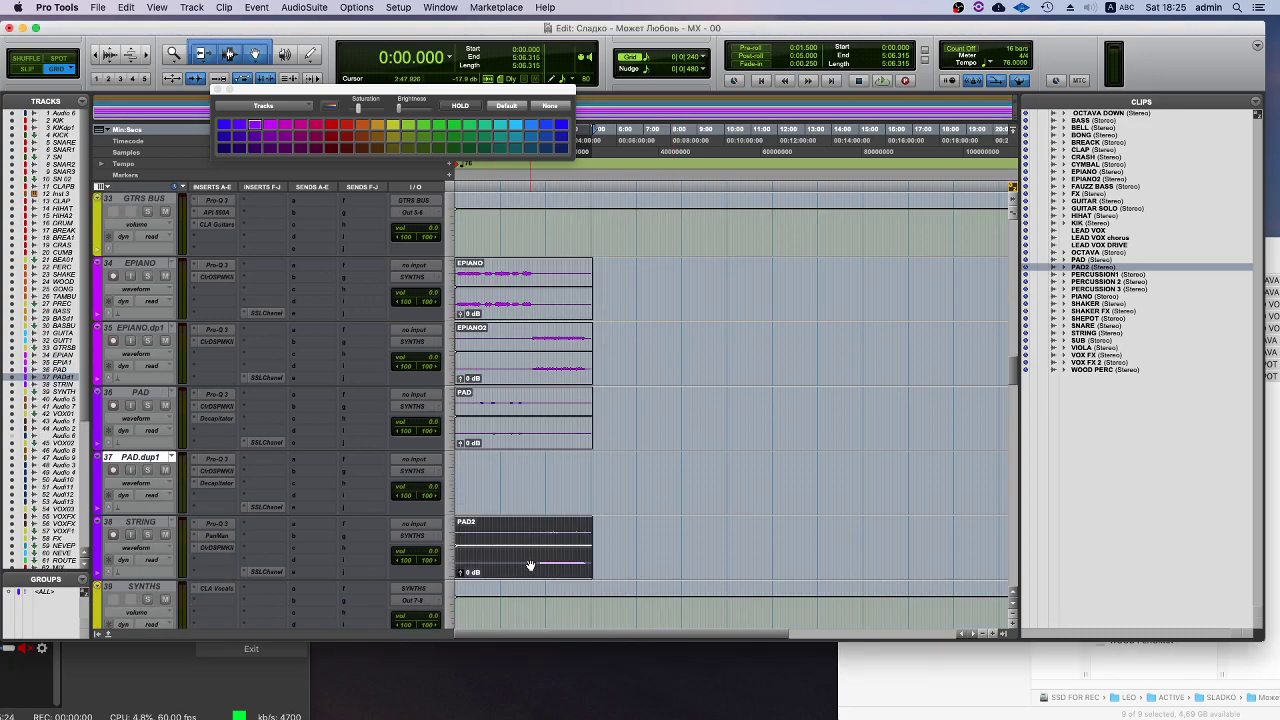
- Move the PAD2 clip from the STRING track onto the duplicated PAD track and select the STRING track
left_click_drag(525, 578, 486, 480)
left_click(140, 522)
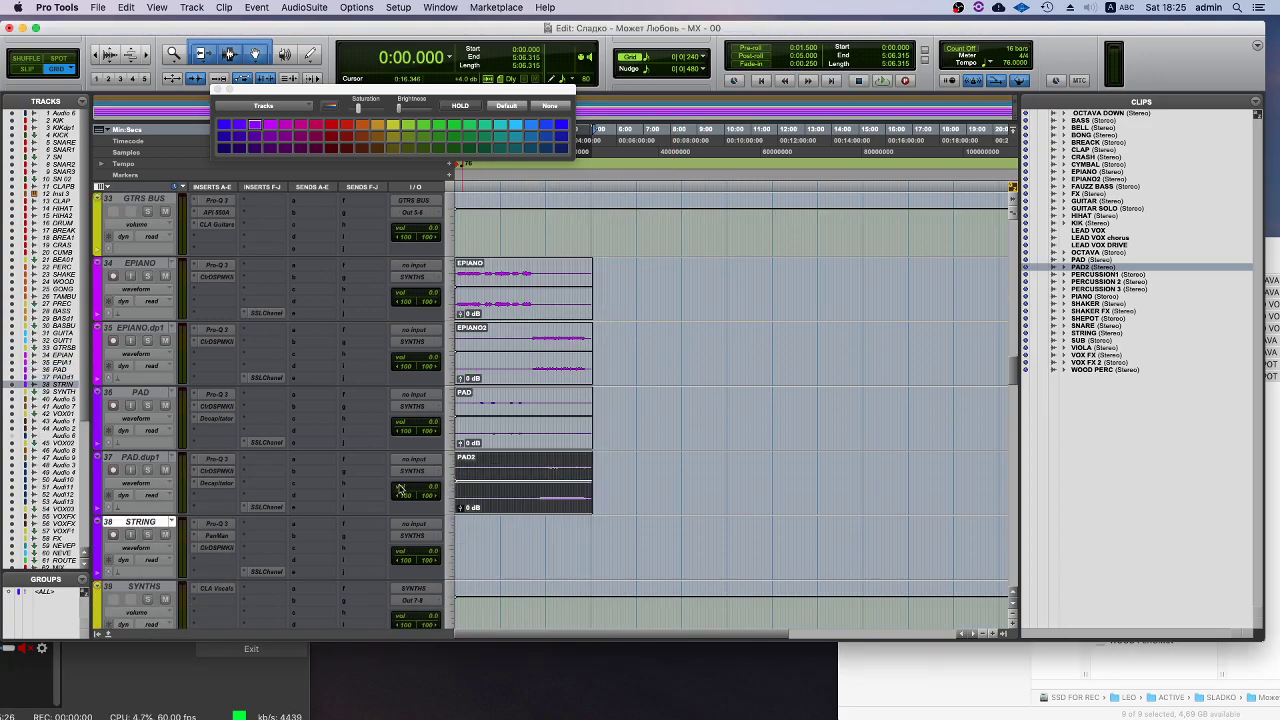
- Delete the emptied imported PAD2 track below the MIX track
scroll(470, 462, "down", 10)
scroll(470, 462, "down", 10)
scroll(120, 505, "down", 3)
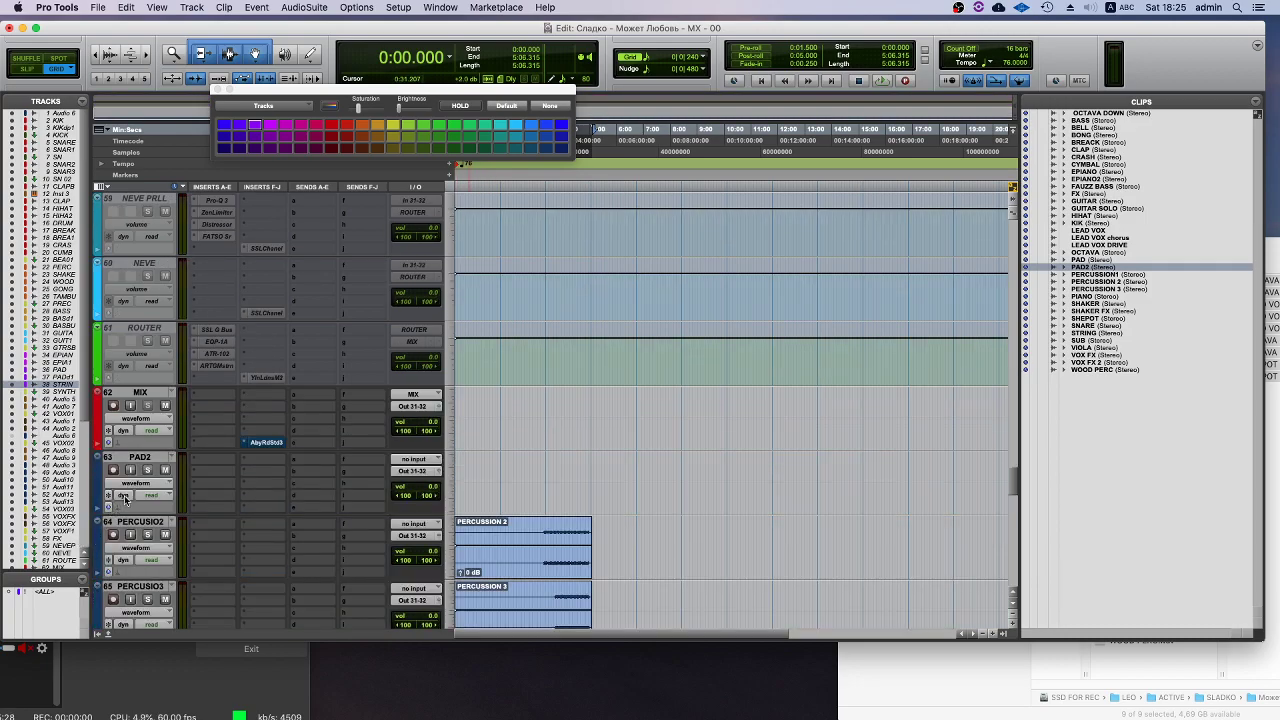
right_click(143, 457)
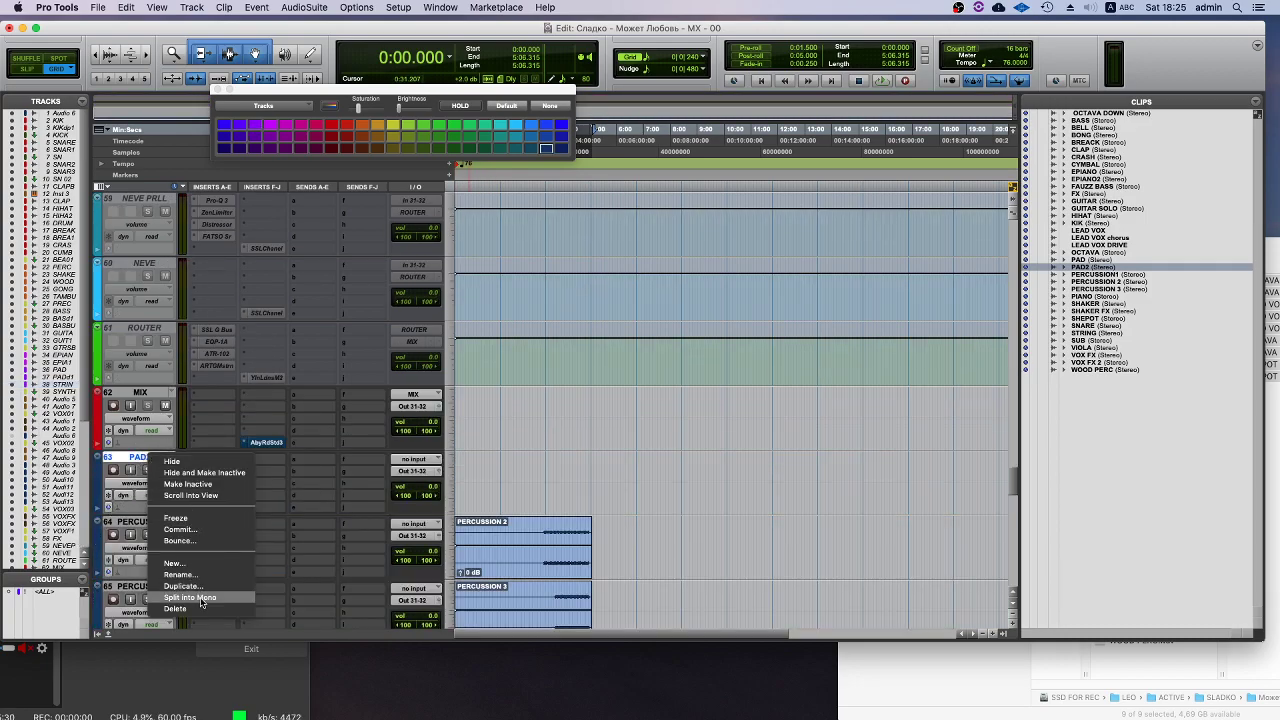
left_click(190, 598)
- Move the PERCUSSION 2 clip from its imported track onto the template's WOOD track
left_click(523, 507)
scroll(508, 191, "up", 20)
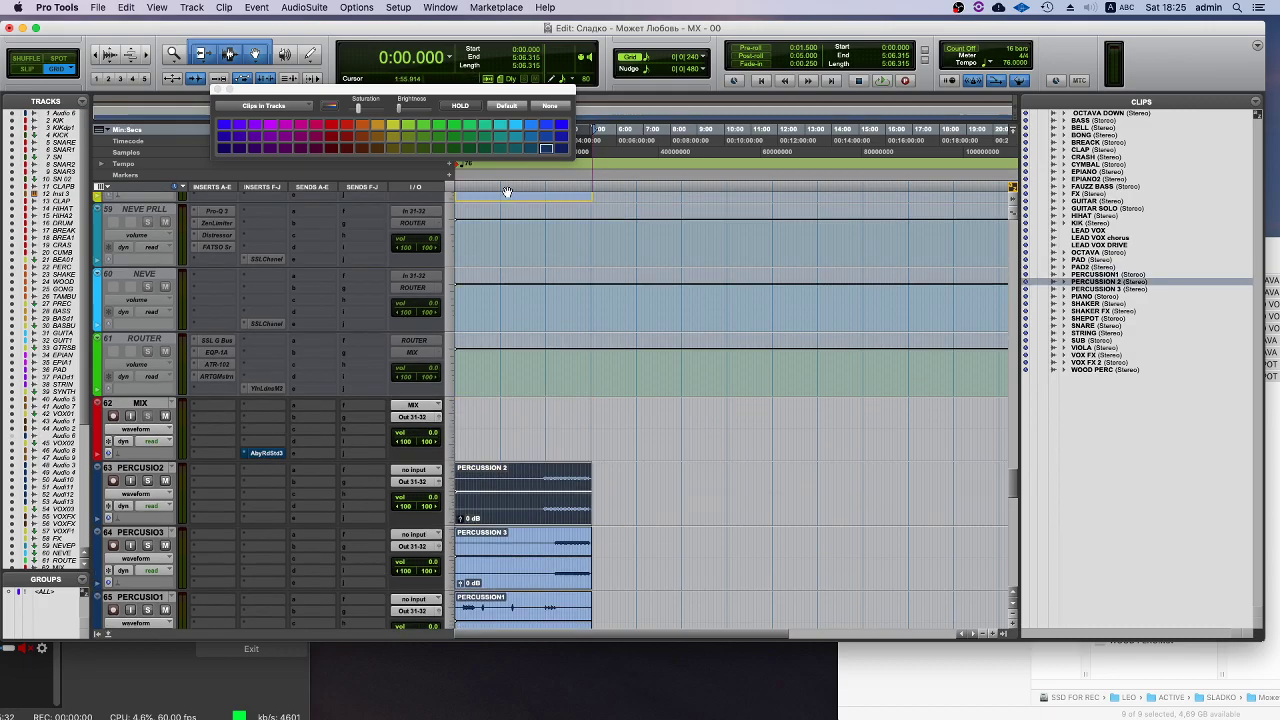
scroll(497, 262, "up", 10)
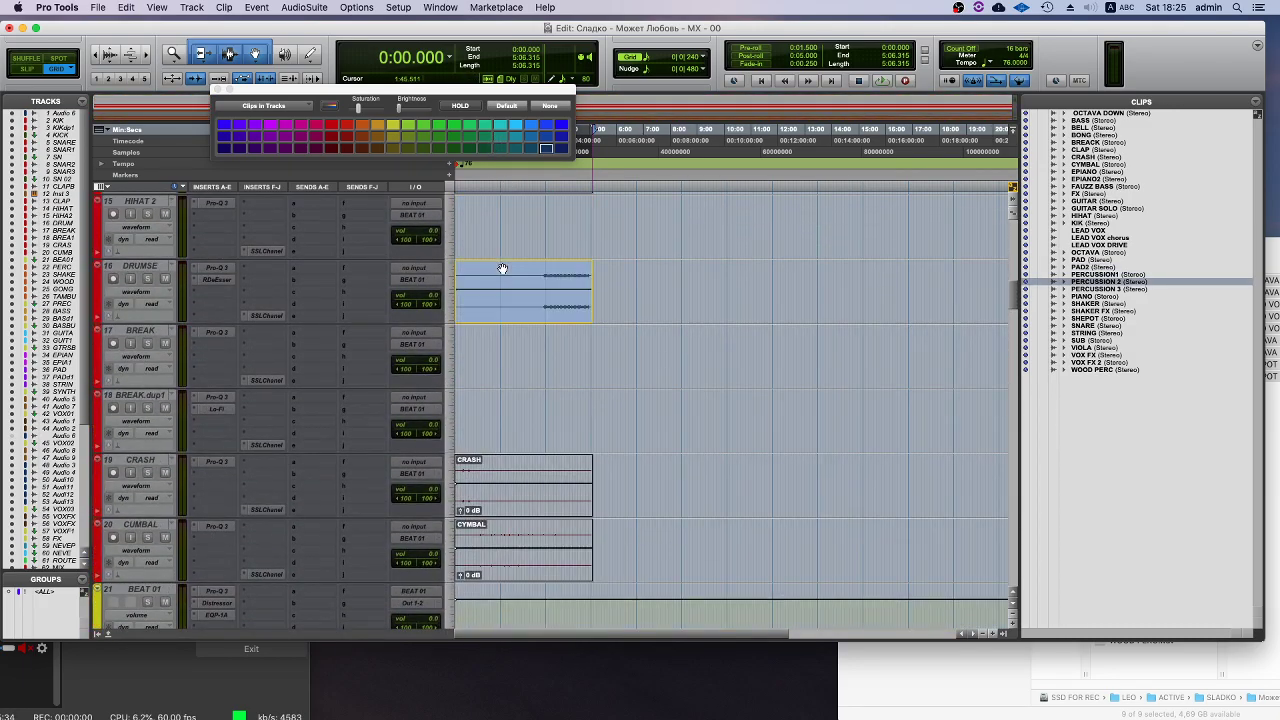
left_click_drag(490, 197, 491, 589)
scroll(495, 510, "down", 10)
scroll(500, 570, "down", 3)
scroll(494, 498, "down", 2)
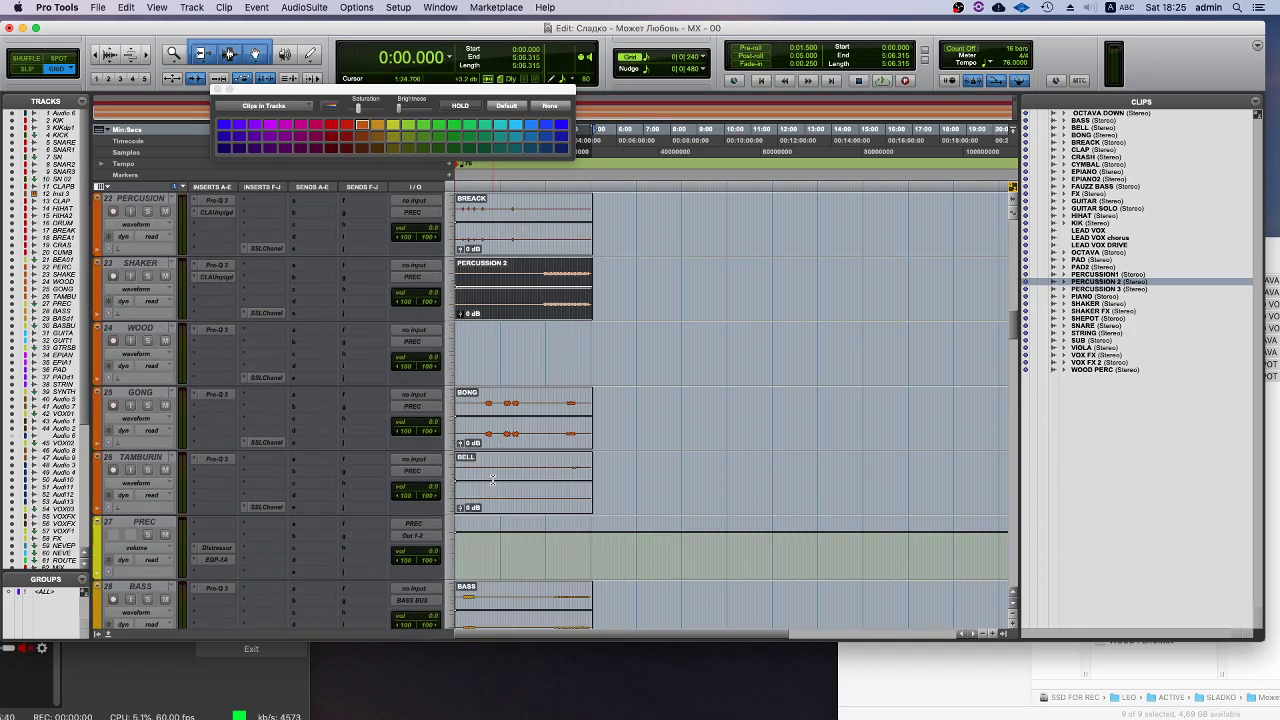
scroll(494, 476, "up", 1)
scroll(497, 460, "down", 1)
scroll(500, 425, "up", 1)
left_click_drag(508, 375, 509, 418)
scroll(535, 420, "down", 1)
- Duplicate the WOOD track once with automation, inserts and sends, and move the PERCUSSION 3 clip onto the duplicate
scroll(537, 420, "down", 20)
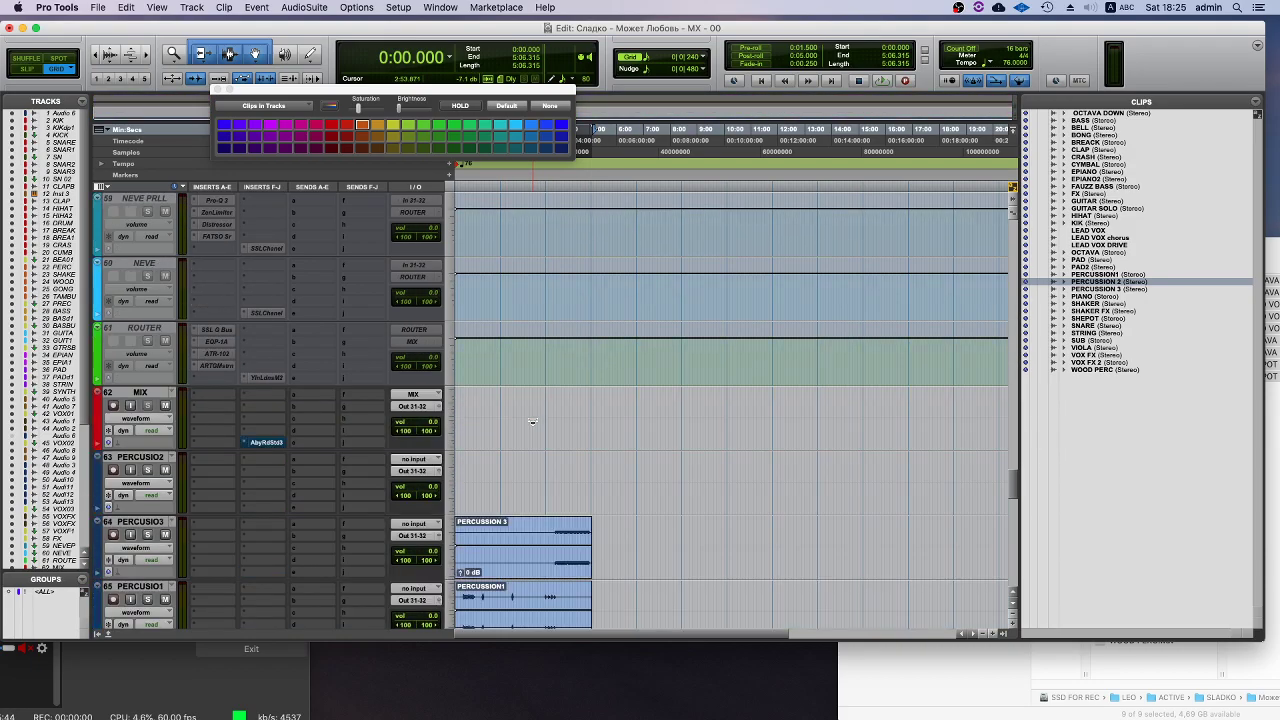
scroll(510, 447, "up", 20)
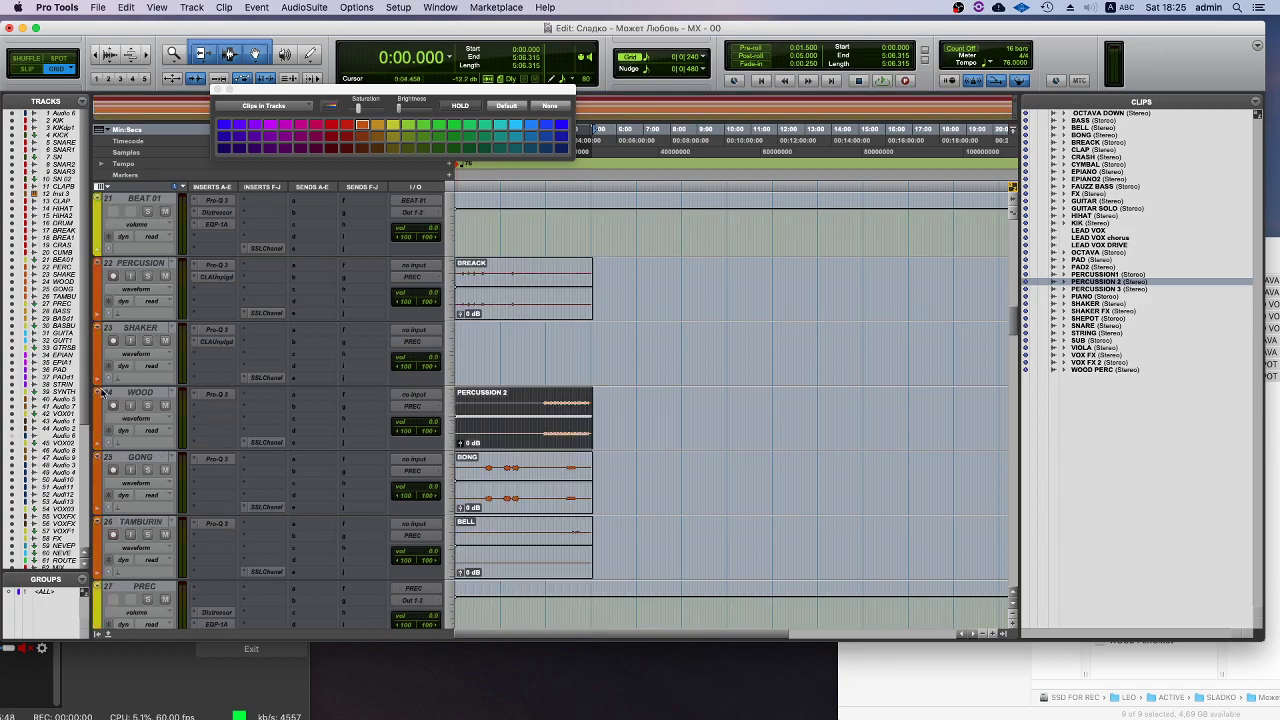
left_click(128, 394)
scroll(190, 418, "up", 1)
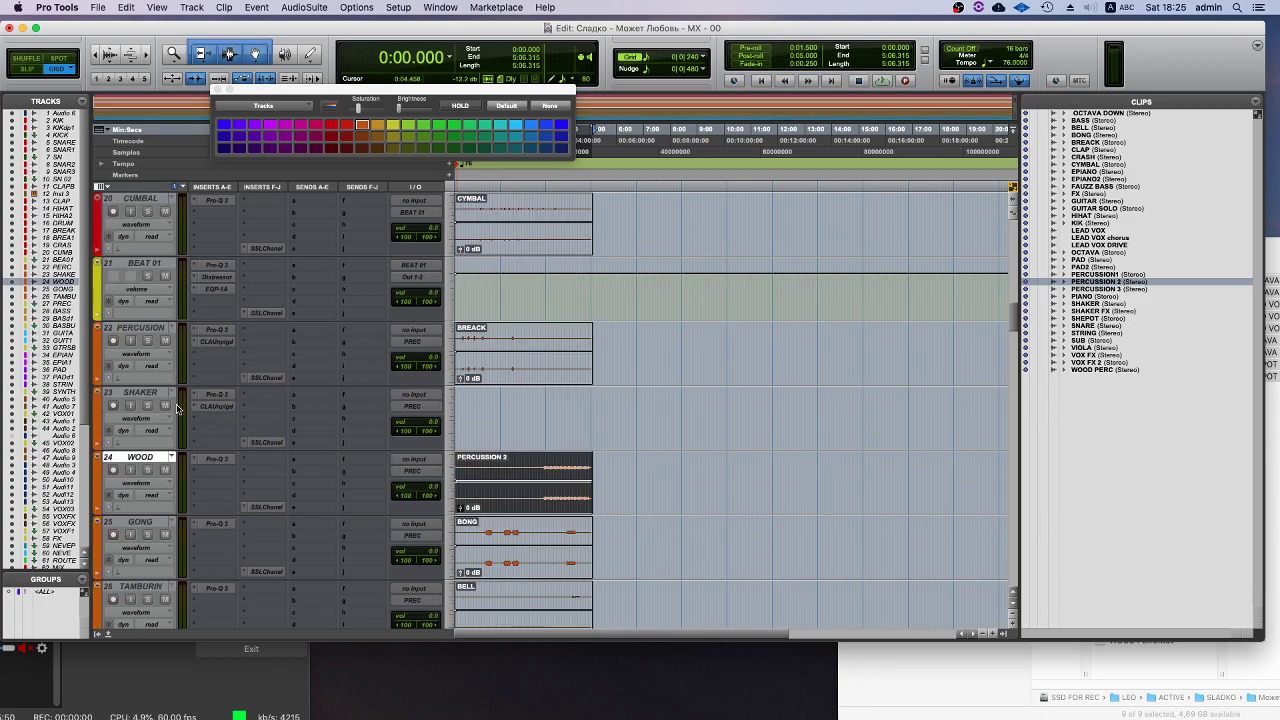
right_click(143, 463)
left_click(200, 586)
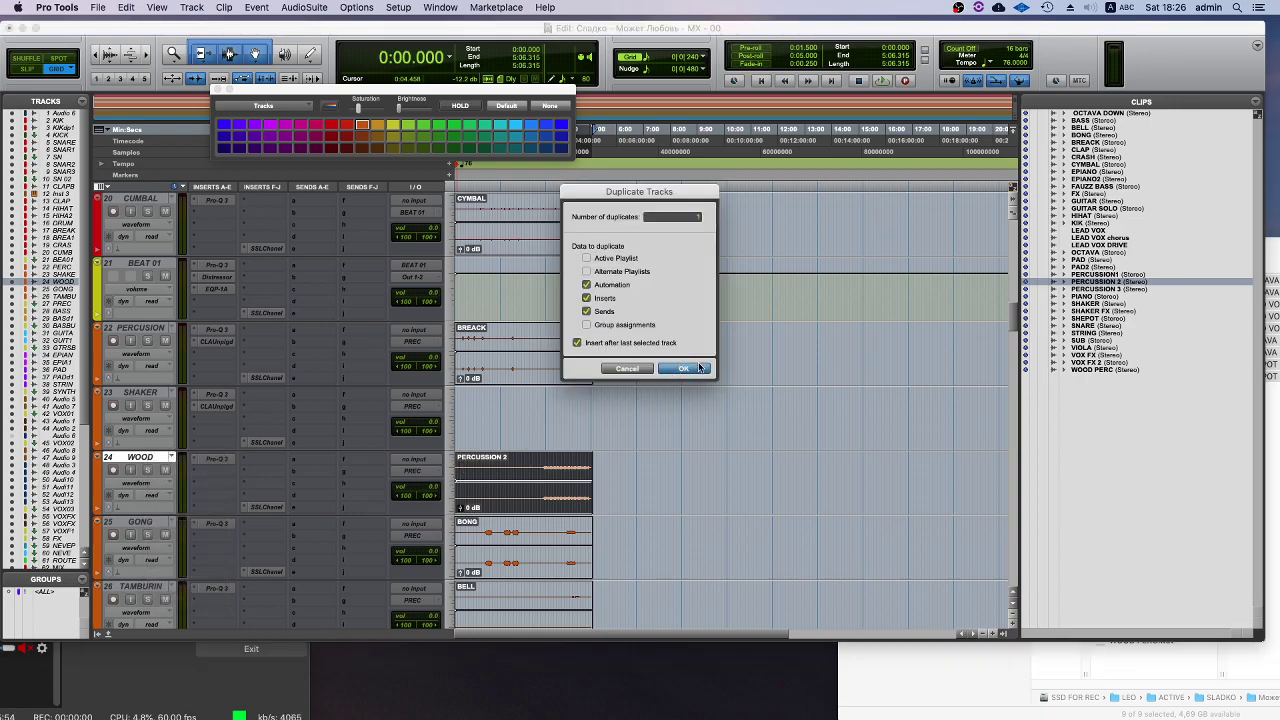
left_click(700, 367)
scroll(637, 410, "down", 6)
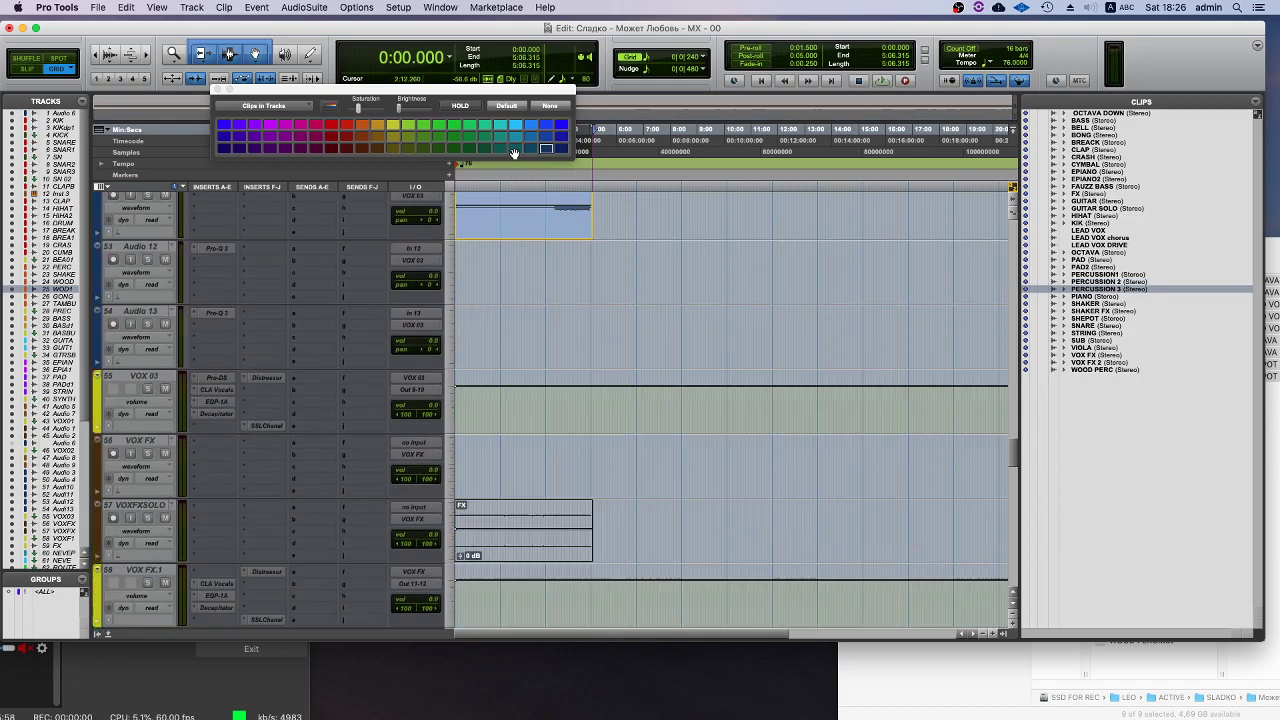
scroll(490, 474, "down", 15)
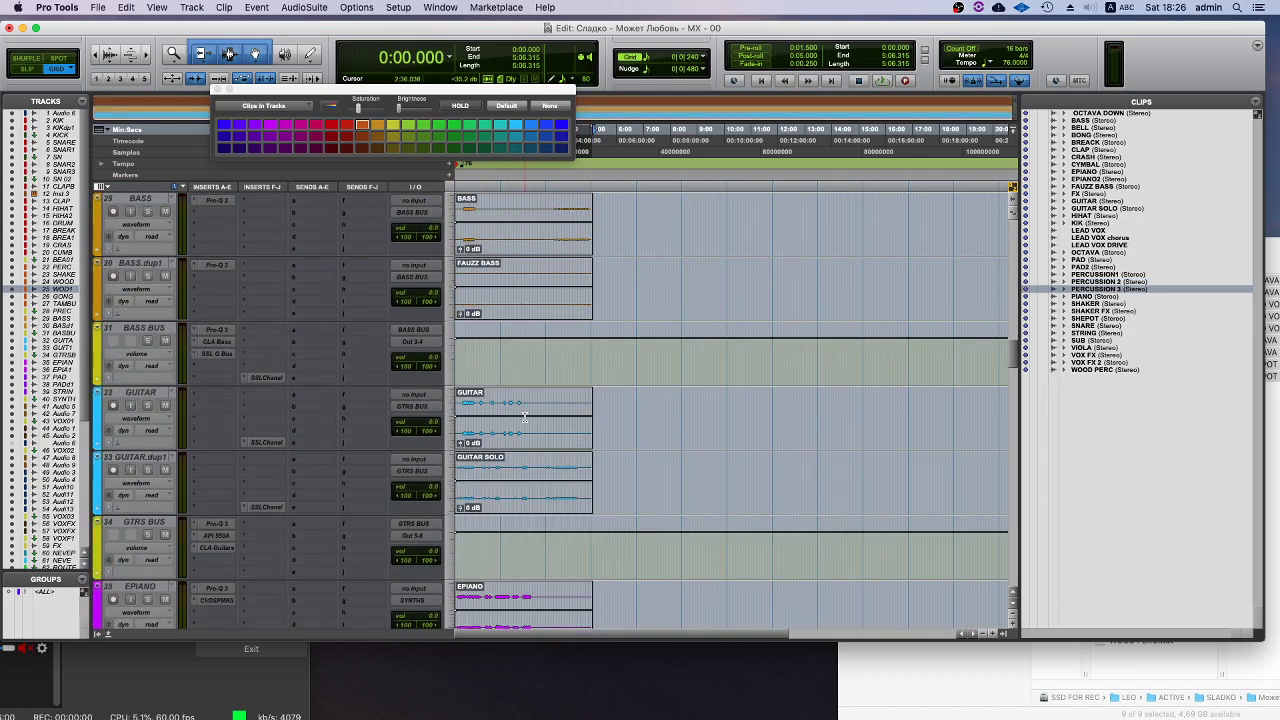
- Delete the emptied imported tracks PERCUSIO2 and PERCUSIO3 below the MIX track
scroll(151, 480, "down", 3)
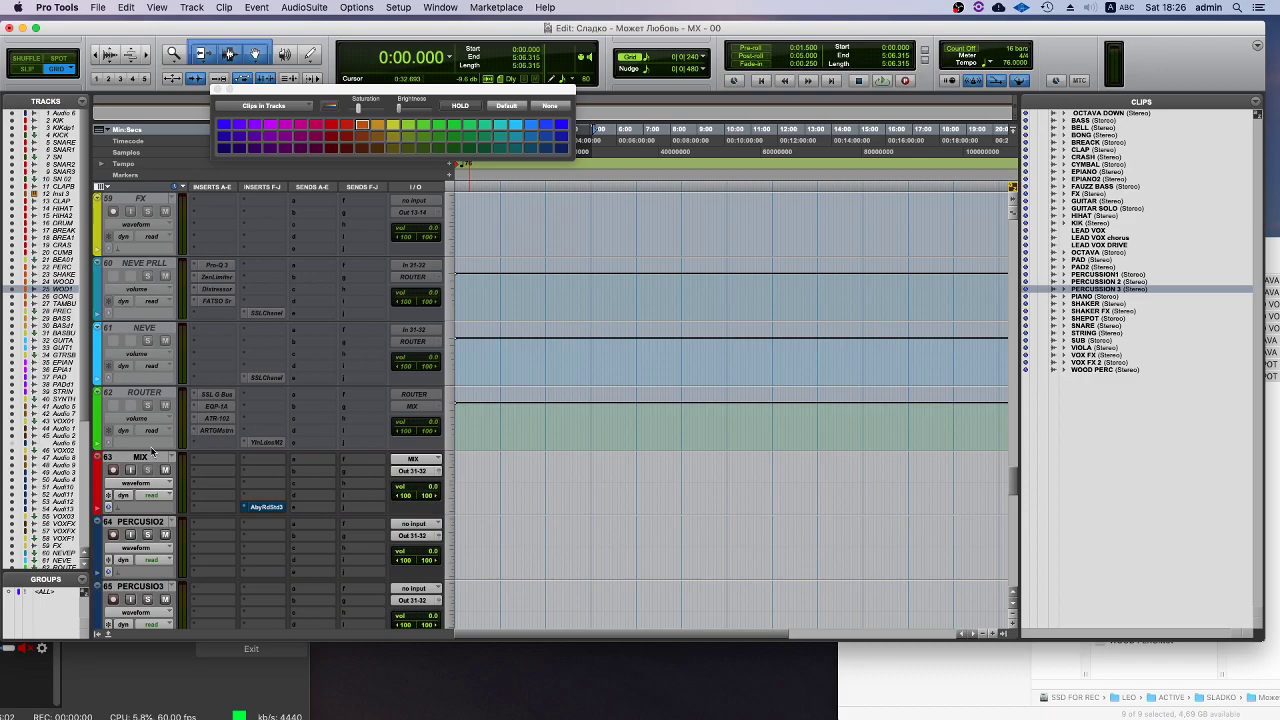
left_click(145, 393)
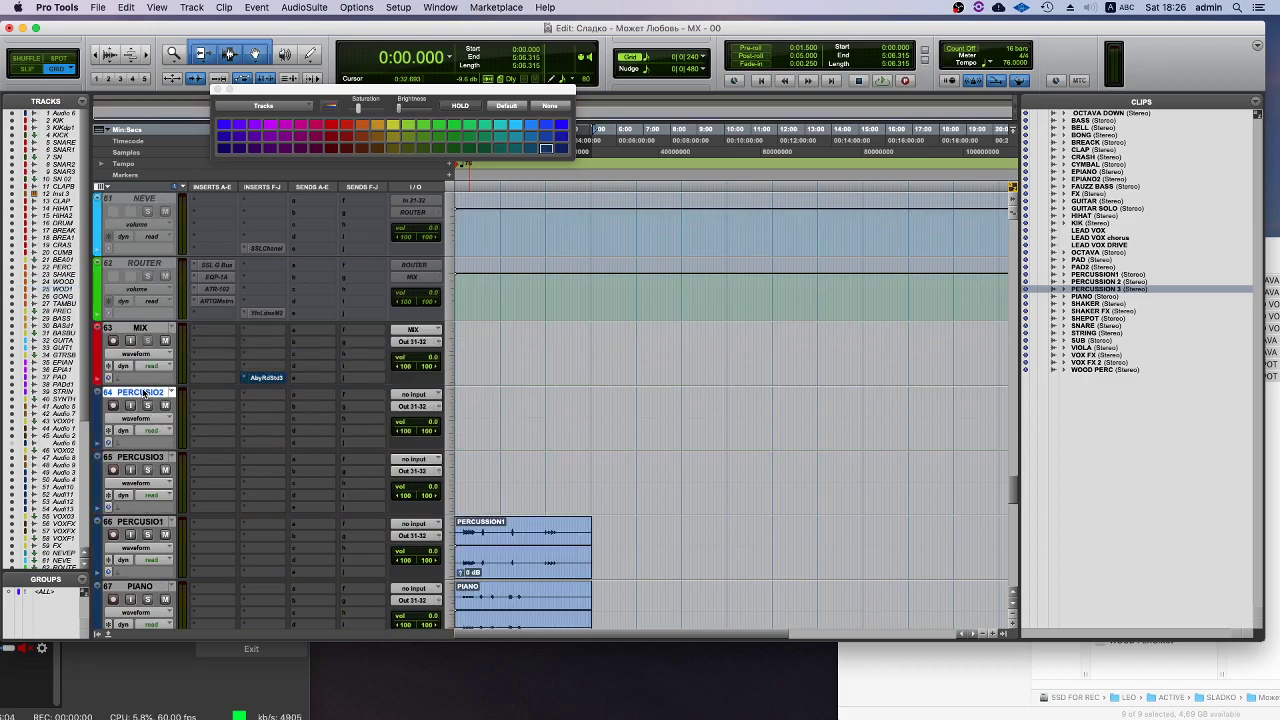
right_click(145, 463)
left_click(170, 611)
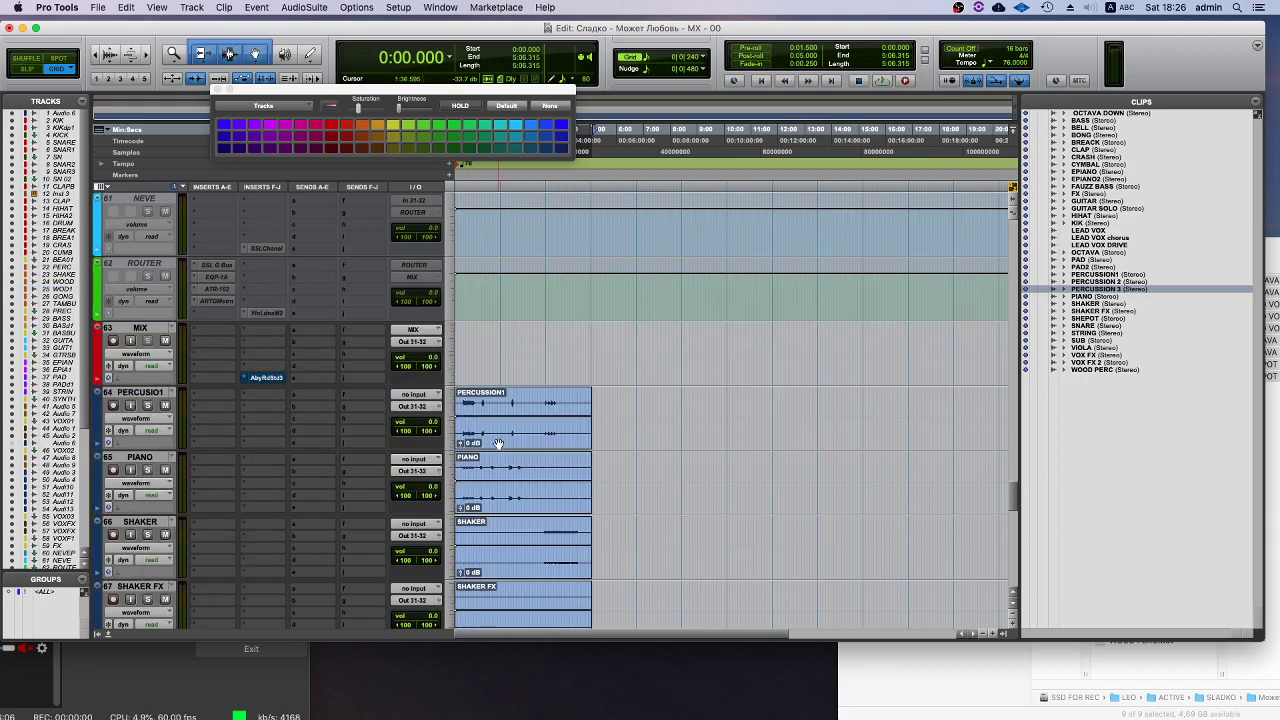
left_click(498, 443)
left_click(108, 672)
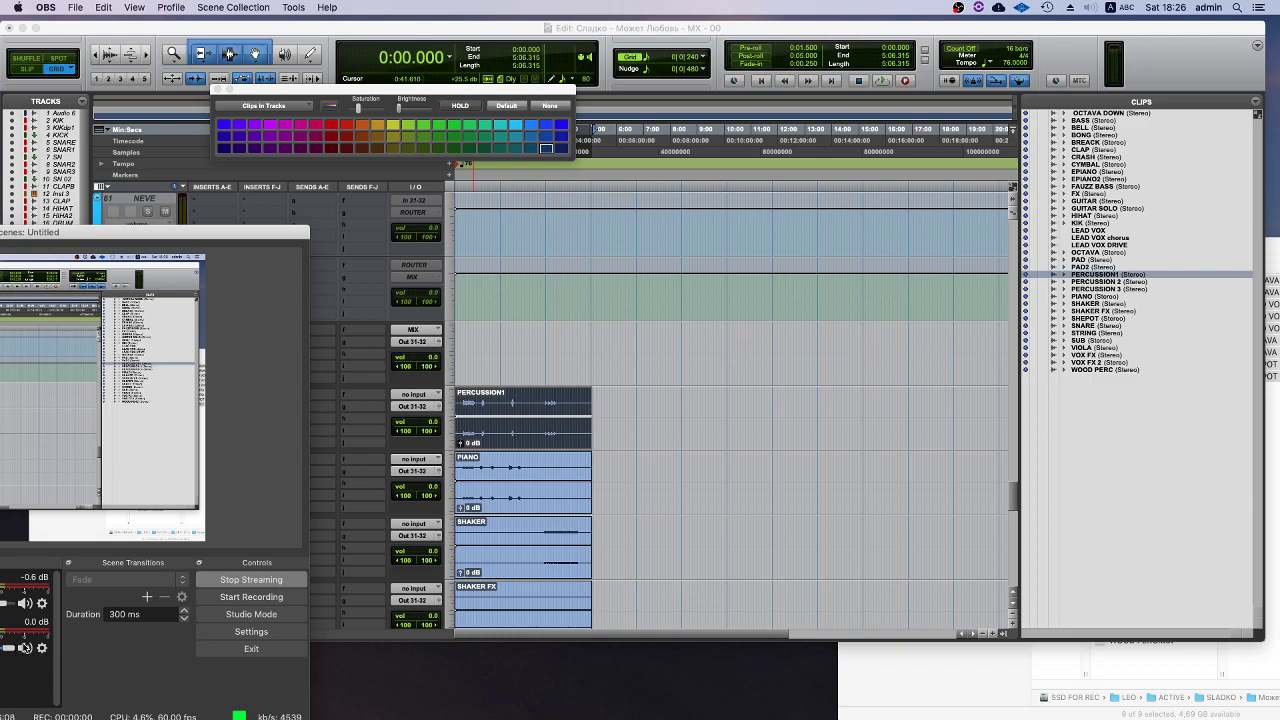
scroll(413, 474, "down", 5)
left_click(555, 391)
- Duplicate the template's PERCUSION track that holds the BREACK clip once
scroll(500, 400, "up", 15)
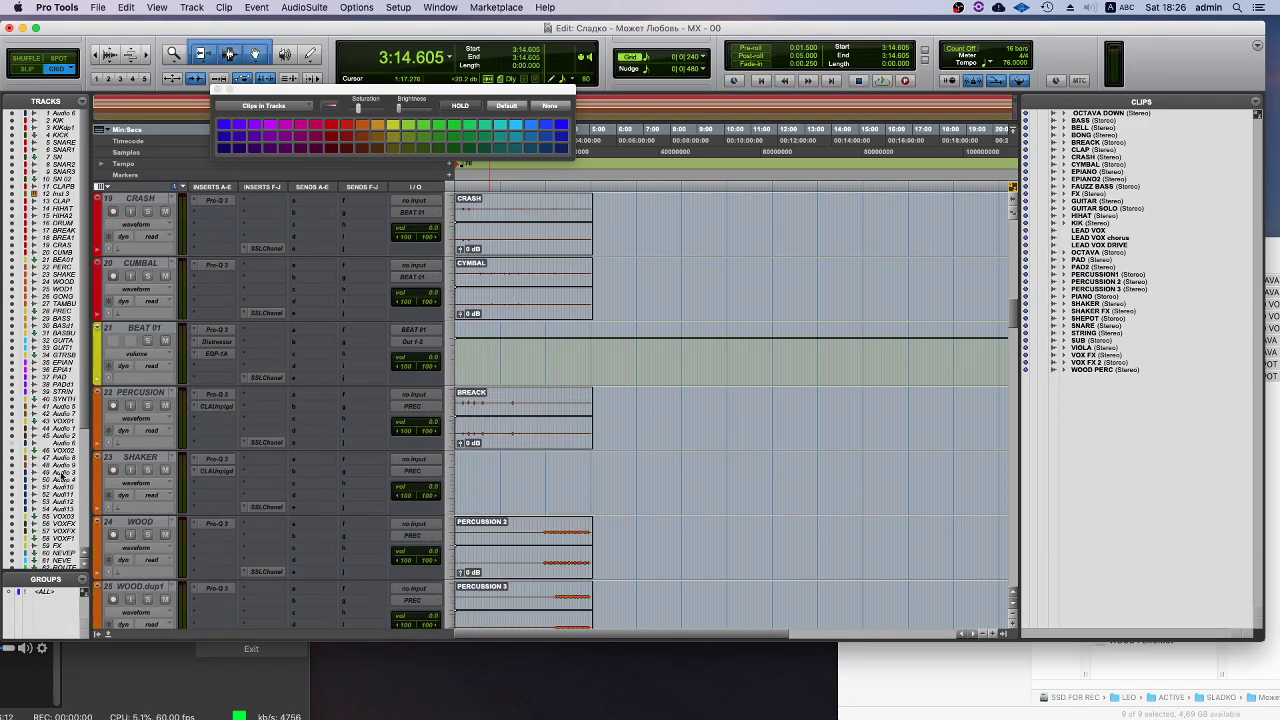
right_click(150, 393)
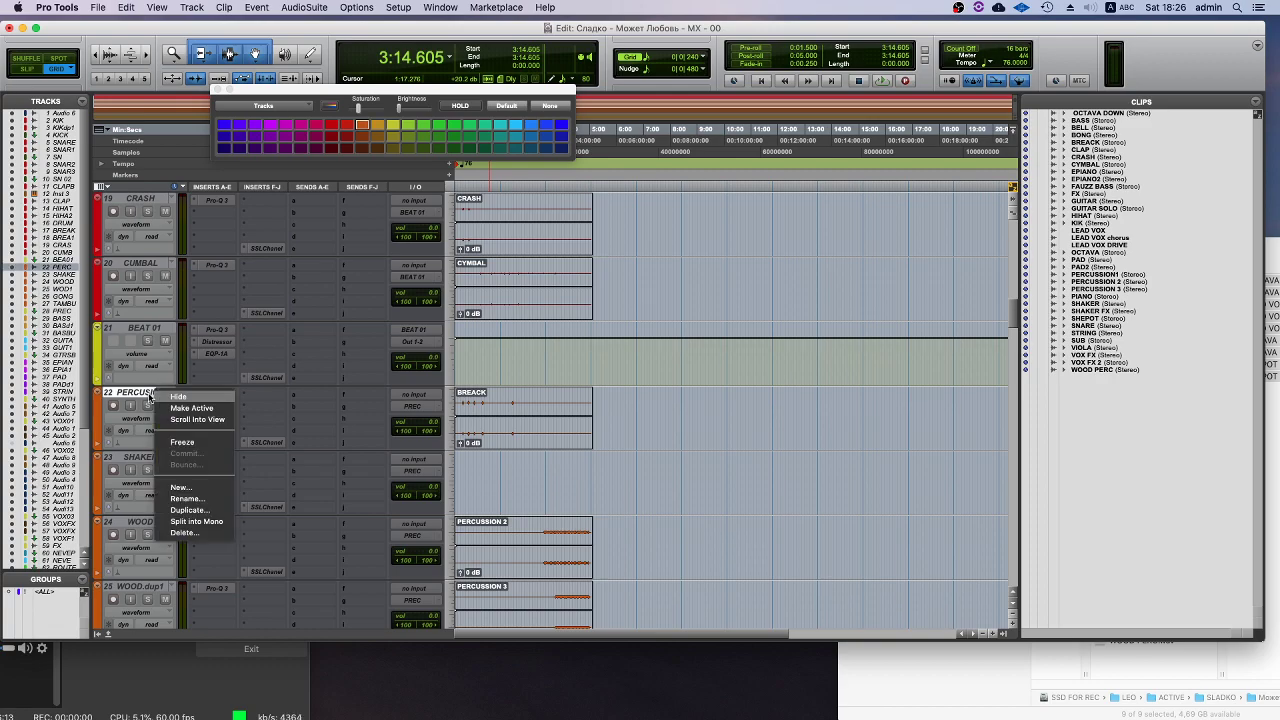
left_click(197, 508)
left_click(683, 369)
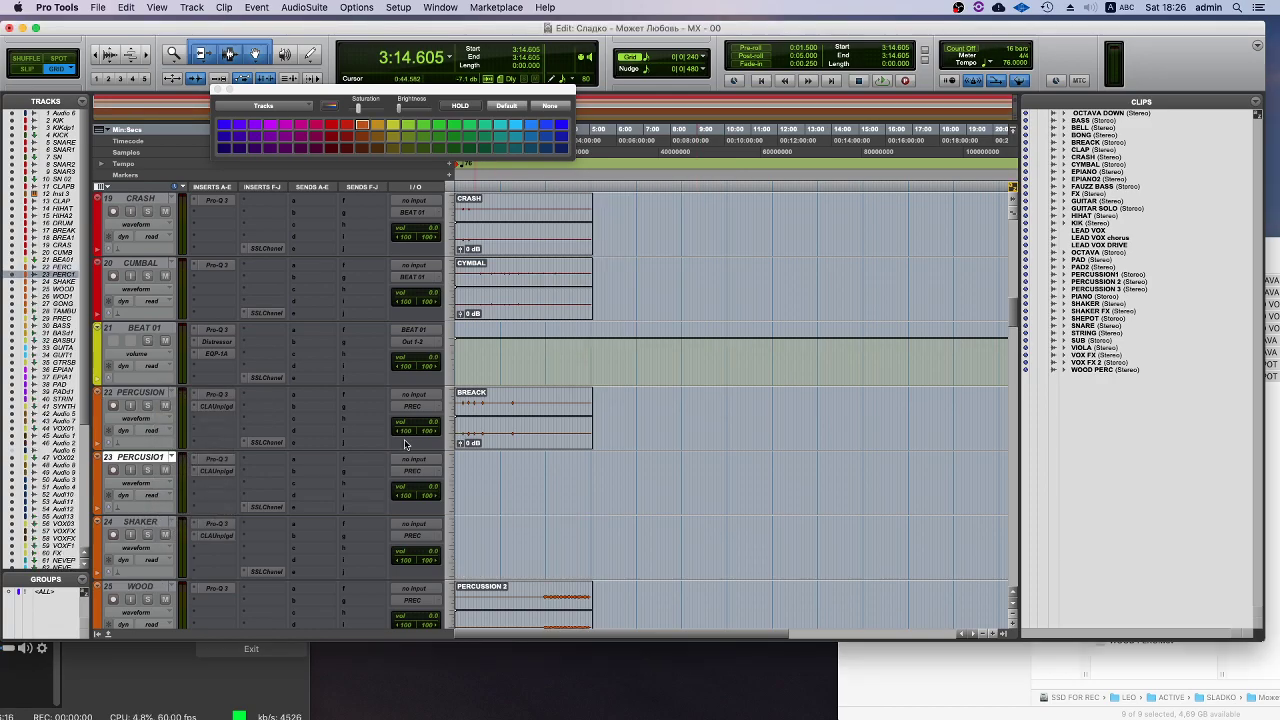
- Move the PERCUSSION1 clip from its imported track onto the duplicated PERCUSION track
scroll(215, 417, "down", 20)
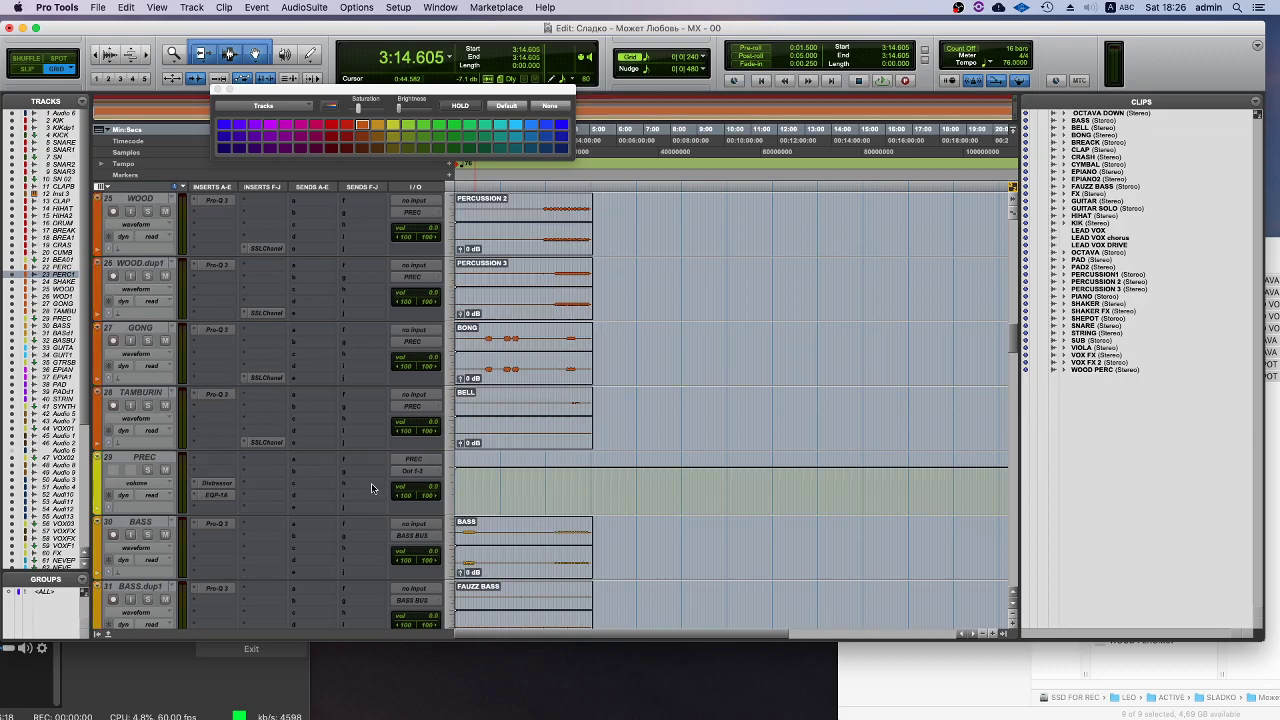
scroll(451, 490, "down", 5)
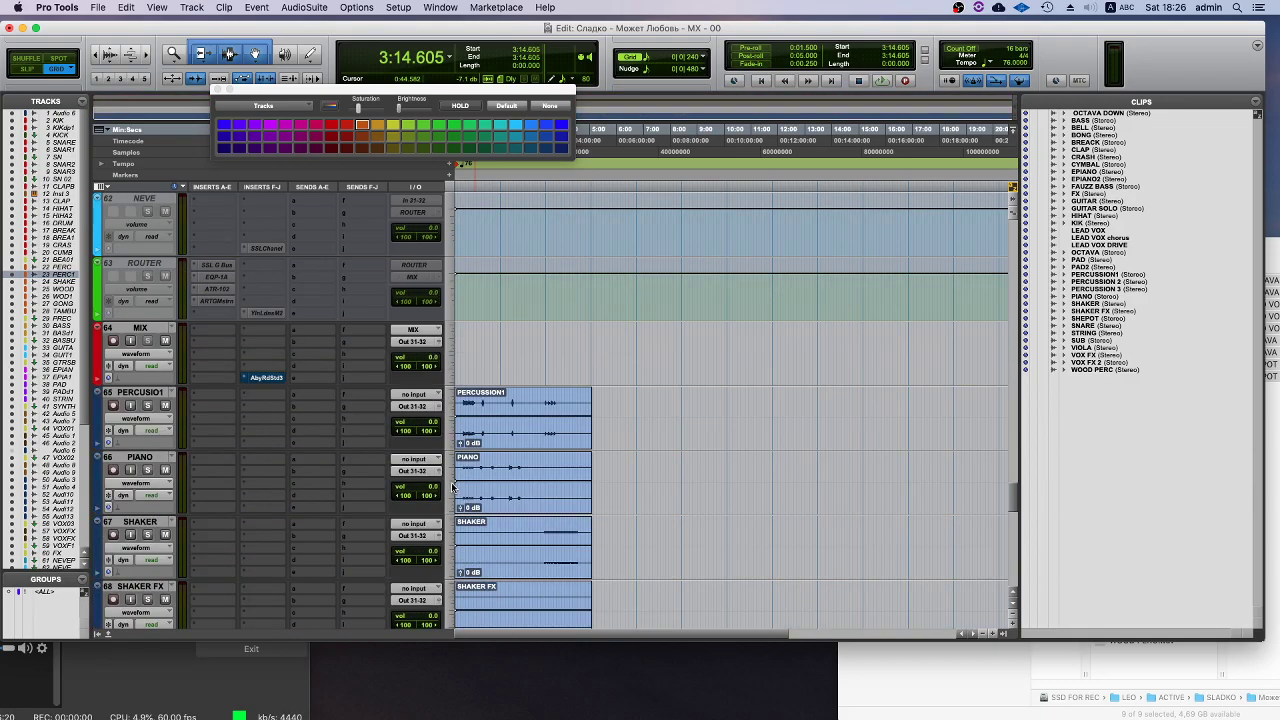
left_click_drag(491, 369, 507, 400)
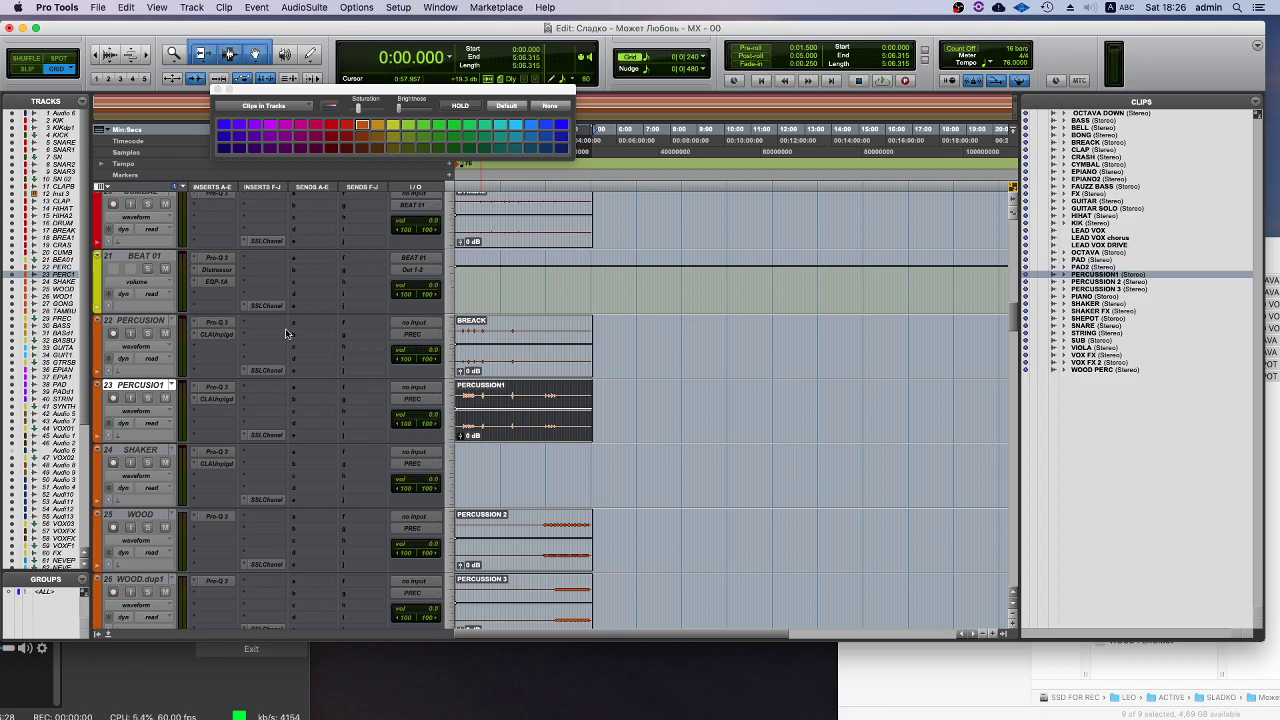
- Try to move the PIANO clip from its imported track up to a template track
scroll(258, 328, "down", 15)
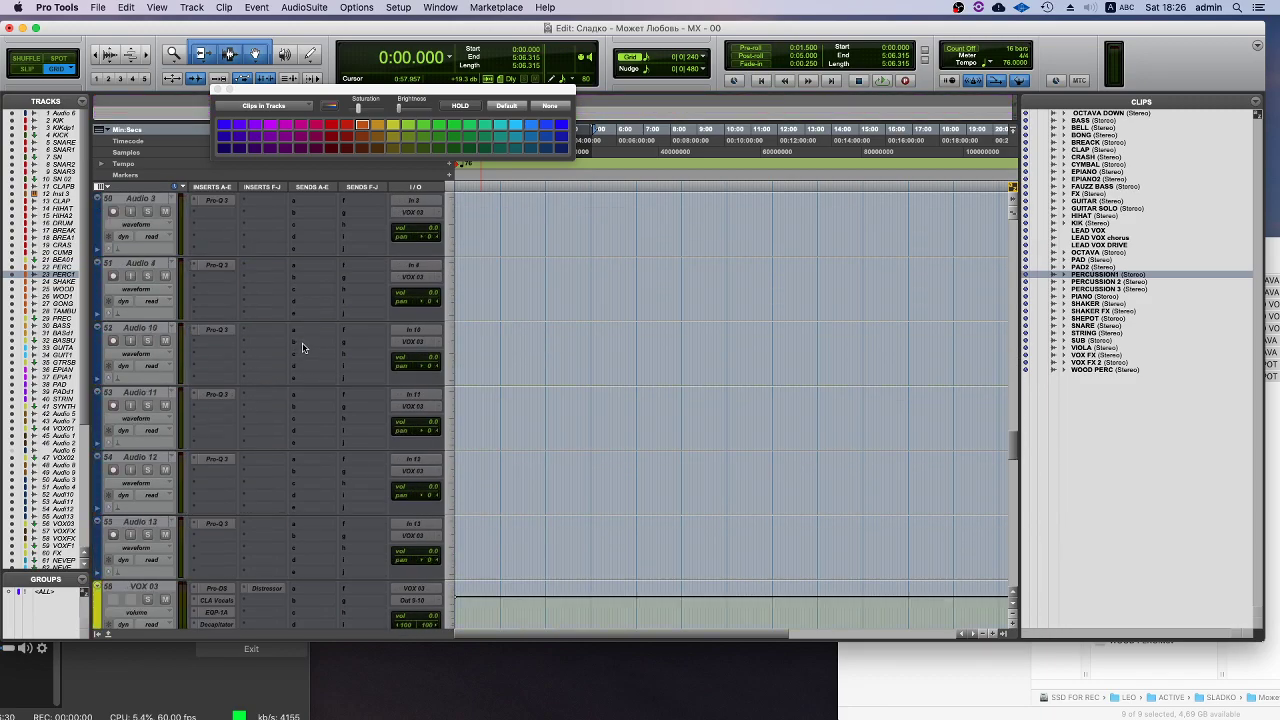
scroll(303, 347, "down", 8)
left_click_drag(533, 358, 460, 340)
left_click_drag(468, 247, 420, 427)
scroll(583, 371, "up", 15)
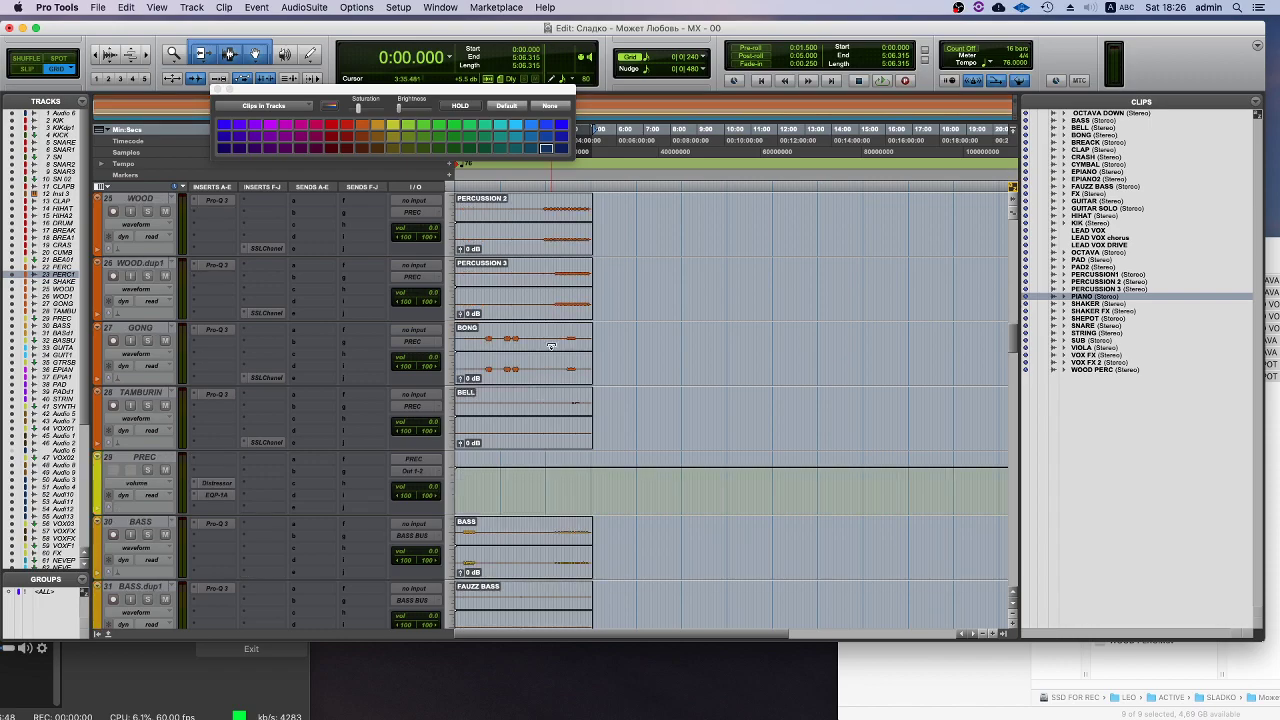
scroll(549, 349, "down", 2)
left_click(478, 273)
scroll(478, 273, "down", 1)
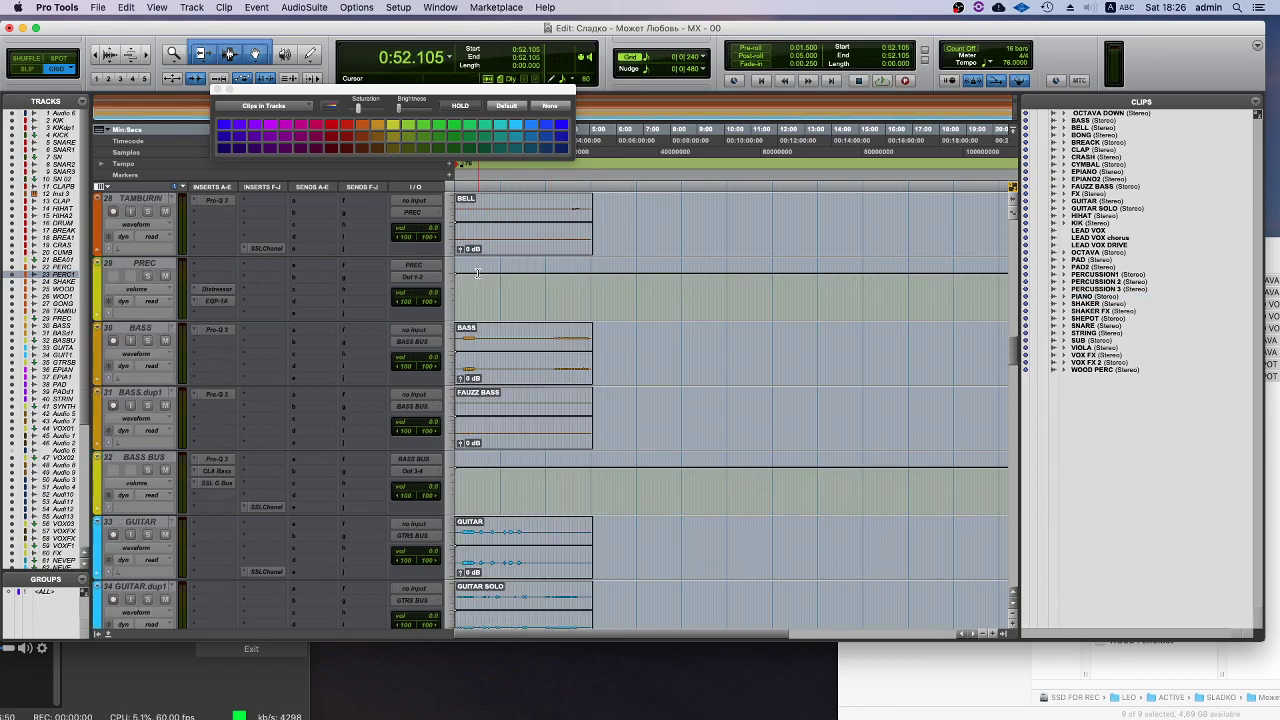
left_click(468, 336)
scroll(468, 345, "down", 4)
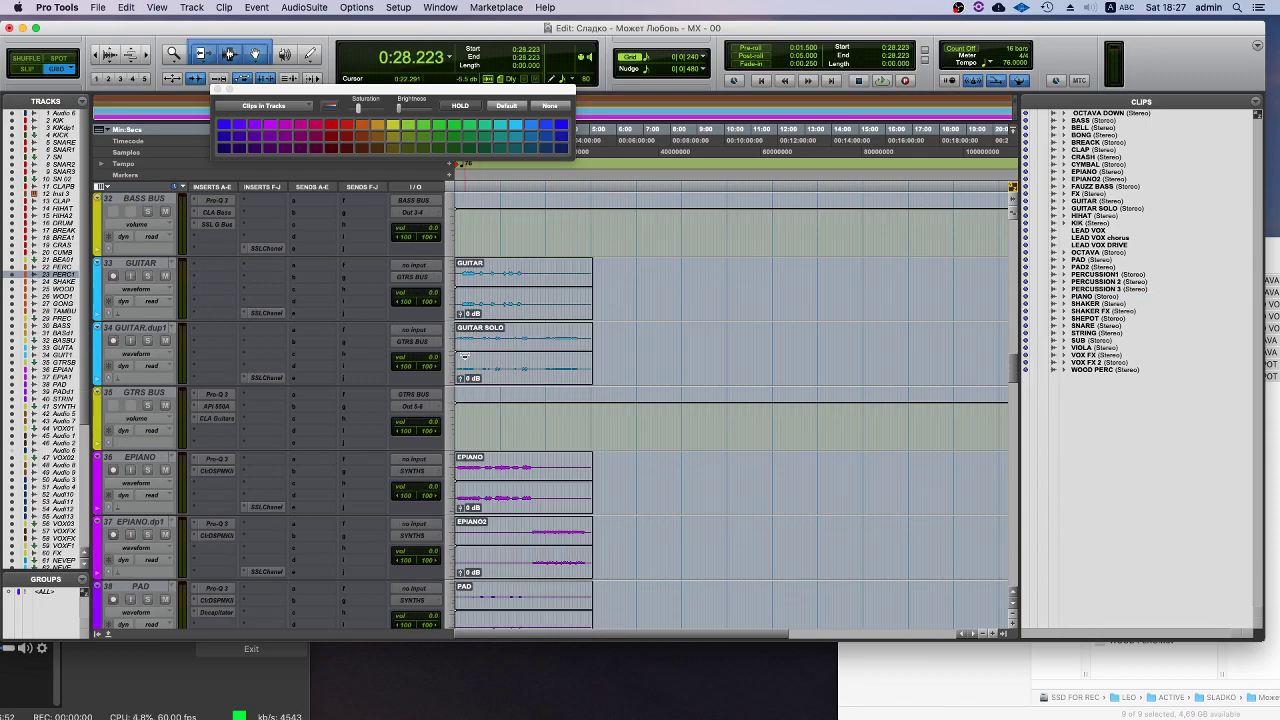
scroll(418, 383, "down", 2)
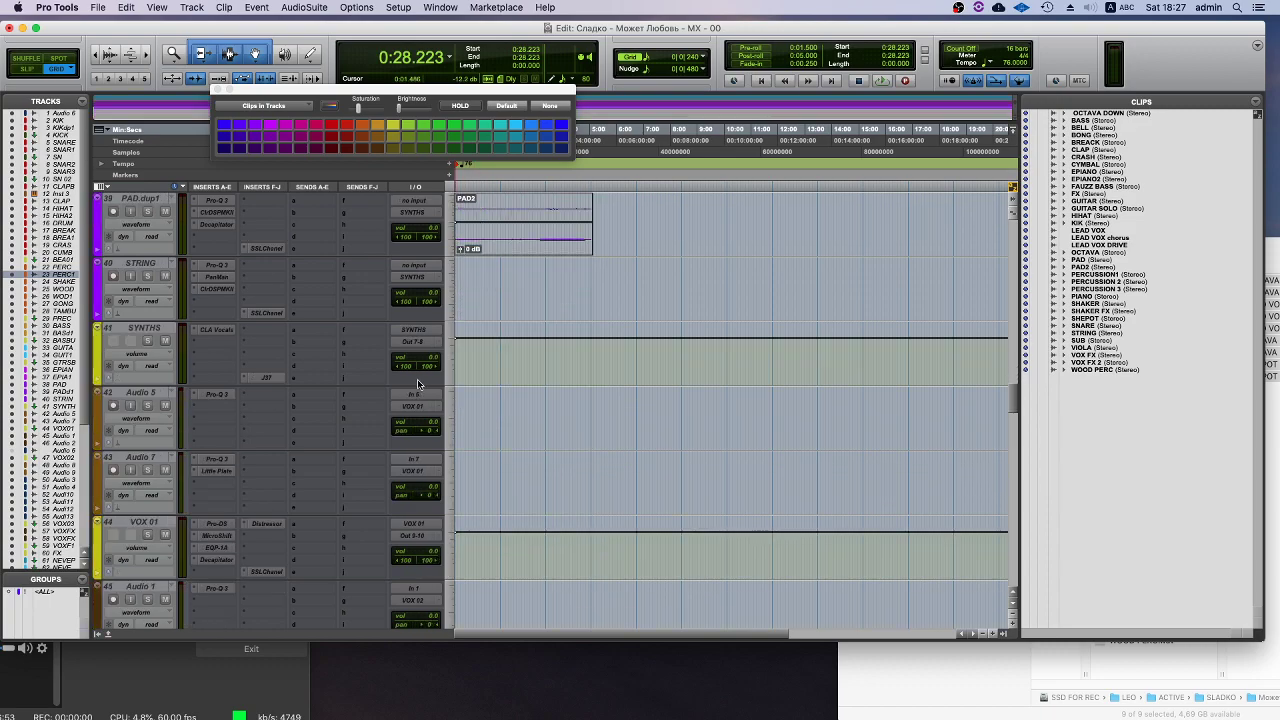
left_click(141, 326)
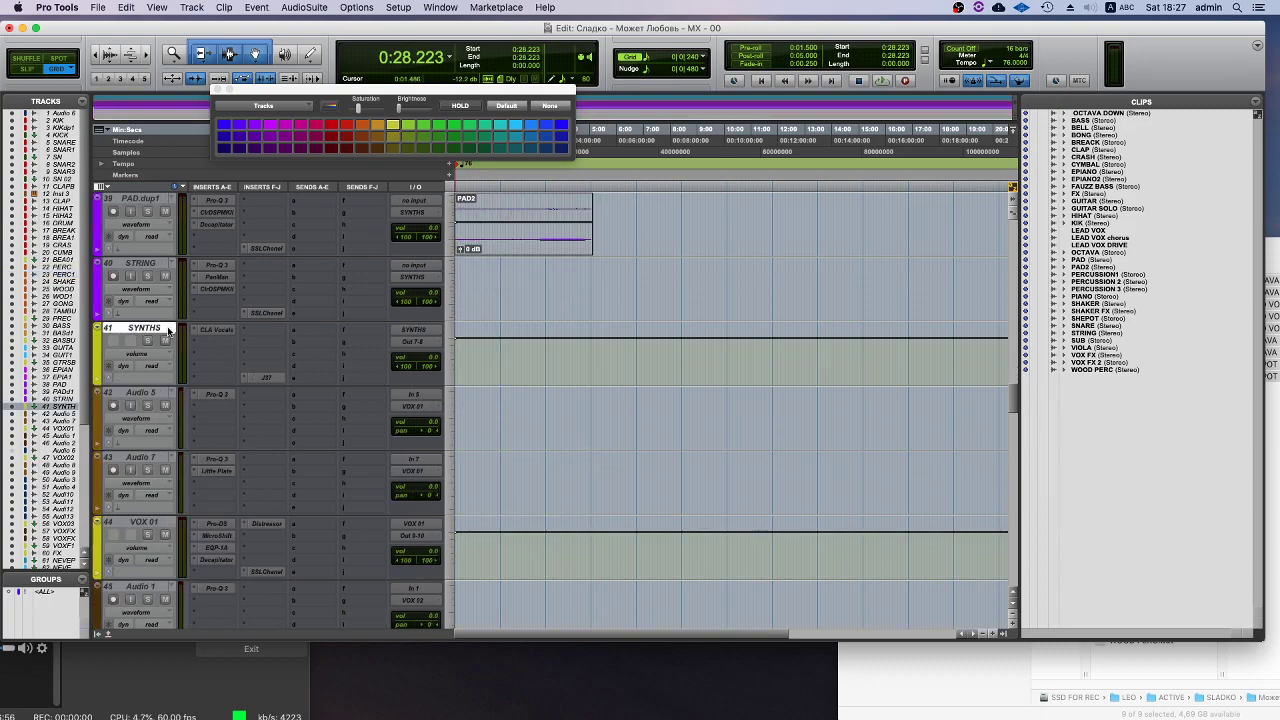
key("super+shift+n")
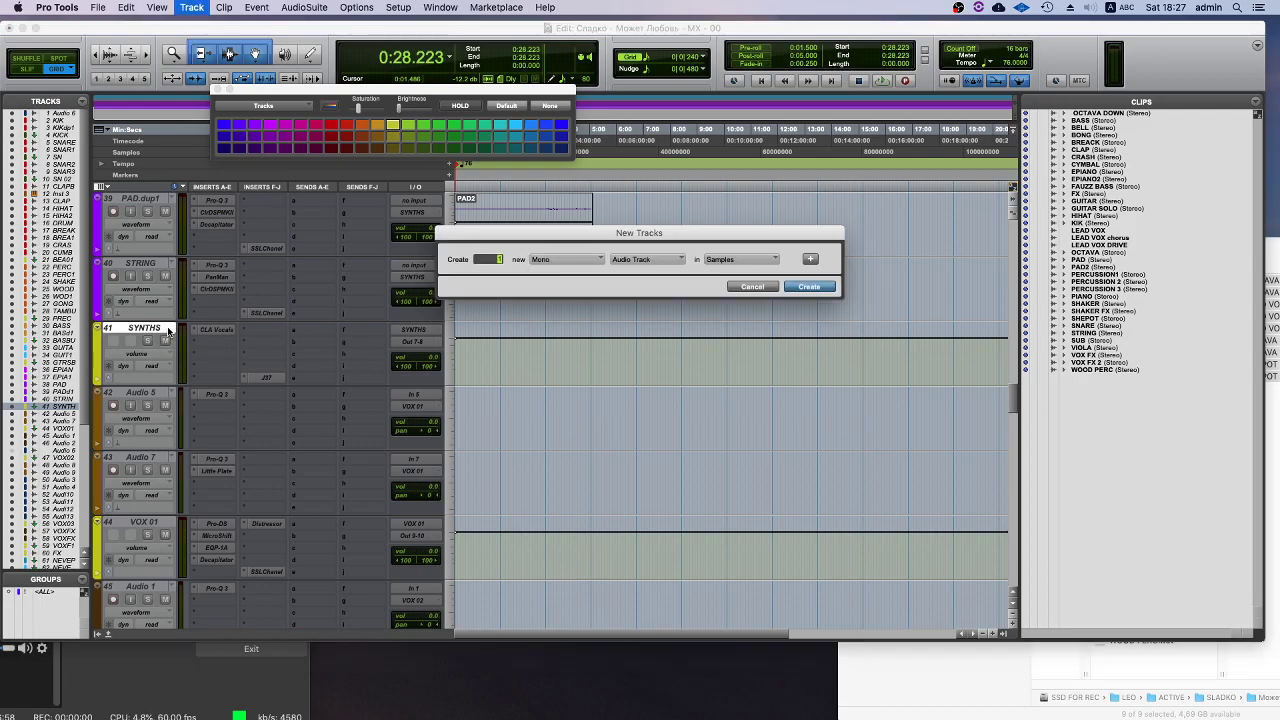
left_click(540, 260)
left_click(550, 271)
left_click(643, 261)
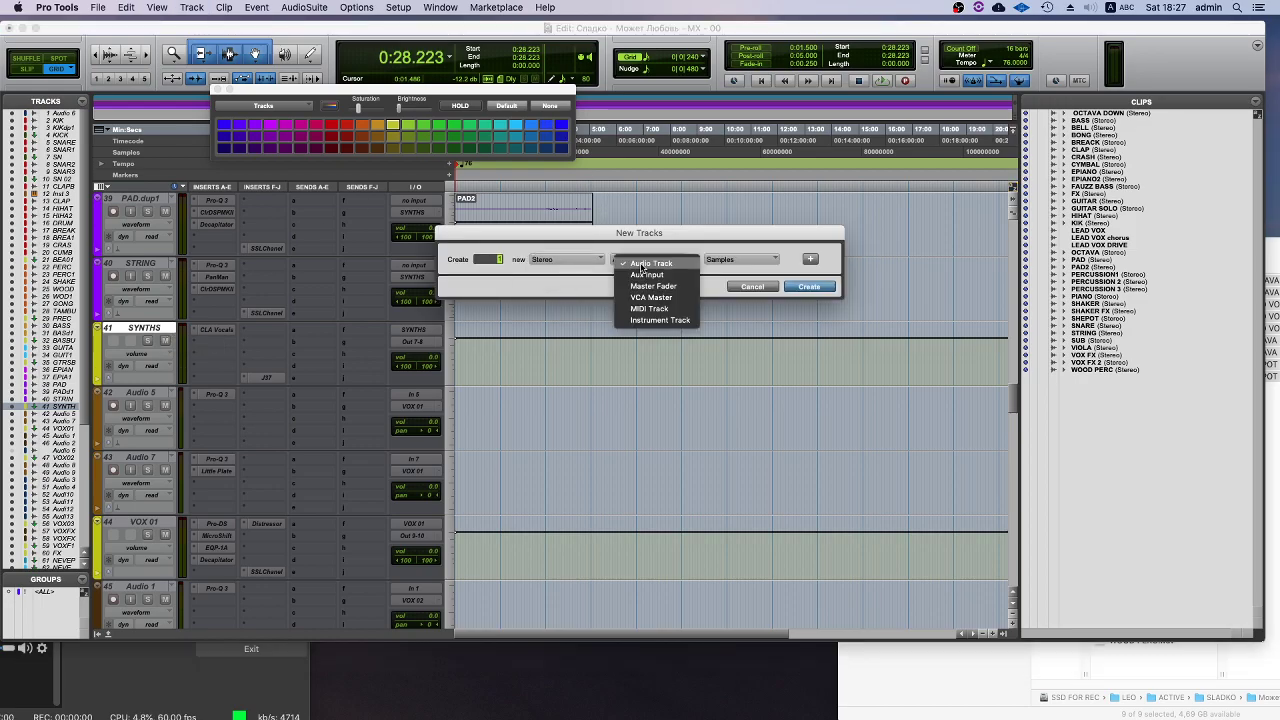
left_click(632, 243)
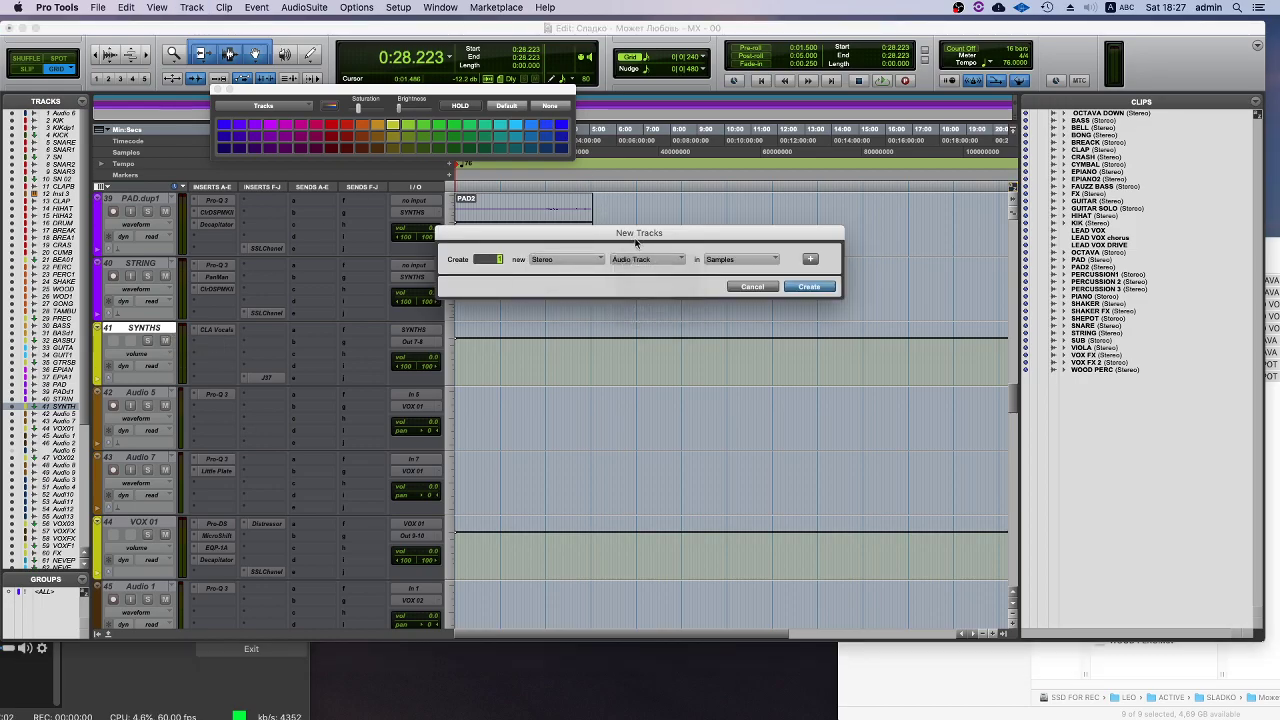
key("Return")
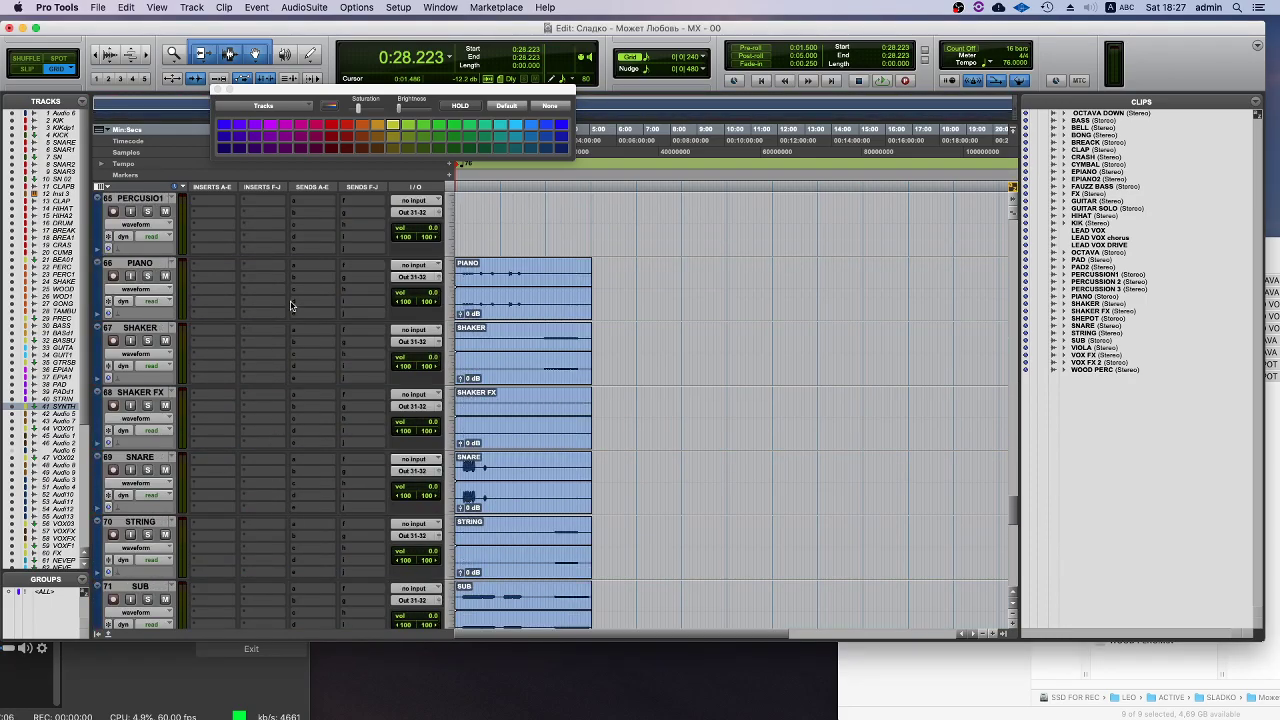
- Move the imported PIANO track directly below SYNTHS and route its output to a new adjacent stereo Aux Input named PIANO
left_click_drag(142, 258, 131, 392)
left_click(407, 411)
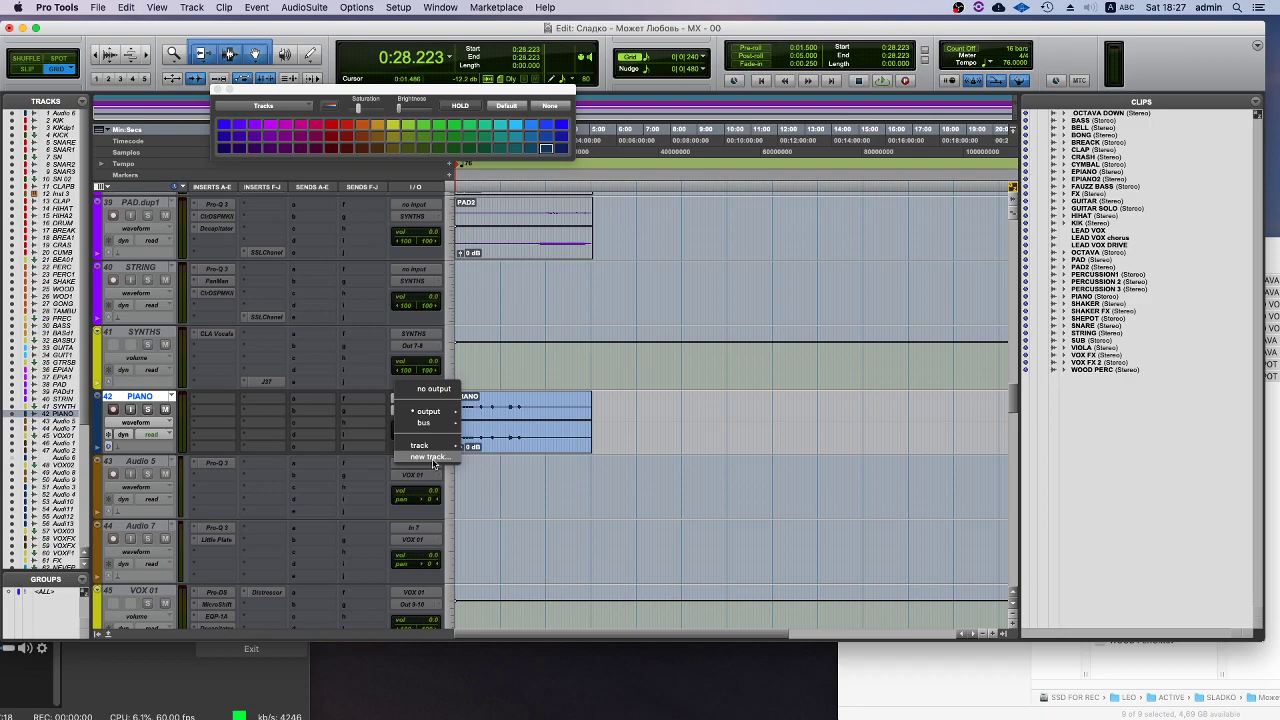
left_click(433, 447)
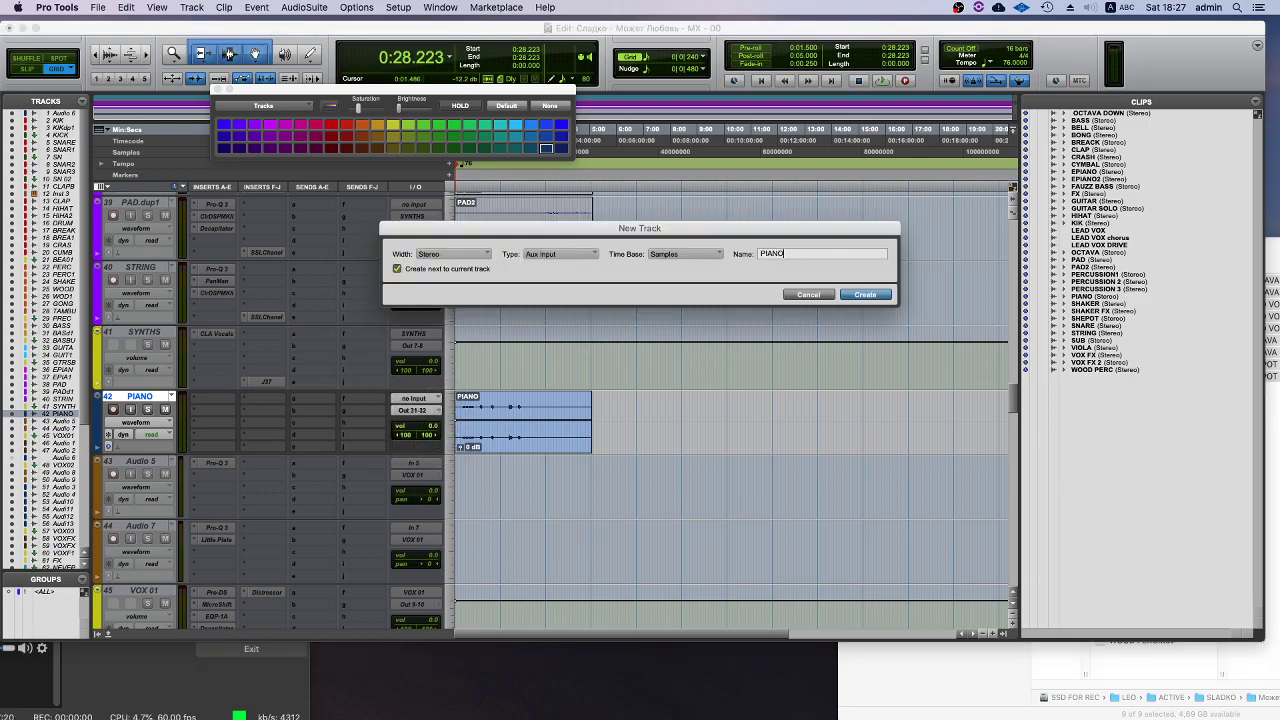
key("Return")
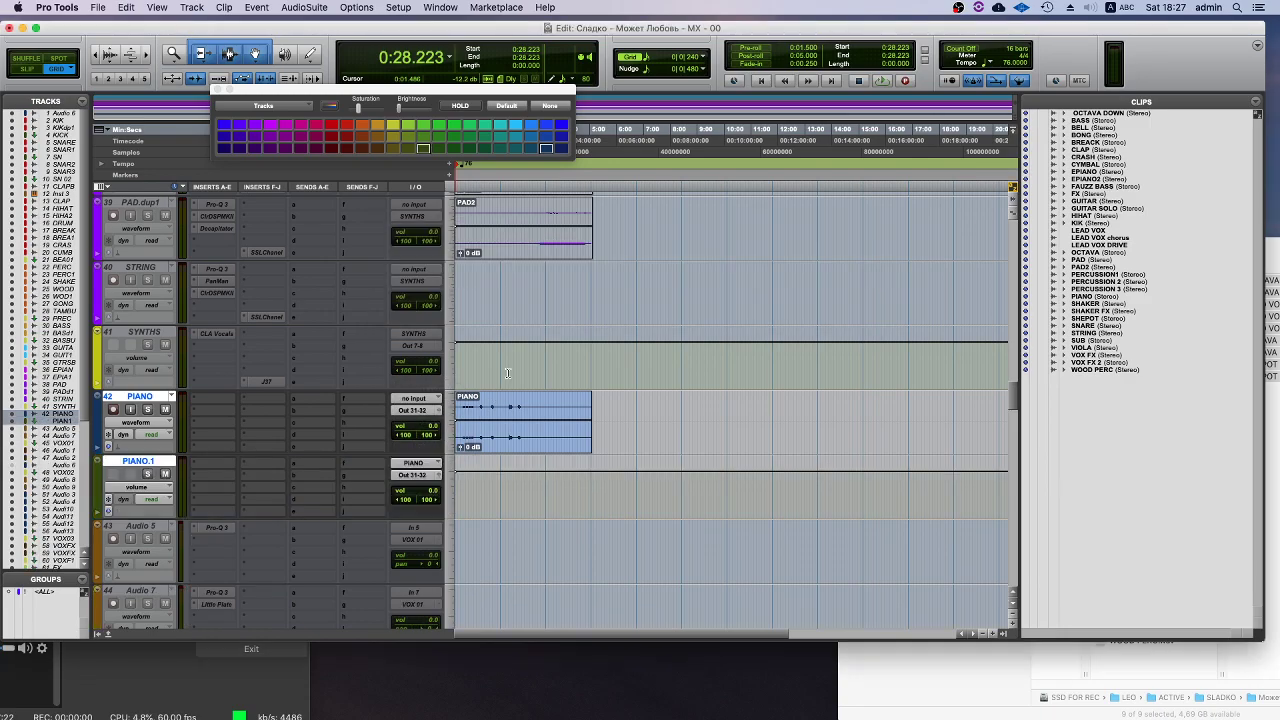
- Route the PIANO.1 aux's output to Out 7-8 and give it the same yellow track colour as SYNTHS
left_click(405, 476)
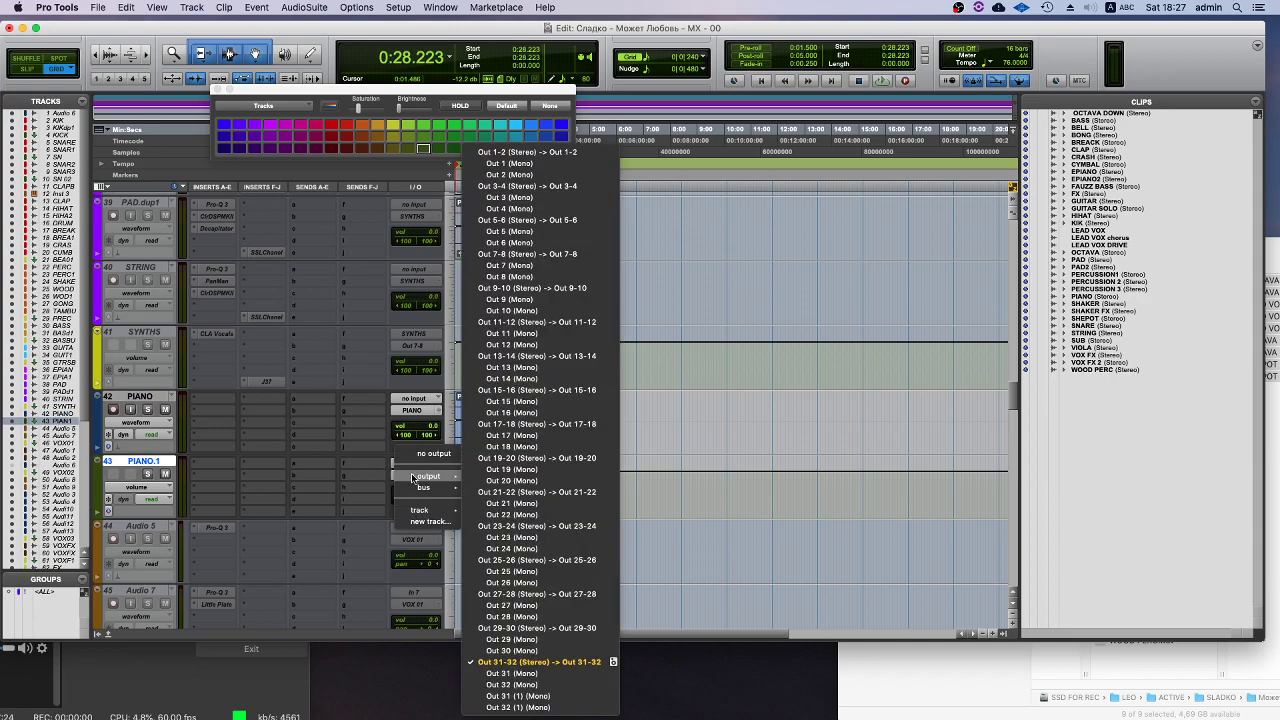
left_click(556, 254)
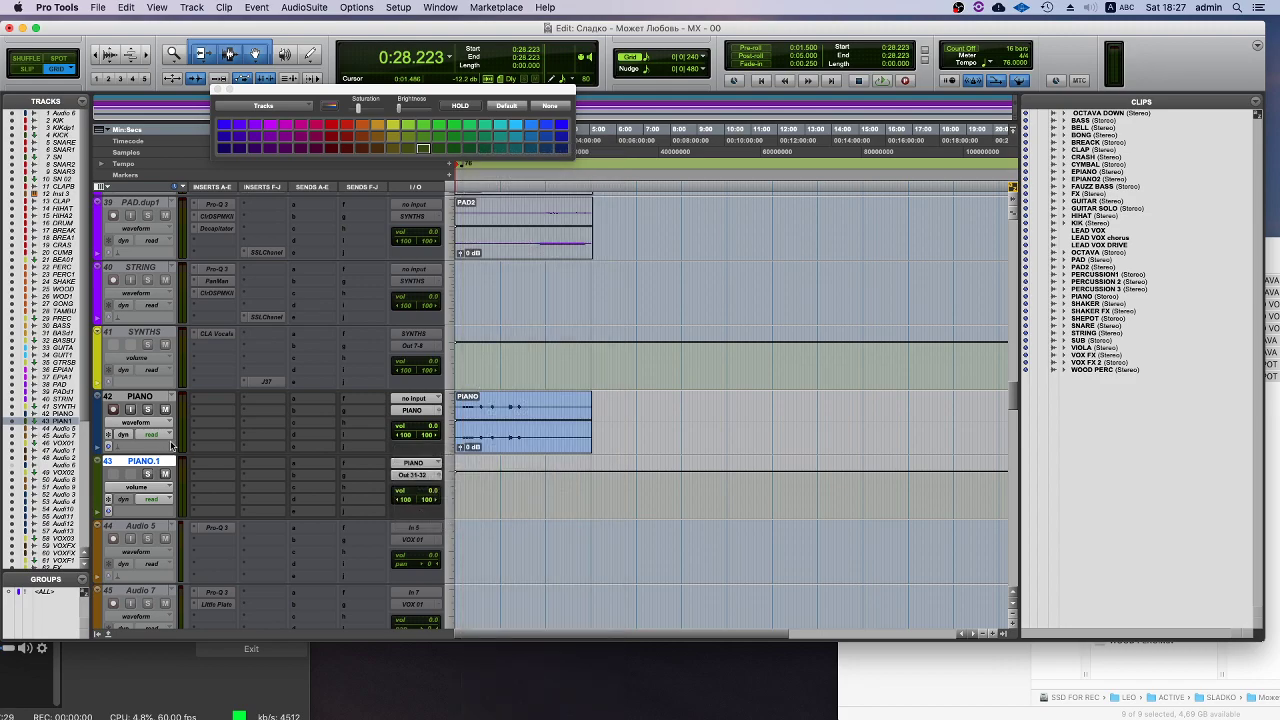
left_click(114, 344)
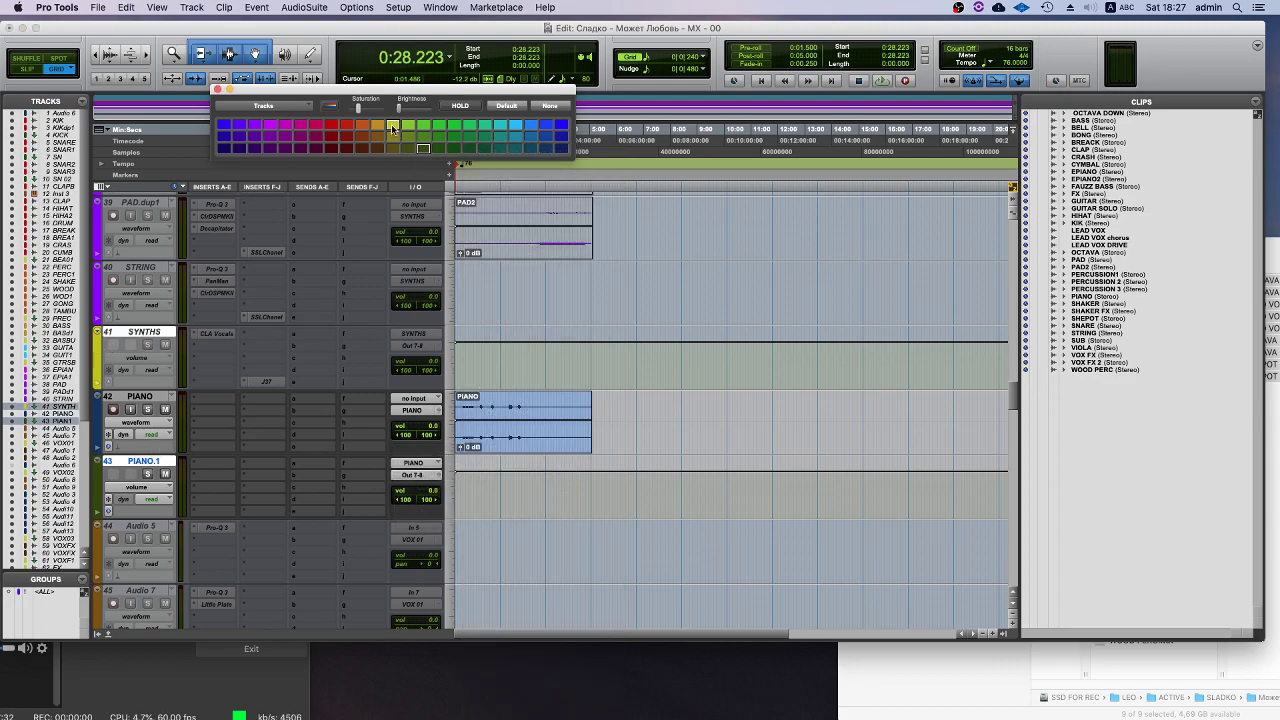
left_click(392, 127)
left_click(135, 470)
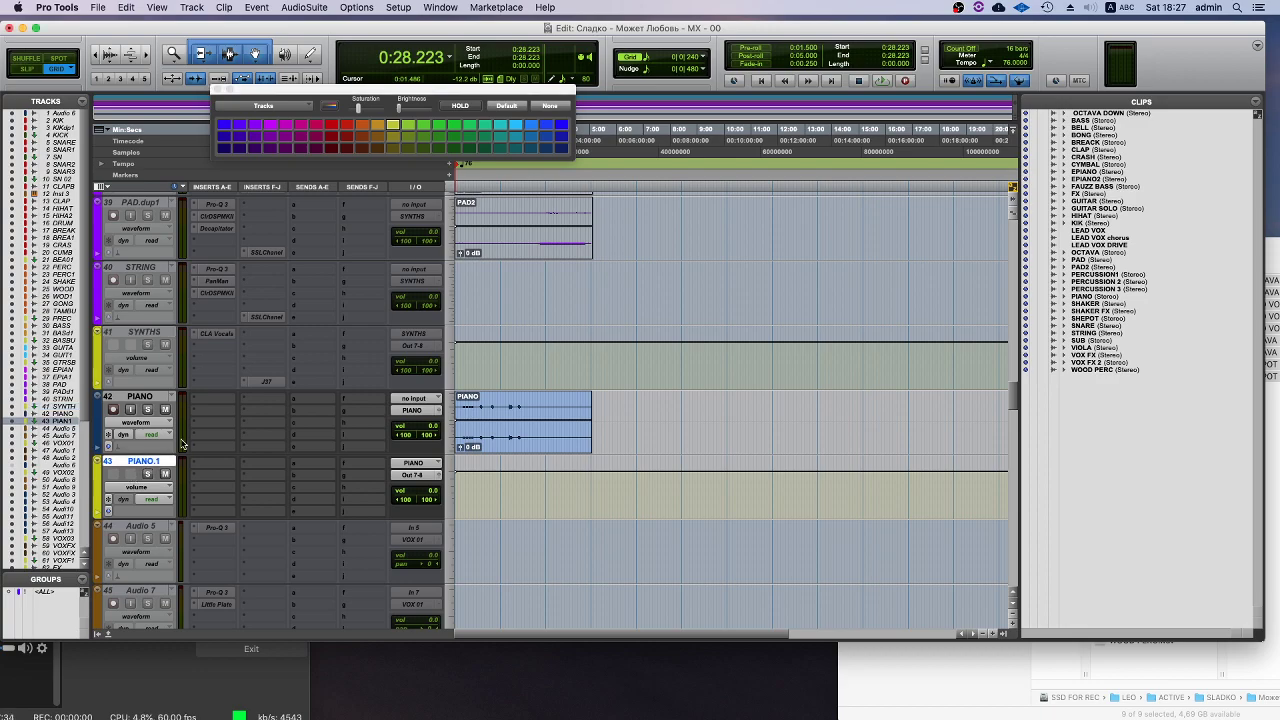
- Copy the CLA Vocals and J37 inserts from the SYNTHS bus to the same slots of the PIANO.1 aux
left_click_drag(219, 340, 254, 426)
left_click_drag(262, 382, 269, 521)
left_click_drag(254, 461, 254, 463)
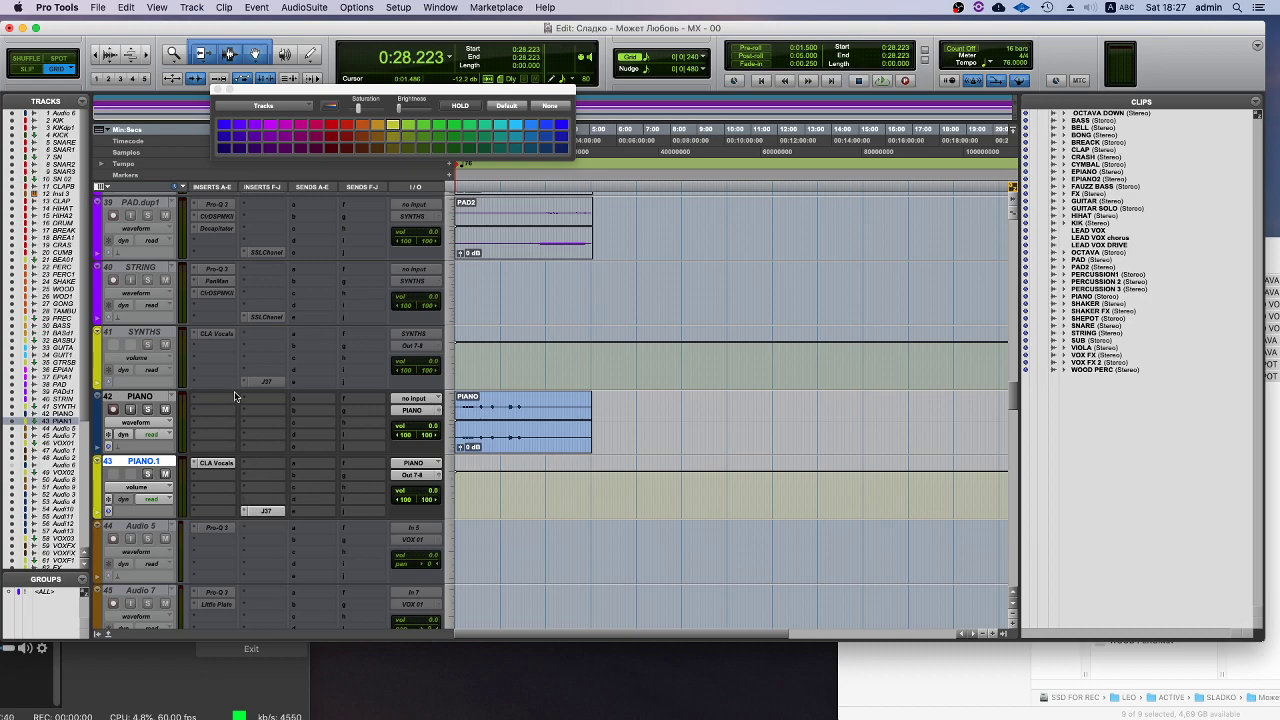
- Copy the Clariphonic DSP MKII, Pro-Q 3 and SSL Channel inserts from the STRING track to the PIANO audio track
left_click(220, 303)
key("Escape")
left_click_drag(216, 293, 207, 421)
left_click_drag(217, 271, 212, 410)
left_click(212, 422)
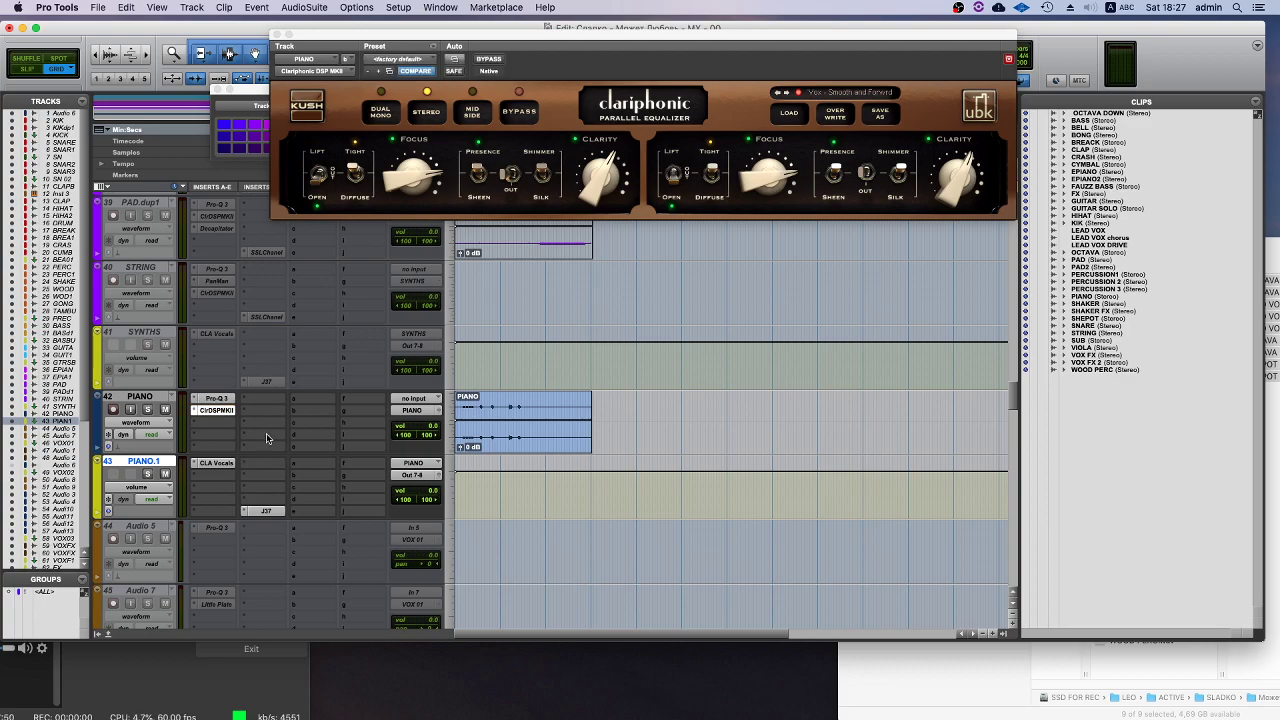
left_click(266, 445)
left_click_drag(268, 440, 266, 371)
left_click_drag(266, 318, 270, 445)
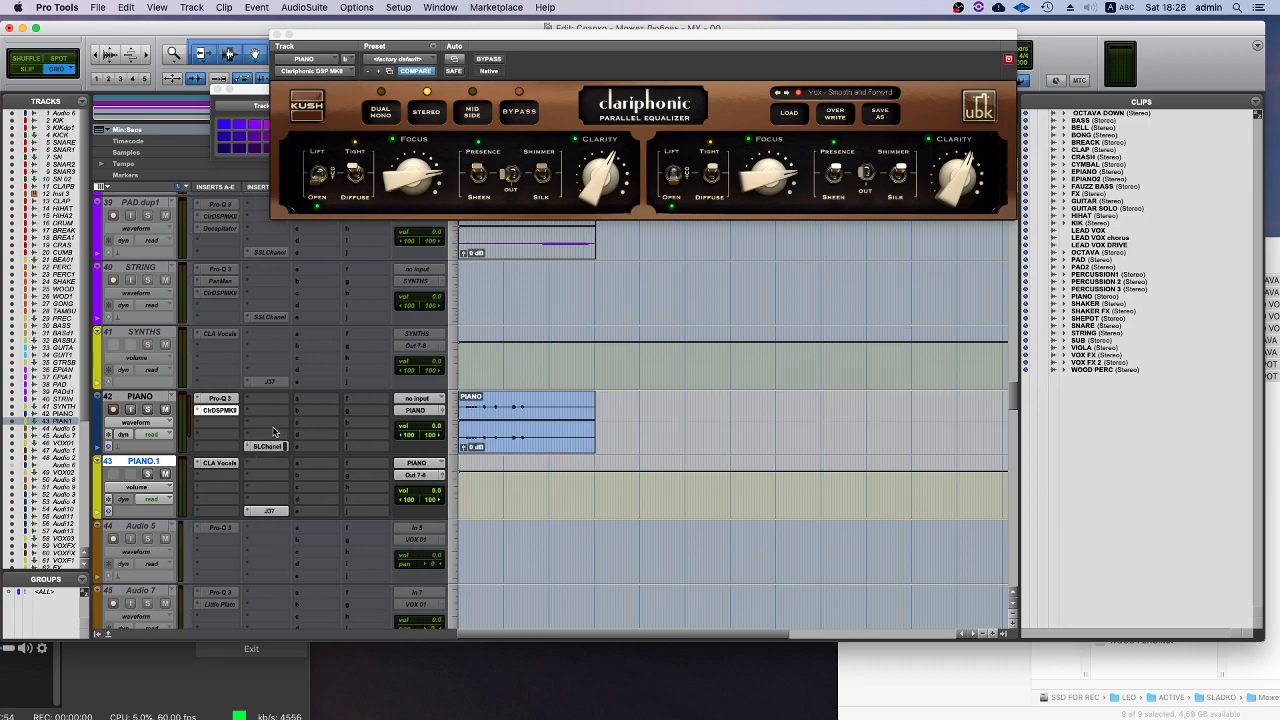
- Make the PIANO audio track and the PIANO.1 aux inactive together
left_click(138, 399)
right_click(143, 462)
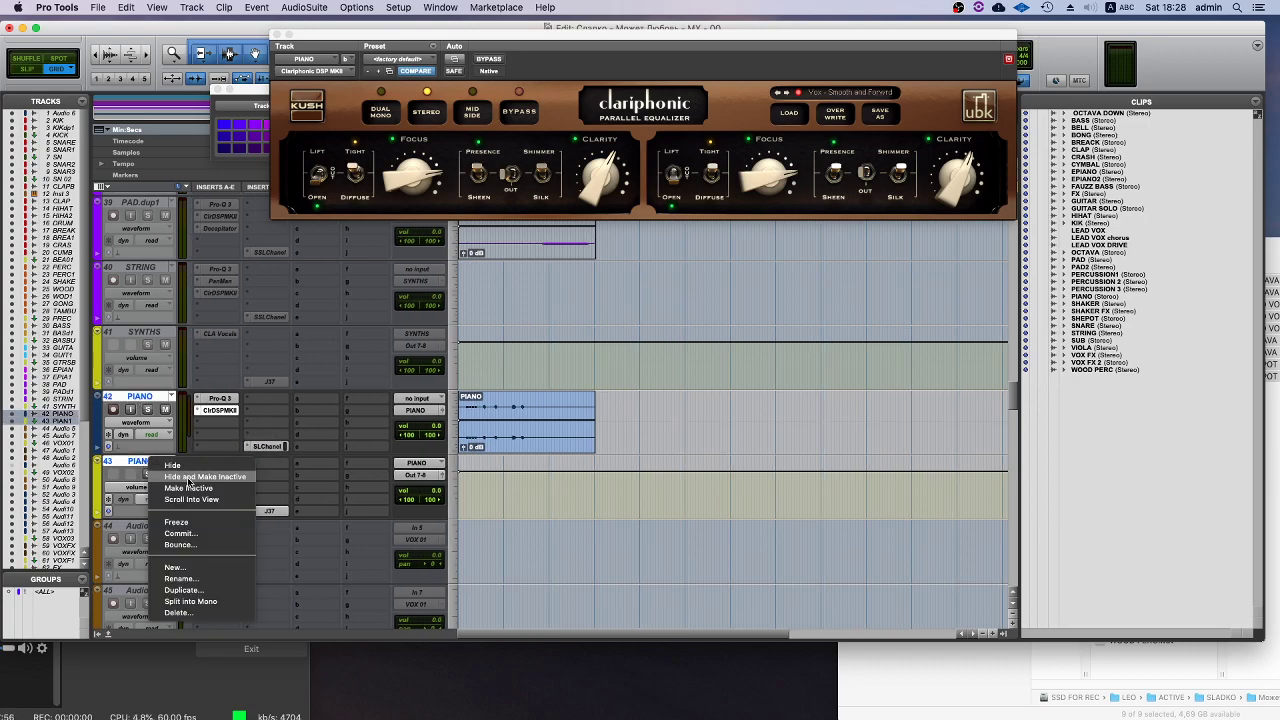
left_click(143, 341)
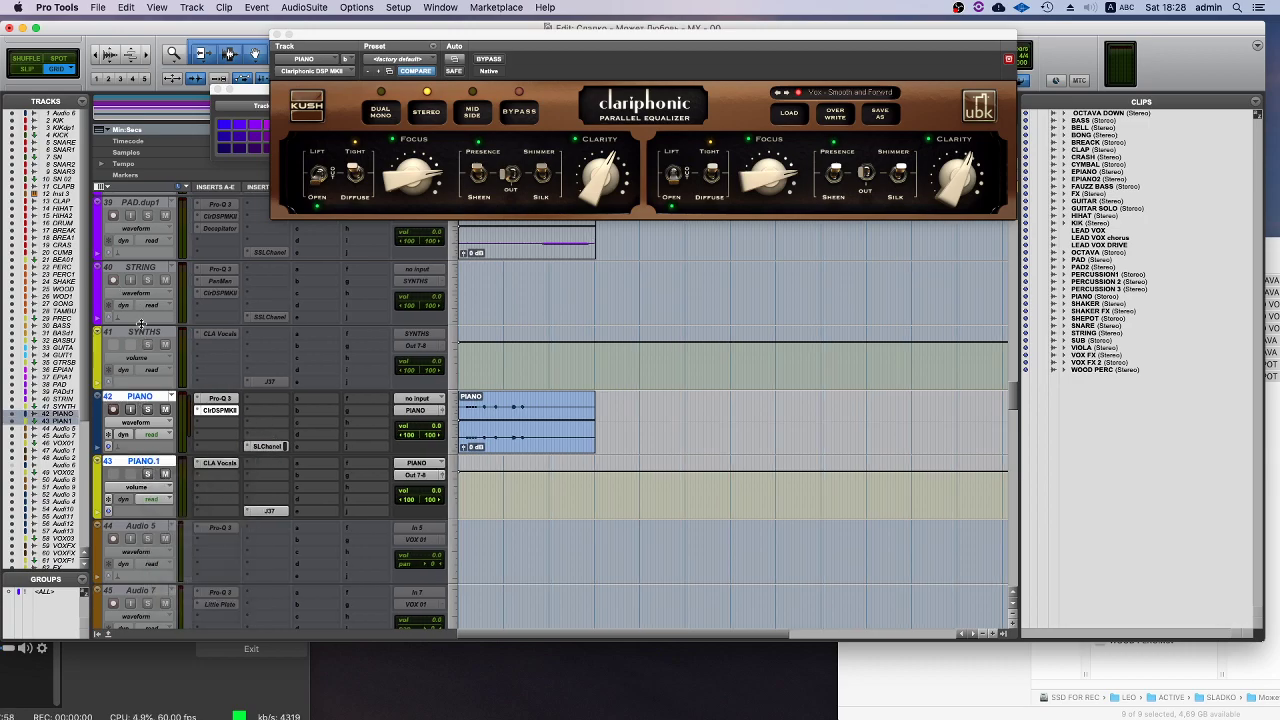
left_click(141, 327)
left_click(136, 463)
left_click(134, 399, "shift")
right_click(136, 398)
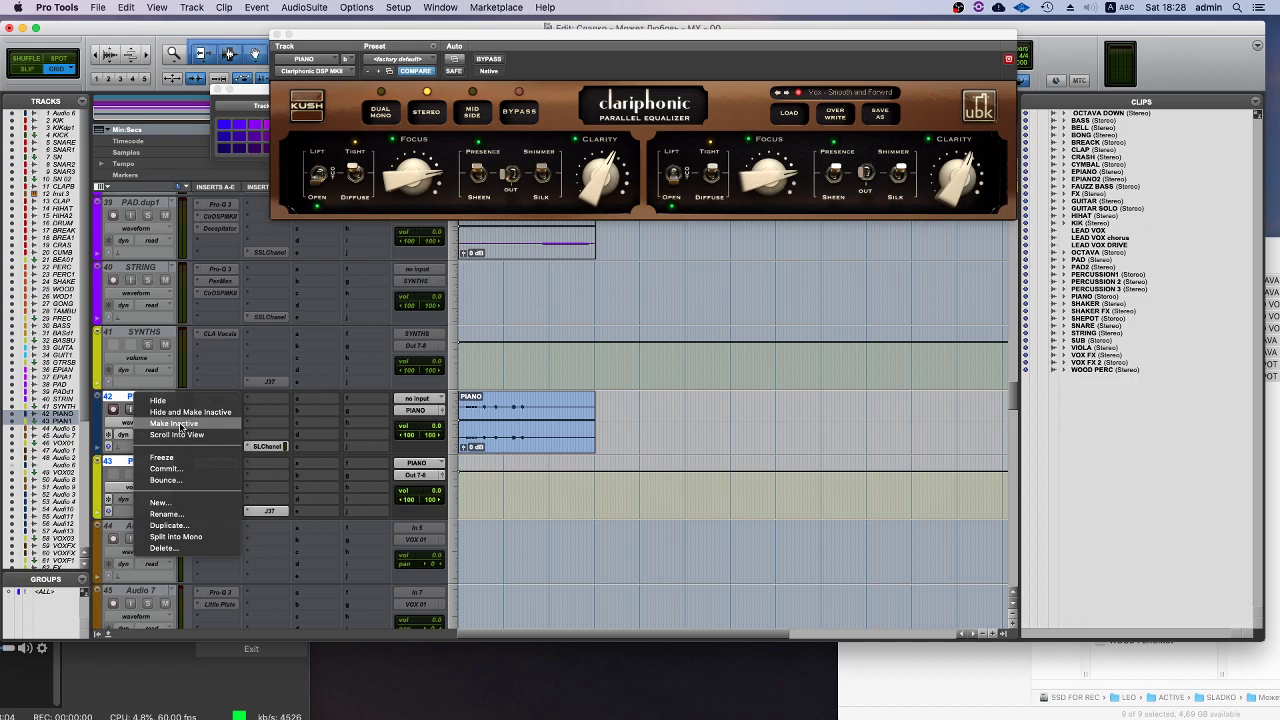
left_click(184, 430)
- Examine the imported and template tracks to find the SHAKER clip's counterpart in the percussion section
scroll(495, 402, "down", 10)
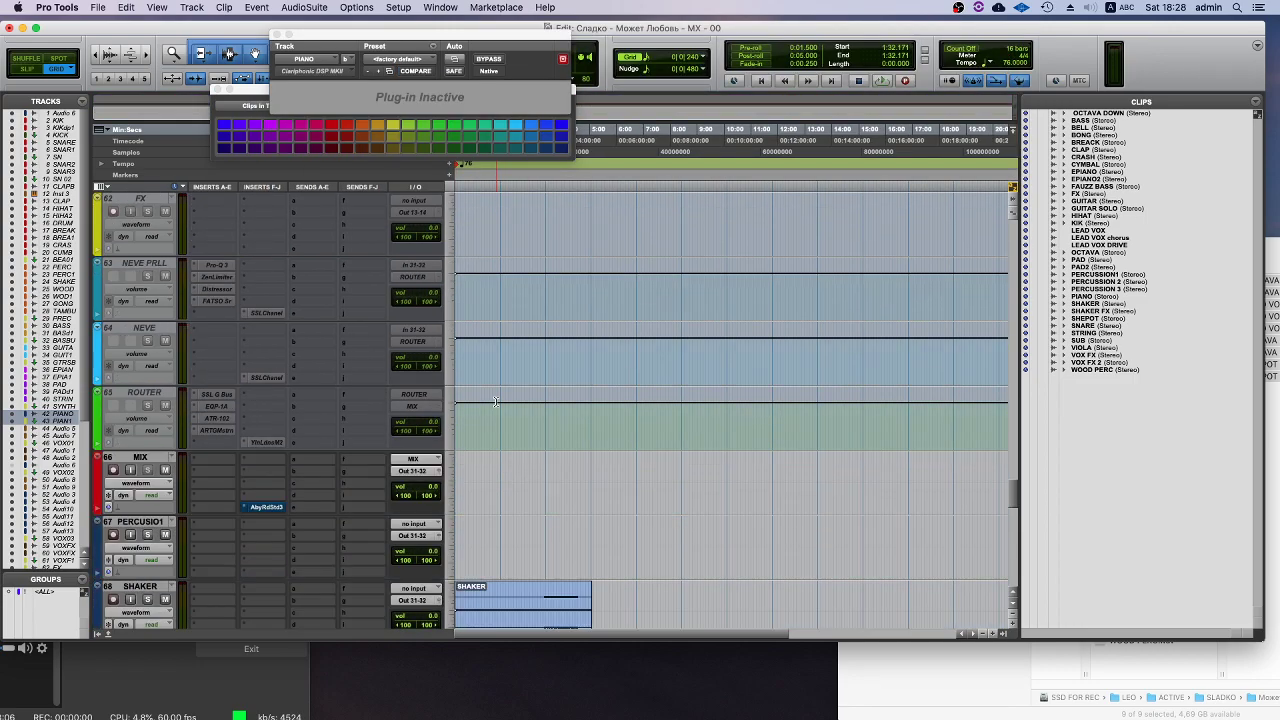
scroll(495, 402, "down", 6)
scroll(495, 402, "up", 9)
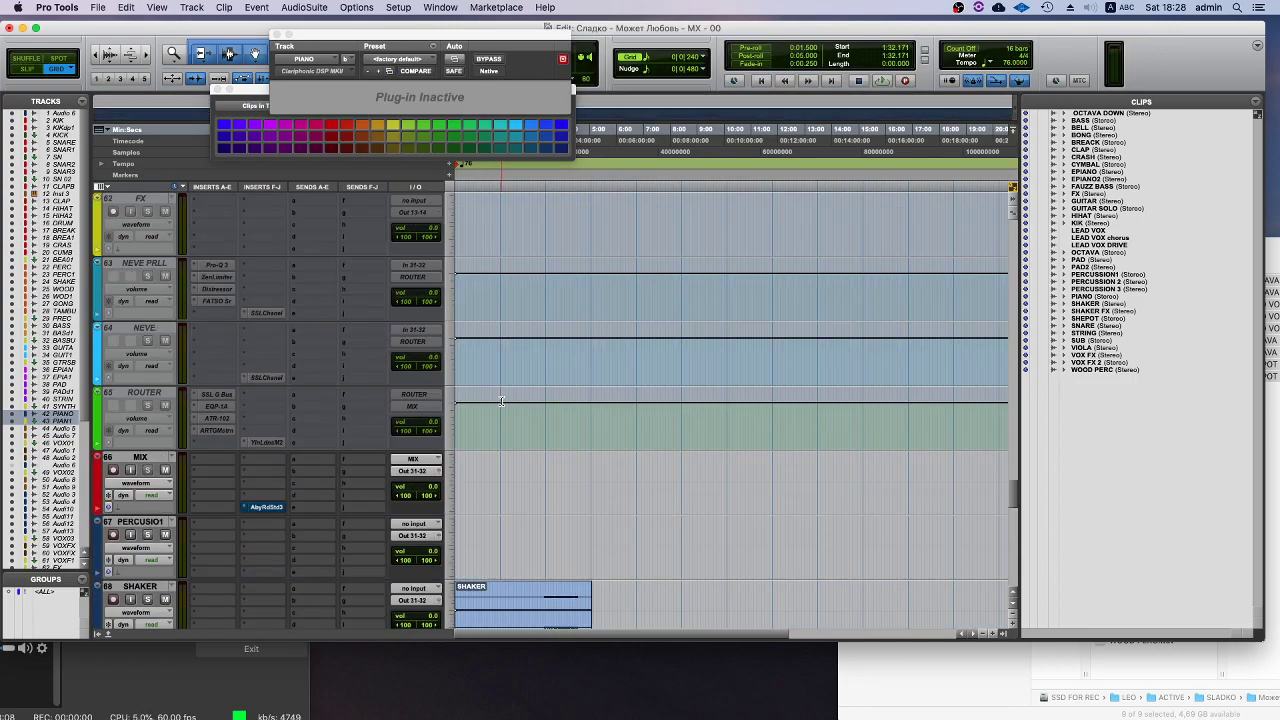
scroll(502, 401, "down", 4)
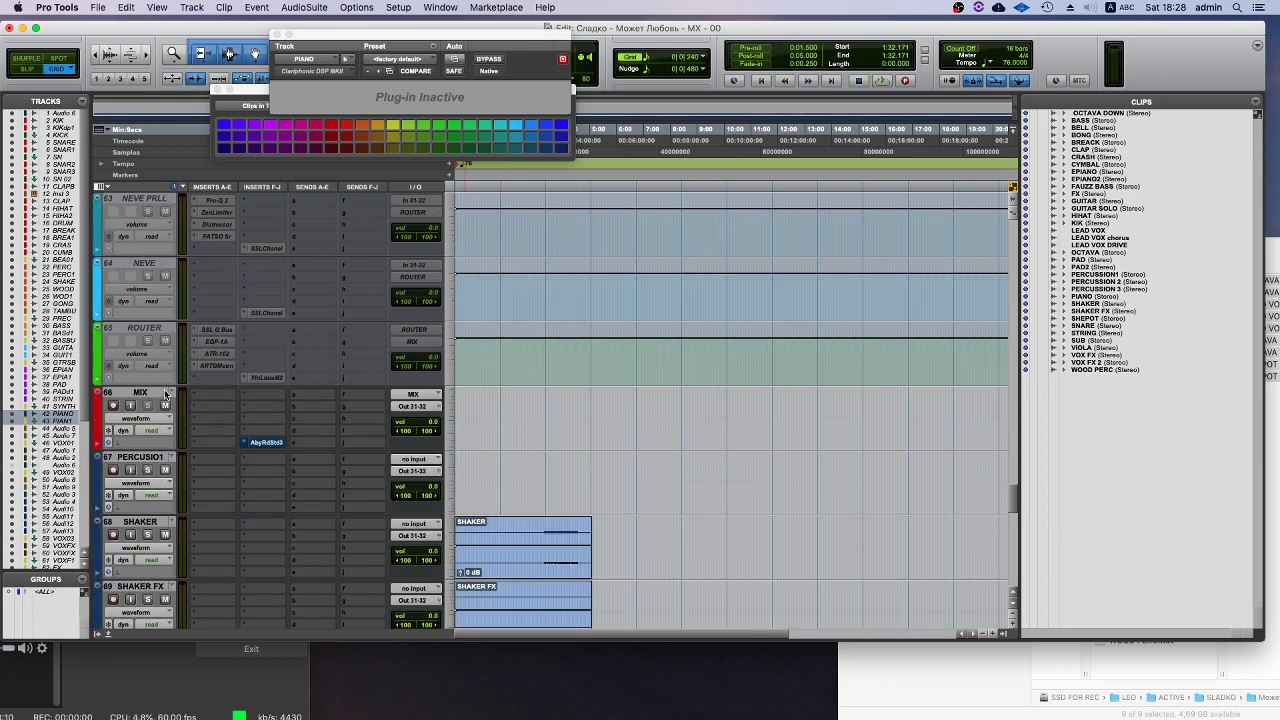
scroll(507, 323, "up", 20)
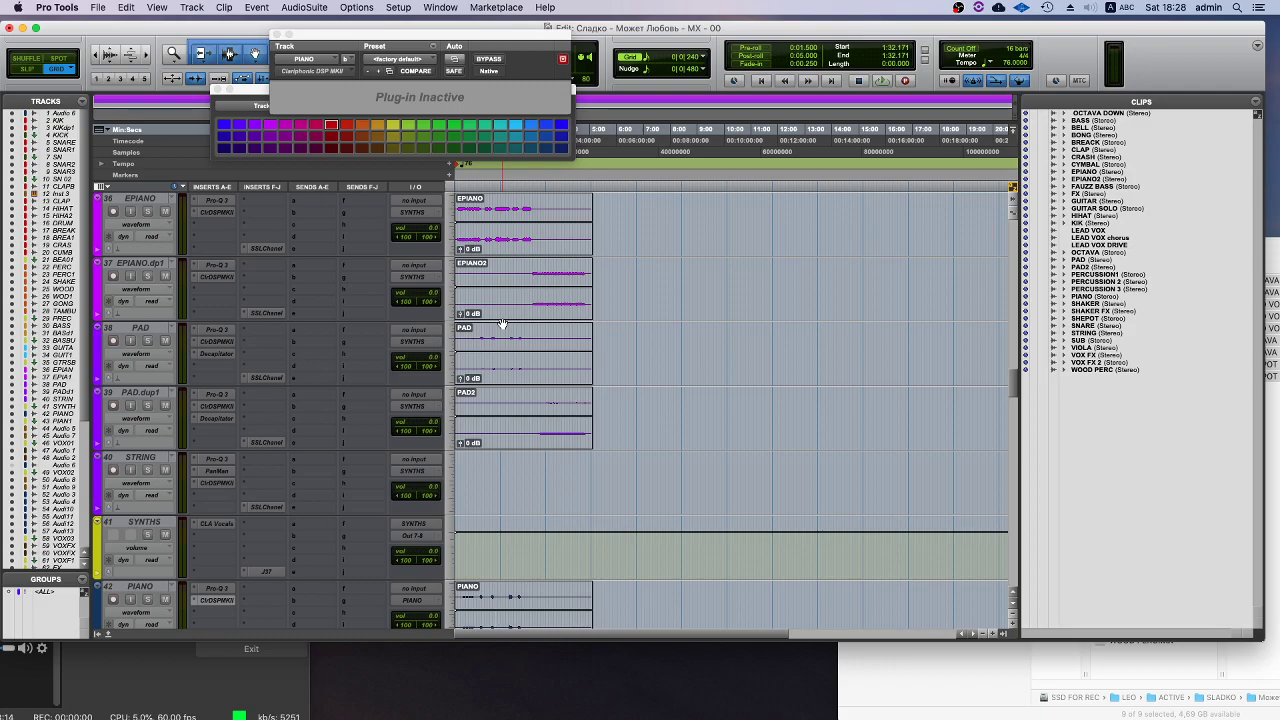
scroll(502, 325, "up", 20)
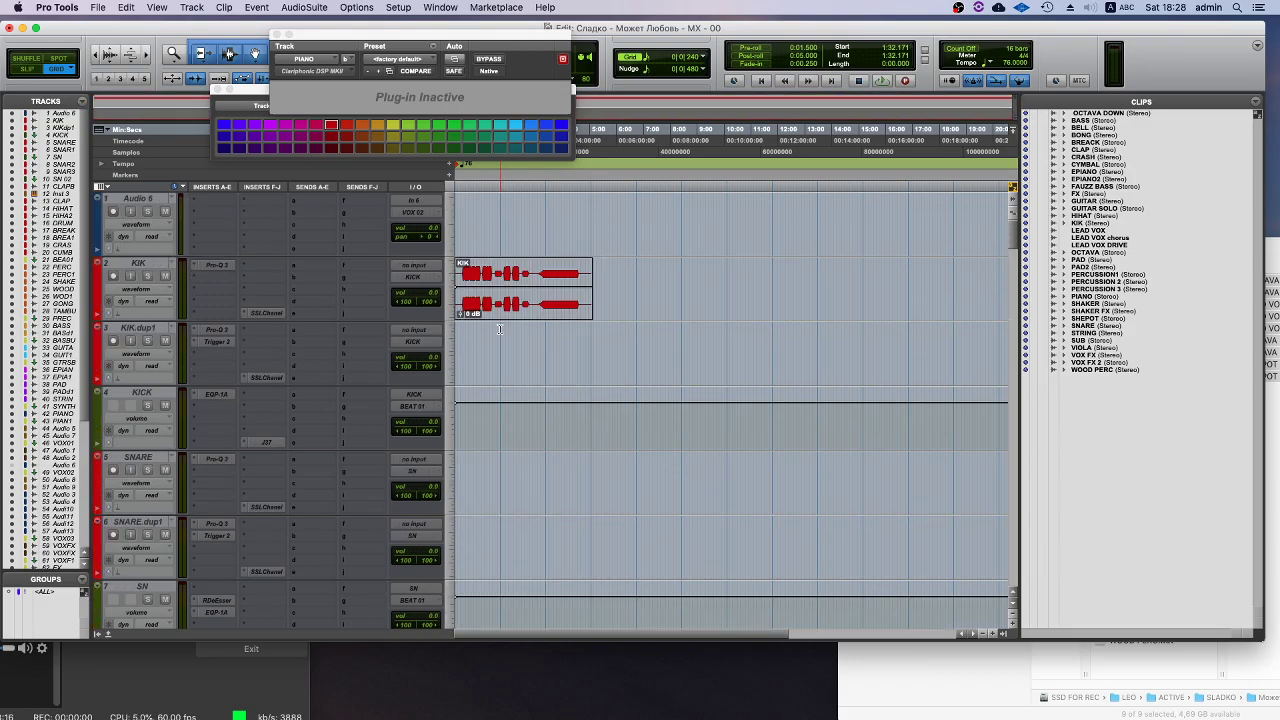
scroll(500, 328, "down", 20)
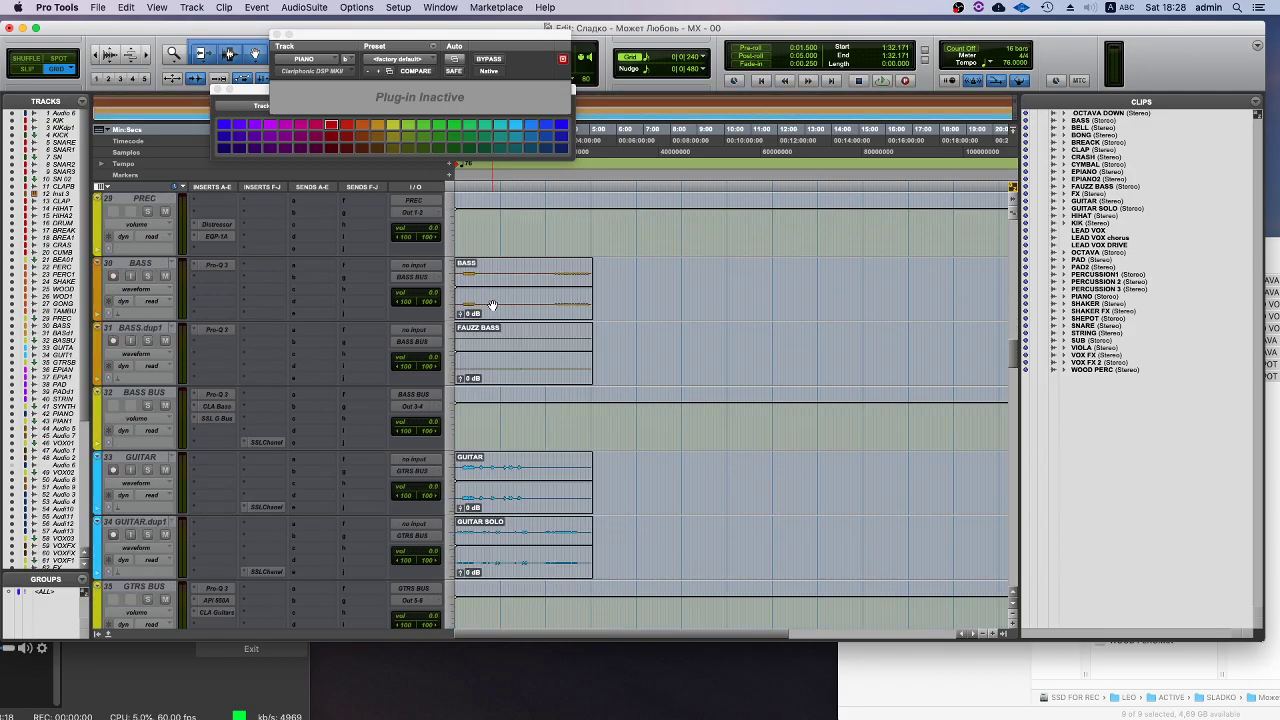
scroll(492, 305, "down", 20)
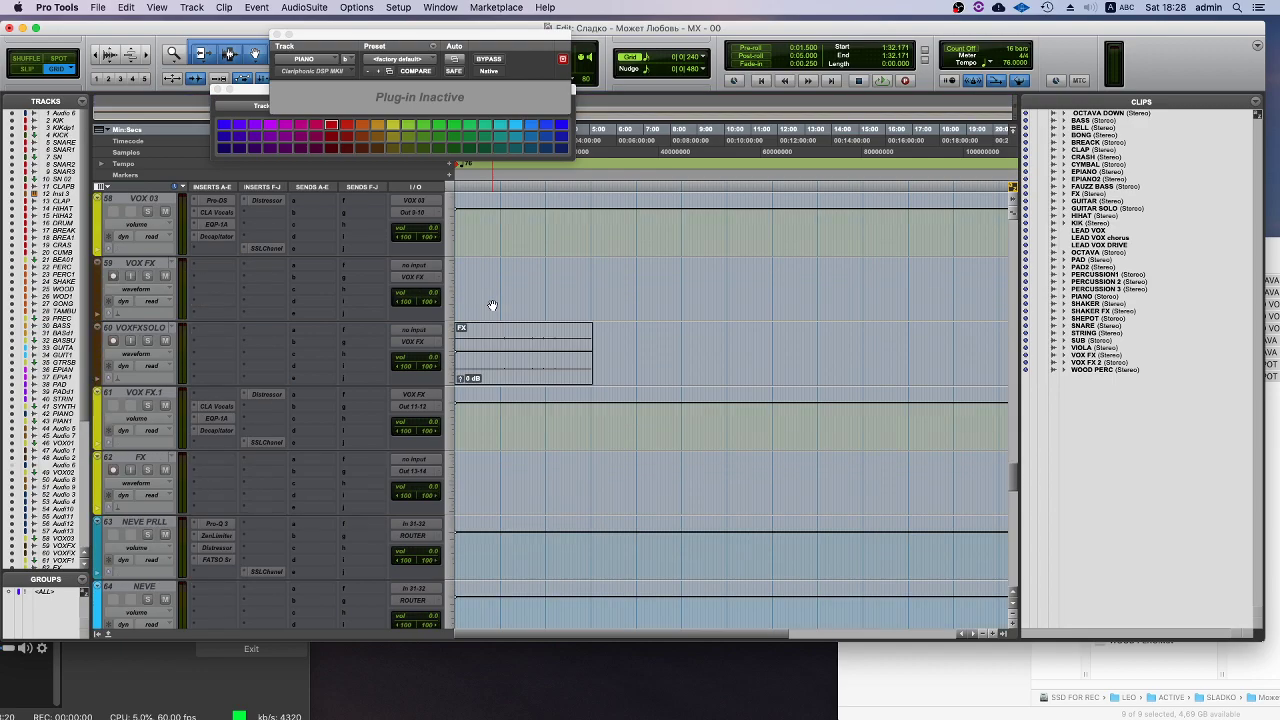
scroll(492, 305, "down", 5)
left_click(528, 423)
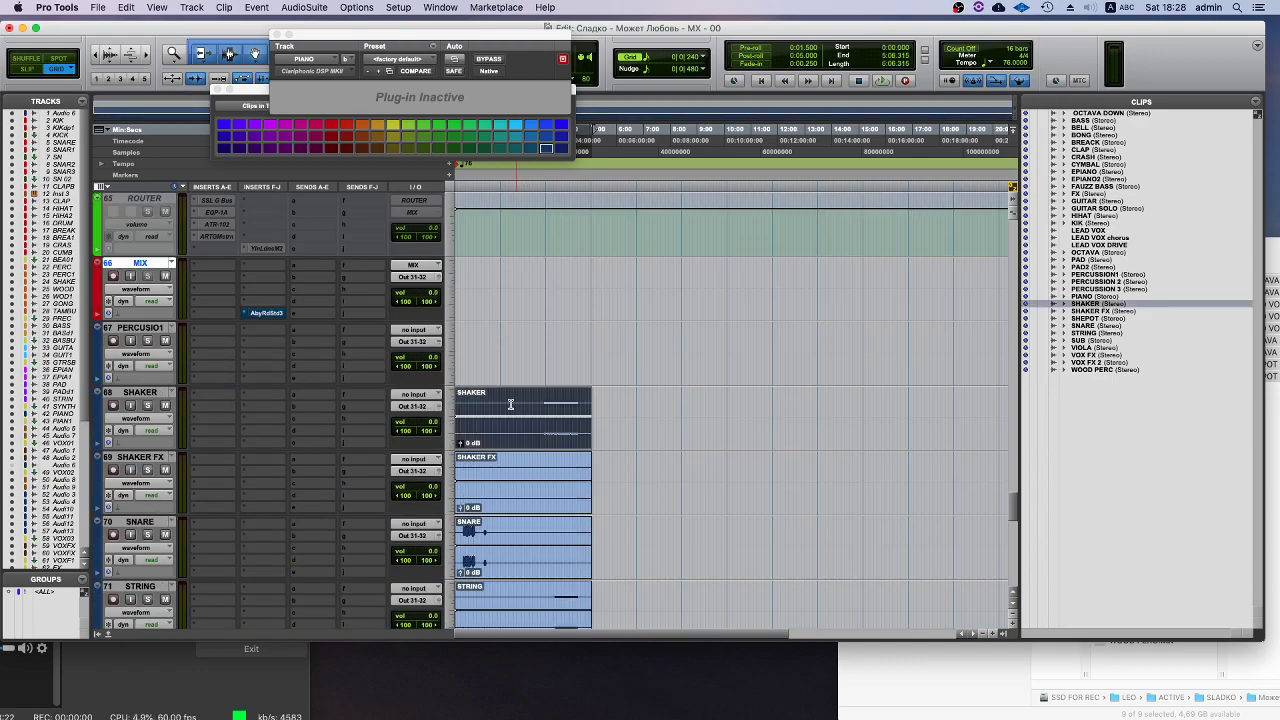
scroll(511, 397, "up", 10)
scroll(511, 397, "up", 20)
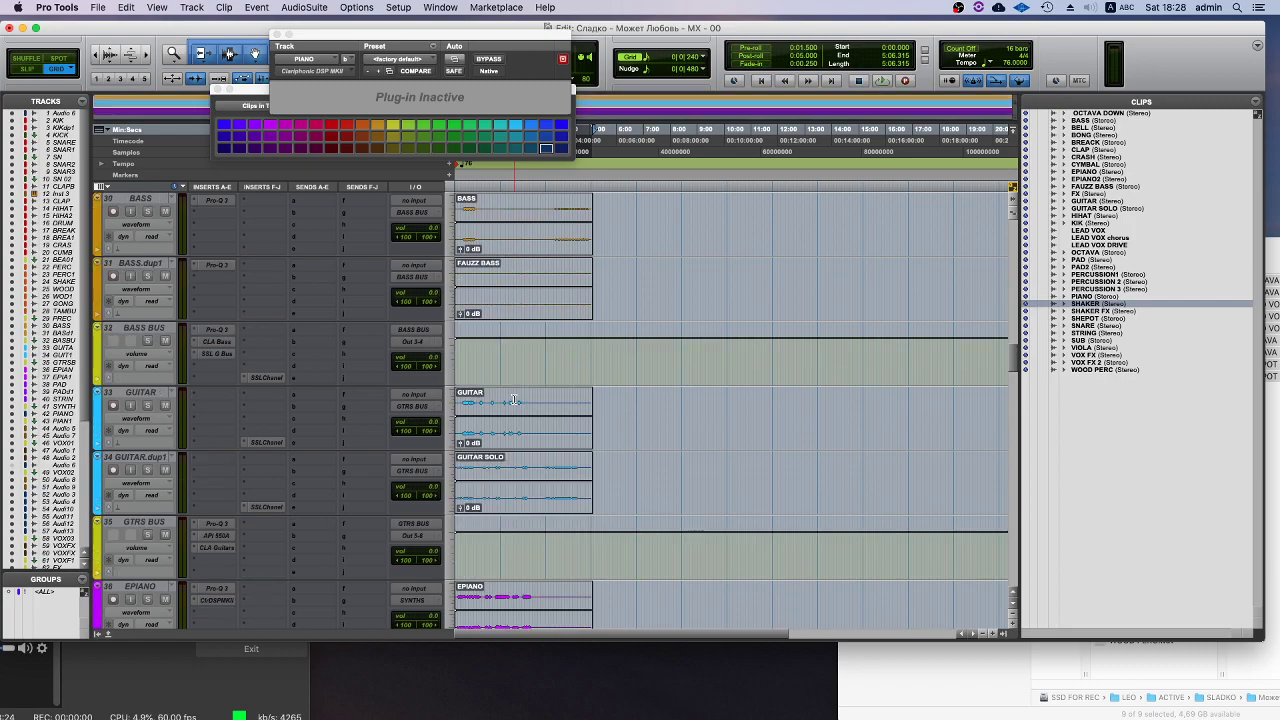
scroll(514, 399, "up", 17)
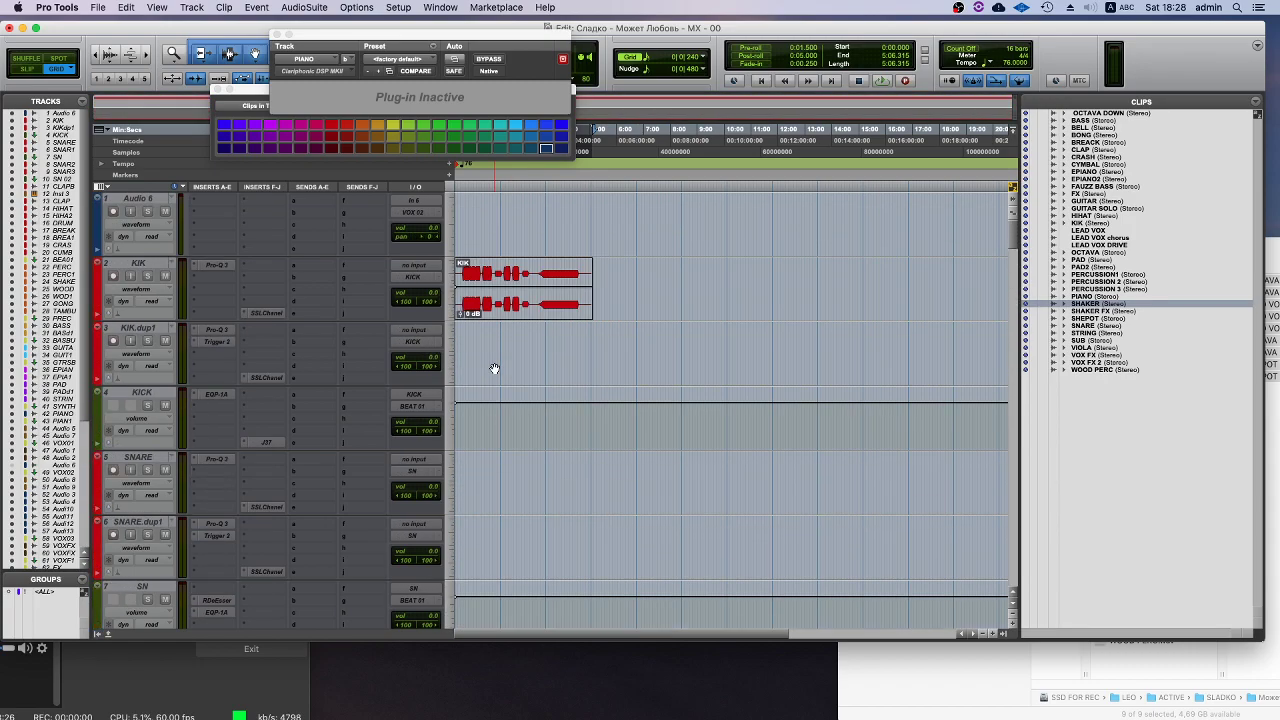
scroll(130, 276, "down", 14)
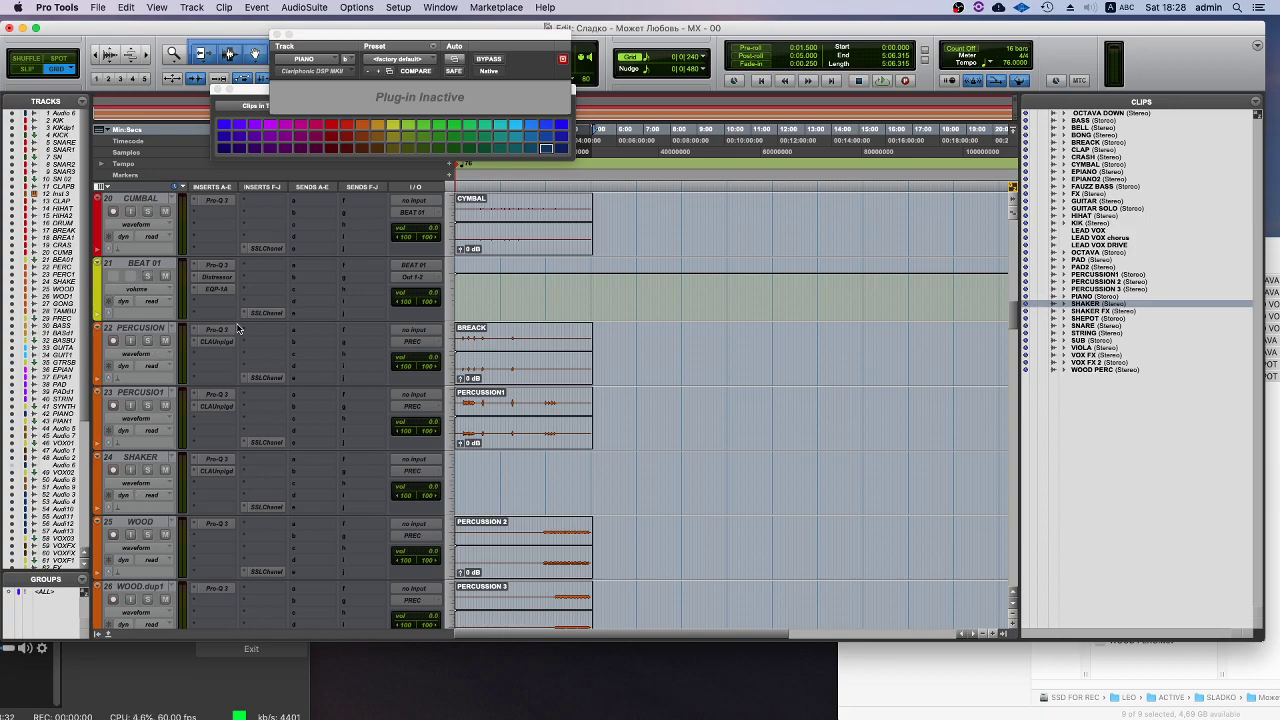
scroll(238, 328, "down", 2)
scroll(238, 321, "down", 1)
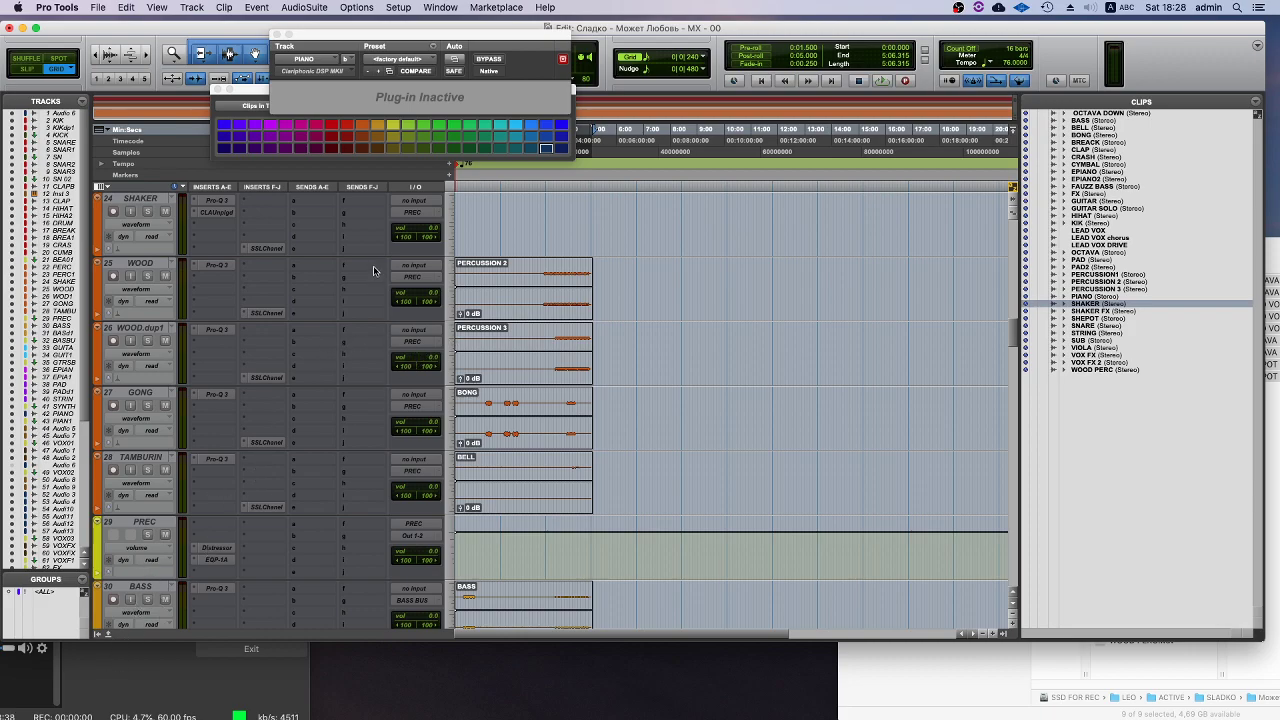
left_click(139, 676)
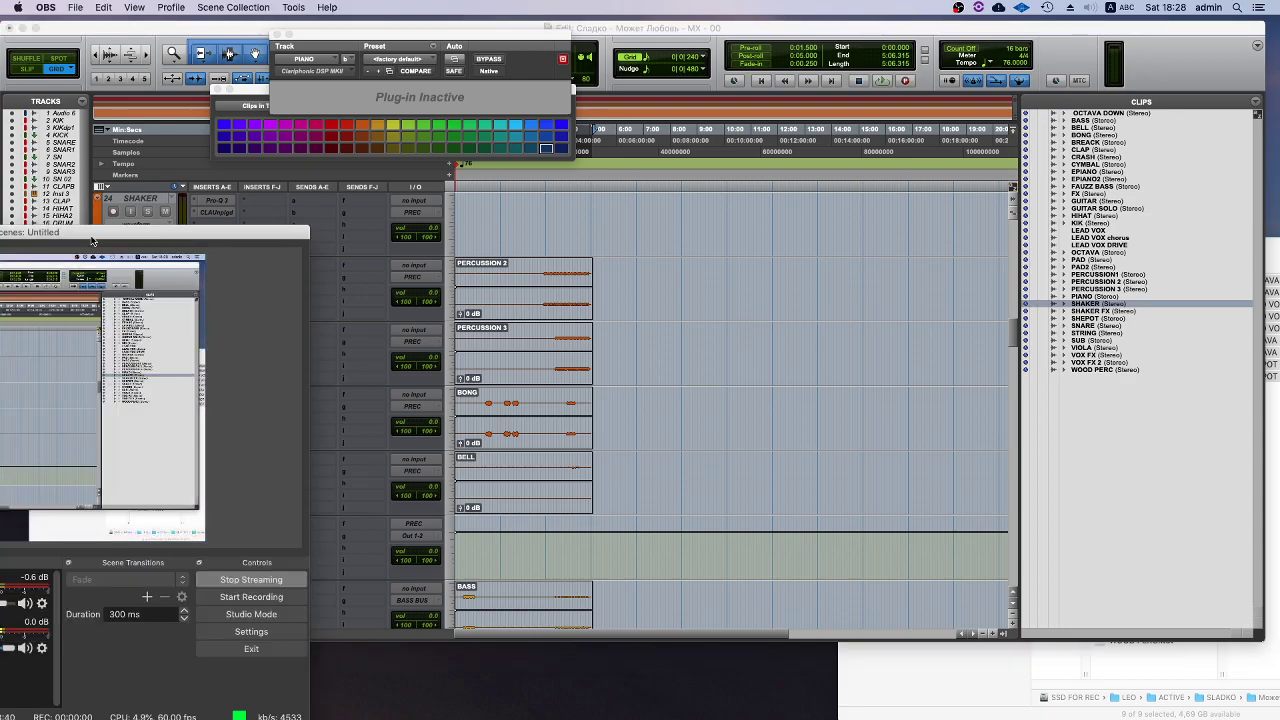
left_click_drag(105, 239, 112, 235)
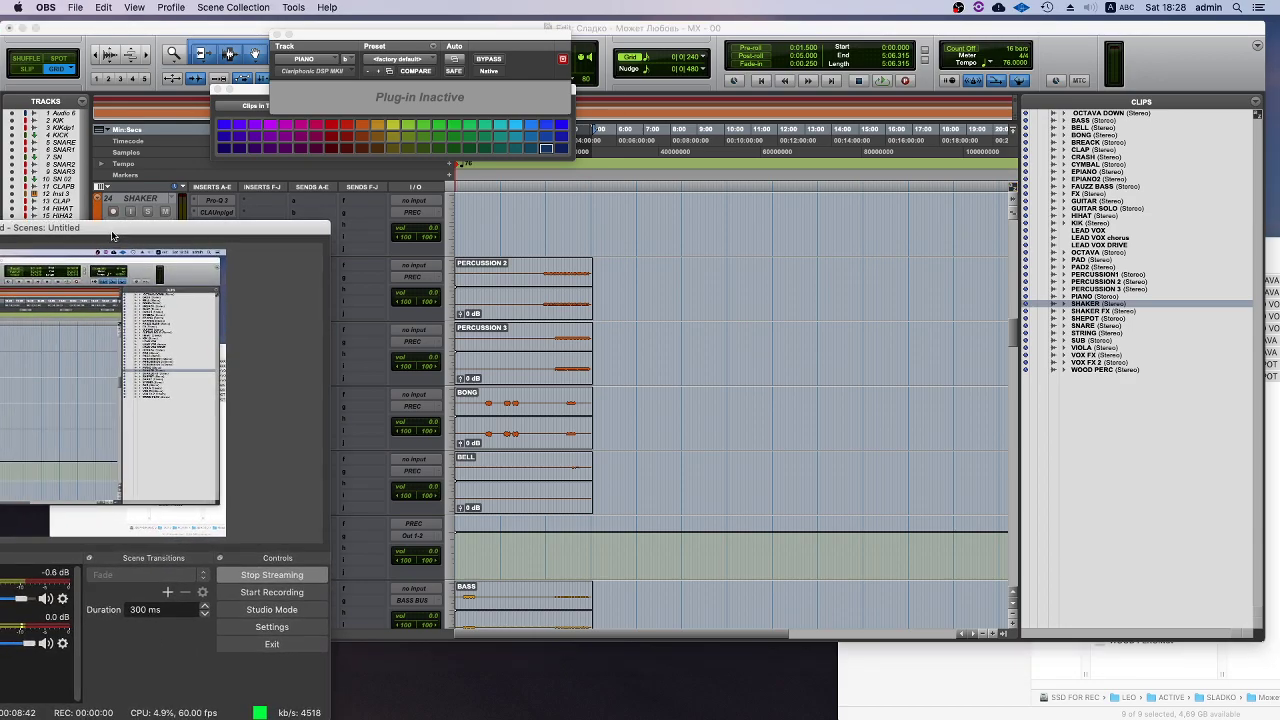
left_click(541, 25)
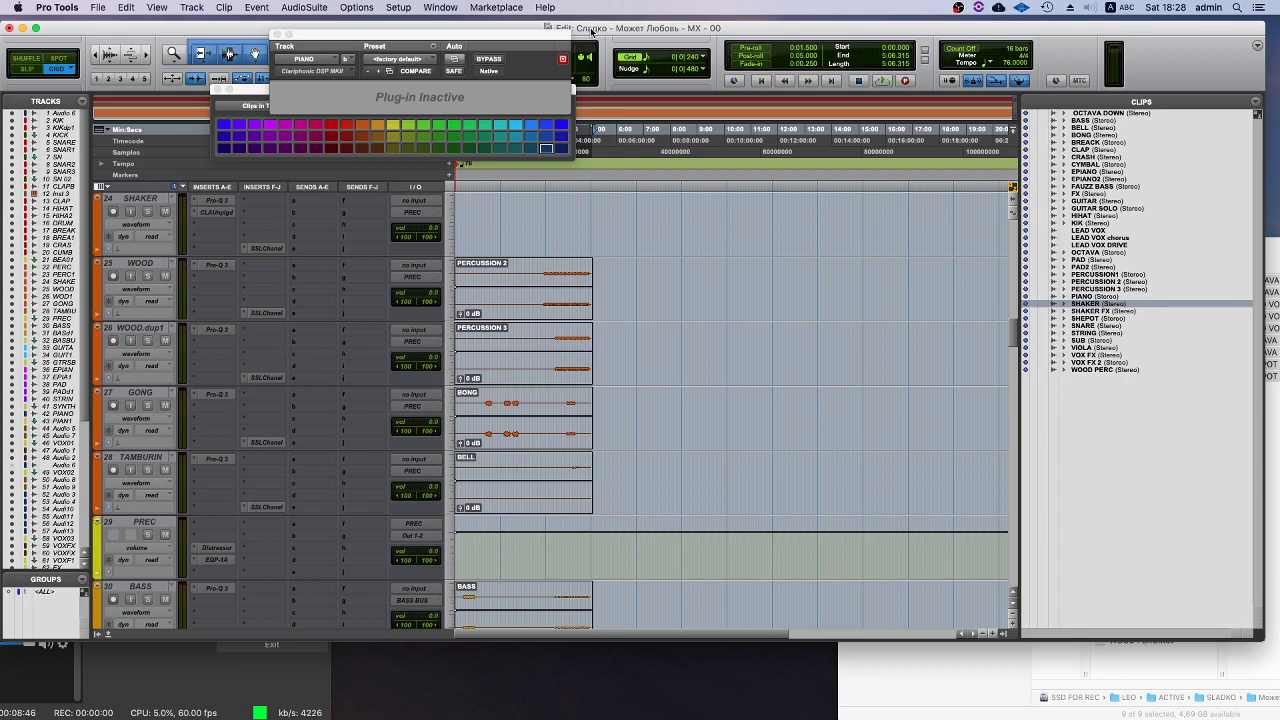
- Move the SHAKER clip from its imported track onto the template's SHAKER track, keeping it at the session start
scroll(485, 310, "down", 20)
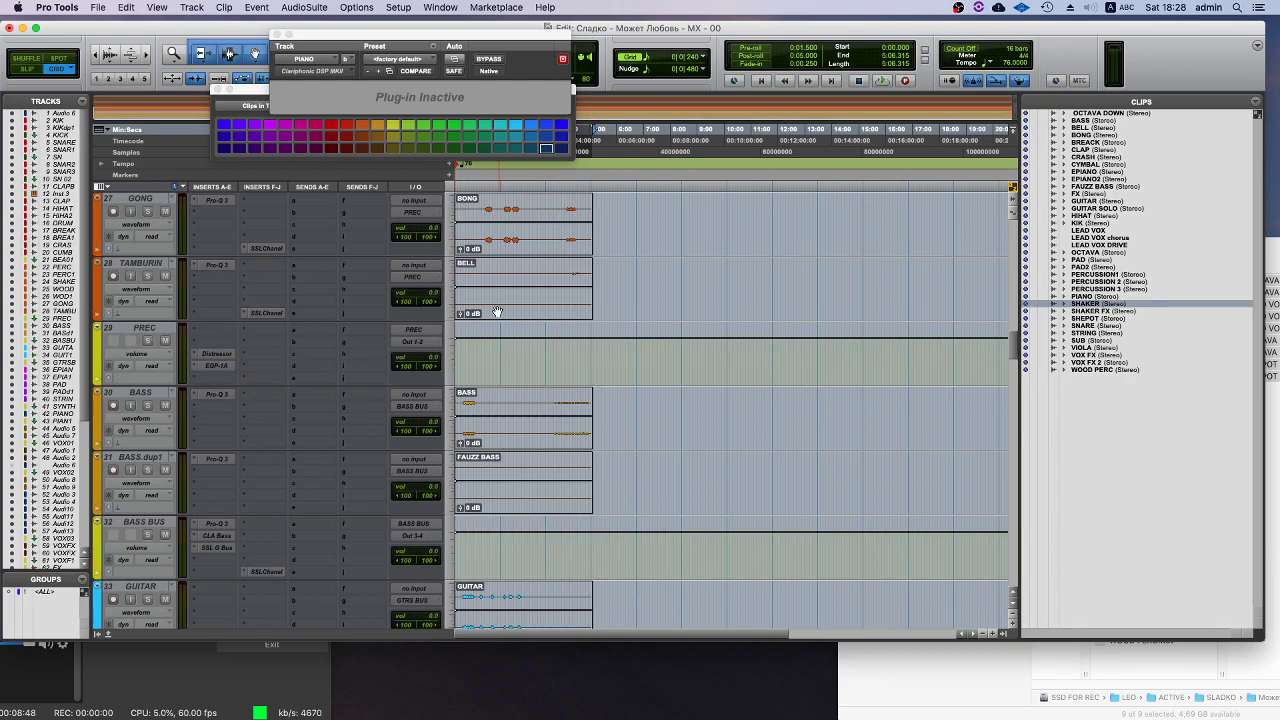
scroll(488, 323, "down", 10)
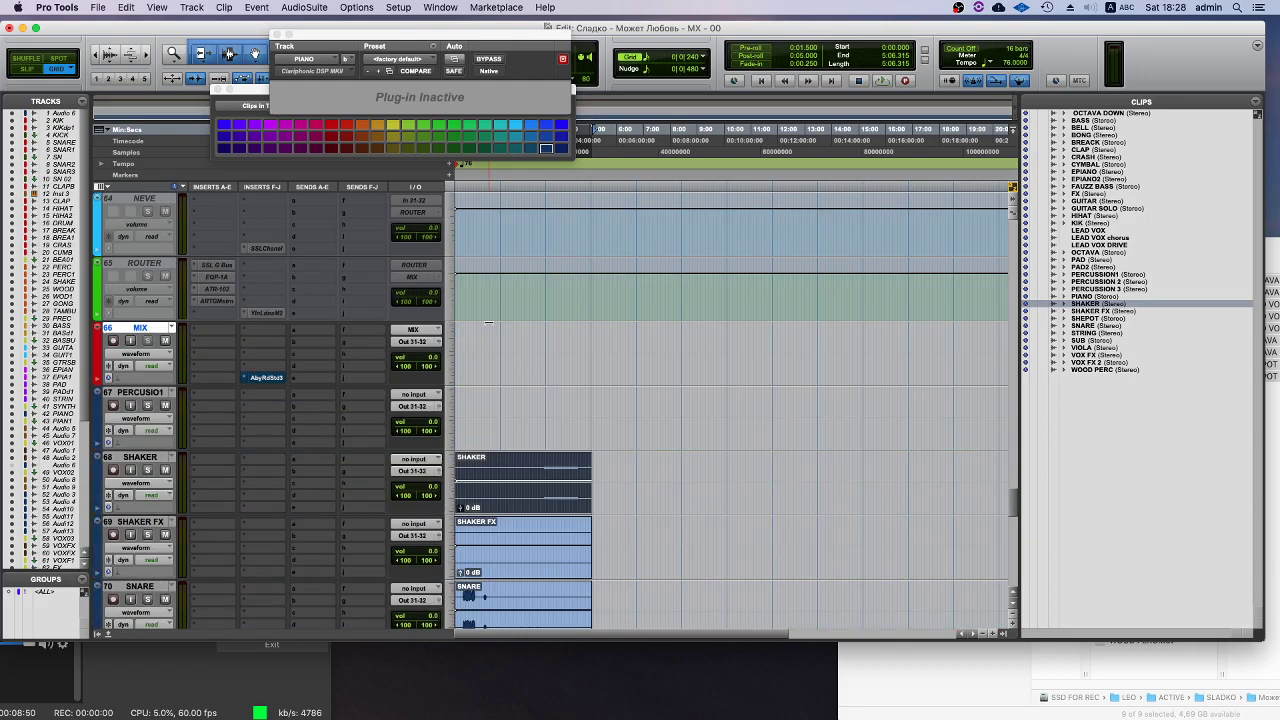
scroll(452, 210, "up", 20)
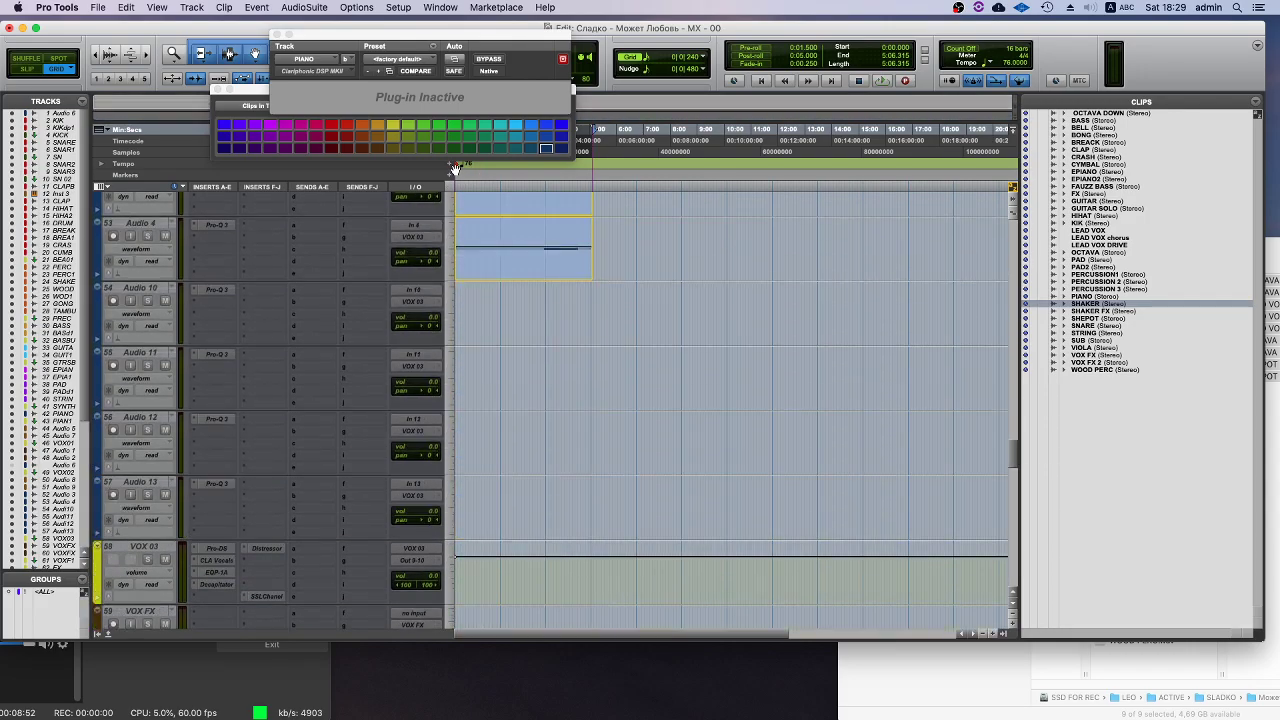
scroll(426, 216, "up", 8)
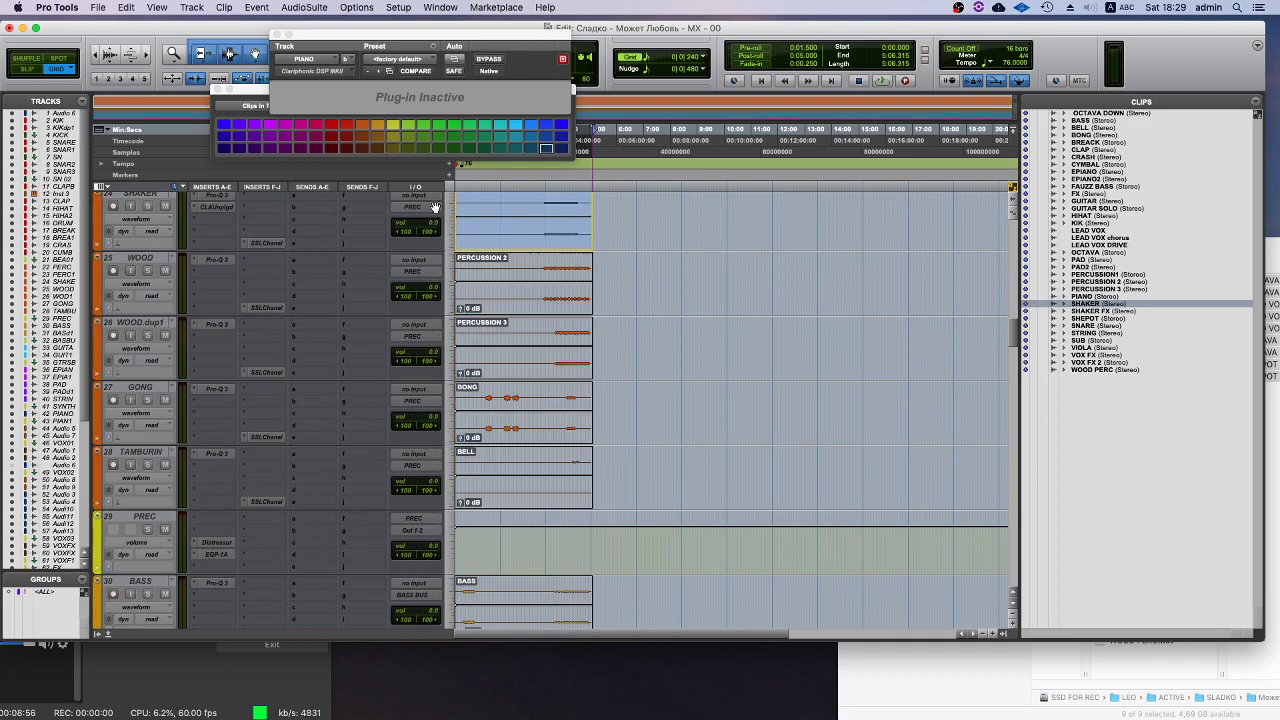
scroll(483, 333, "down", 12)
scroll(483, 333, "down", 7)
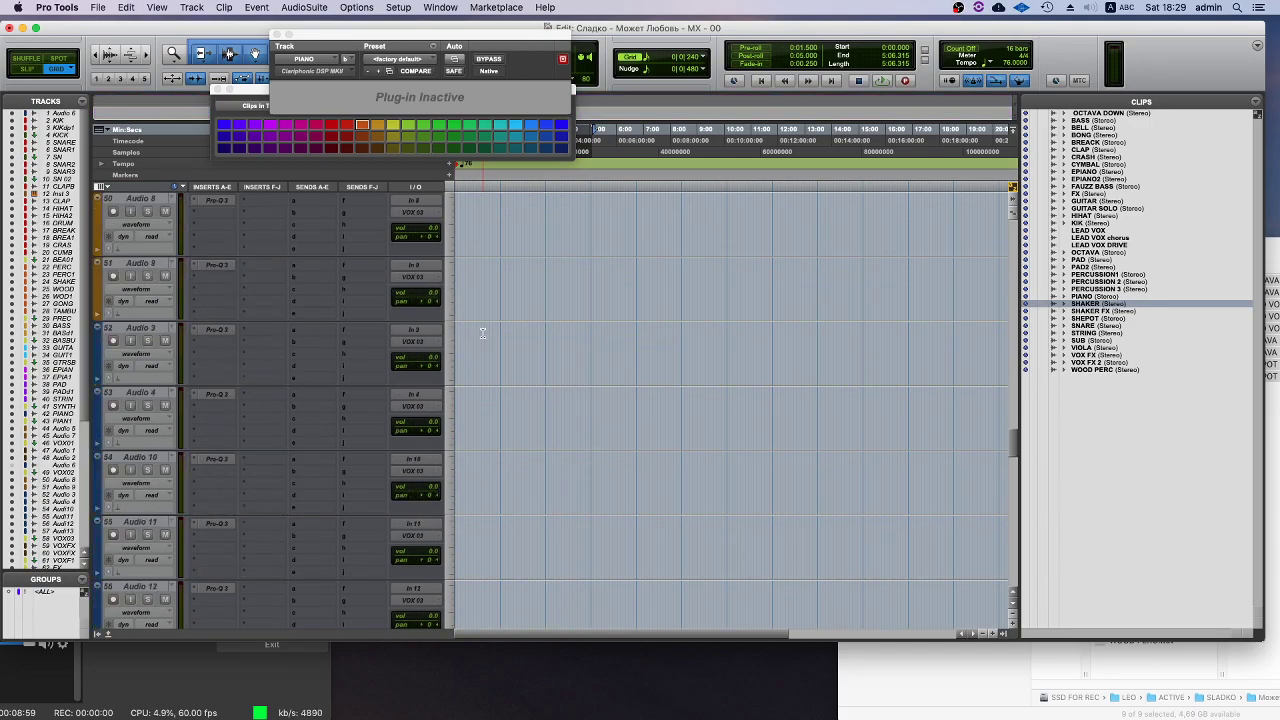
left_click(133, 677)
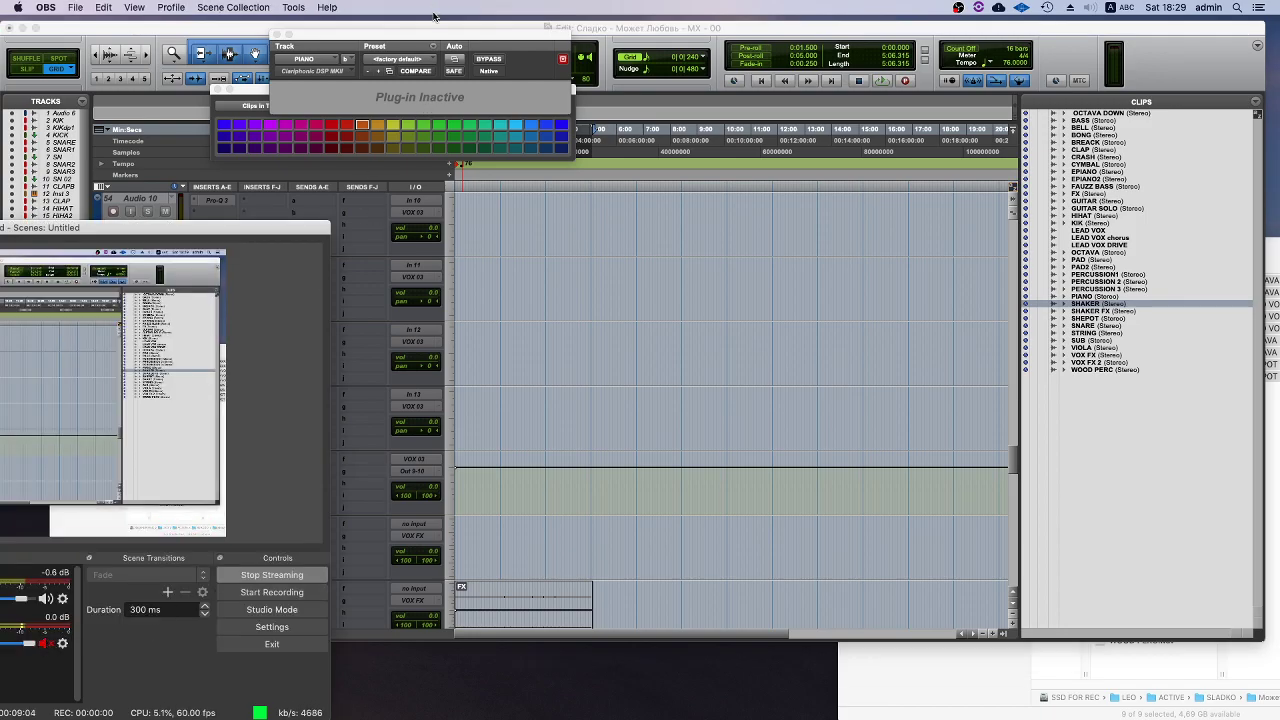
left_click(360, 300)
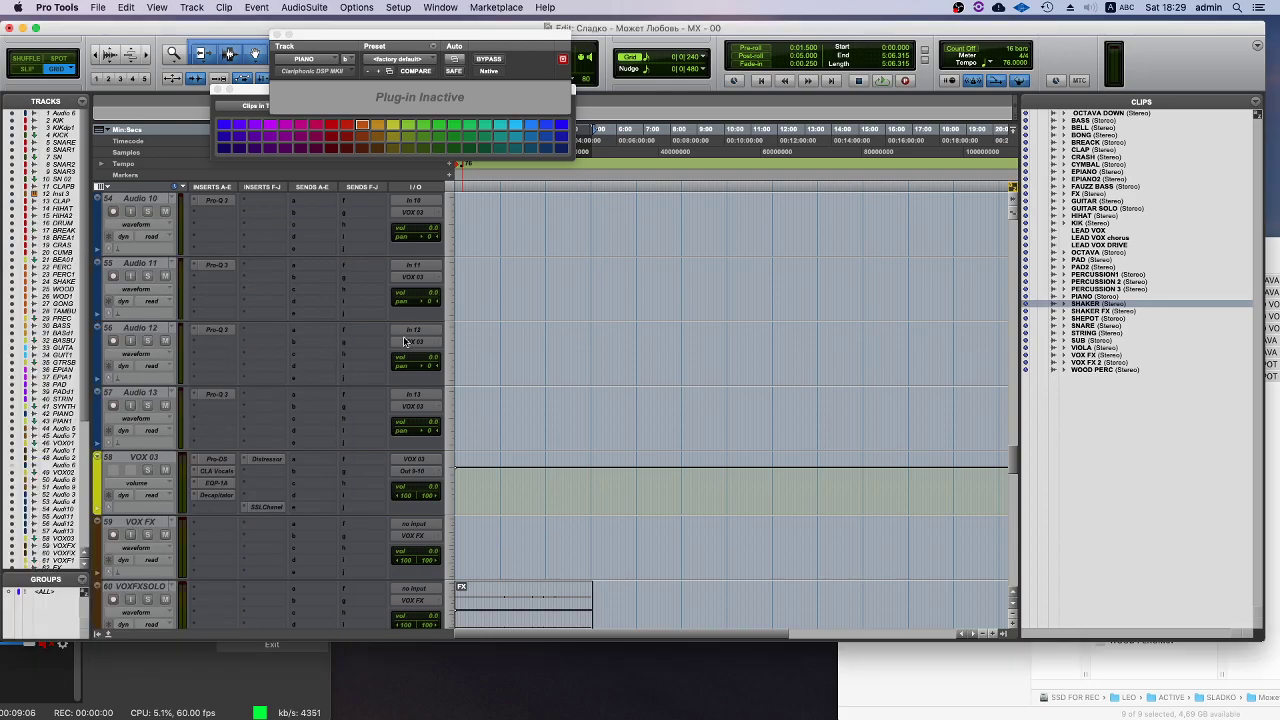
- Examine the imported and template tracks to find a destination track for the SHAKER FX clip
scroll(424, 341, "down", 6)
scroll(415, 461, "down", 3)
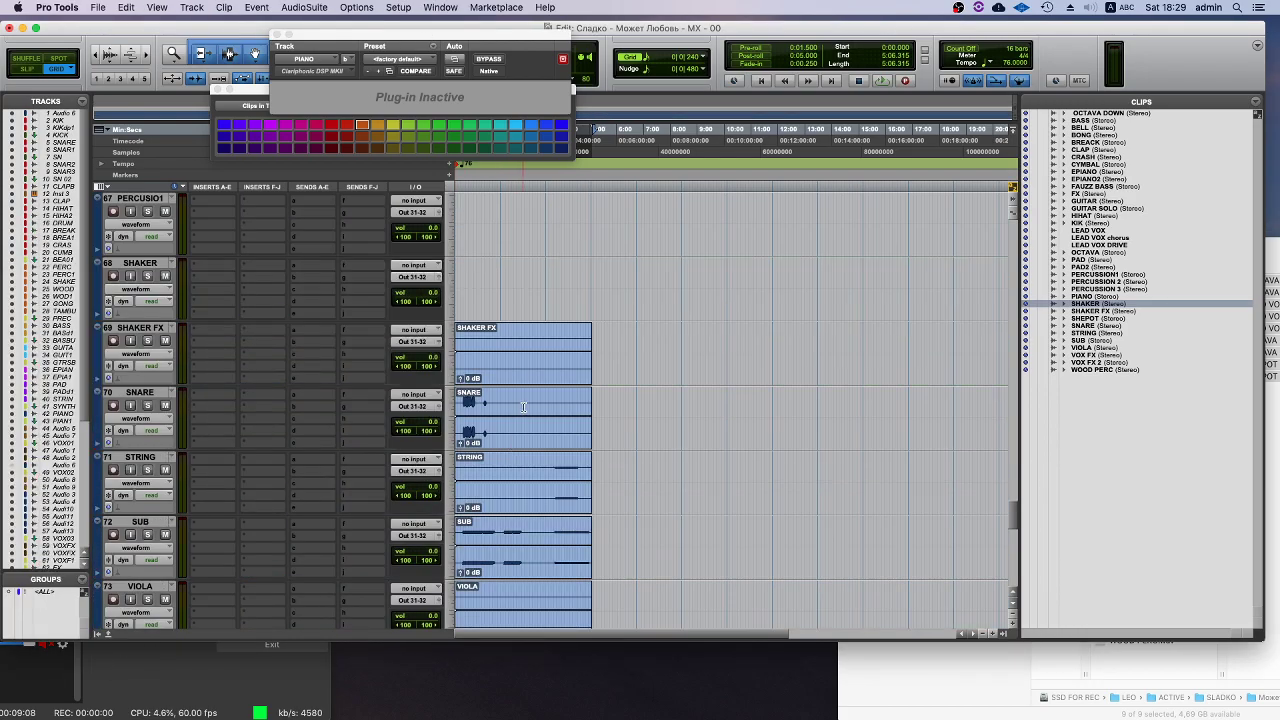
left_click(520, 376)
scroll(509, 383, "up", 7)
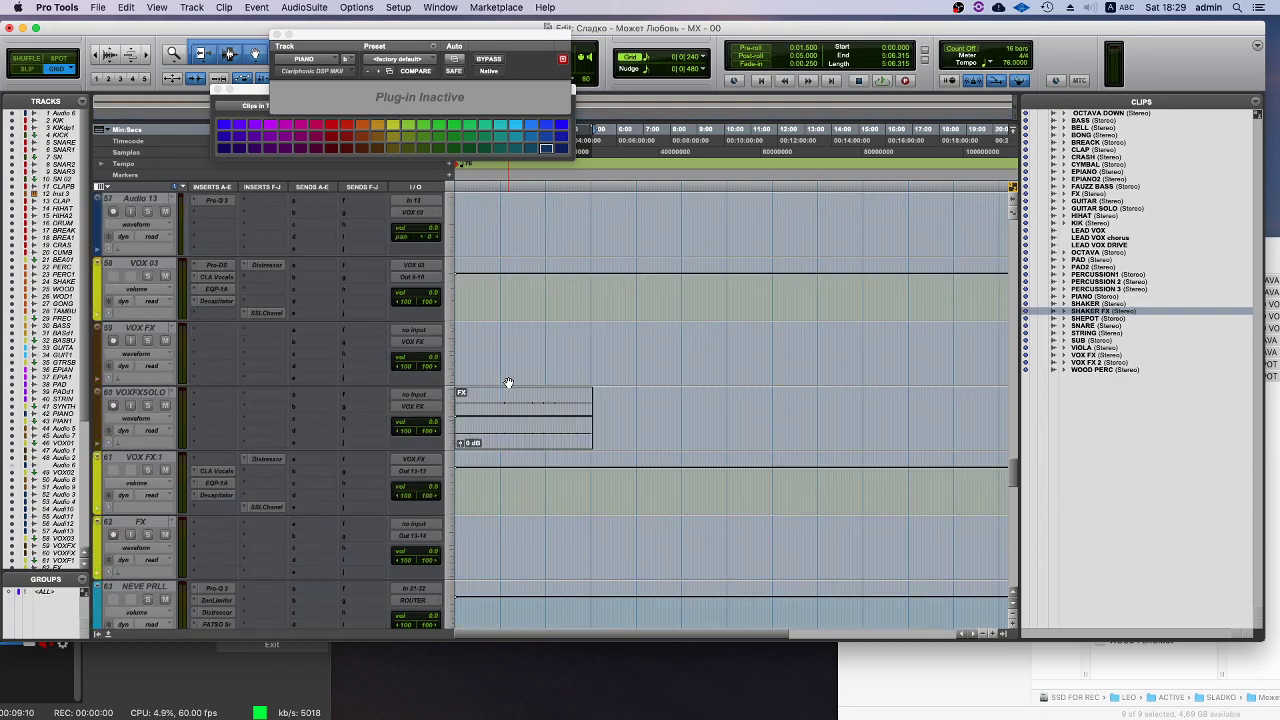
scroll(509, 383, "down", 3)
scroll(509, 383, "up", 13)
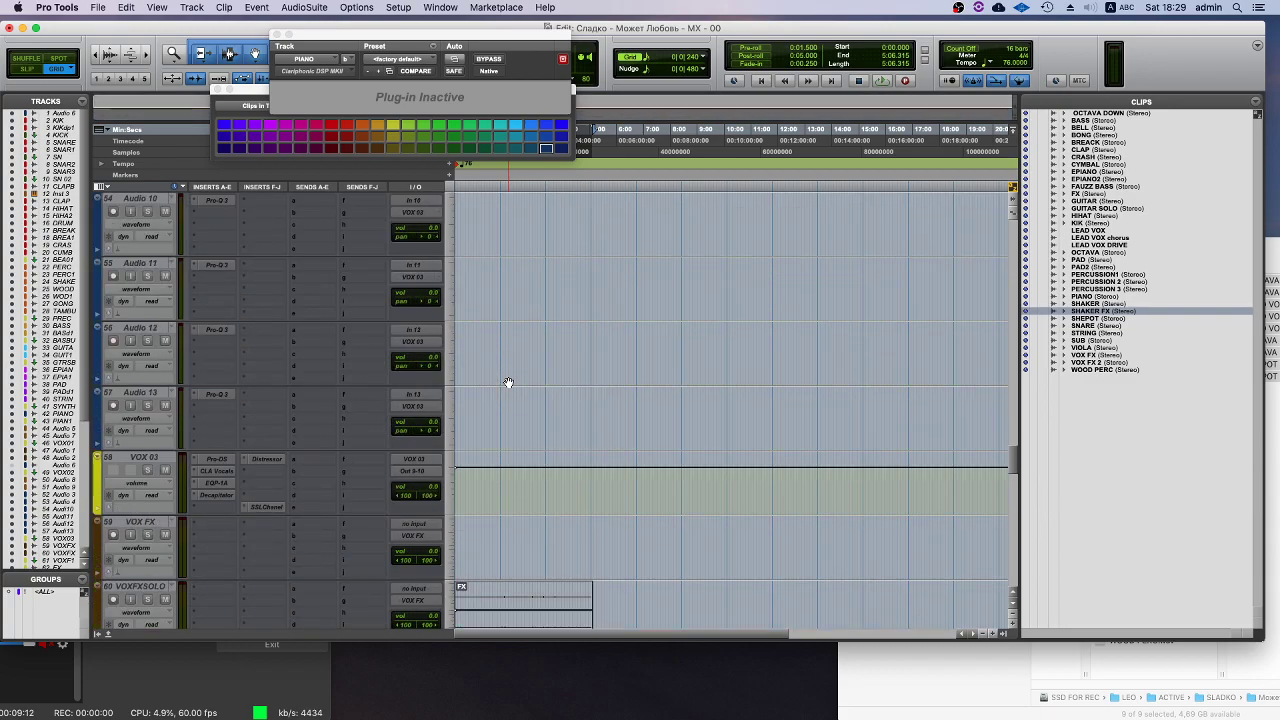
scroll(509, 383, "up", 3)
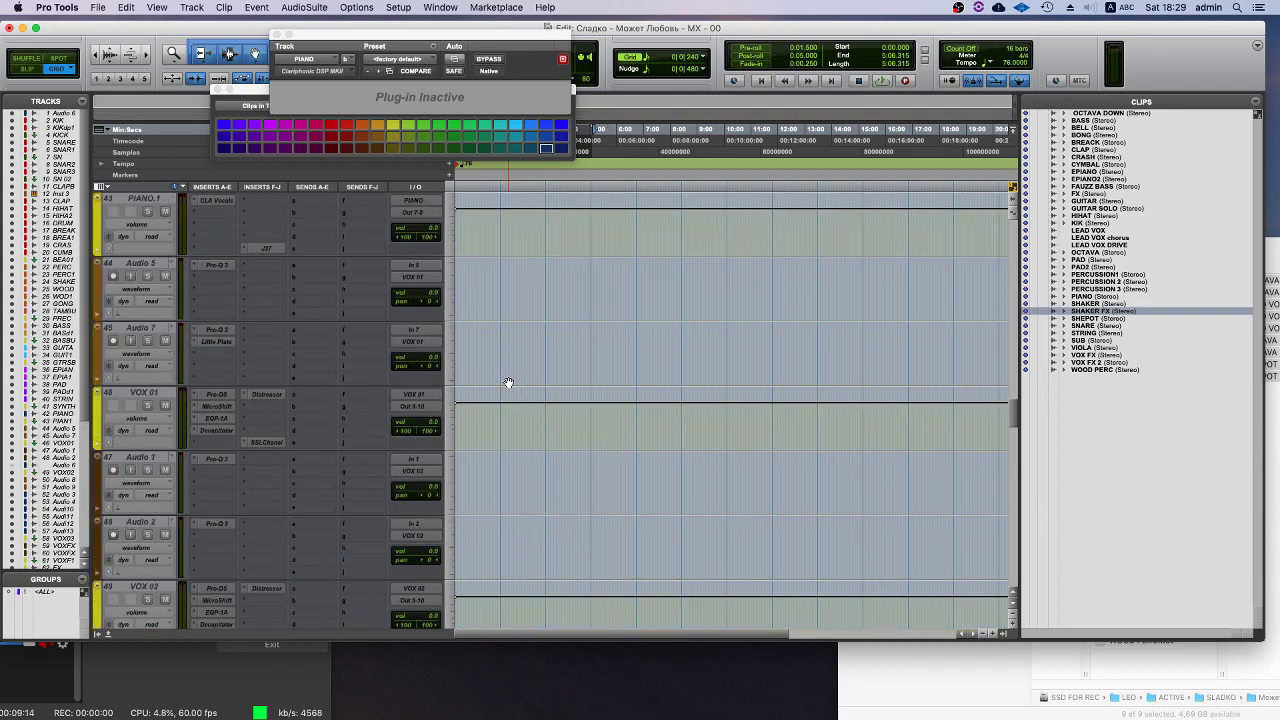
scroll(509, 383, "up", 4)
scroll(508, 383, "down", 15)
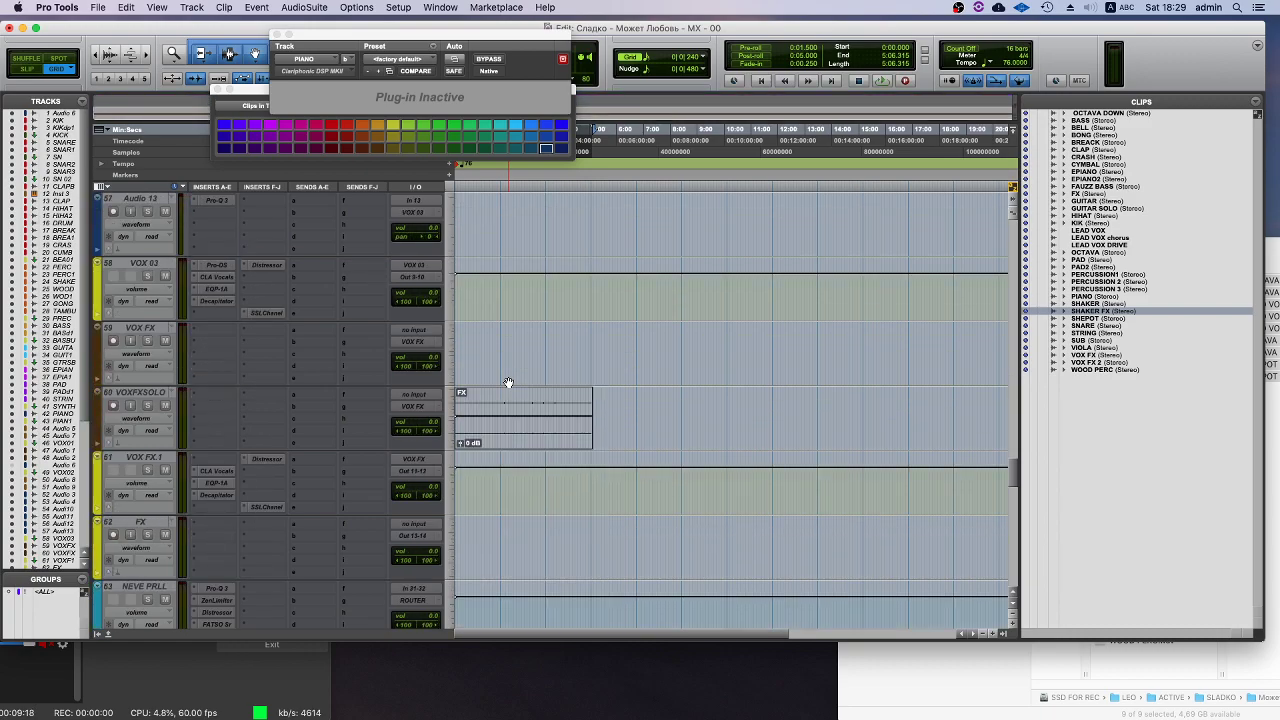
- Duplicate the VOX FX SOLO track once without its playlists and try to name the copy SHAKER FX
right_click(140, 393)
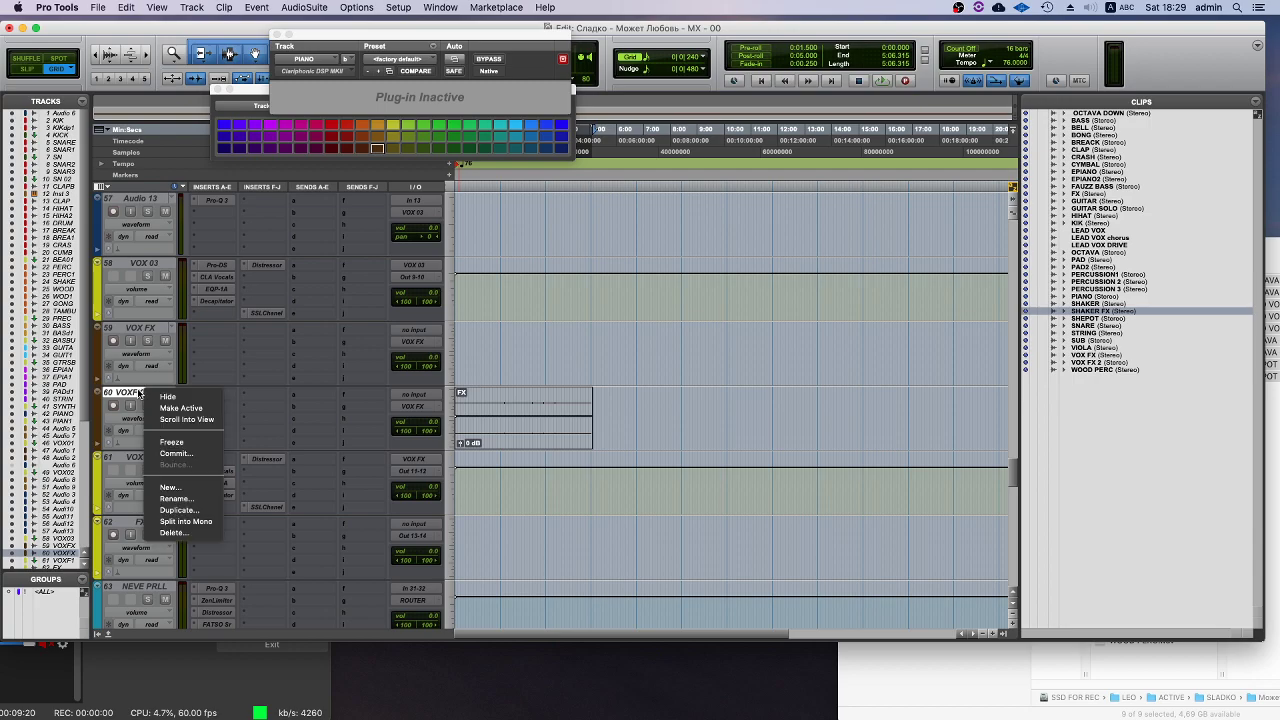
left_click(178, 510)
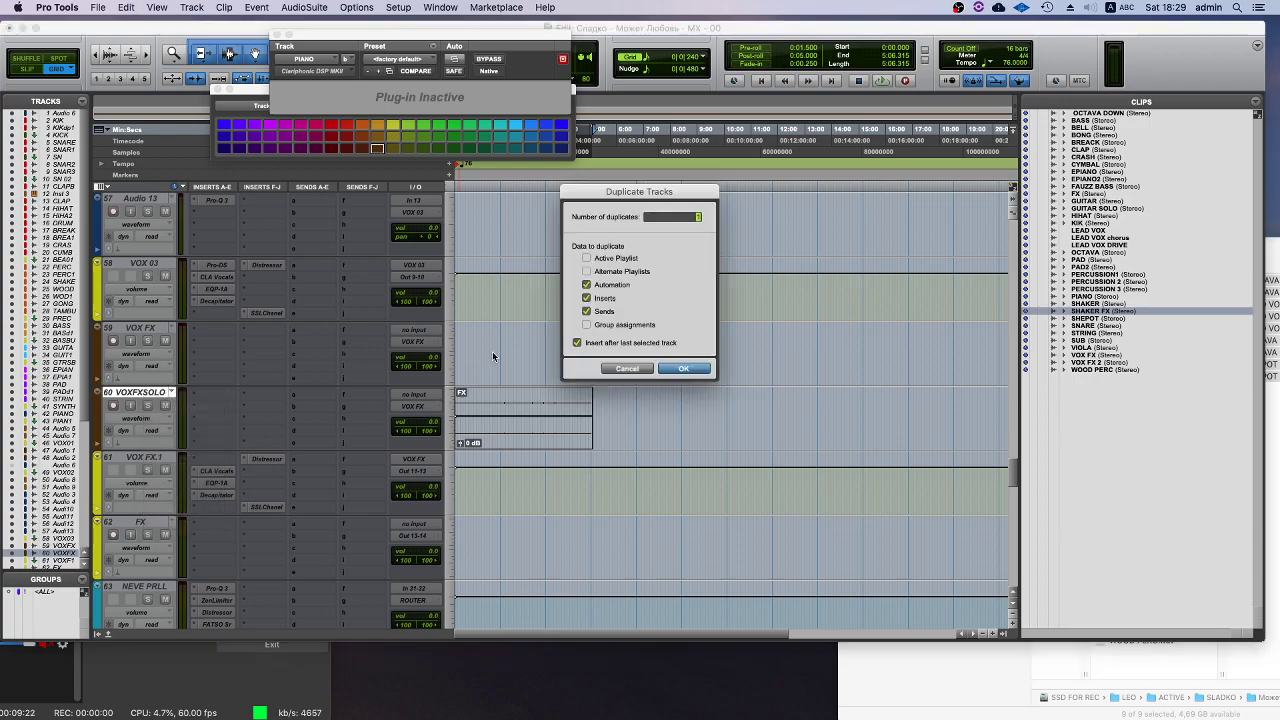
left_click(680, 368)
double_click(140, 457)
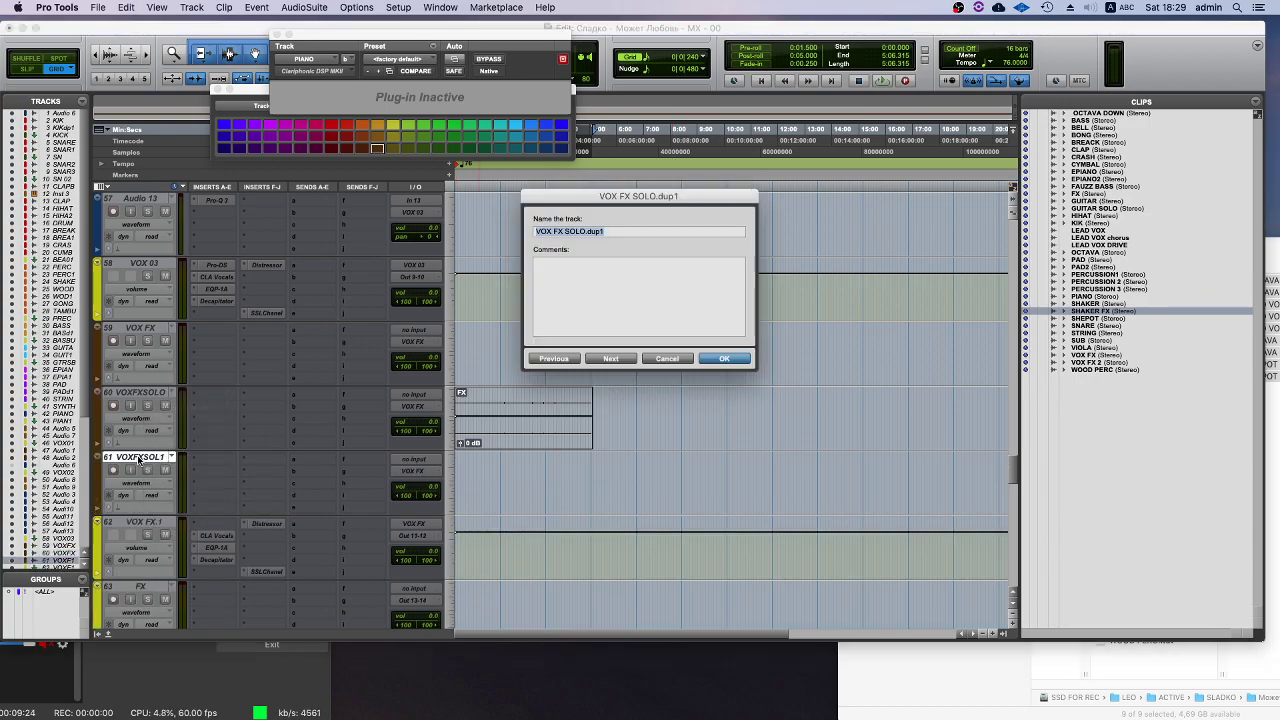
type("SHAKER FX")
key("Return")
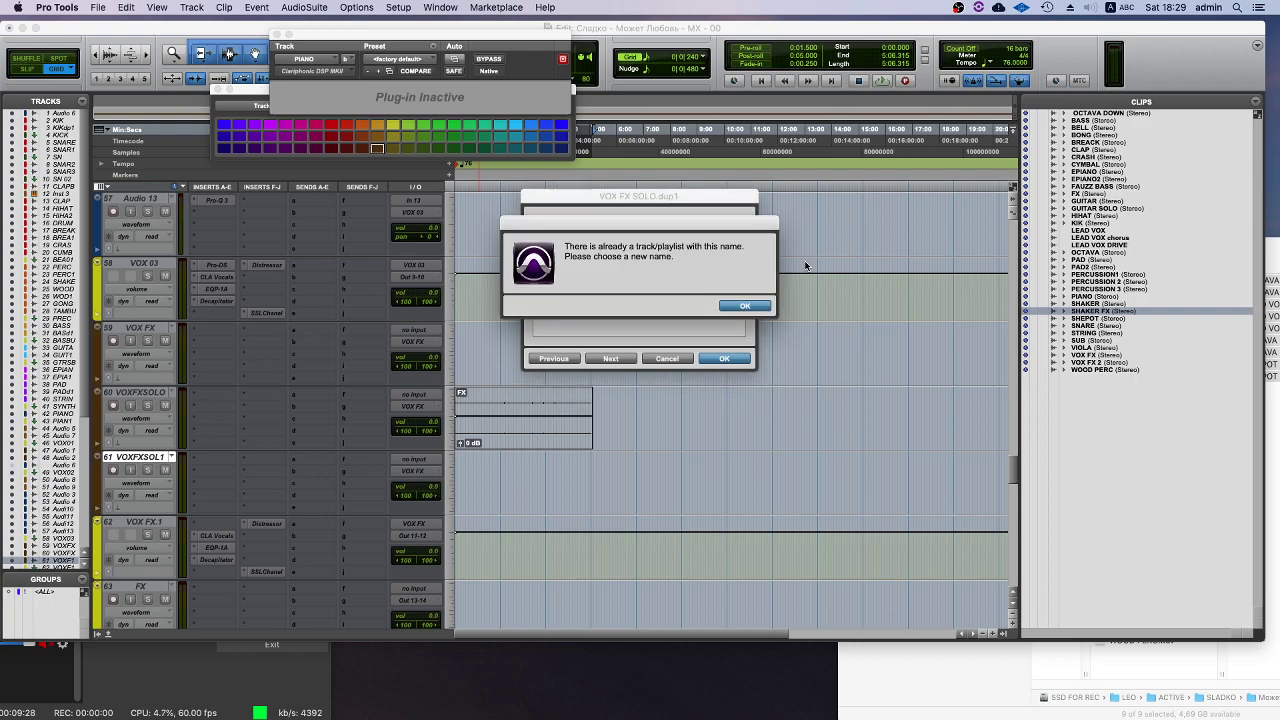
left_click(742, 306)
left_click(665, 357)
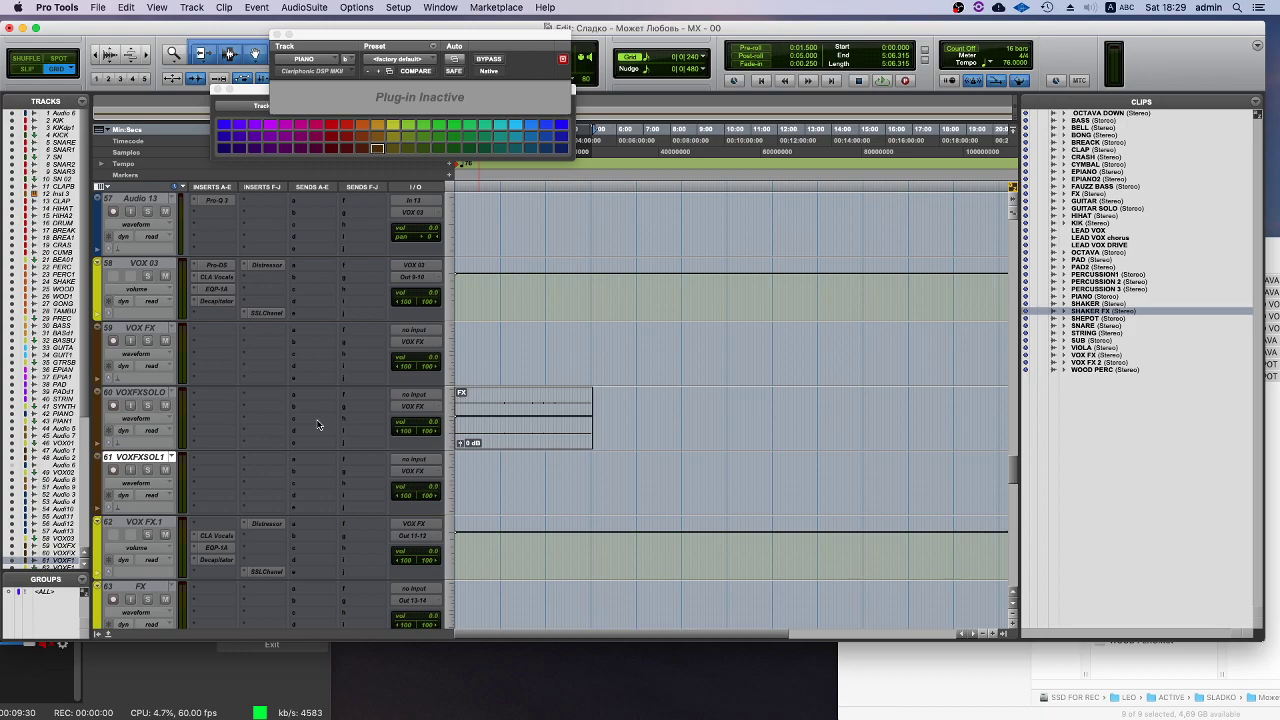
- Delete the duplicate of the VOX FX SOLO track
right_click(143, 465)
left_click(176, 511)
- Create one new stereo Aux Input track directly below the FX track
left_click(143, 522)
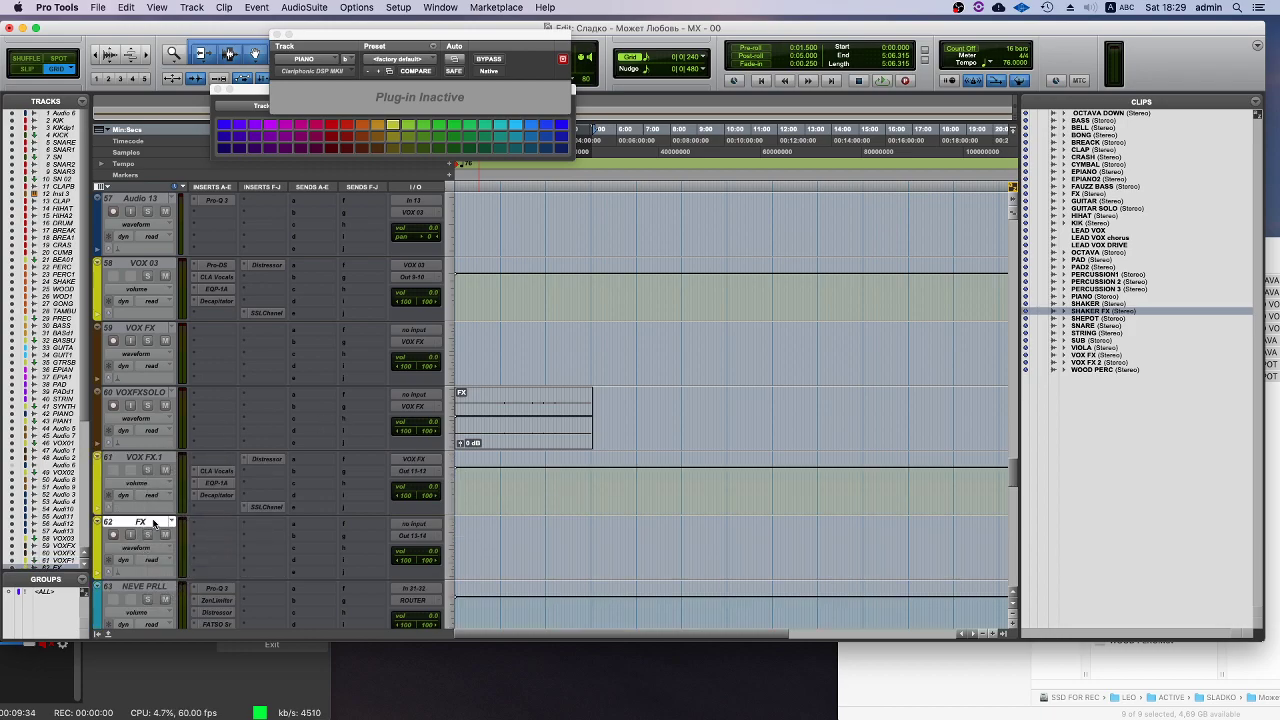
left_click(523, 432)
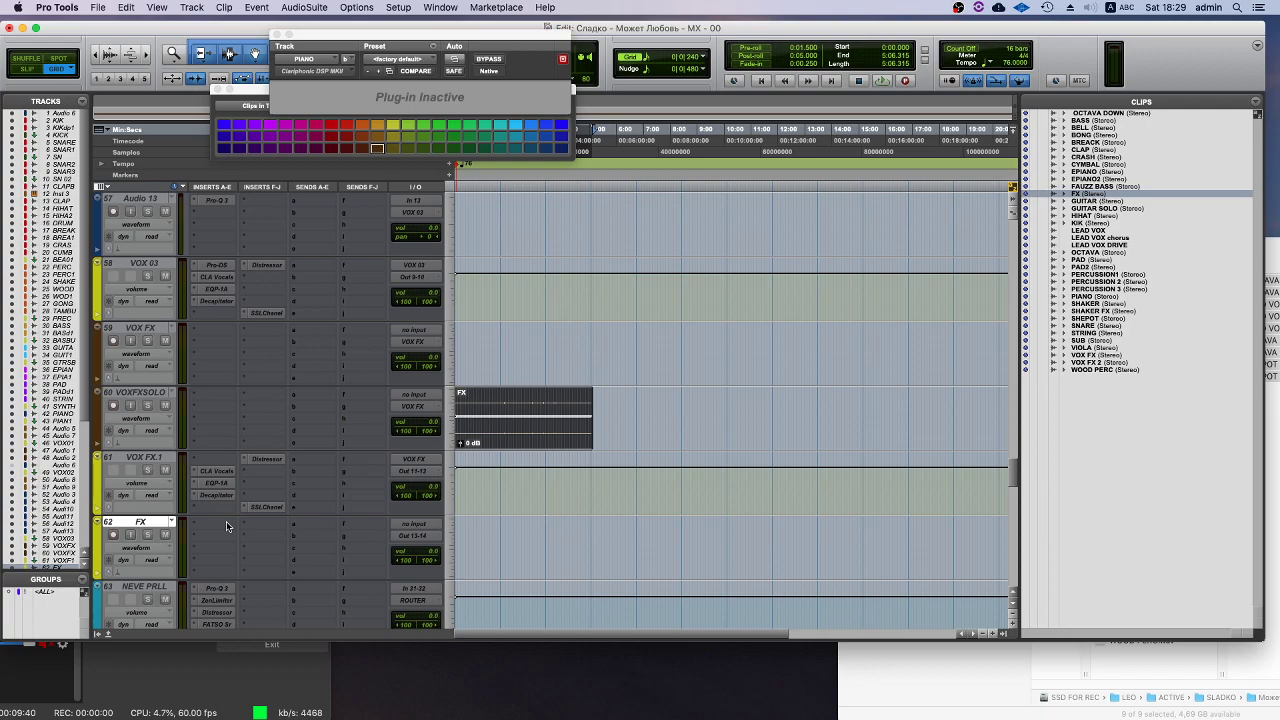
key("shift+super+n")
left_click(566, 259)
left_click(562, 273)
left_click(648, 259)
left_click(648, 271)
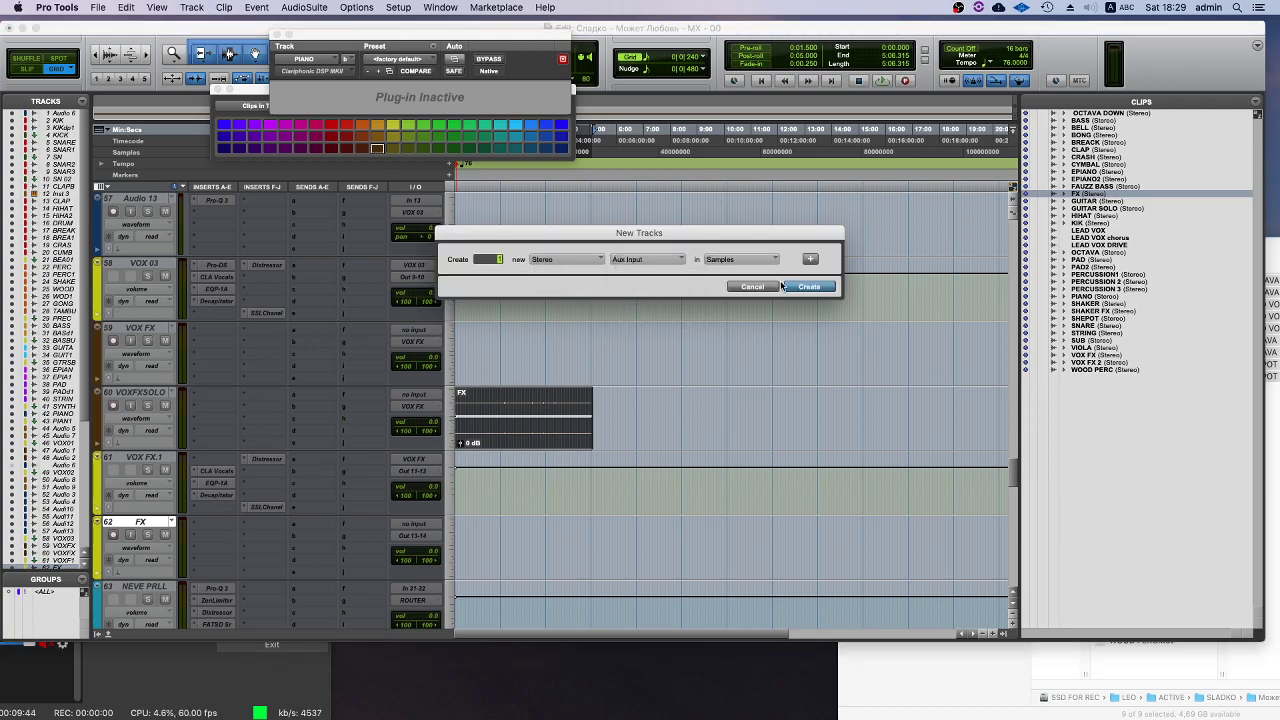
left_click(807, 288)
- Set the new aux track's input to Bus 1-2 and rename that bus FX
left_click(418, 573)
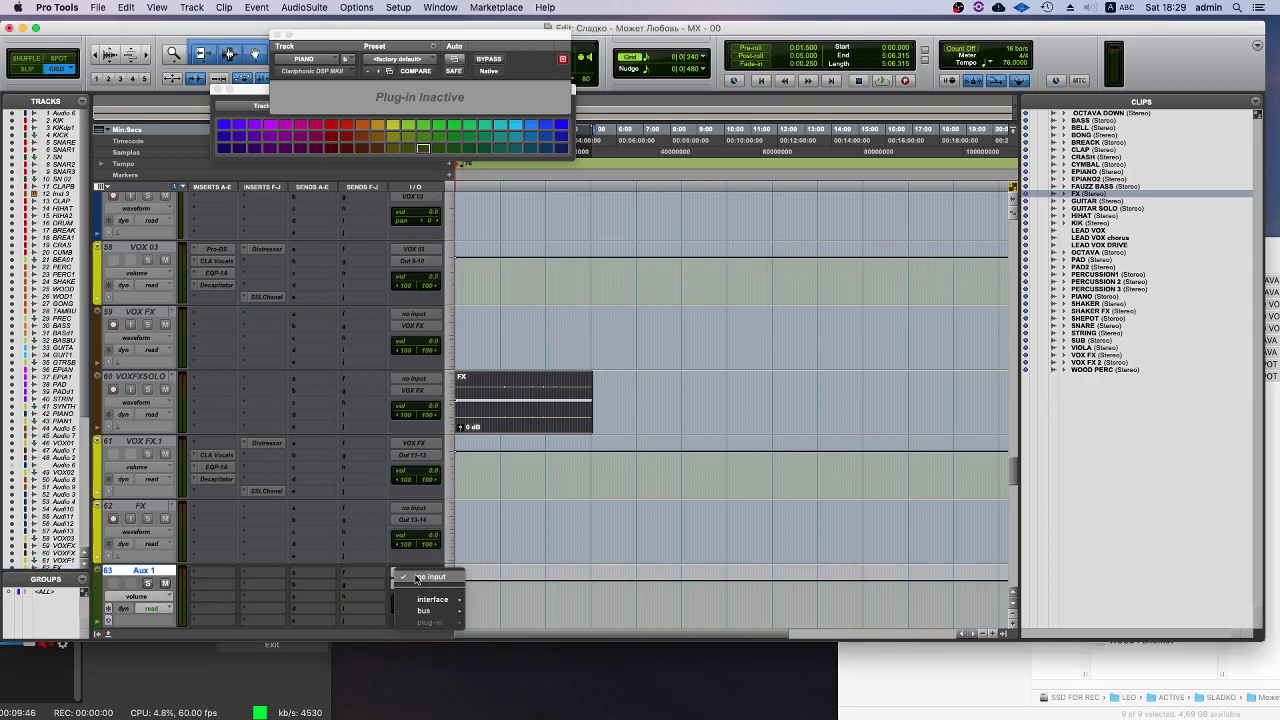
mouse_move(440, 610)
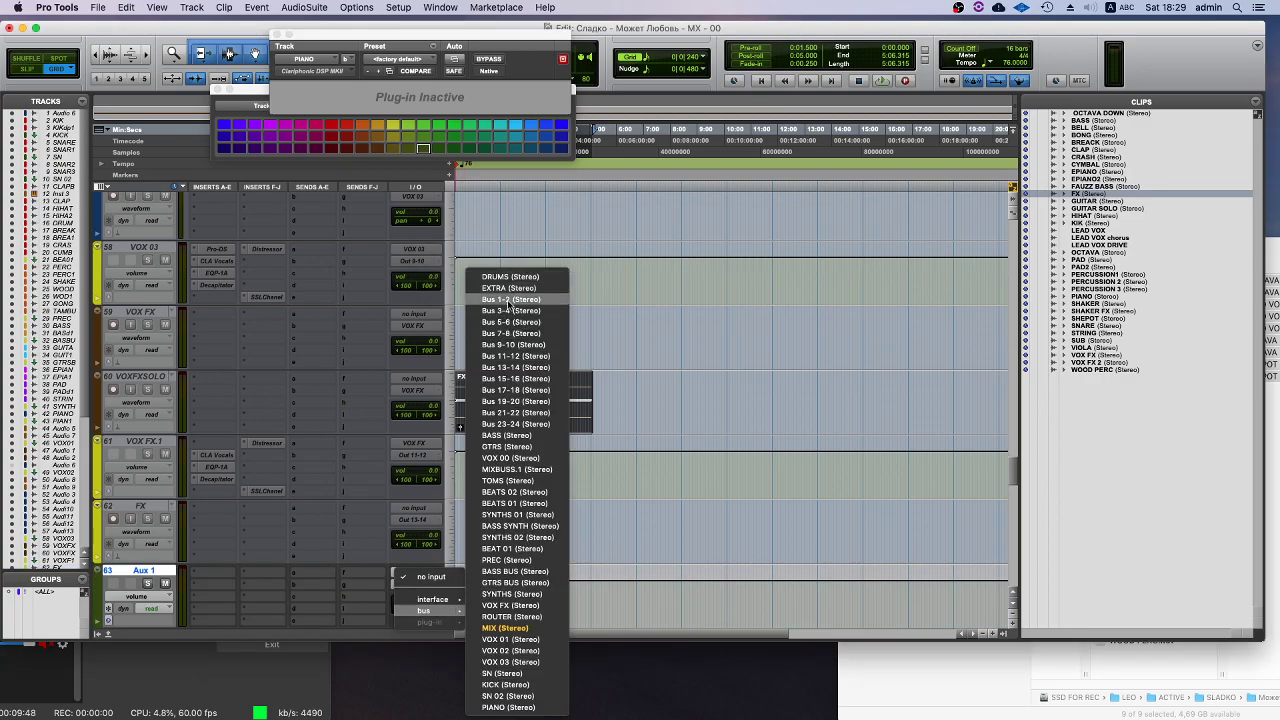
left_click(510, 300)
right_click(418, 572)
left_click(450, 598)
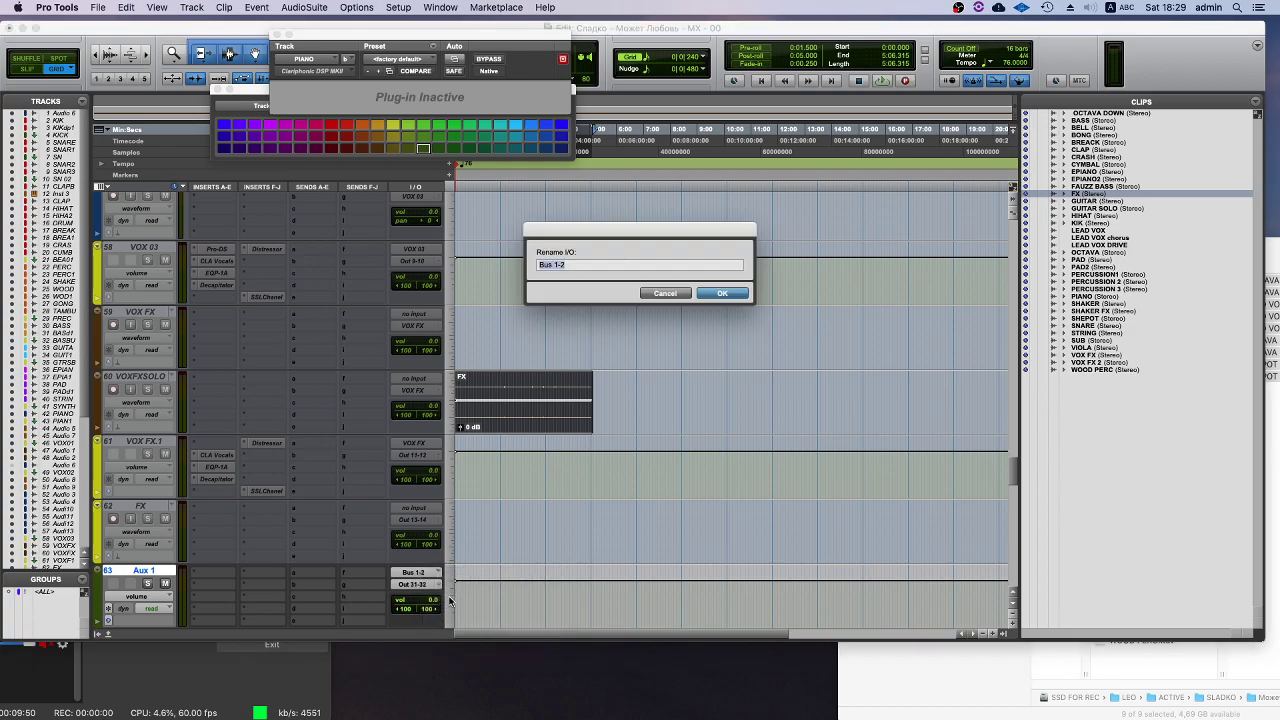
type("S")
key("Return")
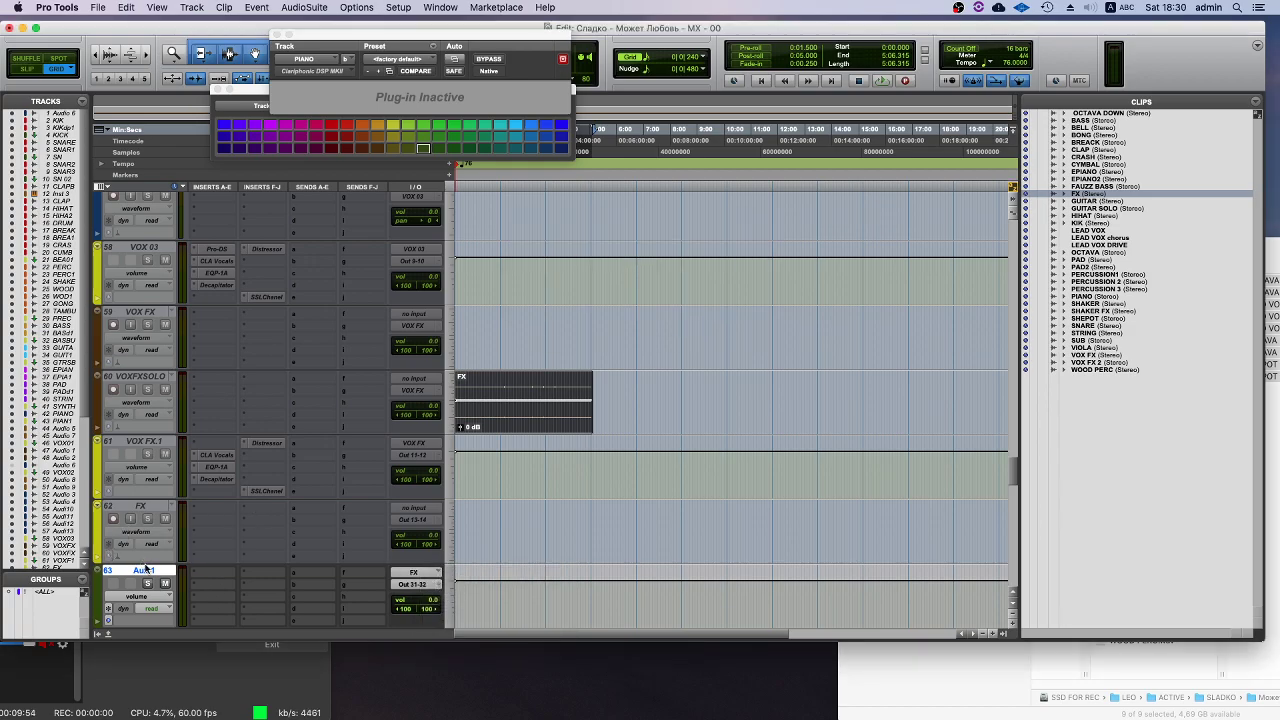
- Move the FX clip from the VOX FX SOLO track to the FX track and rename the new aux FX BUS
left_click(142, 507)
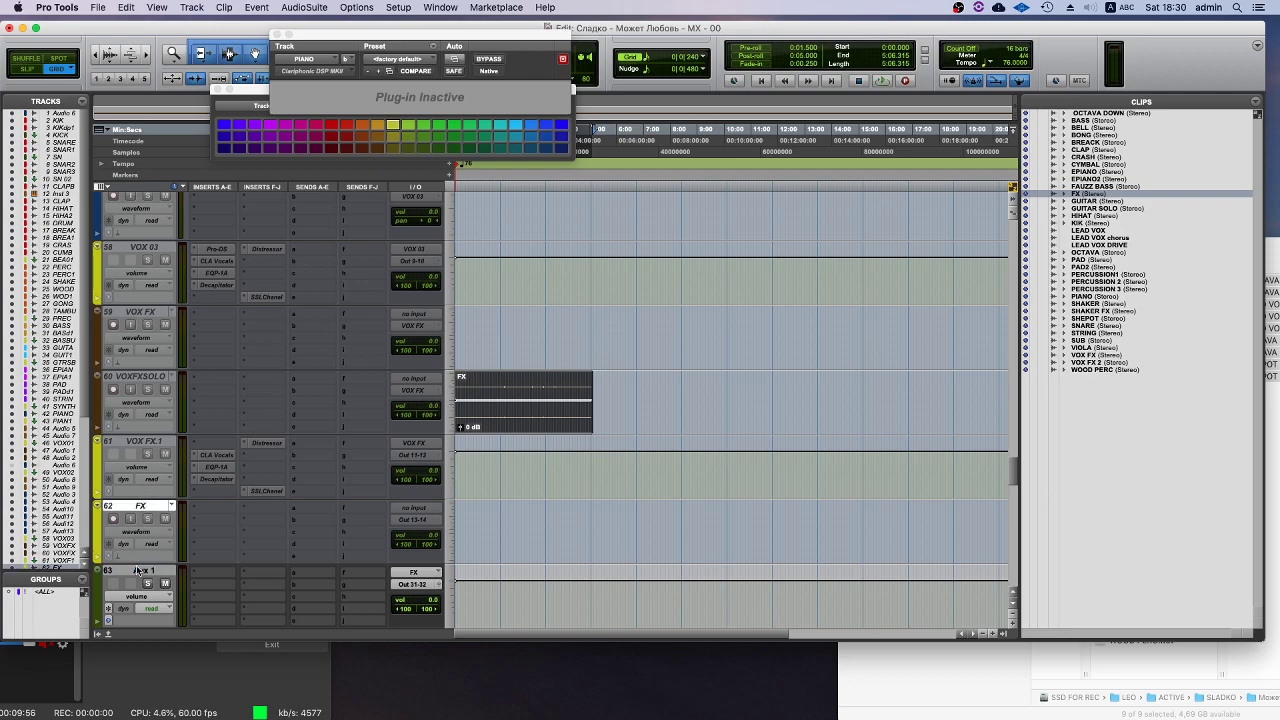
left_click_drag(491, 423, 491, 529)
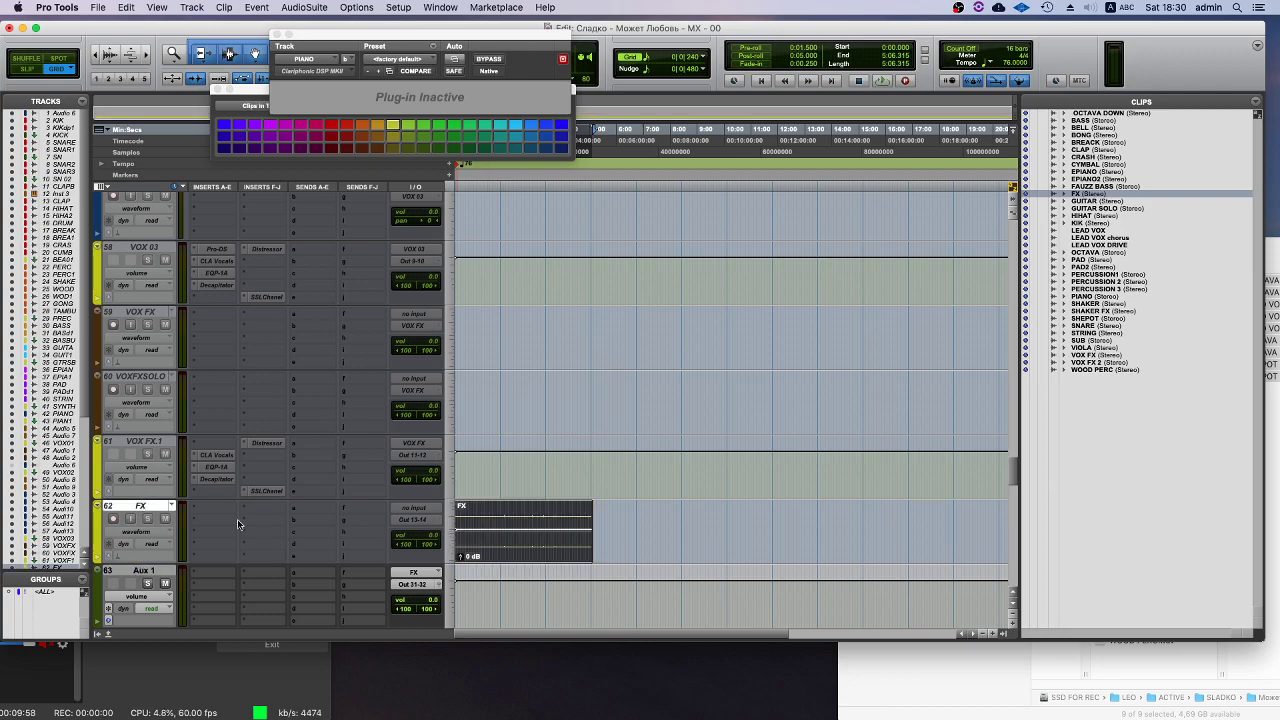
double_click(145, 571)
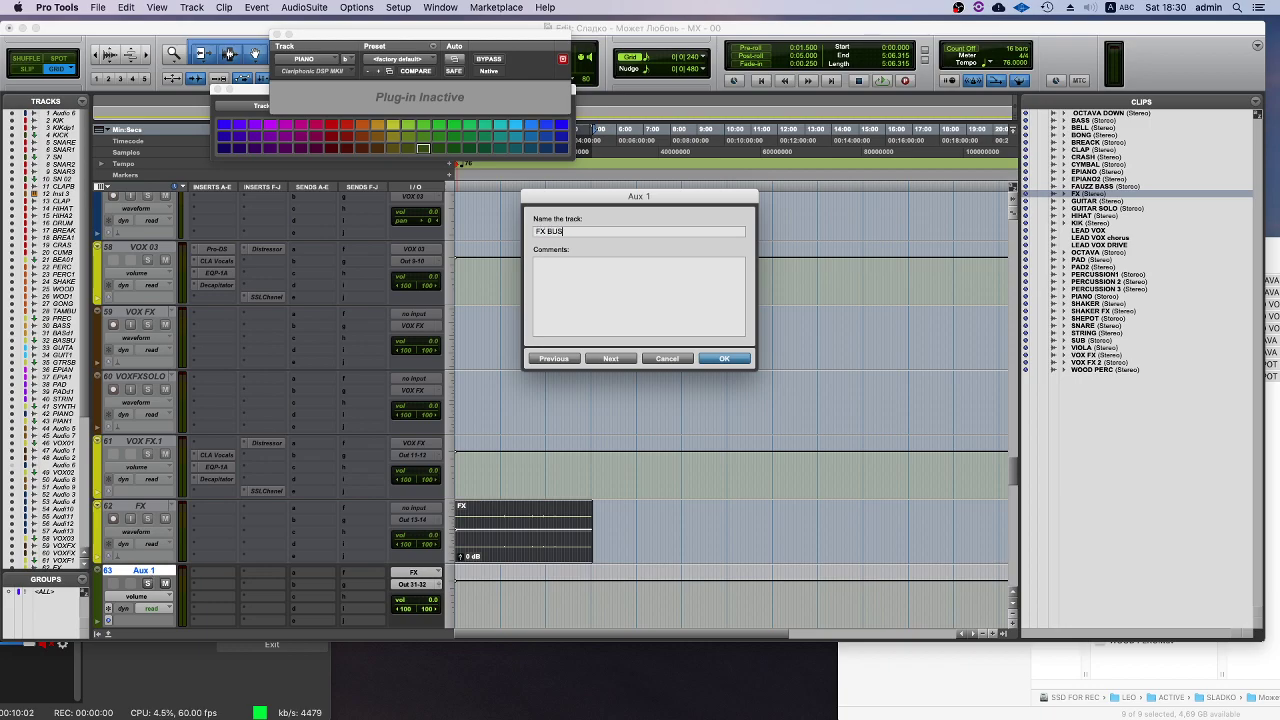
key("Return")
- Colour the FX BUS aux yellow to match the VOX FX.1 aux
scroll(424, 457, "up", 1)
left_click(160, 452, "super")
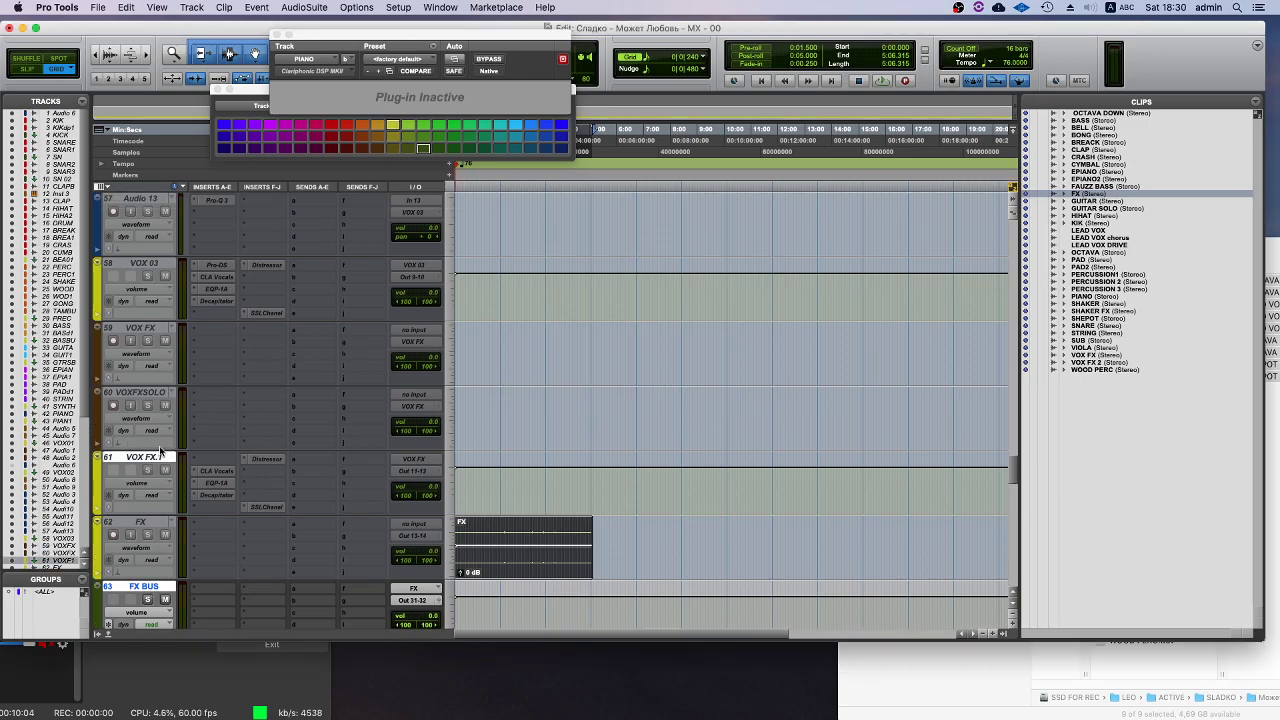
left_click(388, 130)
left_click(218, 89)
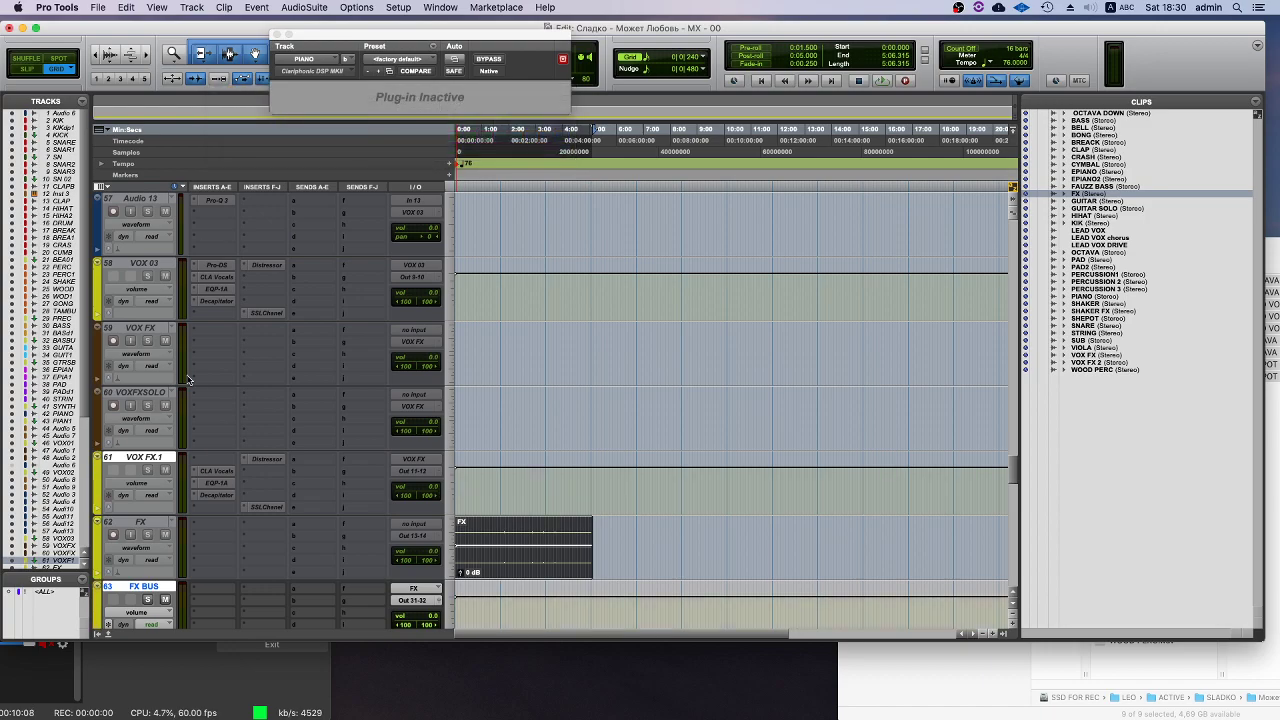
- Colour the FX audio track purple
left_click(141, 519)
scroll(195, 449, "down", 1)
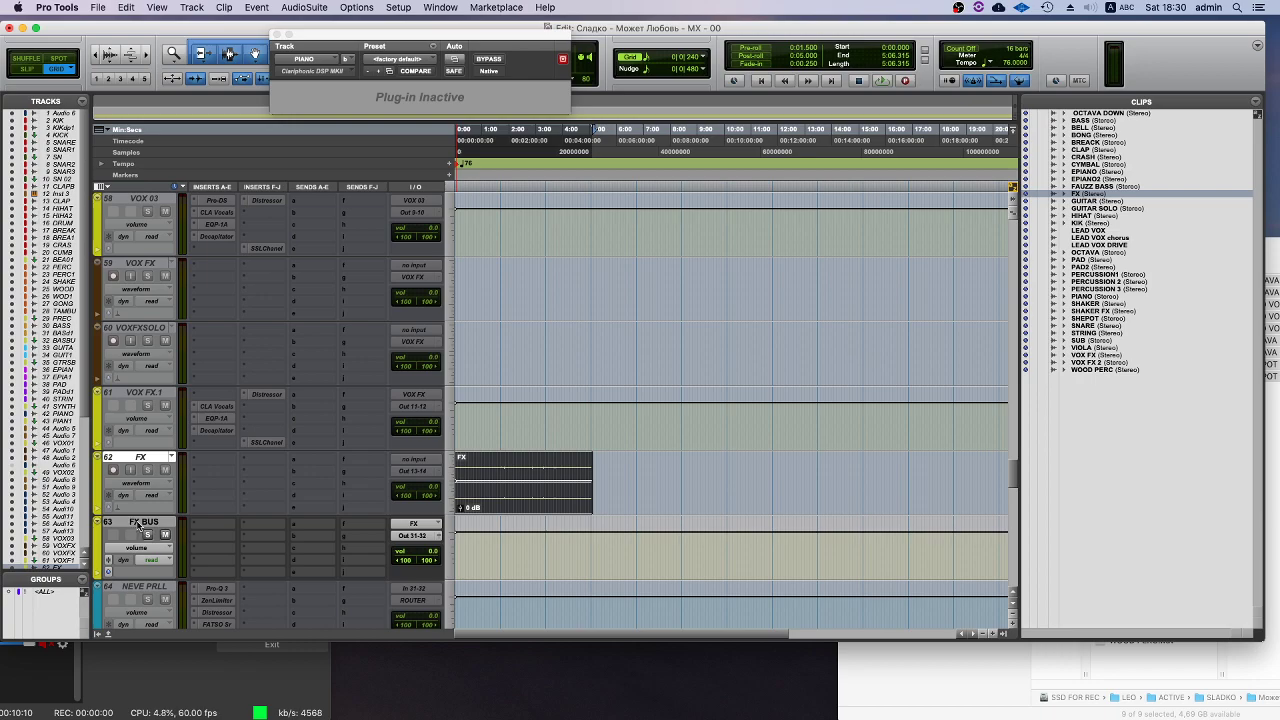
double_click(98, 471)
left_click(261, 125)
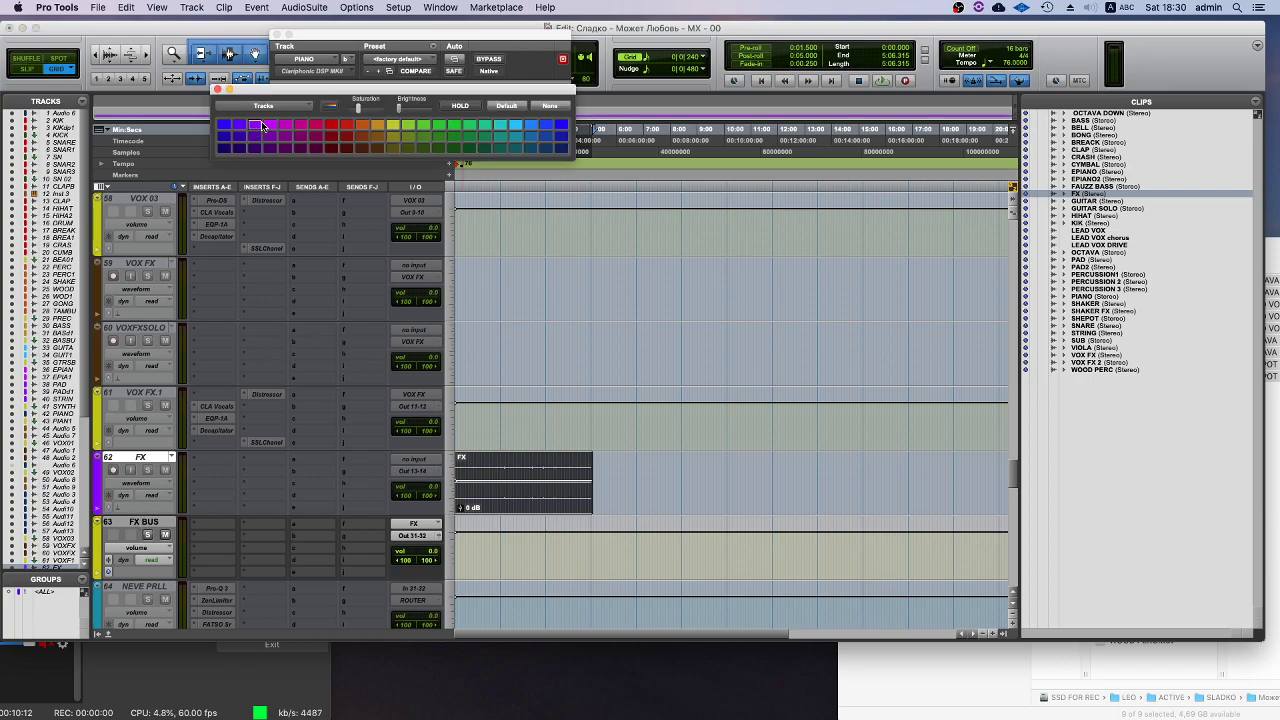
left_click(216, 89)
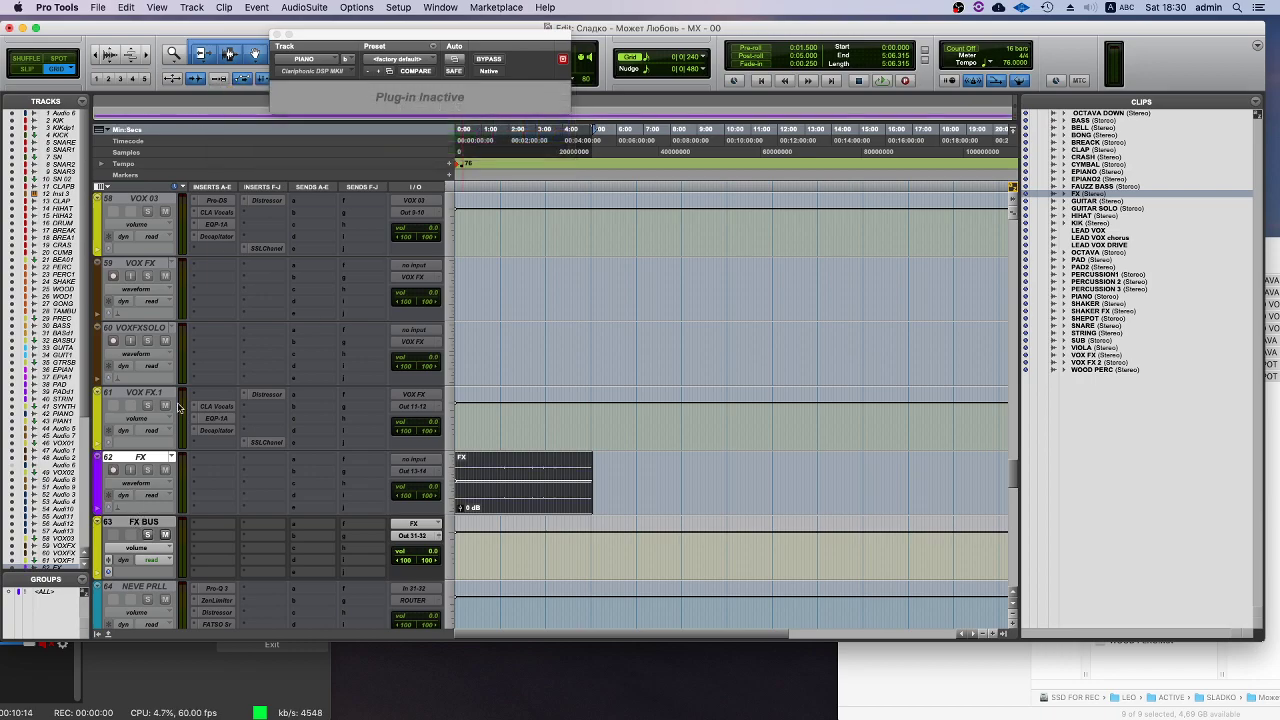
- Make the FX BUS aux track inactive
left_click(143, 522)
right_click(143, 522)
key("Escape")
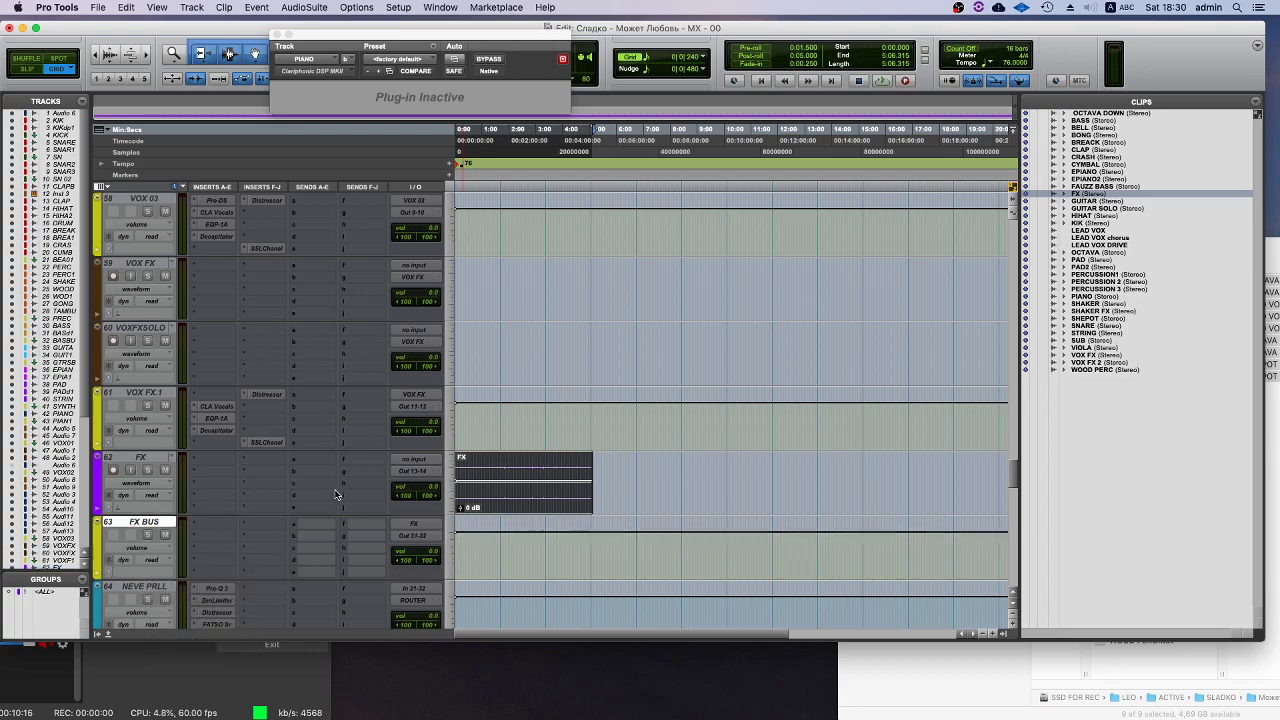
- Duplicate the FX audio track once without its playlists, placing the copy directly after it
scroll(500, 480, "down", 5)
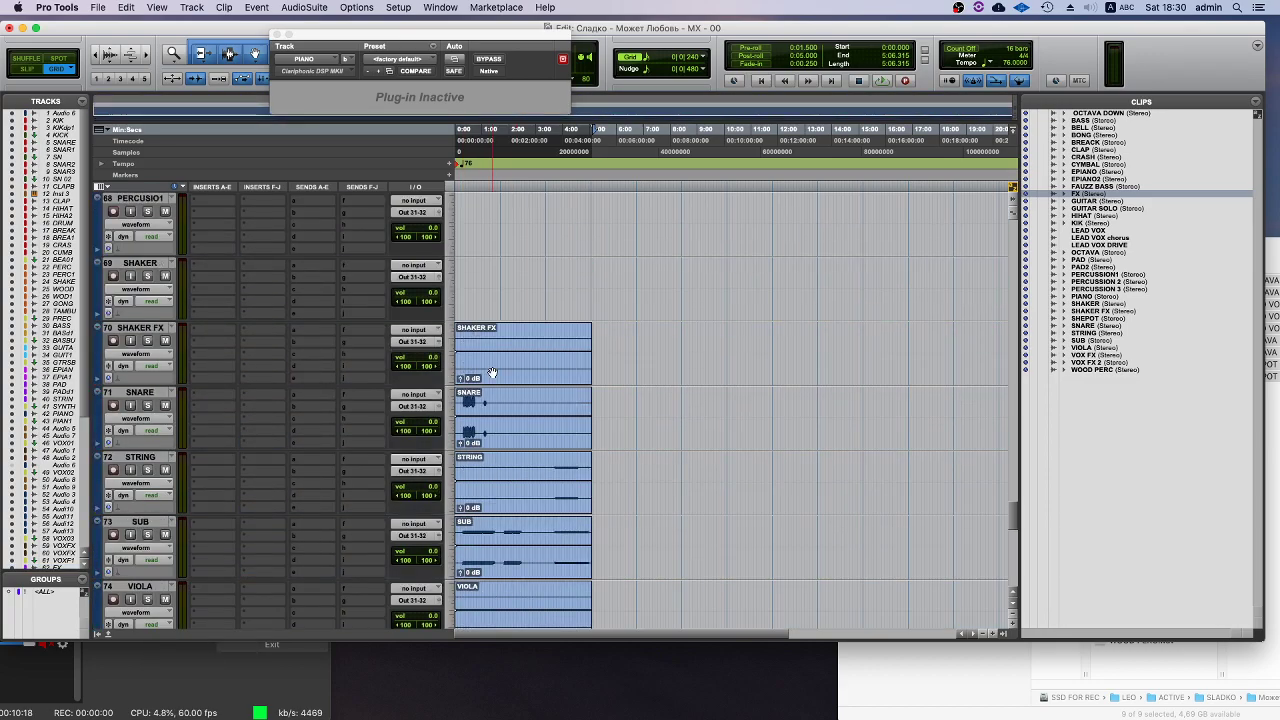
scroll(492, 373, "up", 4)
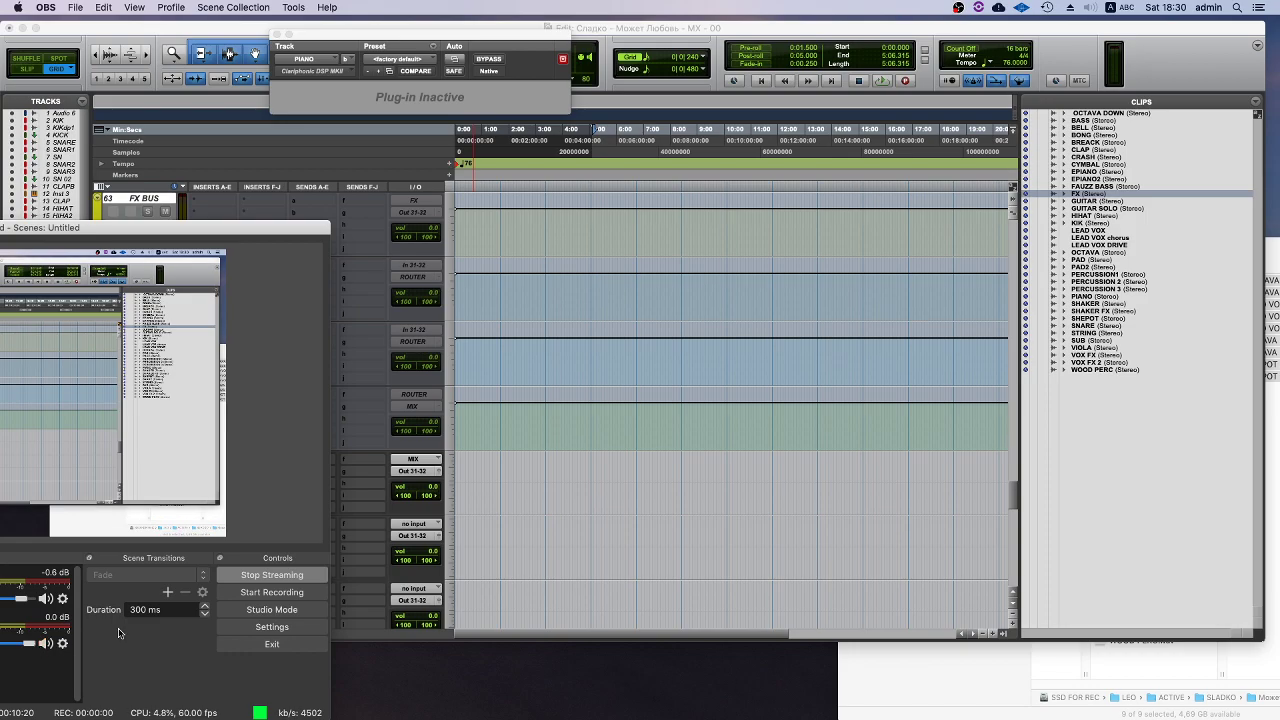
scroll(409, 440, "up", 4)
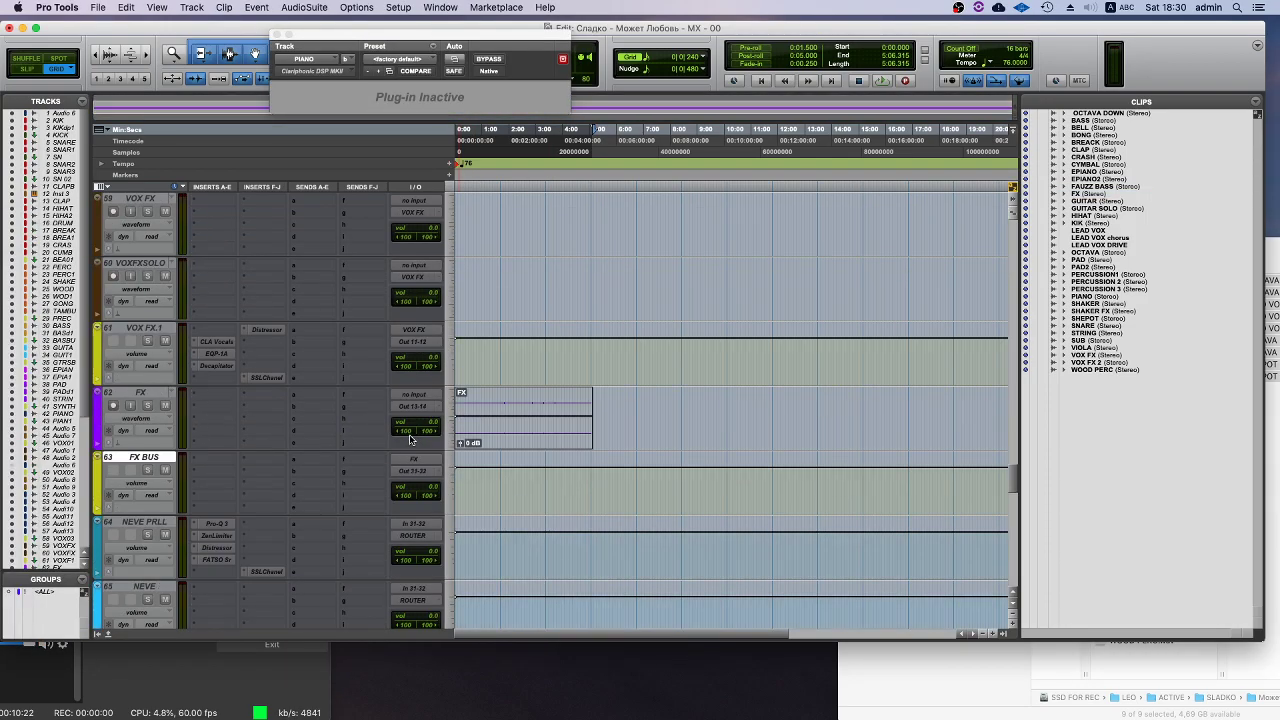
right_click(153, 391)
left_click(609, 454)
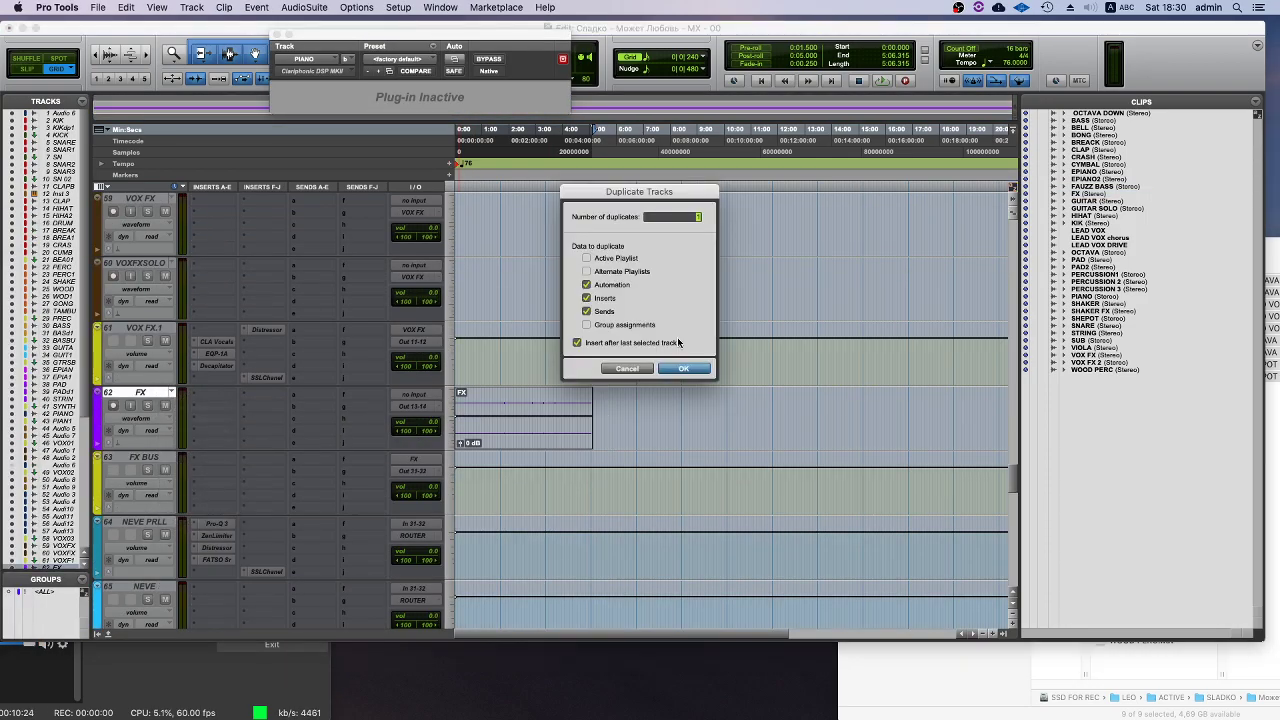
left_click(685, 369)
- Move the SHAKER FX clip from its imported track onto the duplicated FX track, keeping it at the session start
scroll(500, 470, "down", 8)
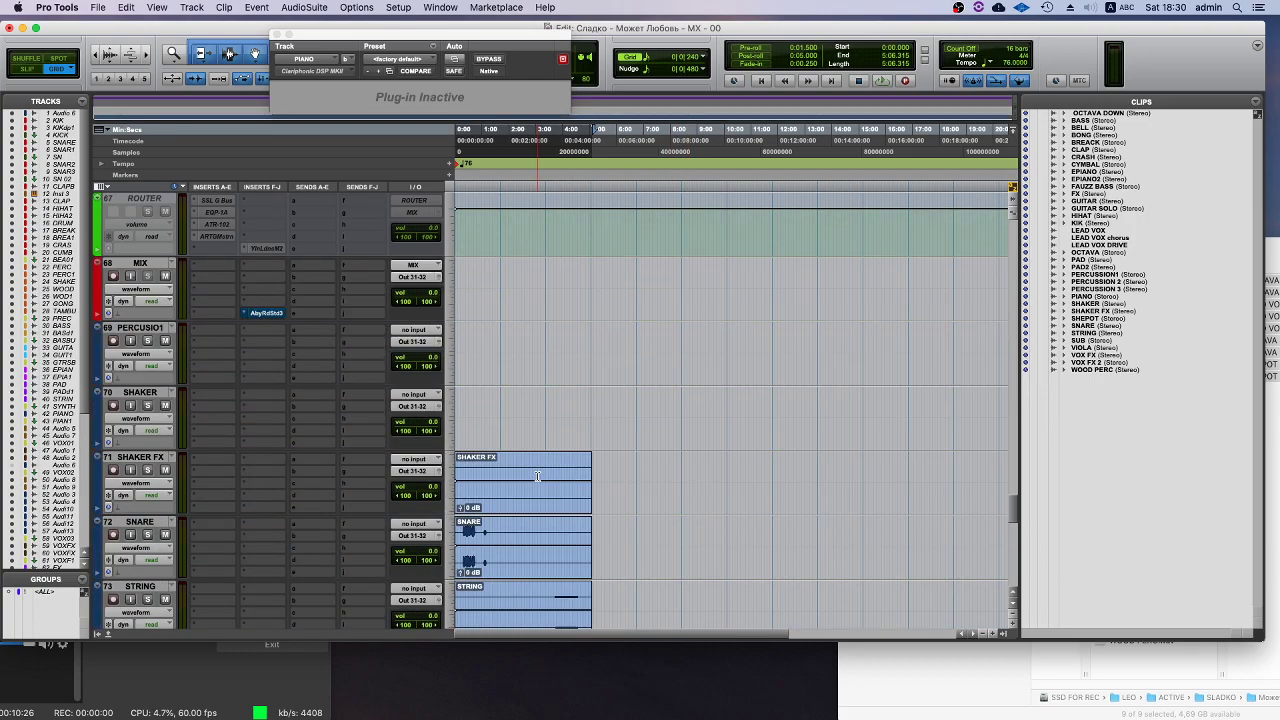
left_click(500, 498)
left_click_drag(496, 495, 468, 300)
- Move the SNARE clip from its imported track onto the template's snare track
scroll(500, 480, "down", 8)
left_click_drag(450, 208, 508, 421)
scroll(508, 421, "down", 20)
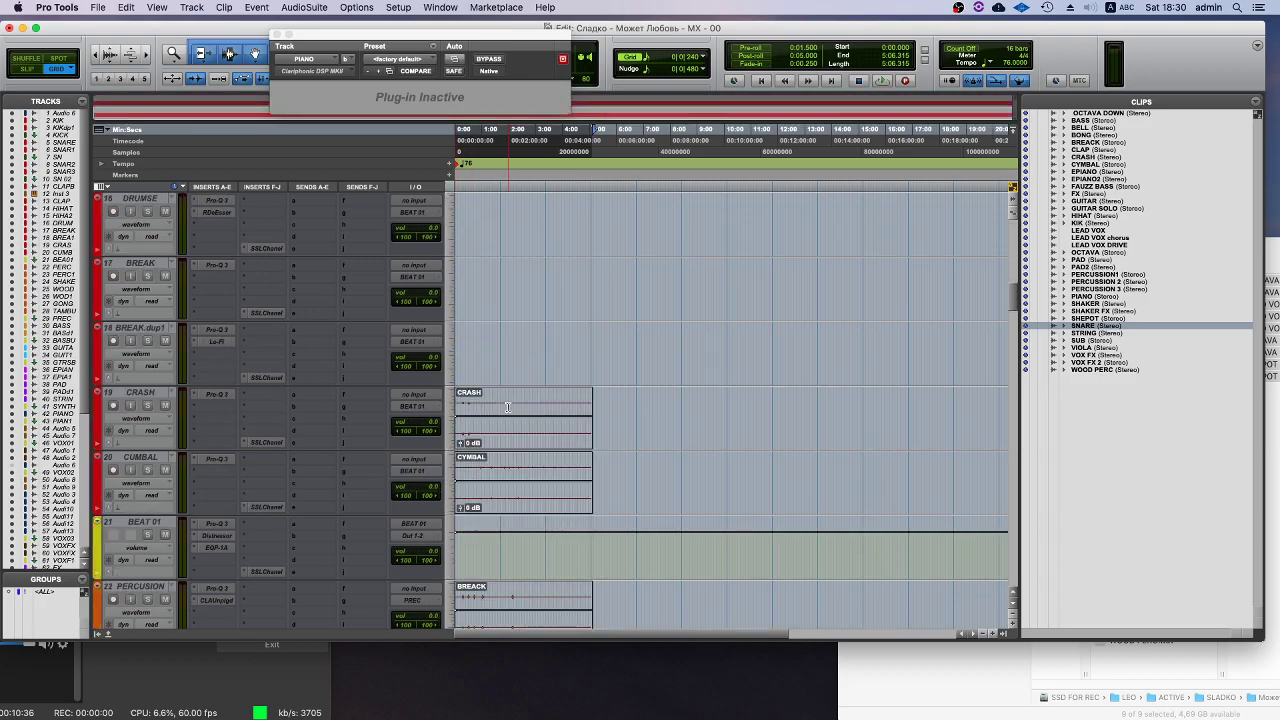
- Delete the emptied imported PERCUSSION1, SHAKER, SHAKER FX and SNARE tracks below the MIX track
scroll(508, 414, "down", 10)
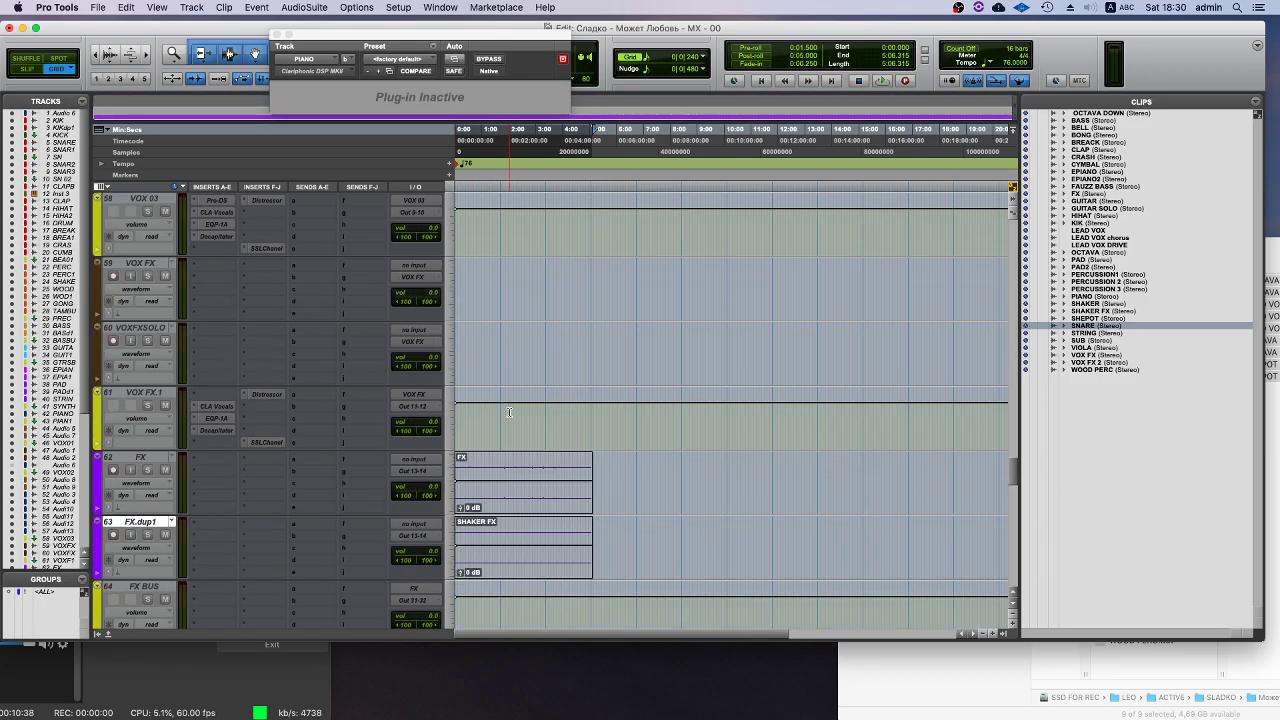
left_click(133, 265)
scroll(133, 265, "up", 3)
left_click(152, 327, "shift")
right_click(152, 328)
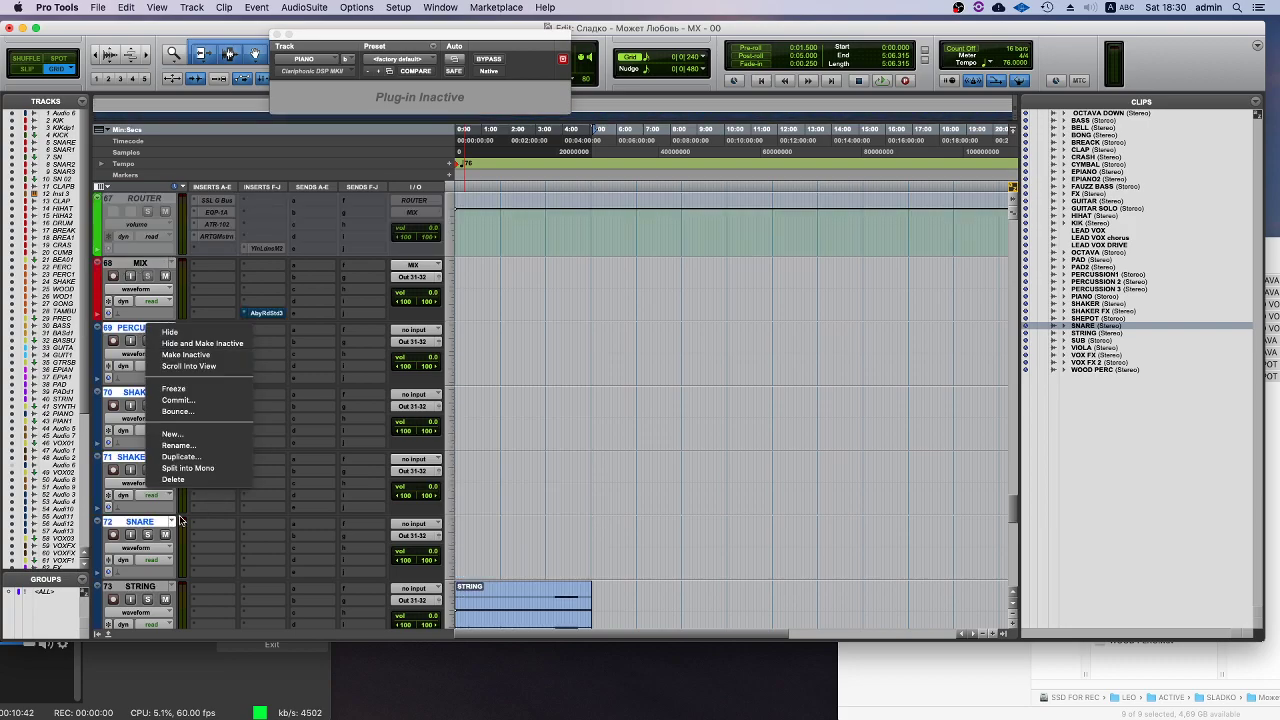
left_click(173, 479)
left_click(558, 330)
left_click(555, 330)
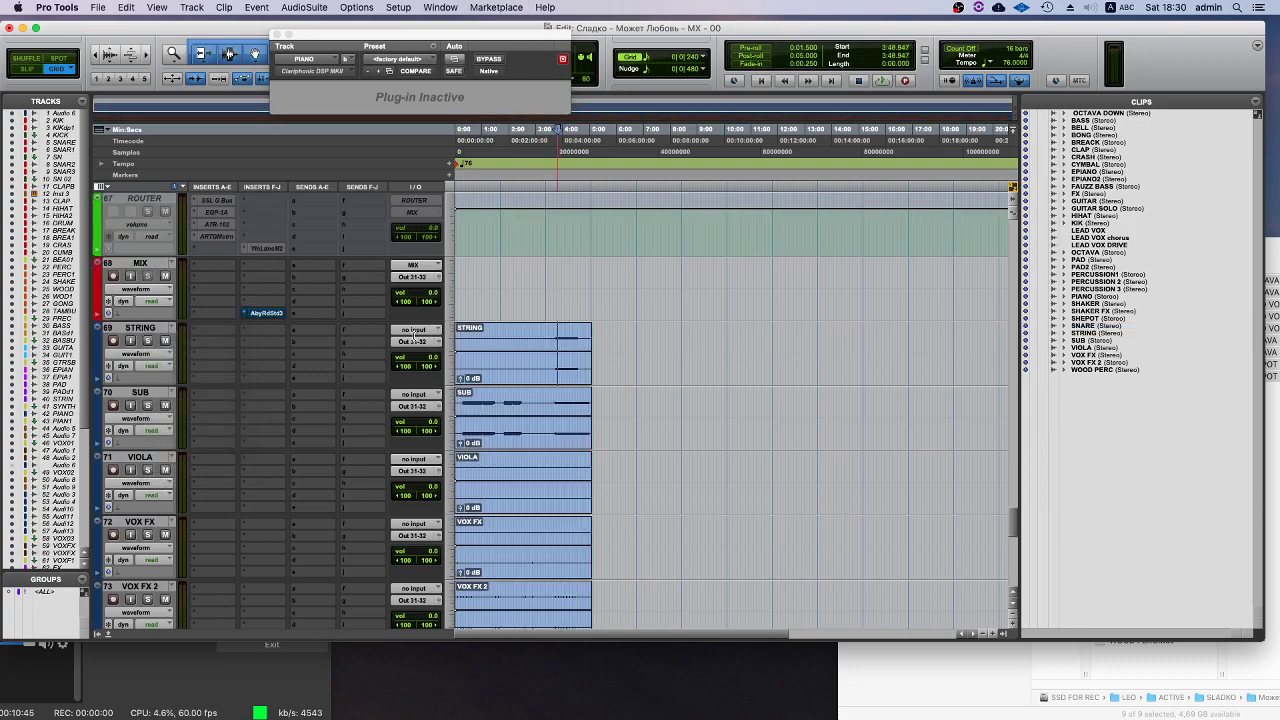
- Move the STRING clip from its imported track onto the template's STRING track above the SYNTHS bus, keeping it at the session start
left_click(143, 328)
scroll(506, 375, "up", 15)
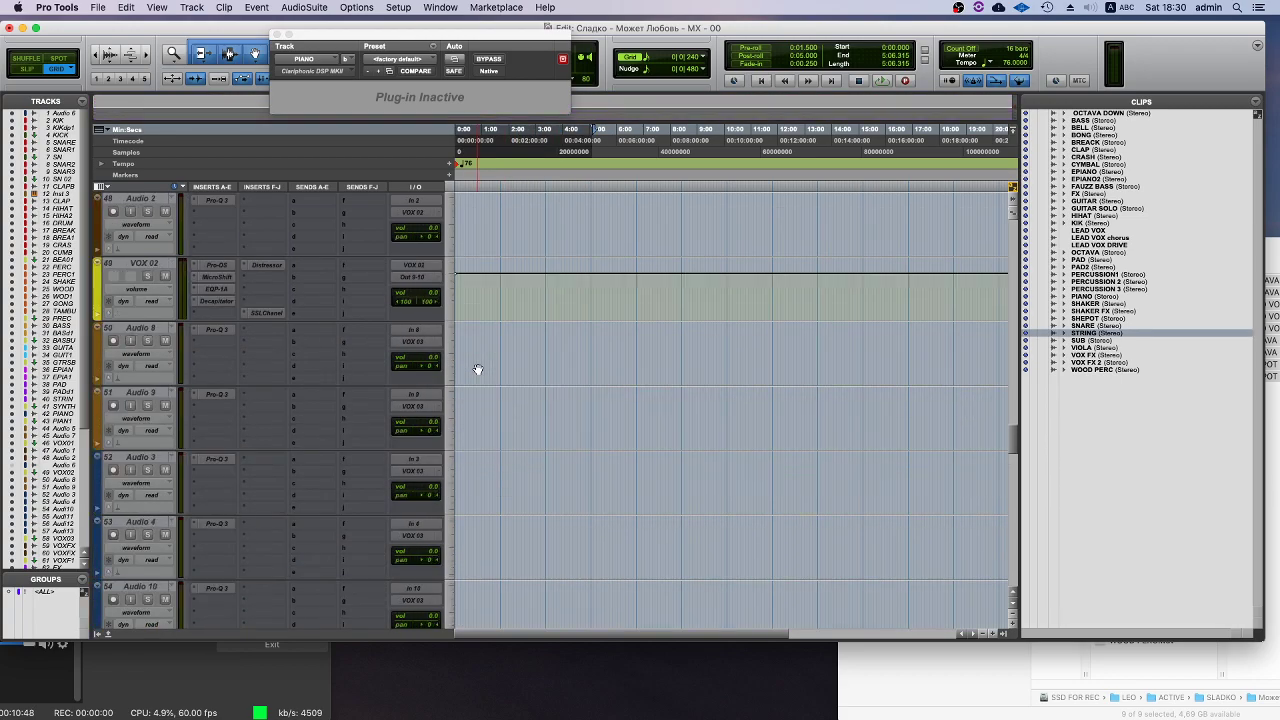
scroll(478, 370, "up", 5)
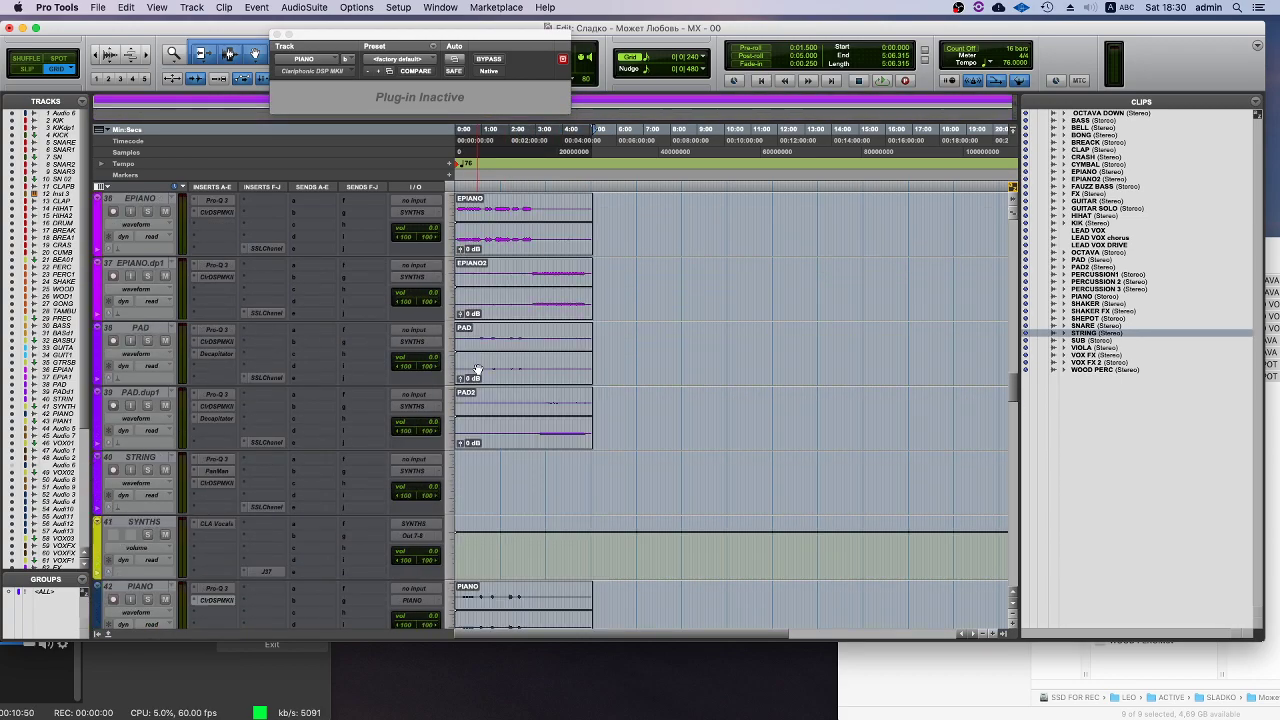
scroll(517, 457, "down", 17)
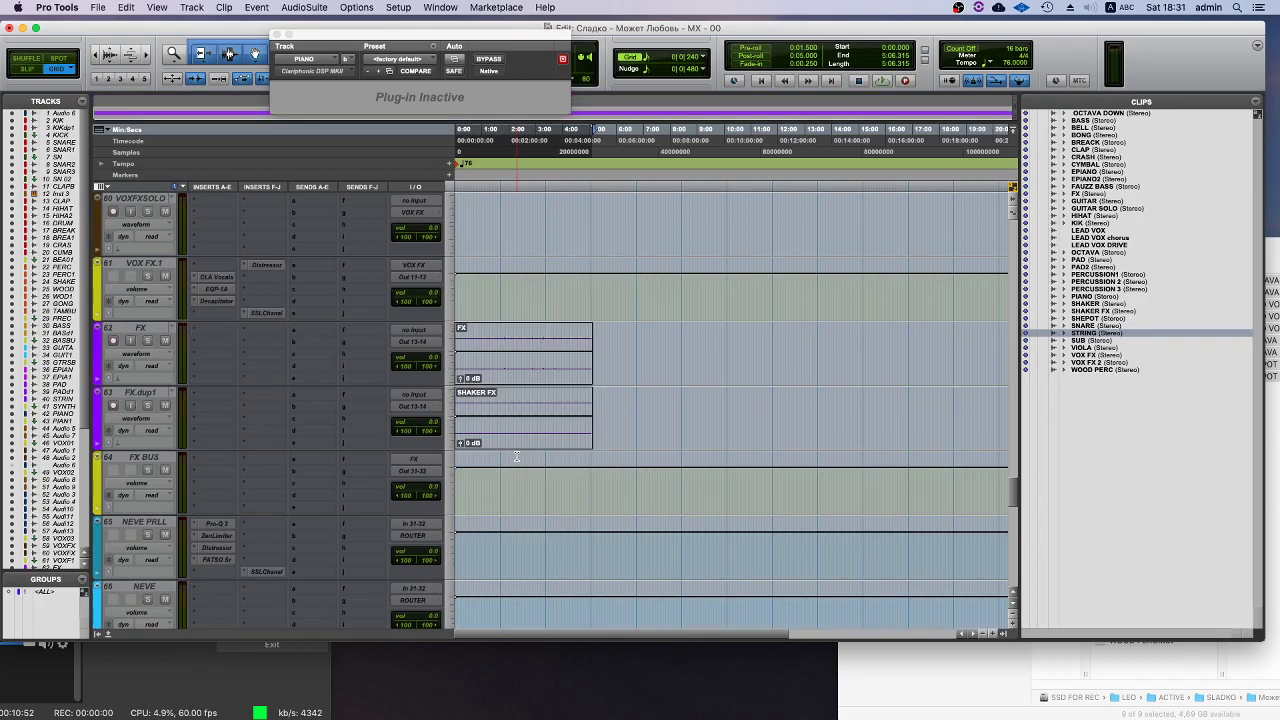
scroll(470, 260, "up", 15)
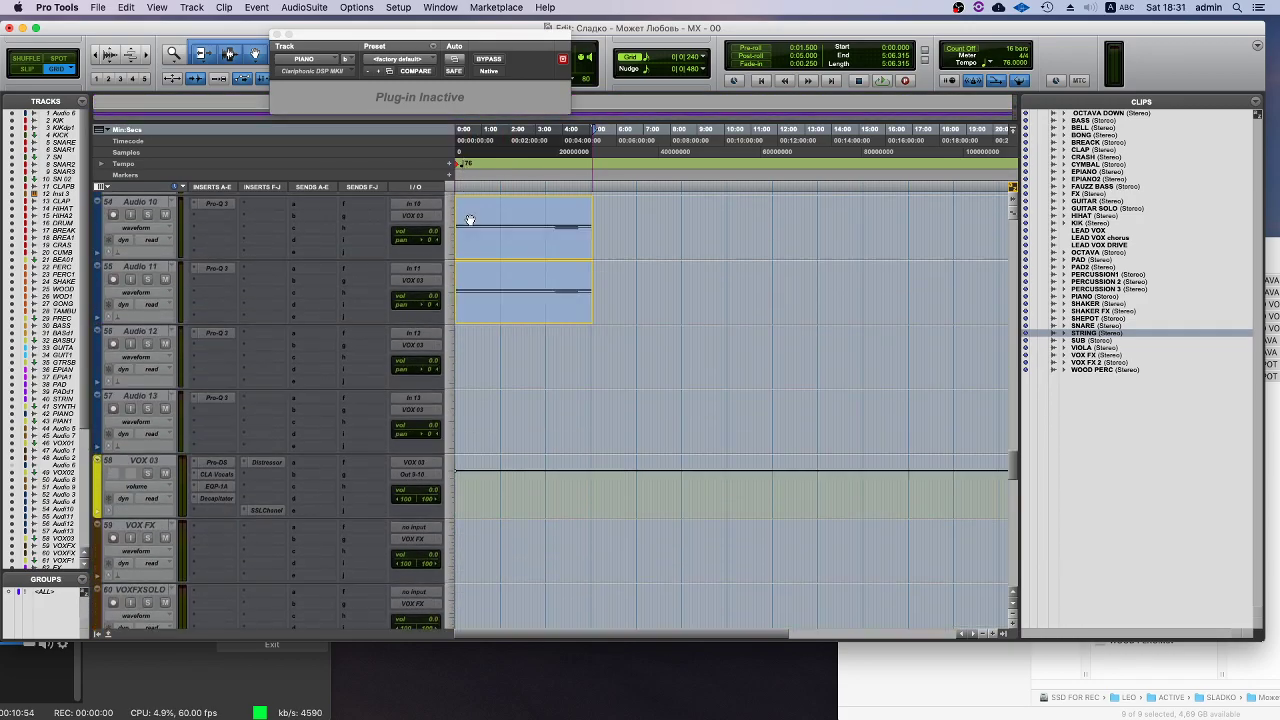
scroll(470, 400, "up", 2)
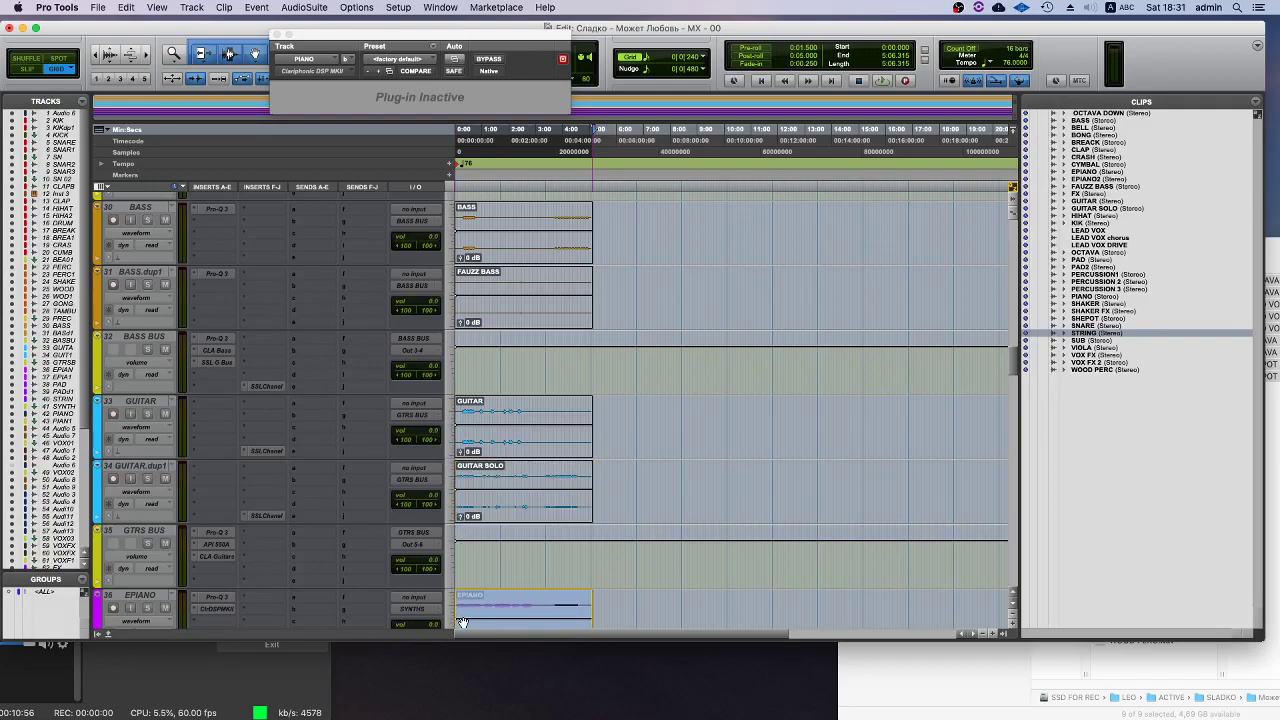
left_click(472, 528)
scroll(543, 420, "down", 16)
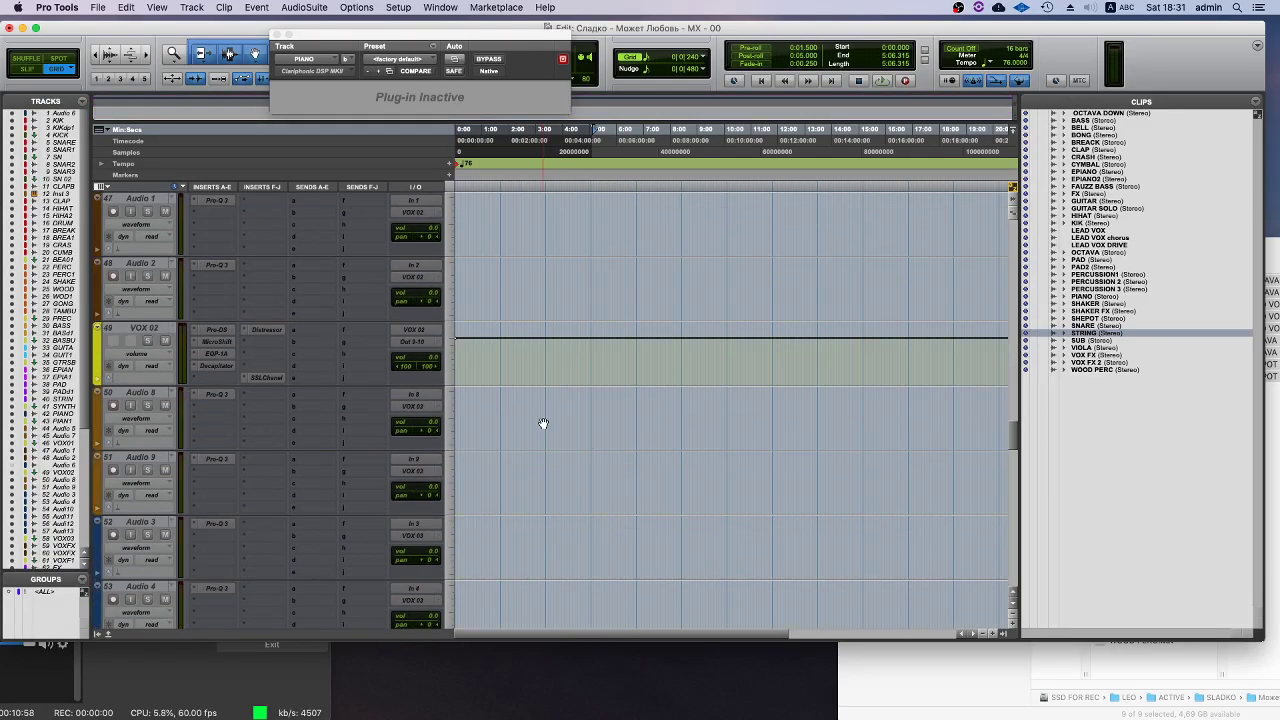
- Split the template's BASS track into mono, and delete the resulting BASS.L and BASS.R tracks
scroll(543, 418, "down", 3)
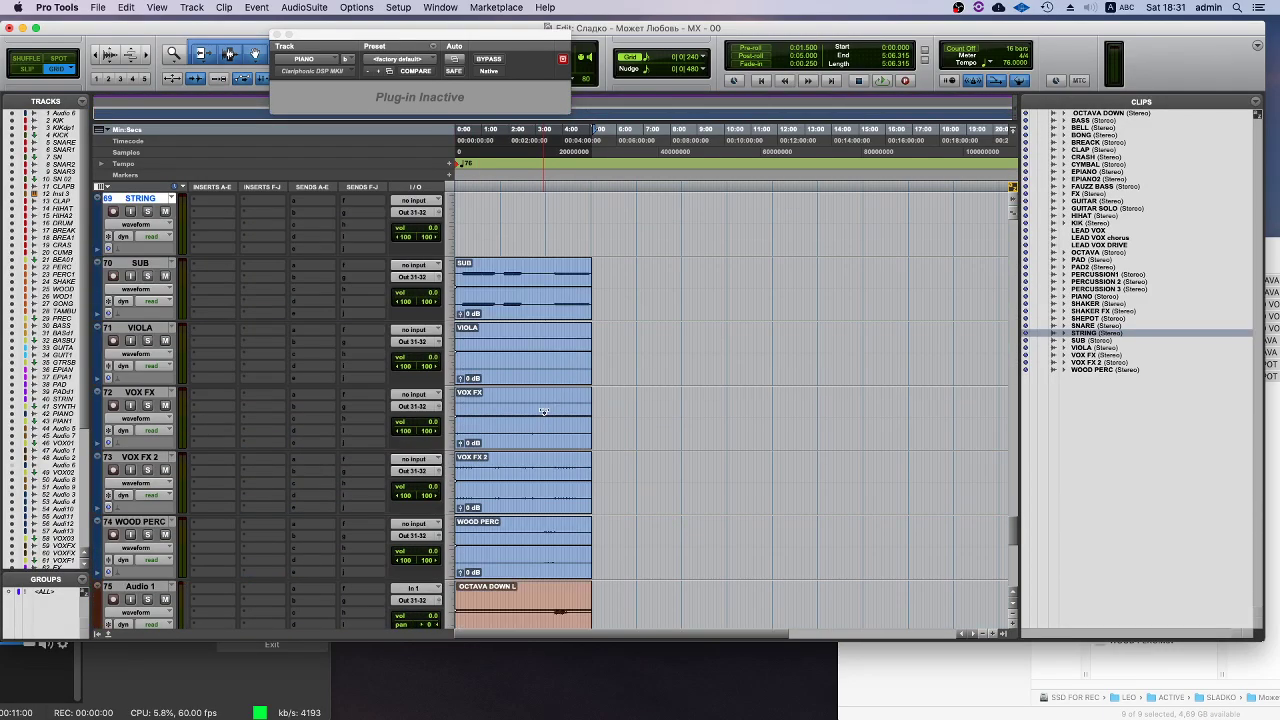
left_click(505, 306)
scroll(505, 306, "up", 20)
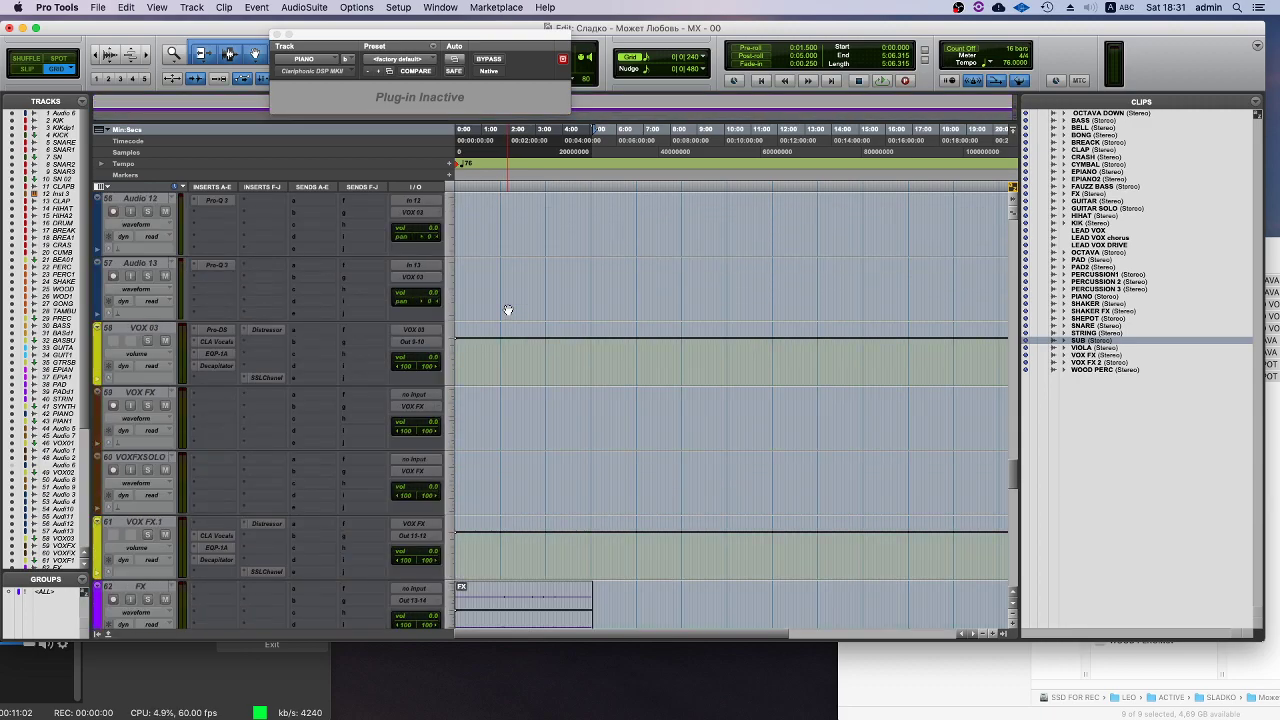
scroll(505, 306, "up", 2)
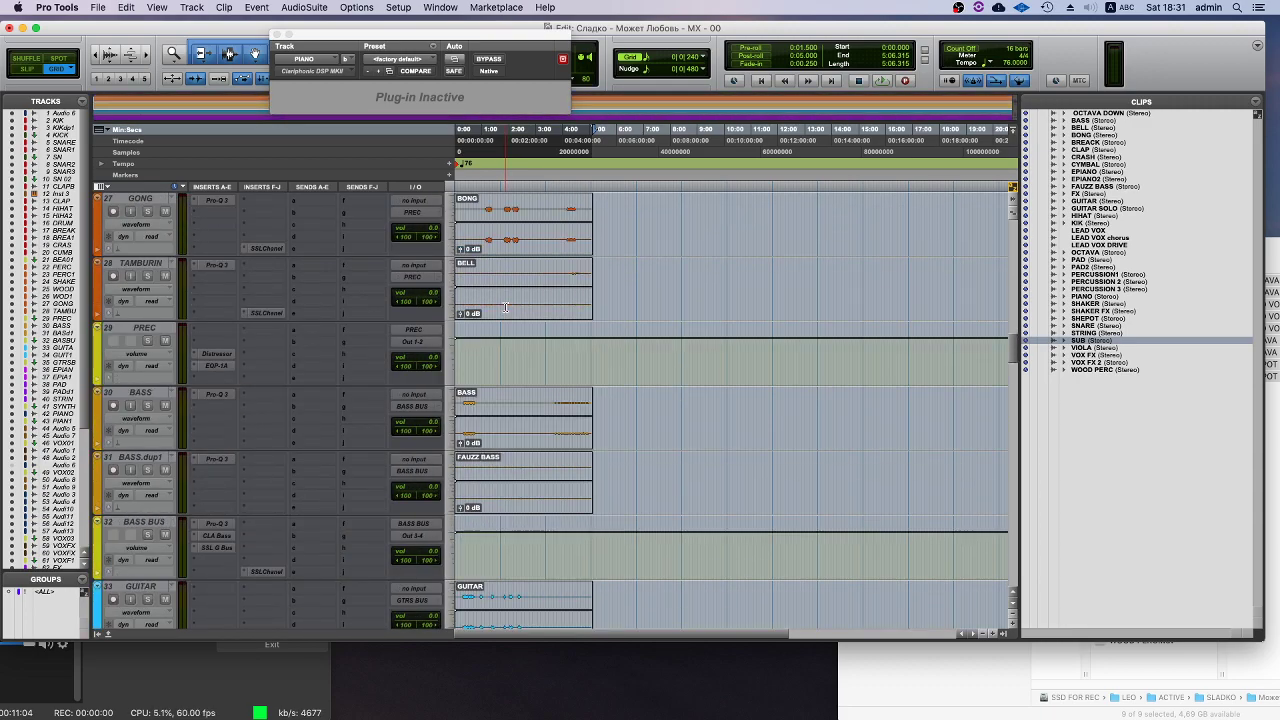
right_click(130, 391)
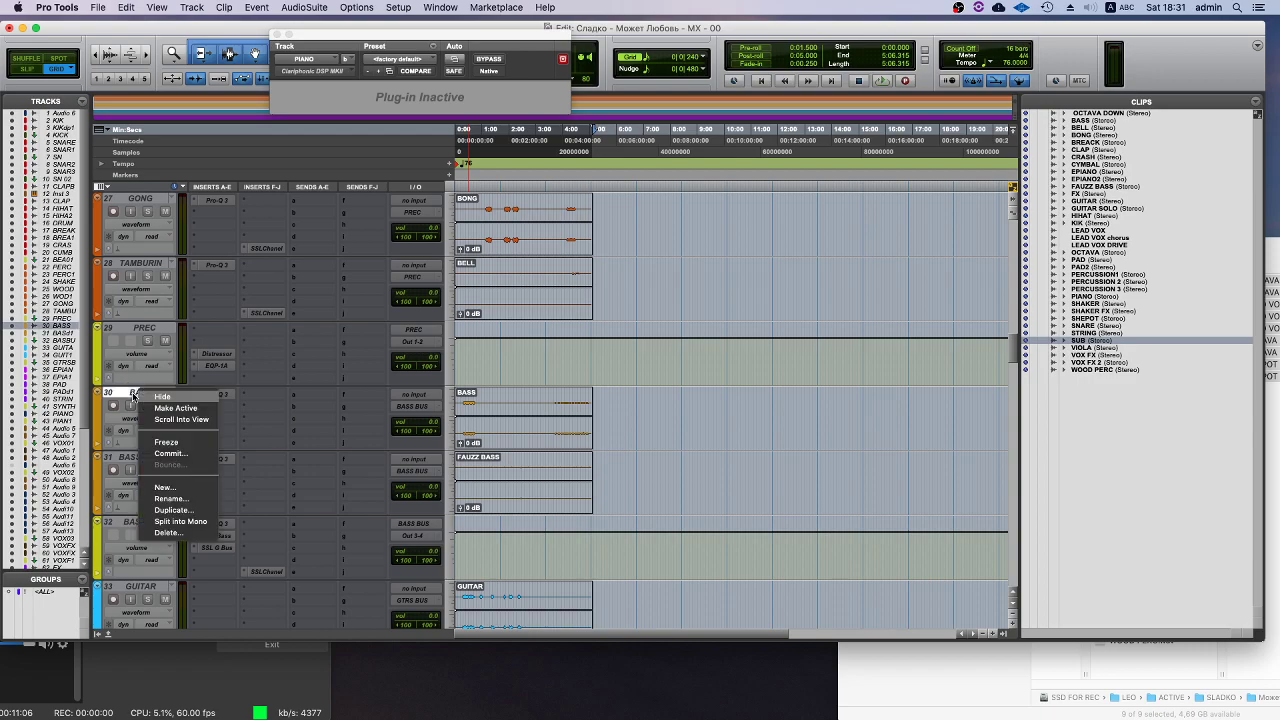
left_click(138, 384)
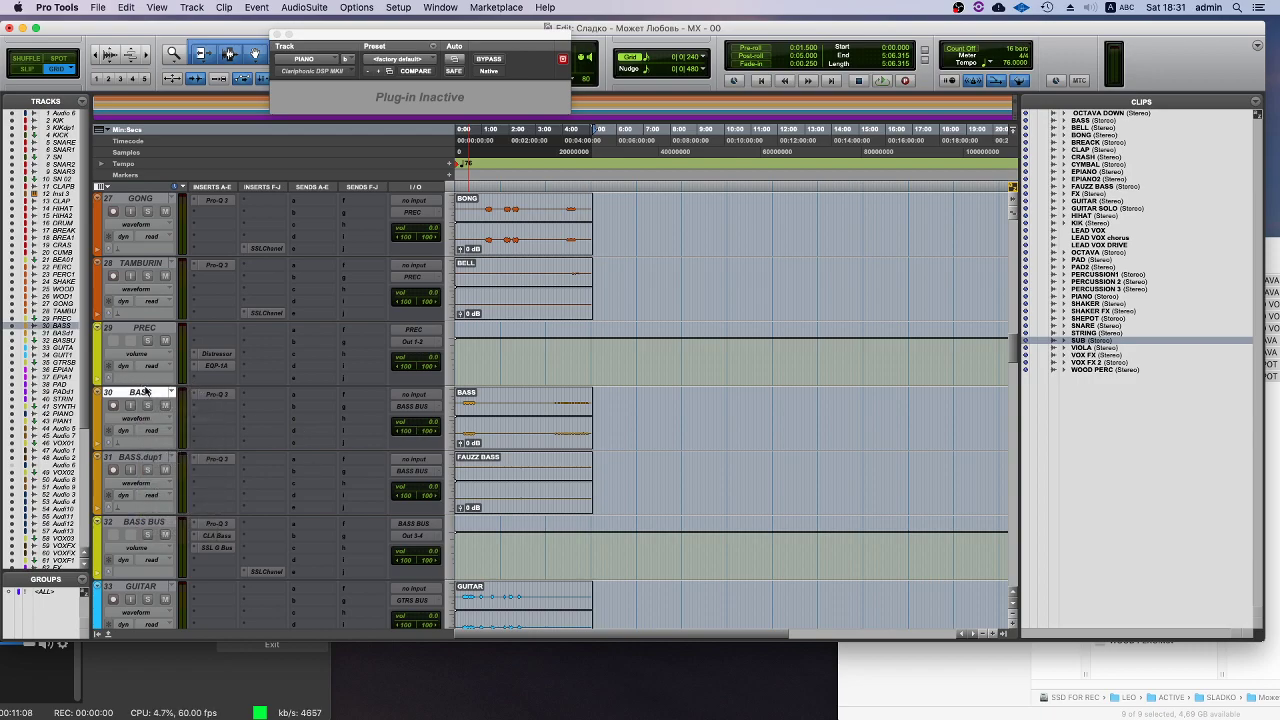
right_click(147, 391)
left_click(180, 517)
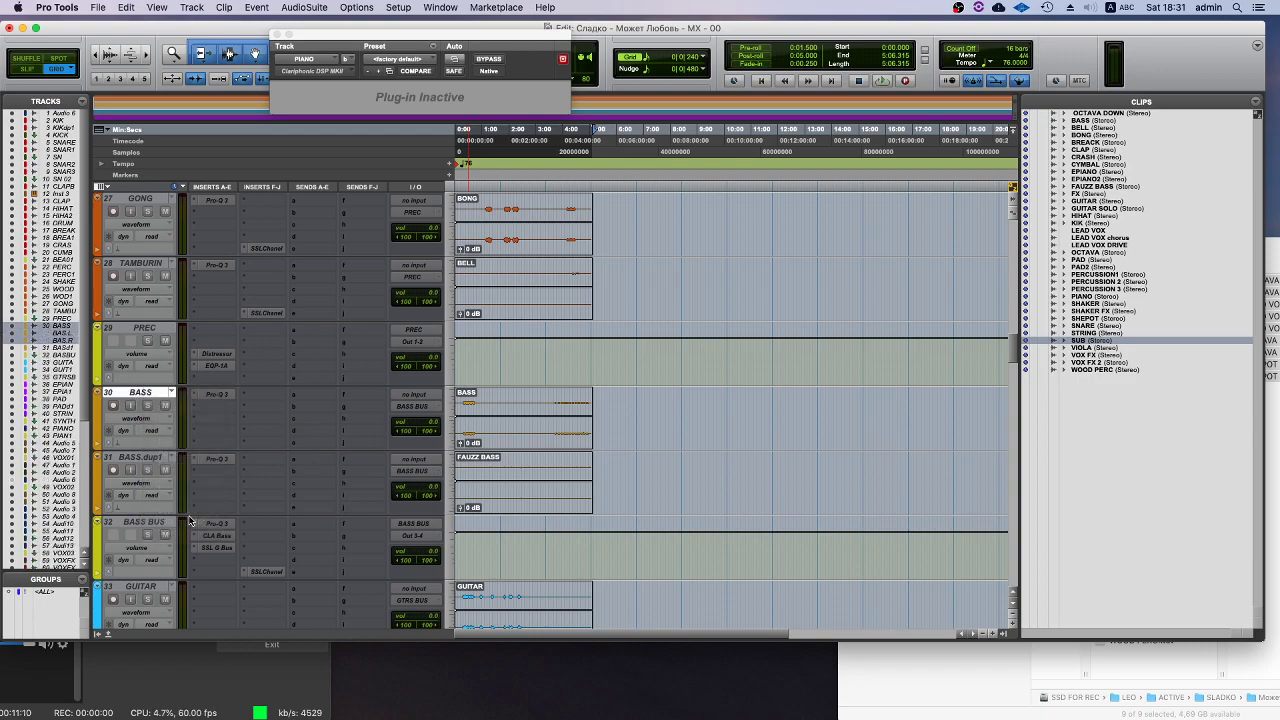
right_click(155, 456)
left_click(175, 588)
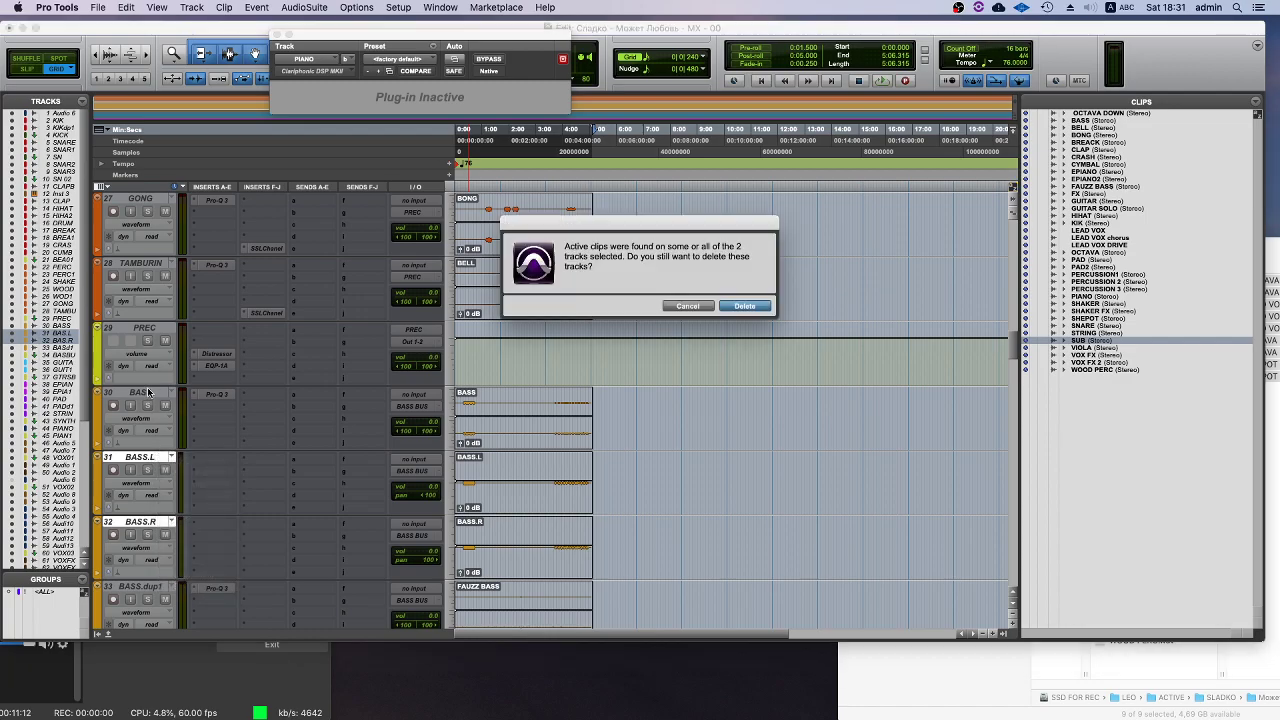
left_click(744, 306)
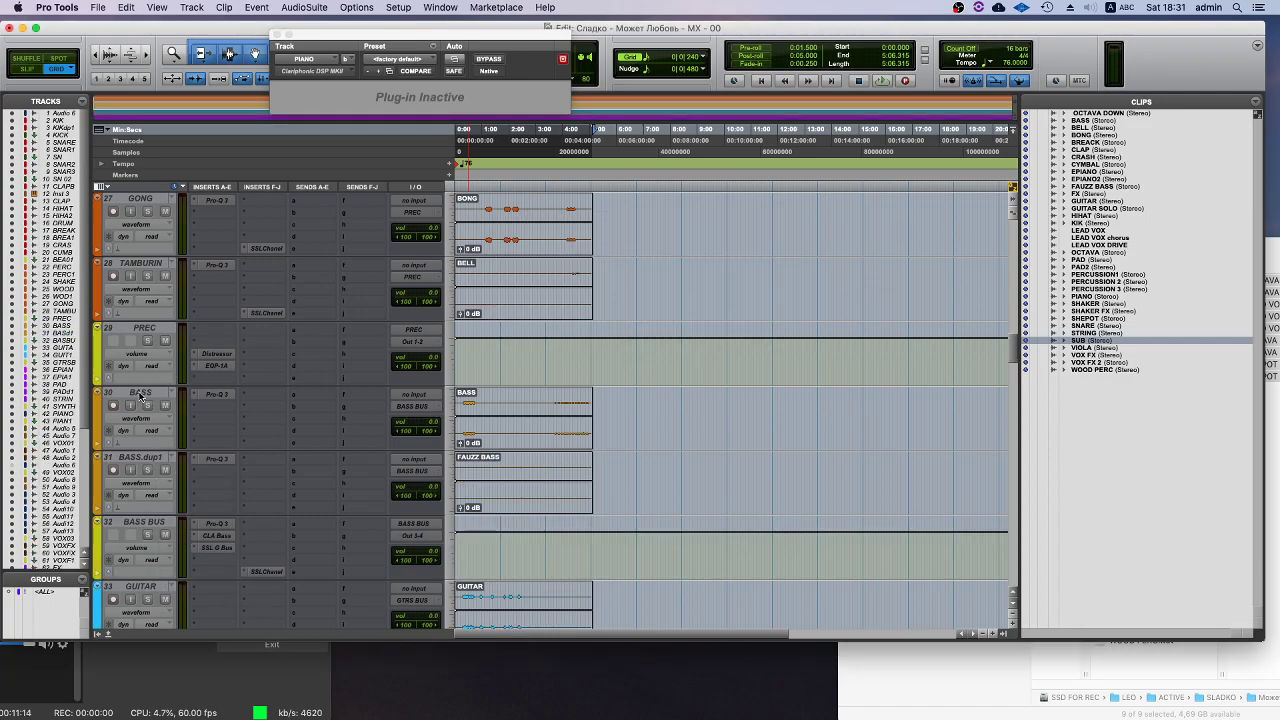
- Duplicate the BASS track without its playlists, inserting the copy directly after it
right_click(140, 396)
left_click(180, 505)
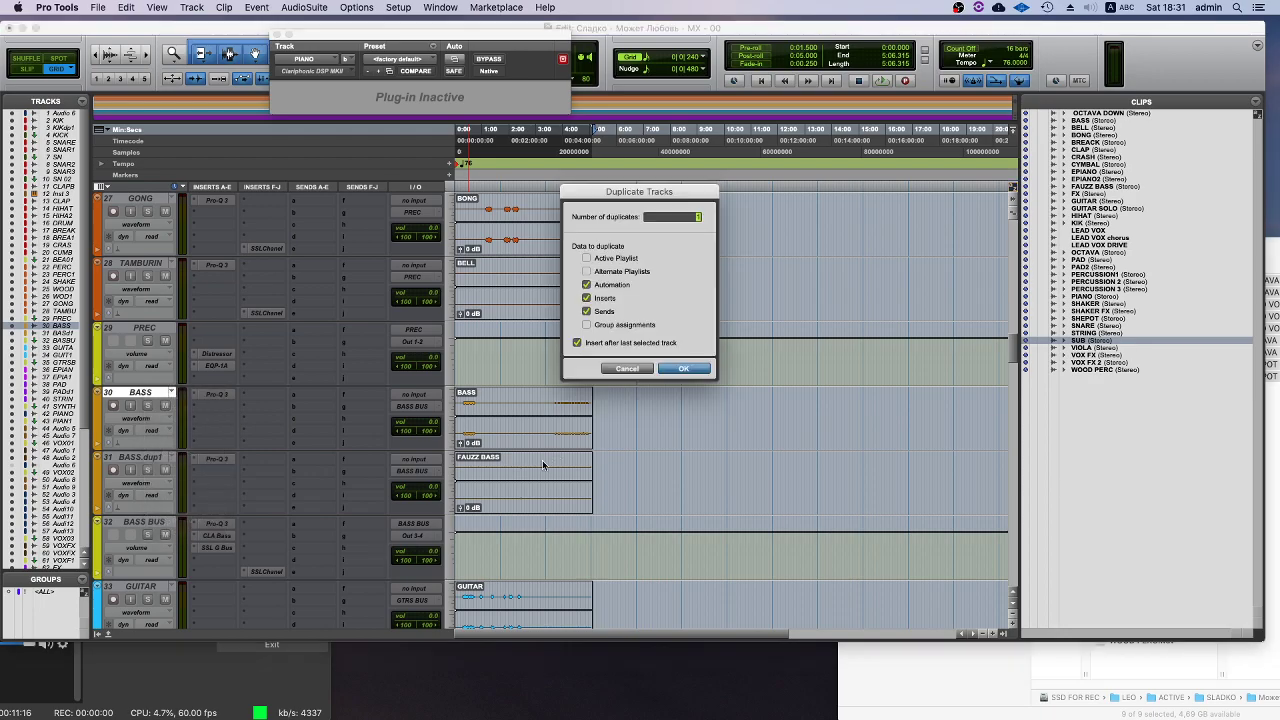
left_click(690, 371)
- Move the SUB clip from its imported track onto the duplicated bass track, keeping it at the session start
scroll(544, 488, "down", 15)
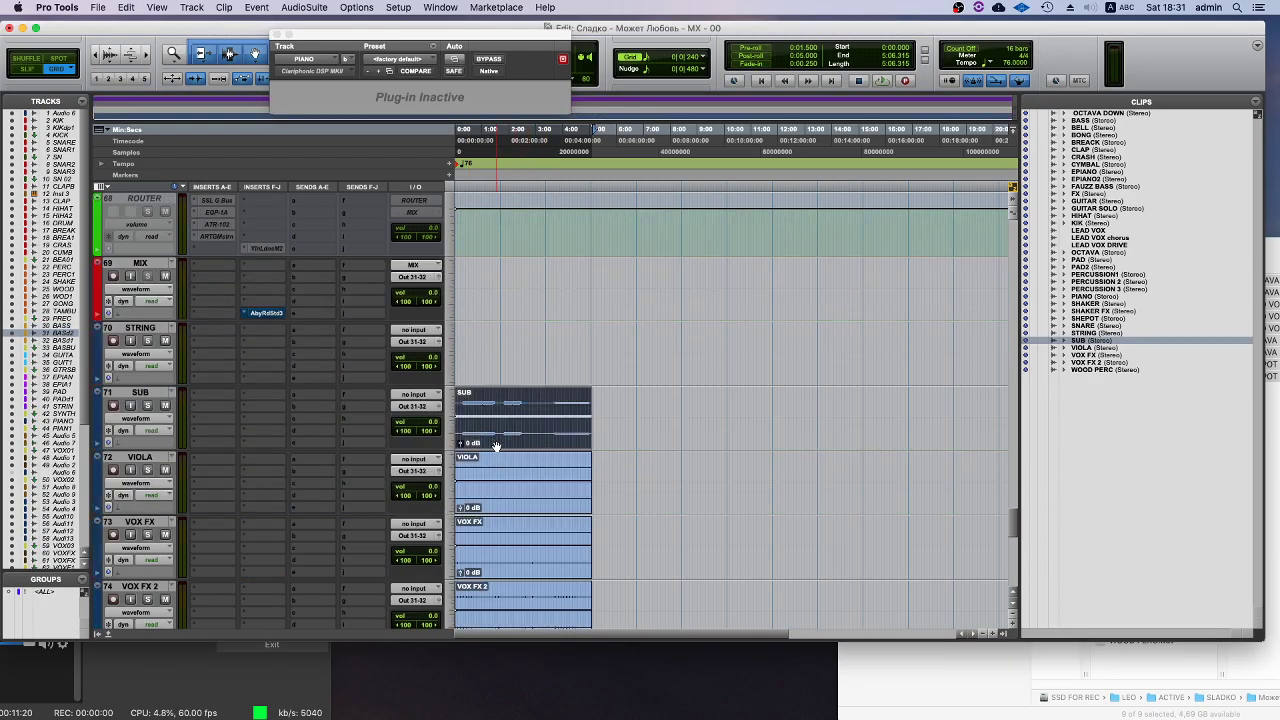
scroll(494, 320, "up", 15)
scroll(470, 400, "up", 7)
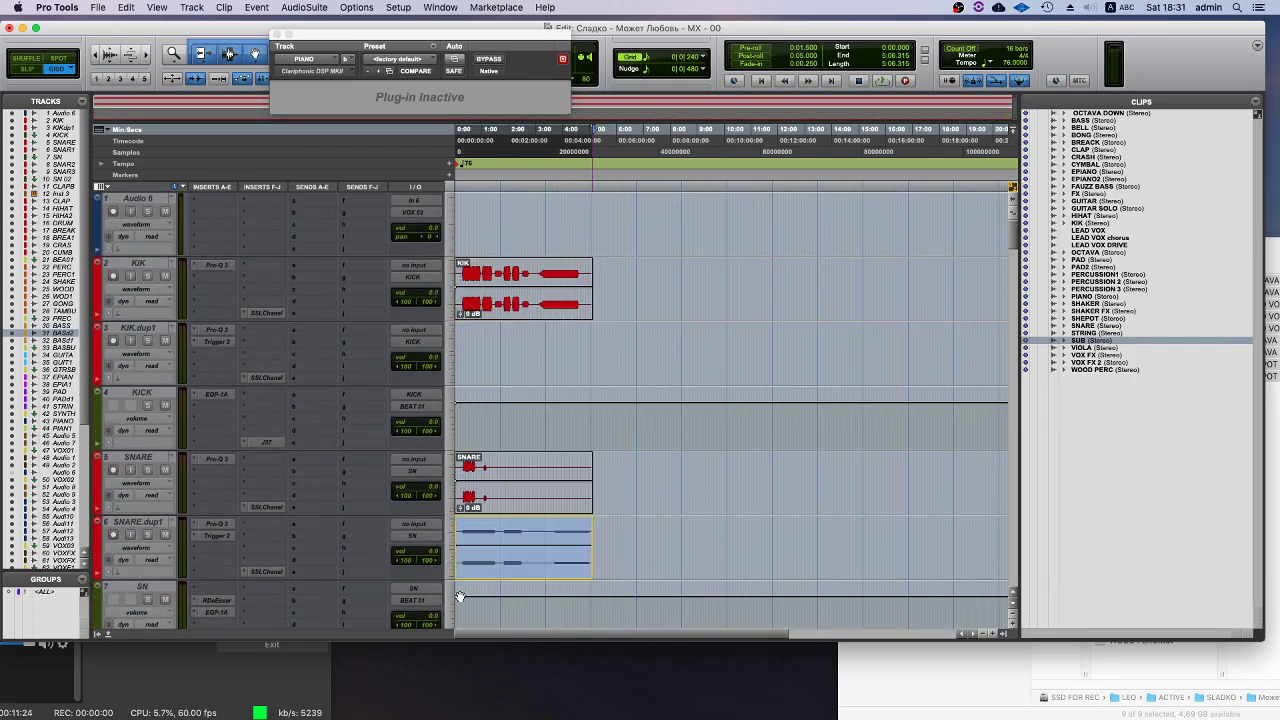
scroll(463, 627, "down", 7)
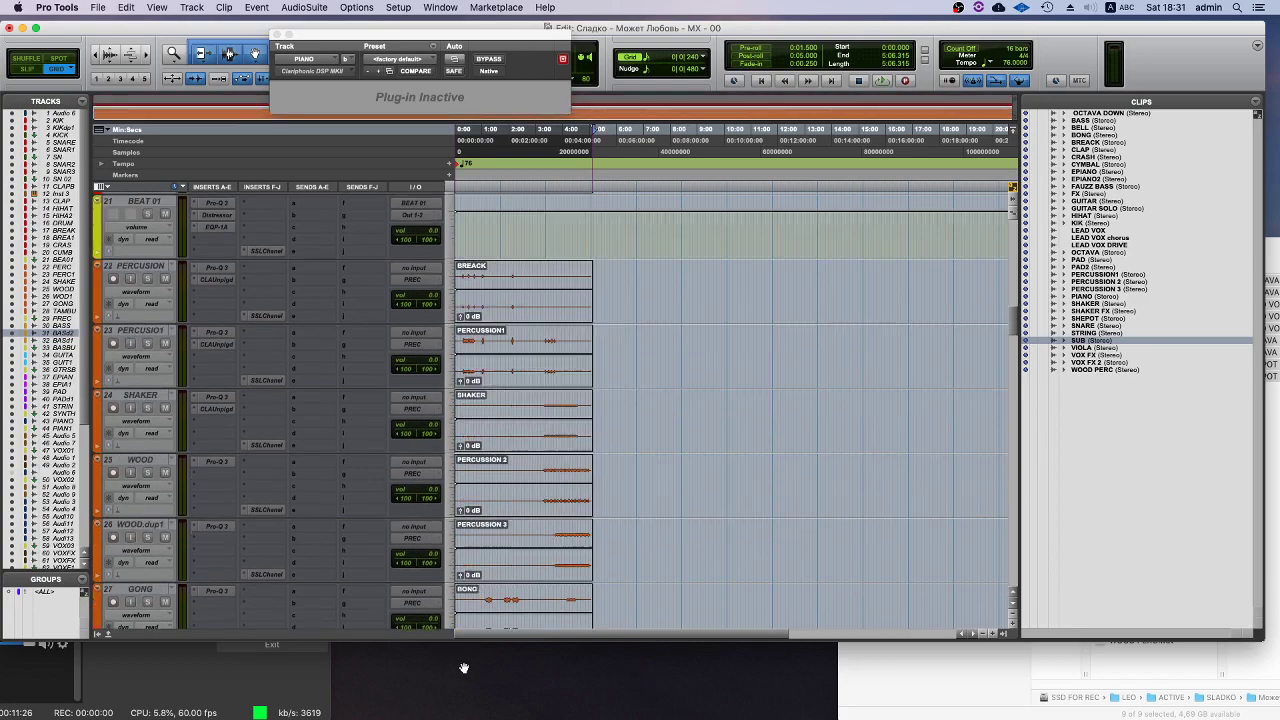
scroll(400, 560, "down", 2)
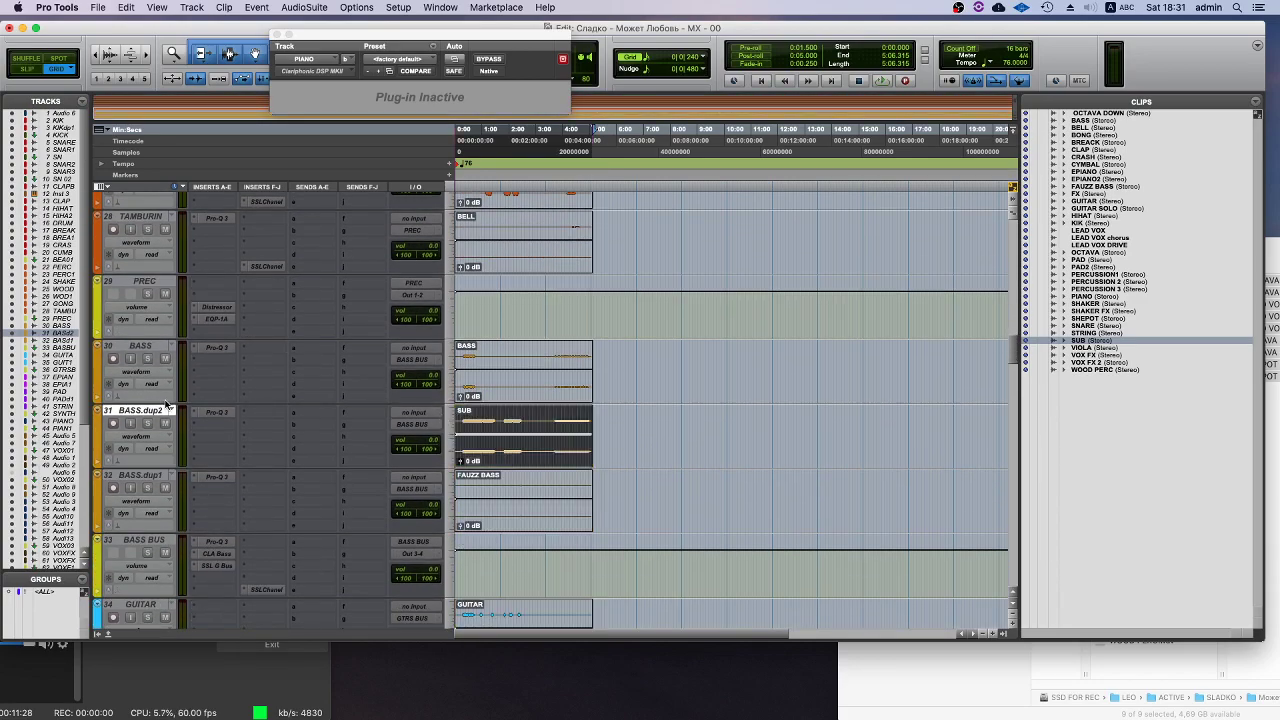
- Rename the duplicated bass track holding the SUB clip as SUB
double_click(139, 411)
type("SUB")
key("Return")
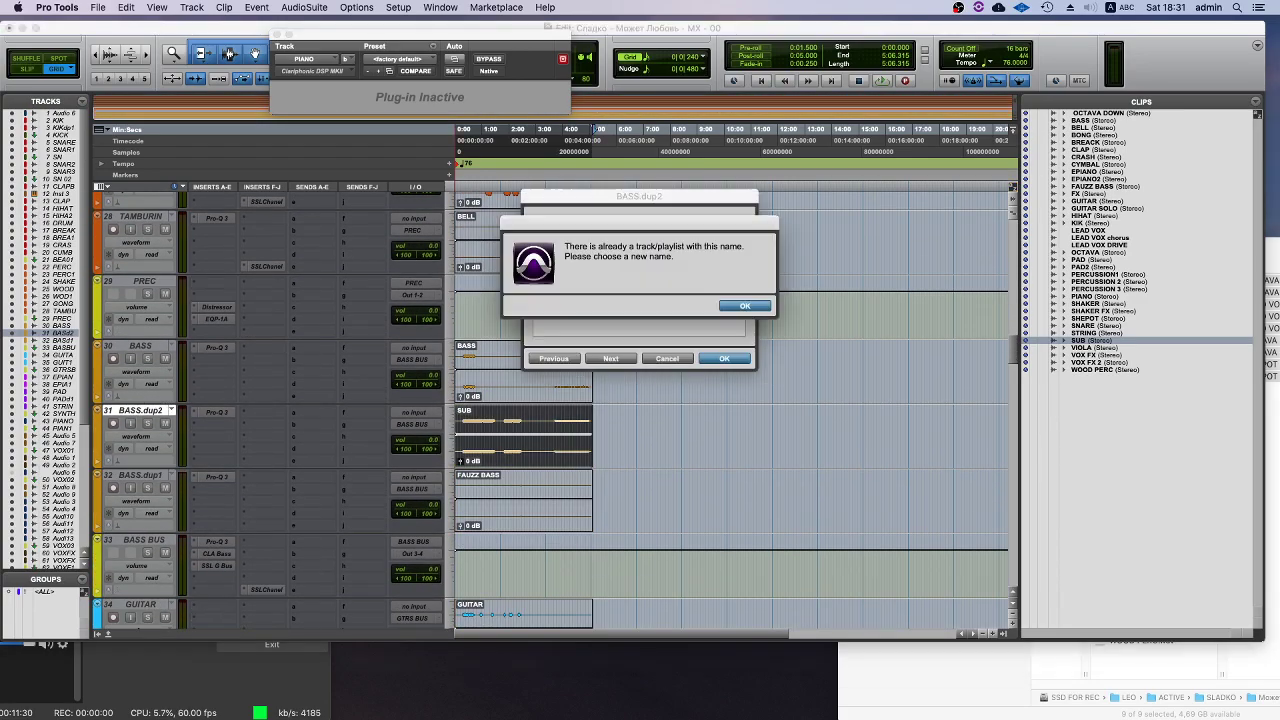
left_click(745, 306)
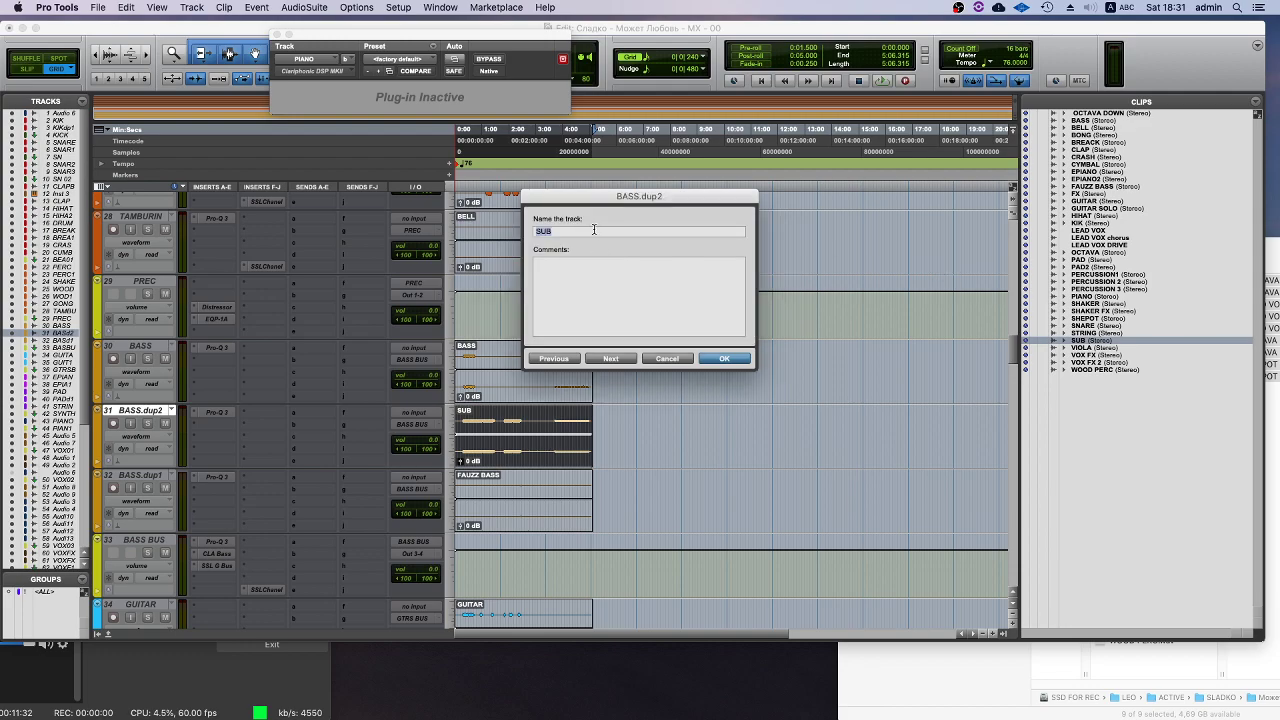
left_click(733, 361)
- Move the VOX FX clip from its imported track onto the template's VOX FX track, keeping it at the session start
scroll(505, 438, "down", 15)
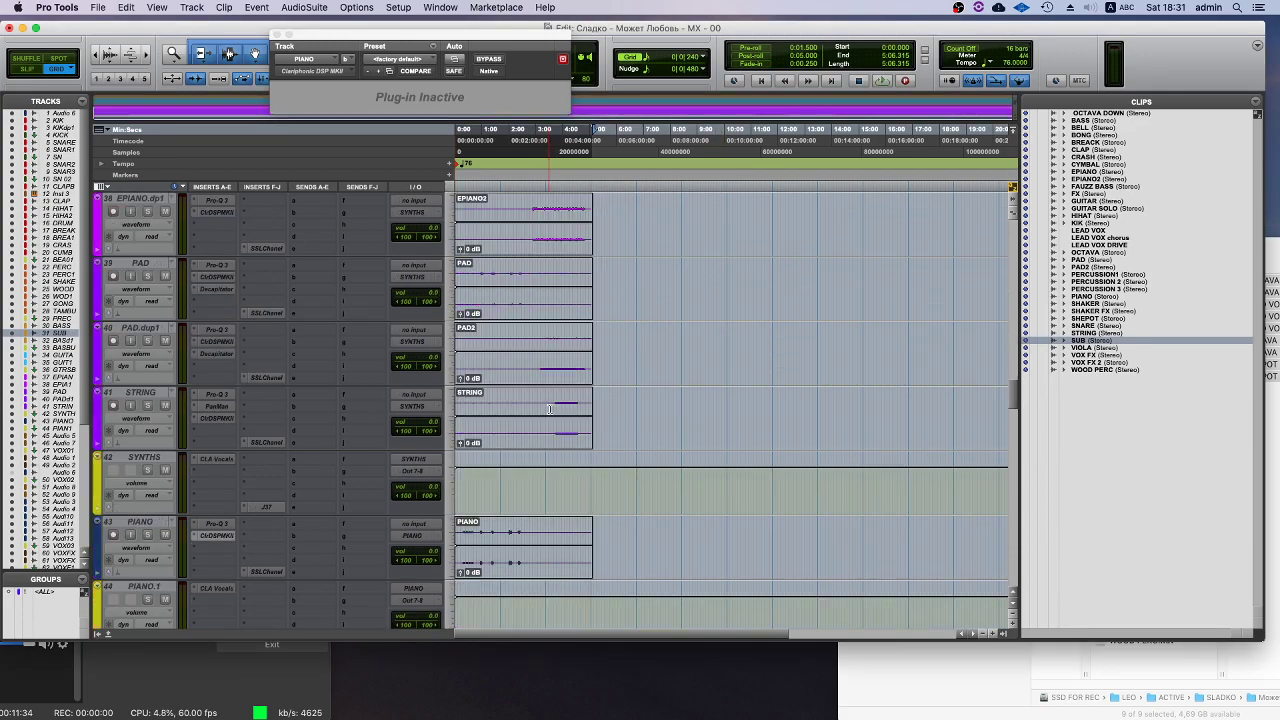
scroll(490, 442, "down", 3)
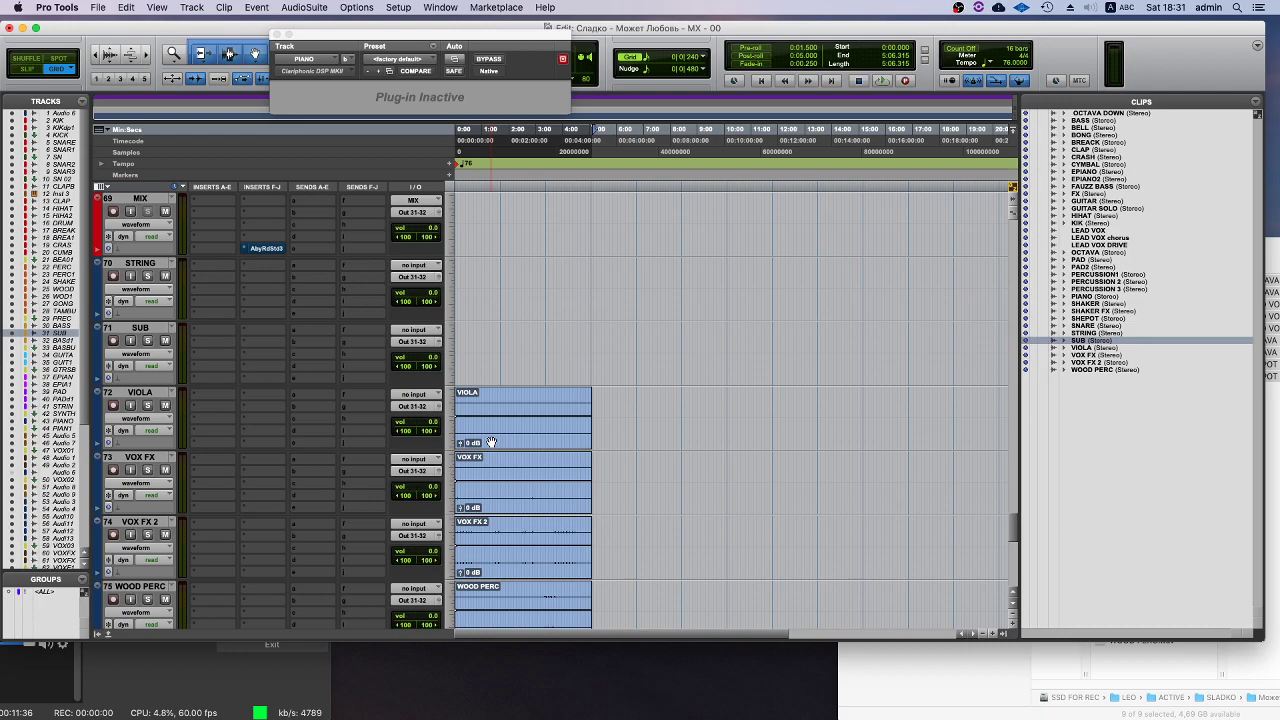
scroll(491, 442, "down", 10)
scroll(491, 440, "up", 9)
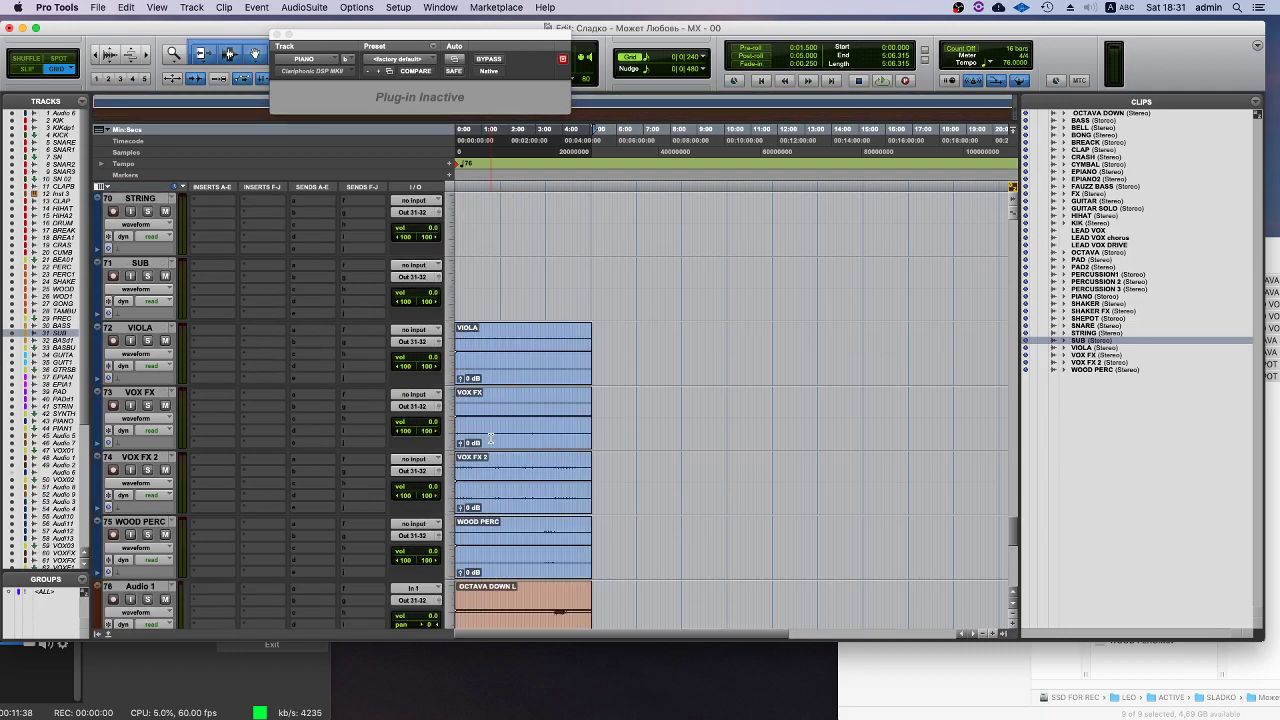
left_click(489, 374)
left_click(495, 431)
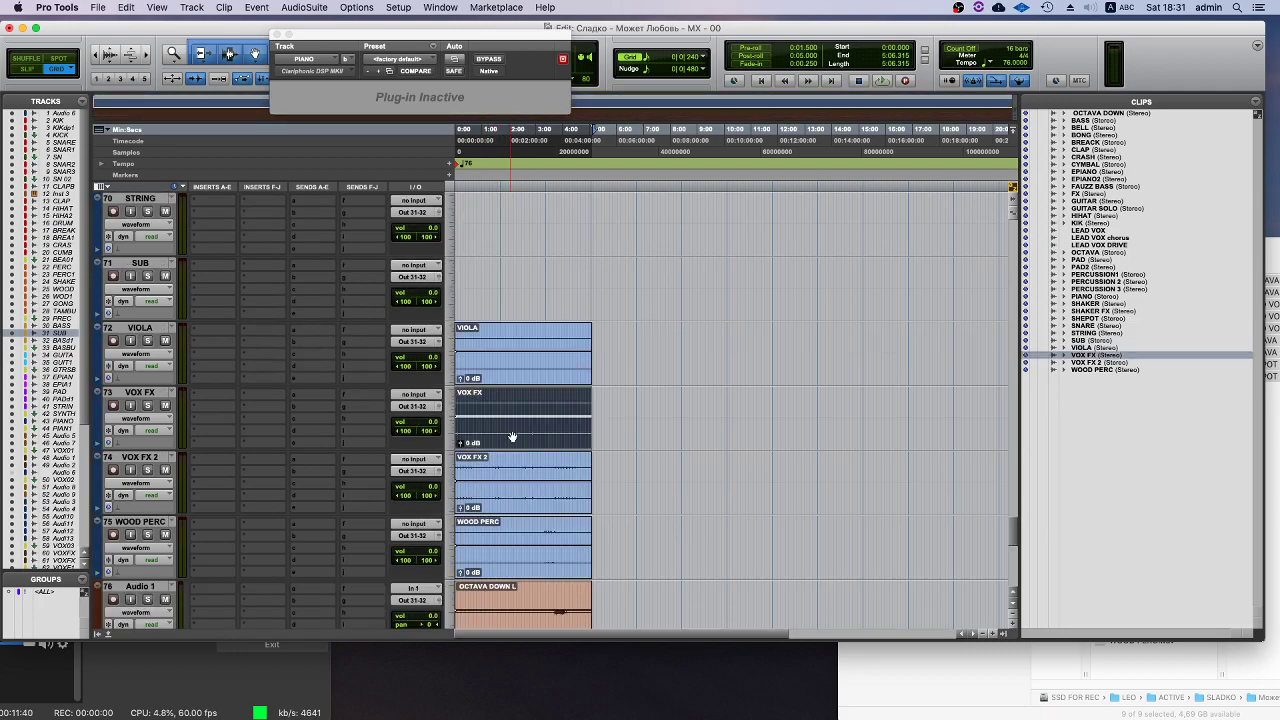
scroll(509, 437, "up", 7)
scroll(528, 417, "down", 8)
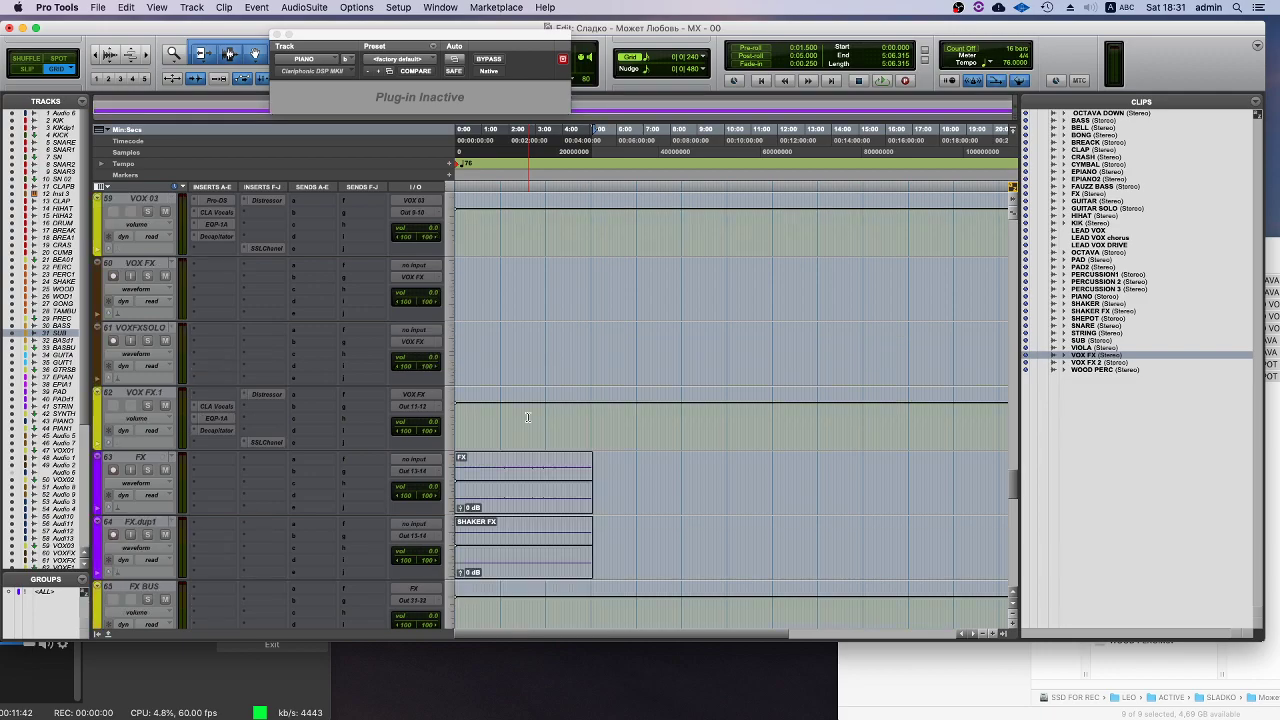
scroll(502, 379, "up", 8)
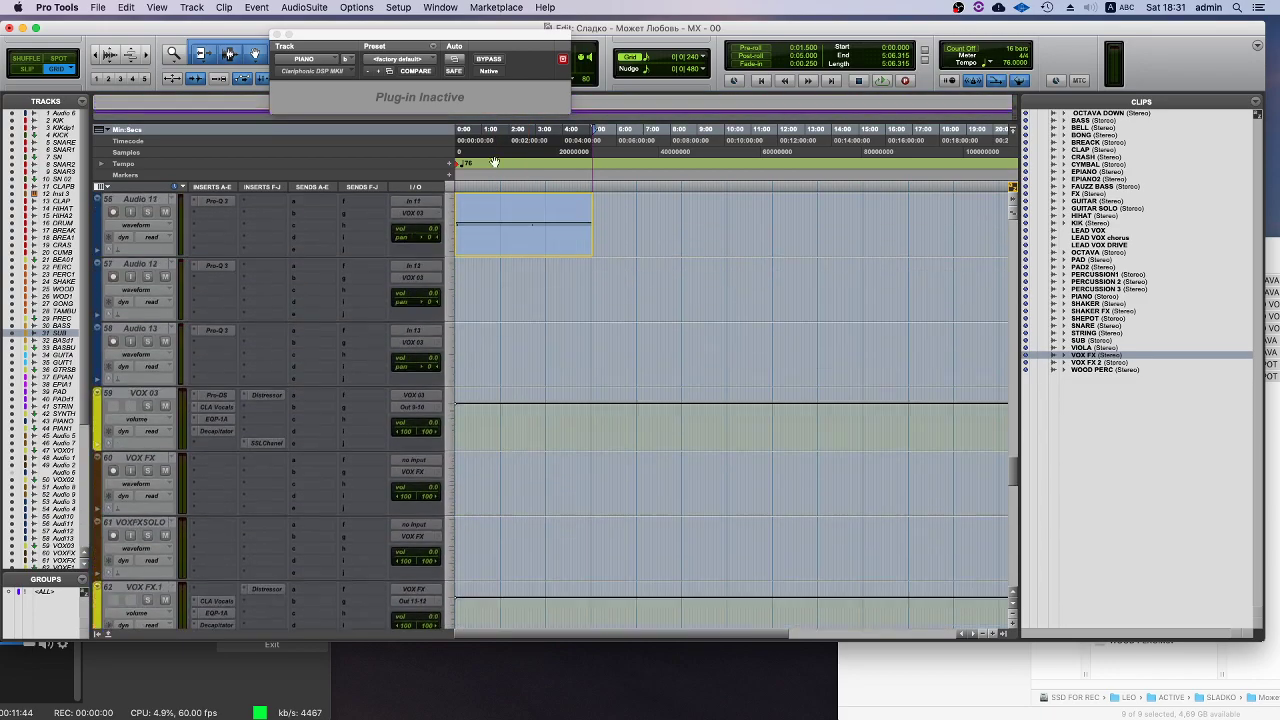
- Move the VOX FX 2 clip from its imported track onto the template's VOXFXSOLO track, keeping it at the session start
scroll(480, 397, "down", 7)
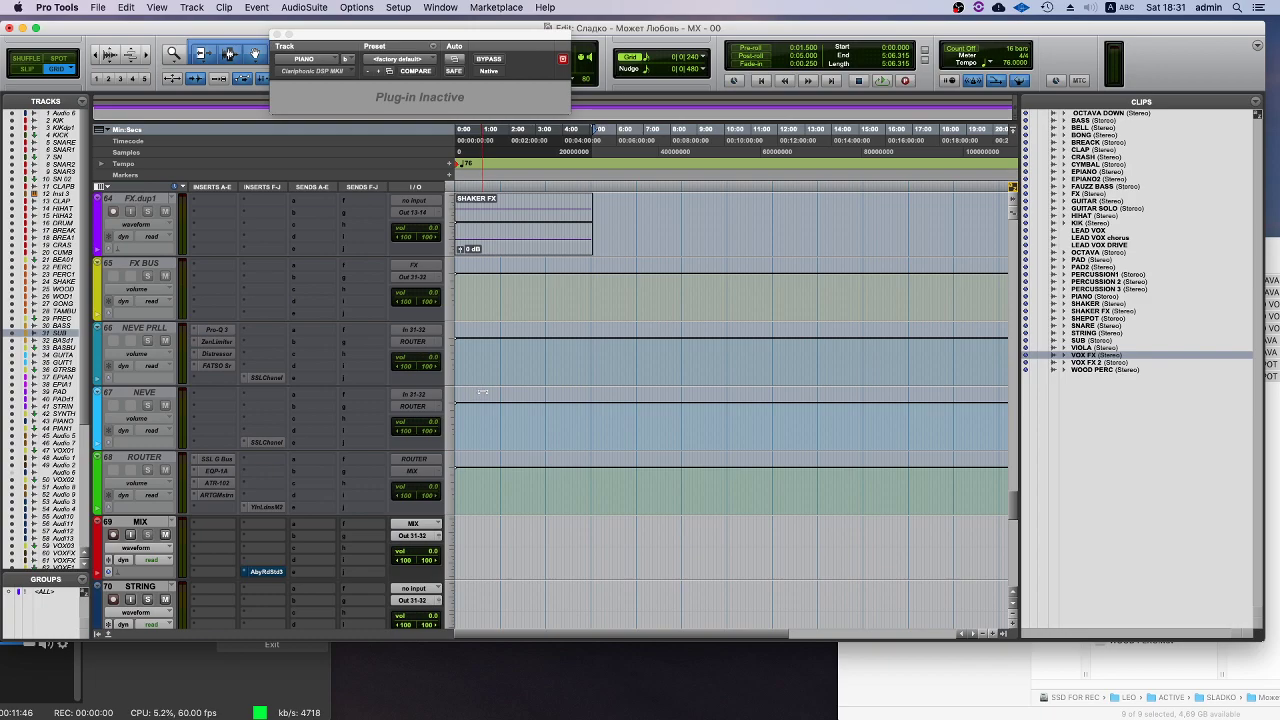
left_click_drag(497, 568, 467, 571)
scroll(492, 568, "up", 7)
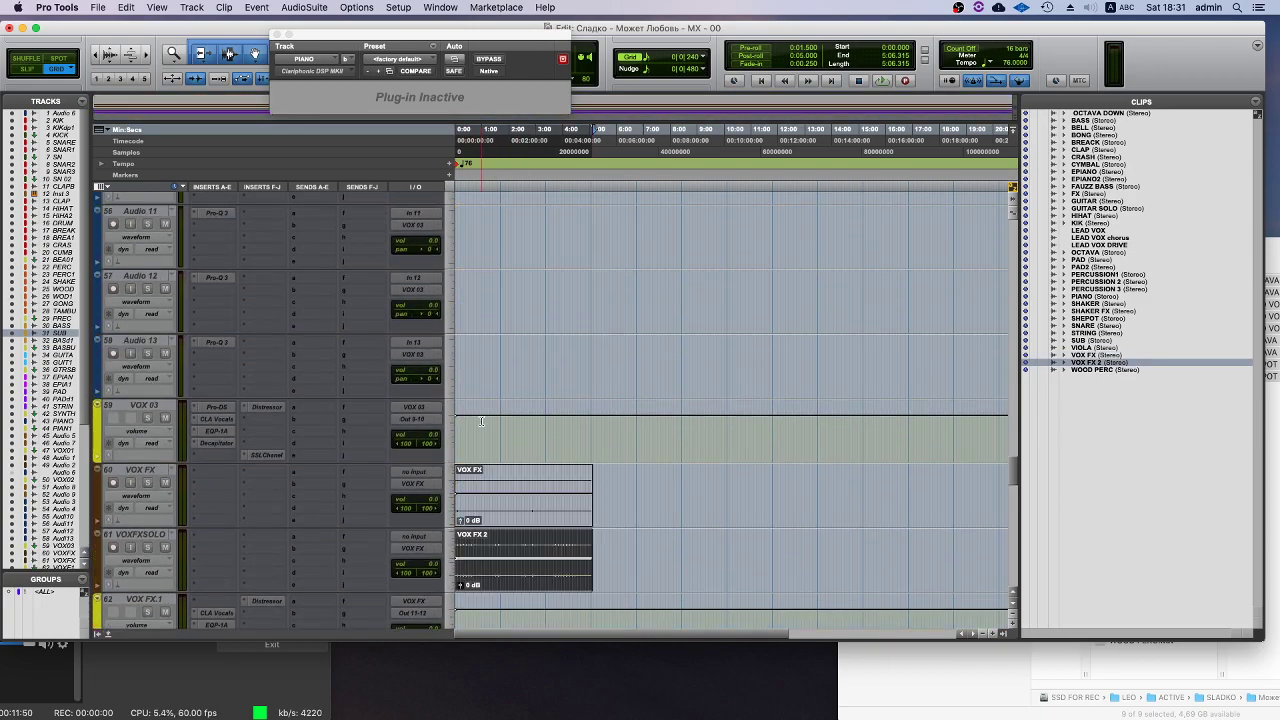
- Duplicate the WOOD.dup1 track without its playlists, inserting the copy directly after it for the WOOD PERC clip
scroll(499, 438, "down", 9)
left_click(505, 316)
scroll(522, 312, "up", 12)
scroll(522, 312, "up", 15)
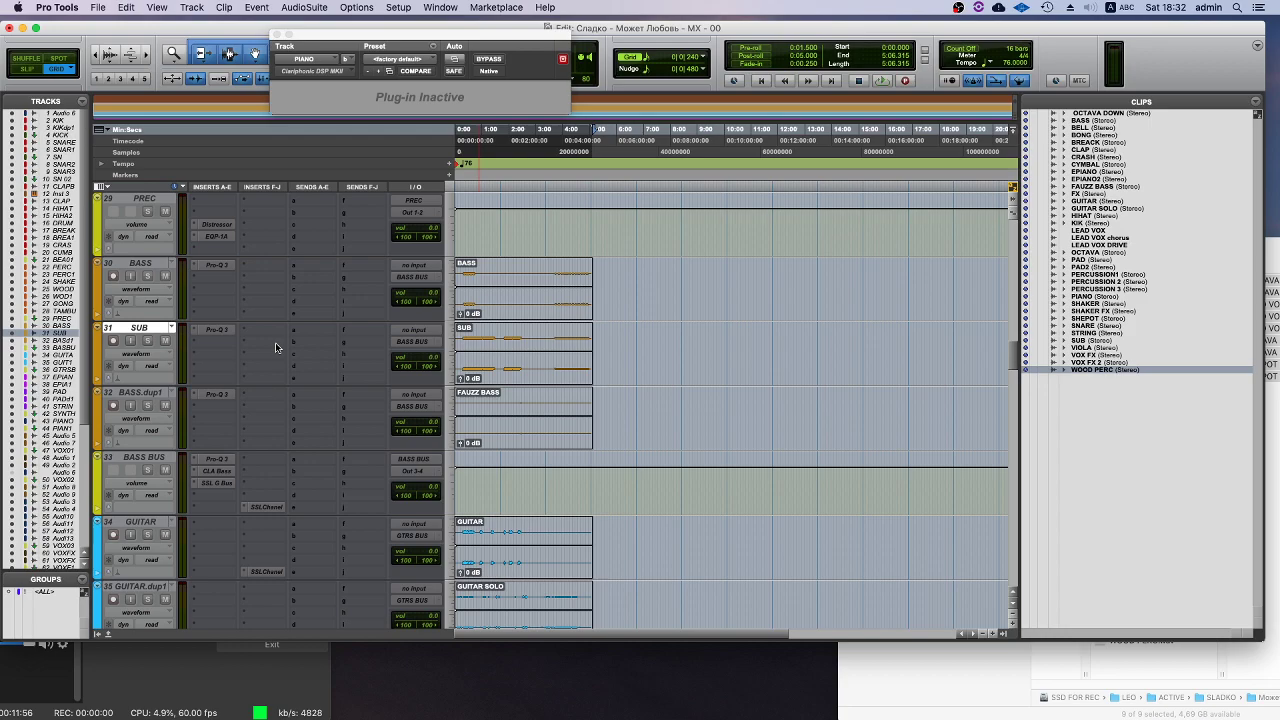
scroll(150, 373, "up", 3)
scroll(150, 373, "down", 2)
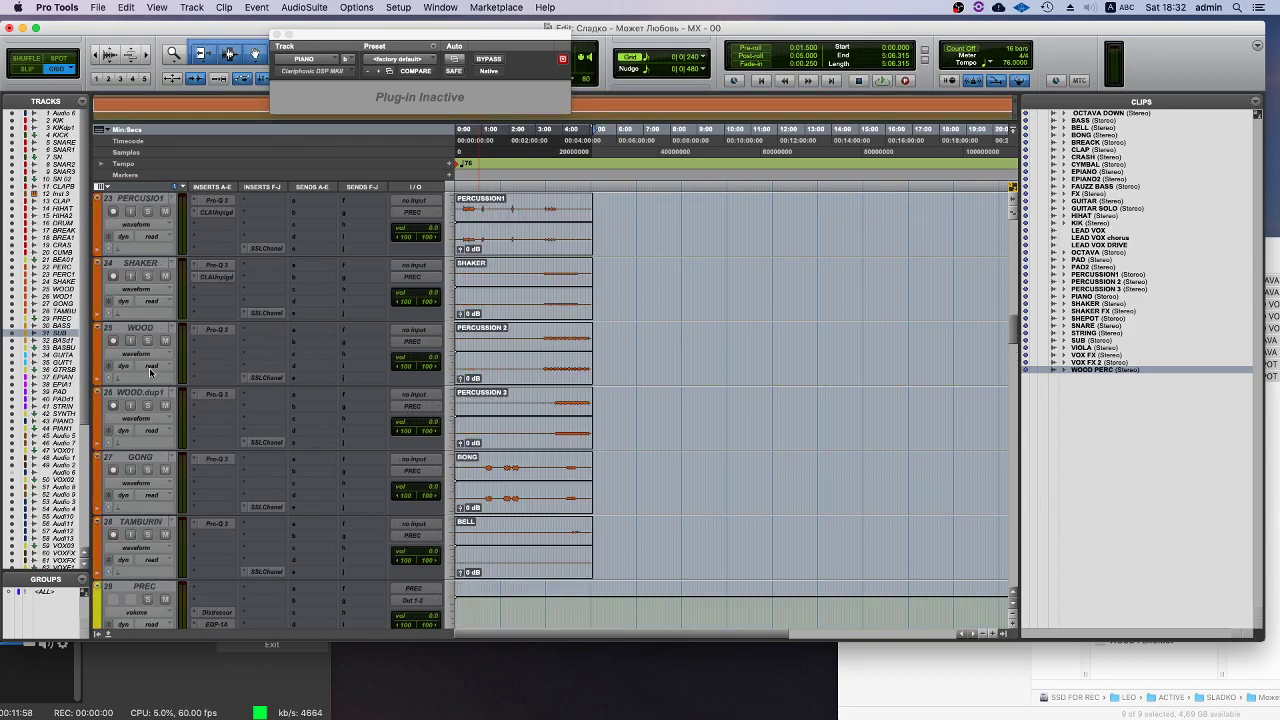
right_click(148, 385)
key("Escape")
left_click(138, 327)
right_click(141, 327)
left_click(123, 393)
right_click(123, 393)
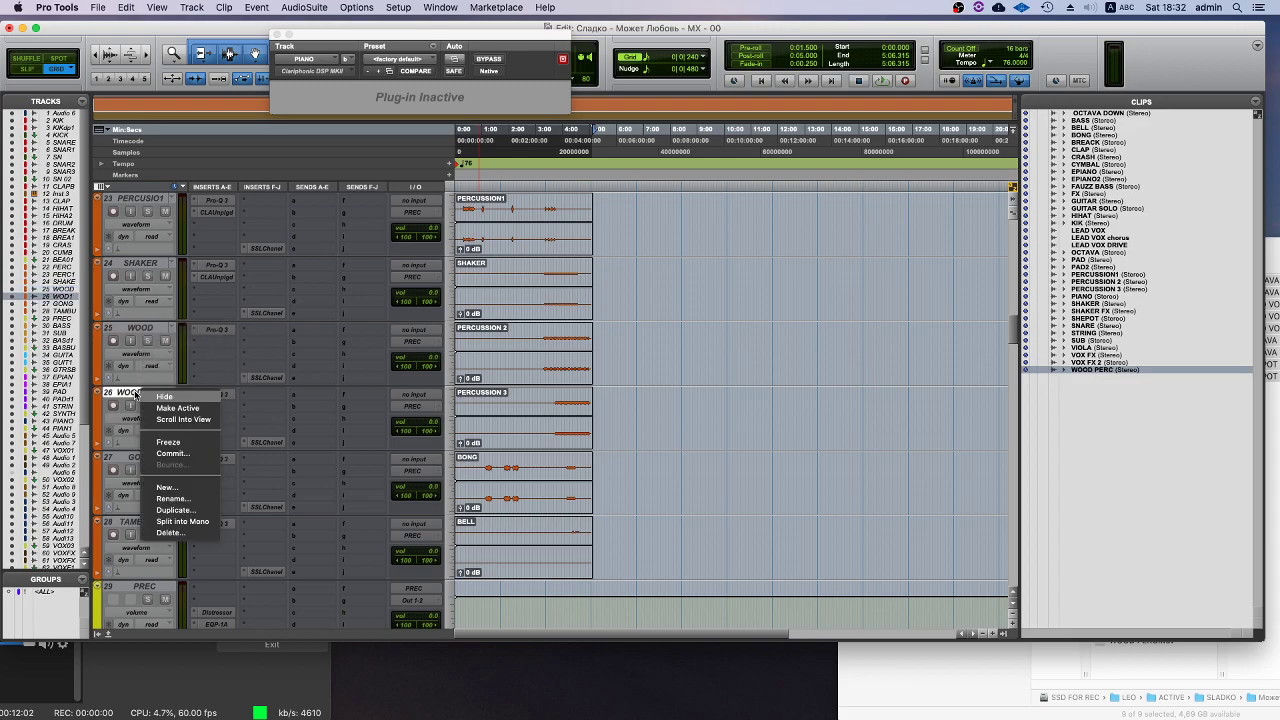
left_click(174, 510)
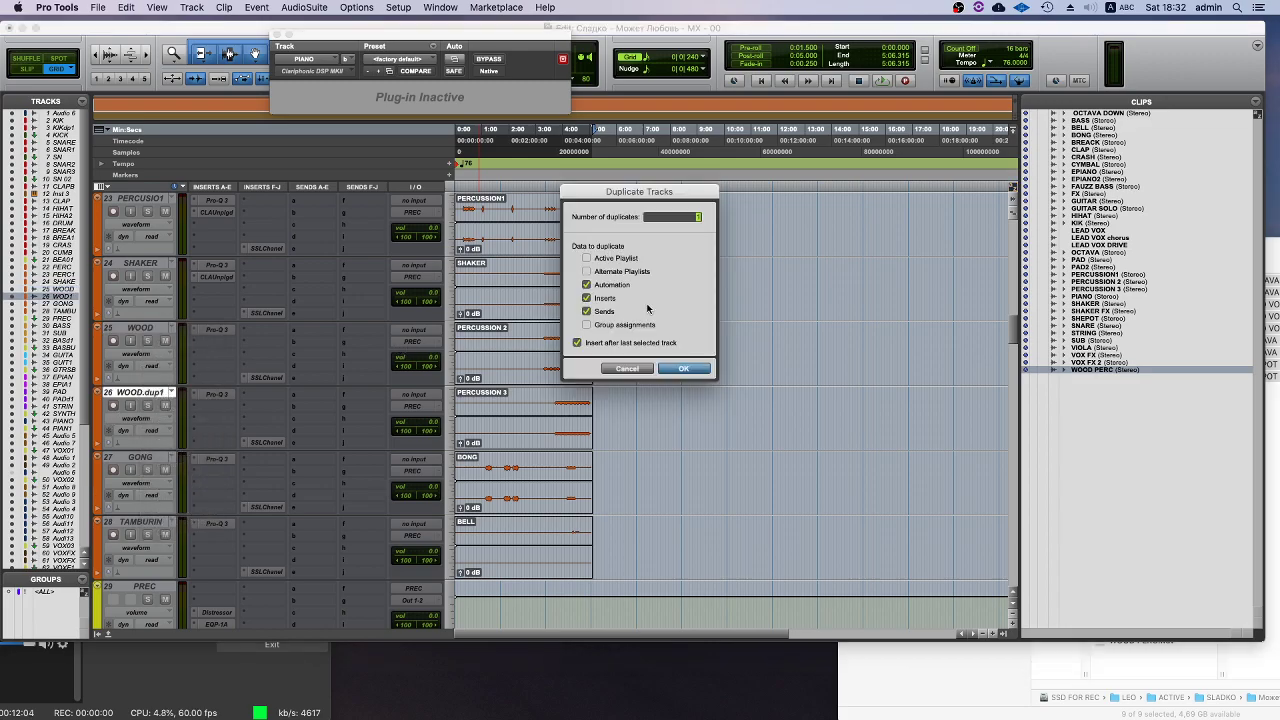
left_click(680, 369)
- Move the WOOD PERC clip from its imported track onto the new template track duplicated from WOOD.dup1
scroll(600, 380, "down", 20)
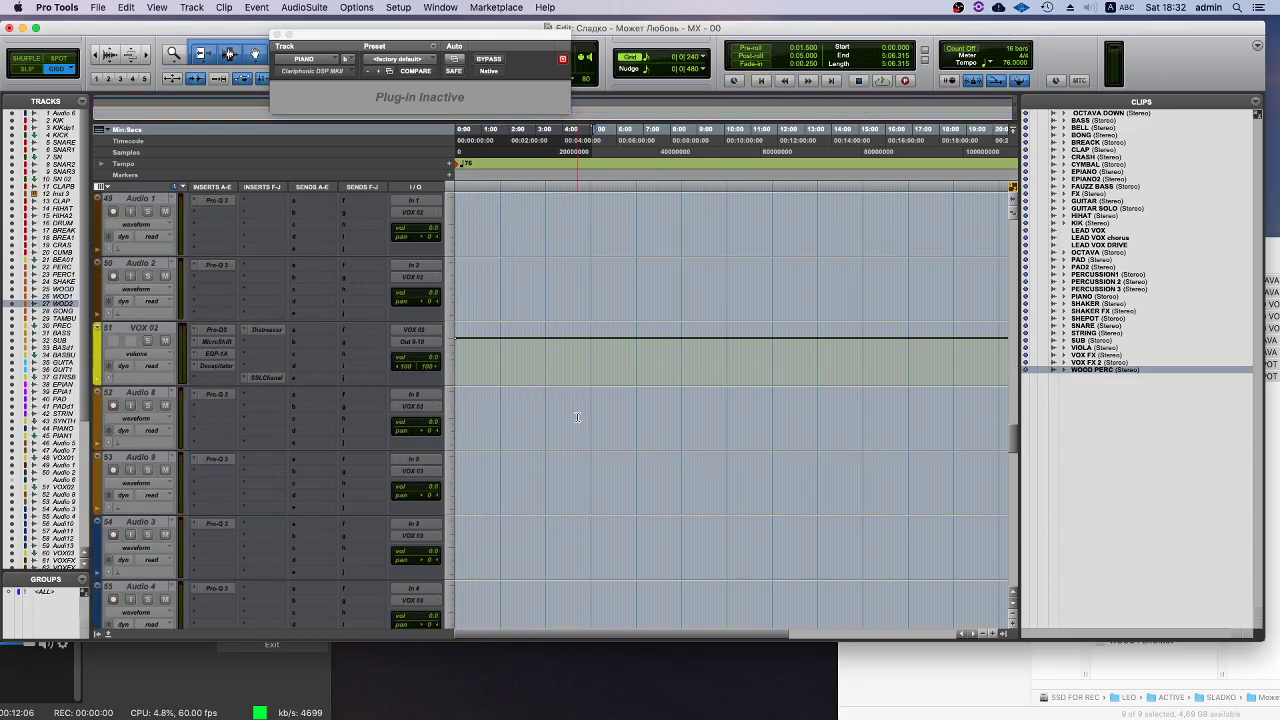
scroll(577, 417, "down", 6)
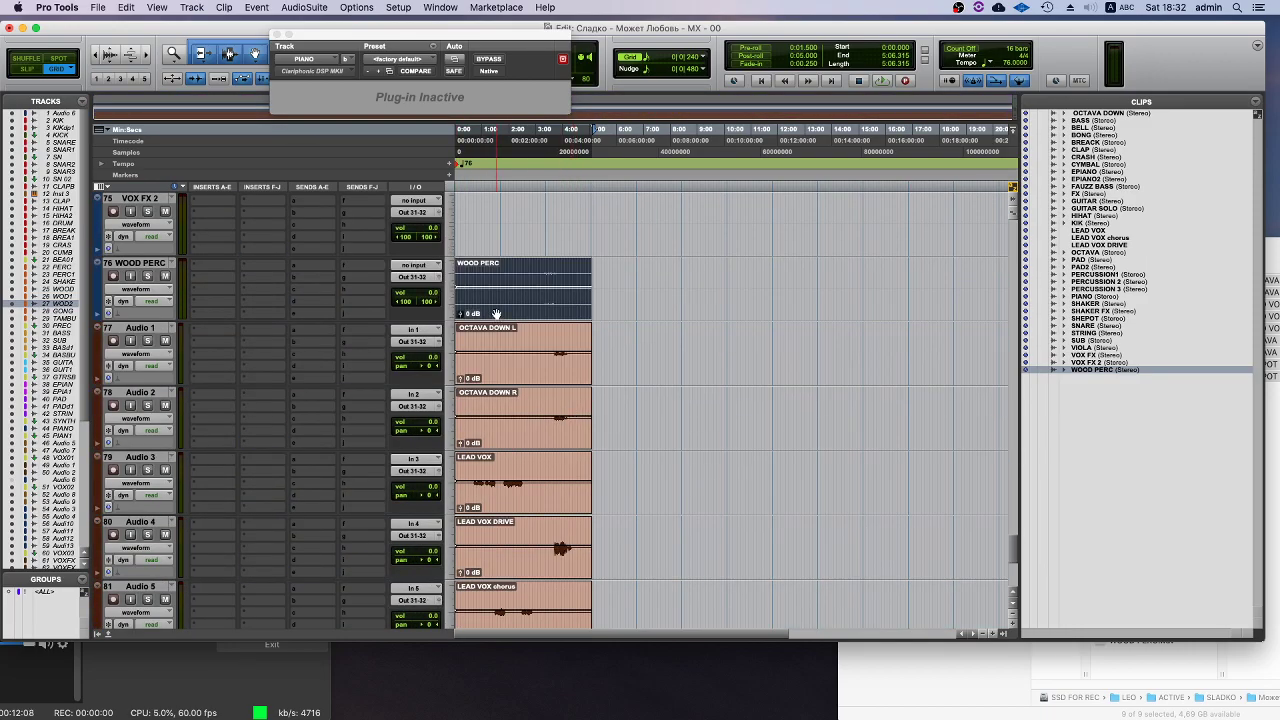
scroll(490, 190, "up", 11)
scroll(490, 170, "up", 15)
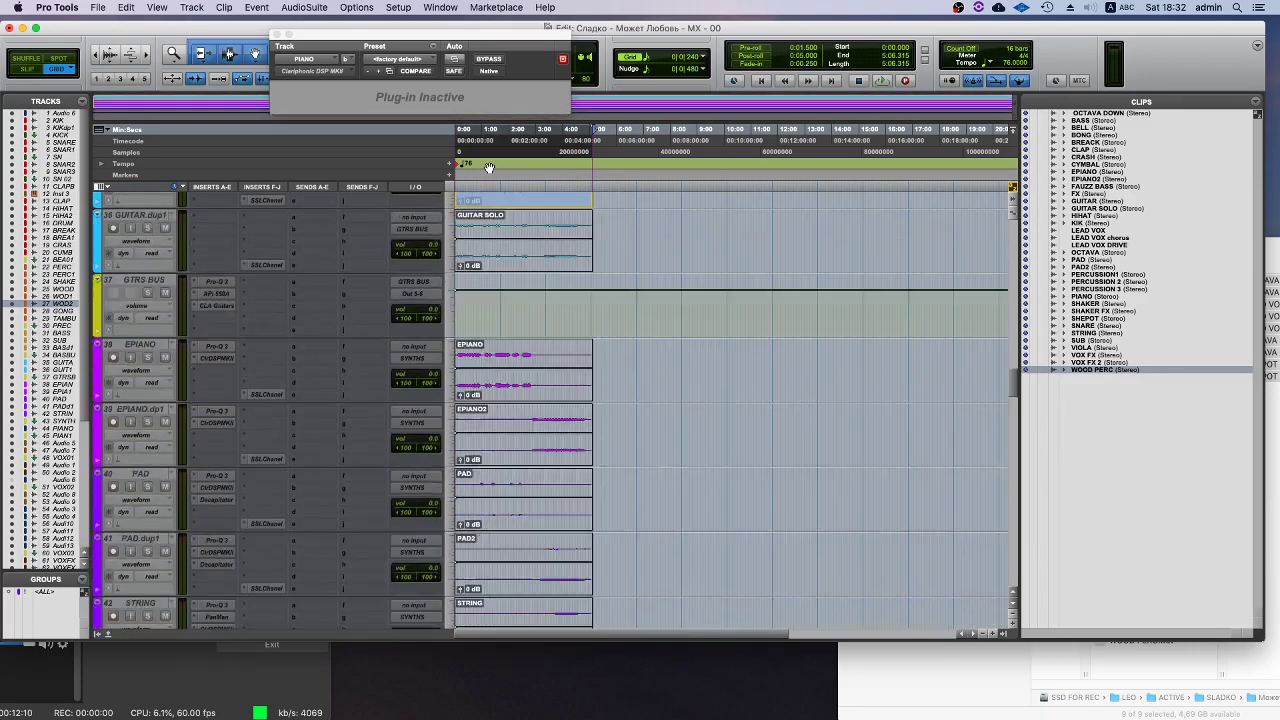
left_click_drag(446, 645, 900, 360)
left_click_drag(1013, 338, 1011, 533)
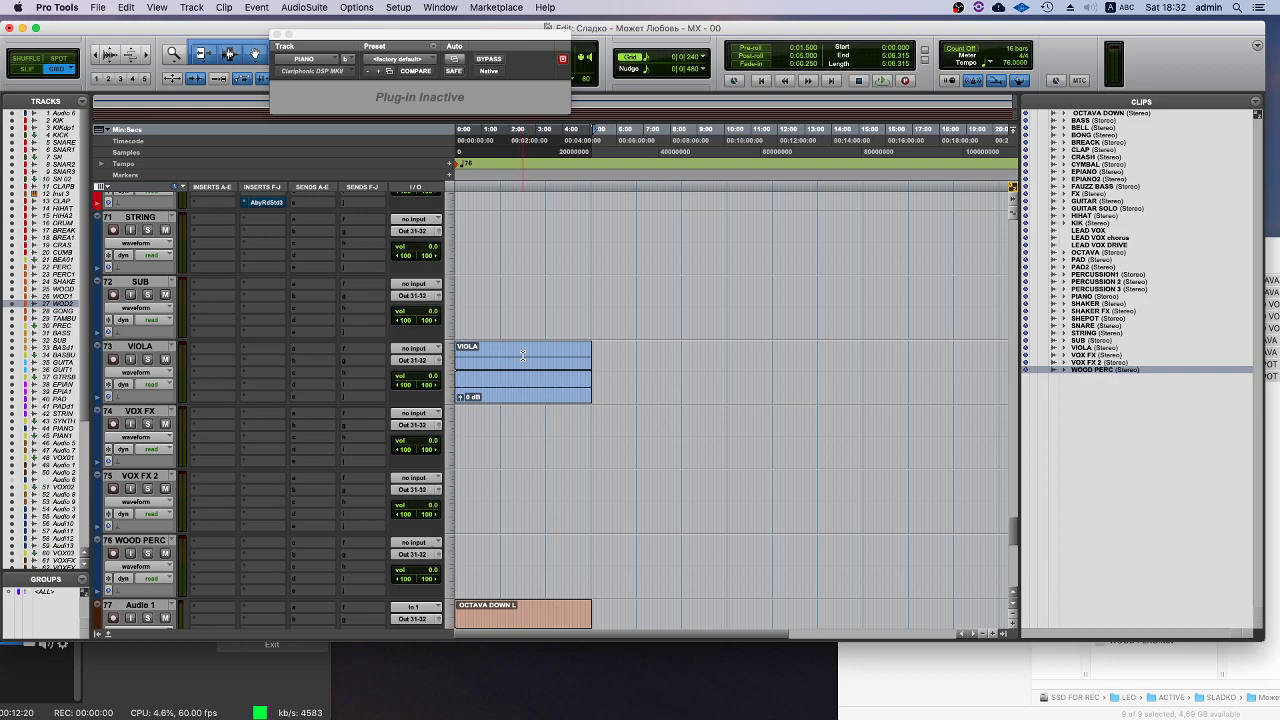
- Delete the emptied imported tracks STRING, SUB, VOX FX, VOX FX 2 and WOOD PERC
left_click(148, 282)
left_click(143, 216, "super")
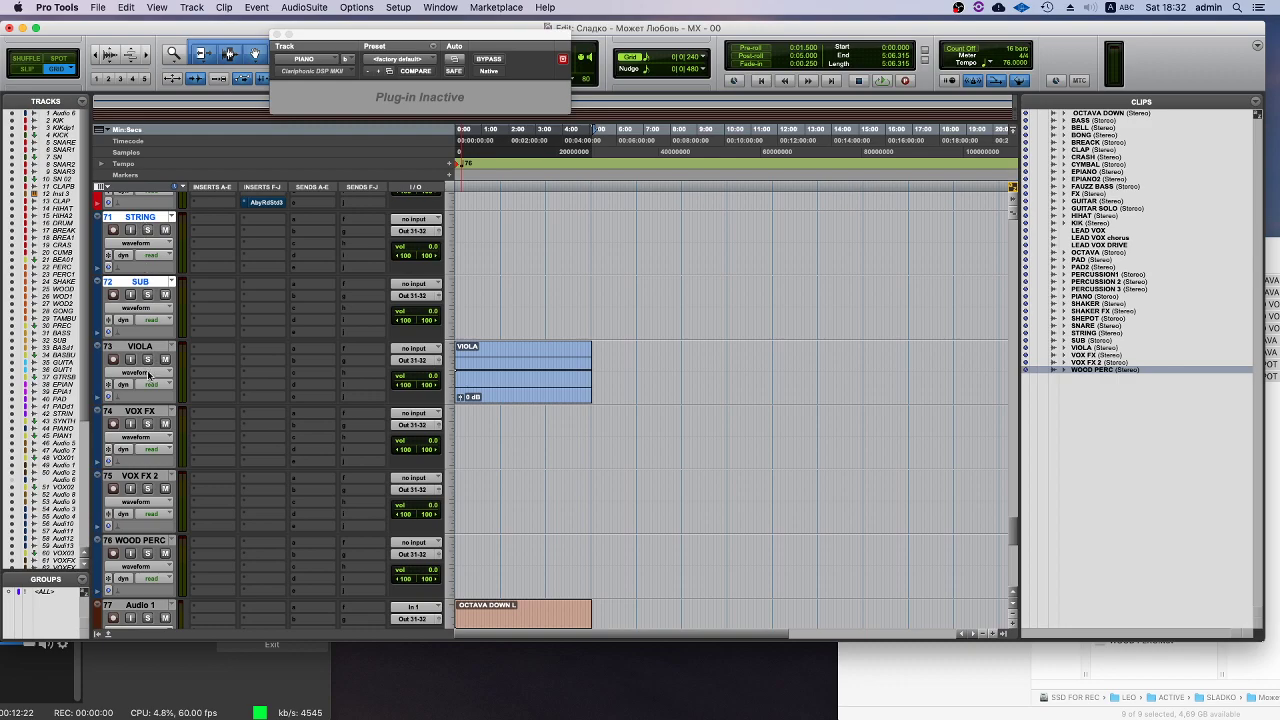
left_click(140, 411, "super")
left_click(142, 477, "super")
right_click(136, 543)
left_click(178, 695)
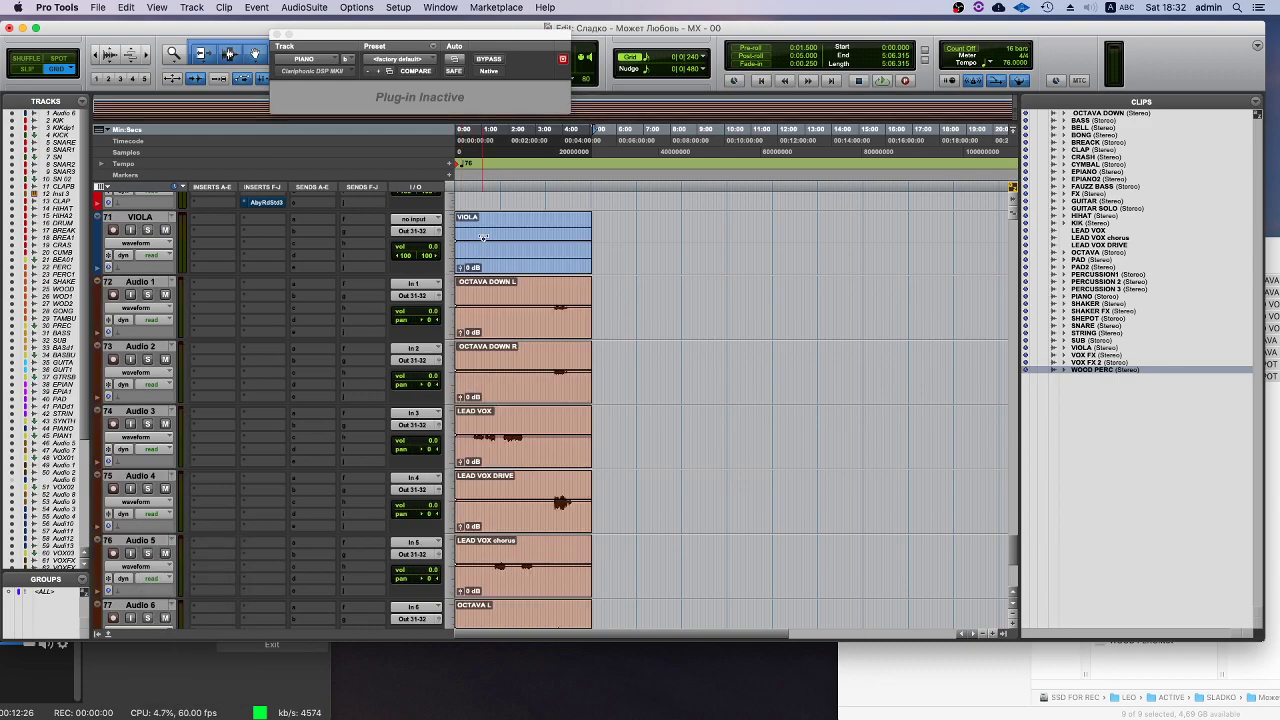
- Move the imported VIOLA track up into the template, directly below the PIANO.1 track
scroll(483, 237, "up", 15)
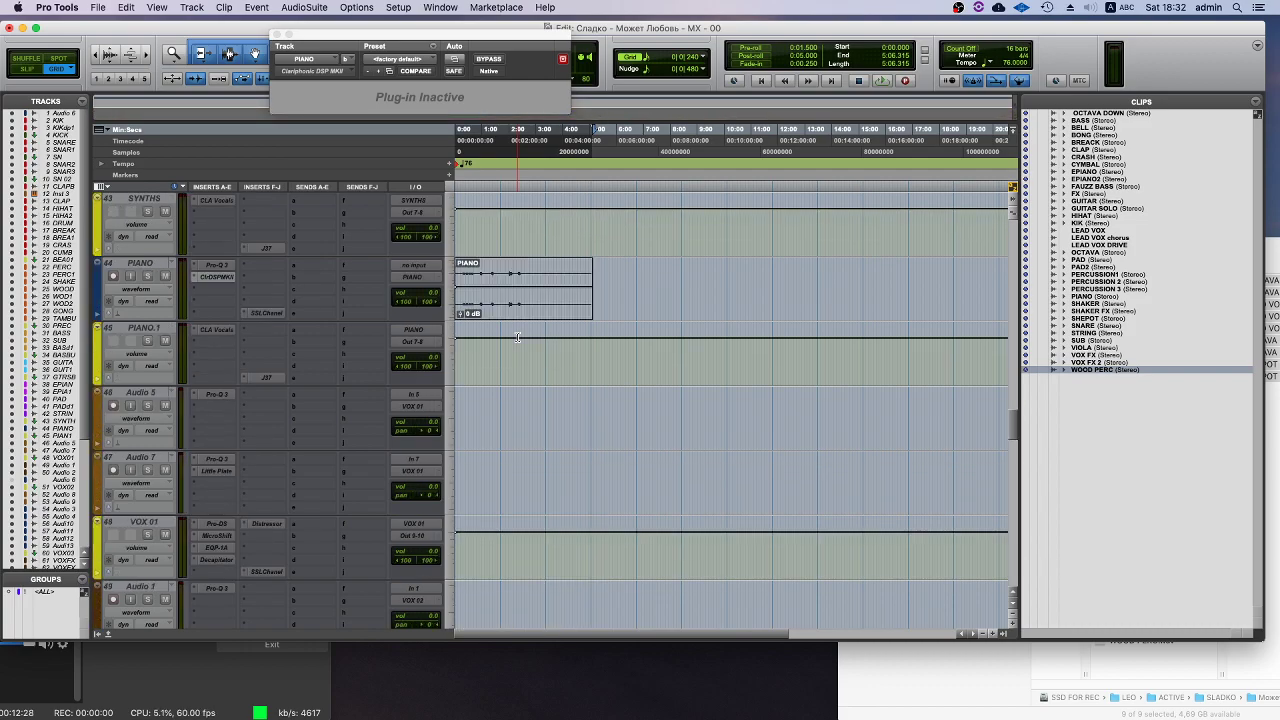
scroll(517, 337, "up", 1)
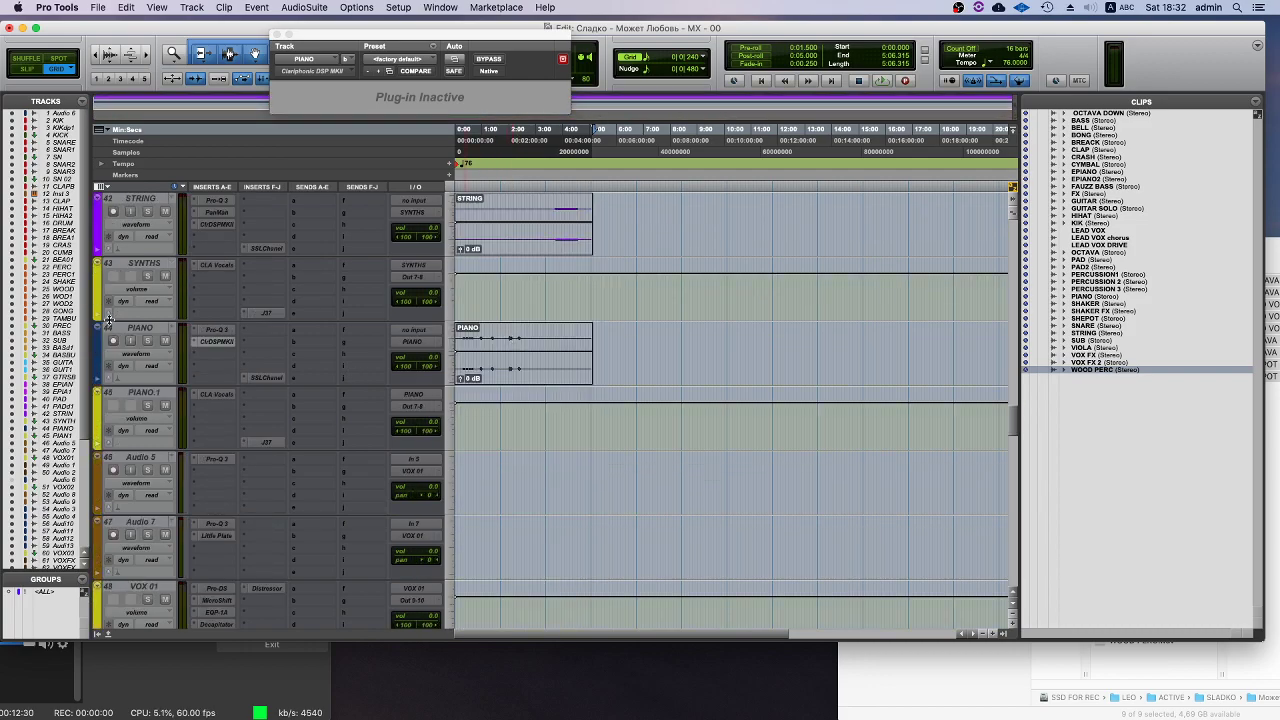
left_click(124, 328)
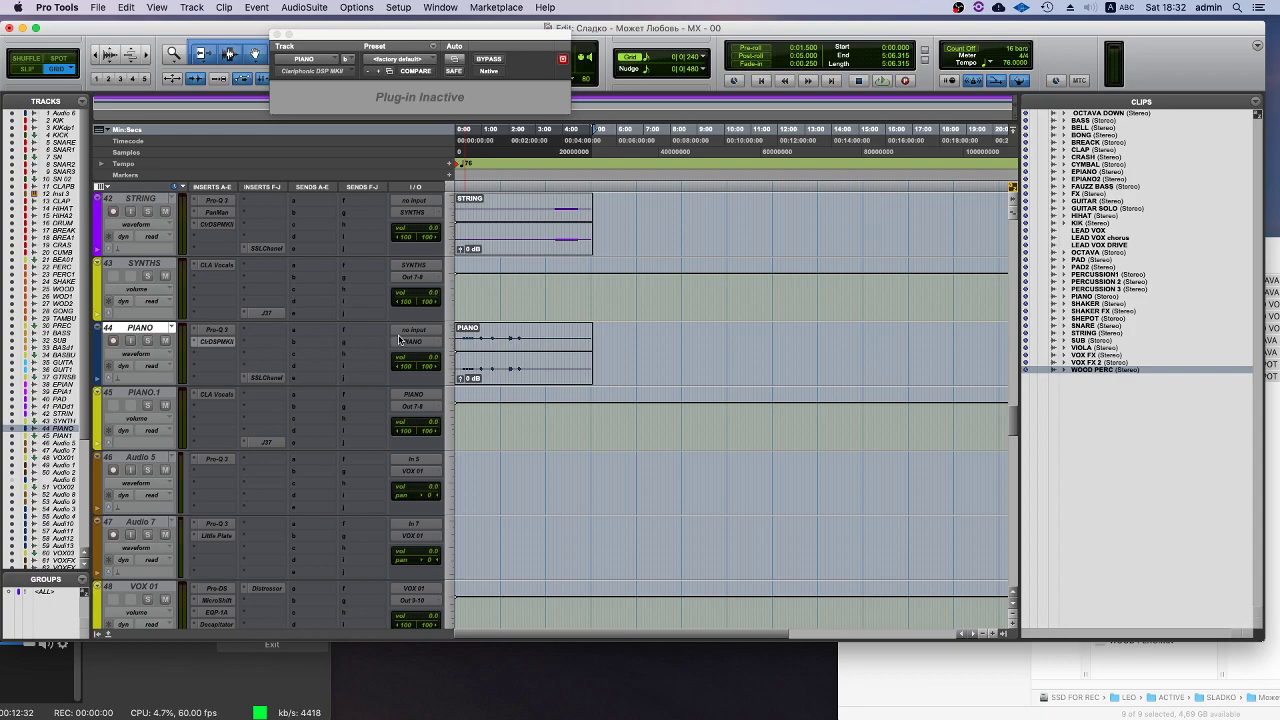
left_click(140, 393)
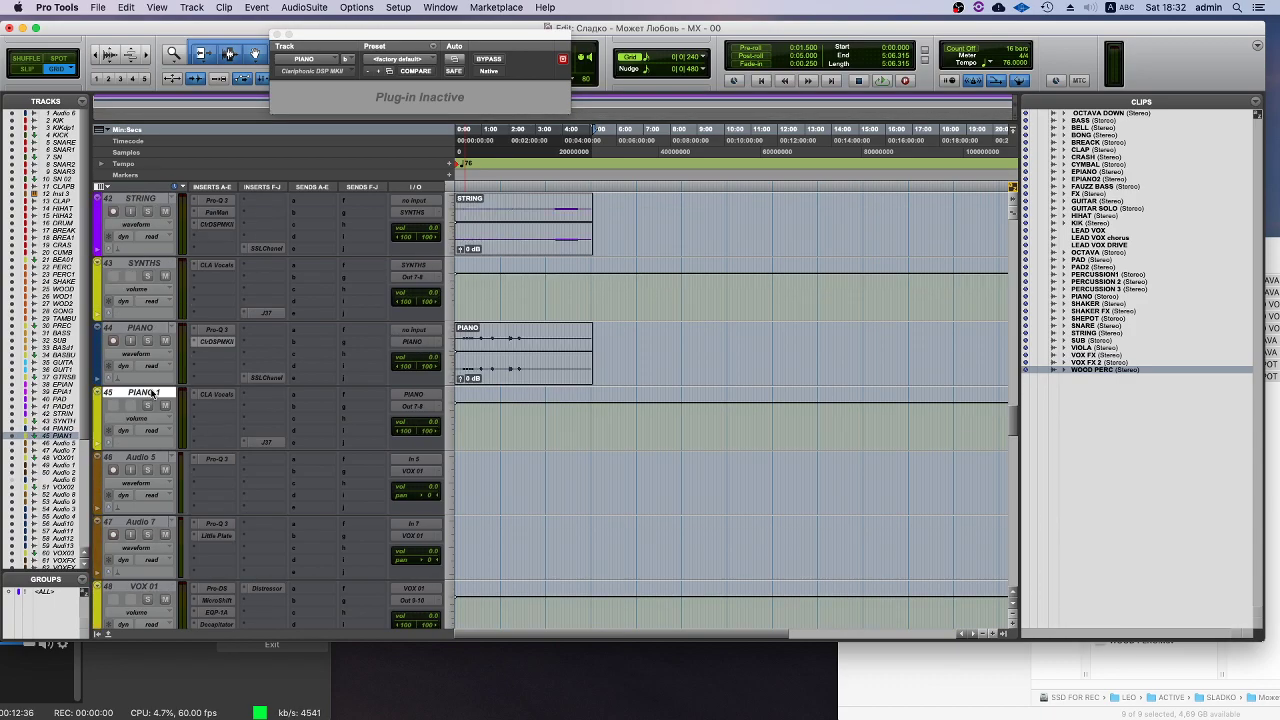
scroll(155, 393, "down", 20)
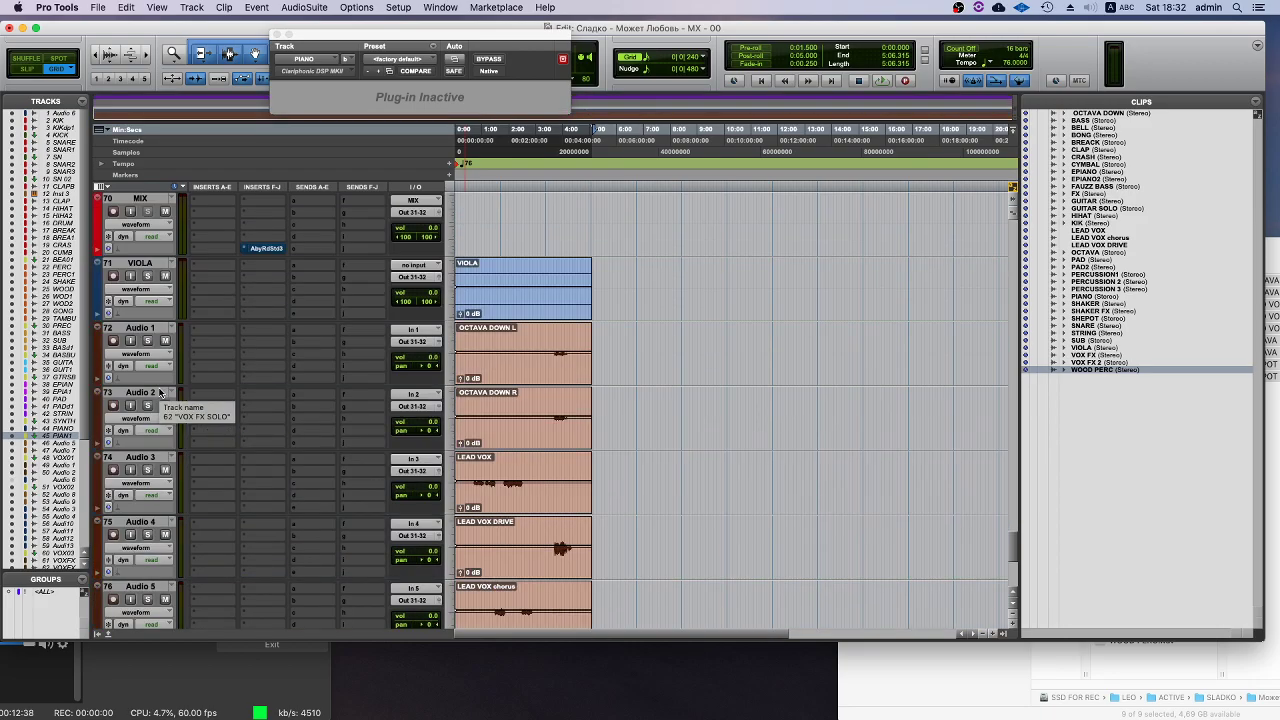
scroll(160, 393, "up", 3)
left_click_drag(132, 328, 158, 372)
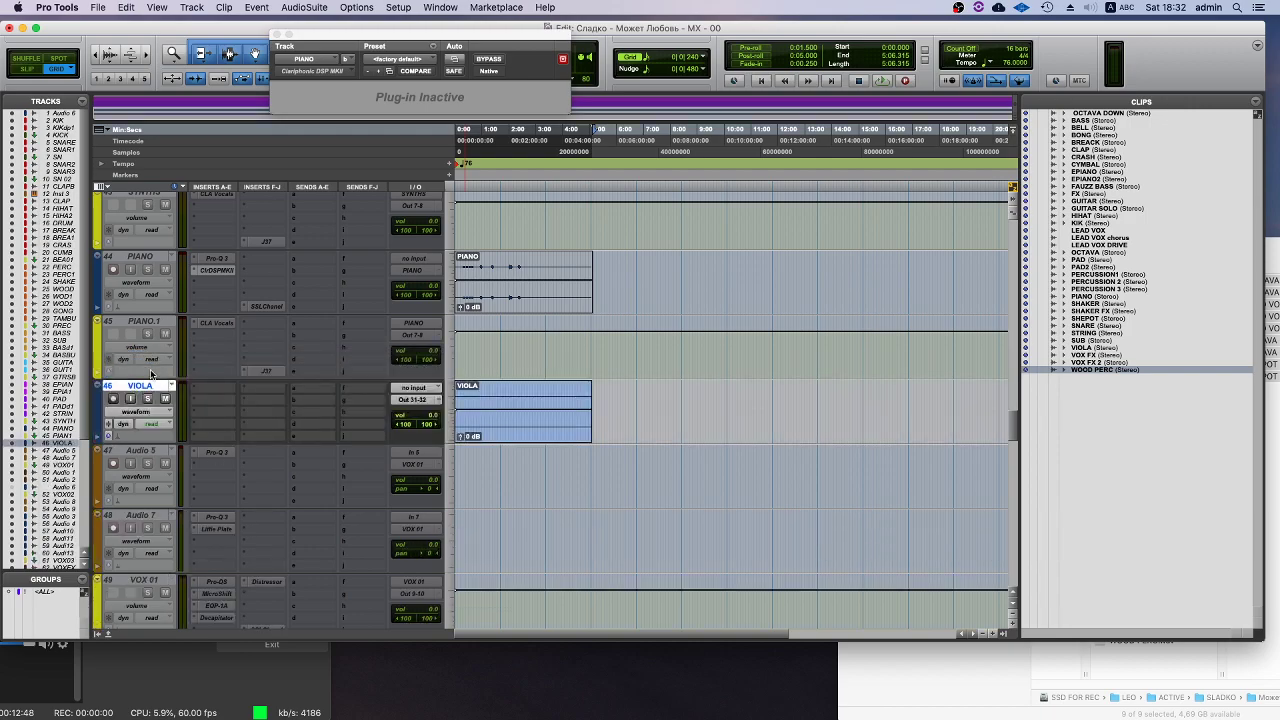
- Configure the VIOLA track with a yellow colour, the Out 7-8 stereo output and inactive status
double_click(96, 407)
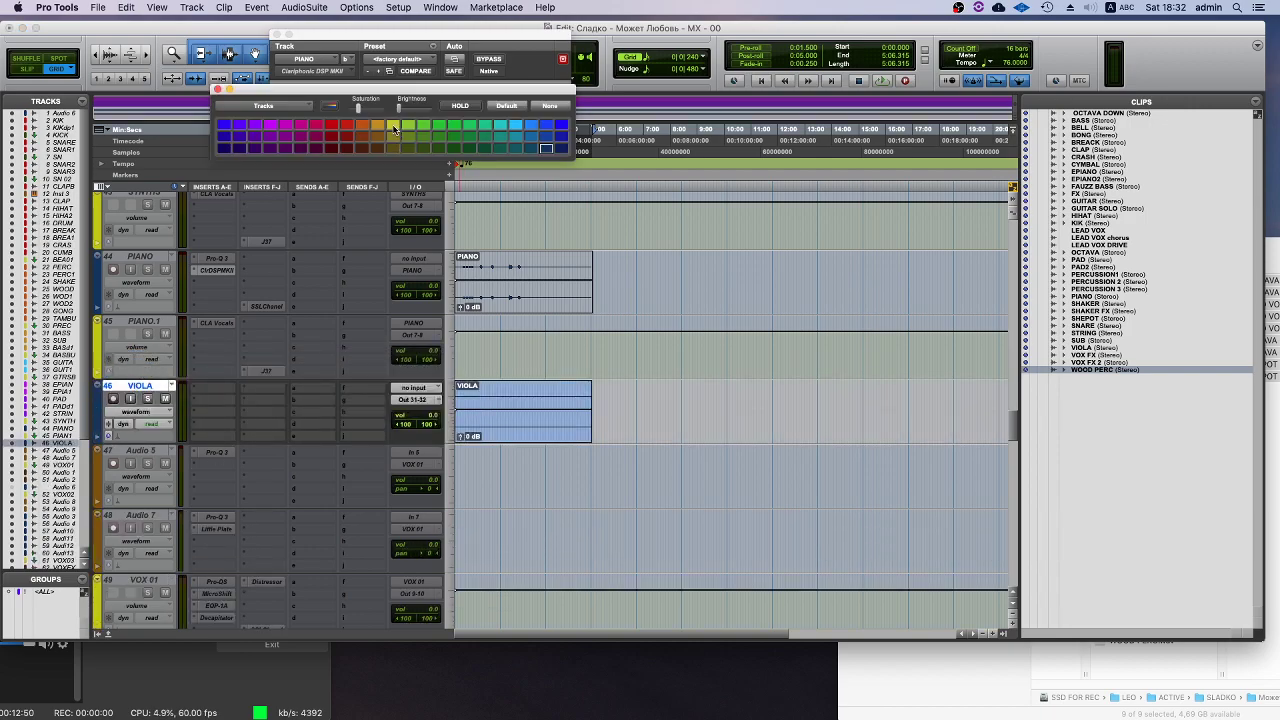
left_click(394, 126)
left_click(413, 399)
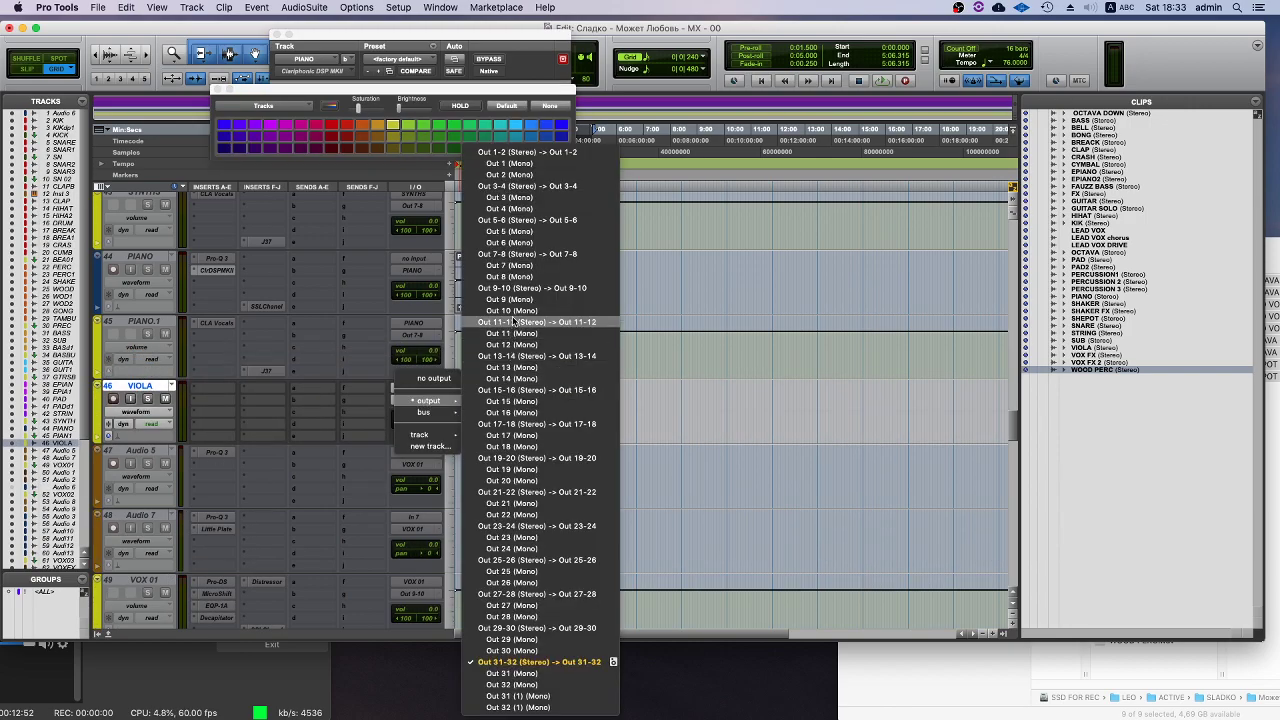
left_click(512, 256)
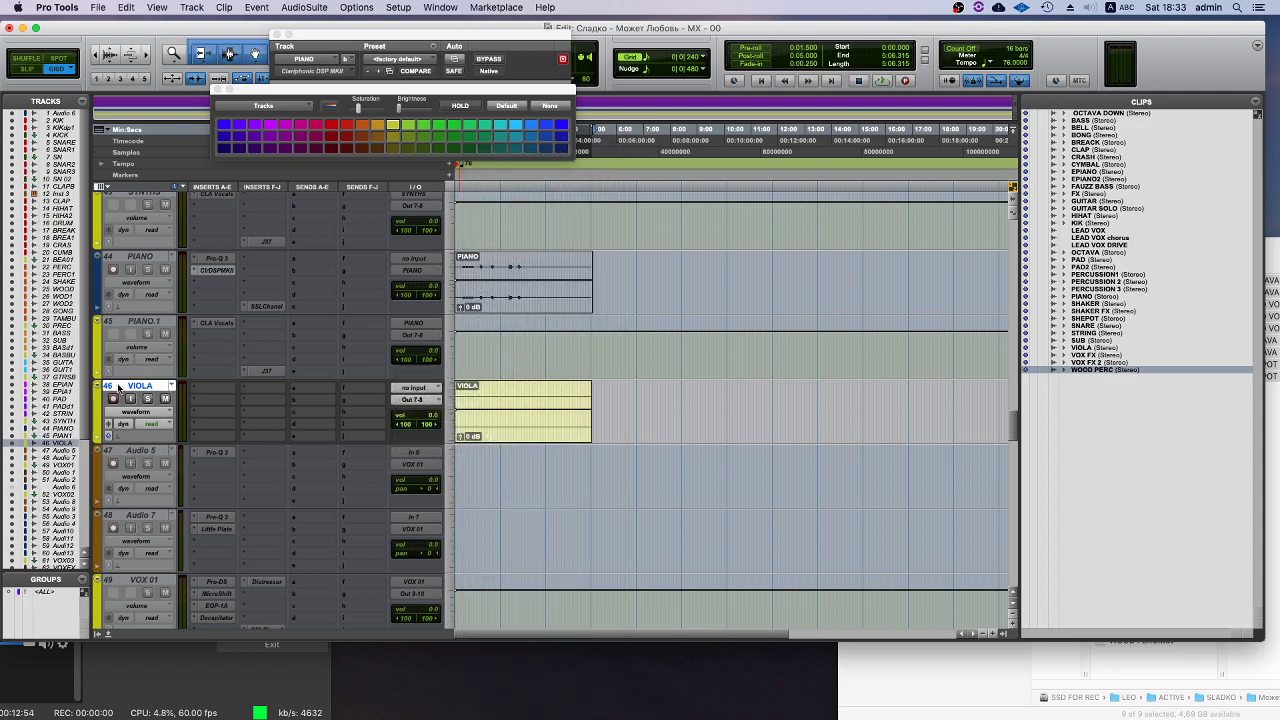
right_click(138, 388)
key("Escape")
- Move the imported Audio 3 track holding the LEAD VOX clip directly below the MIX track
scroll(252, 383, "down", 10)
scroll(252, 383, "down", 10)
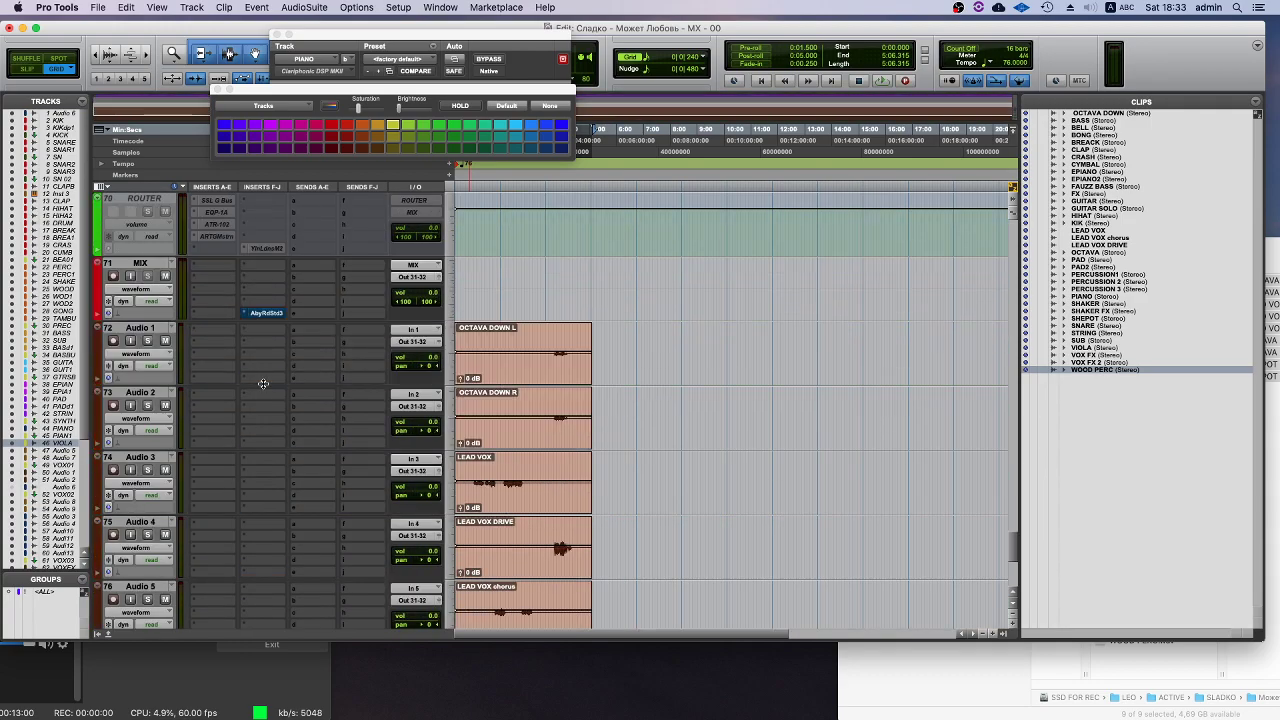
left_click_drag(146, 458, 158, 308)
scroll(463, 443, "down", 2)
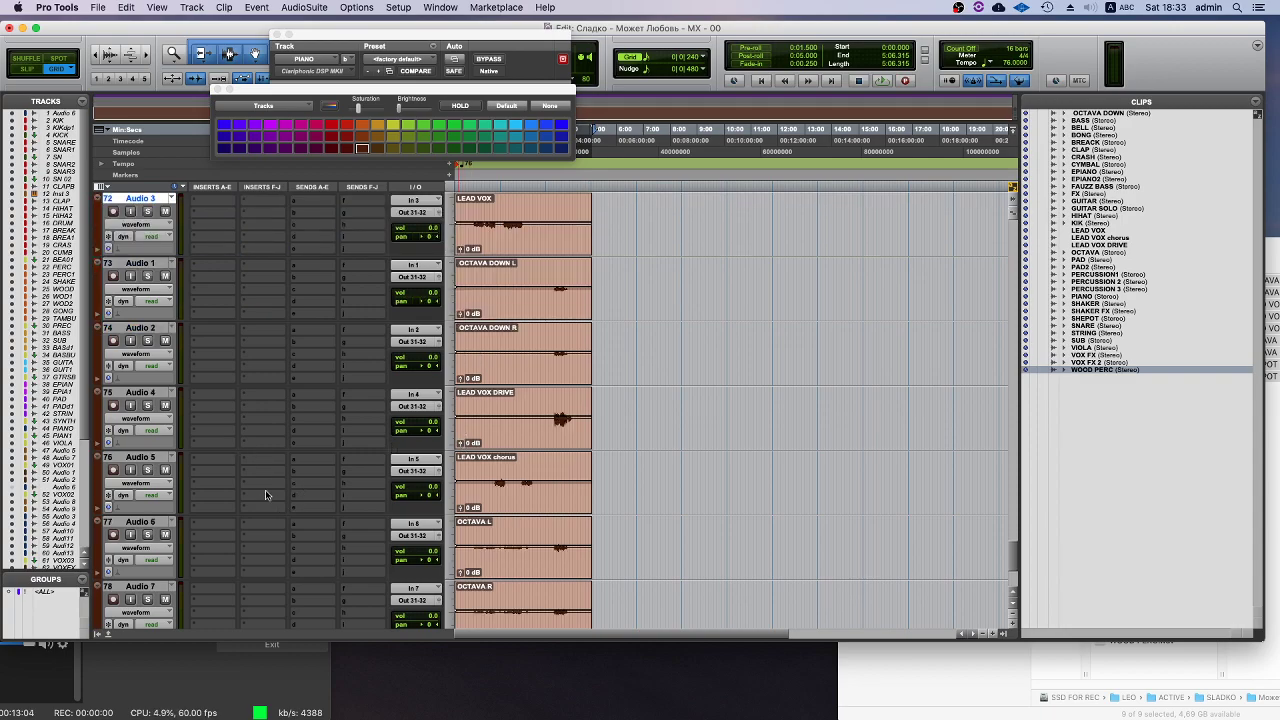
- Move the Audio 6 and Audio 7 tracks holding OCTAVA L and OCTAVA R directly below the LEAD VOX track
left_click(140, 522)
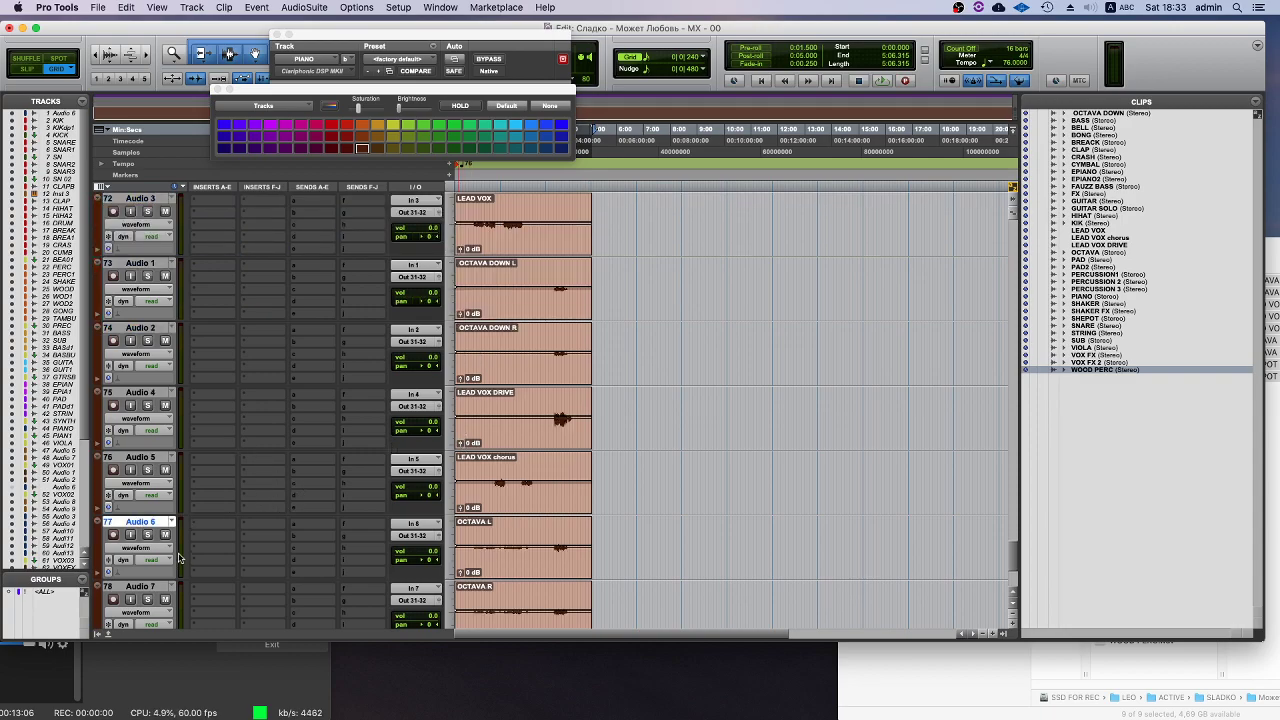
left_click(144, 585, "shift")
left_click_drag(152, 524, 353, 256)
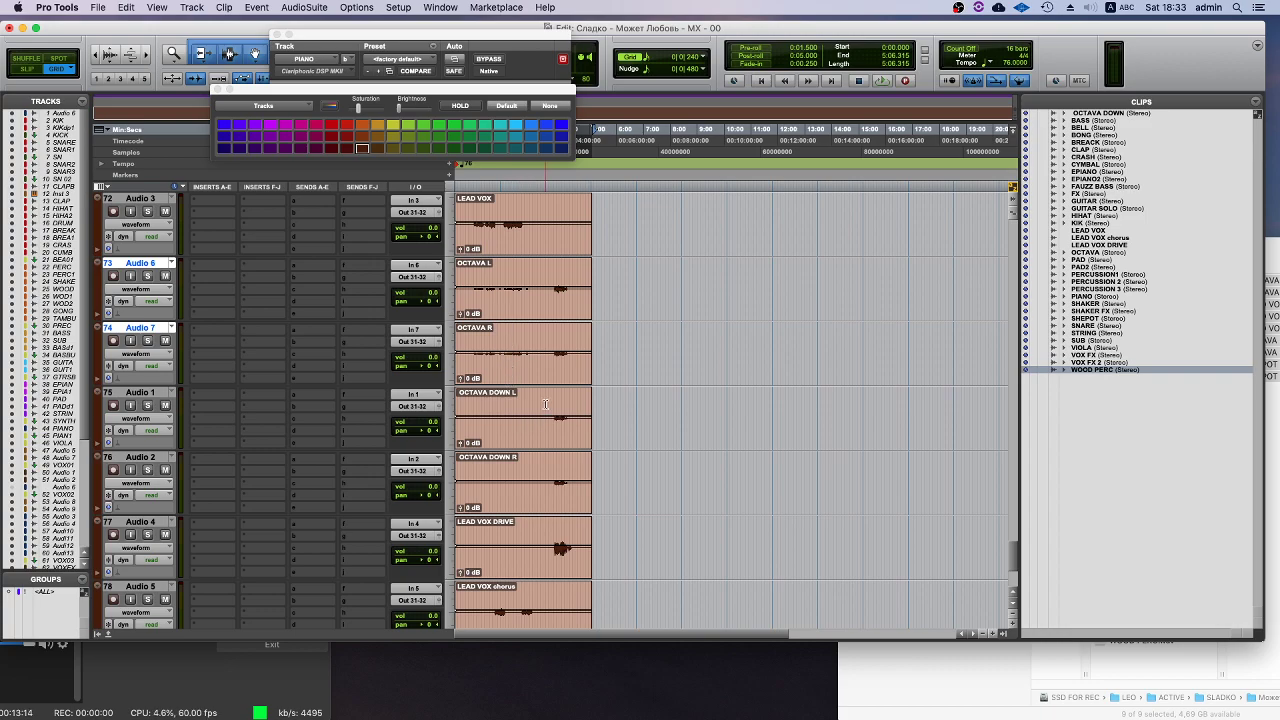
- Move the imported Audio 5 track holding the LEAD VOX chorus clip directly below the LEAD VOX track
scroll(546, 437, "down", 2)
left_click(546, 482)
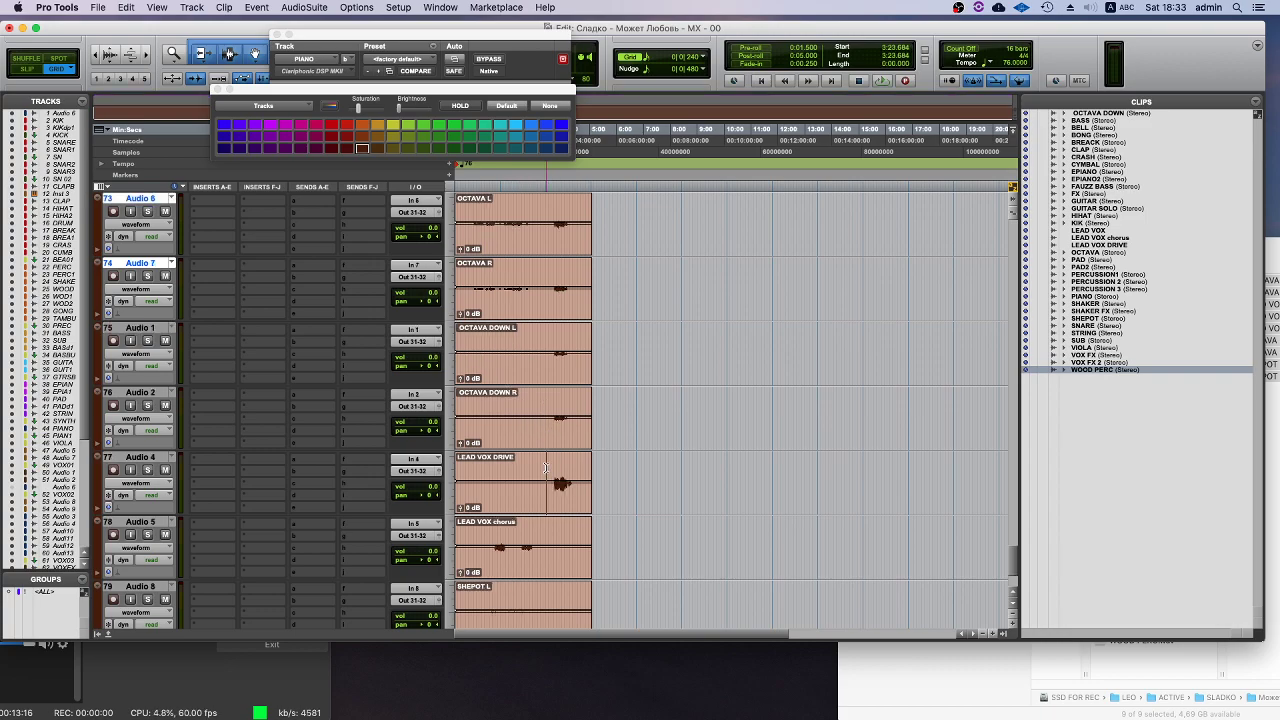
scroll(530, 450, "down", 2)
left_click(488, 404)
left_click_drag(141, 393, 200, 609)
- Move the LEAD VOX and LEAD VOX chorus clips onto the template's Audio 5 and Audio 7 tracks, keeping them at the session start
scroll(430, 508, "down", 2)
left_click(500, 500)
left_click(490, 562)
scroll(490, 570, "down", 3)
scroll(508, 450, "up", 10)
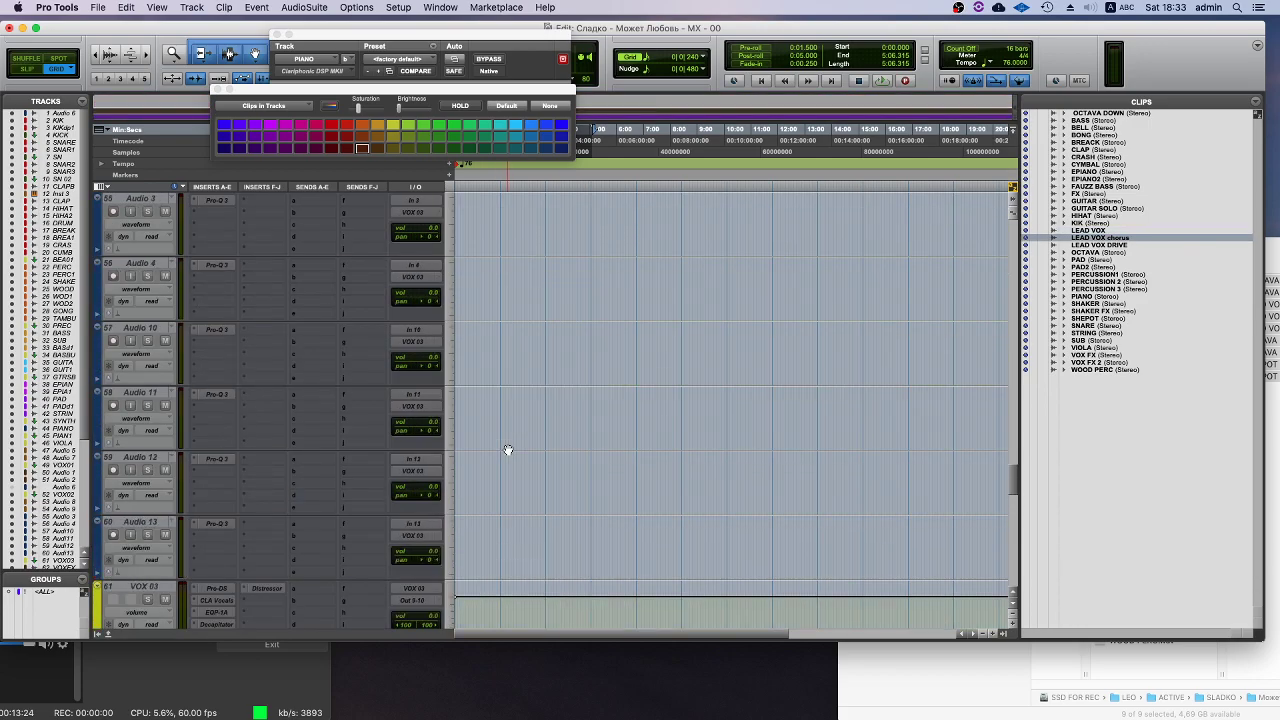
scroll(508, 450, "up", 6)
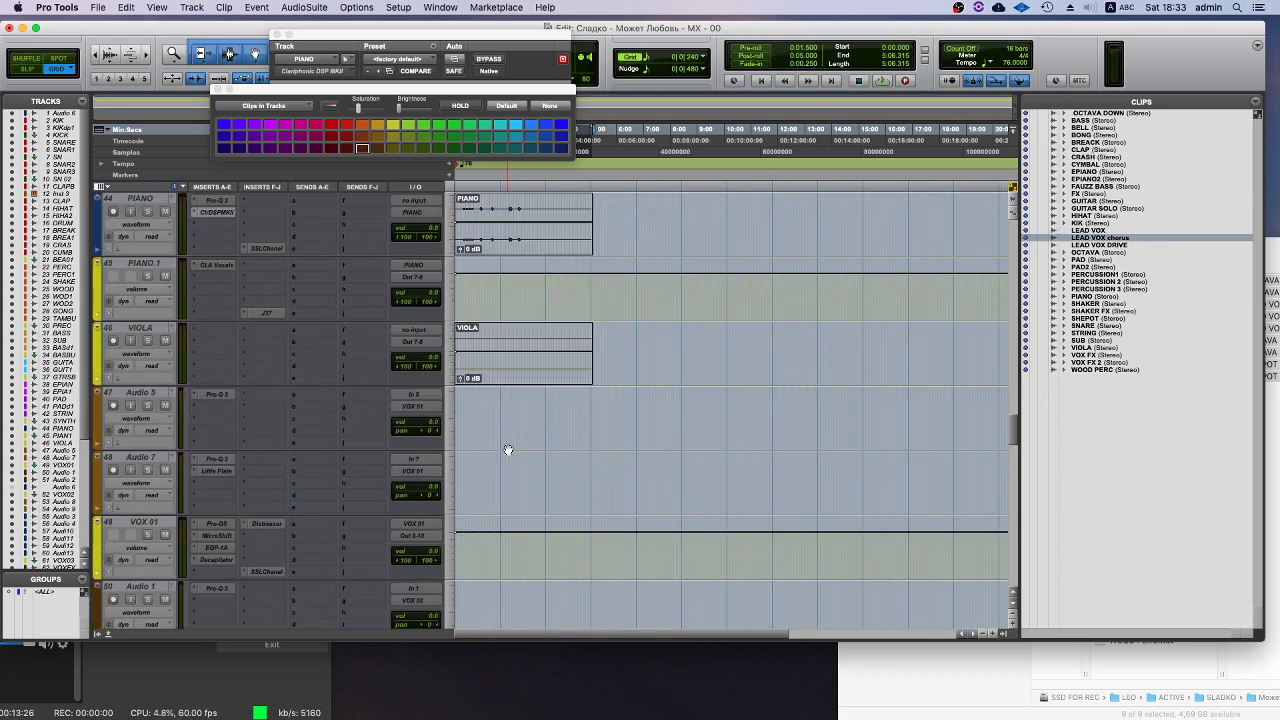
scroll(508, 450, "down", 20)
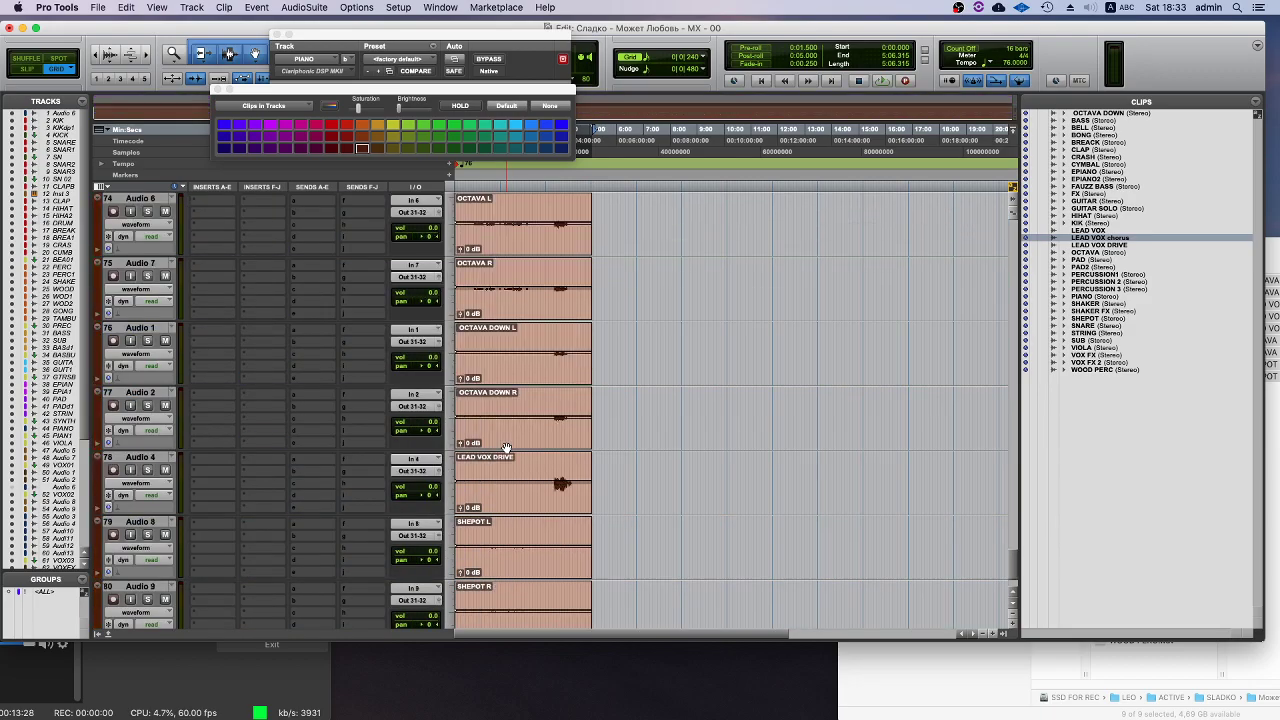
left_click(505, 354)
left_click(491, 428, "shift")
left_click_drag(485, 378, 471, 481)
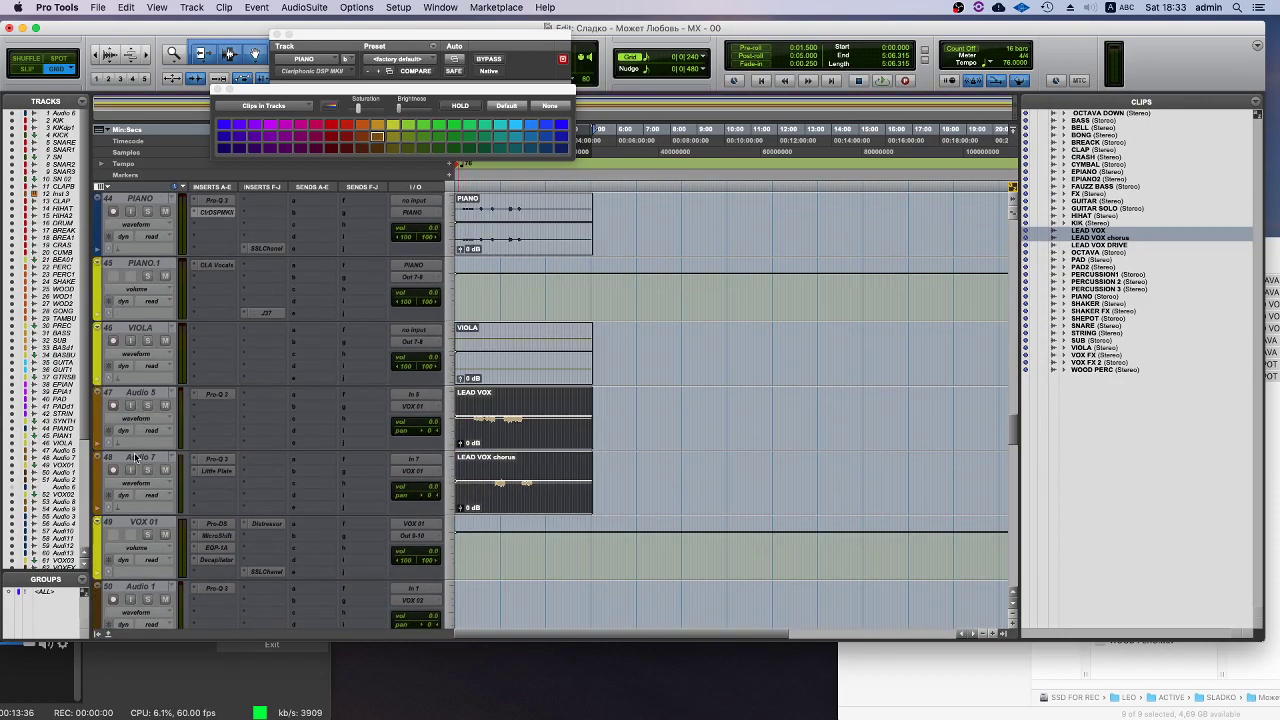
- Play the remaining imported vocal tracks from about 0:44 to hear the OCTAVA parts
scroll(599, 297, "down", 10)
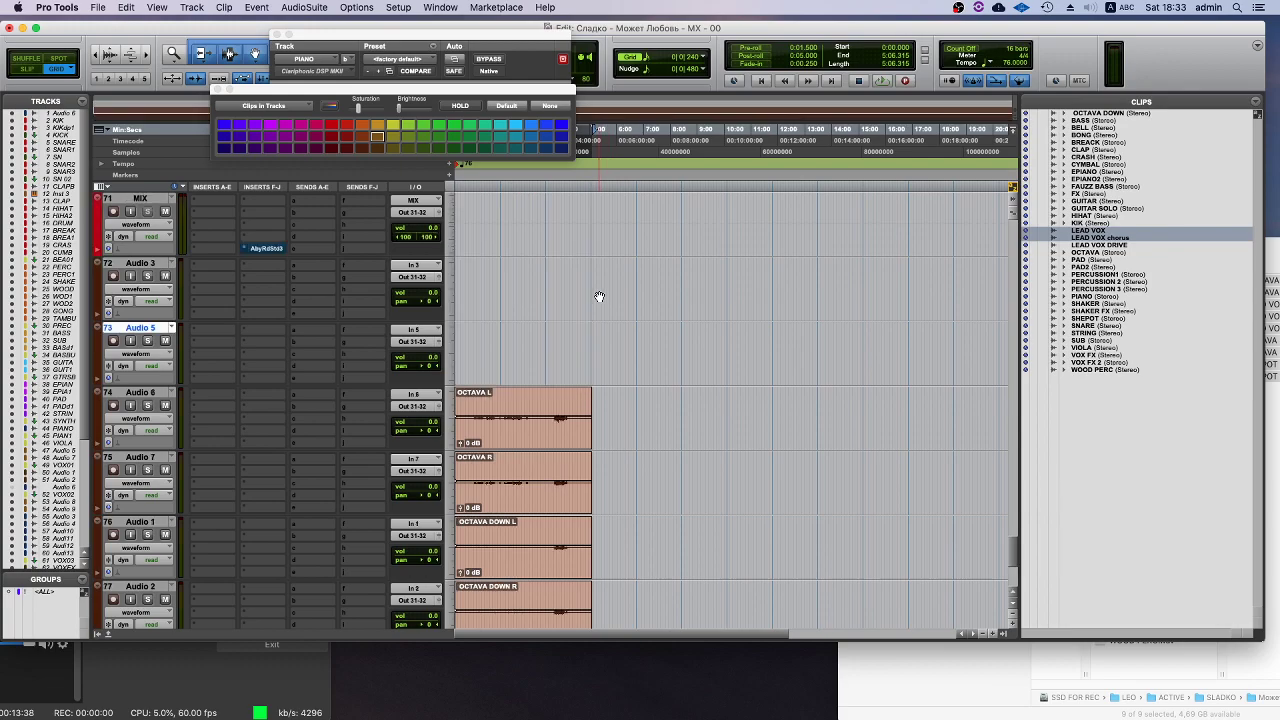
left_click(494, 448)
left_click(490, 485, "shift")
scroll(509, 565, "down", 1)
left_click(512, 447, "shift")
left_click(476, 303)
key("space")
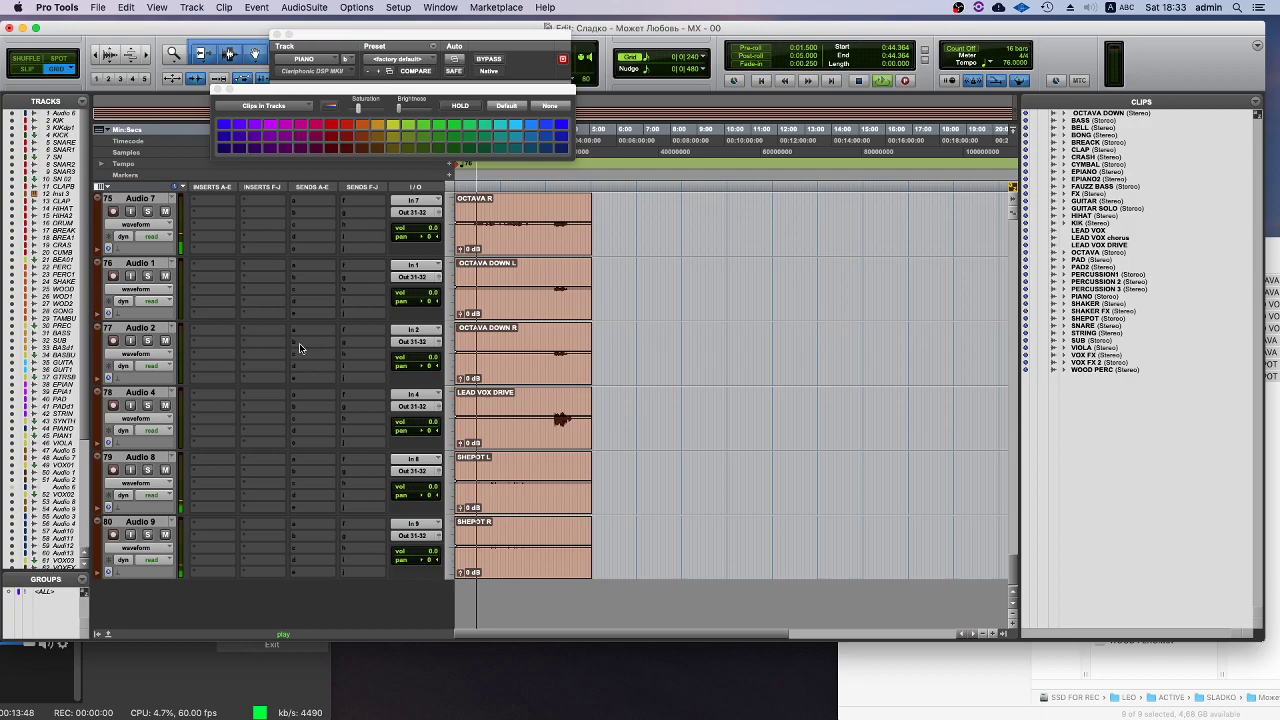
- Audition the LEAD VOX DRIVE clip from about 3:43 with its Audio 4 track soloed
left_click(549, 396)
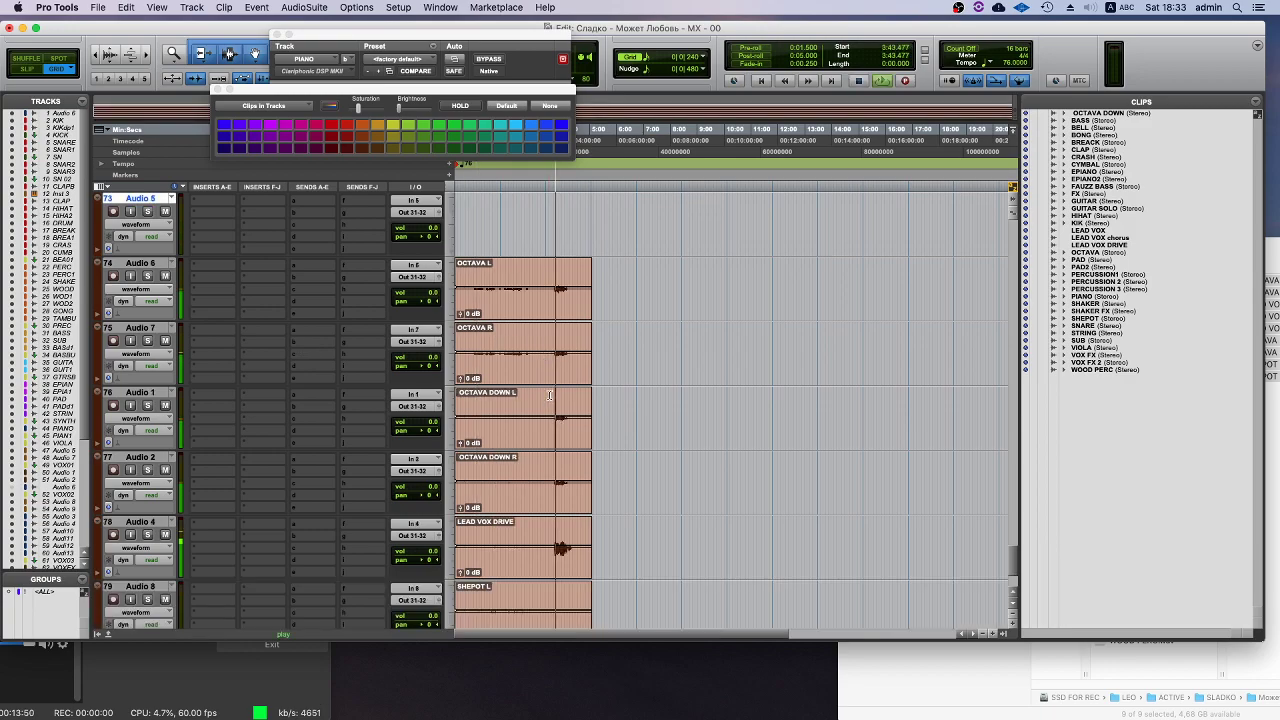
scroll(551, 494, "down", 1)
left_click(541, 461)
key("space")
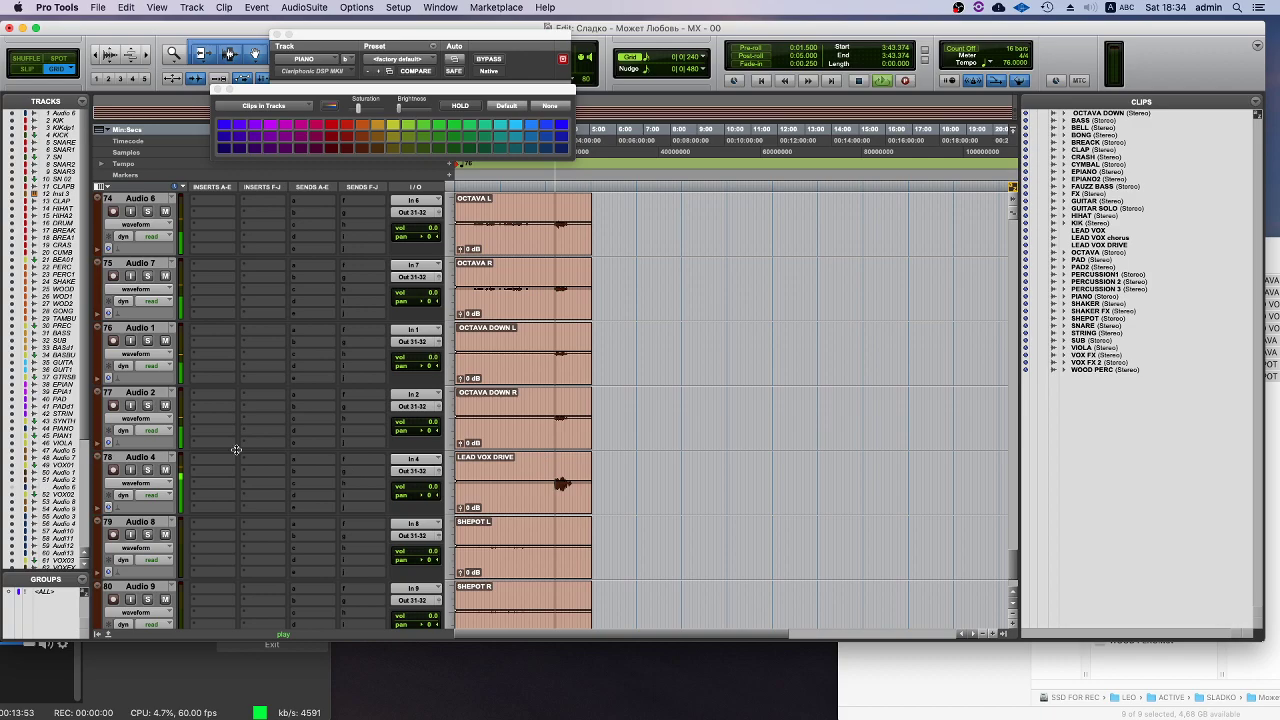
left_click(146, 470)
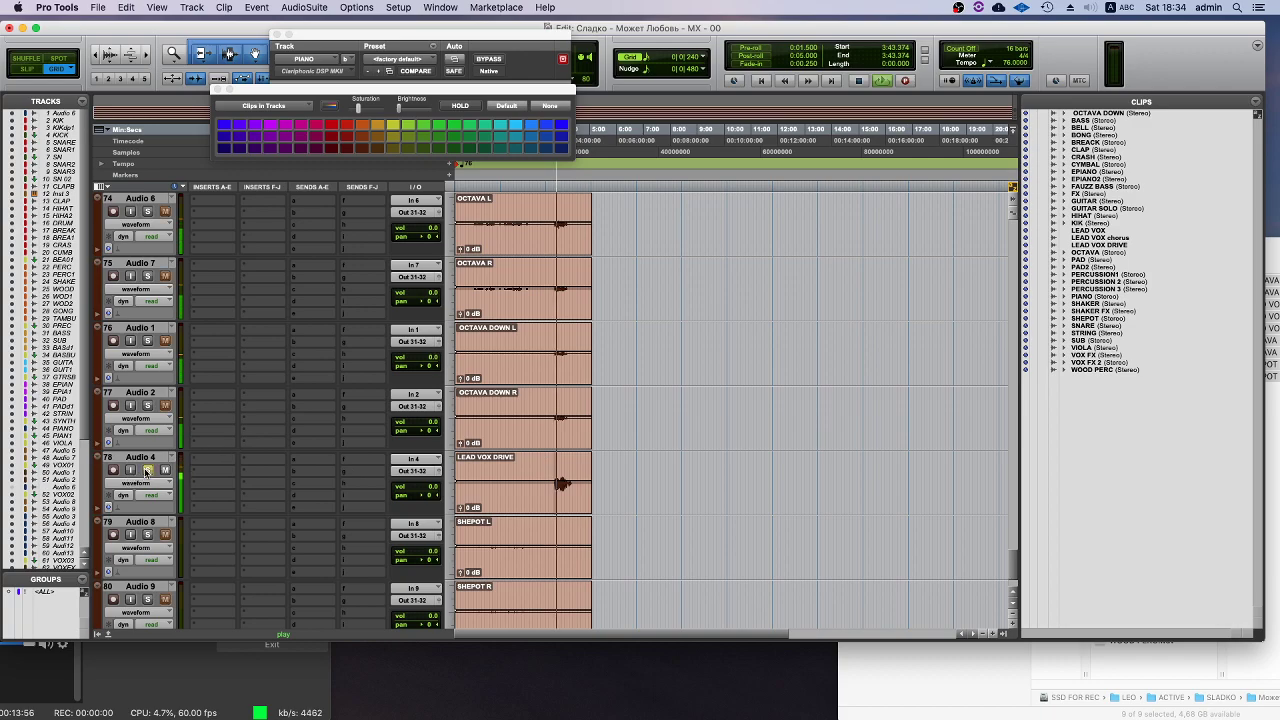
- Audition the SHEPOT L clip from about 1:21 with its Audio 8 track soloed, and check the template's vocal tracks
scroll(232, 437, "down", 3)
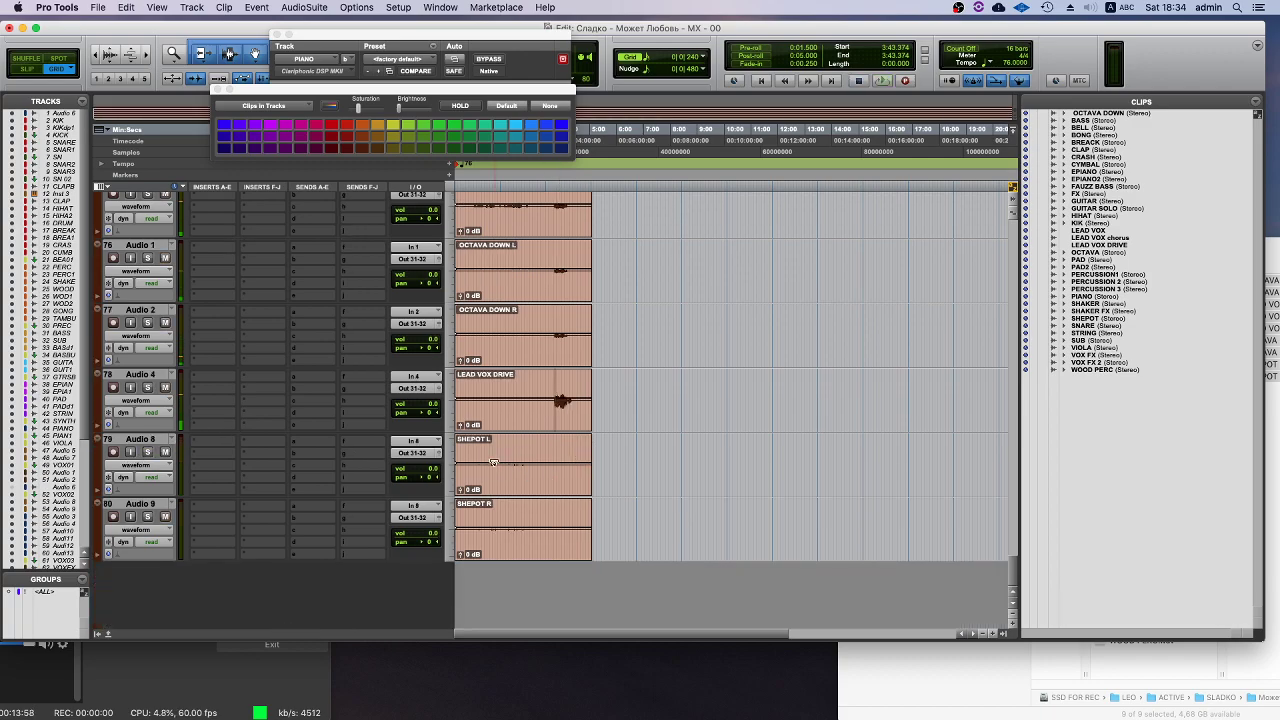
left_click(146, 452)
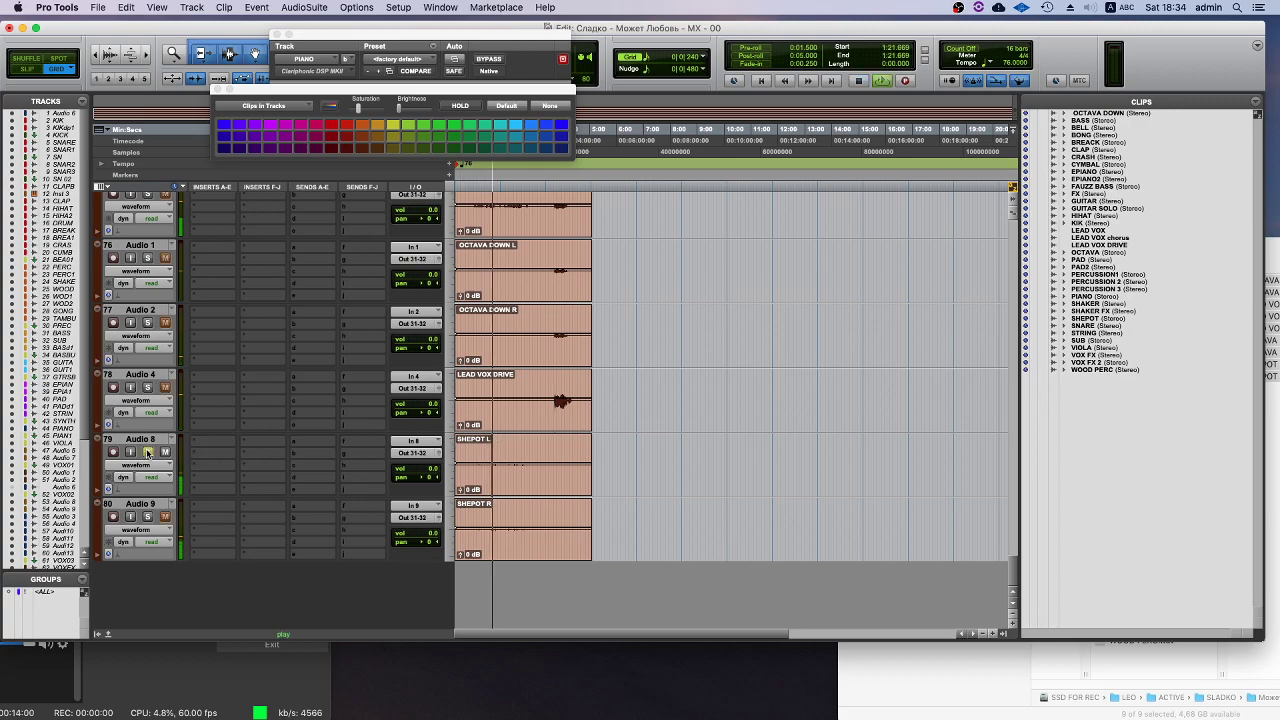
scroll(217, 446, "up", 15)
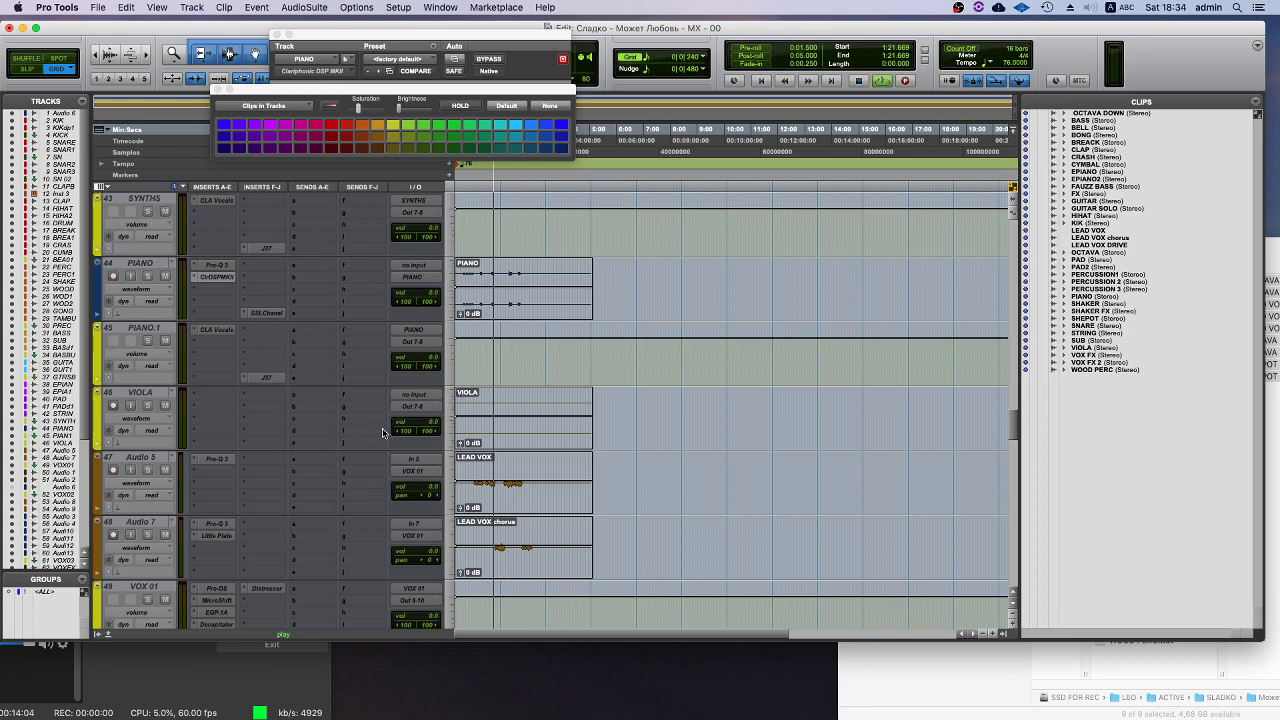
scroll(382, 432, "down", 15)
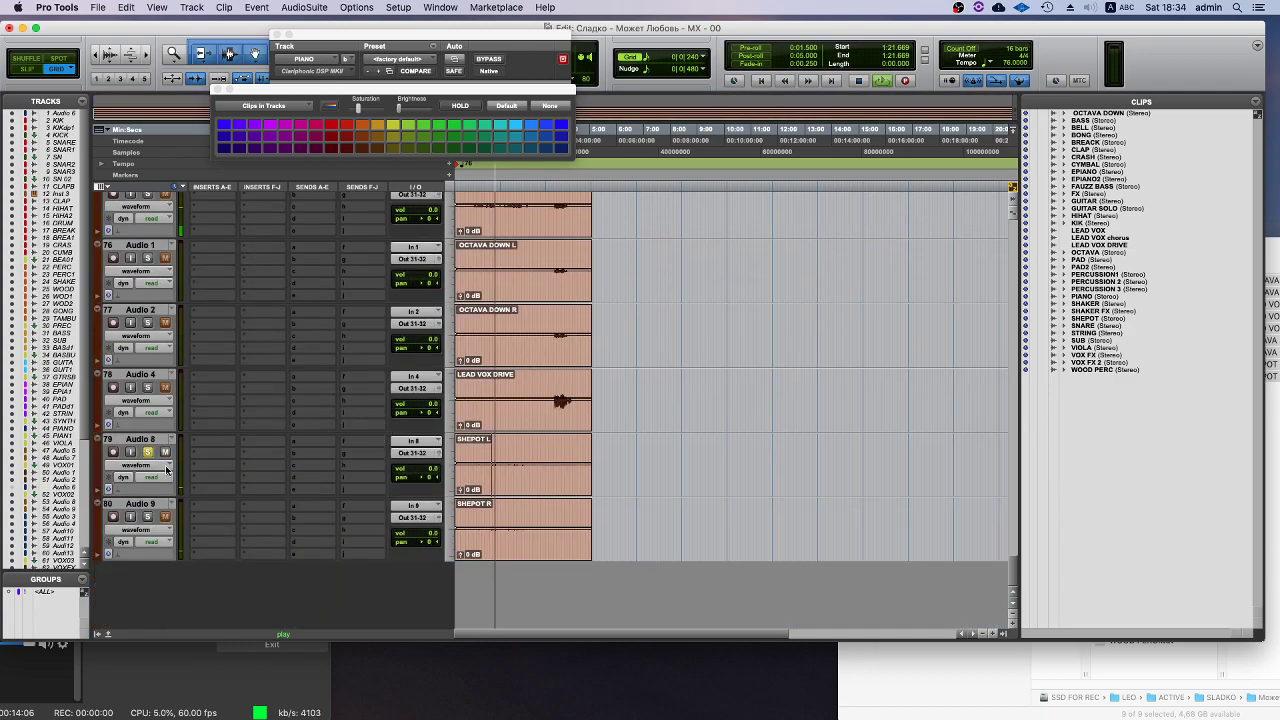
- Move the imported OCTAVA L and OCTAVA R clips onto the template's Audio 8 and Audio 9 tracks, keeping them at the session start
scroll(484, 300, "up", 3)
key("space")
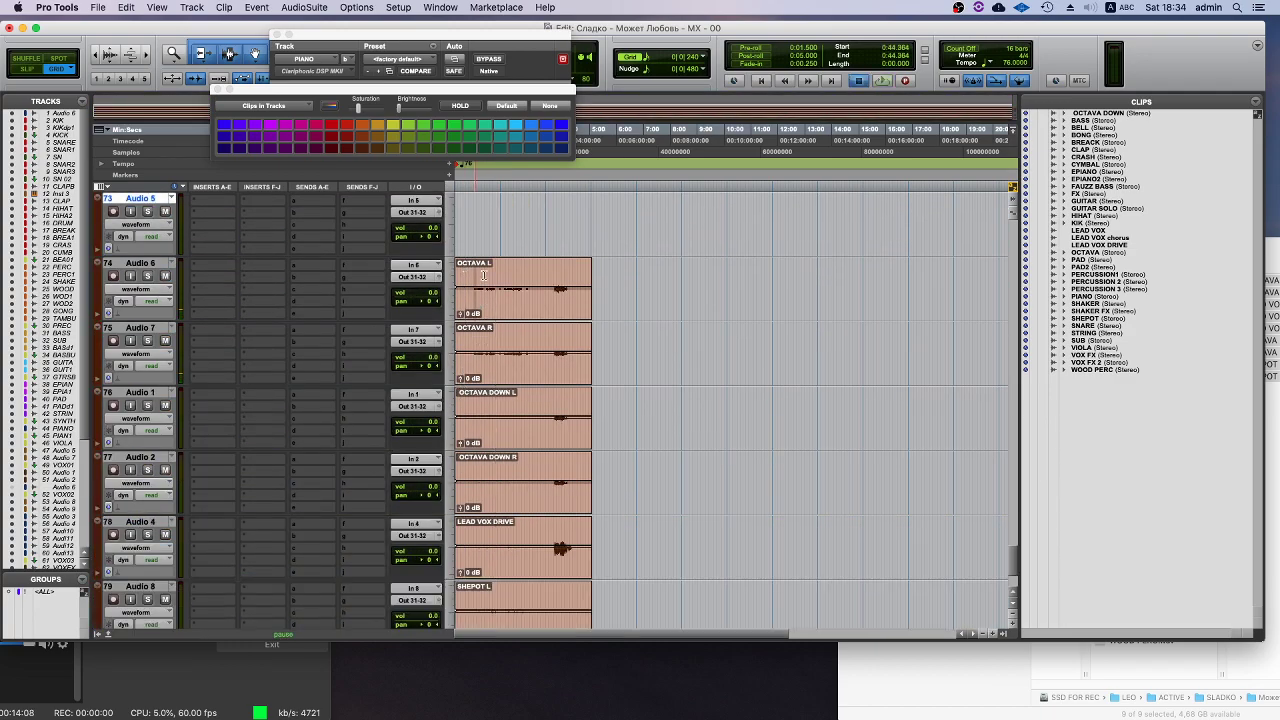
left_click(478, 305)
left_click(475, 372, "shift")
scroll(485, 370, "up", 6)
key("space")
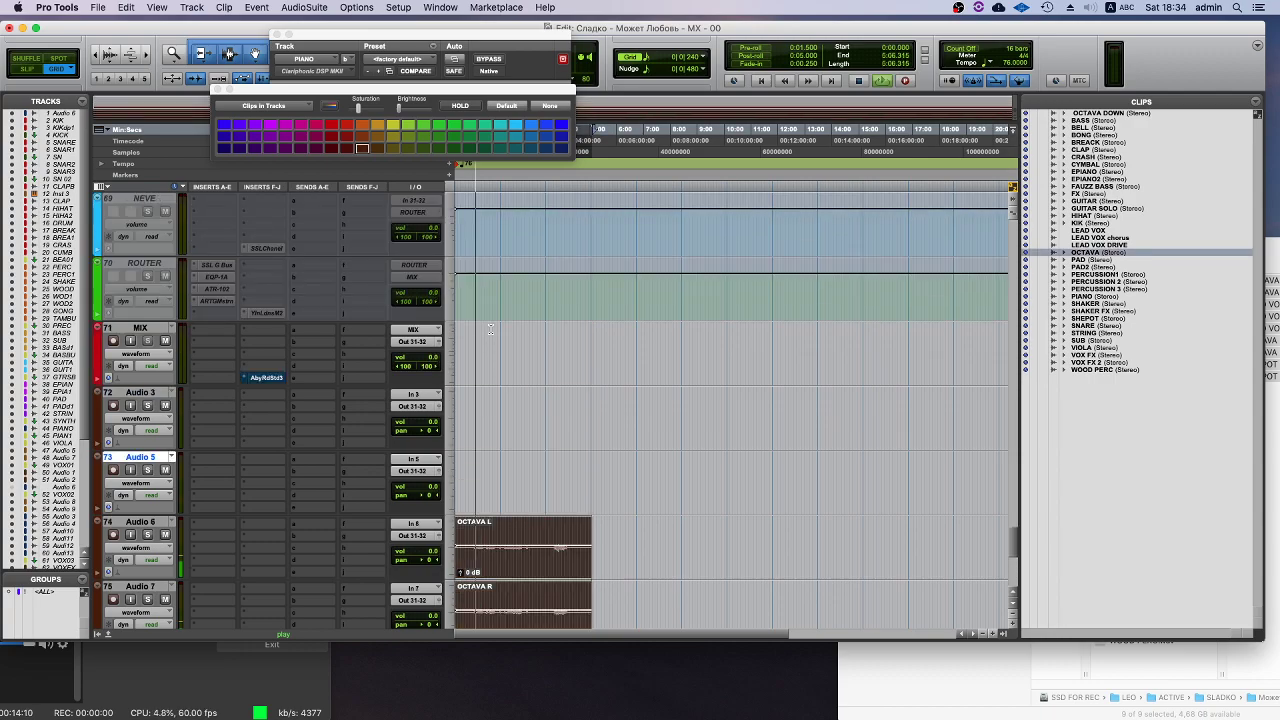
scroll(487, 476, "down", 1)
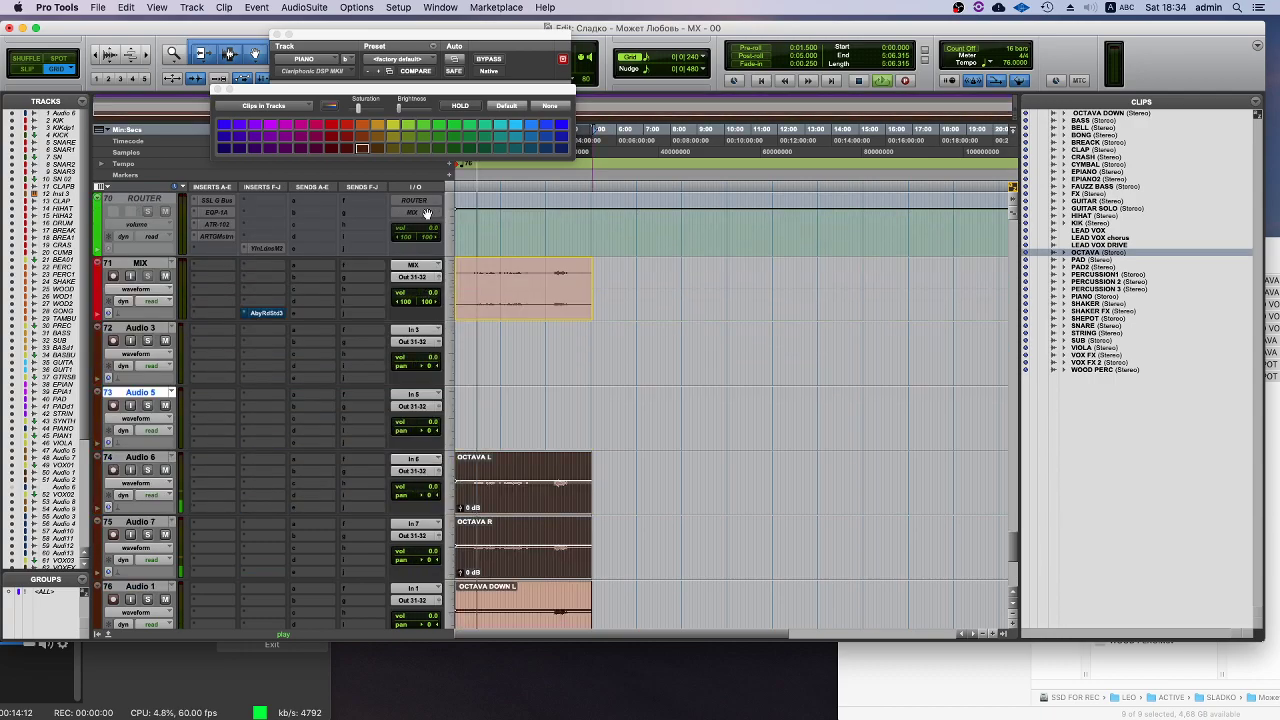
scroll(470, 400, "up", 15)
scroll(435, 230, "down", 1)
scroll(430, 205, "up", 8)
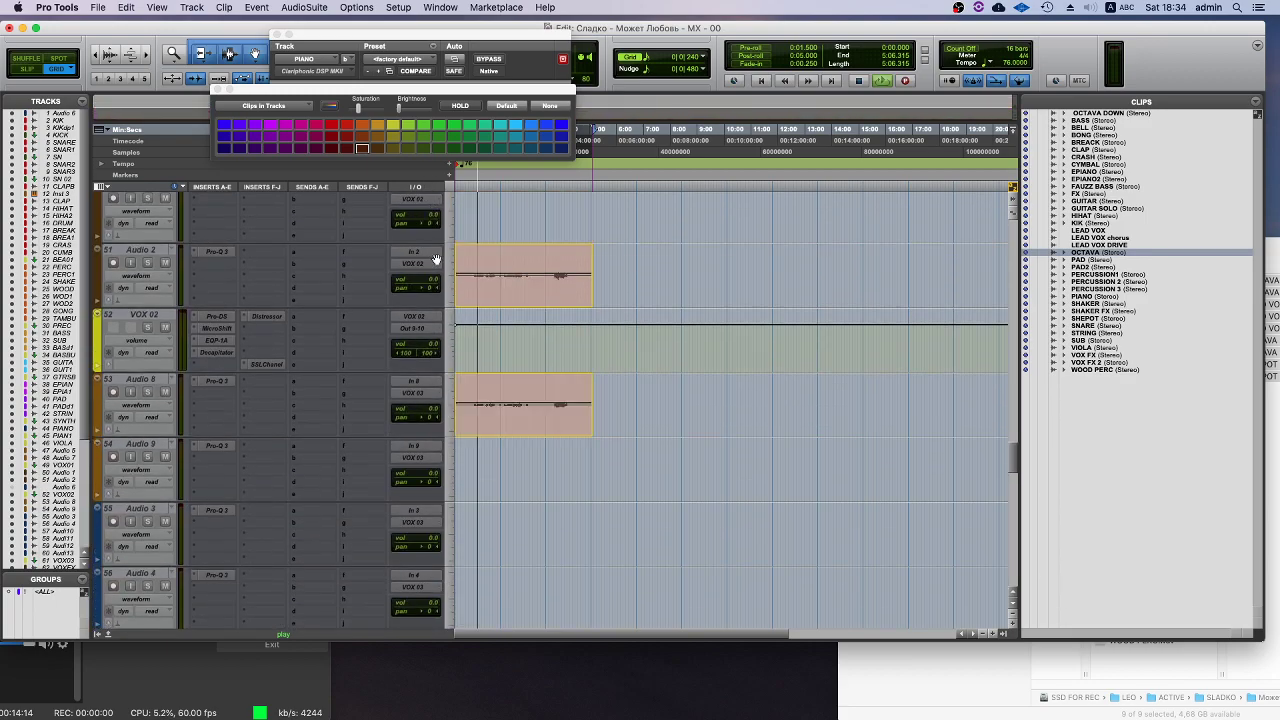
scroll(440, 380, "up", 3)
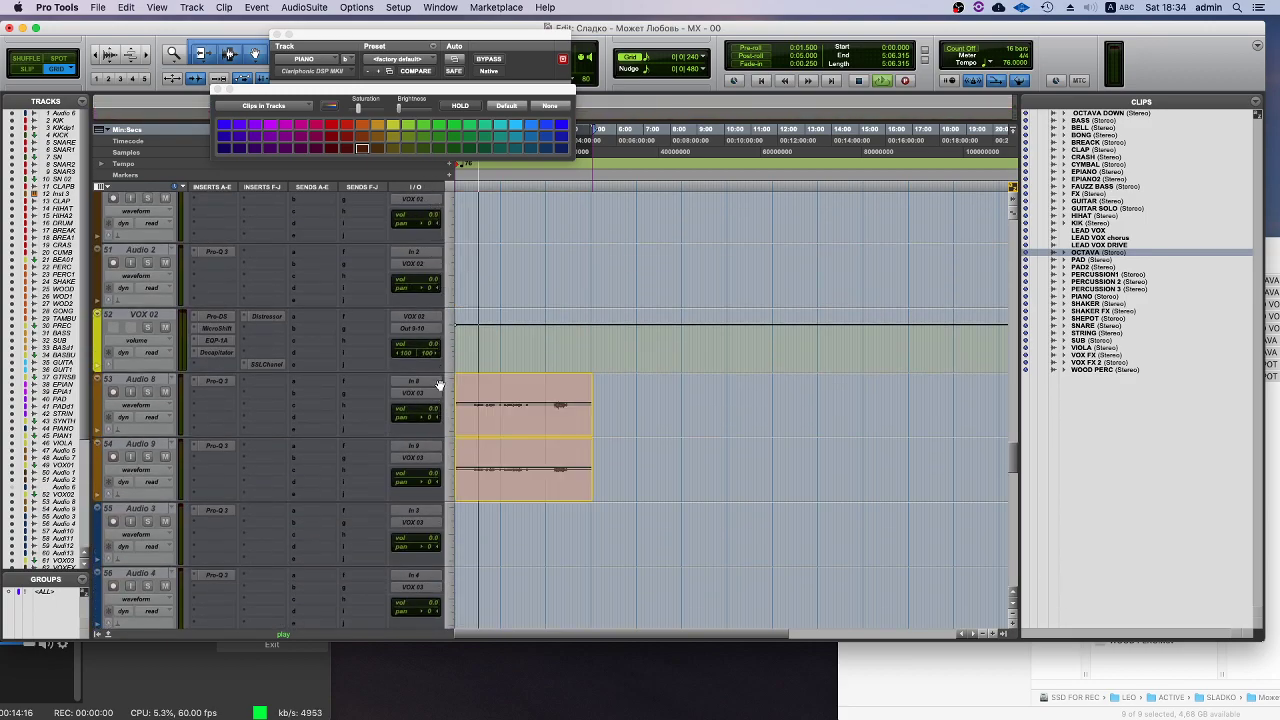
- Move the SHEPOT L and SHEPOT R clips onto the template's Audio 12 and Audio 13 tracks, keeping them at the session start
scroll(494, 386, "down", 20)
scroll(496, 384, "down", 8)
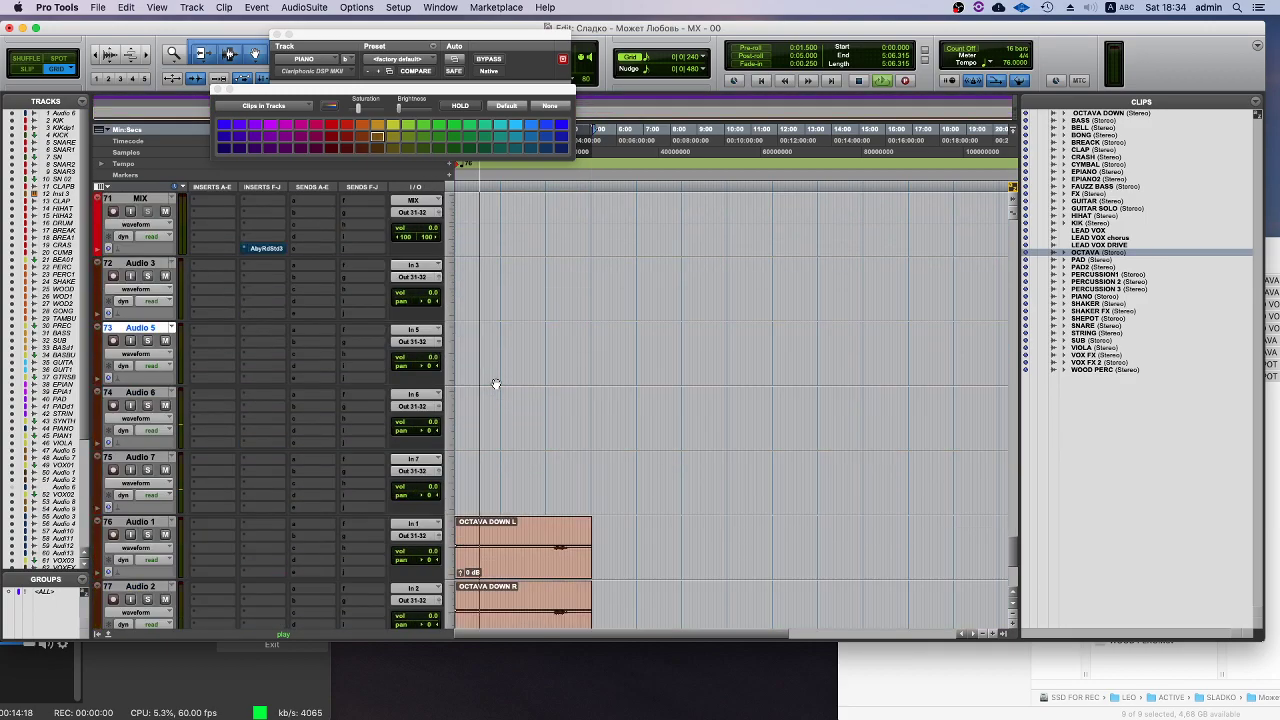
left_click(494, 488)
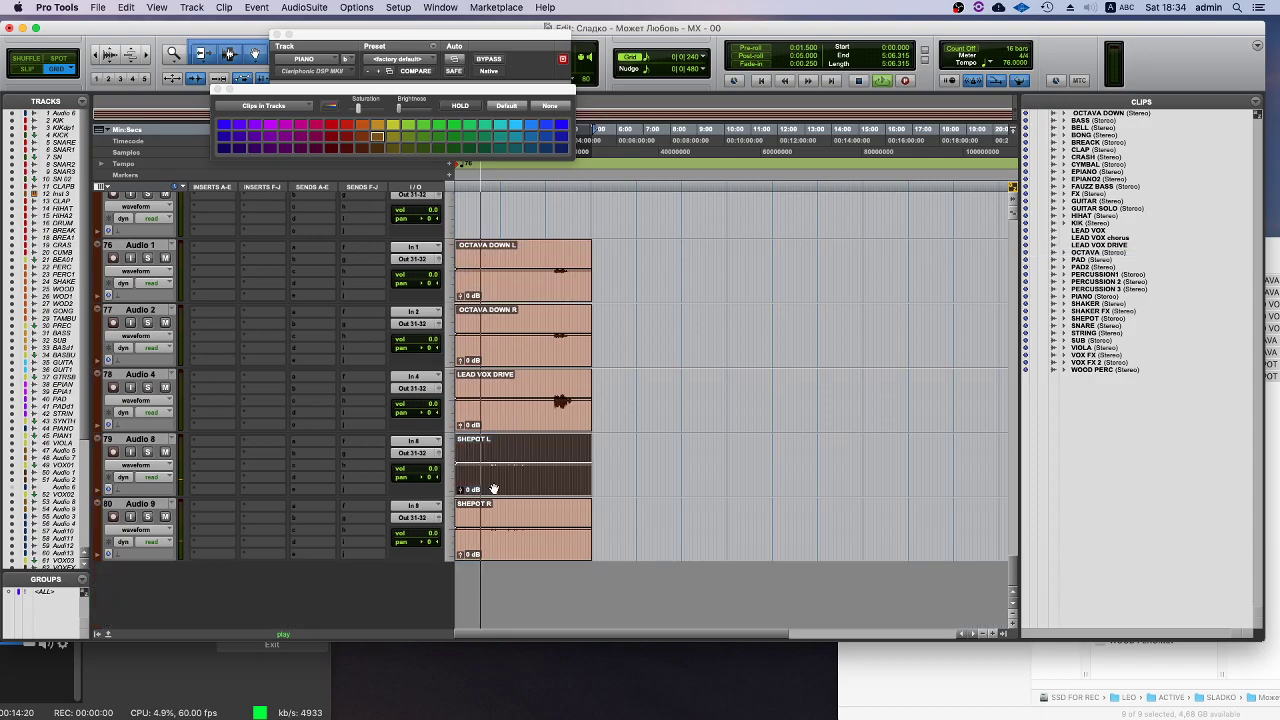
left_click(483, 542, "shift")
left_click_drag(483, 542, 481, 365)
- Audition the OCTAVA DOWN L, OCTAVA DOWN R and LEAD VOX DRIVE clips from about 3:43 by soloing their tracks
left_click(506, 293)
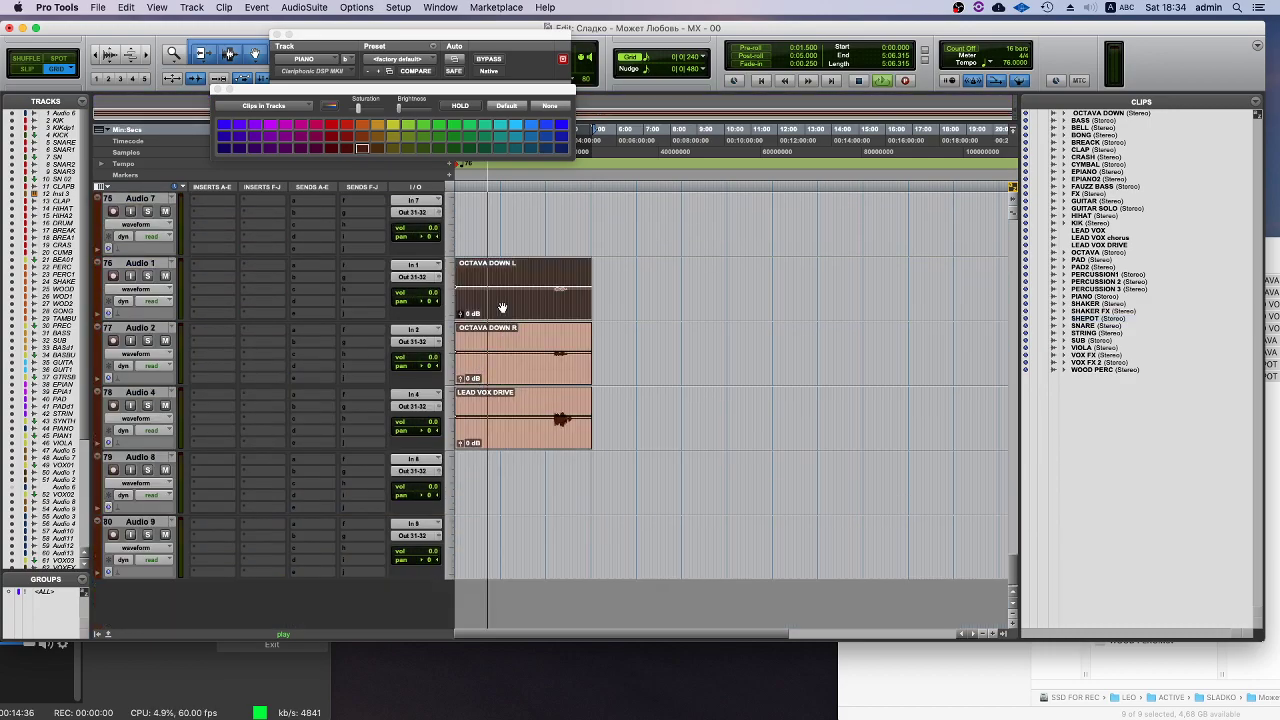
left_click(512, 379, "shift")
left_click(549, 275)
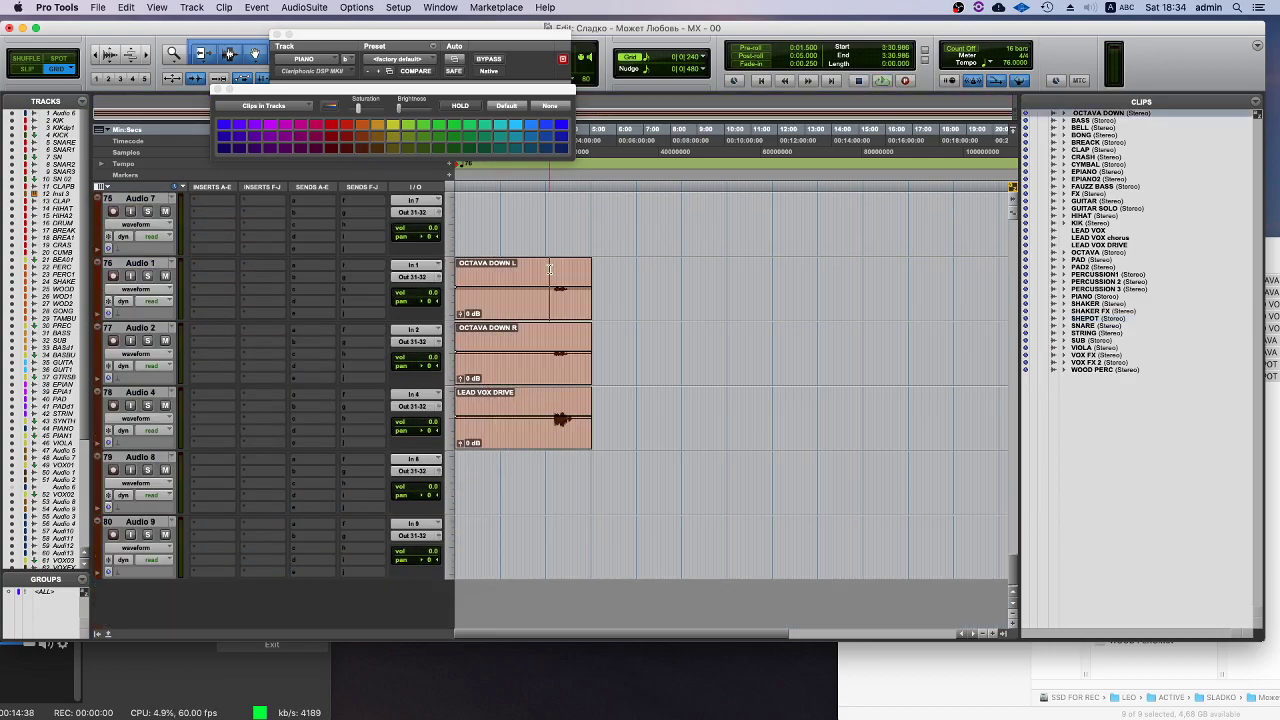
left_click(147, 275)
left_click(552, 276)
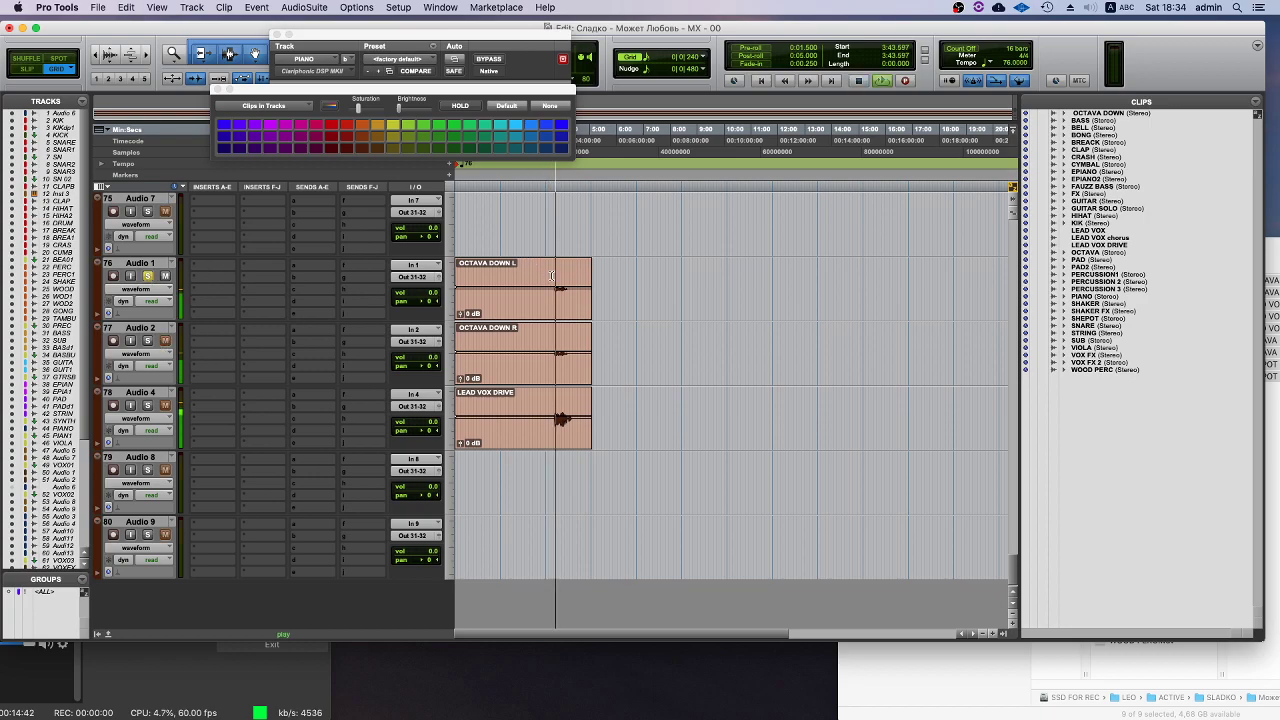
left_click(147, 340)
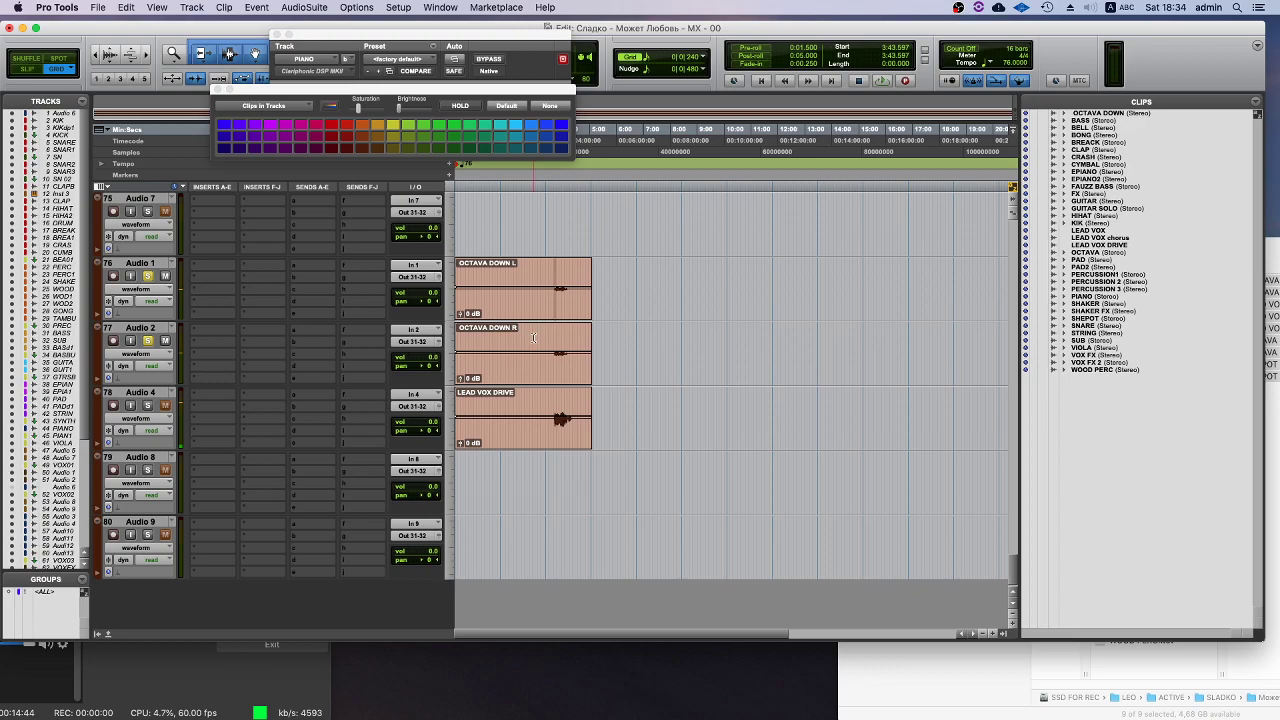
left_click(150, 406)
left_click(150, 406)
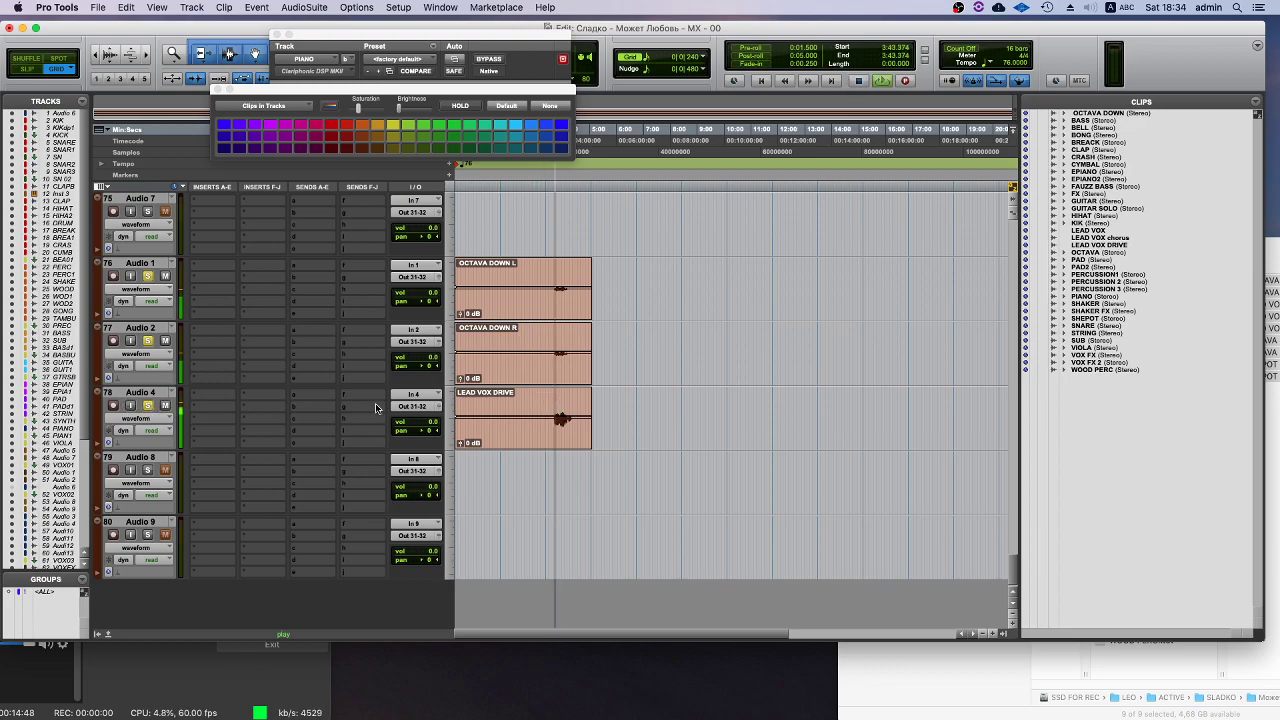
left_click(150, 406)
- Move the OCTAVA DOWN L, OCTAVA DOWN R and LEAD VOX DRIVE clips onto the template's Audio 3, Audio 4 and Audio 10 tracks
key("super+bracketleft")
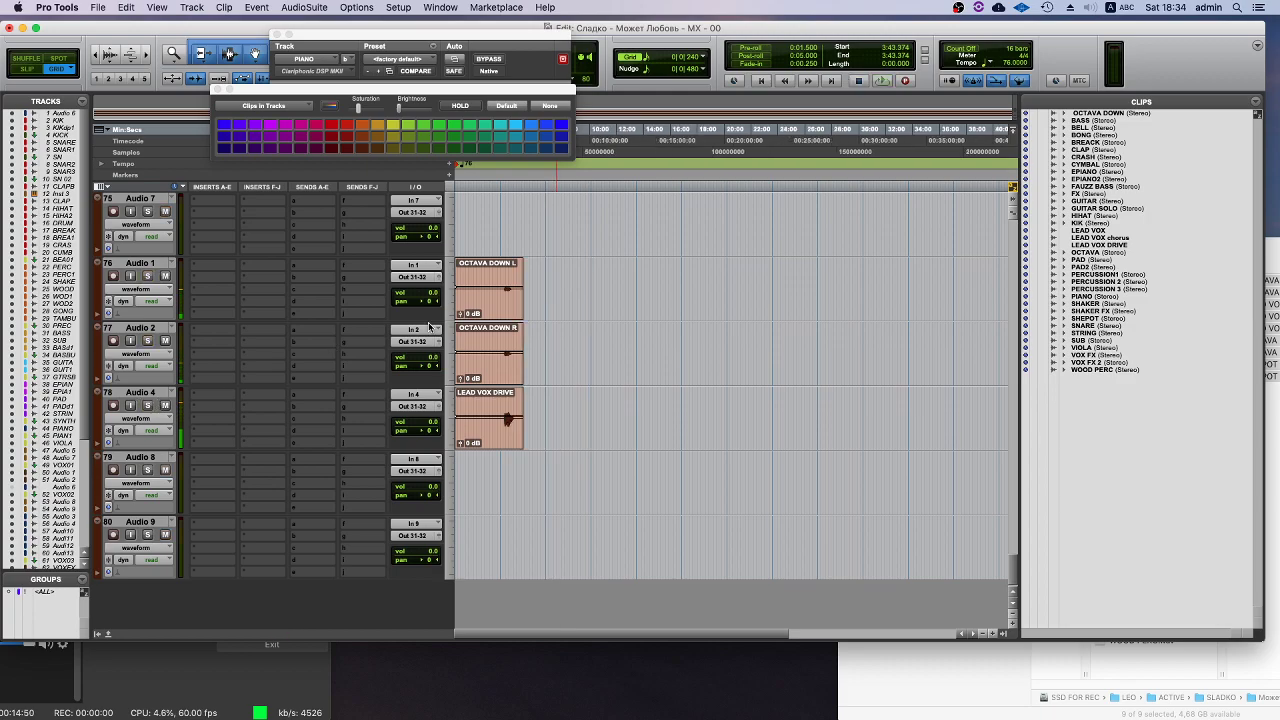
left_click(496, 302)
left_click(484, 367, "shift")
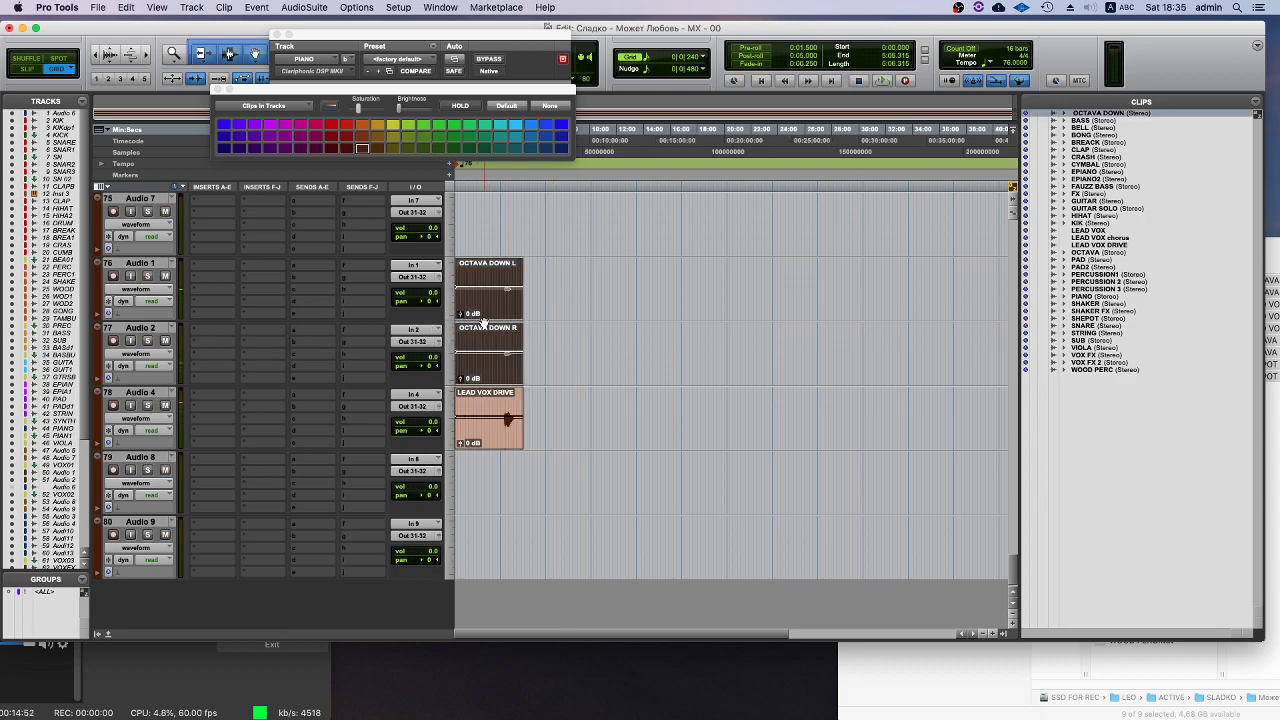
left_click(481, 438, "shift")
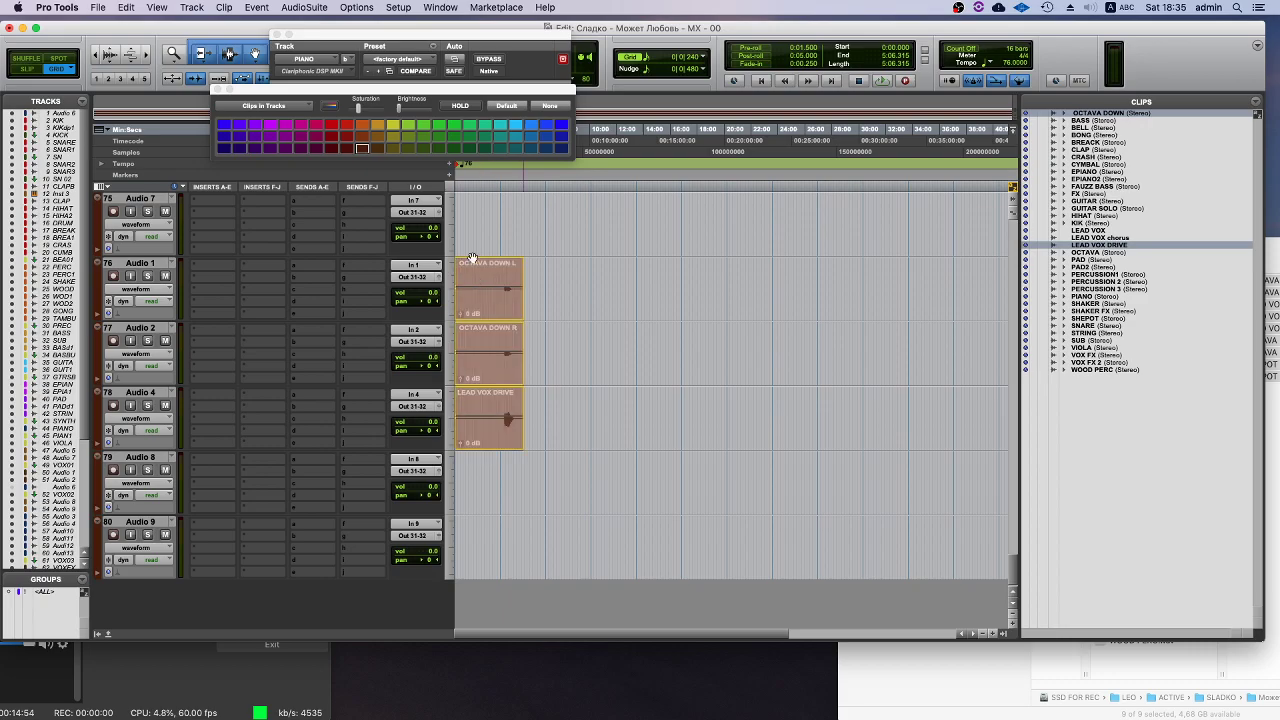
scroll(475, 340, "up", 15)
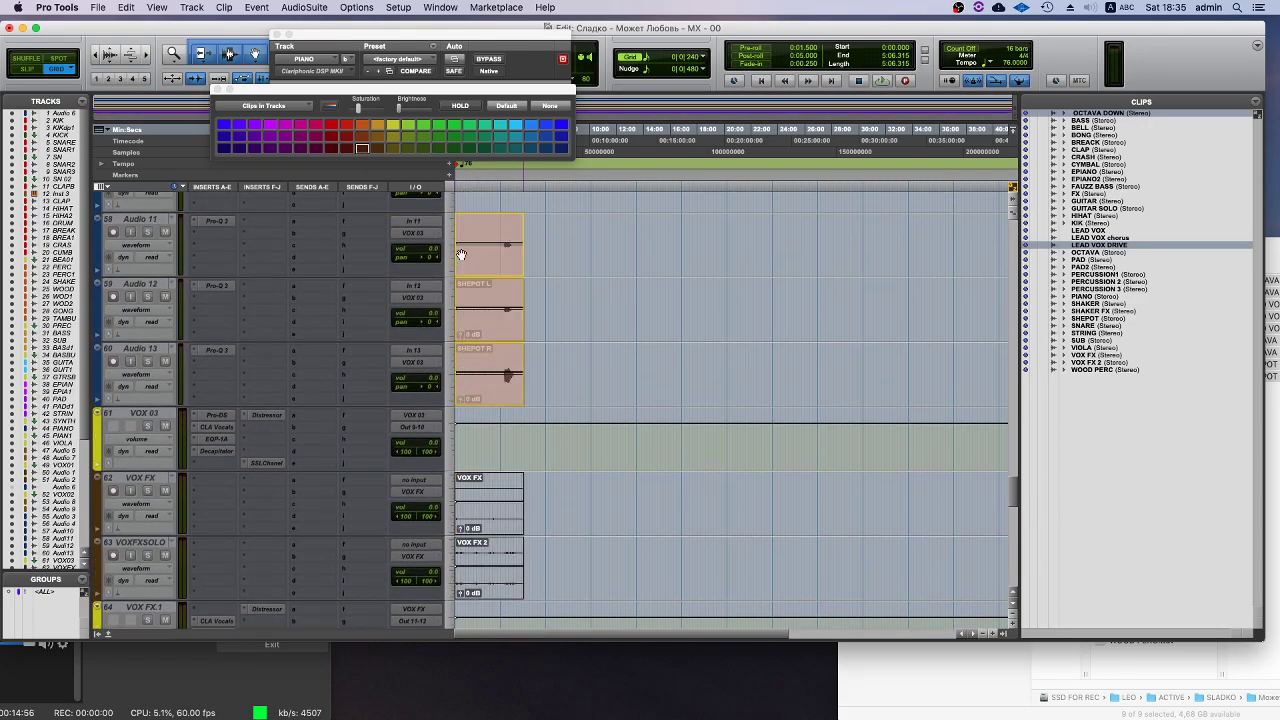
scroll(467, 340, "up", 4)
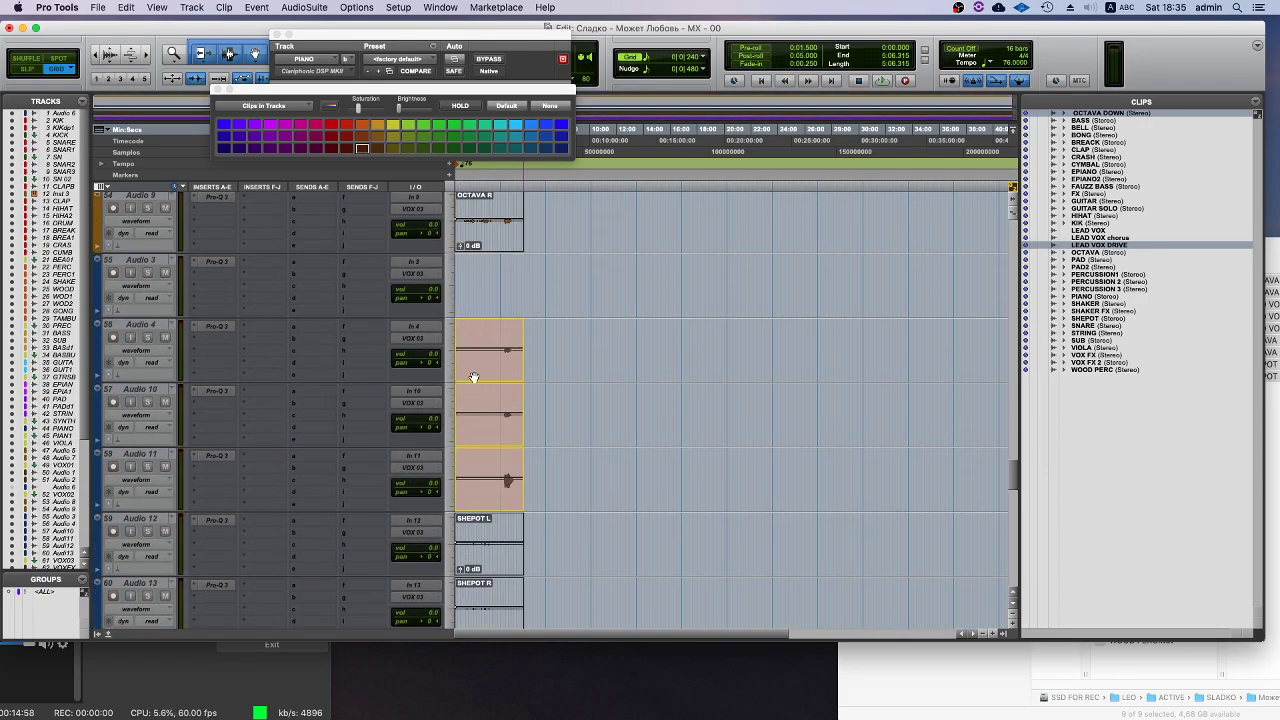
scroll(480, 365, "up", 3)
scroll(484, 353, "down", 2)
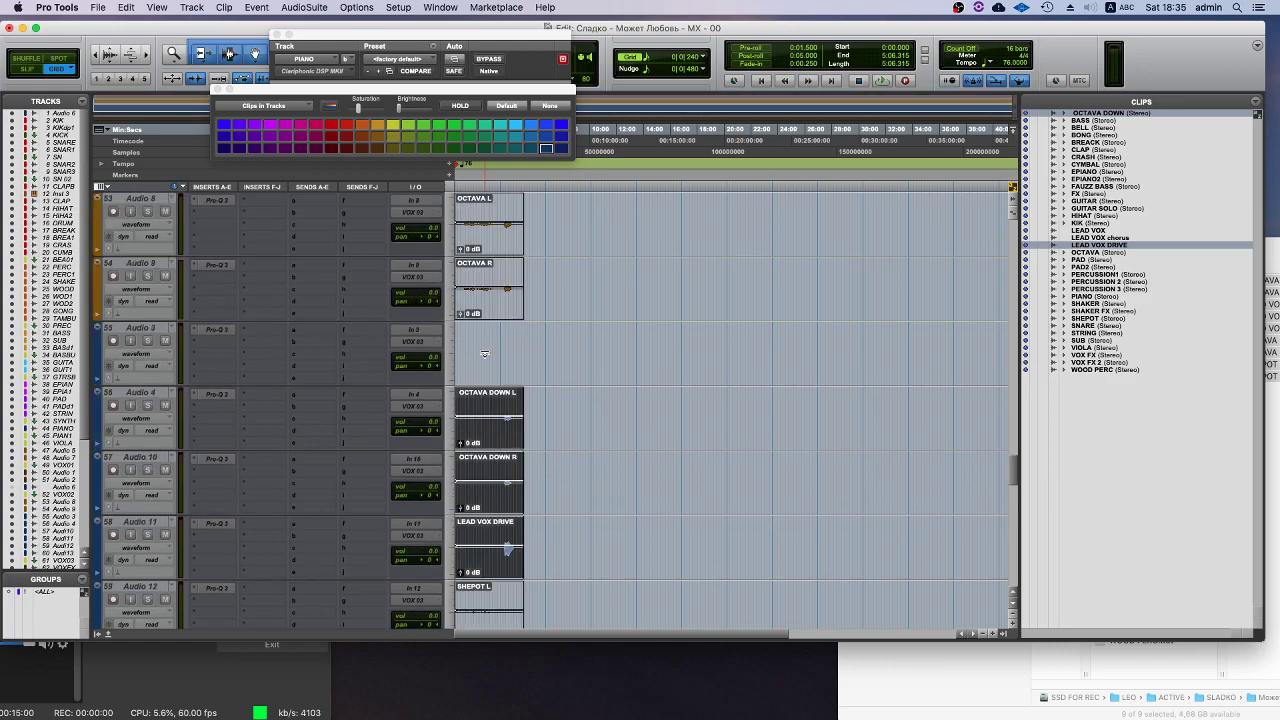
- Shift the SHEPOT L and SHEPOT R clips up one track each, onto Audio 11 and Audio 12
scroll(494, 440, "down", 3)
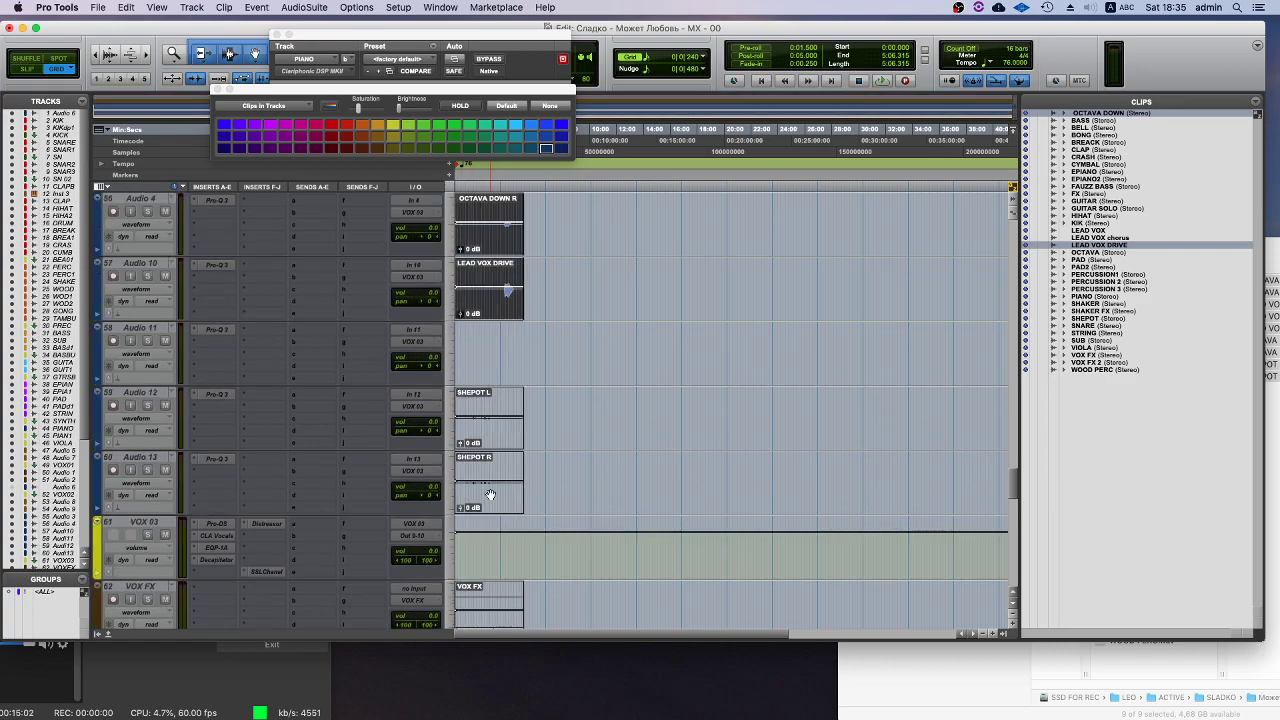
left_click(489, 443)
left_click(484, 486, "shift")
left_click_drag(482, 440, 478, 379)
- Delete the emptied Audio 13 track above the VOX 03 bus
scroll(478, 379, "down", 2)
right_click(160, 328)
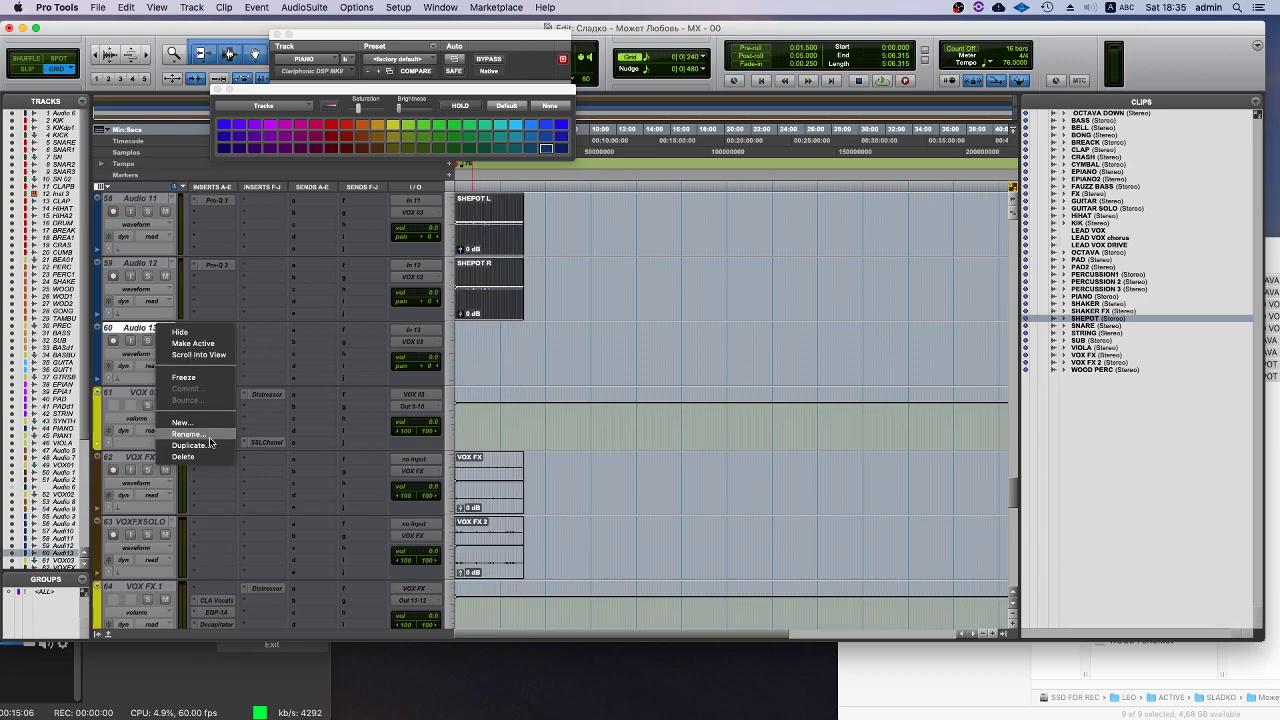
left_click(294, 440)
- Delete all the emptied import tracks below MIX, from Audio 3 to Audio 9
scroll(500, 380, "down", 11)
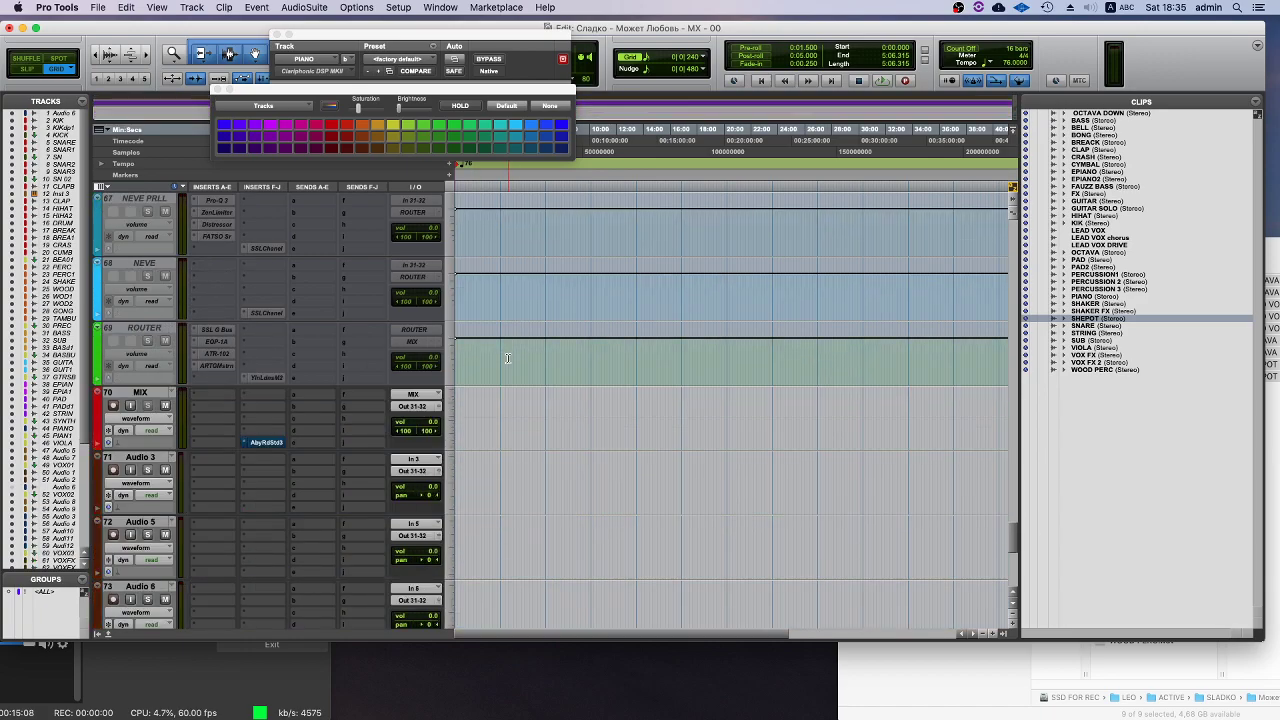
scroll(507, 358, "down", 5)
left_click(140, 503)
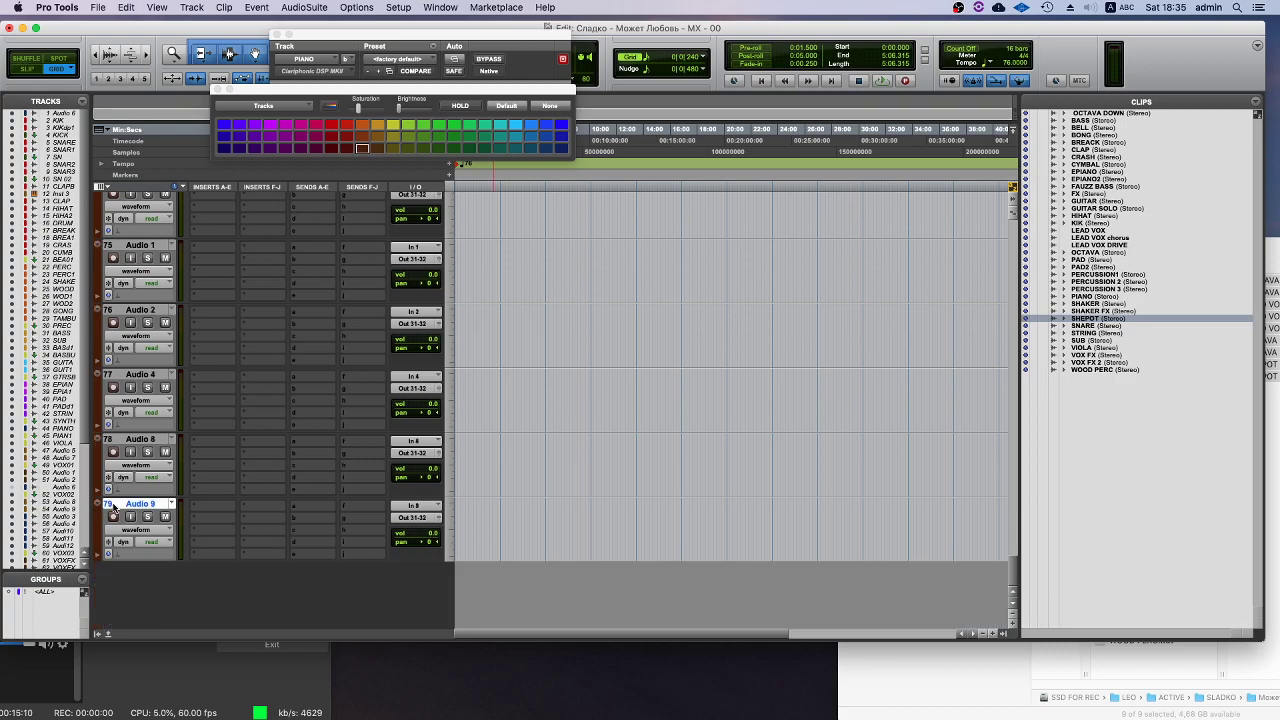
scroll(140, 450, "up", 7)
left_click(143, 458, "shift")
right_click(143, 458)
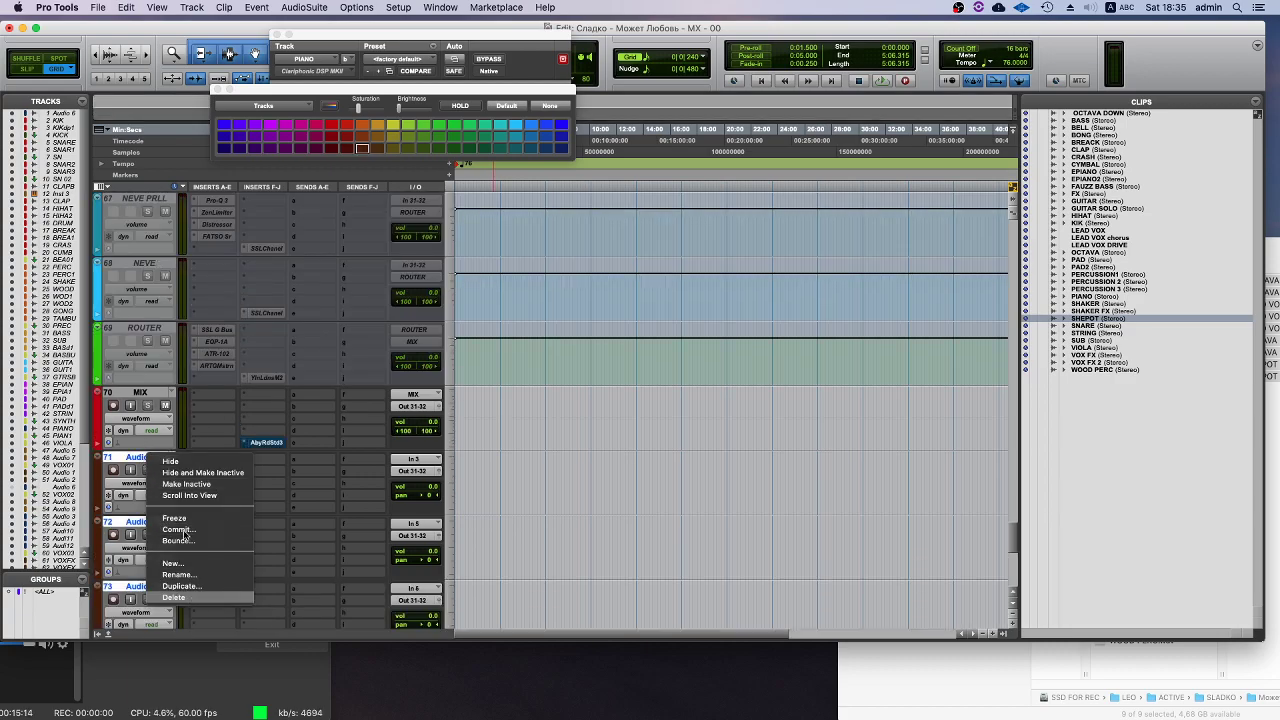
left_click(175, 597)
- Make all tracks active except the Audio 6 track above KIK, and dismiss the CPU overload error
scroll(197, 326, "up", 20)
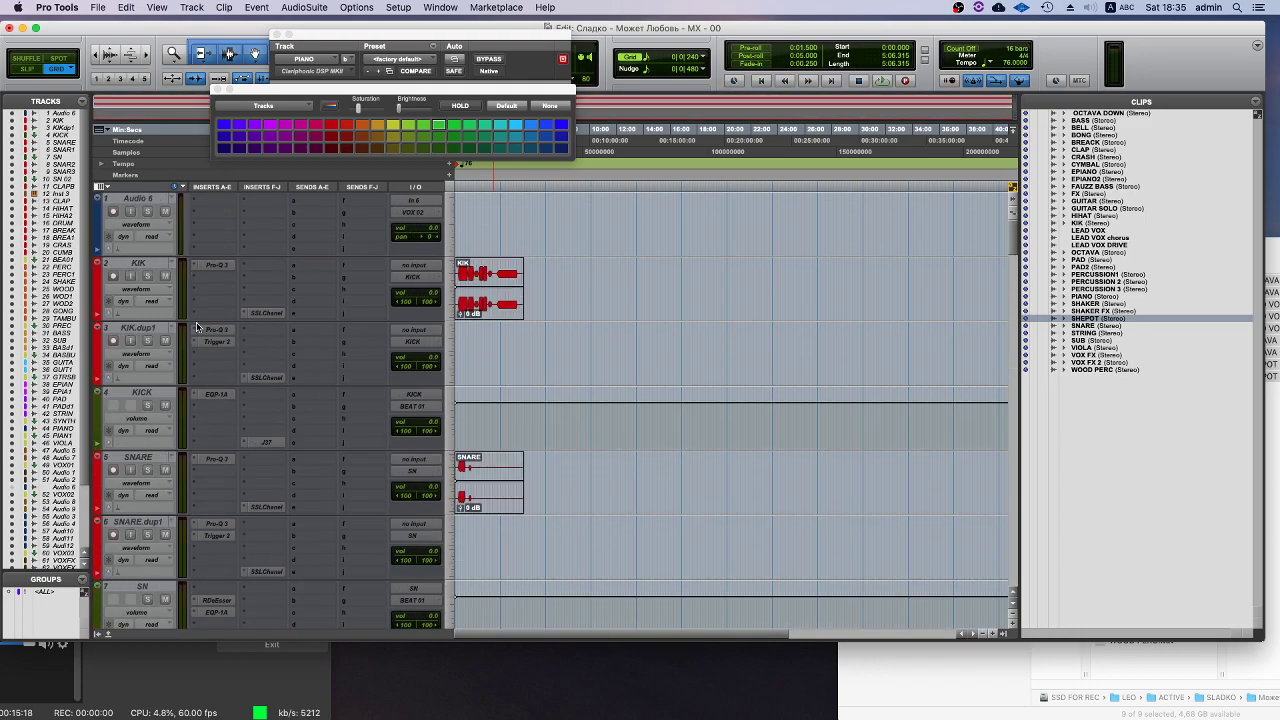
left_click(136, 197, "alt")
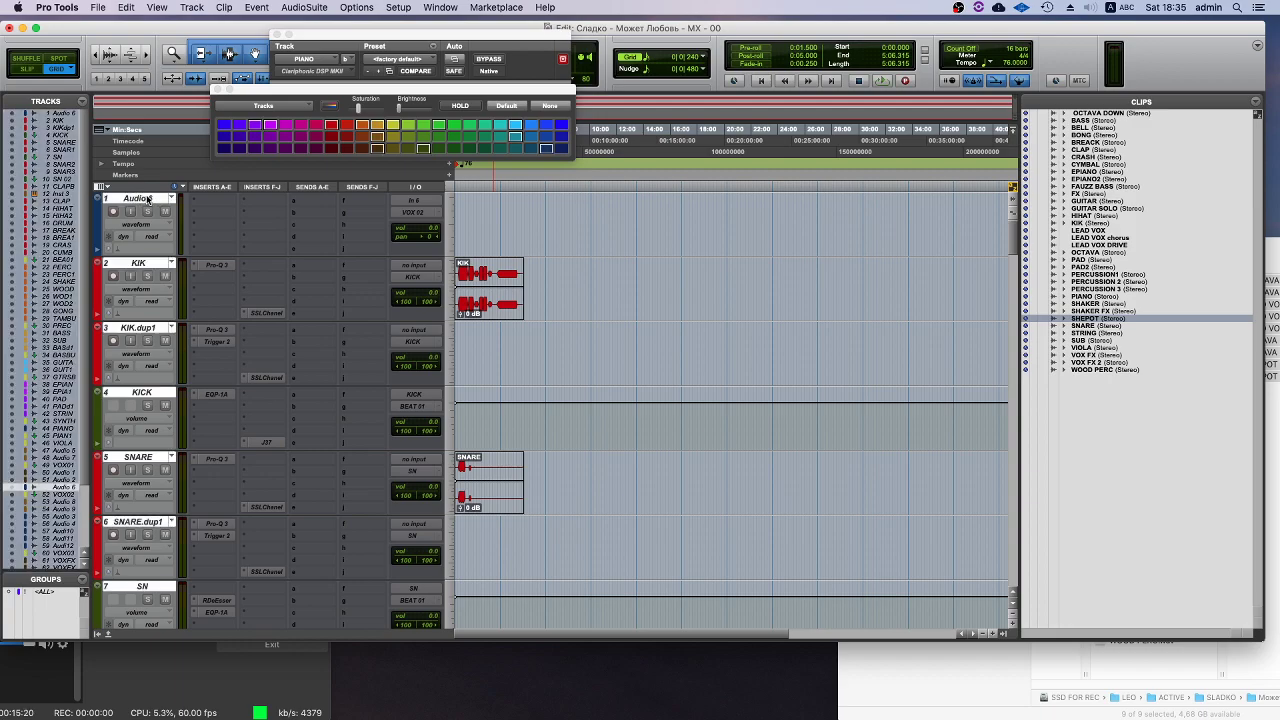
left_click(150, 200, "super")
right_click(129, 268)
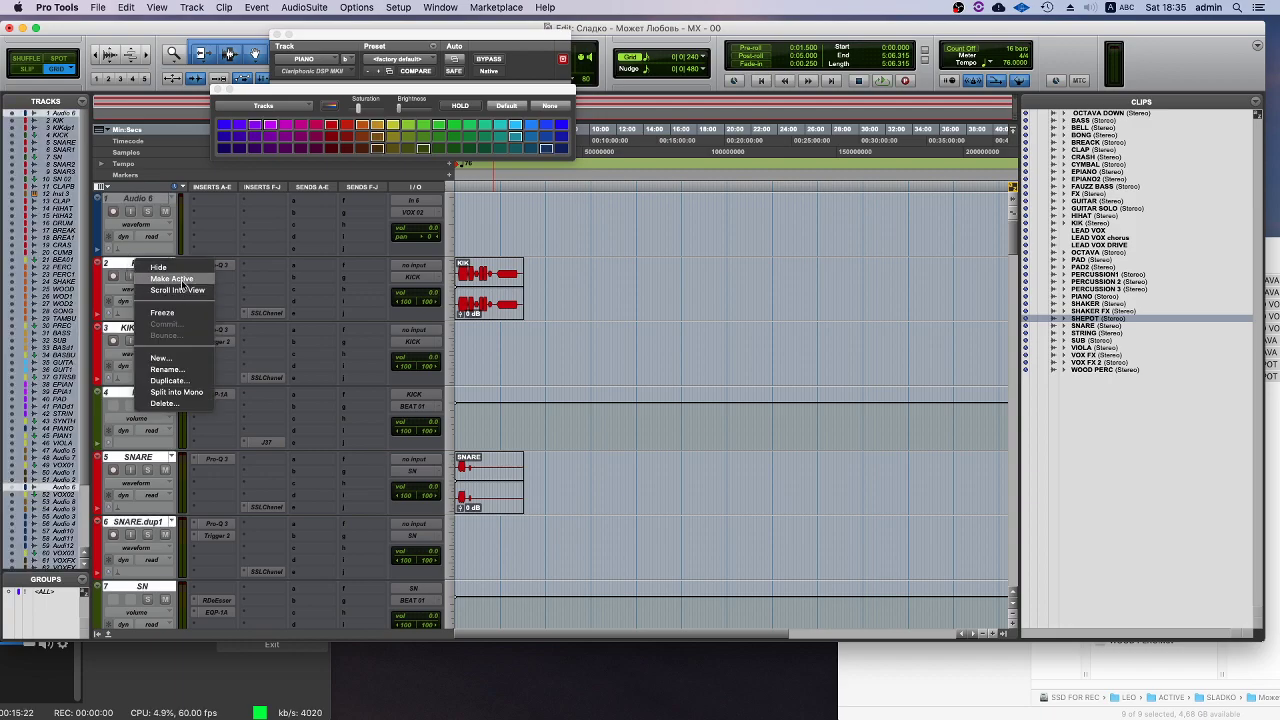
left_click(184, 287)
left_click(50, 690)
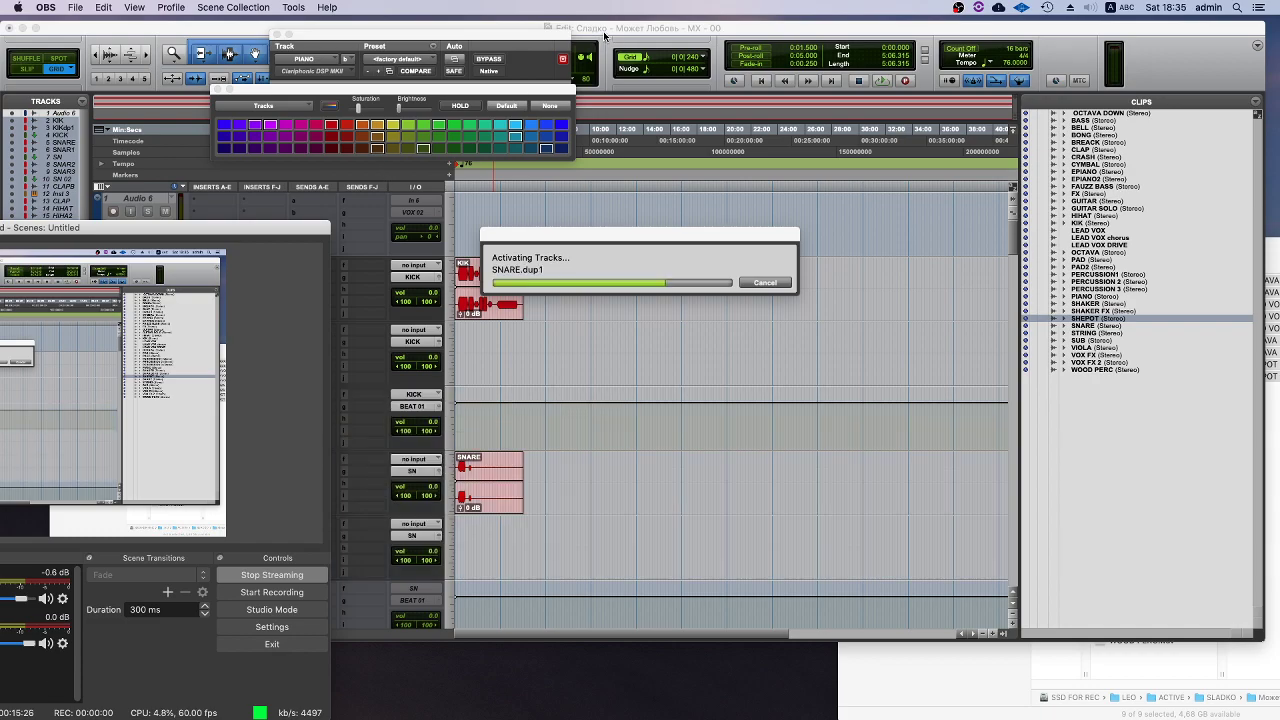
left_click(434, 222)
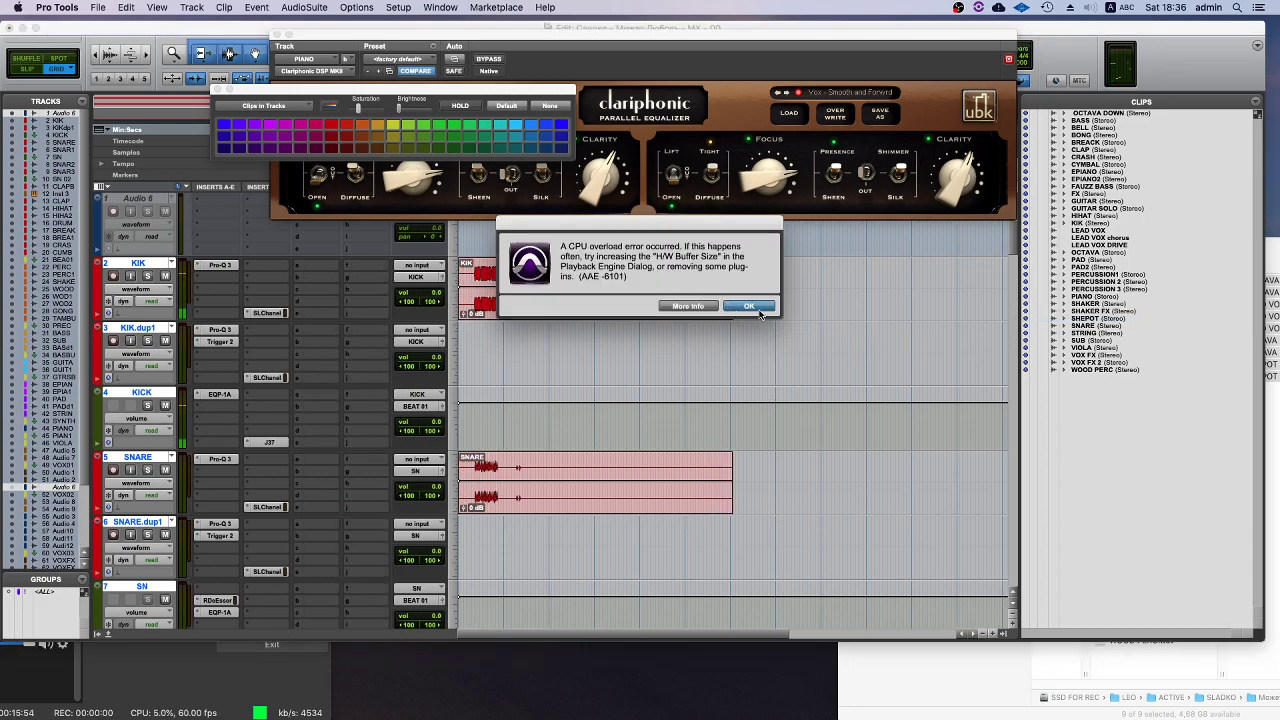
left_click(750, 306)
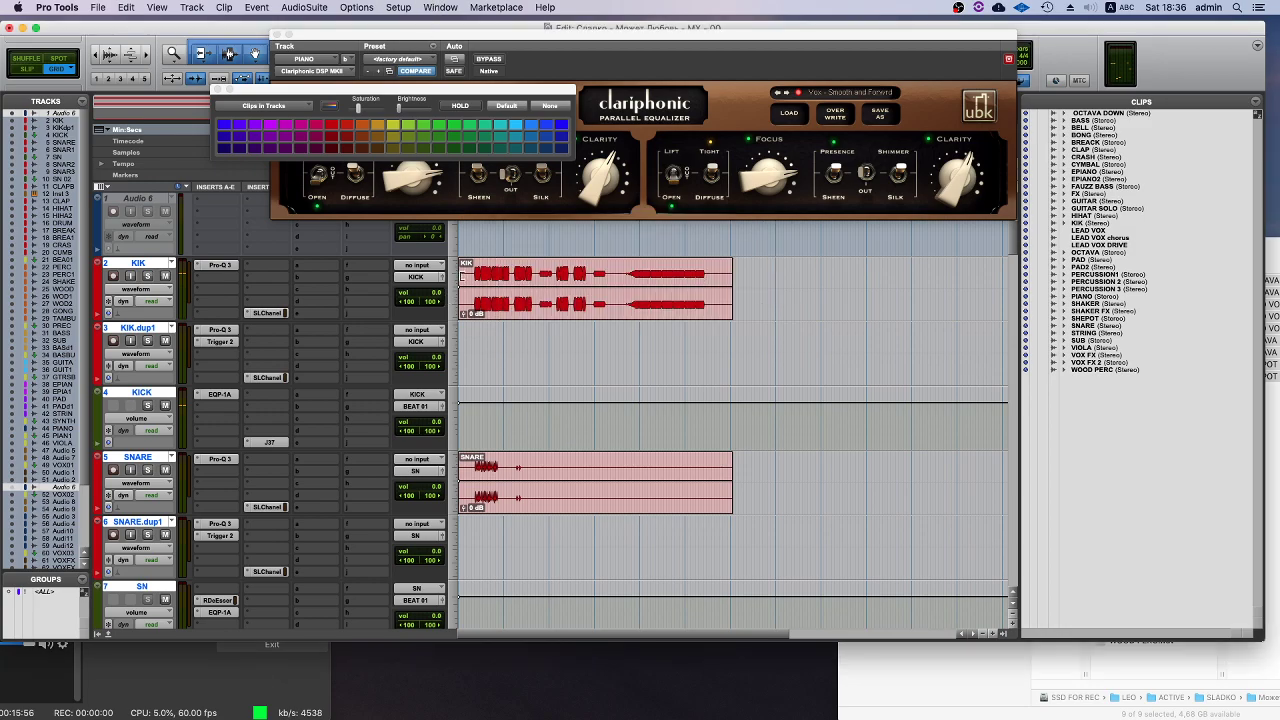
- Enable input monitoring on the MIX track at the end of the session during playback
left_click(560, 290)
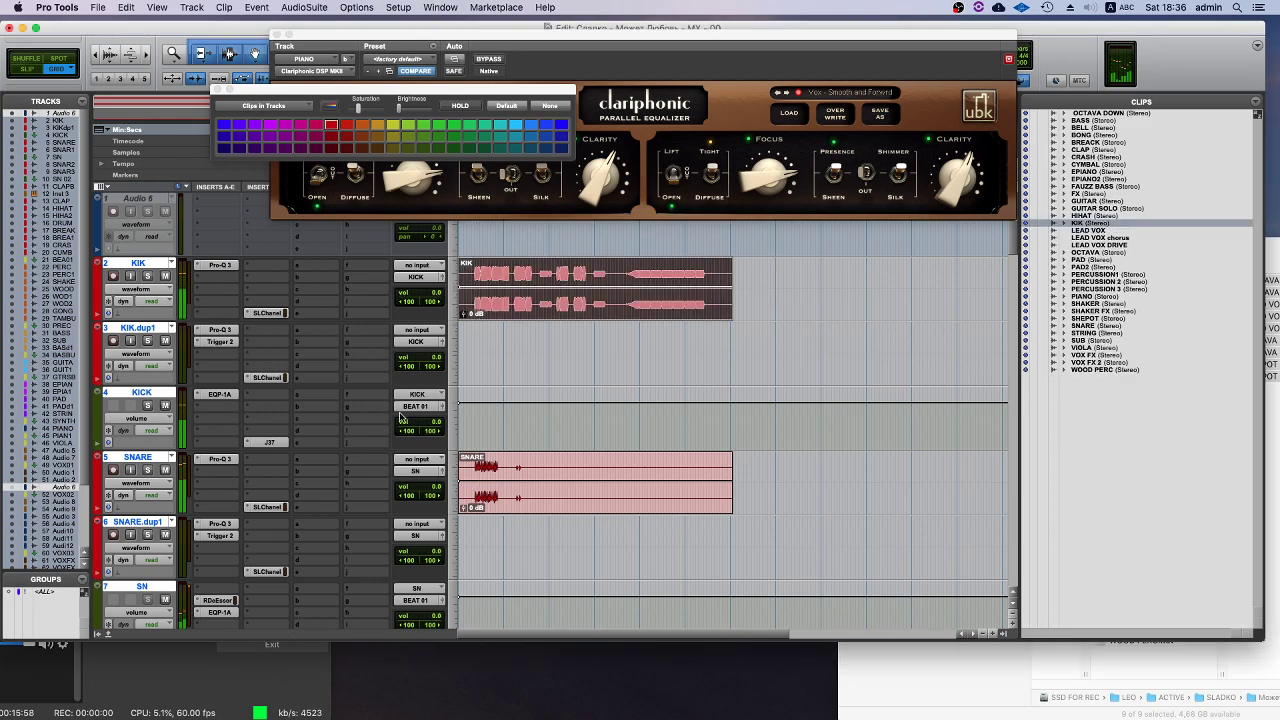
scroll(380, 370, "down", 20)
scroll(216, 480, "down", 20)
left_click(129, 517)
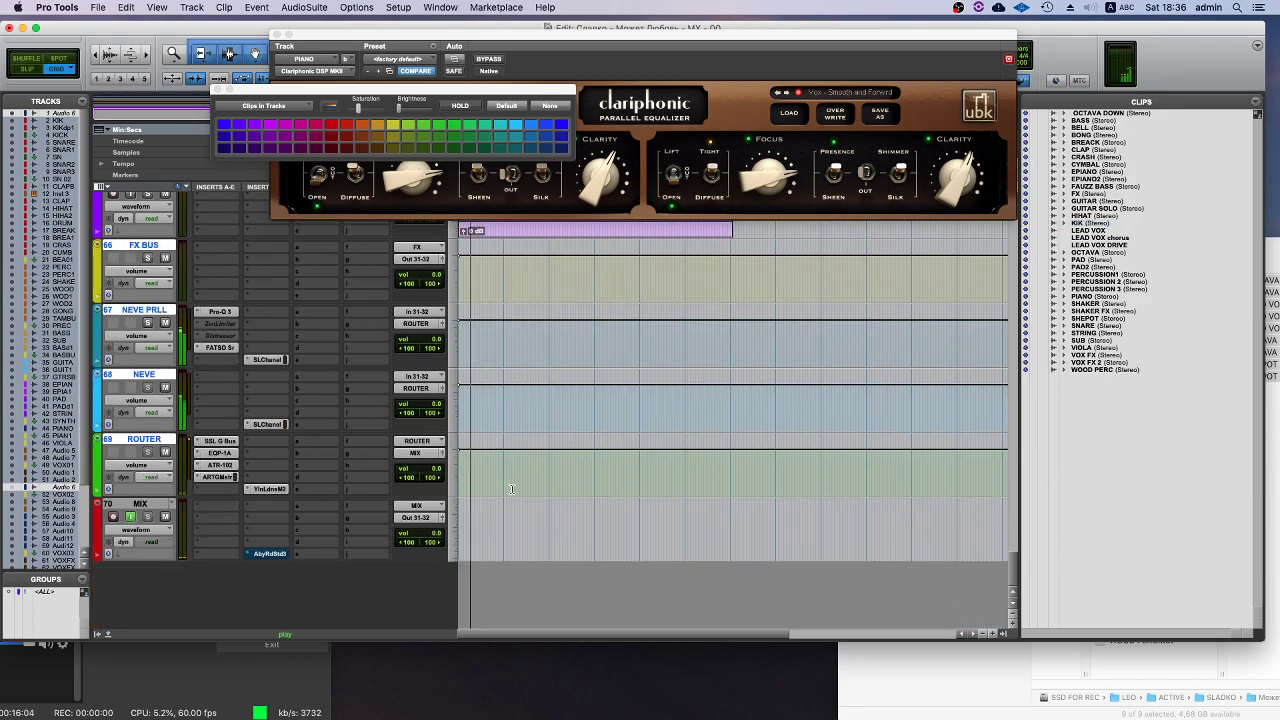
- Close the Clariphonic plug-in window and the colour palette, and return to the session start
scroll(537, 487, "up", 20)
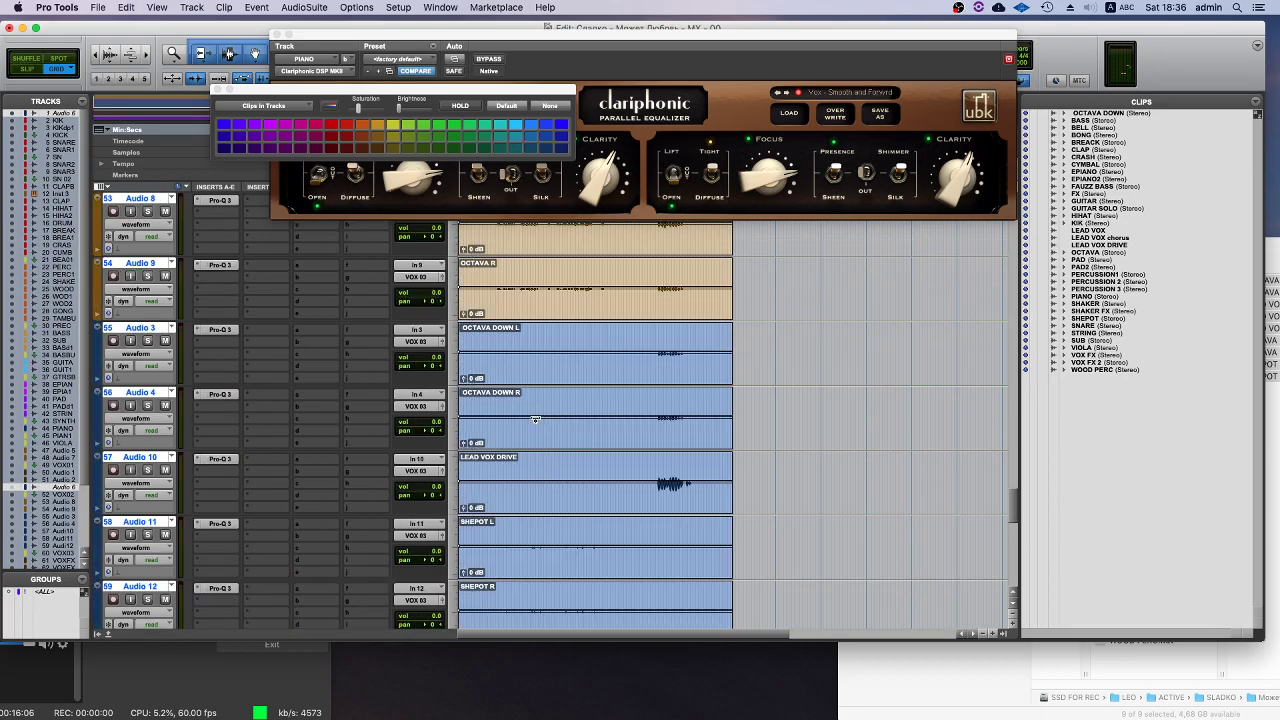
scroll(535, 418, "up", 20)
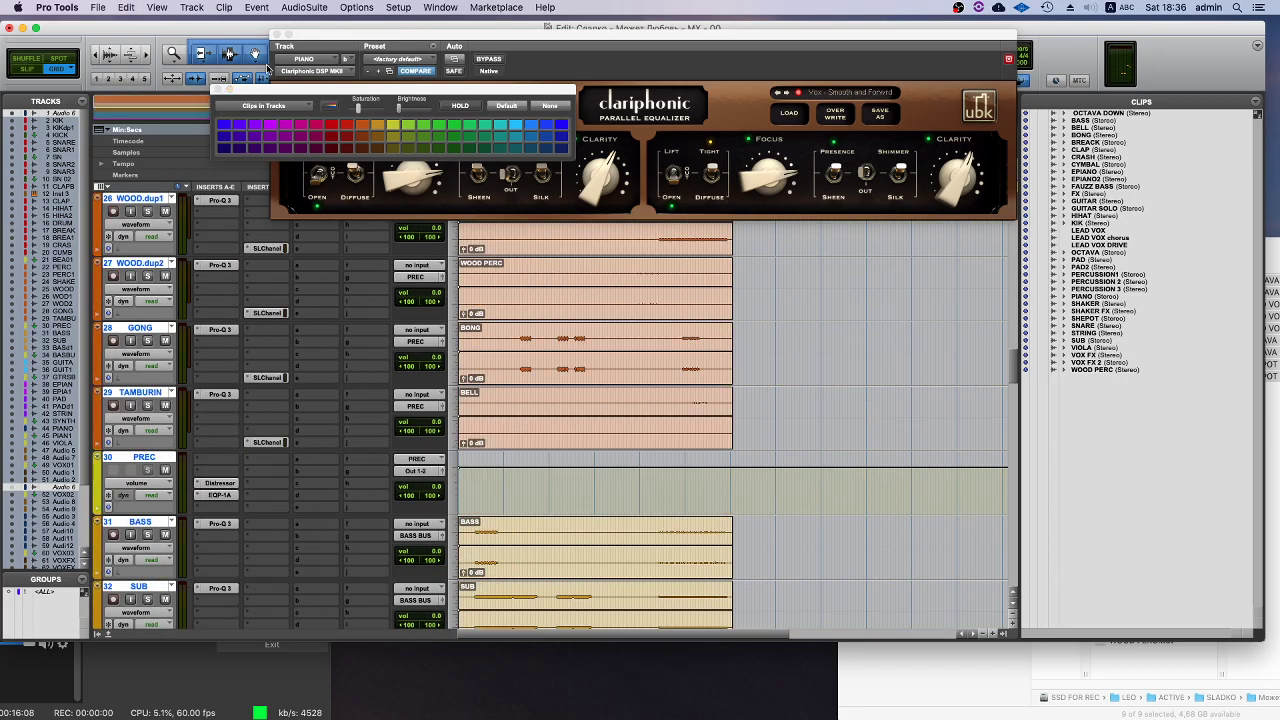
left_click(277, 35)
left_click(218, 90)
scroll(480, 303, "up", 20)
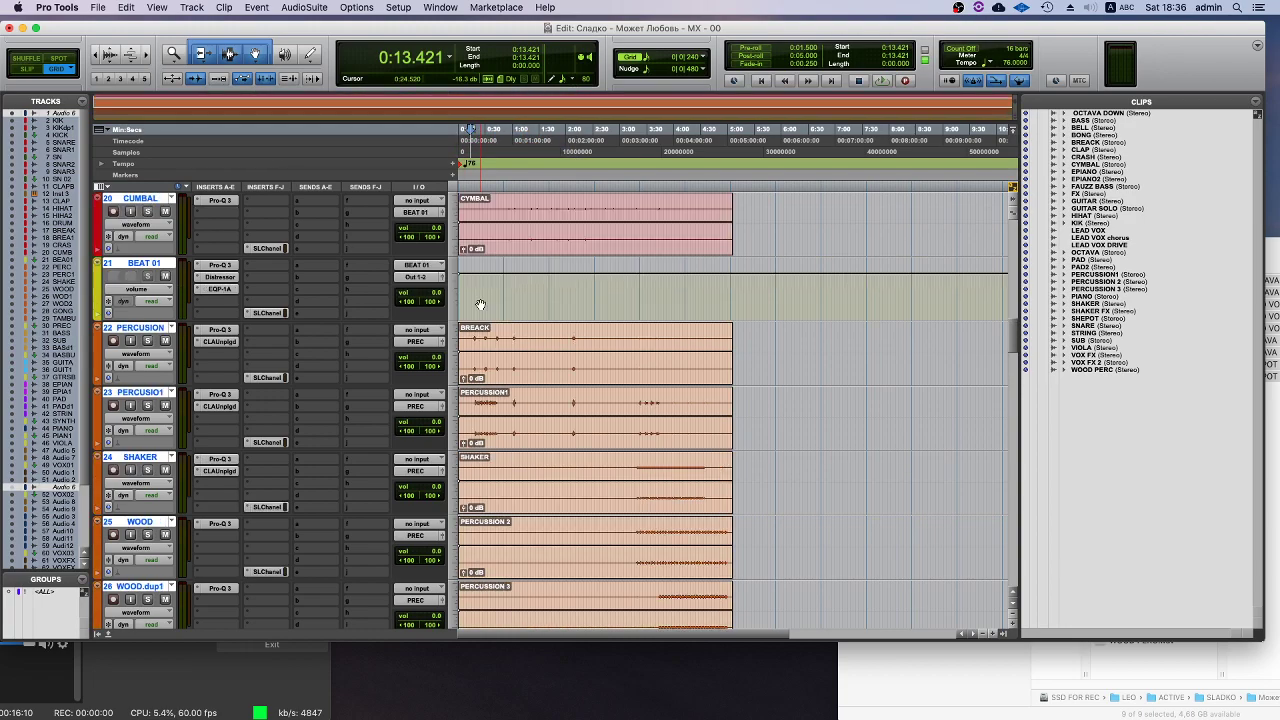
key("Return")
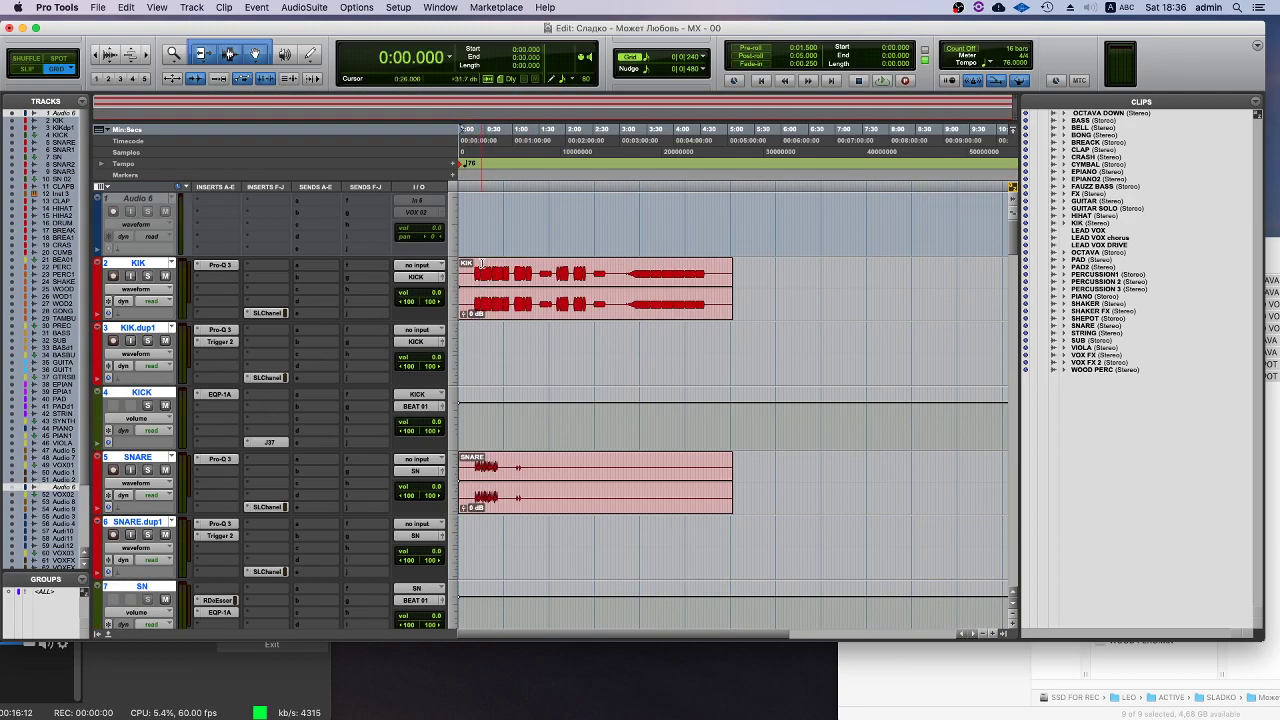
- Look over the sorted session's tracks from KIK down to the MIX track at the end
scroll(493, 316, "down", 10)
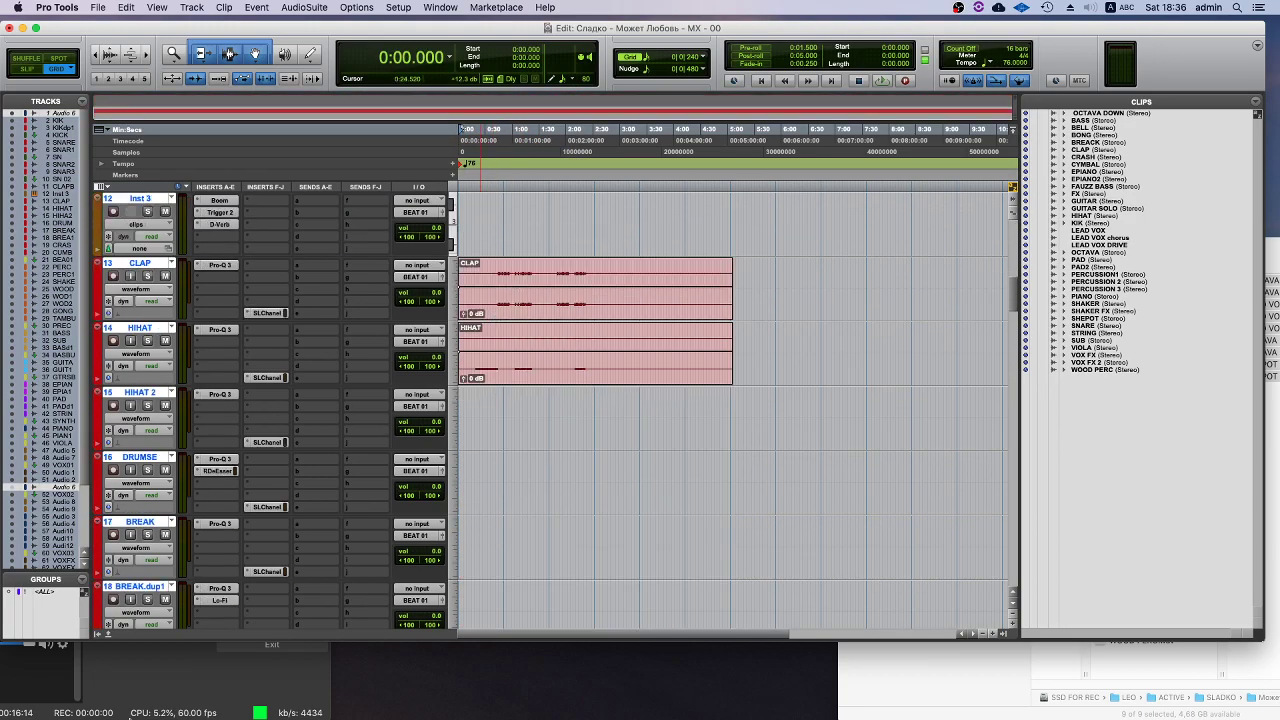
left_click(118, 684)
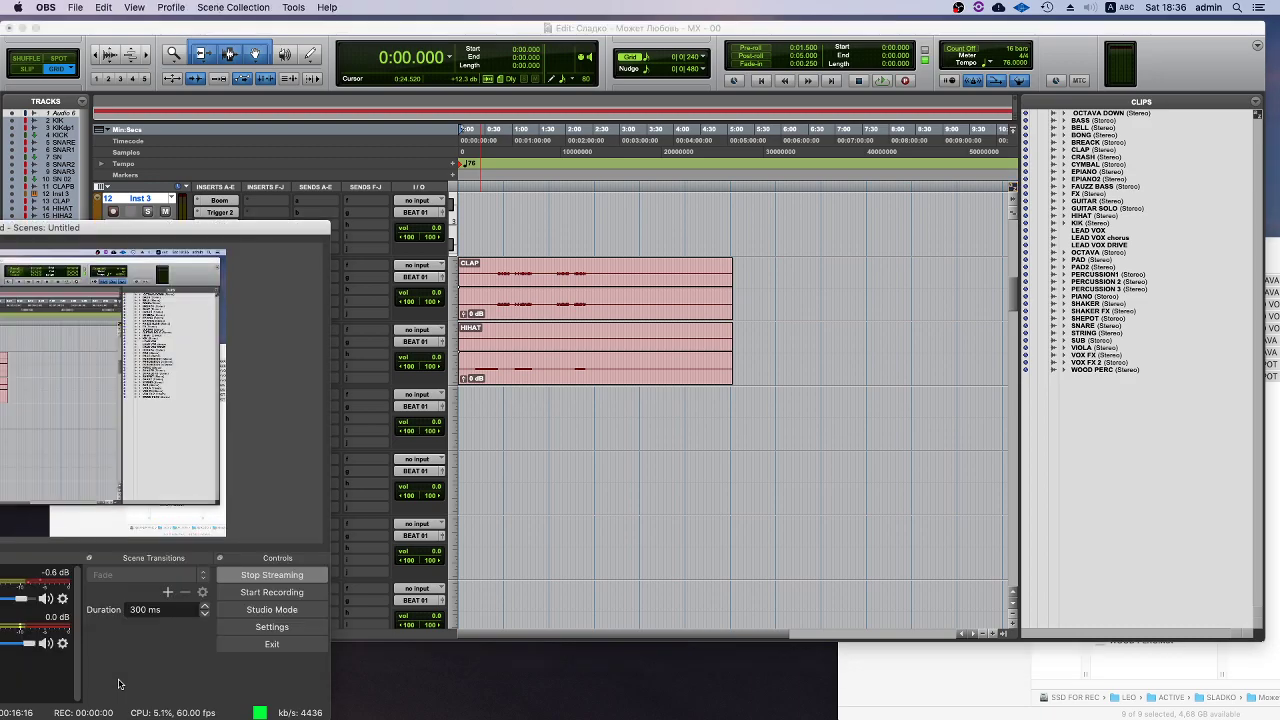
left_click(494, 273)
left_click(495, 272)
scroll(496, 271, "up", 10)
scroll(496, 271, "down", 15)
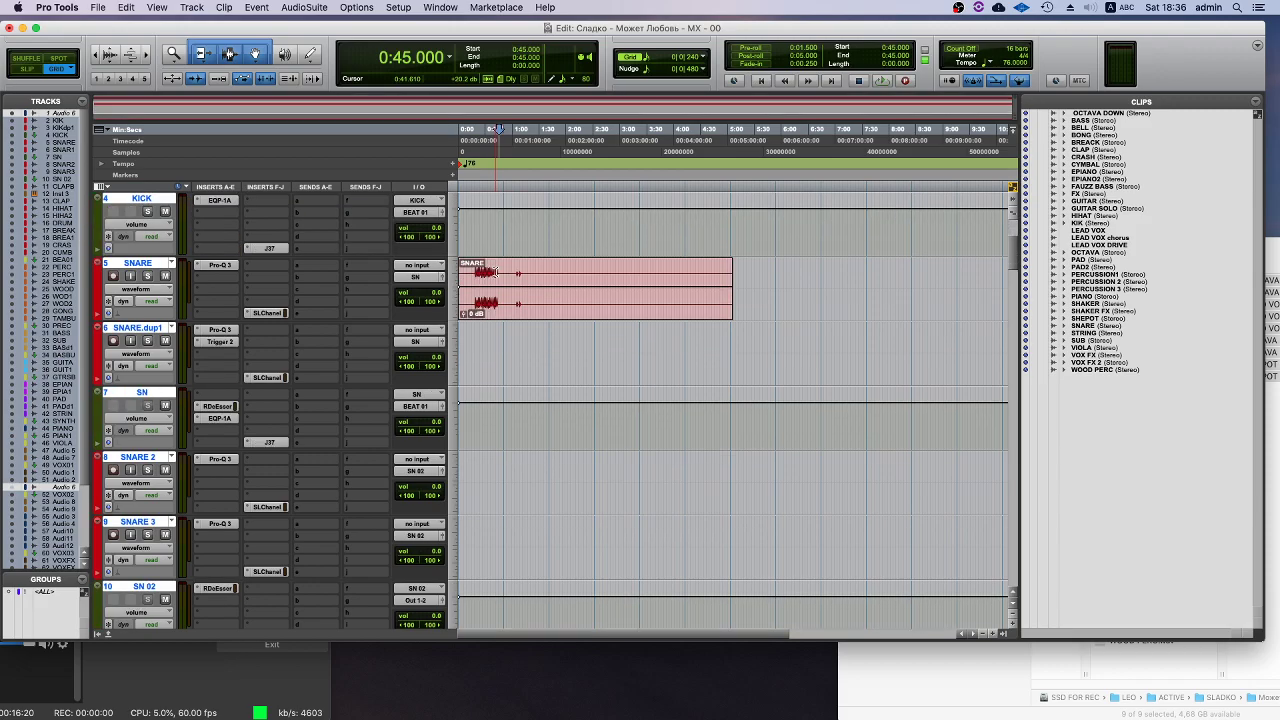
scroll(502, 266, "down", 15)
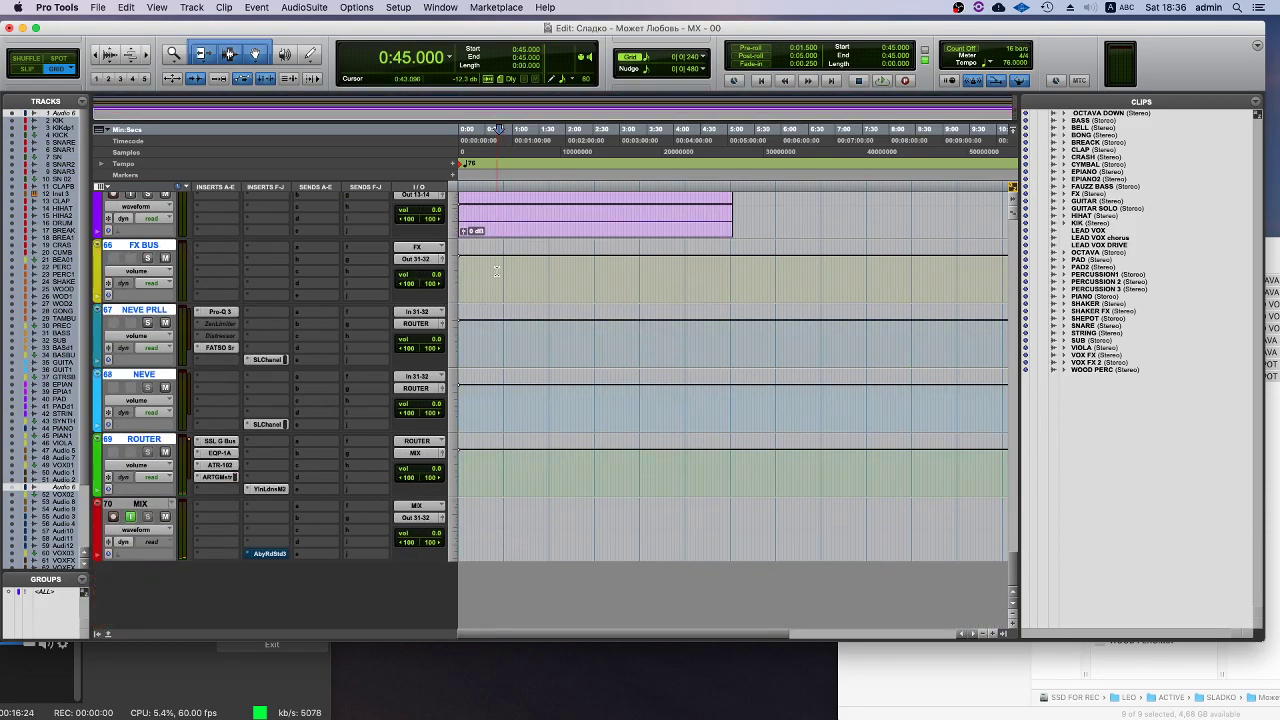
scroll(496, 271, "up", 12)
scroll(496, 271, "up", 17)
- Examine the drum, percussion and bass tracks to check how the stems sit on their matching template tracks
left_click(469, 266)
left_click(477, 268)
scroll(481, 307, "down", 4)
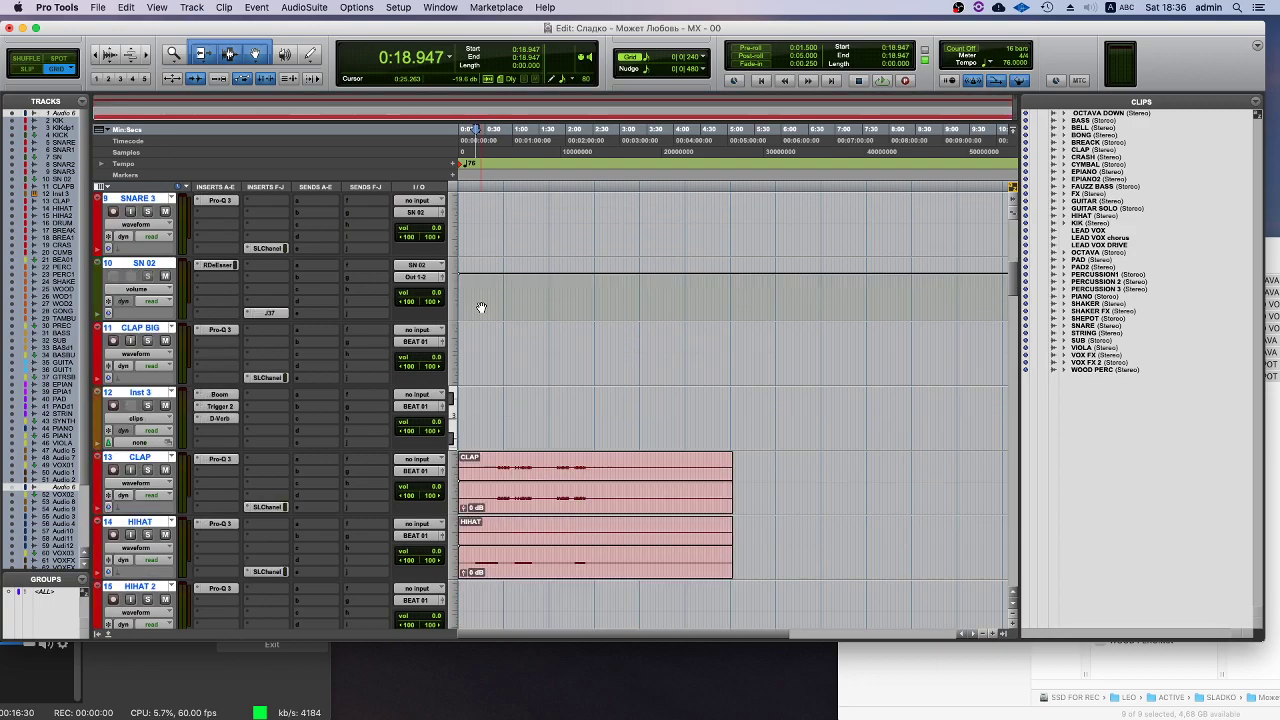
scroll(481, 307, "down", 2)
left_click(488, 312)
left_click(497, 319)
scroll(497, 319, "down", 4)
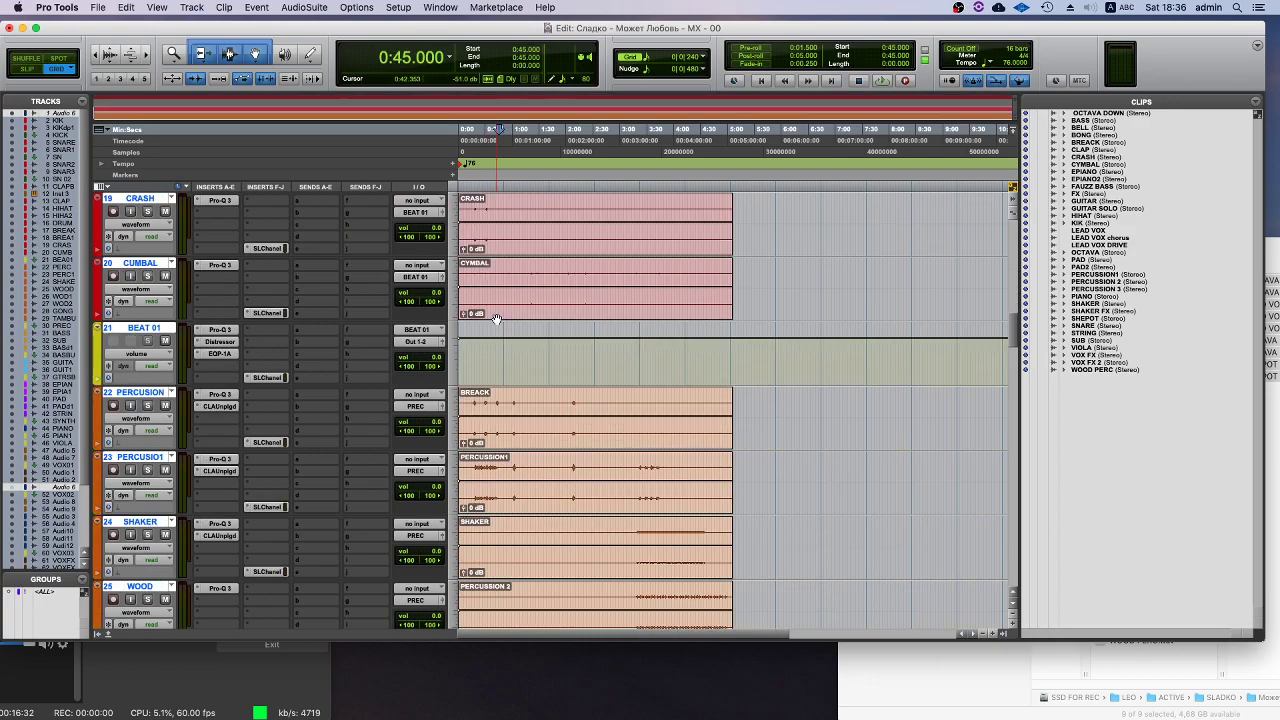
scroll(497, 319, "down", 3)
scroll(494, 305, "up", 1)
left_click(498, 305)
scroll(500, 305, "down", 1)
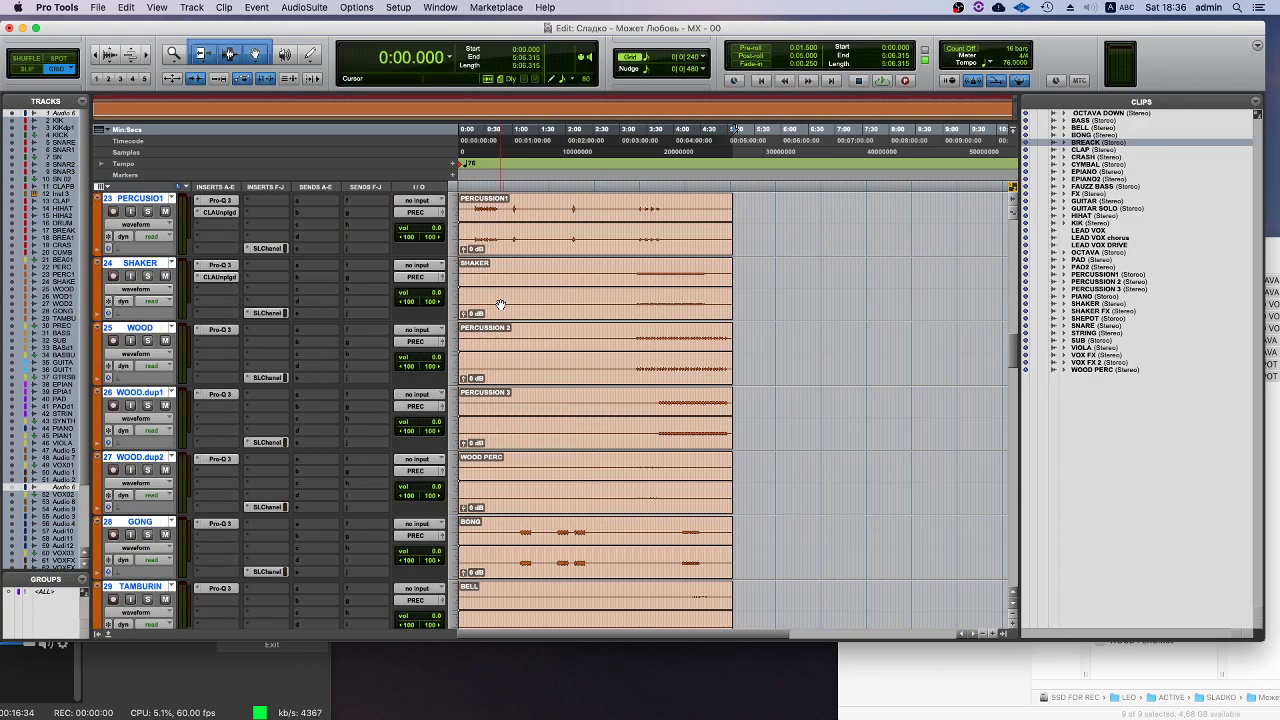
scroll(500, 305, "down", 4)
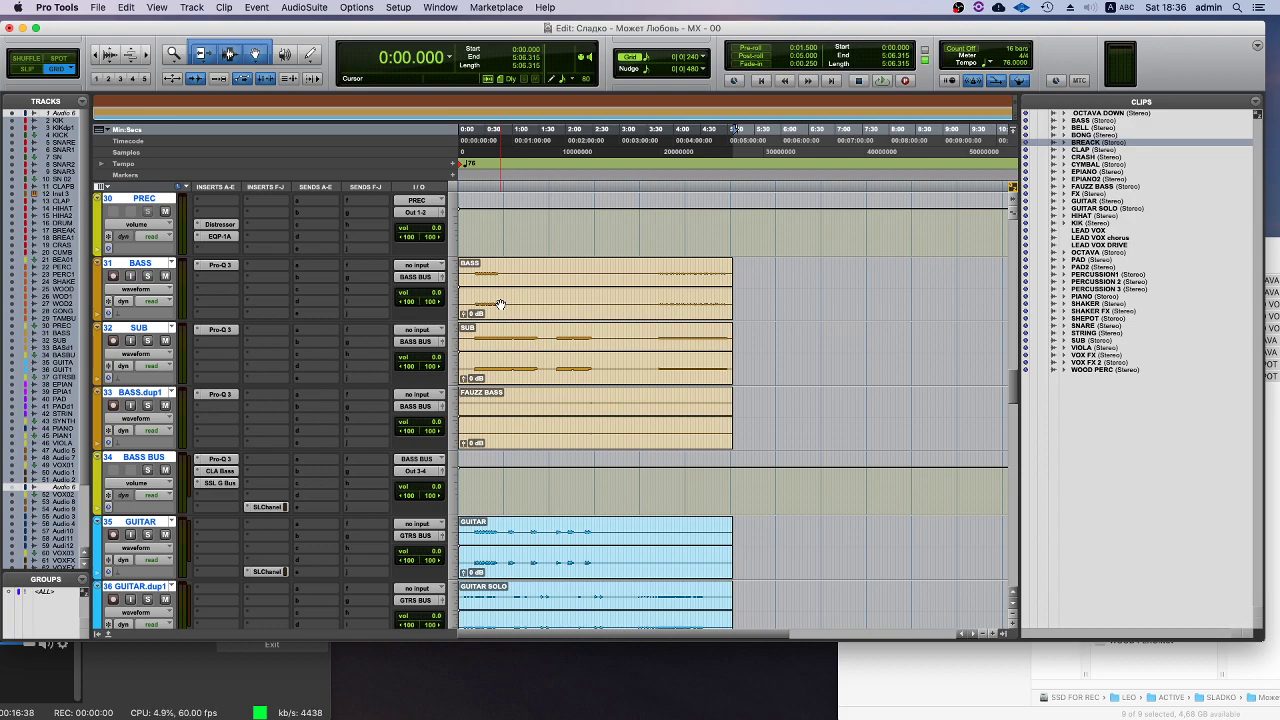
scroll(501, 300, "up", 11)
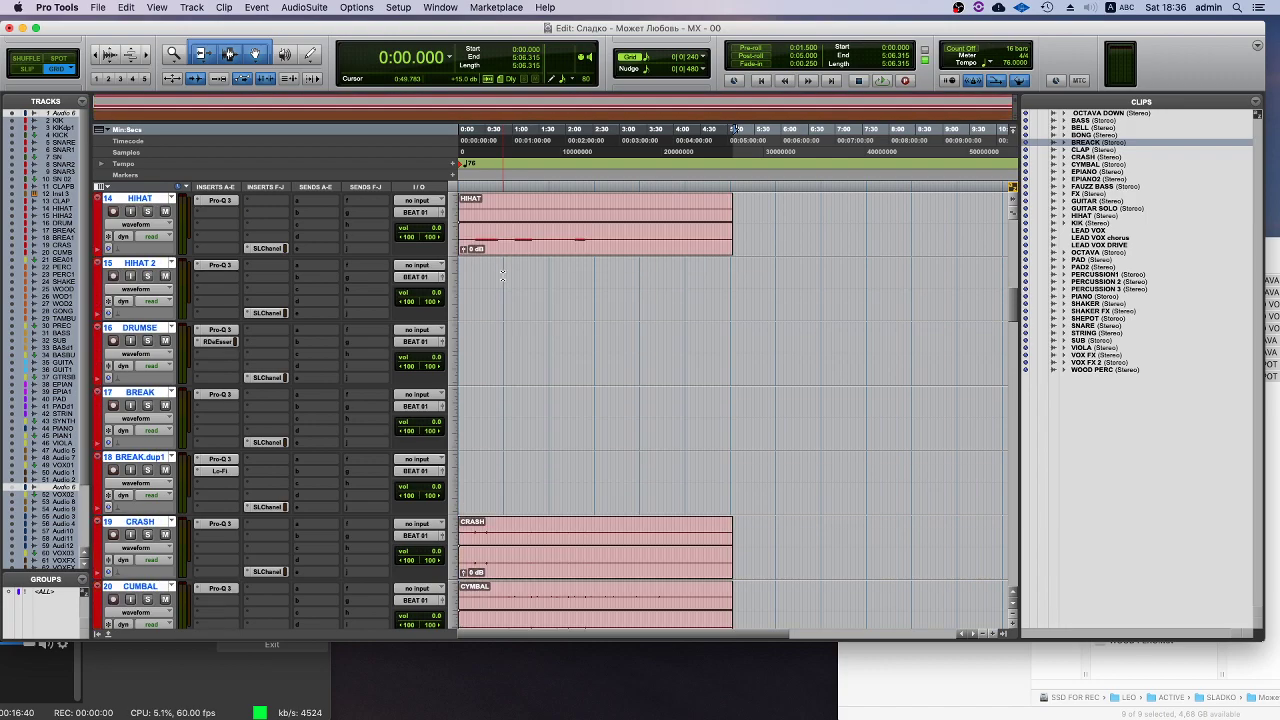
scroll(503, 277, "up", 2)
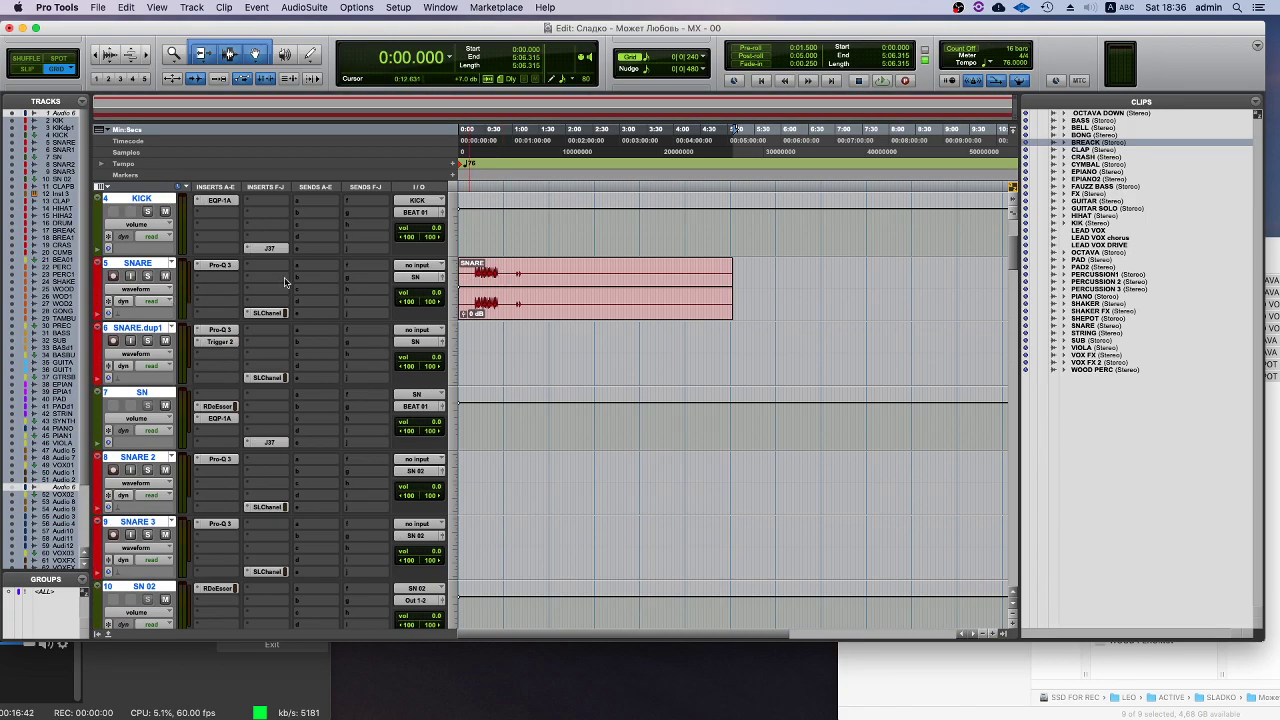
- Switch to the OBS window with the streaming controls
left_click(159, 676)
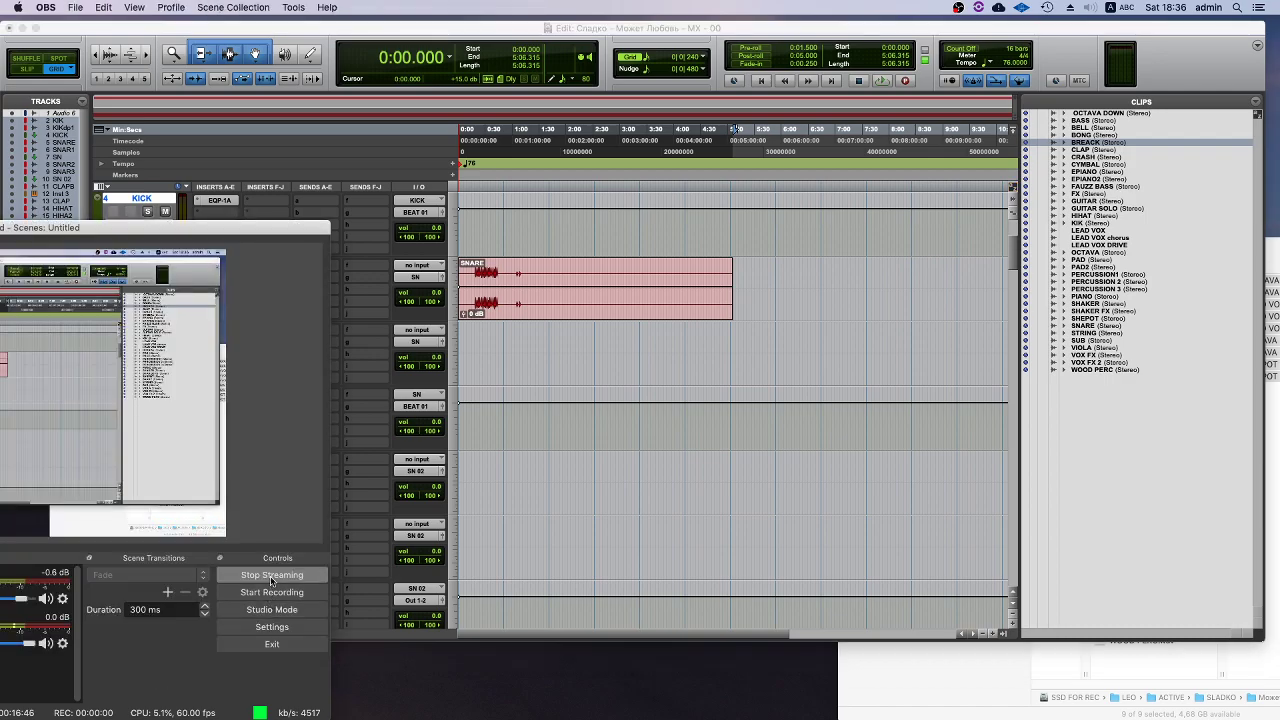